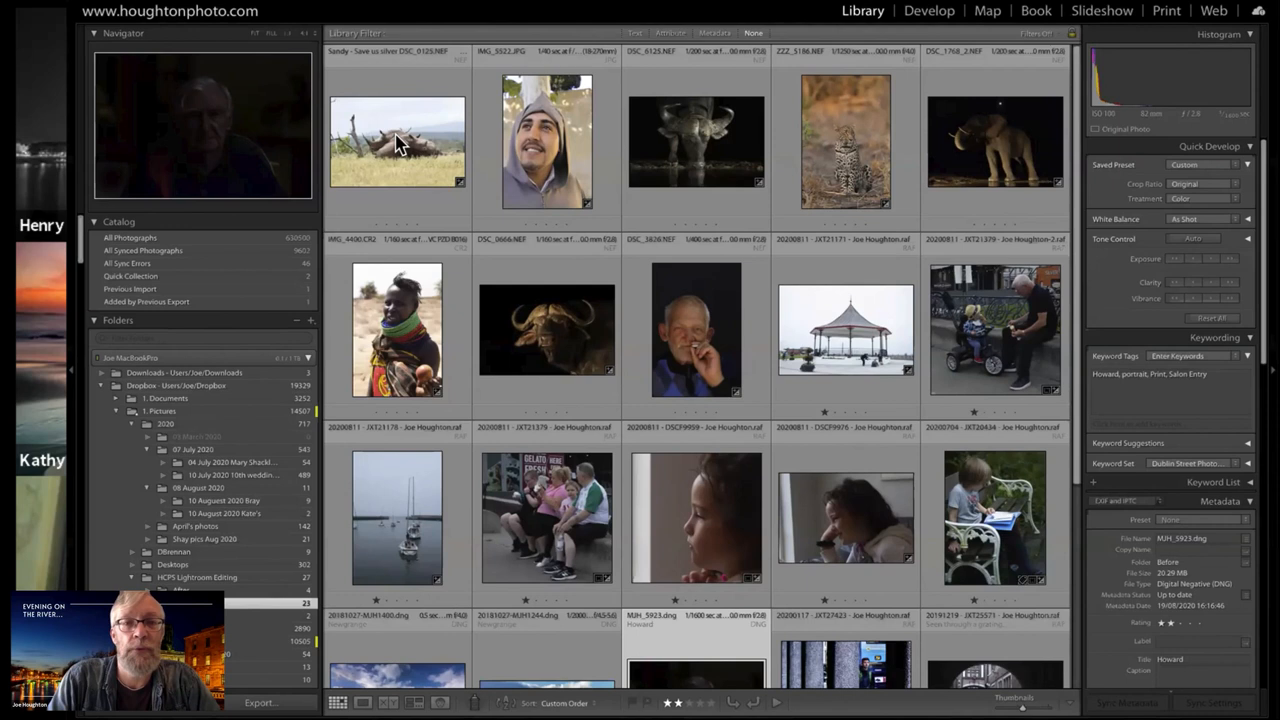
Open the photo of the rhinos by the dead tree for developing, enlarged by hiding the navigation panels
{"action": "double_click", "coordinate": [400, 143]}
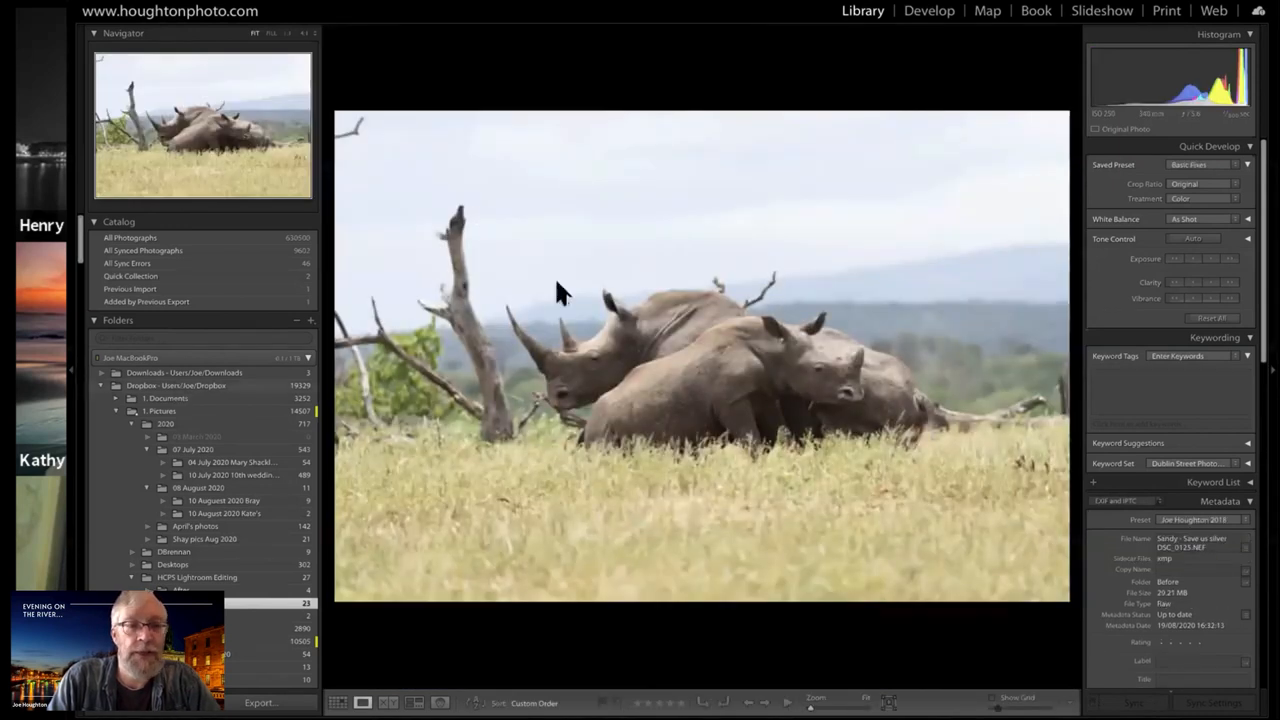
{"action": "key", "text": "F7"}
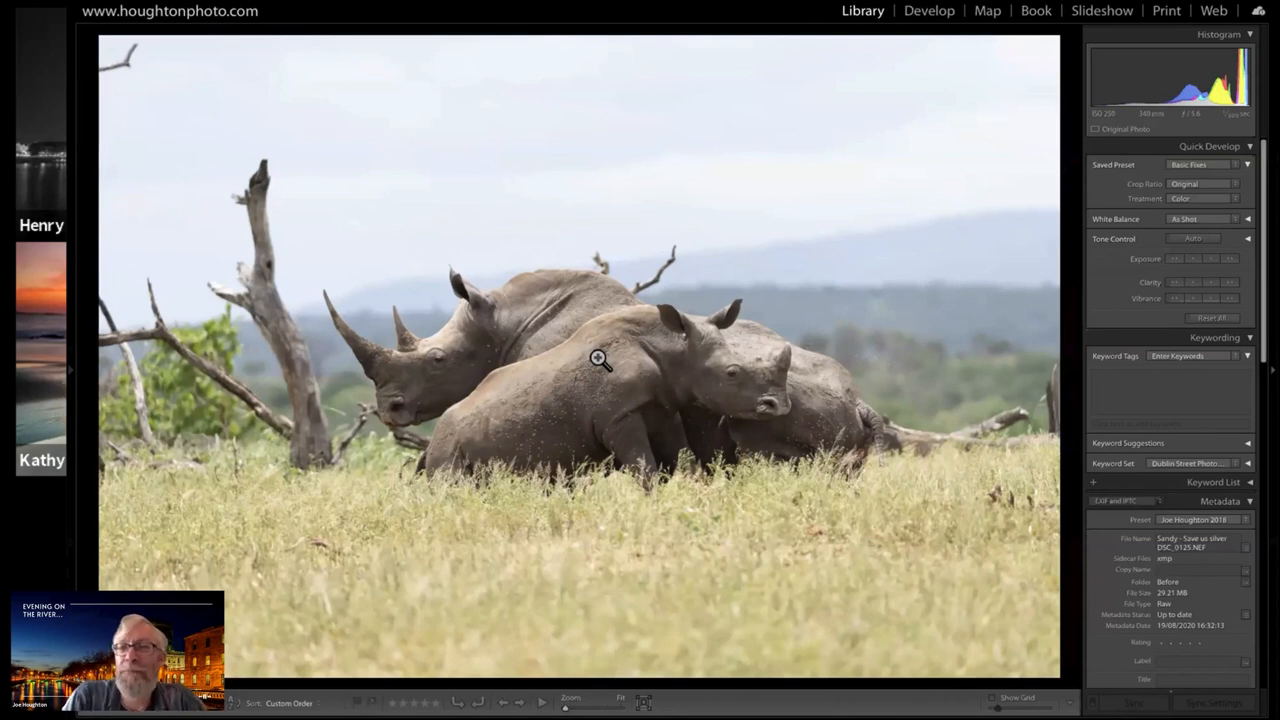
{"action": "left_click", "coordinate": [941, 24]}
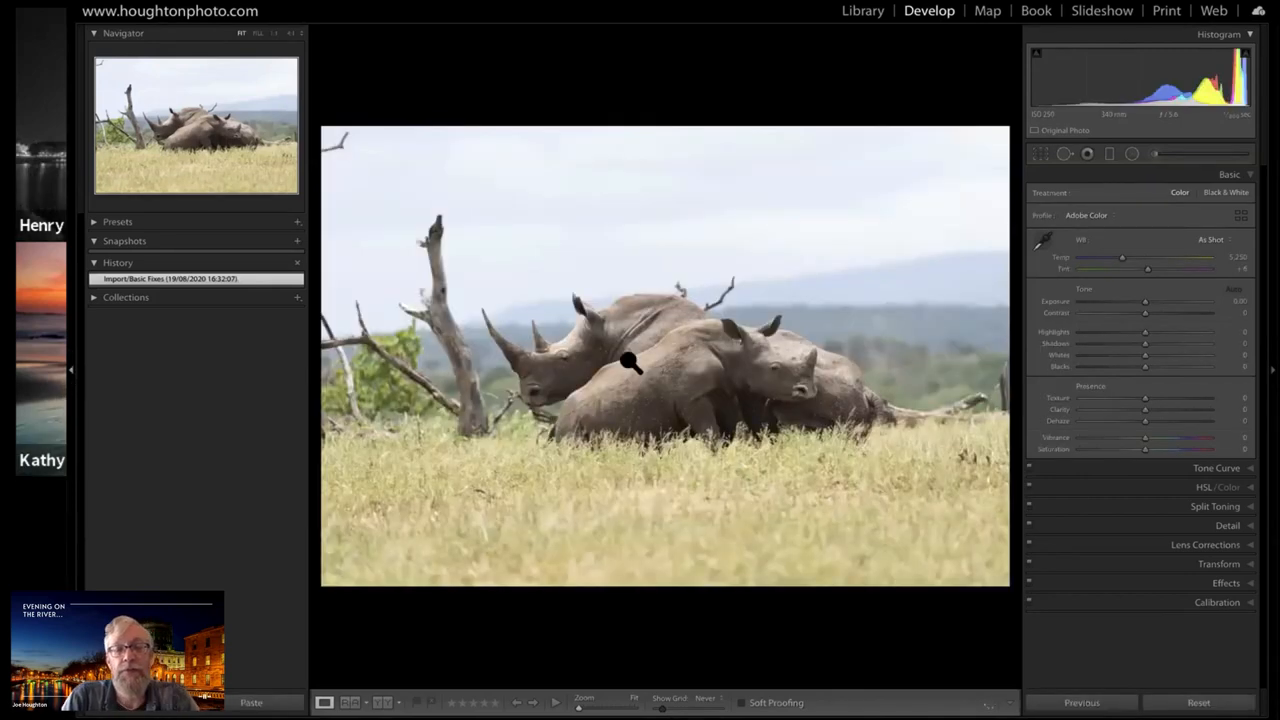
{"action": "key", "text": "F7"}
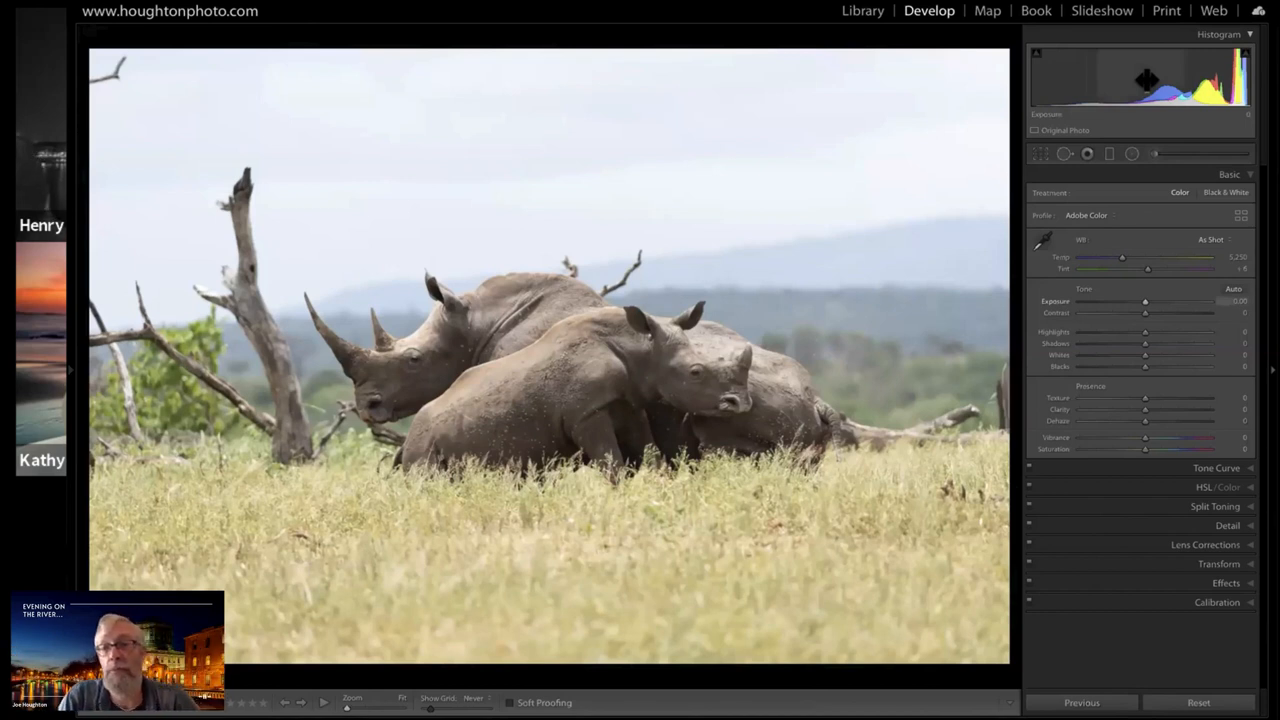
Start a crop with the 16 x 9 aspect ratio, shrink it around the rhinos and reposition the photo to reduce the foreground grass
{"action": "key", "text": "r"}
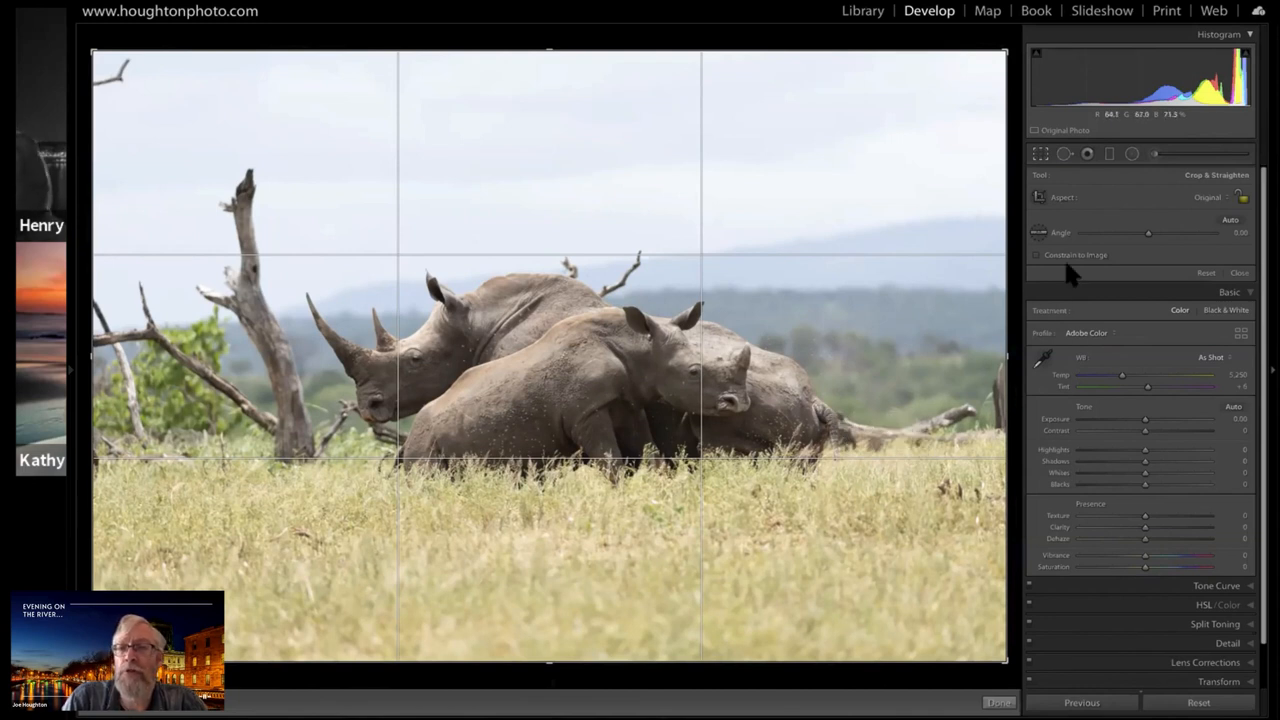
{"action": "left_click", "coordinate": [1226, 194]}
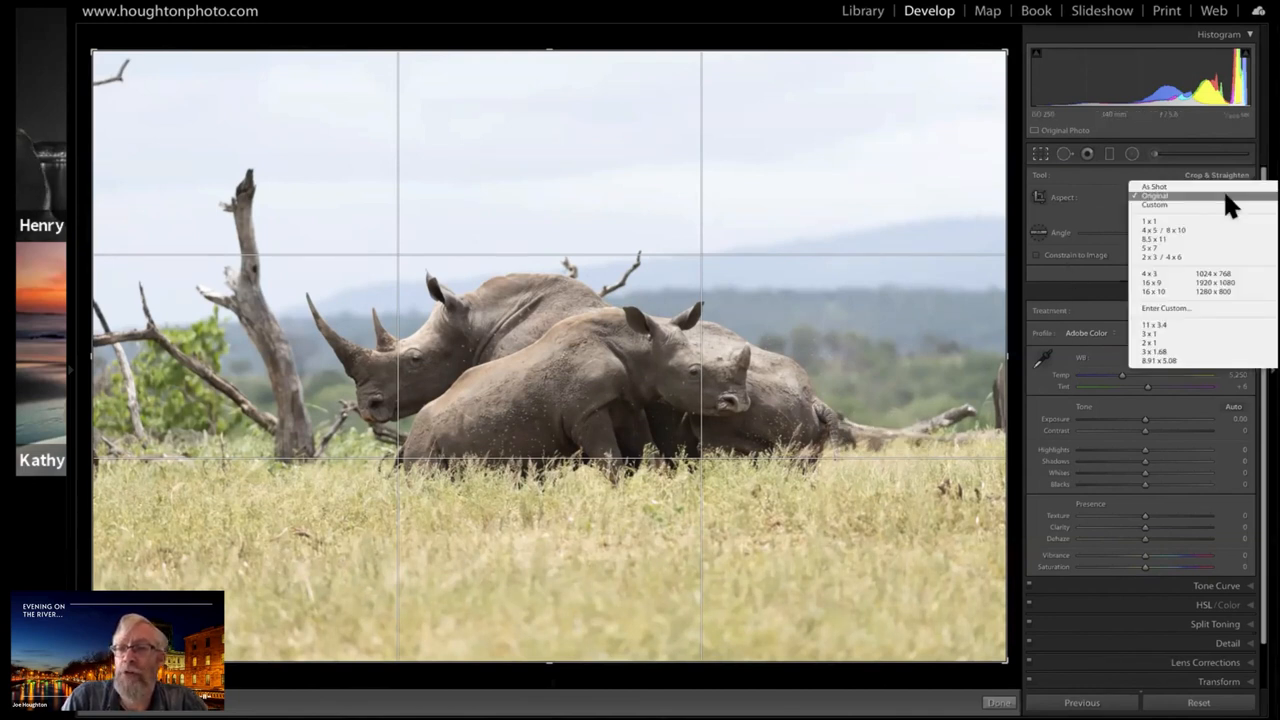
{"action": "left_click", "coordinate": [1159, 283]}
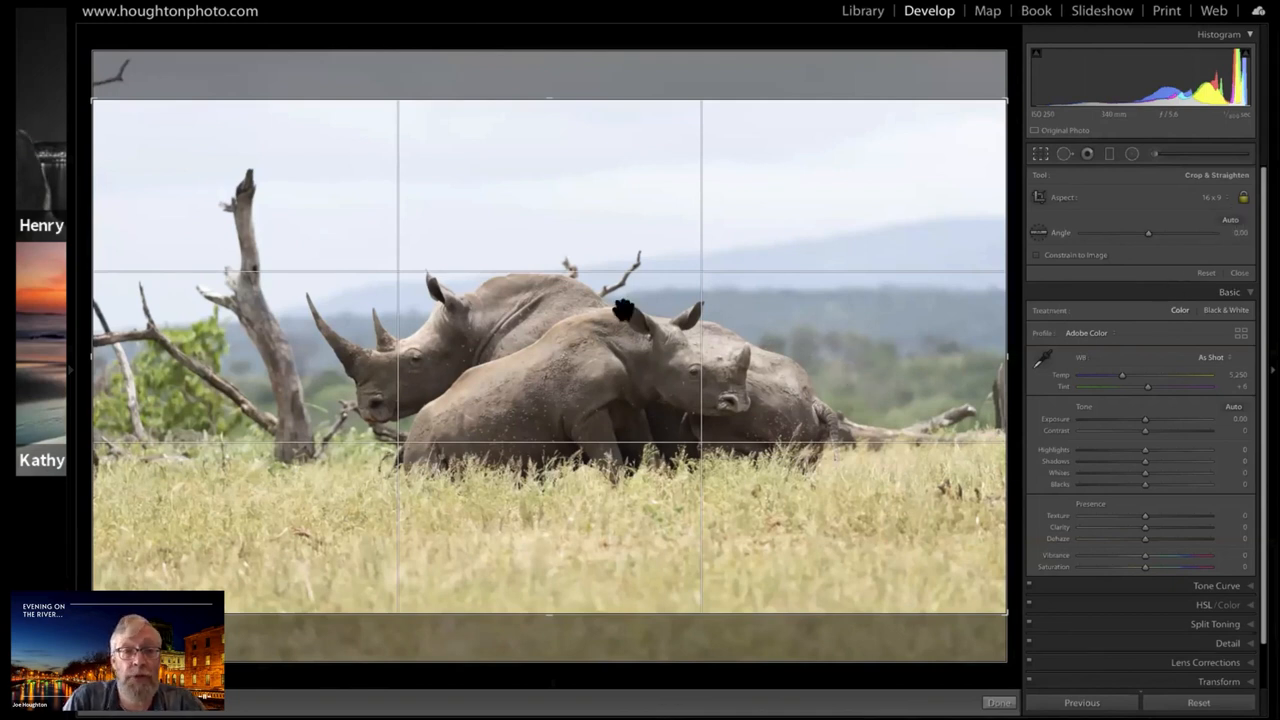
{"action": "left_click_drag", "start_coordinate": [550, 99], "coordinate": [556, 152]}
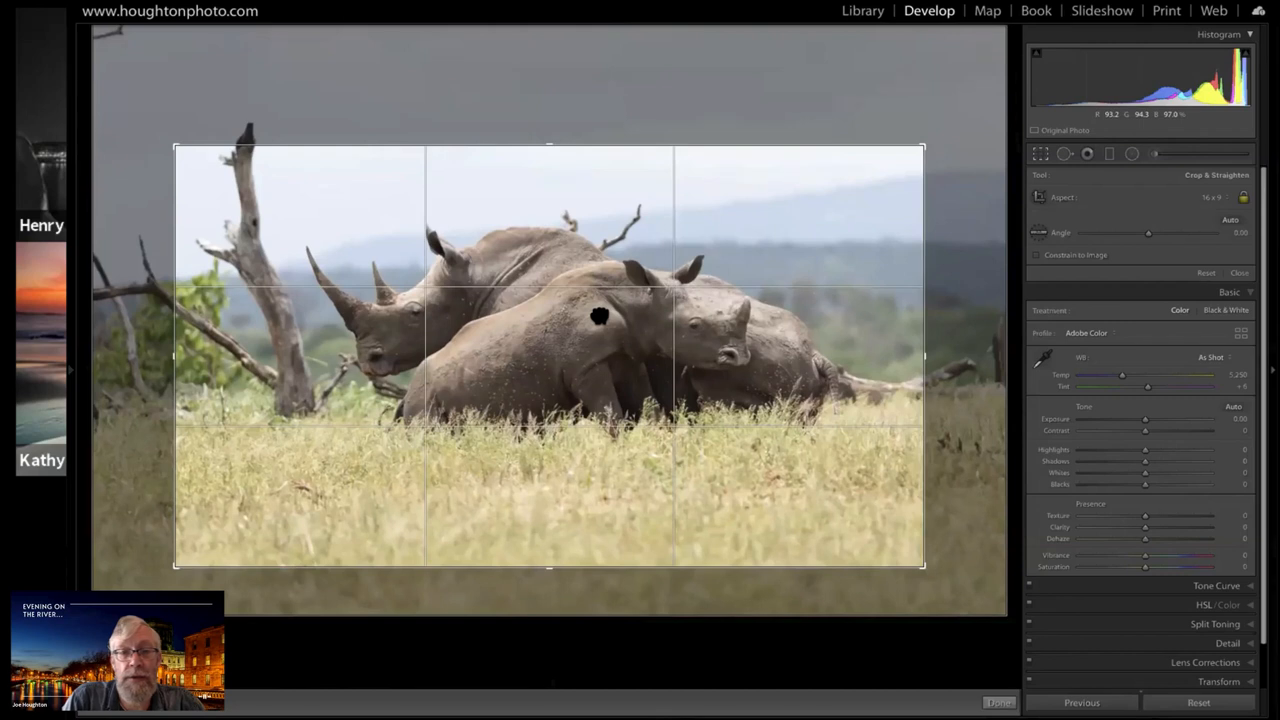
{"action": "mouse_move", "coordinate": [599, 316]}
{"action": "left_mouse_down"}
{"action": "mouse_move", "coordinate": [613, 326]}
{"action": "mouse_move", "coordinate": [599, 326]}
{"action": "left_mouse_up"}
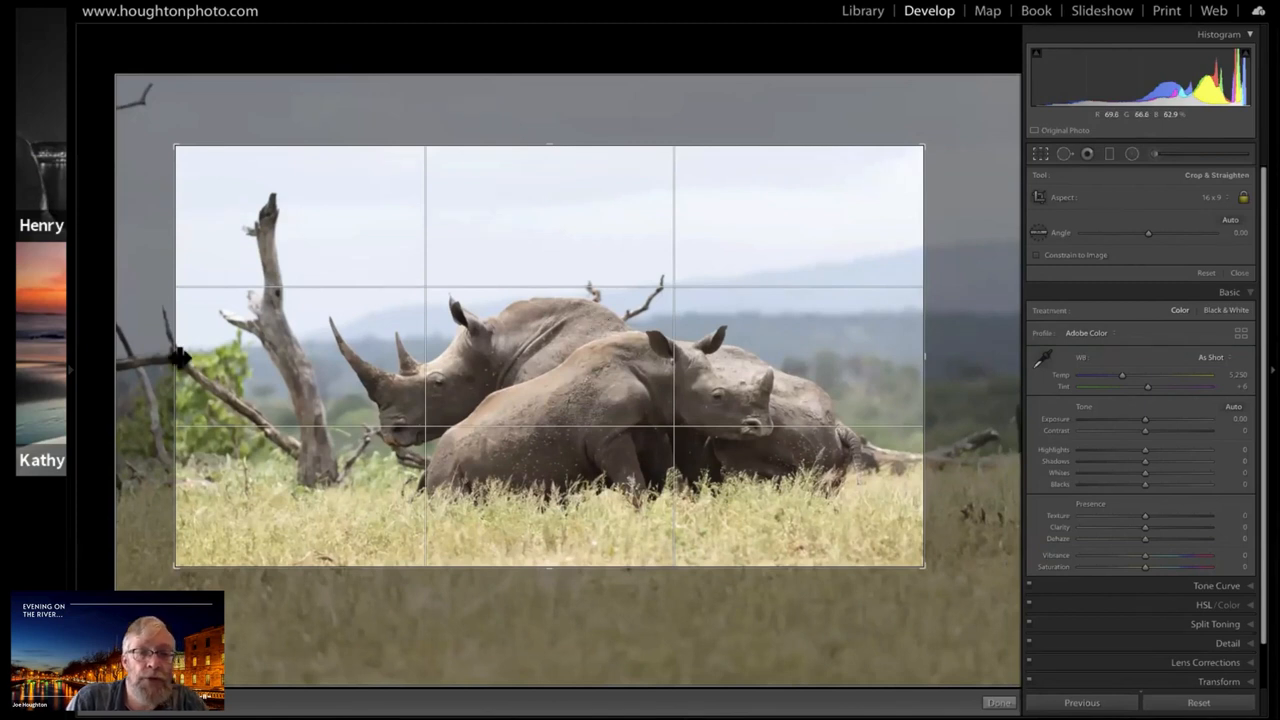
Tighten the crop sides around the rhinos, keeping the dead tree trunk in the frame, and apply the crop
{"action": "left_click_drag", "start_coordinate": [181, 357], "coordinate": [184, 357]}
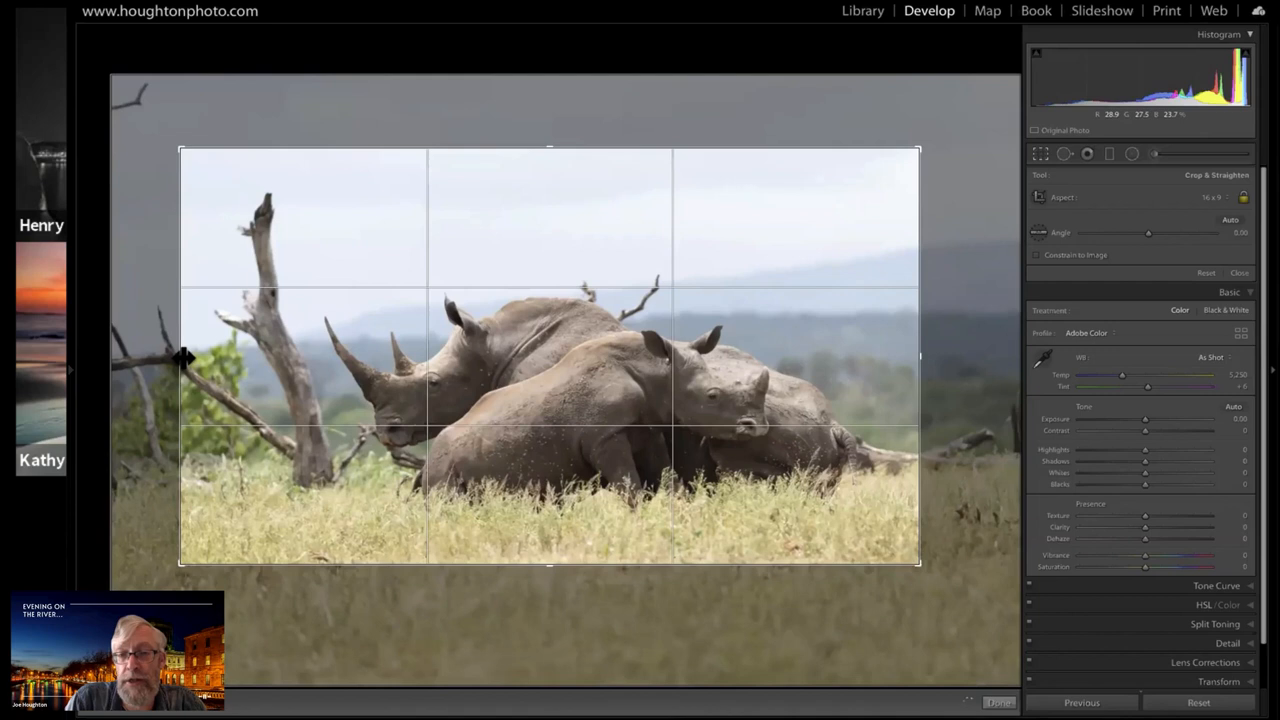
{"action": "left_click_drag", "start_coordinate": [920, 357], "coordinate": [914, 357]}
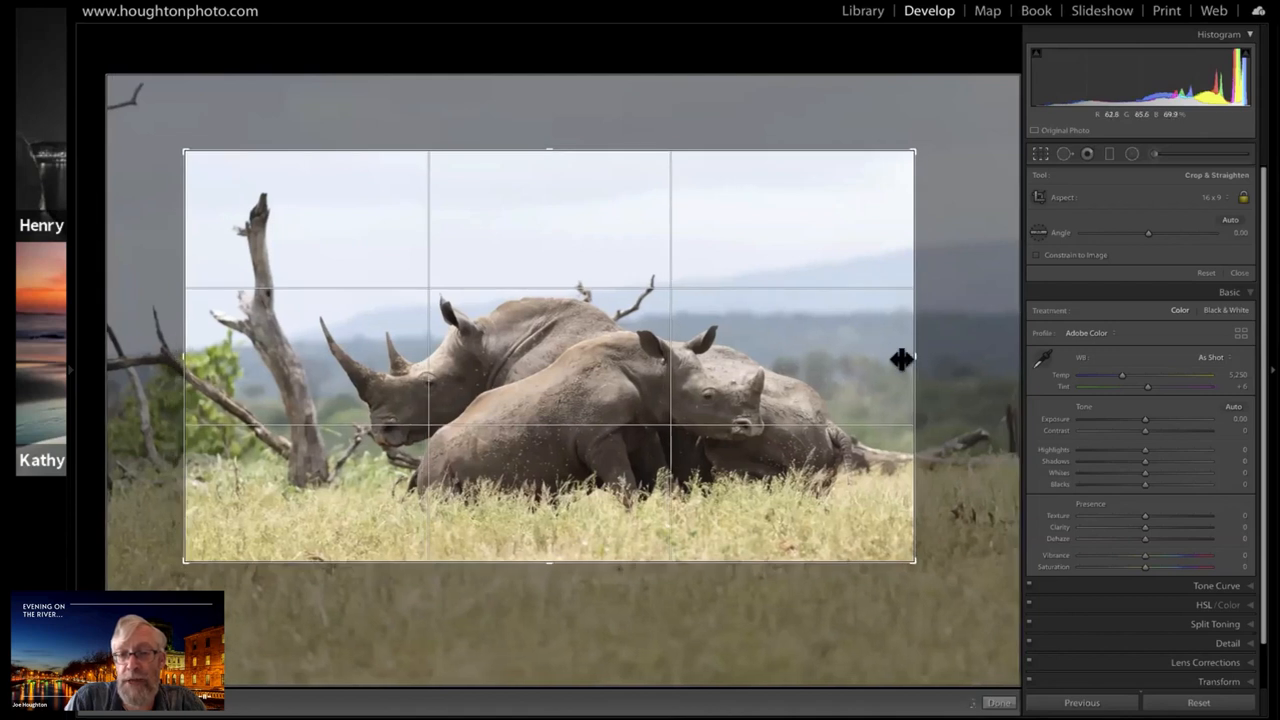
{"action": "left_click_drag", "start_coordinate": [902, 360], "coordinate": [903, 360]}
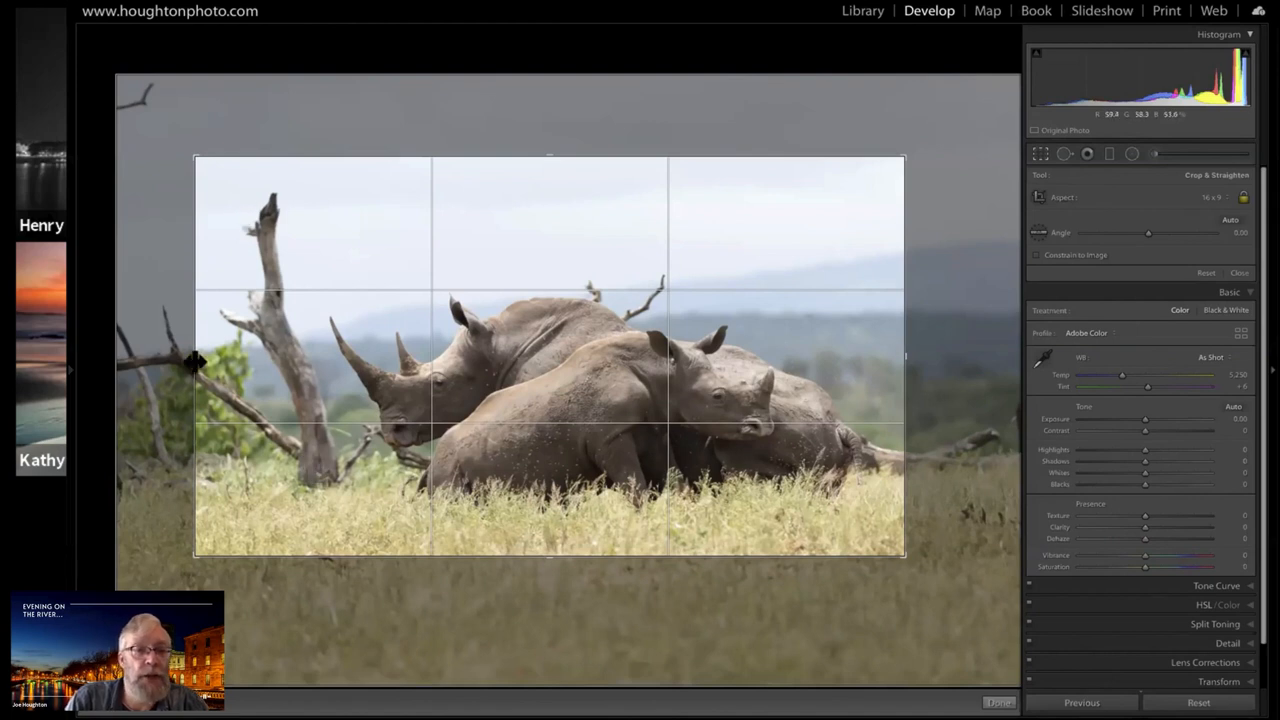
{"action": "left_click_drag", "start_coordinate": [200, 357], "coordinate": [254, 350]}
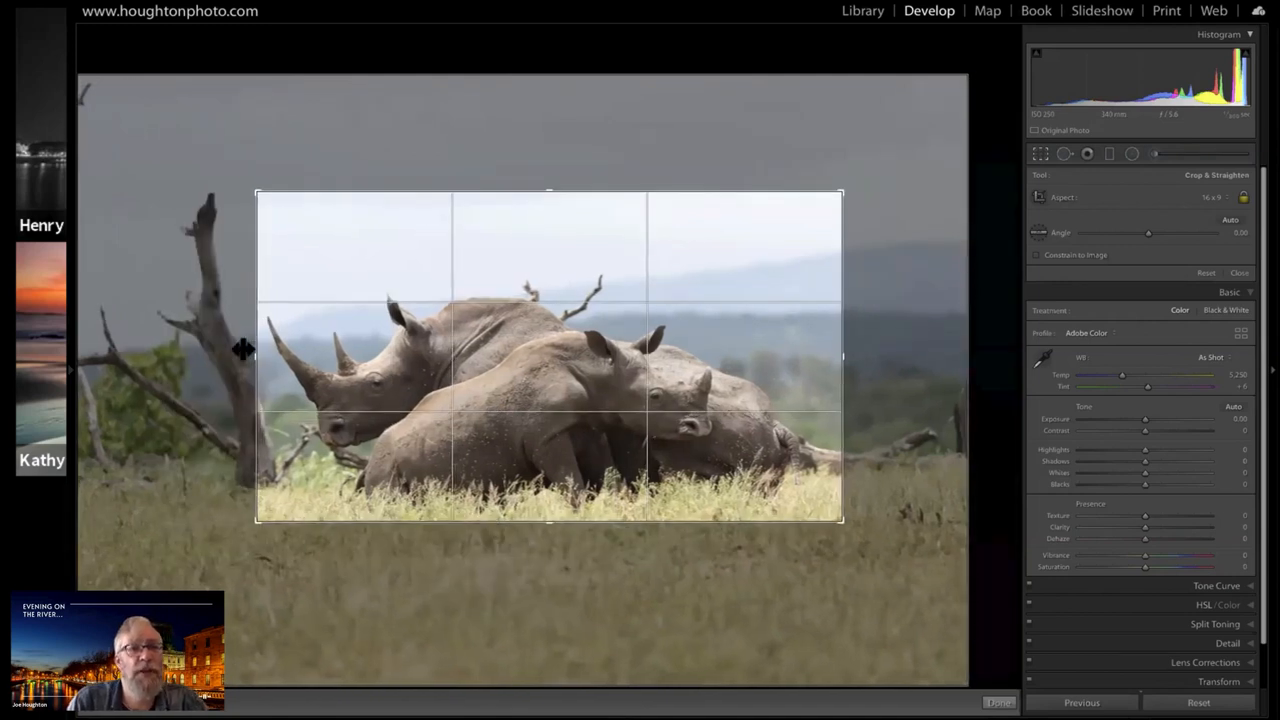
{"action": "left_click_drag", "start_coordinate": [243, 349], "coordinate": [194, 337]}
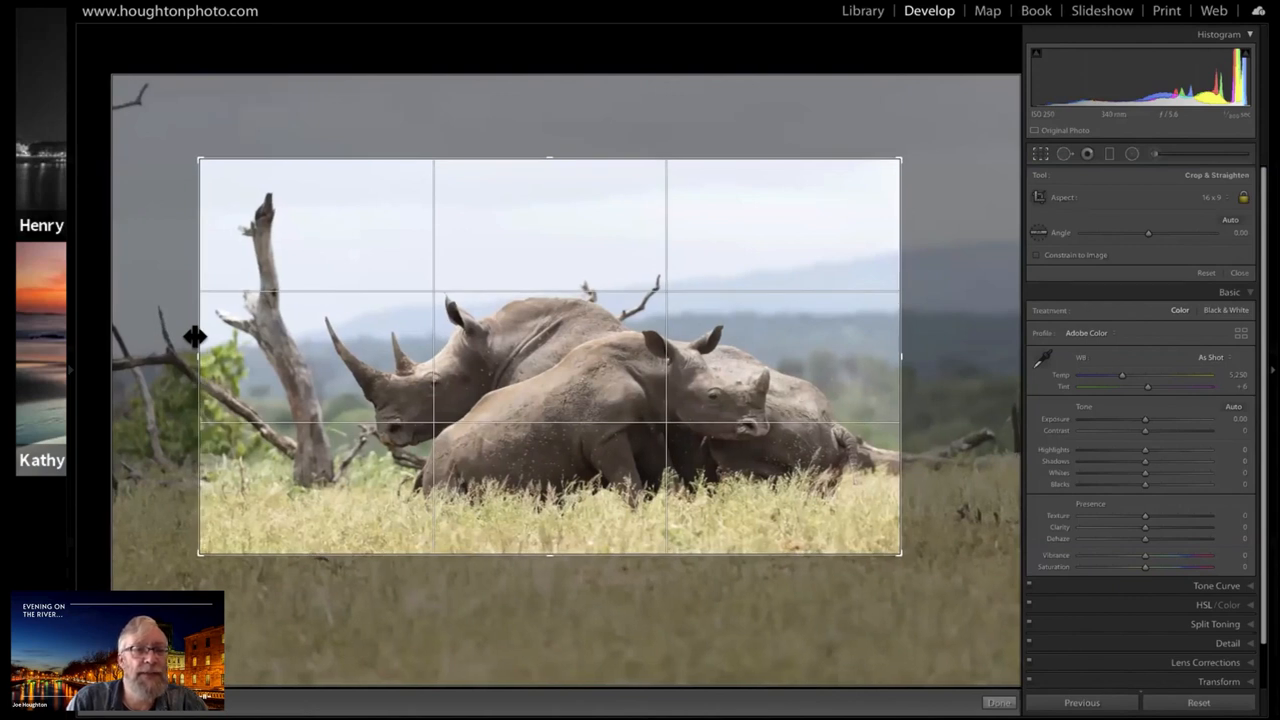
{"action": "left_click_drag", "start_coordinate": [194, 337], "coordinate": [191, 337]}
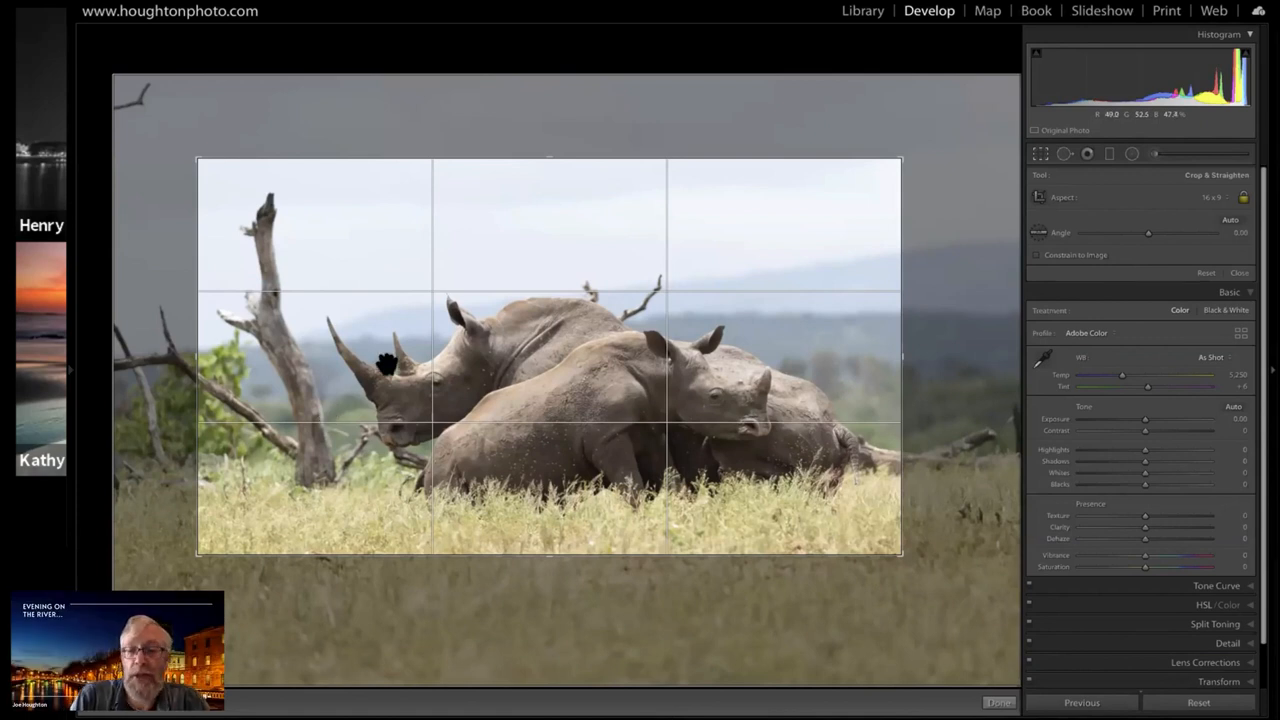
{"action": "double_click", "coordinate": [388, 365]}
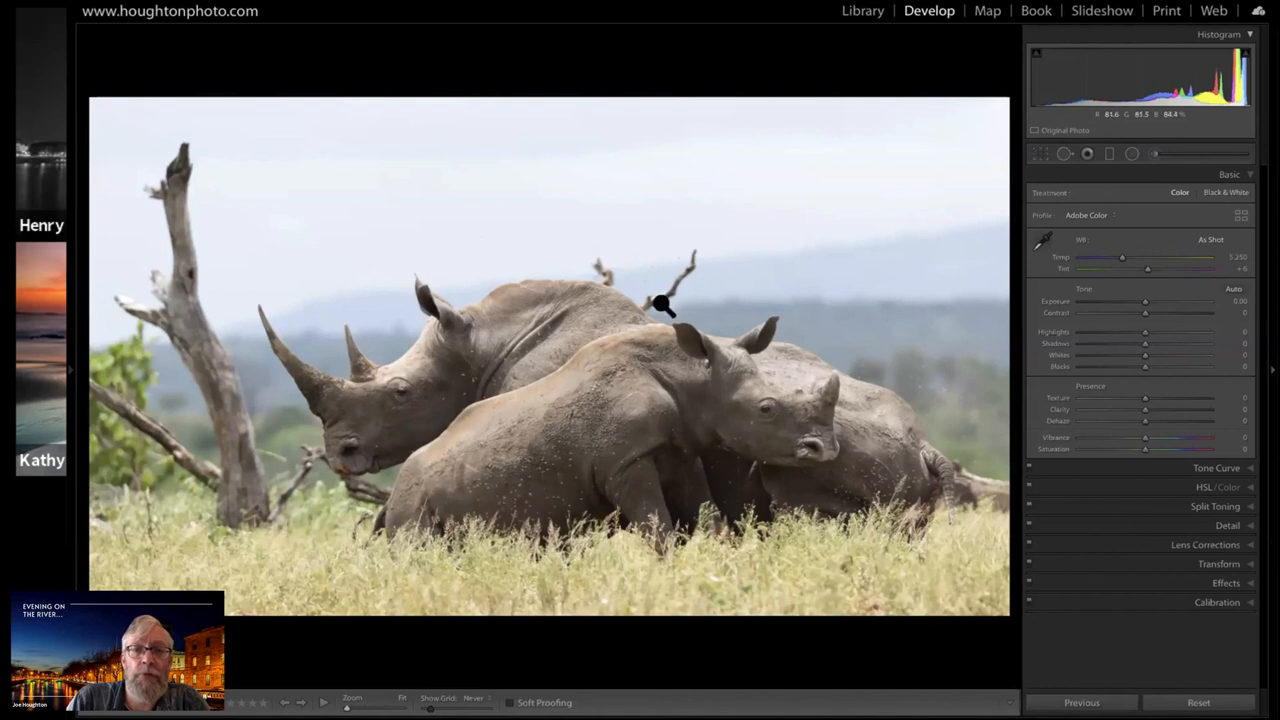
Convert the rhino photo to black and white, comparing the result with the colour version
{"action": "left_click", "coordinate": [1230, 193]}
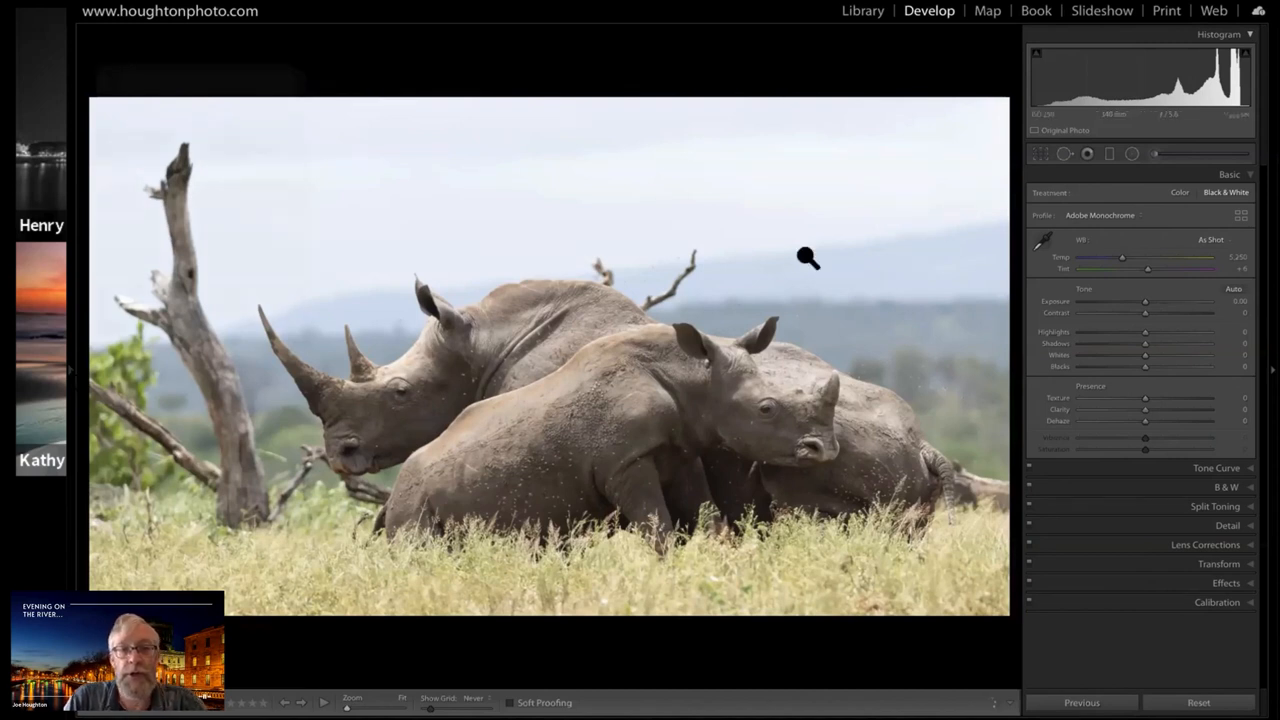
{"action": "key", "text": "backslash"}
{"action": "key", "text": "F7"}
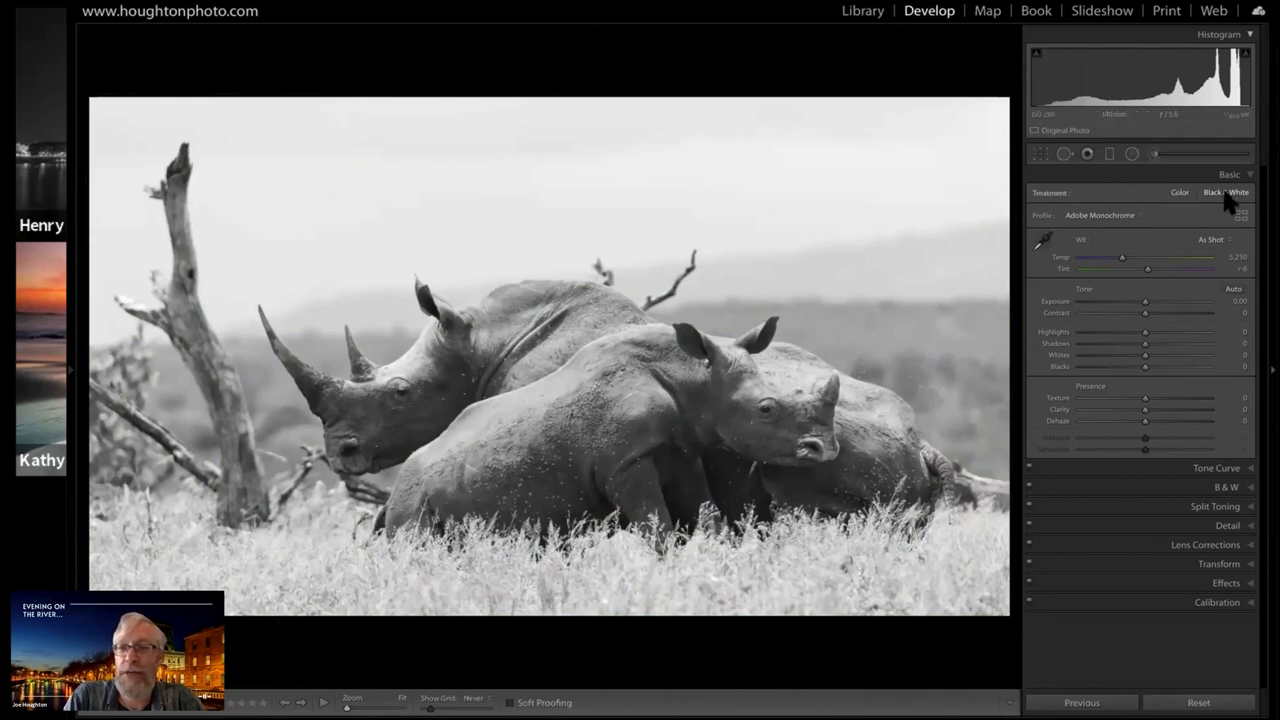
{"action": "key", "text": "v"}
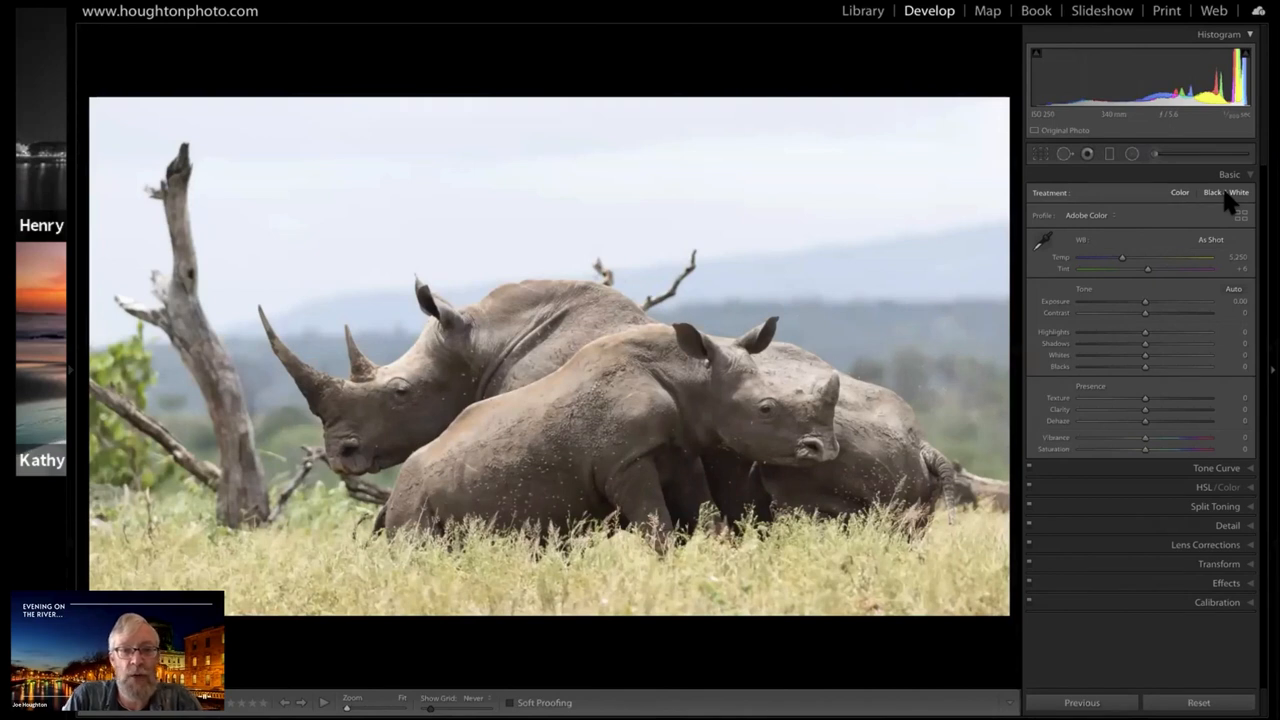
{"action": "left_click", "coordinate": [1226, 193]}
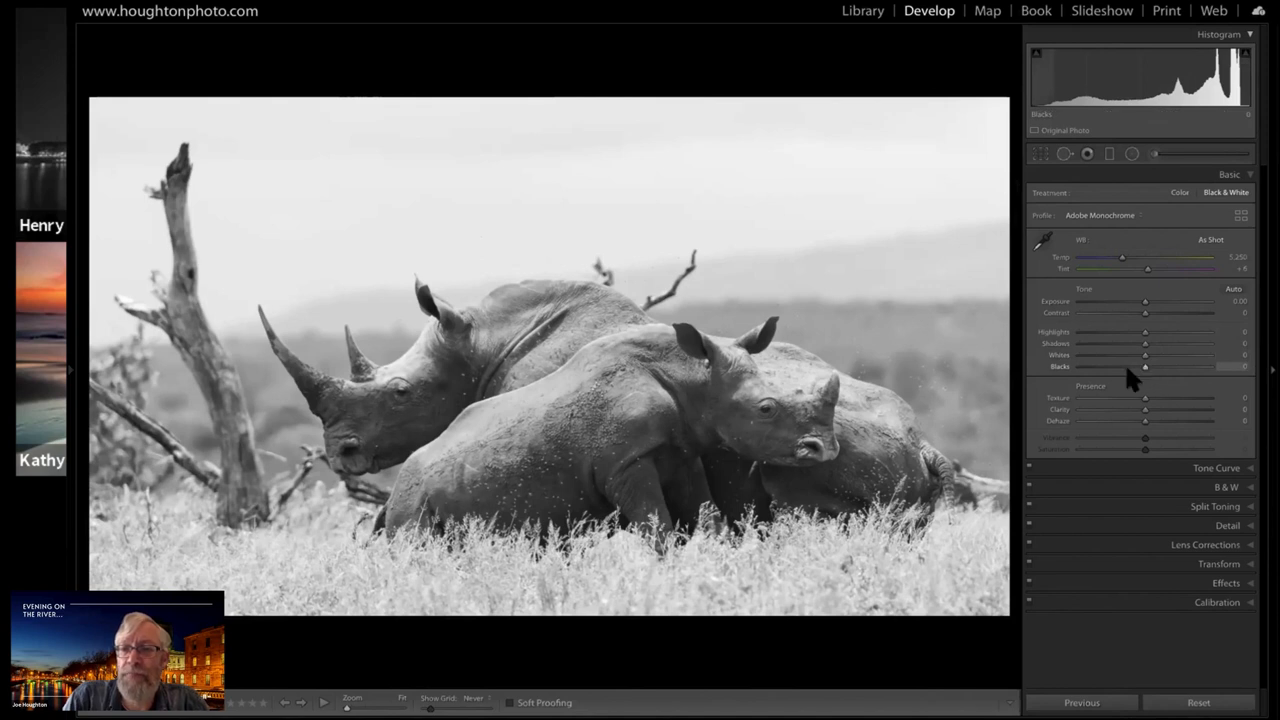
Set Blacks to -40 and turn on the shadow clipping warning to check the darkest areas
{"action": "mouse_move", "coordinate": [1126, 368]}
{"action": "left_mouse_down"}
{"action": "mouse_move", "coordinate": [1095, 370]}
{"action": "mouse_move", "coordinate": [1108, 367]}
{"action": "left_mouse_up"}
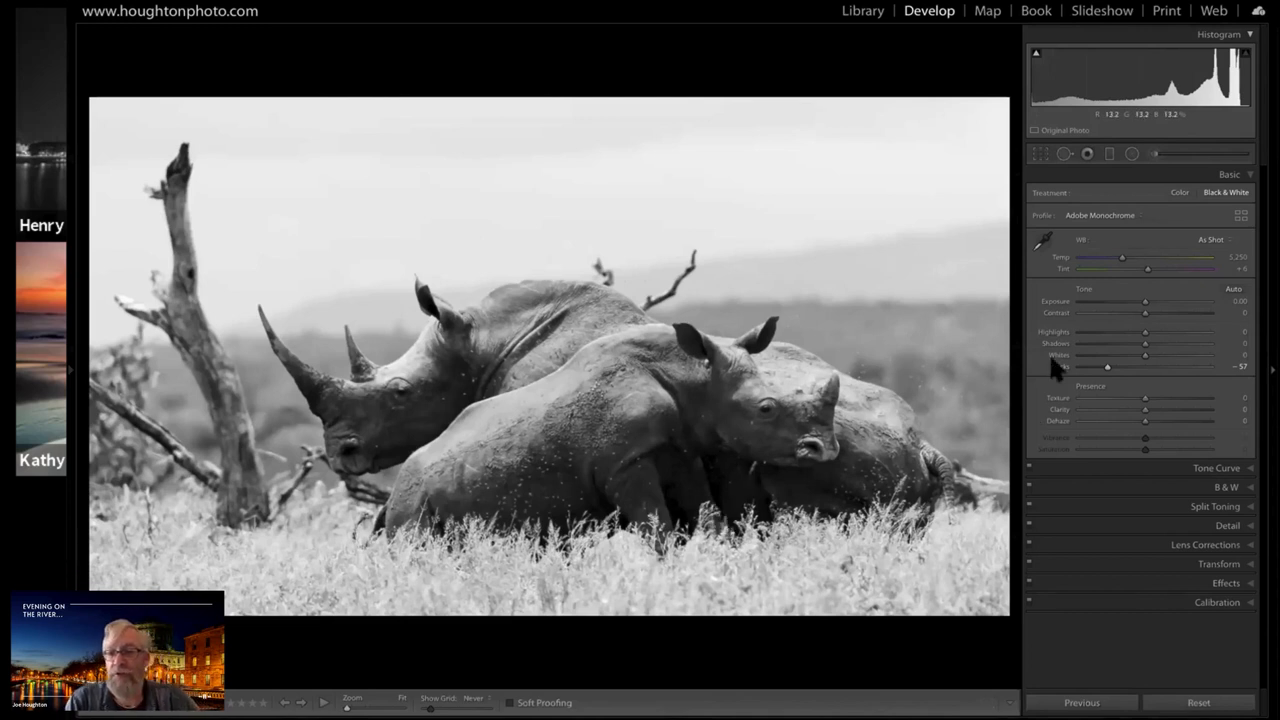
{"action": "left_click", "coordinate": [1112, 361]}
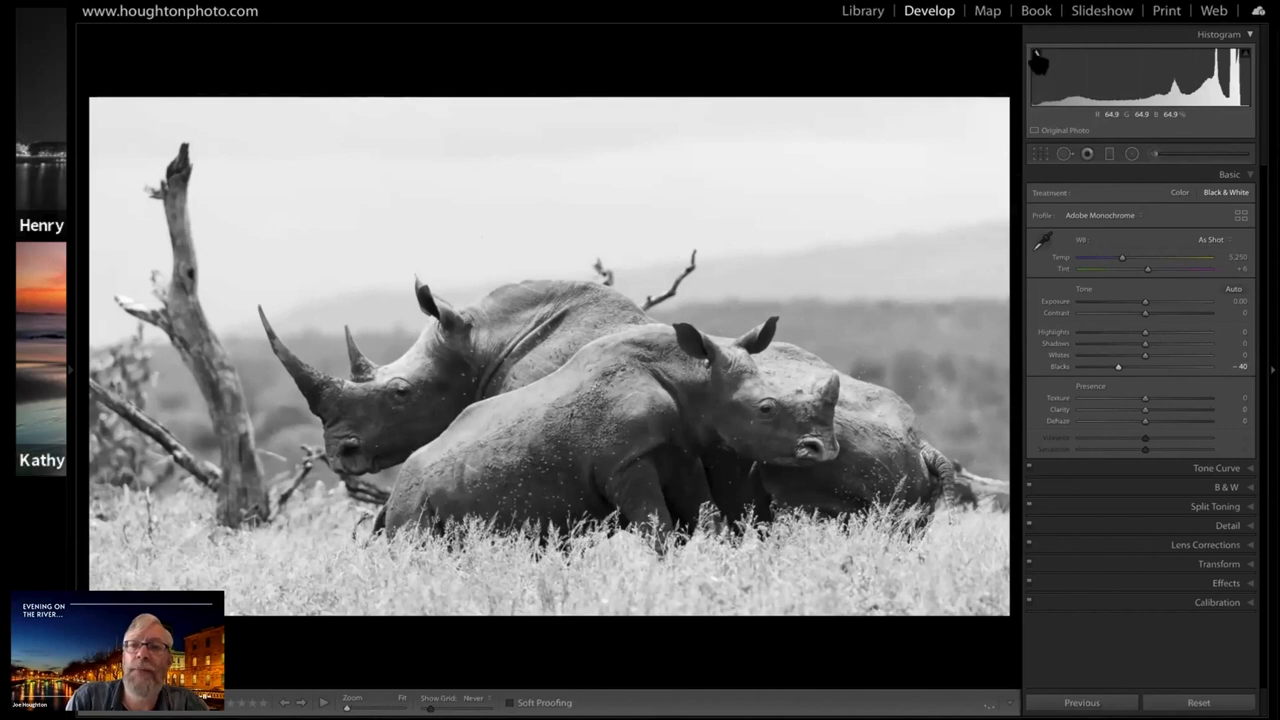
{"action": "mouse_move", "coordinate": [1037, 55]}
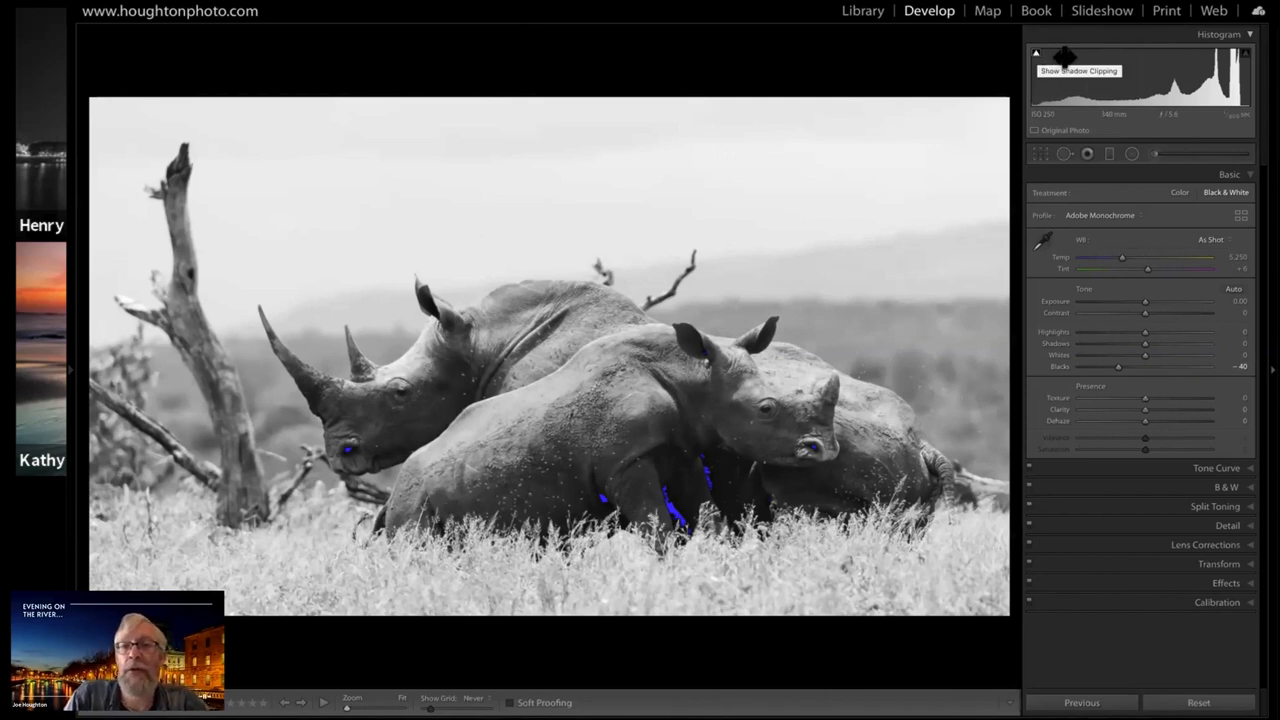
{"action": "left_click", "coordinate": [1037, 60]}
{"action": "left_click", "coordinate": [1038, 62]}
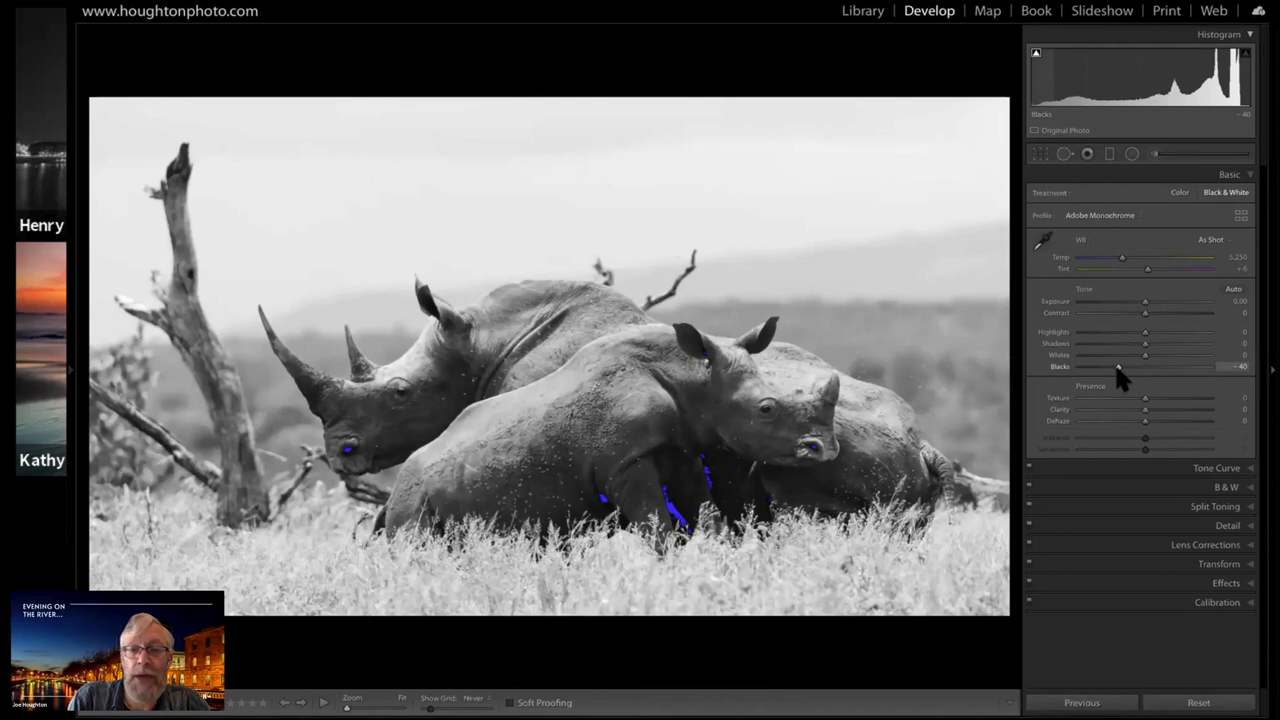
{"action": "left_click_drag", "start_coordinate": [1090, 367], "coordinate": [1120, 371]}
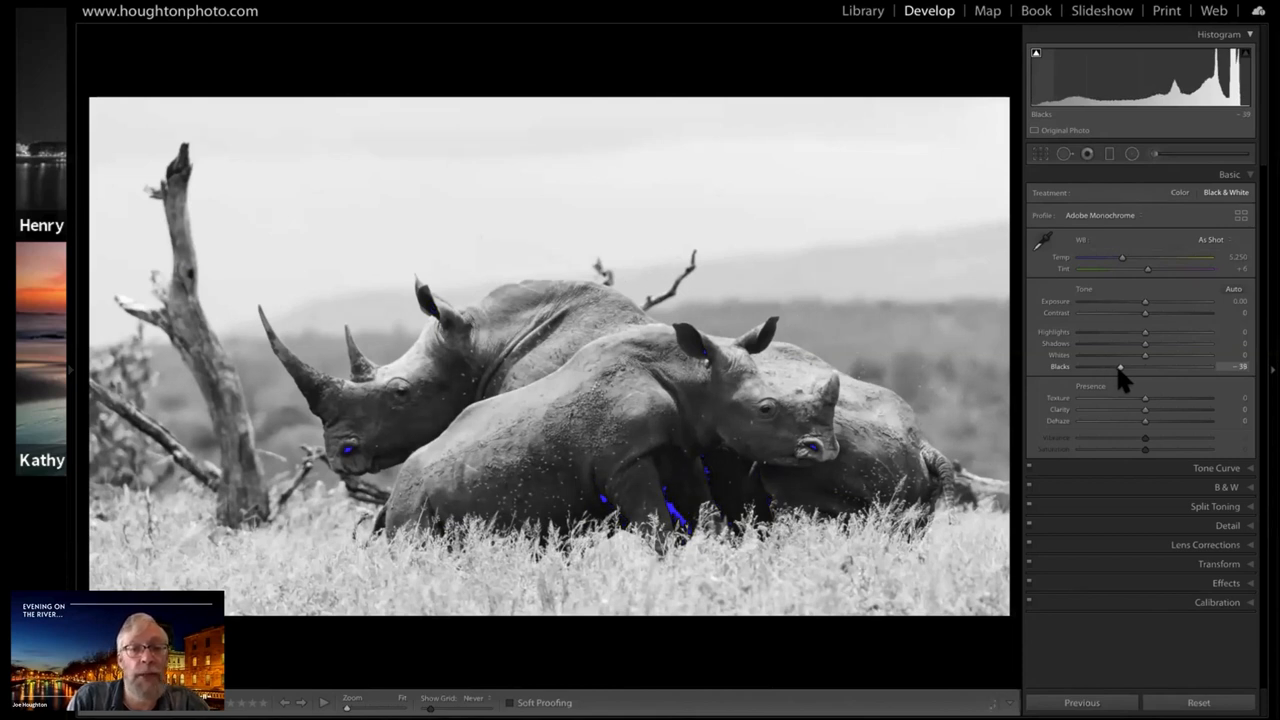
{"action": "left_click_drag", "start_coordinate": [1119, 369], "coordinate": [1118, 369]}
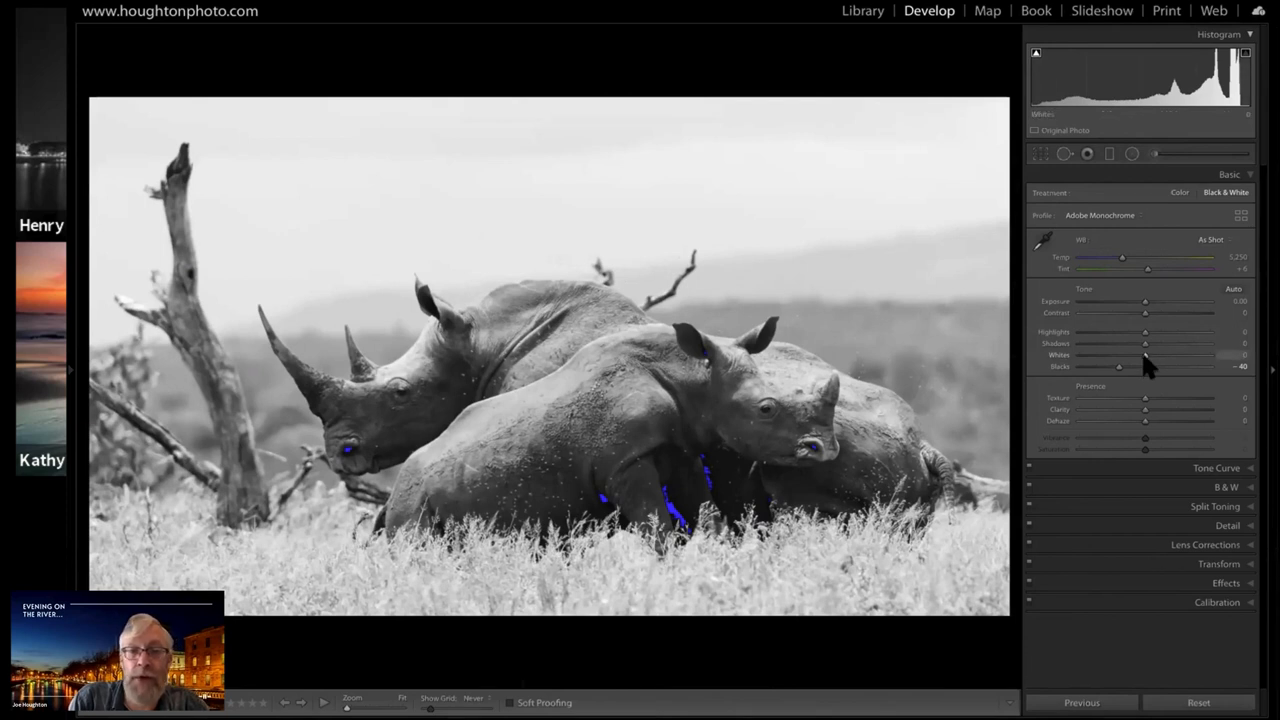
Try brighter whites on the photo, then settle Whites at -11
{"action": "mouse_move", "coordinate": [1154, 355]}
{"action": "left_mouse_down"}
{"action": "mouse_move", "coordinate": [1186, 355]}
{"action": "mouse_move", "coordinate": [1173, 355]}
{"action": "left_mouse_up"}
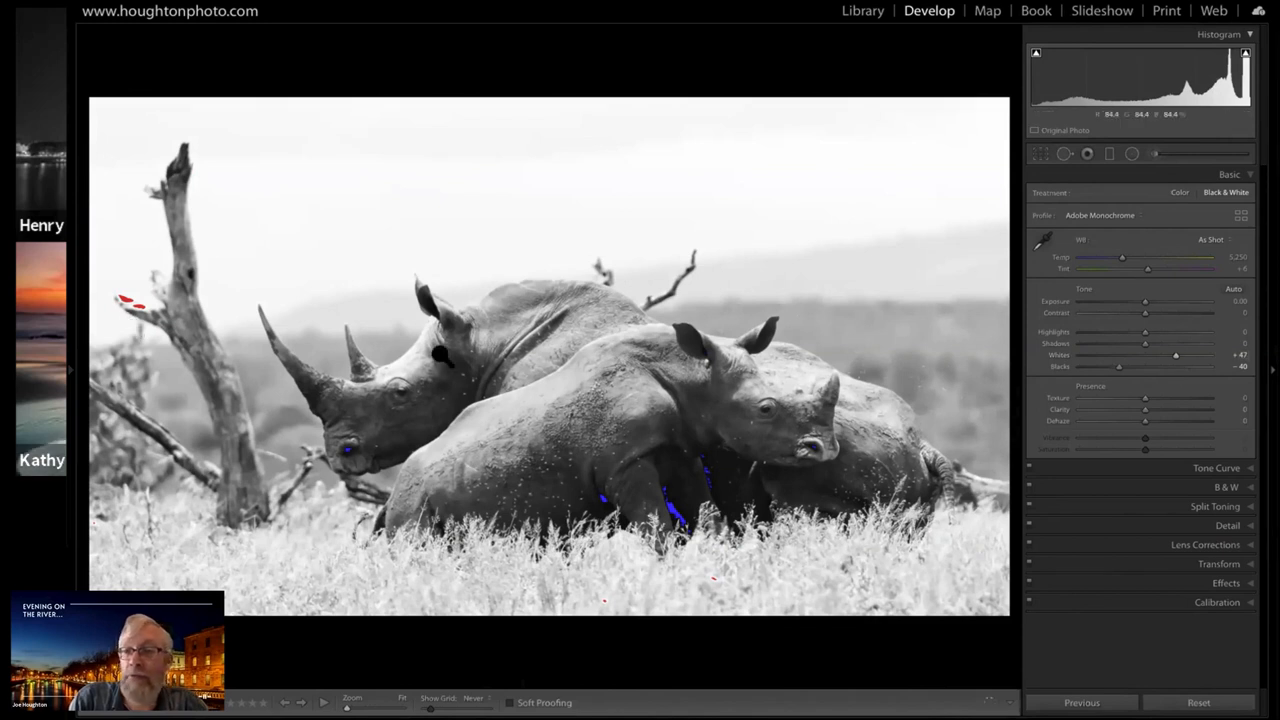
{"action": "left_click", "coordinate": [1141, 357]}
{"action": "left_click", "coordinate": [1138, 355]}
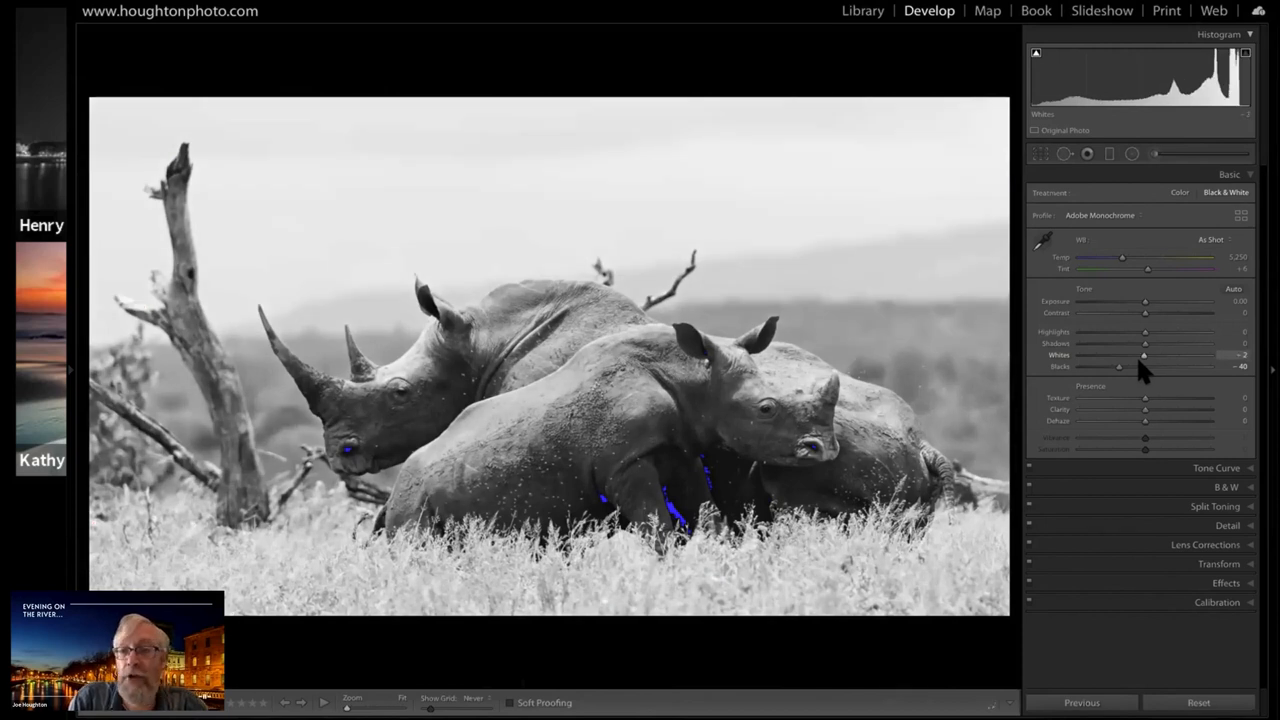
{"action": "left_click_drag", "start_coordinate": [1144, 355], "coordinate": [1138, 355]}
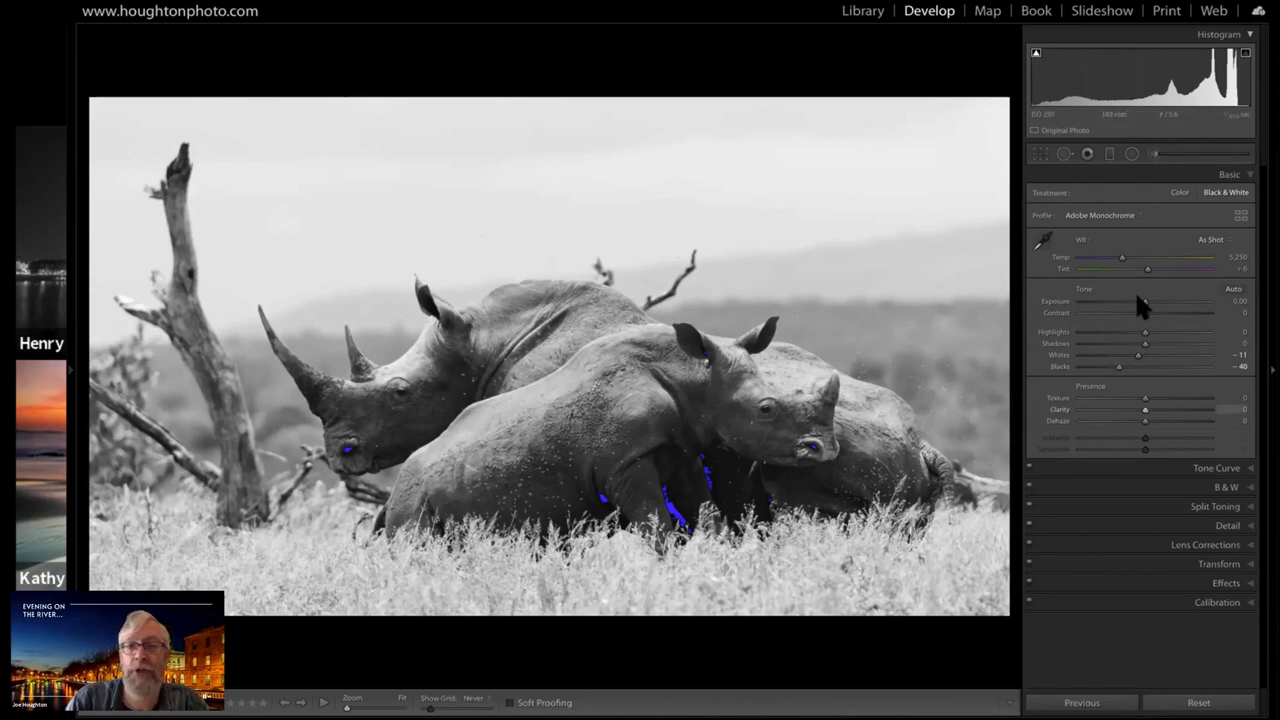
Raise Texture to +86 to bring out detail in the rhinos' skin
{"action": "left_click", "coordinate": [1189, 397]}
{"action": "mouse_move", "coordinate": [1189, 397]}
{"action": "left_mouse_down"}
{"action": "mouse_move", "coordinate": [1147, 398]}
{"action": "mouse_move", "coordinate": [1197, 398]}
{"action": "left_mouse_up"}
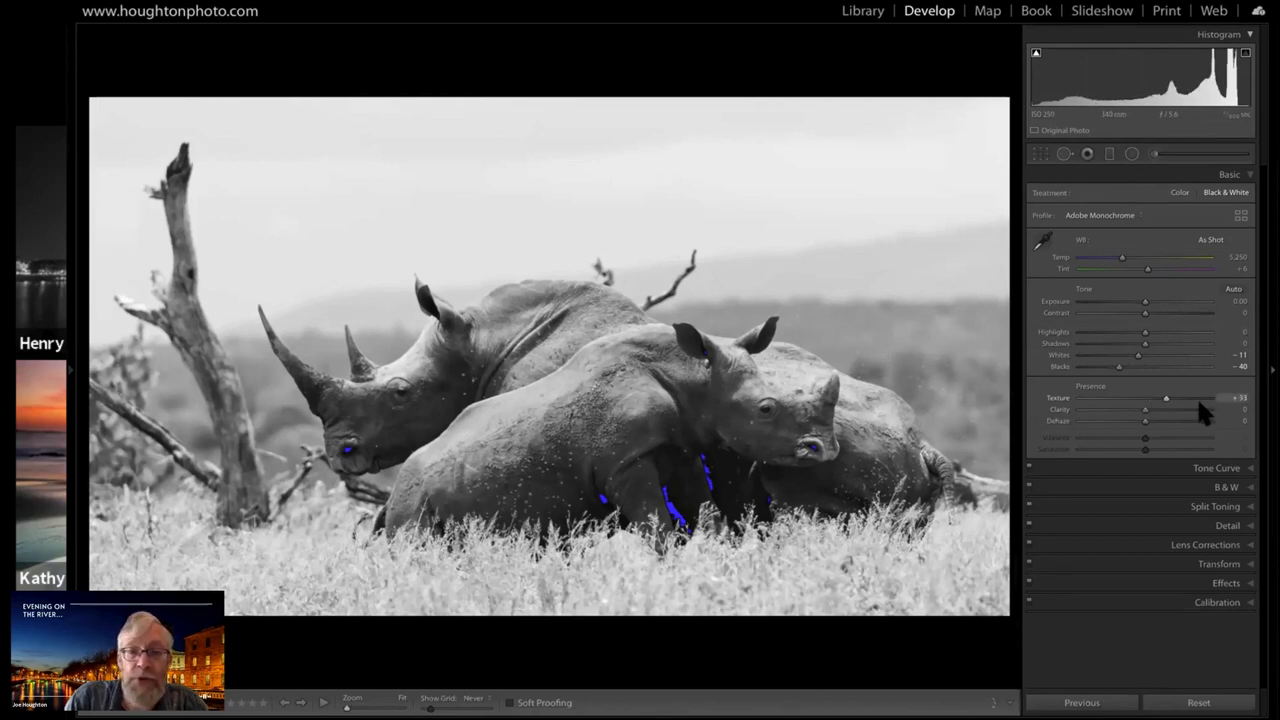
{"action": "left_click", "coordinate": [1200, 399]}
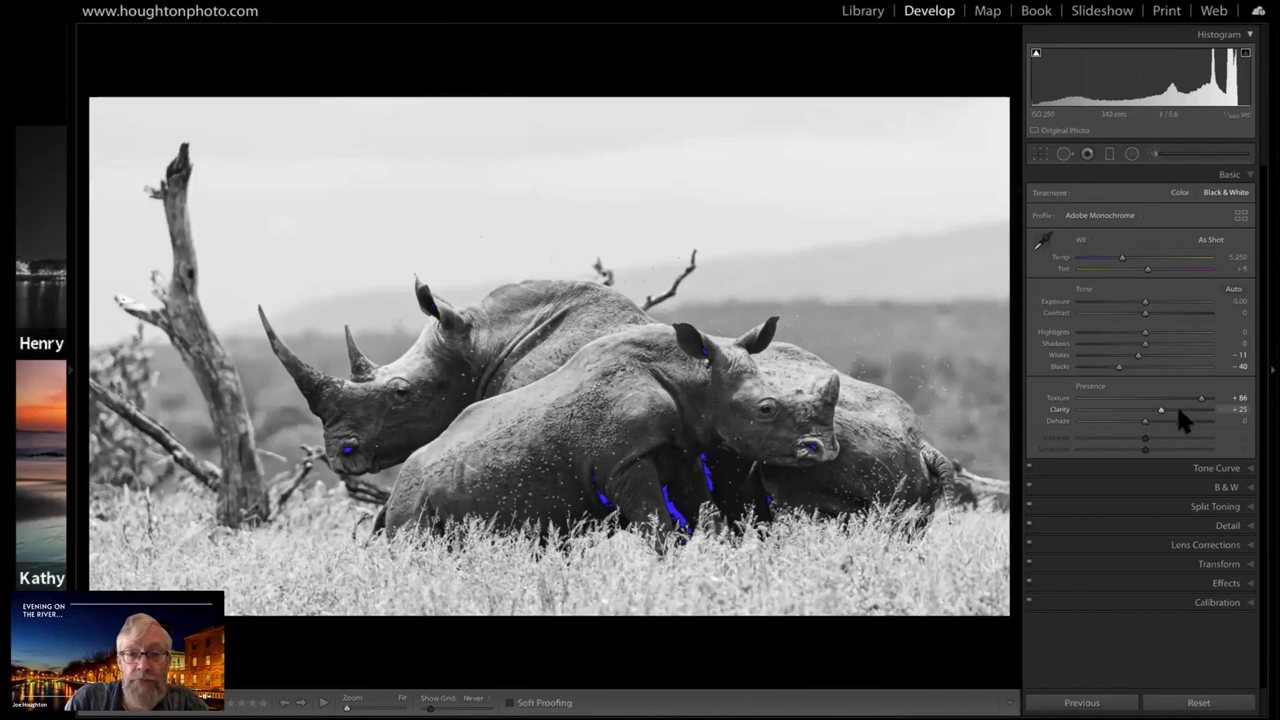
Try stronger and weaker midtone contrast, and set Clarity to +37
{"action": "key", "text": "Up"}
{"action": "key", "text": "Up"}
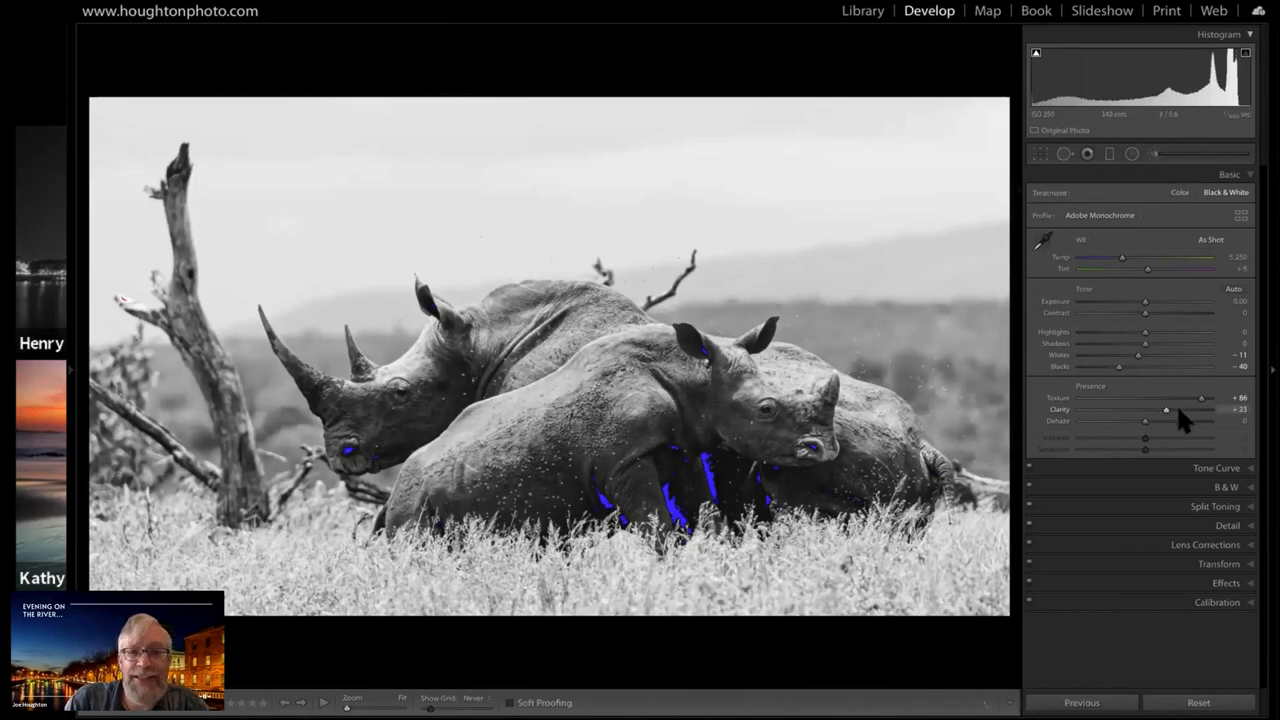
{"action": "left_click_drag", "start_coordinate": [1166, 410], "coordinate": [1178, 410]}
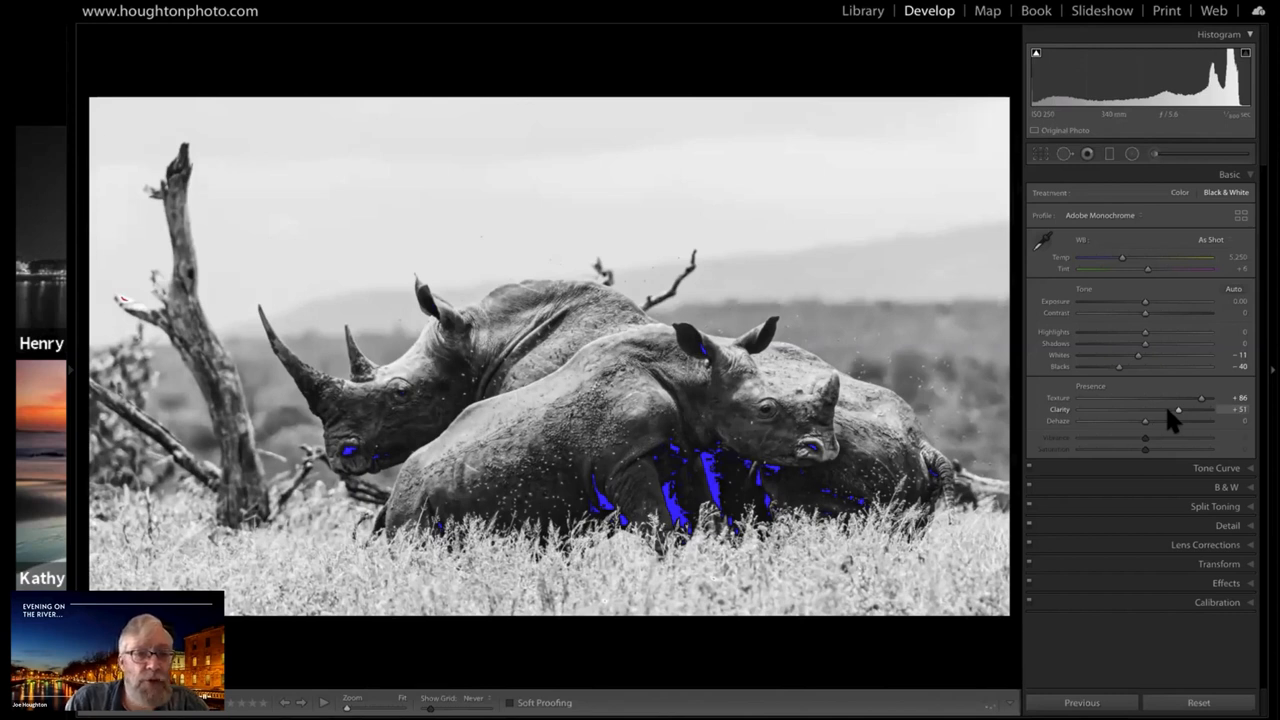
{"action": "left_click_drag", "start_coordinate": [1178, 410], "coordinate": [1165, 410]}
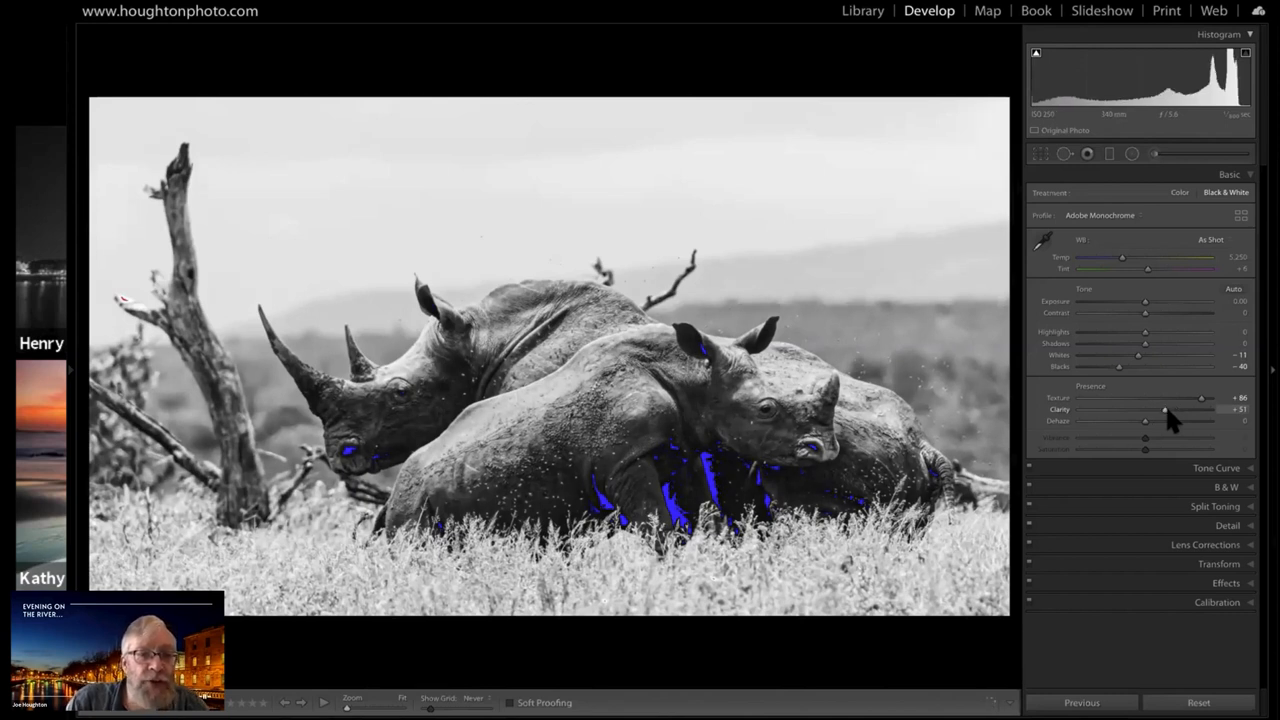
{"action": "left_click_drag", "start_coordinate": [1165, 410], "coordinate": [1169, 410]}
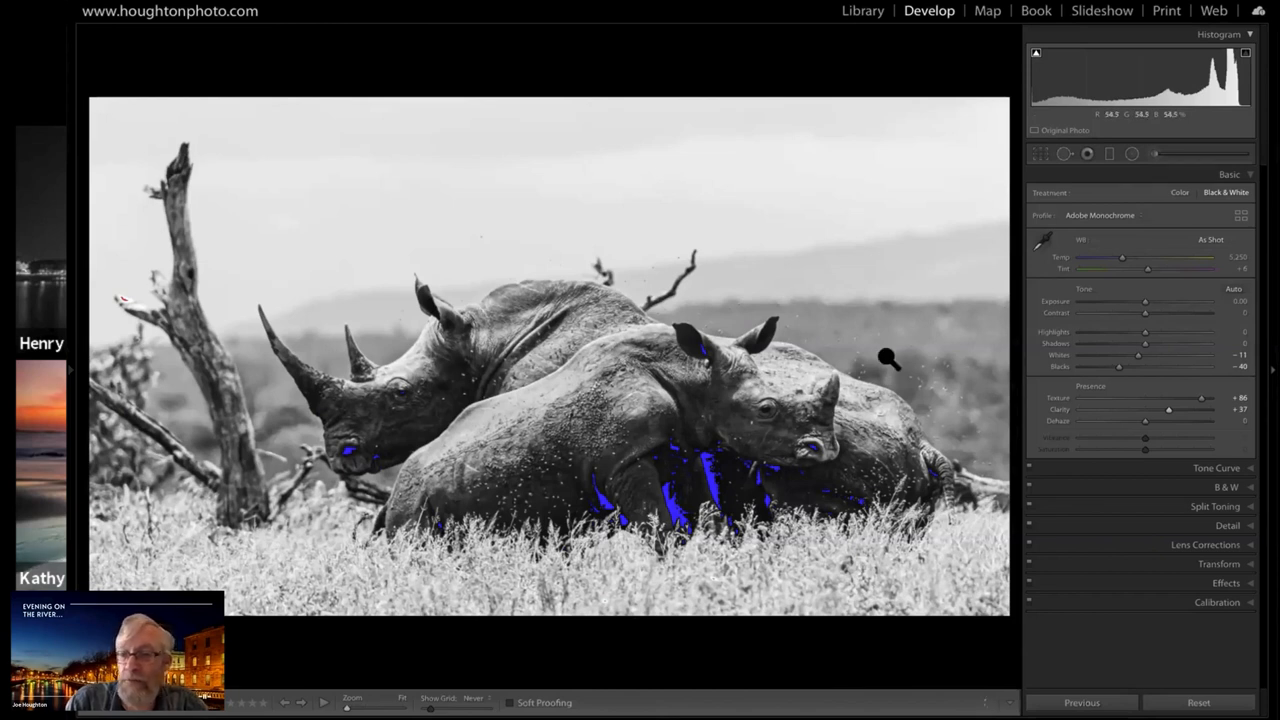
Set Clarity to +25 and Blacks to -16, with the clipping warnings turned off
{"action": "left_click", "coordinate": [1149, 410]}
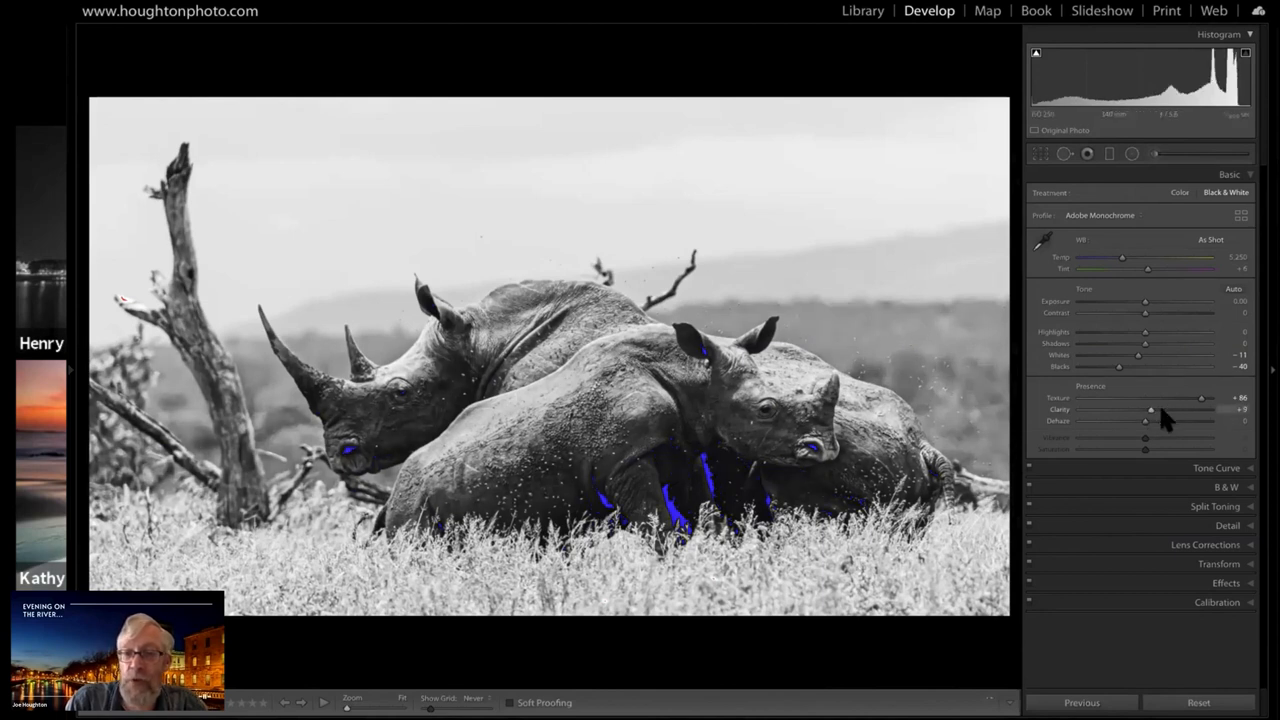
{"action": "left_click", "coordinate": [1160, 409]}
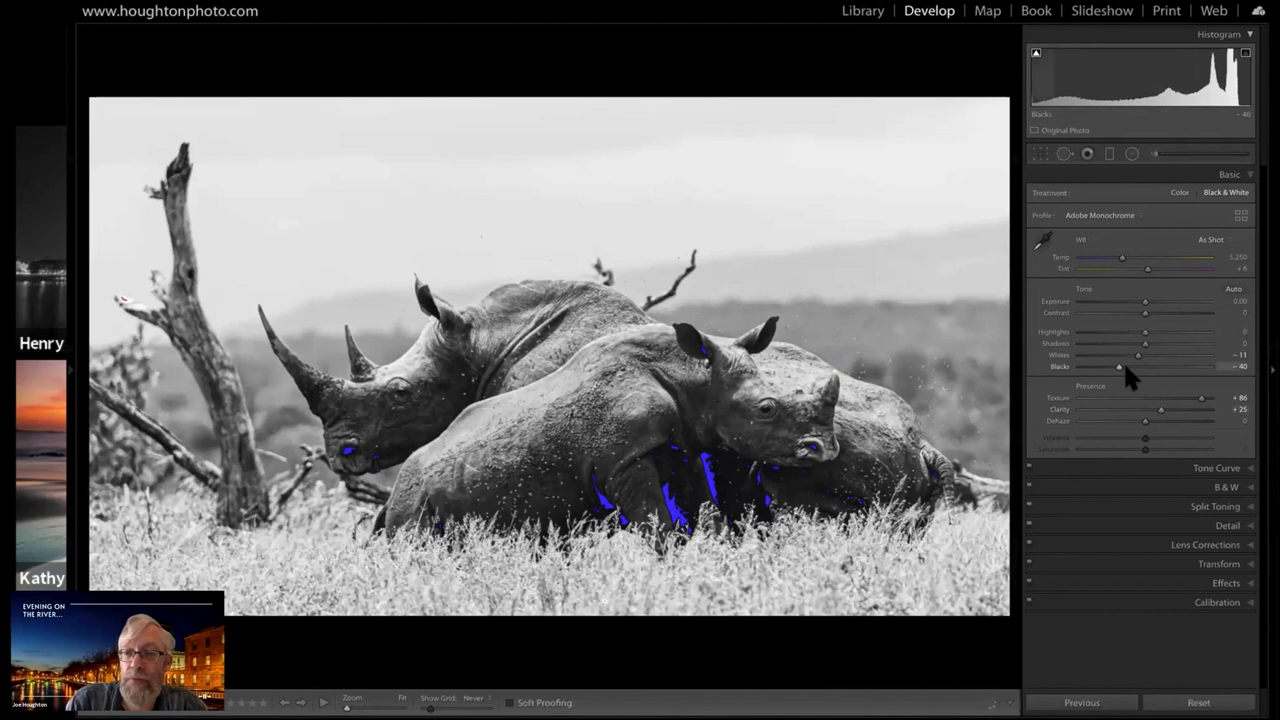
{"action": "left_click_drag", "start_coordinate": [1126, 367], "coordinate": [1136, 368]}
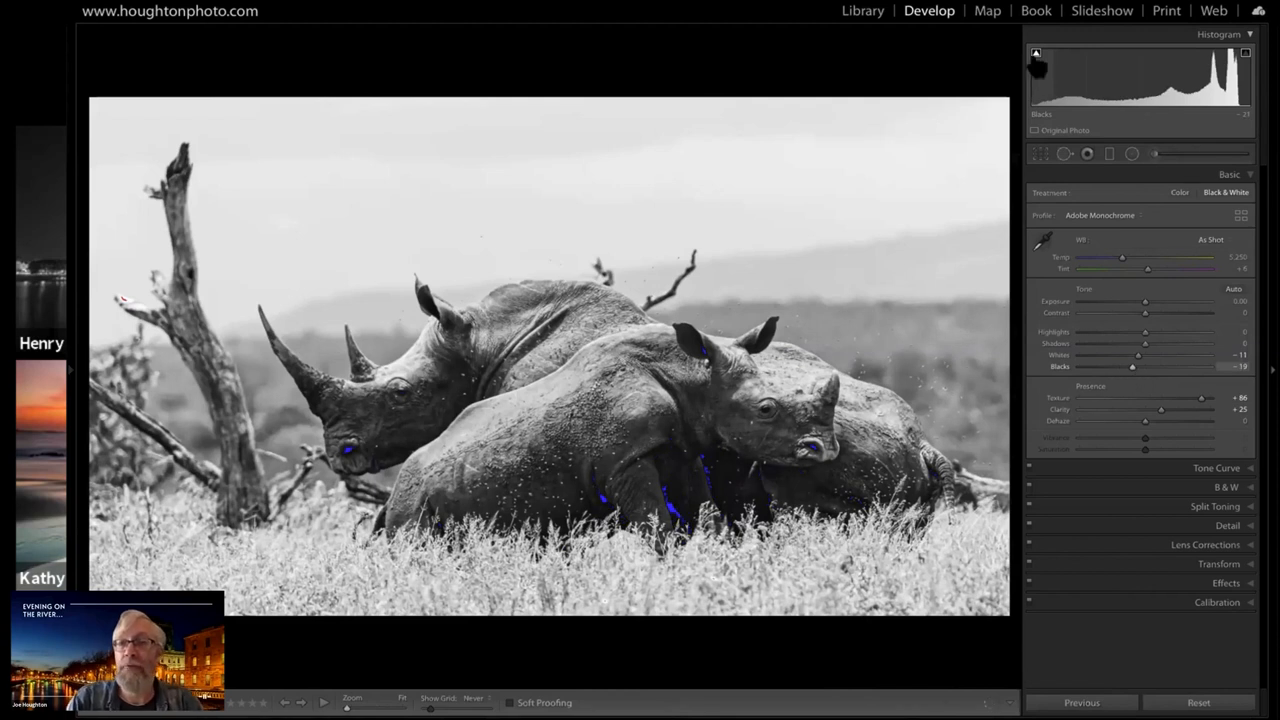
{"action": "left_click_drag", "start_coordinate": [1037, 66], "coordinate": [1038, 66]}
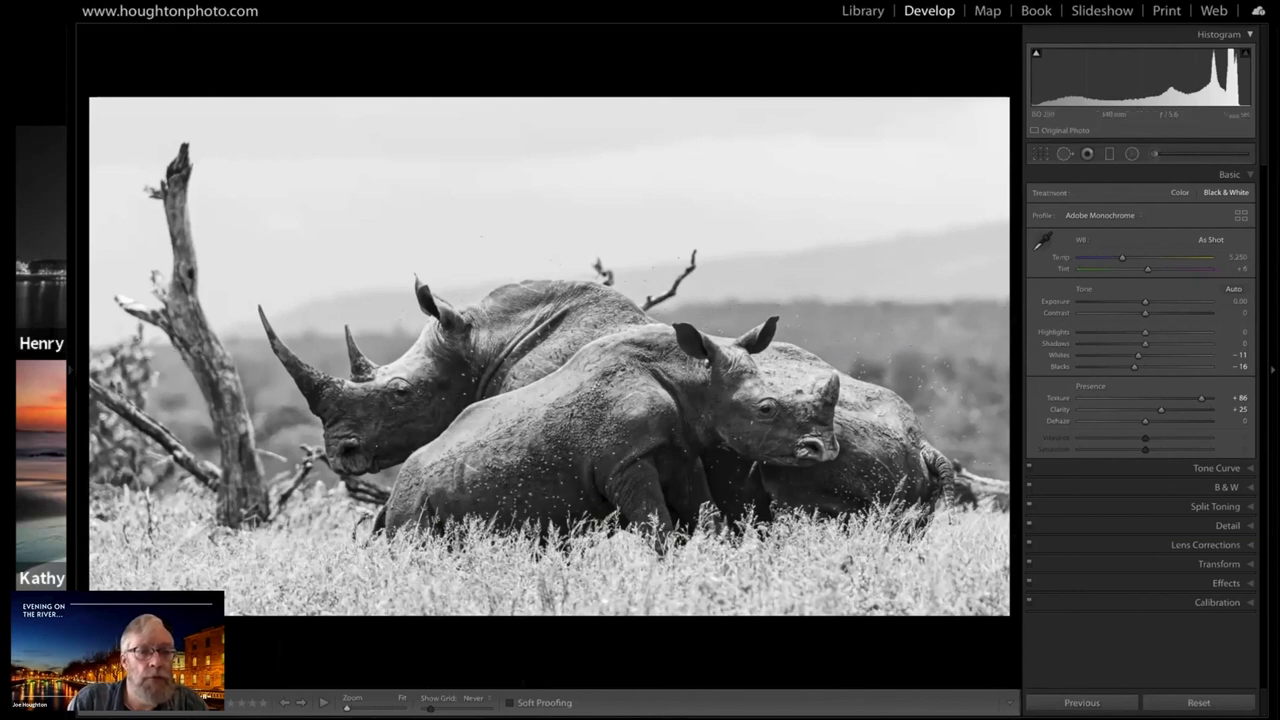
Compare the plain black-and-white conversion in the edit history with the latest edit, and return to the latest state
{"action": "mouse_move", "coordinate": [72, 380]}
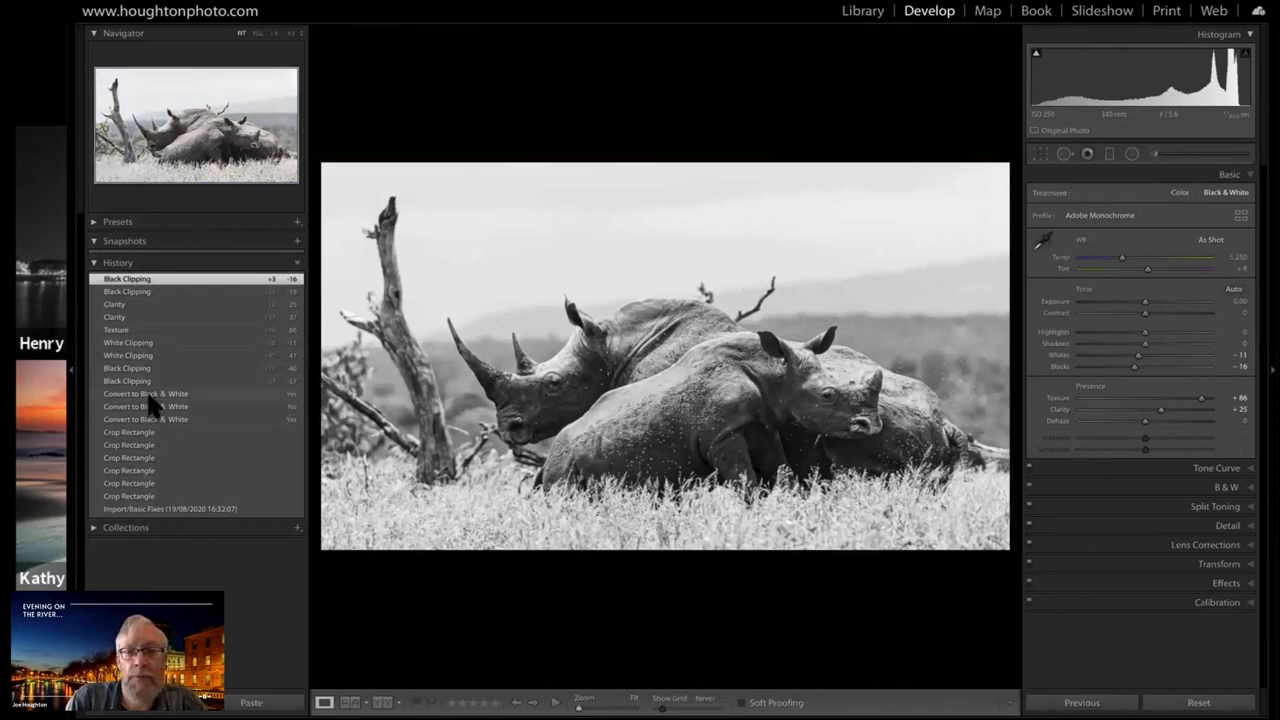
{"action": "left_click", "coordinate": [147, 395]}
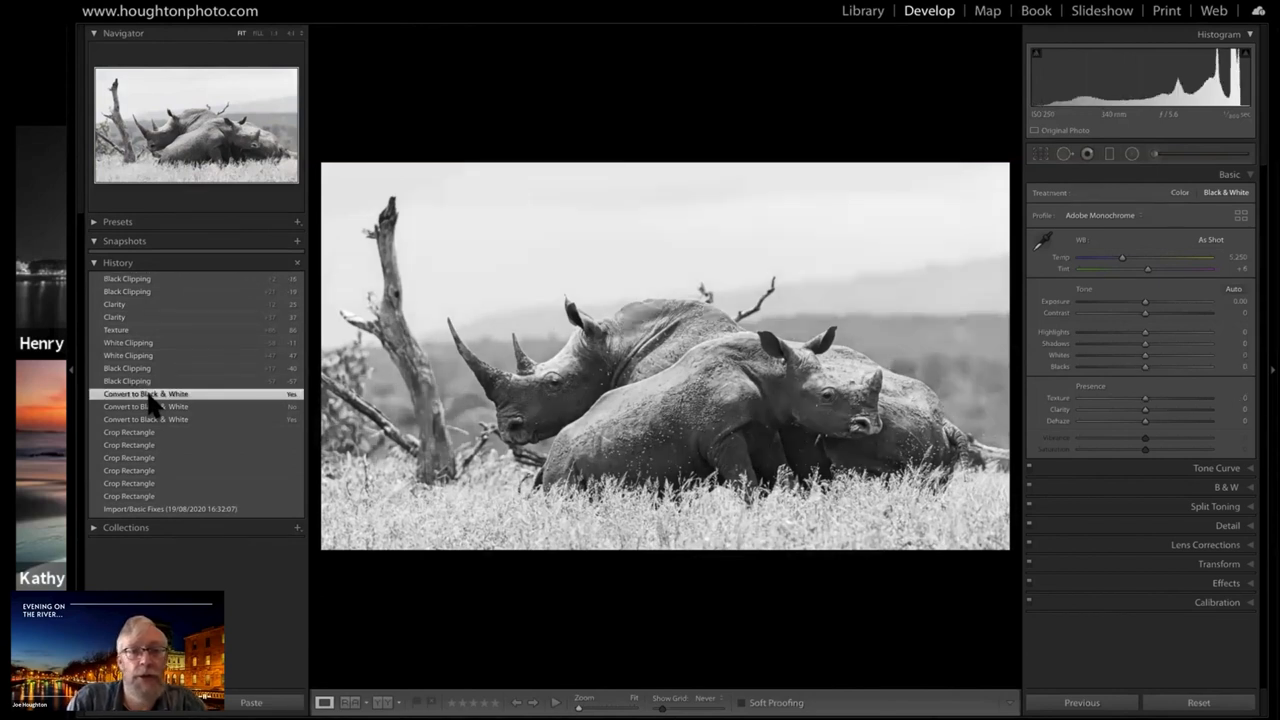
{"action": "left_click", "coordinate": [140, 280]}
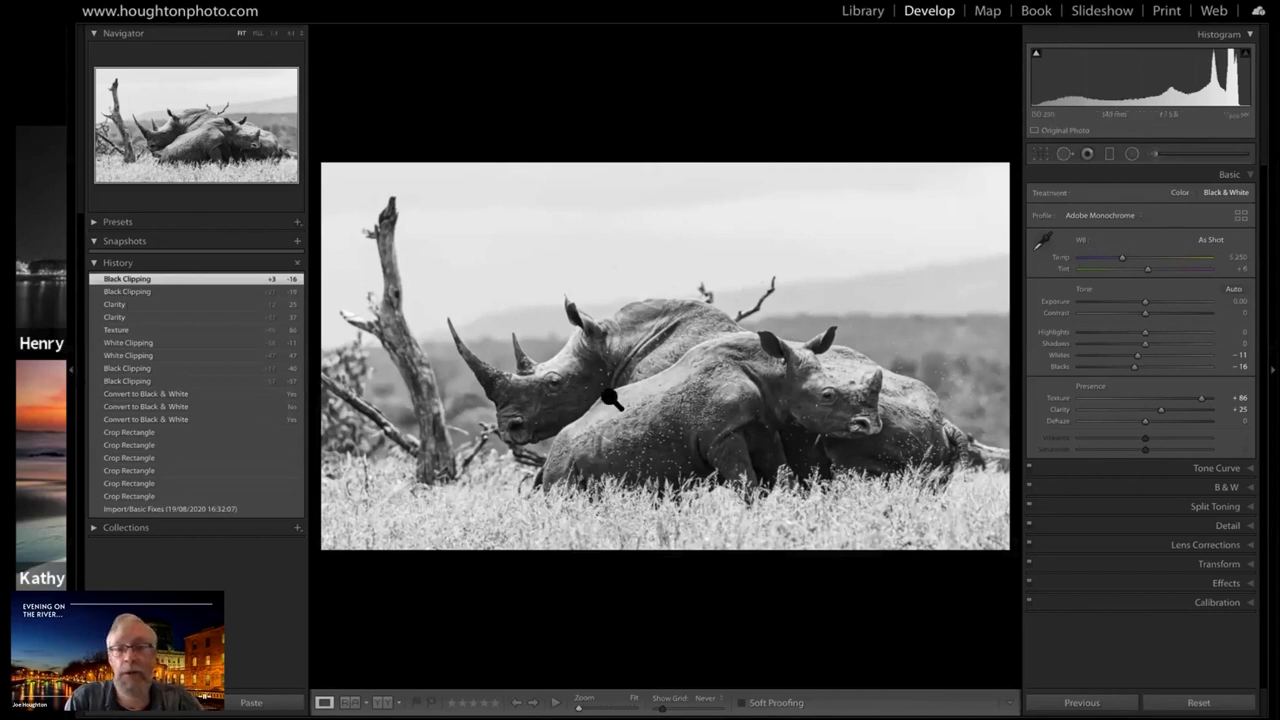
{"action": "key", "text": "F7"}
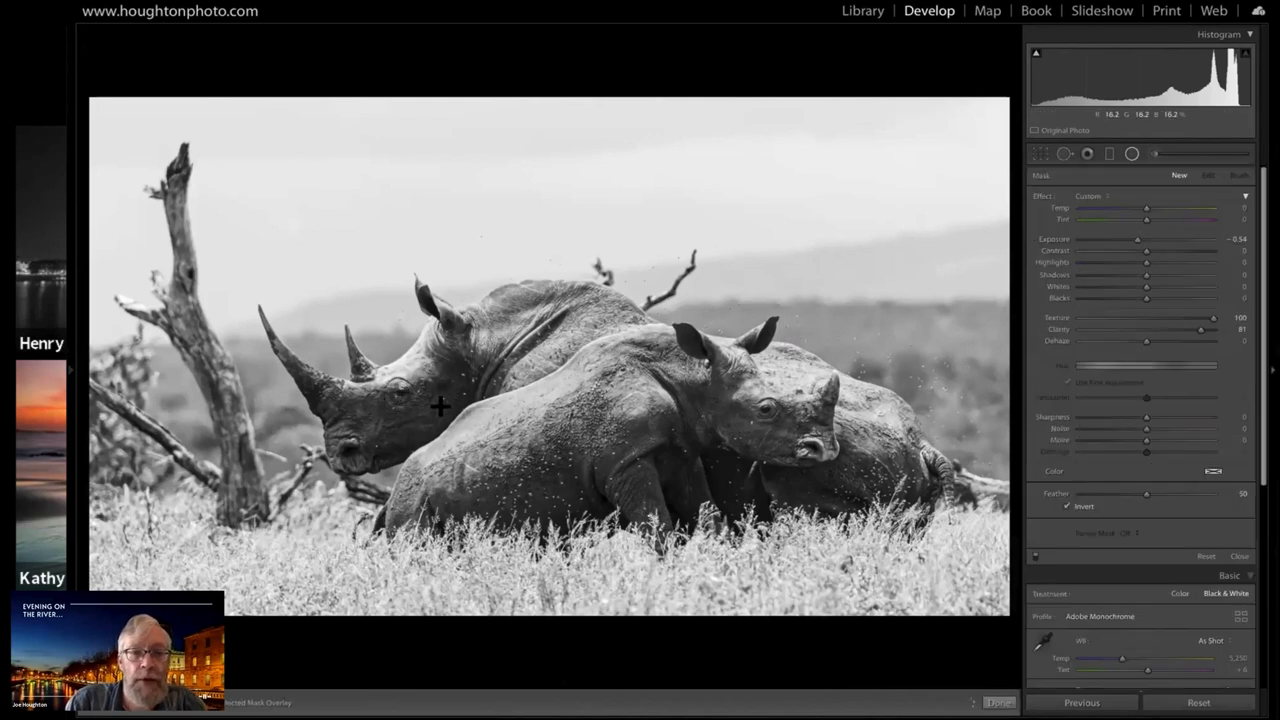
Draw an elliptical radial filter over the rear rhino's face, tilt it along the head and centre it near the eye
{"action": "left_click_drag", "start_coordinate": [481, 432], "coordinate": [480, 439]}
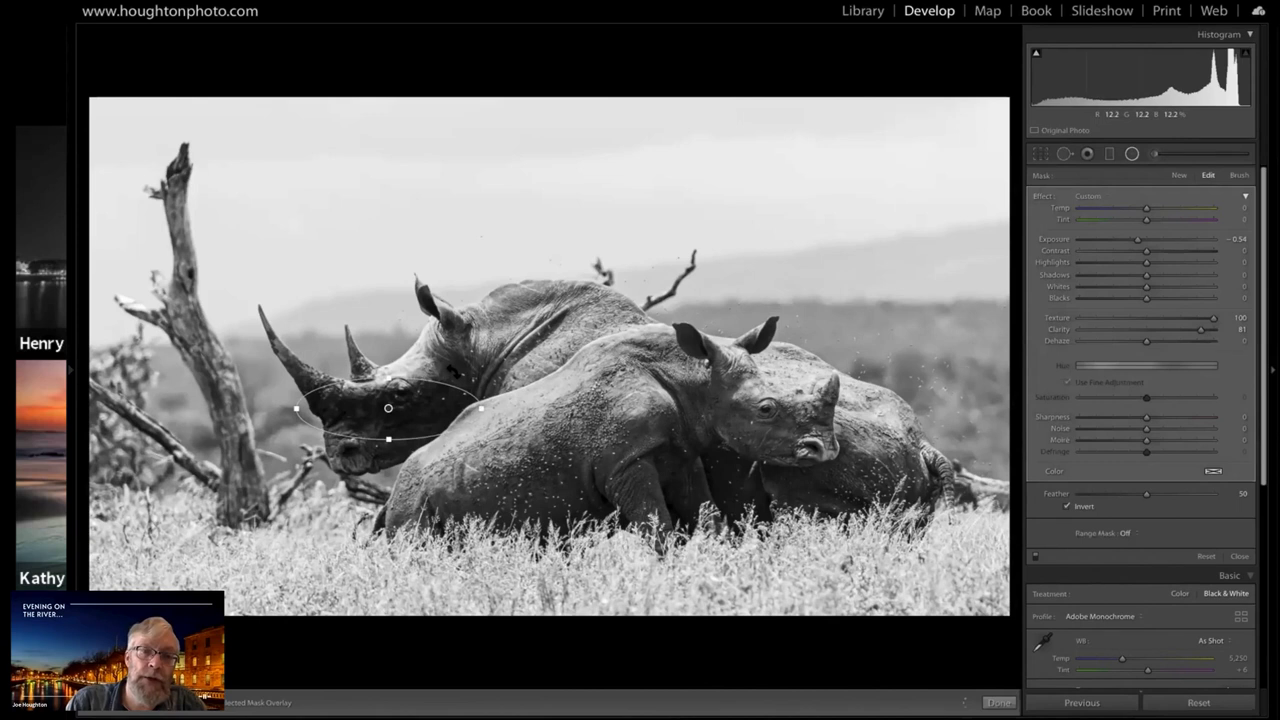
{"action": "left_click_drag", "start_coordinate": [453, 362], "coordinate": [455, 361]}
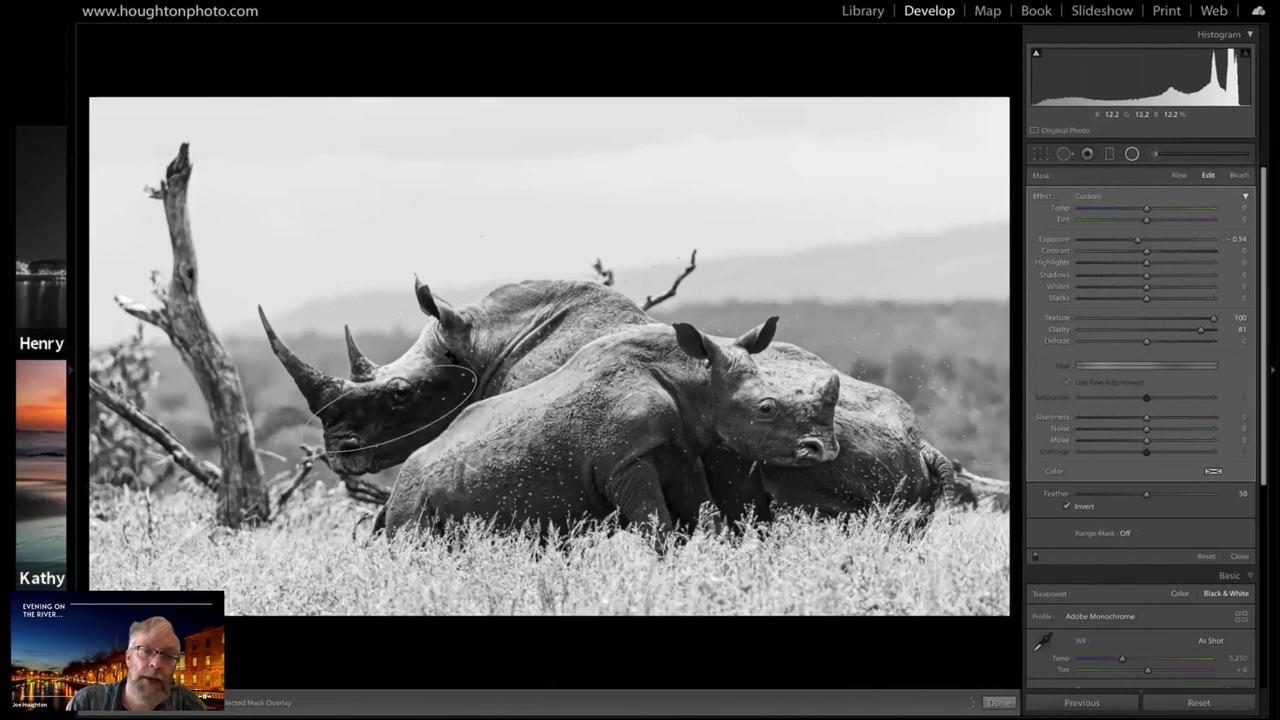
{"action": "left_click_drag", "start_coordinate": [452, 357], "coordinate": [449, 354]}
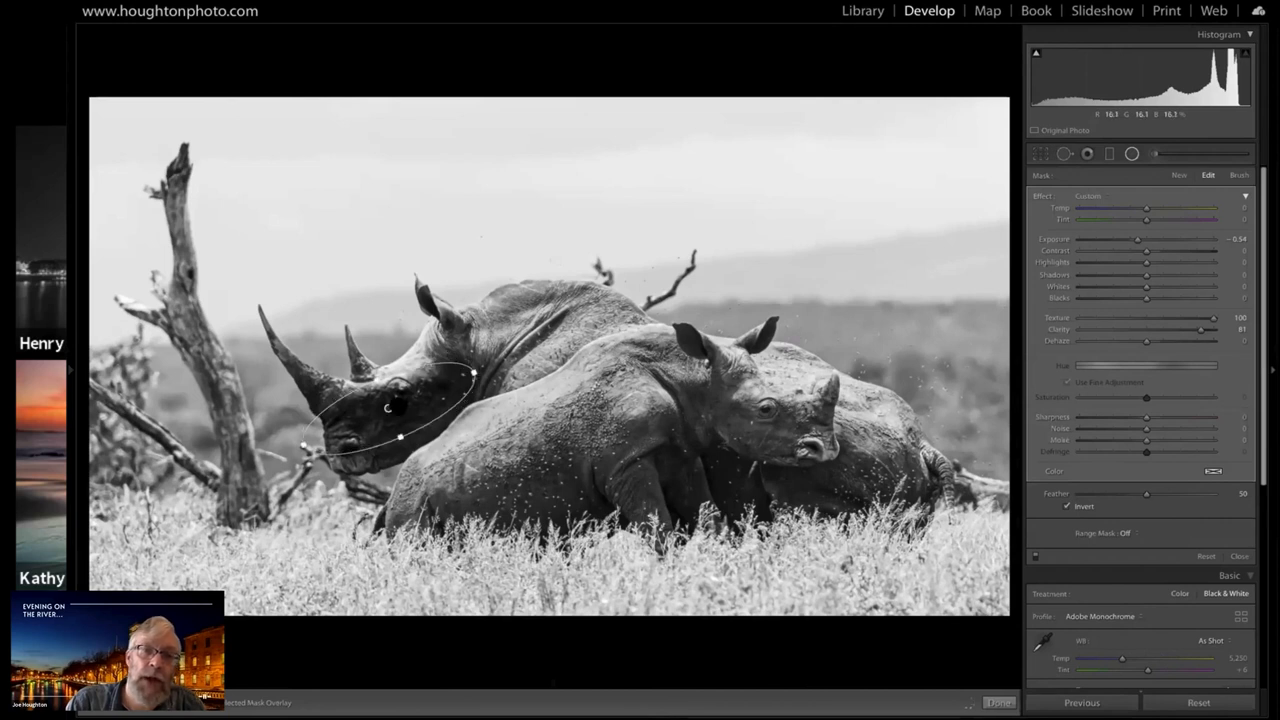
{"action": "left_click_drag", "start_coordinate": [388, 408], "coordinate": [400, 404]}
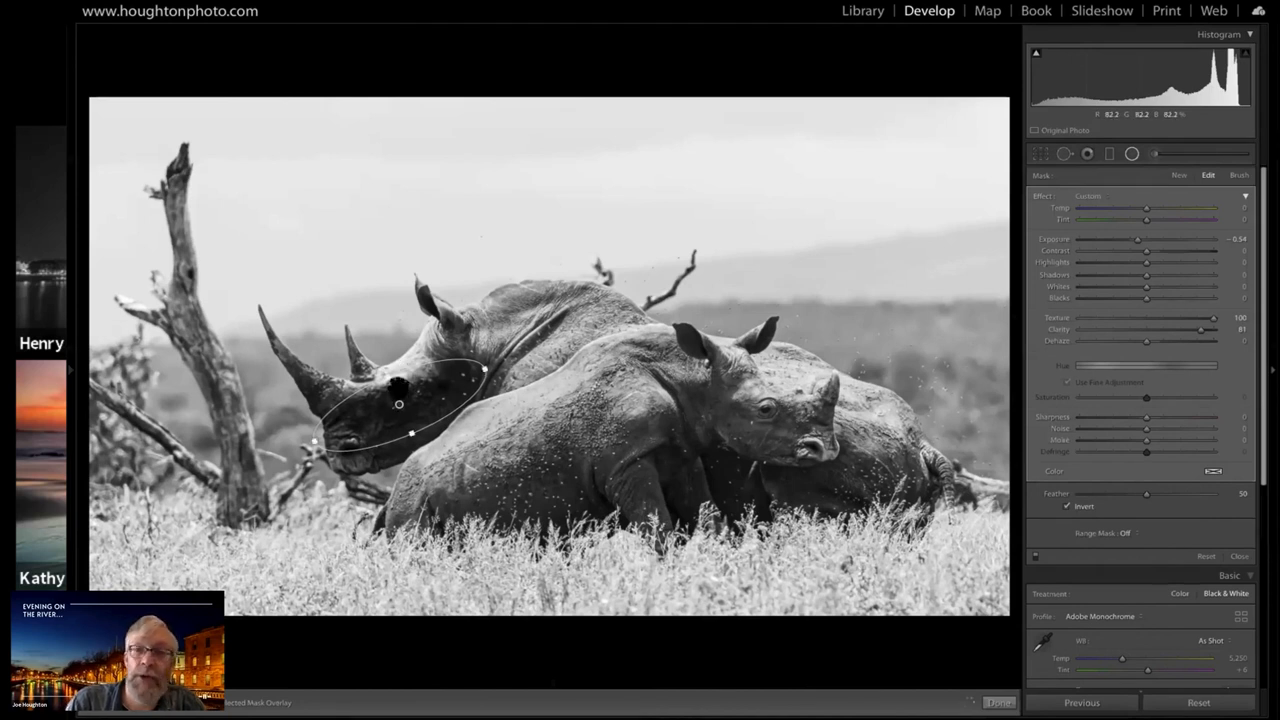
Reset the radial filter's effect settings and brighten the rear rhino's face with Exposure 0.98
{"action": "double_click", "coordinate": [1041, 196]}
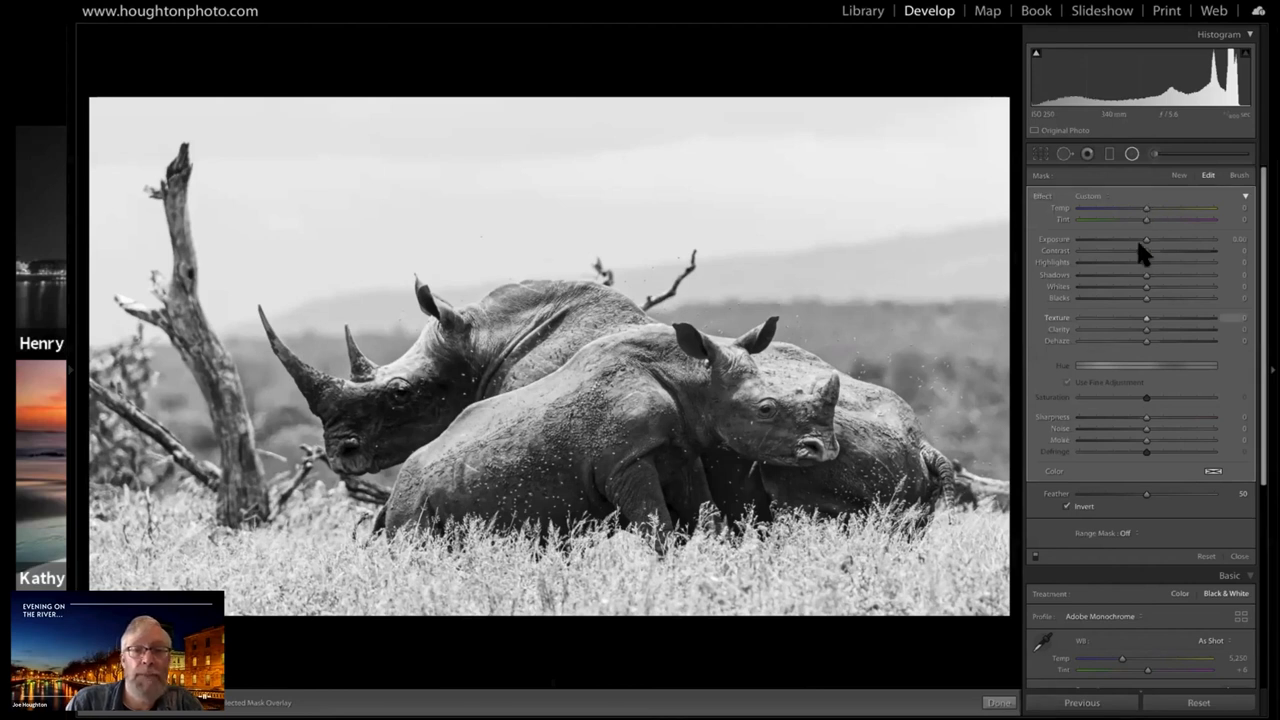
{"action": "left_click", "coordinate": [400, 401]}
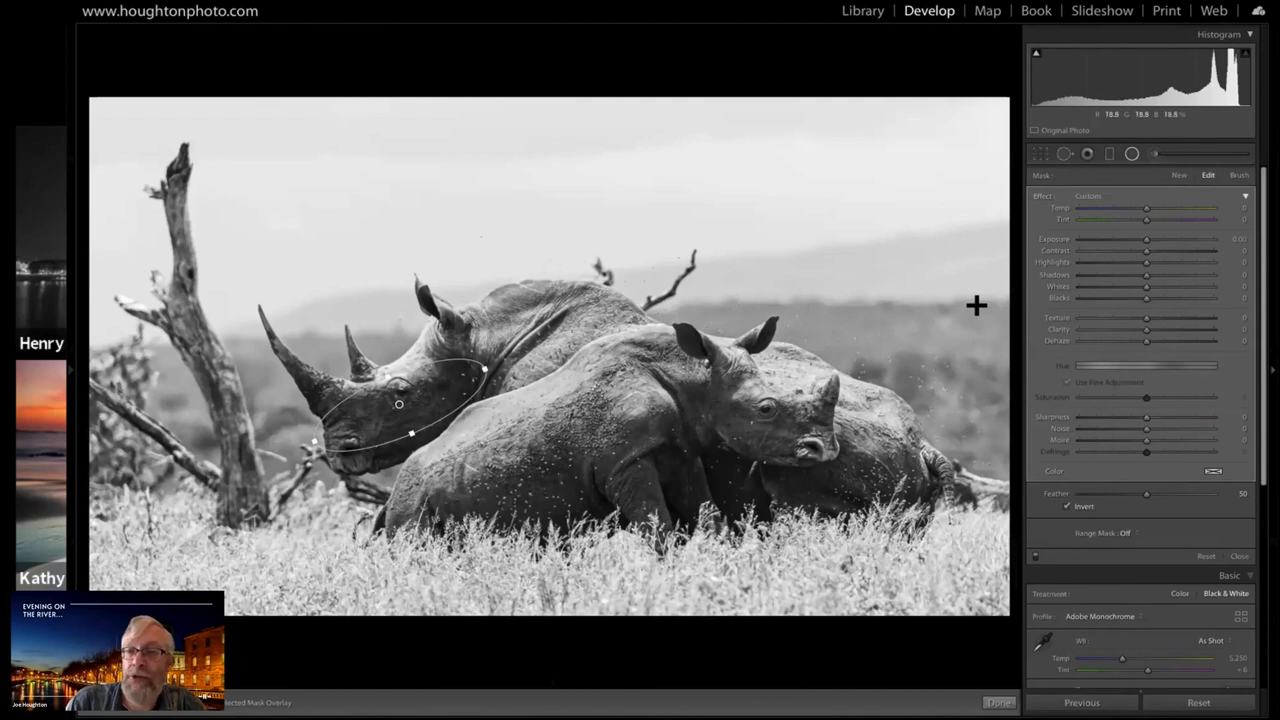
{"action": "left_click", "coordinate": [1146, 240]}
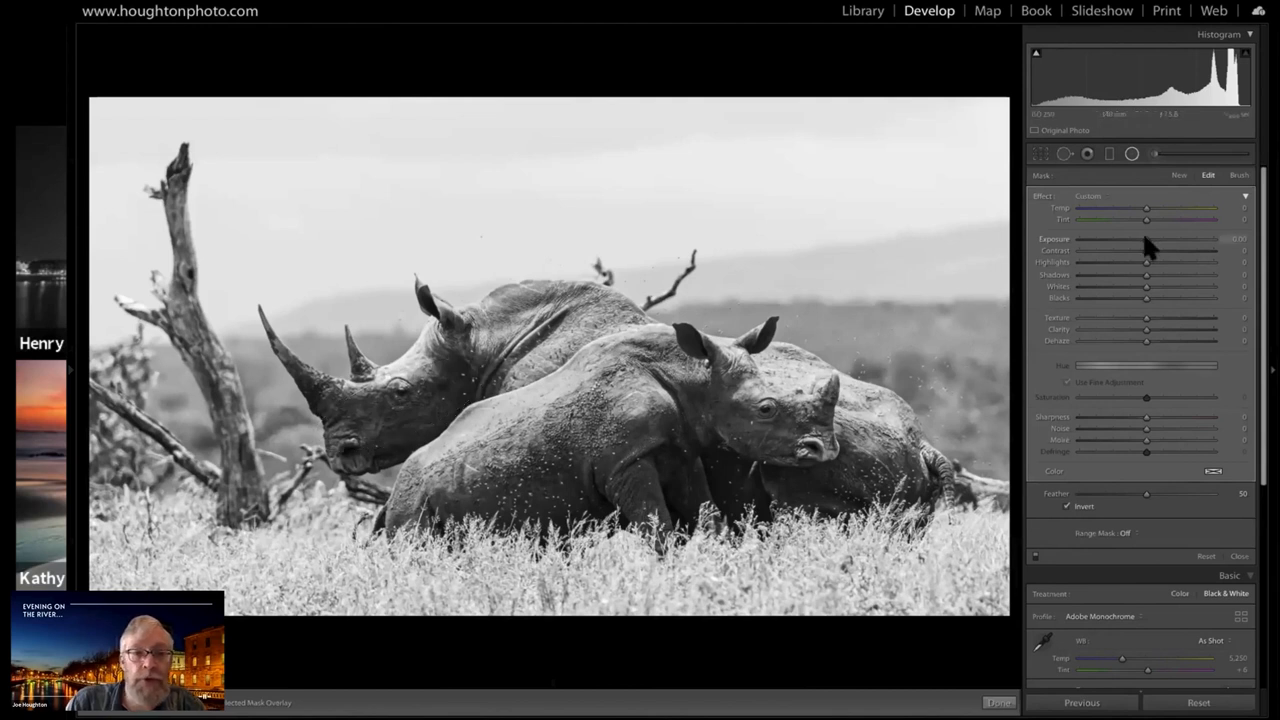
{"action": "key", "text": "Up"}
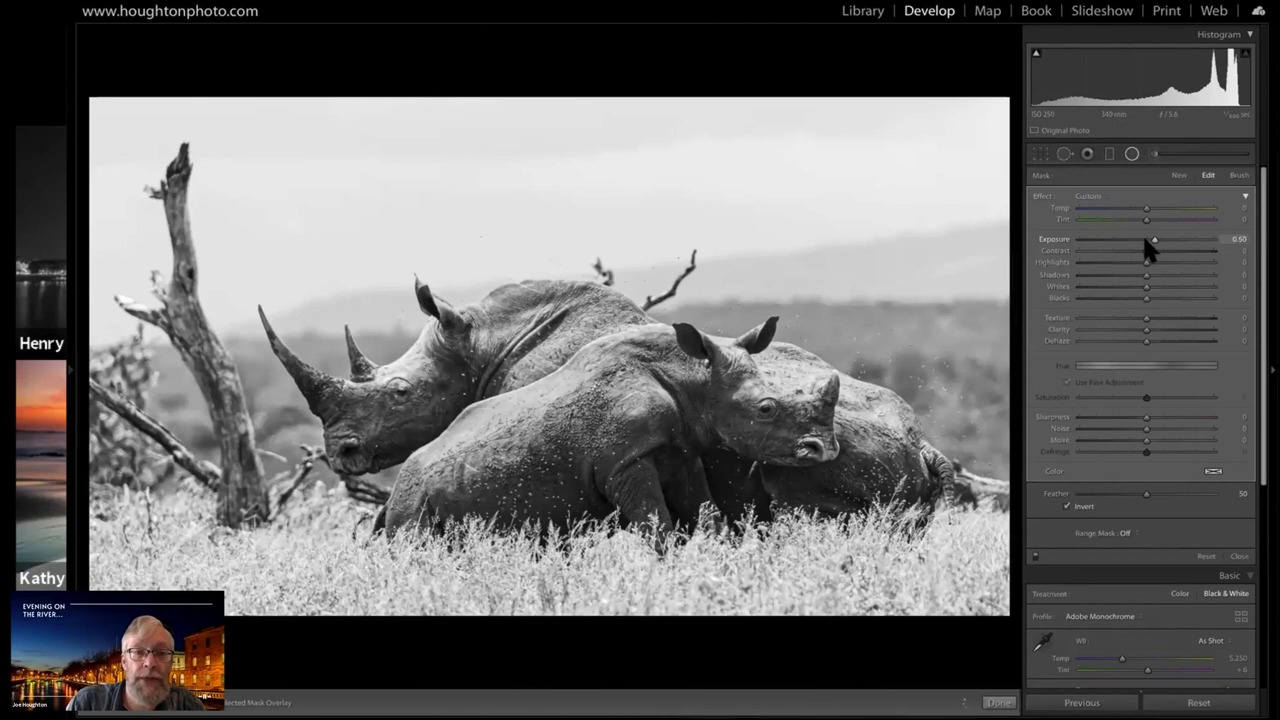
{"action": "left_click_drag", "start_coordinate": [1143, 237], "coordinate": [1160, 240]}
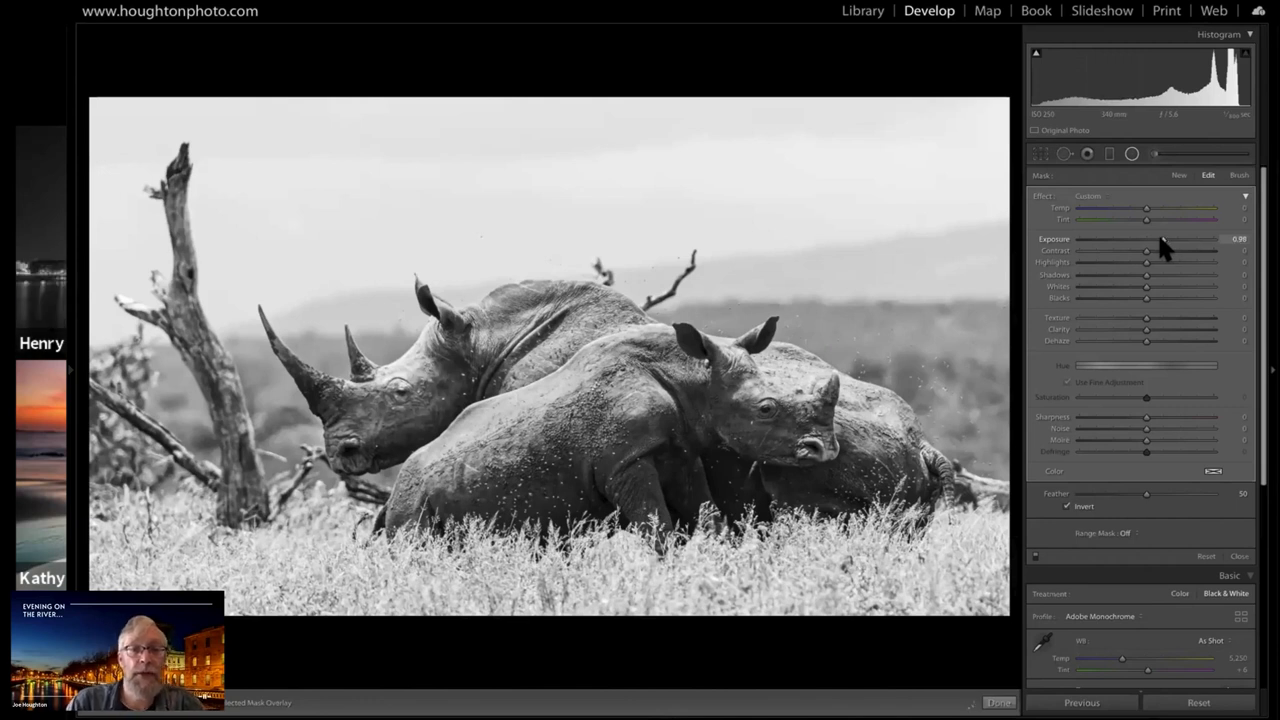
Duplicate the radial filter and move one copy onto the front rhino's face
{"action": "right_click", "coordinate": [399, 401]}
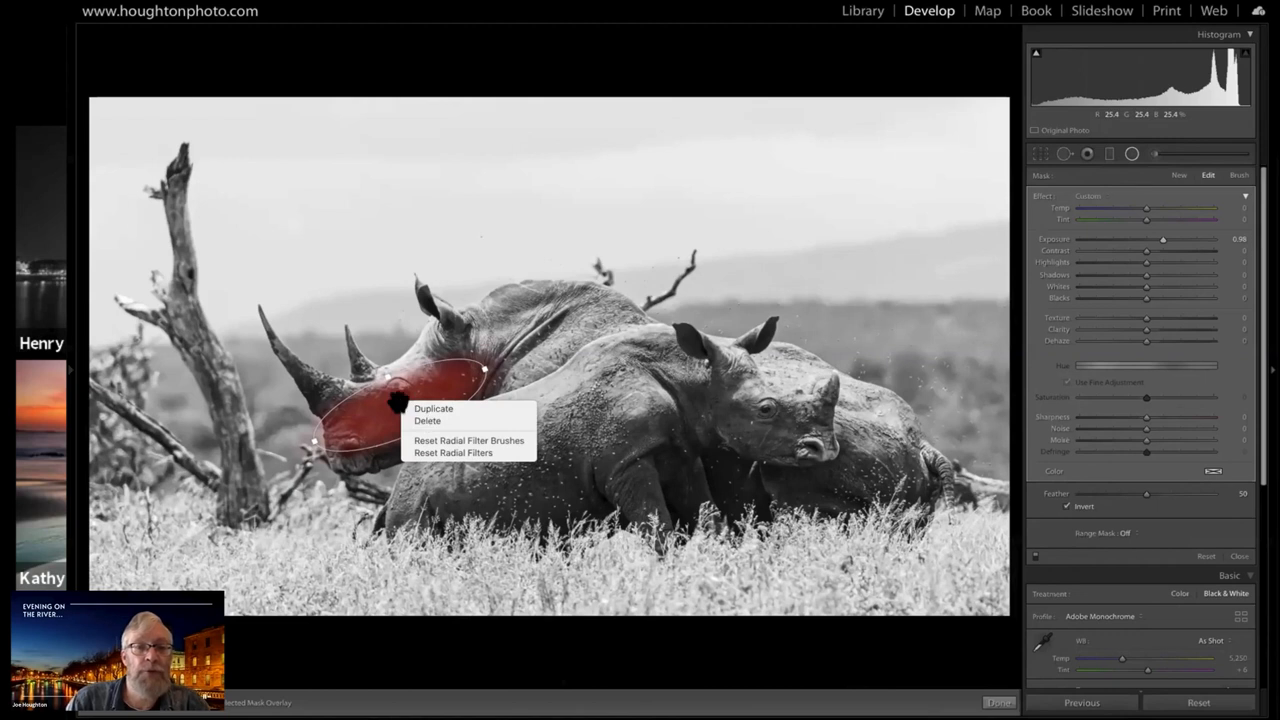
{"action": "left_click", "coordinate": [398, 401]}
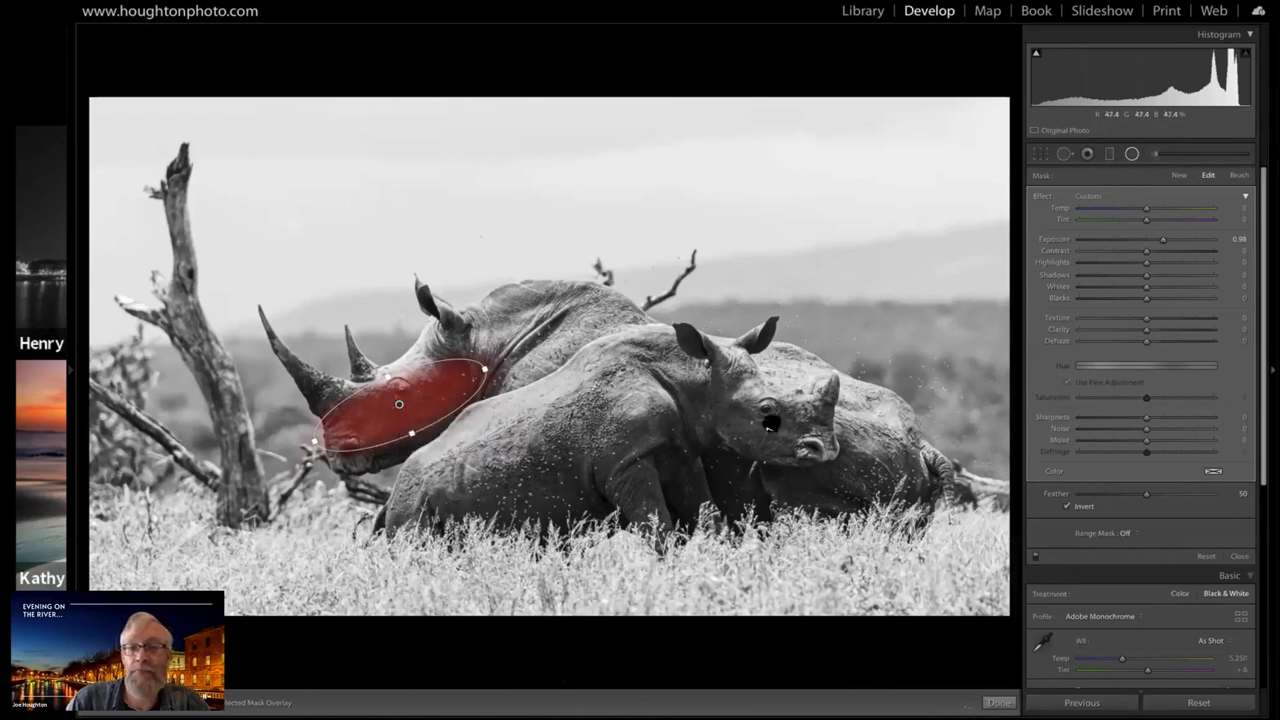
{"action": "left_click_drag", "start_coordinate": [399, 404], "coordinate": [771, 424]}
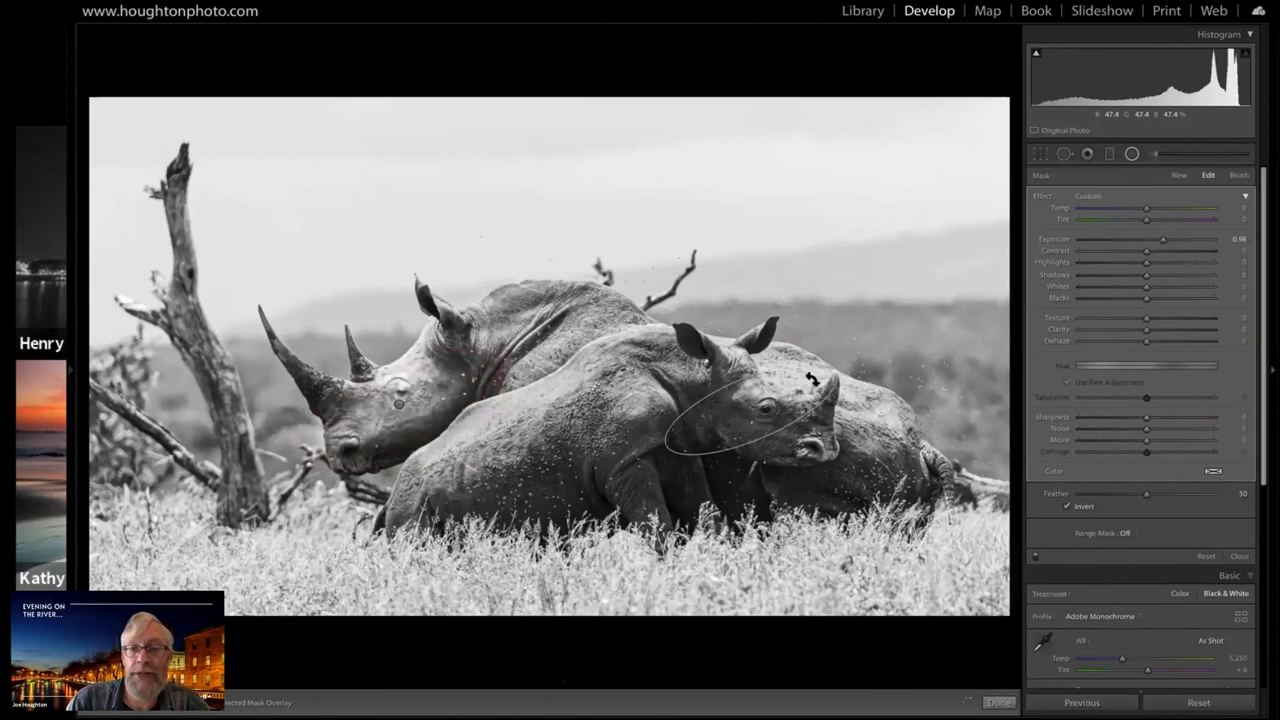
Rotate and shorten the radial filter to fit the front rhino's face, and set its Exposure to 0.72
{"action": "left_click_drag", "start_coordinate": [812, 378], "coordinate": [812, 380]}
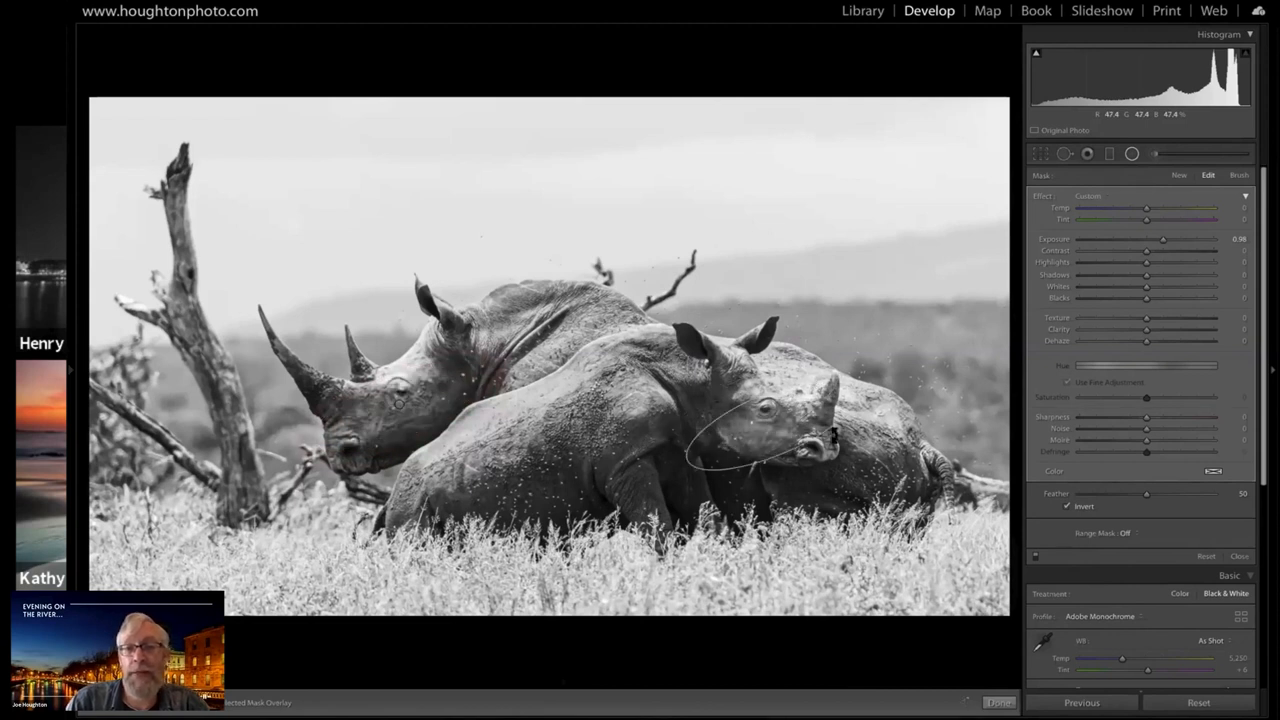
{"action": "left_click_drag", "start_coordinate": [834, 436], "coordinate": [843, 415]}
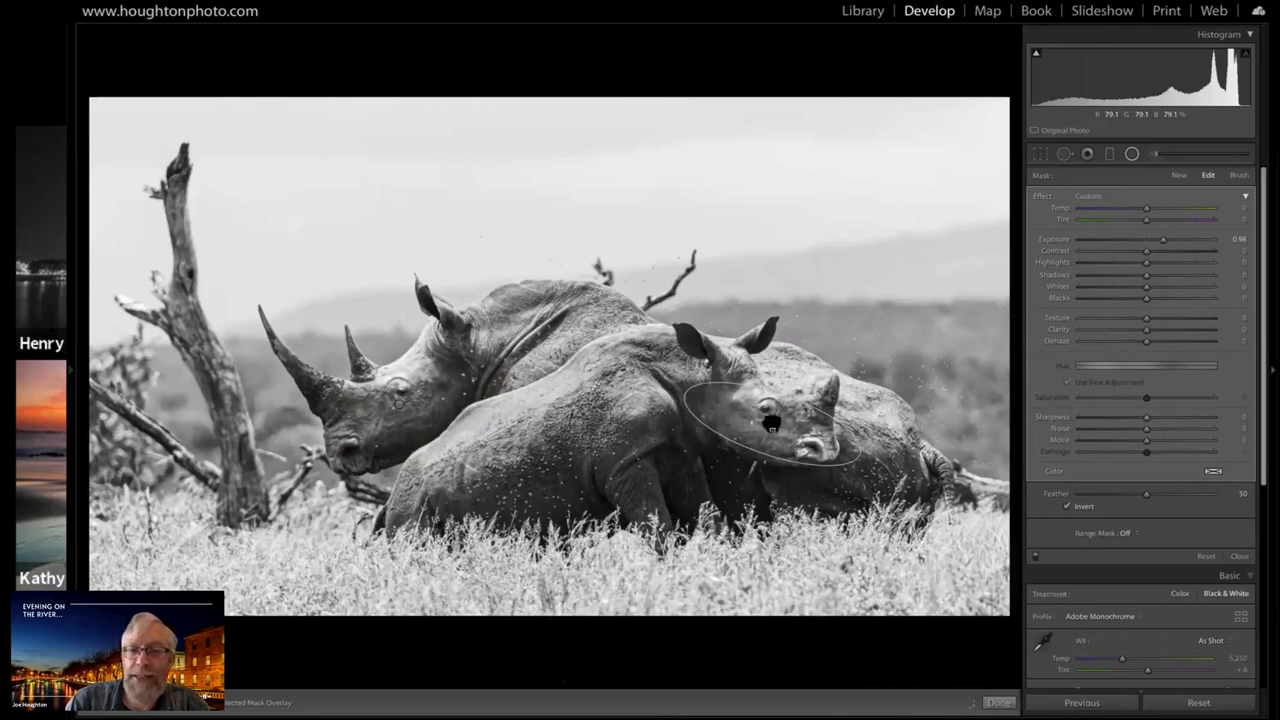
{"action": "left_click_drag", "start_coordinate": [771, 423], "coordinate": [759, 414]}
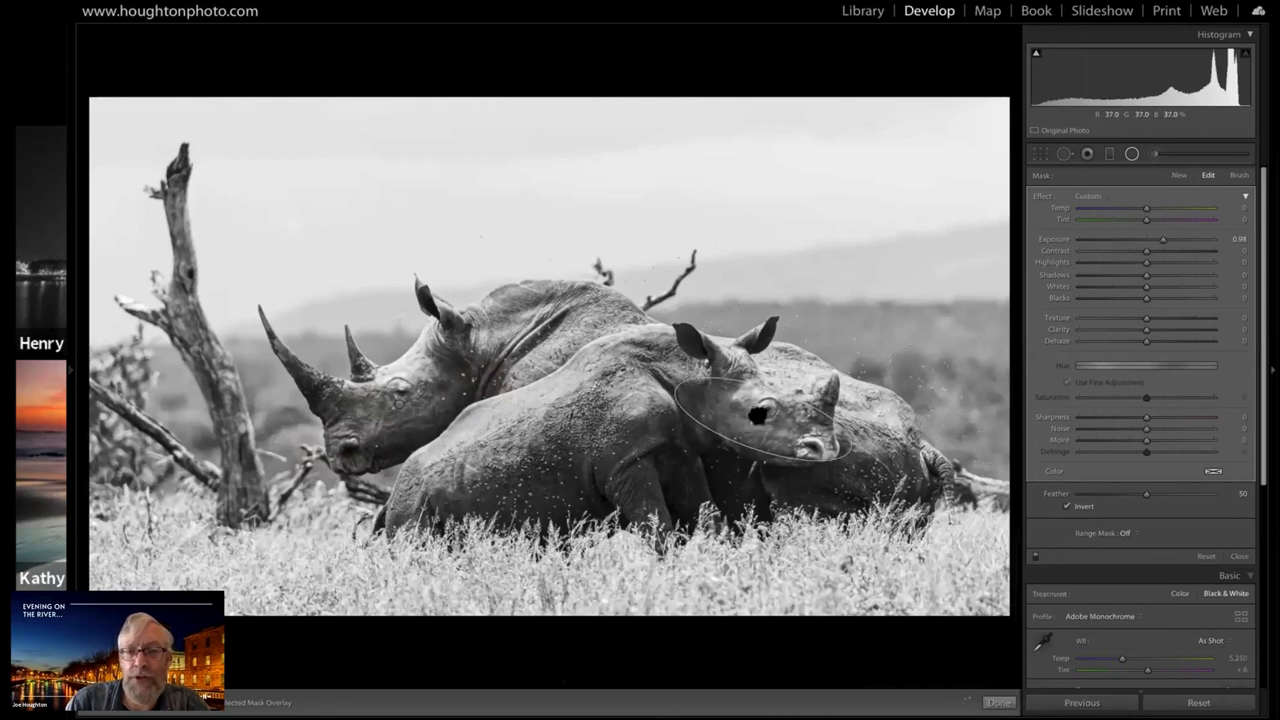
{"action": "left_click_drag", "start_coordinate": [667, 379], "coordinate": [705, 394]}
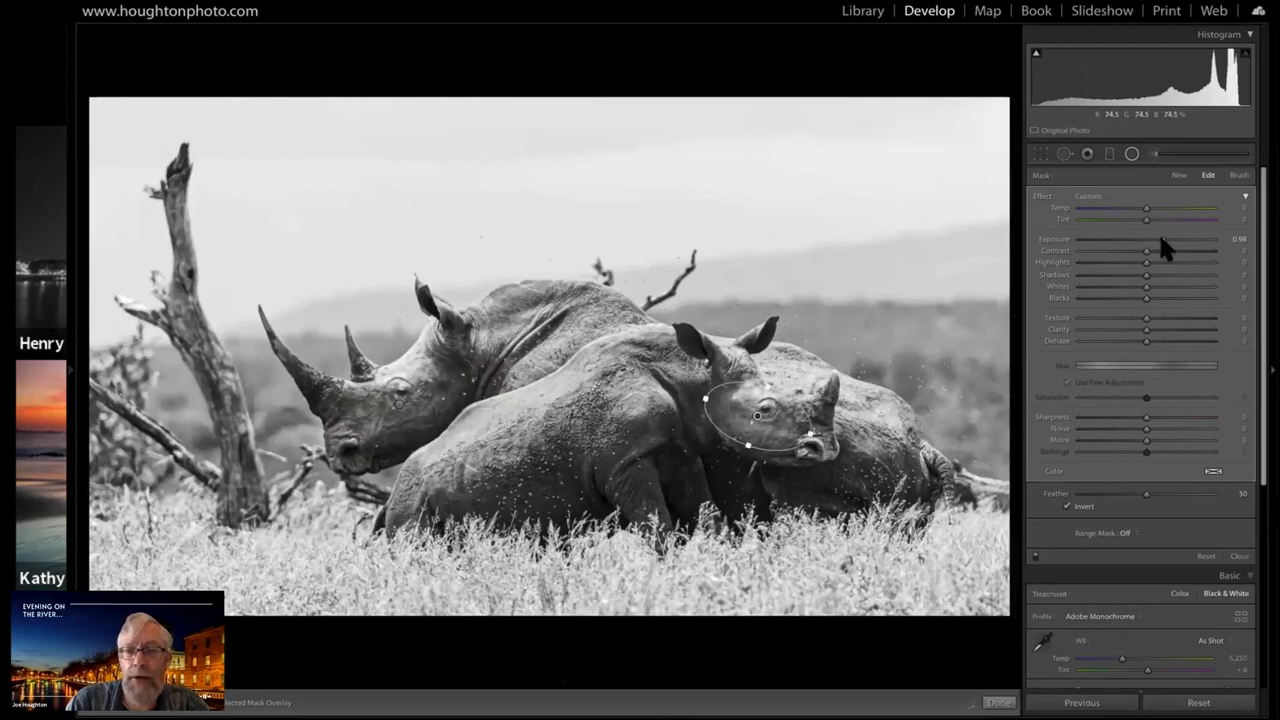
{"action": "left_click_drag", "start_coordinate": [1157, 243], "coordinate": [1155, 243]}
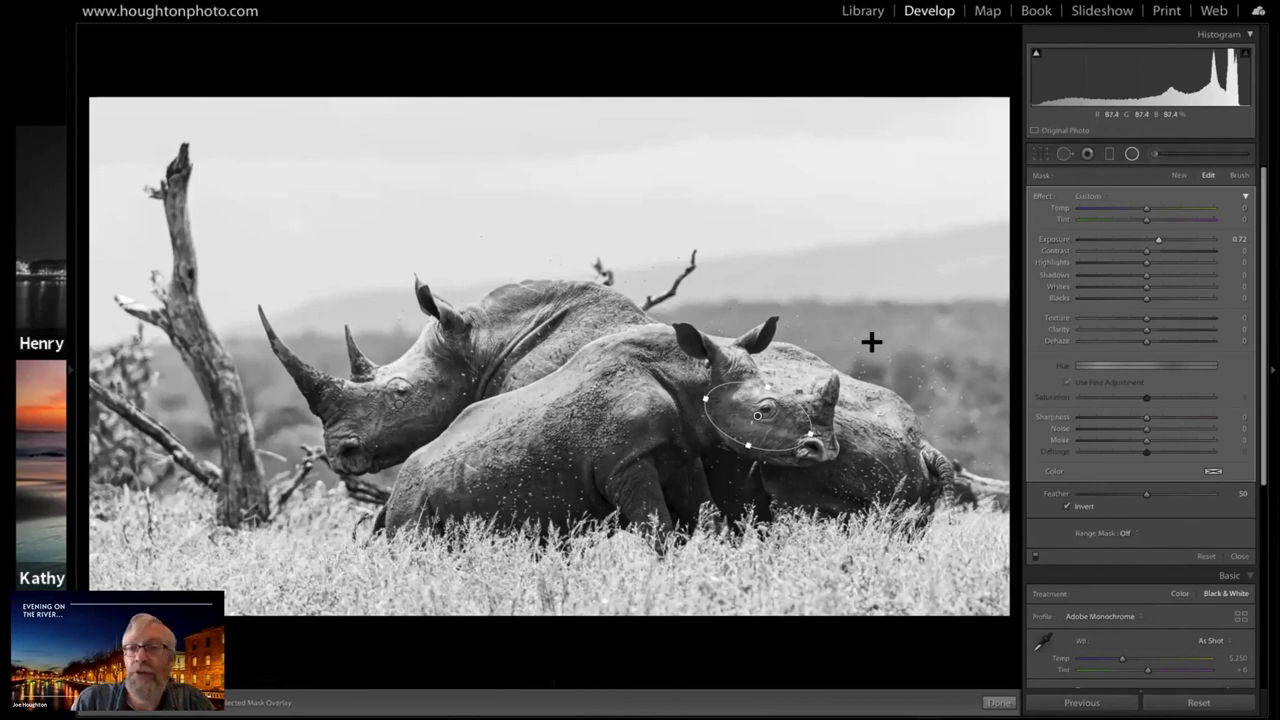
Reset the Adjustment Brush, set Exposure 4.00 and Feather 85 without Auto Mask, and paint along the front rhino's back
{"action": "left_click", "coordinate": [1153, 154]}
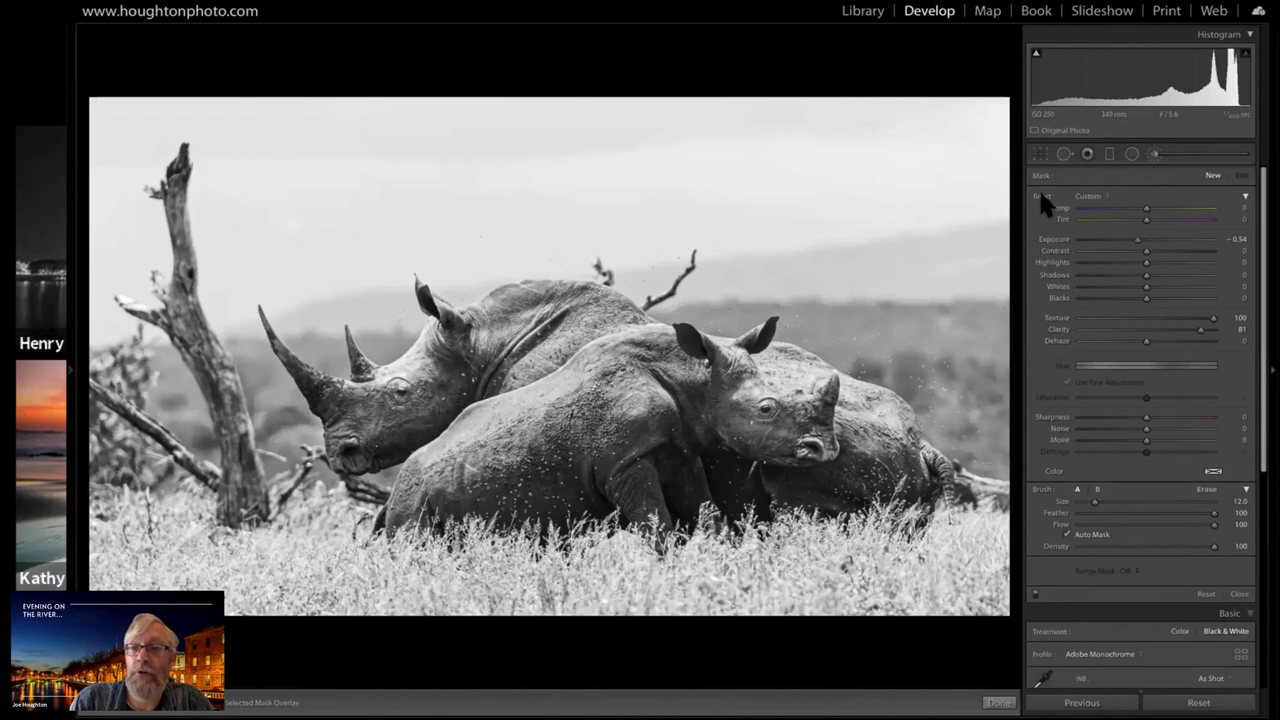
{"action": "left_click", "coordinate": [1040, 196], "text": "alt"}
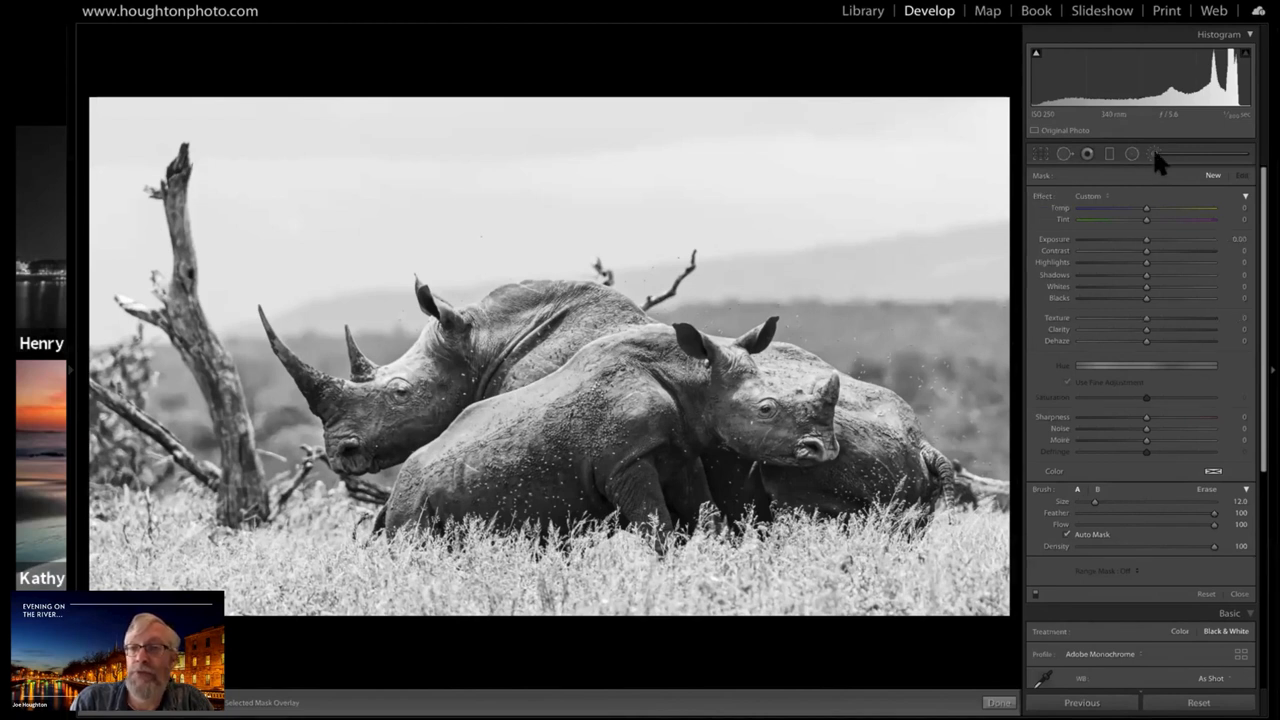
{"action": "left_click", "coordinate": [1155, 154]}
{"action": "left_click", "coordinate": [1154, 154]}
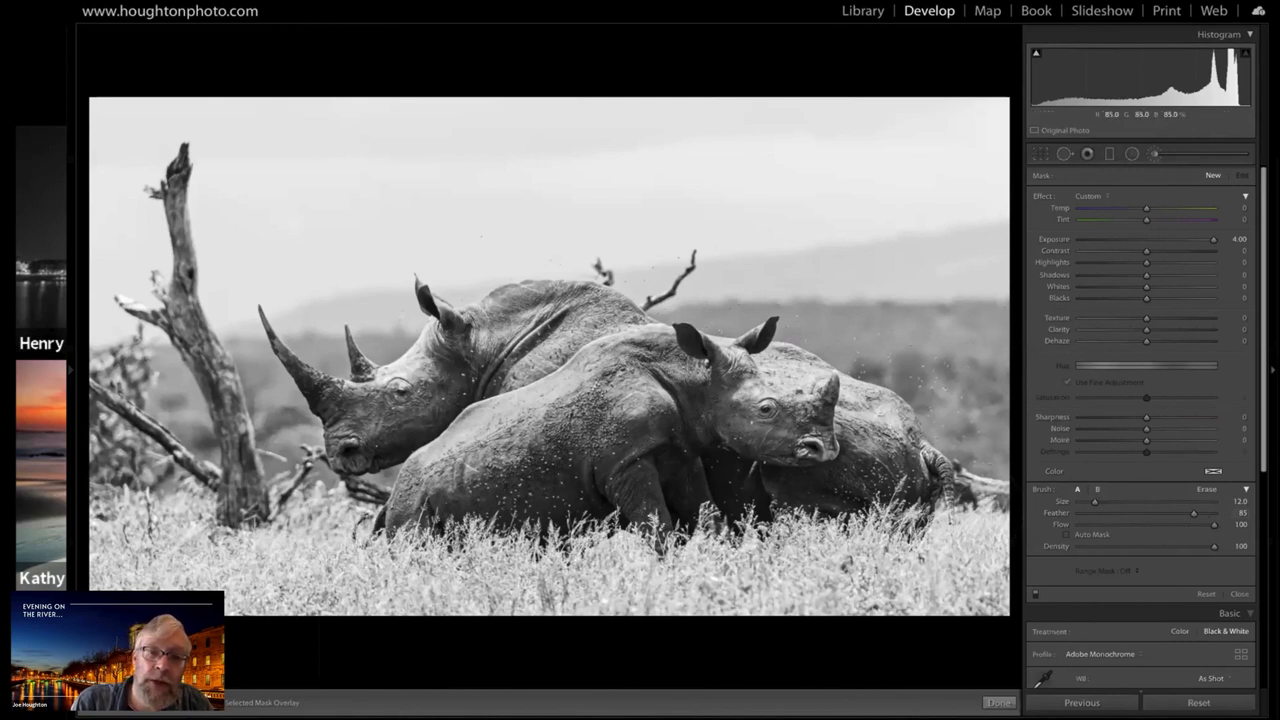
{"action": "left_click", "coordinate": [440, 460]}
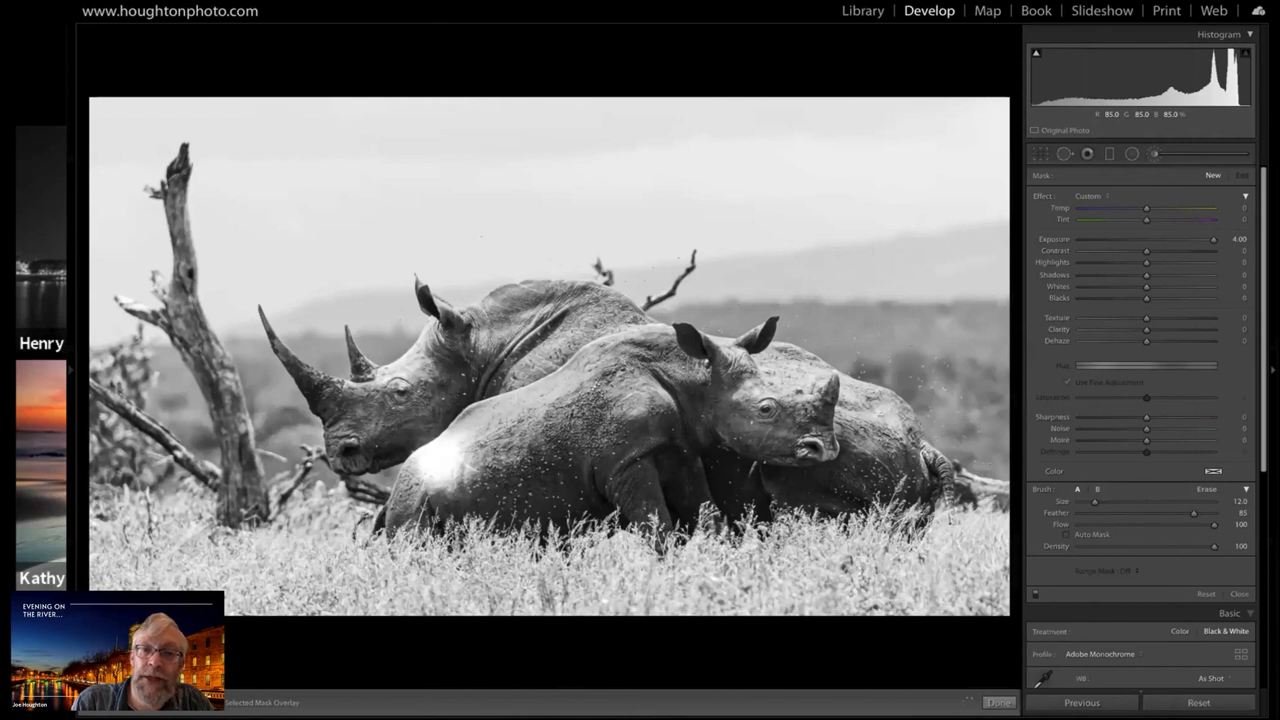
{"action": "left_click_drag", "start_coordinate": [445, 455], "coordinate": [630, 365]}
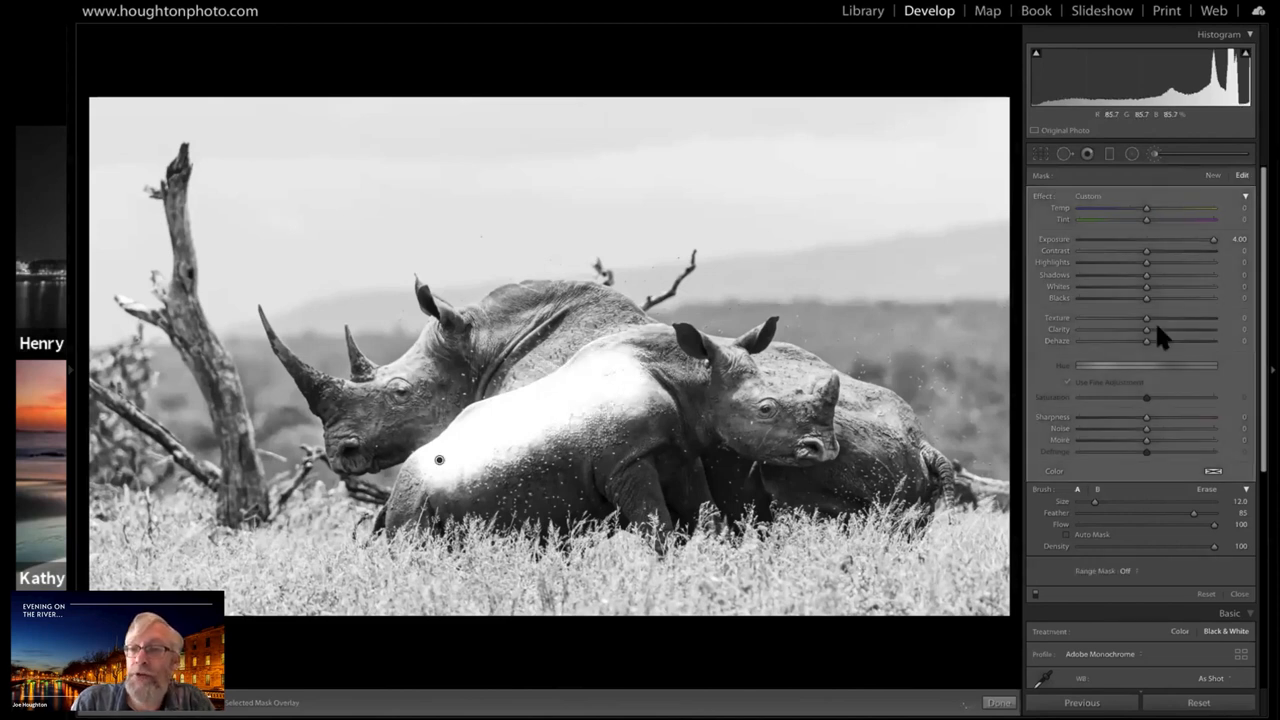
Darken the brushed area on the front rhino's back to Exposure -0.63 and finish the brush adjustment
{"action": "left_click", "coordinate": [1150, 239]}
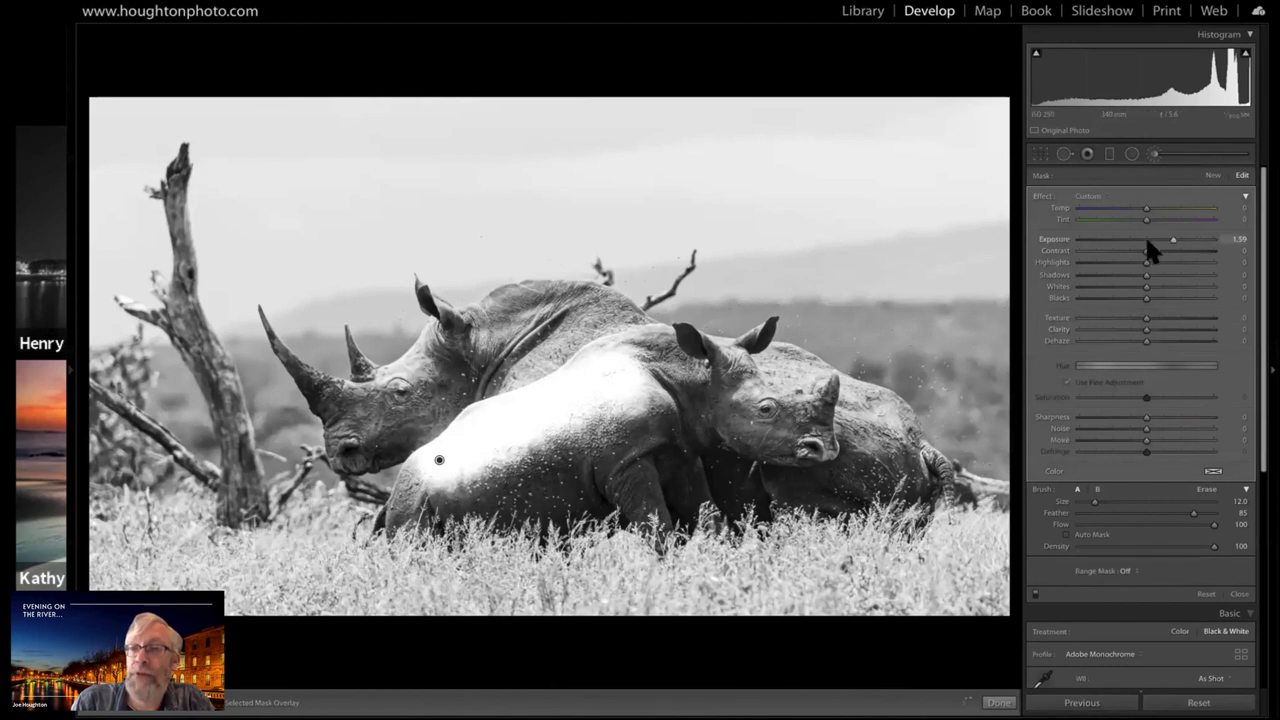
{"action": "left_click_drag", "start_coordinate": [1145, 240], "coordinate": [1136, 240]}
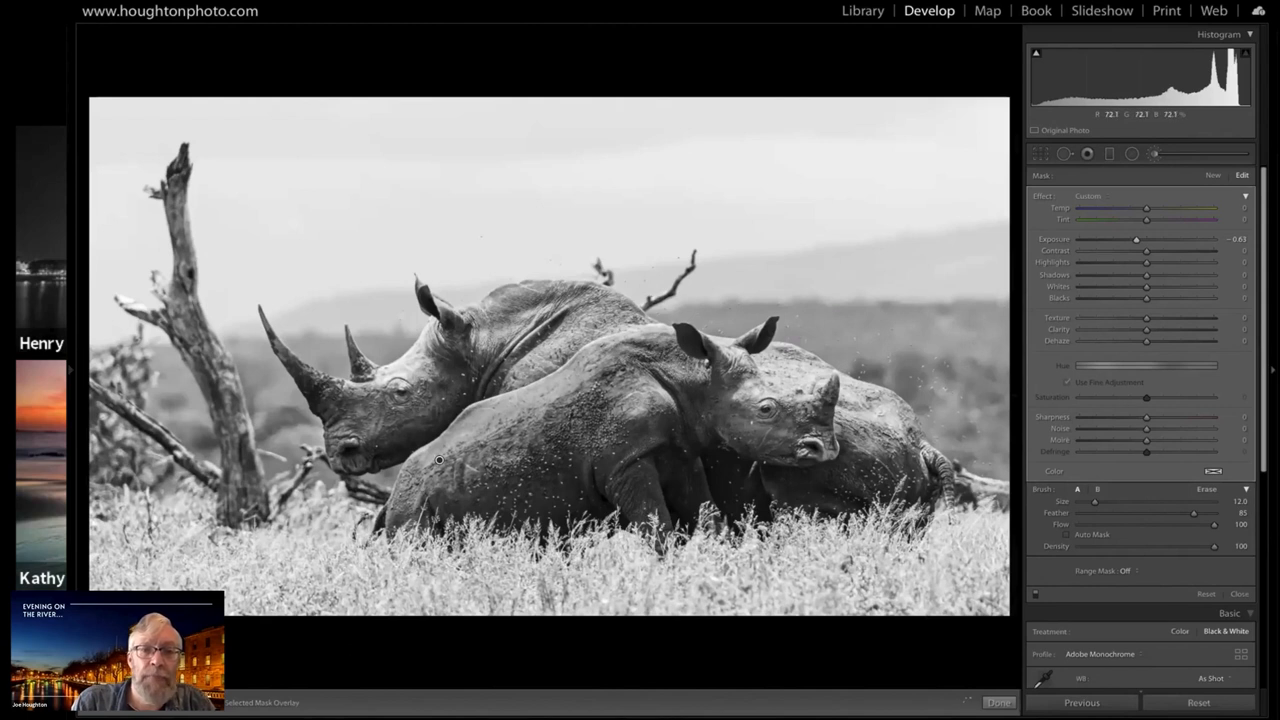
{"action": "left_click", "coordinate": [1153, 153]}
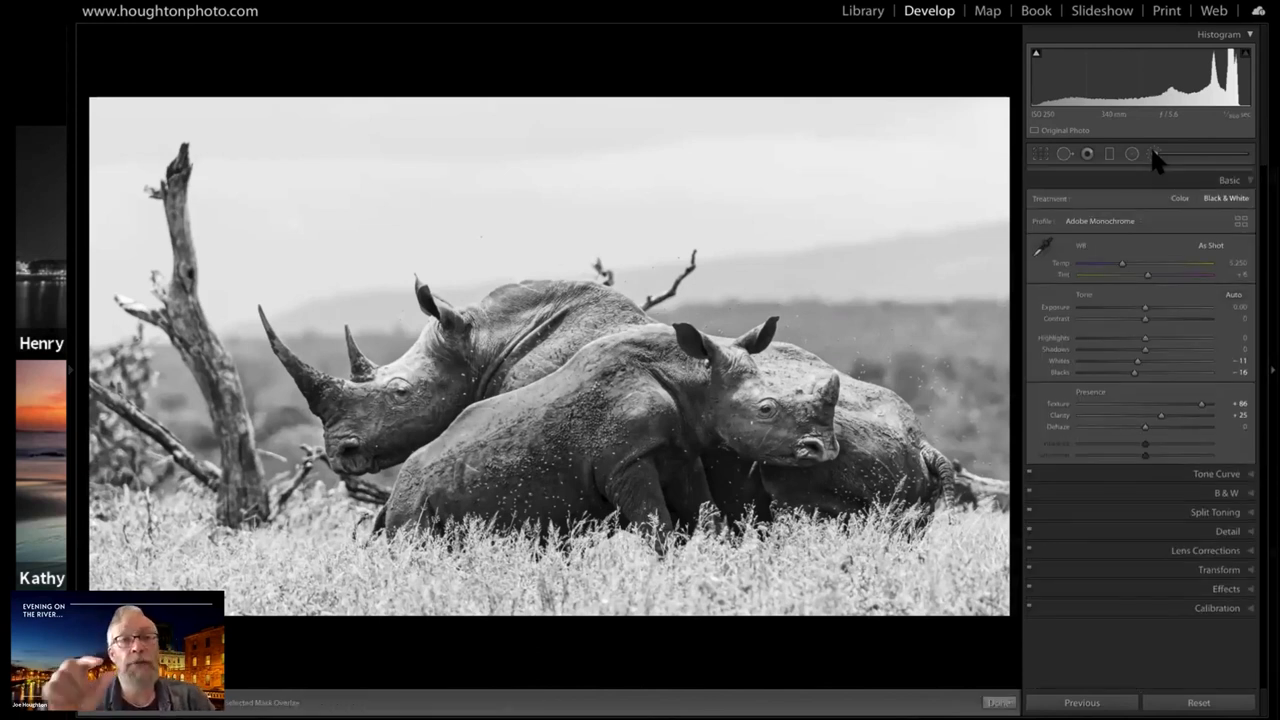
Start a new brush adjustment with Size 6.0 and Exposure 4.00, and paint over the long-horned rhino's forehead down to its horns
{"action": "left_click", "coordinate": [1153, 153]}
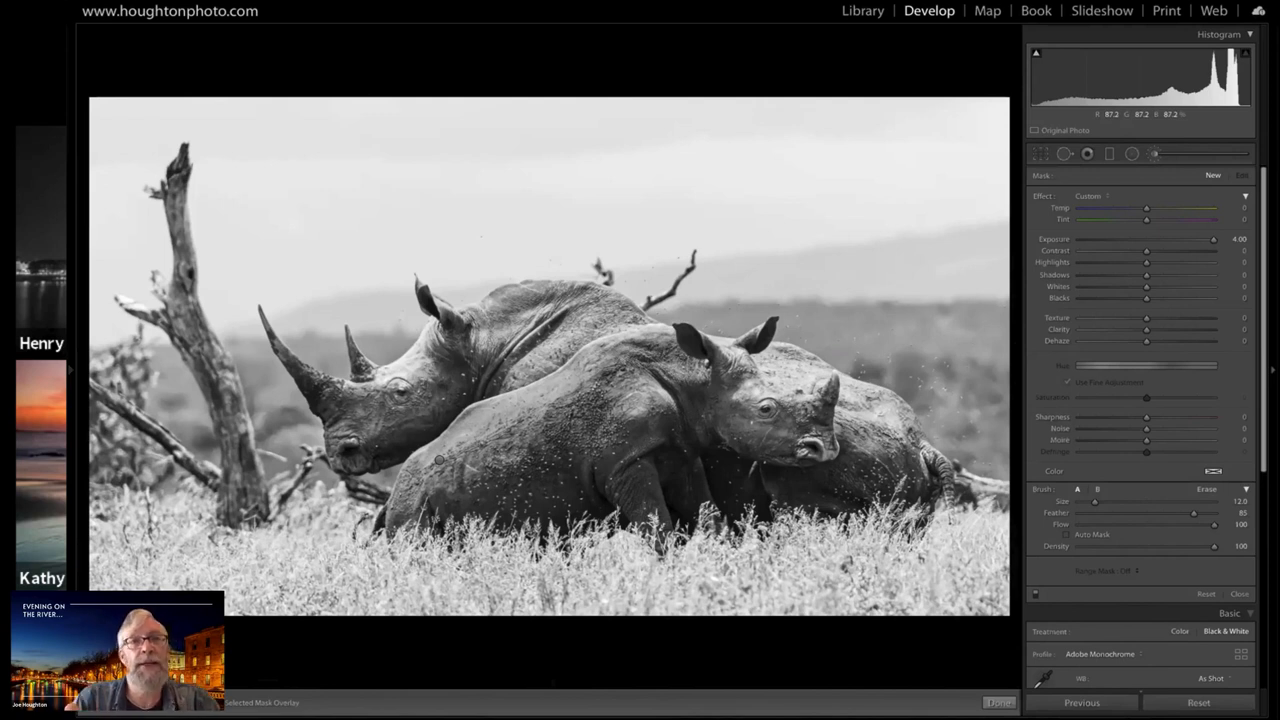
{"action": "key", "text": "bracketleft"}
{"action": "key", "text": "bracketleft"}
{"action": "key", "text": "bracketleft"}
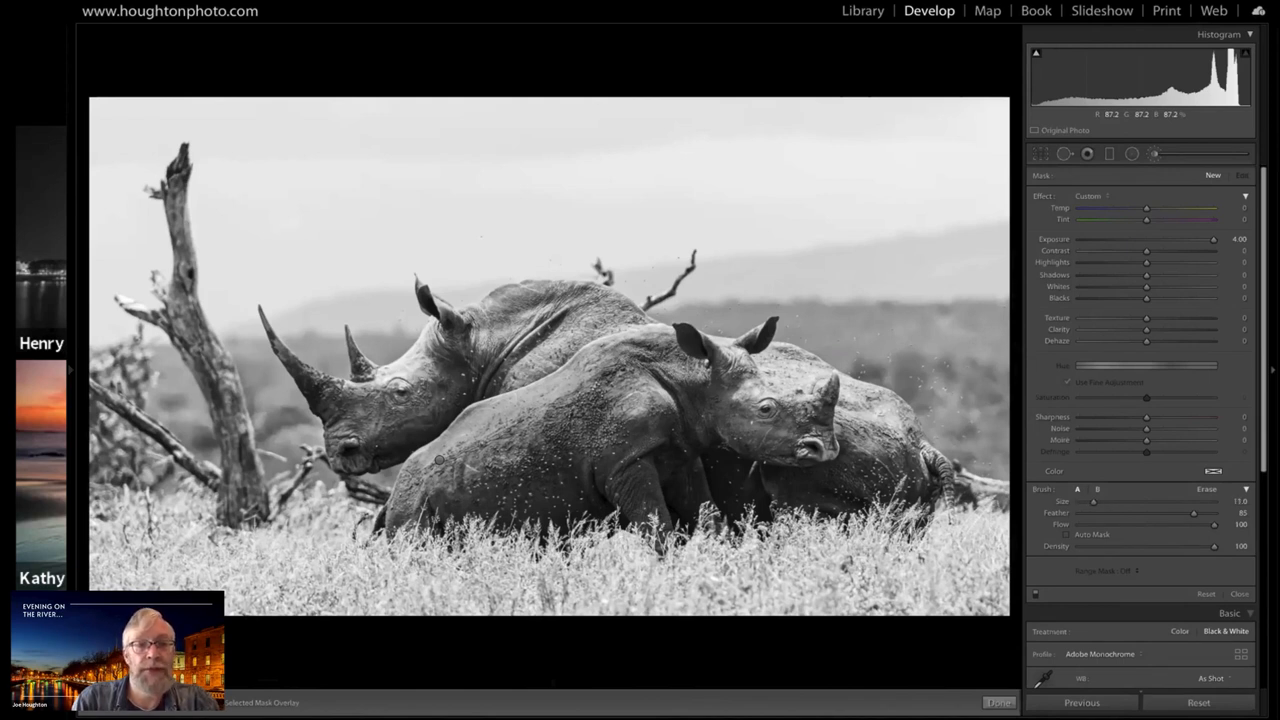
{"action": "key", "text": "bracketleft"}
{"action": "key", "text": "bracketleft"}
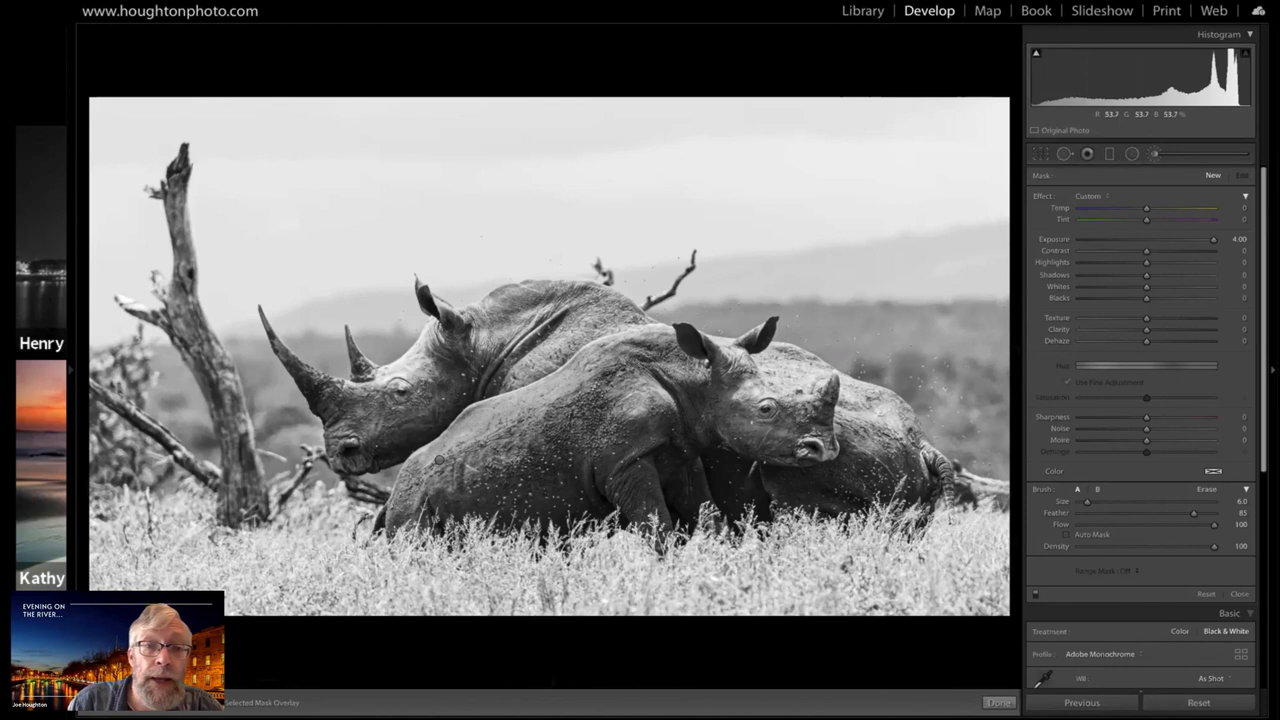
{"action": "left_click", "coordinate": [432, 348]}
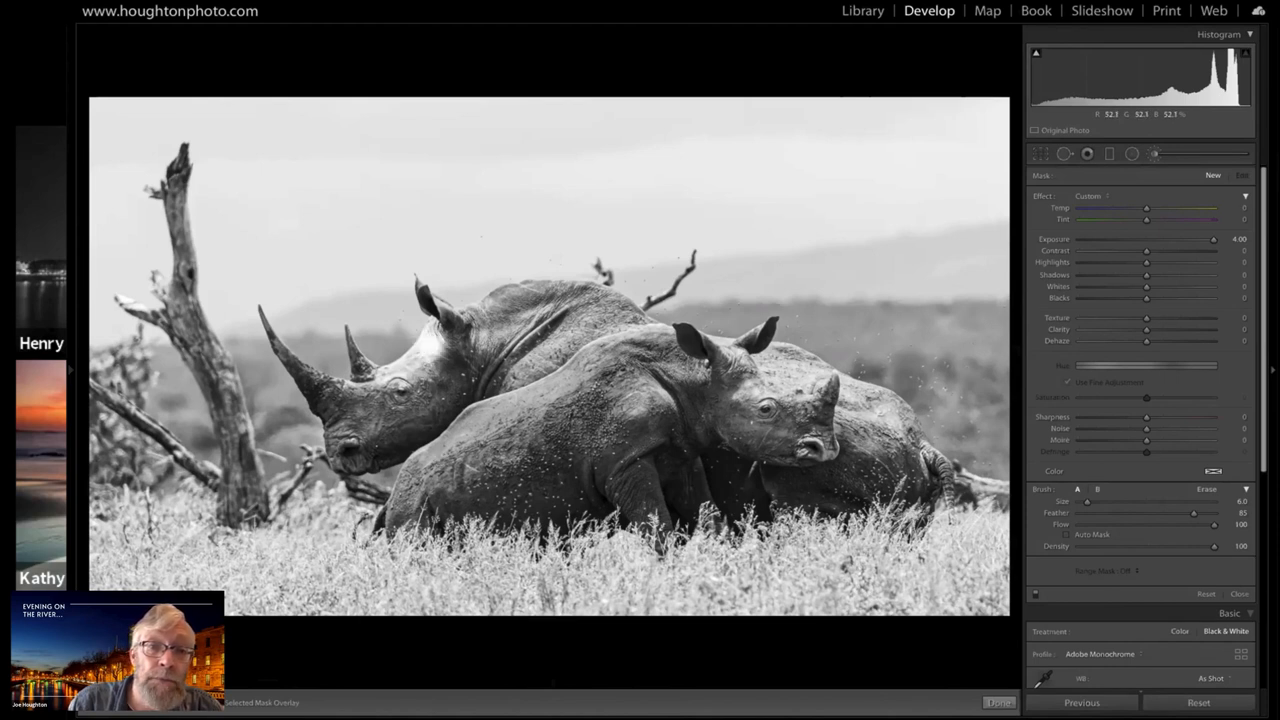
{"action": "left_click_drag", "start_coordinate": [430, 347], "coordinate": [345, 400]}
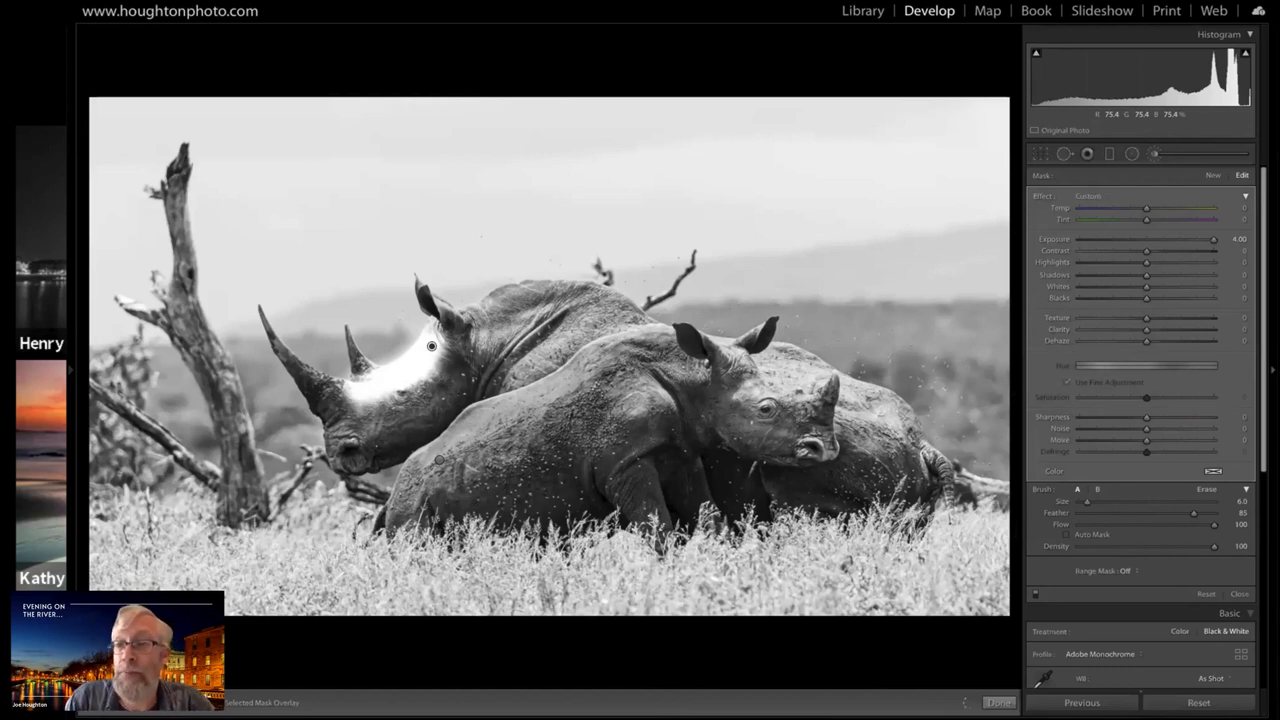
Darken the brushed forehead of the long-horned rhino to Exposure -1.14 and finish the adjustment
{"action": "left_click", "coordinate": [1139, 240]}
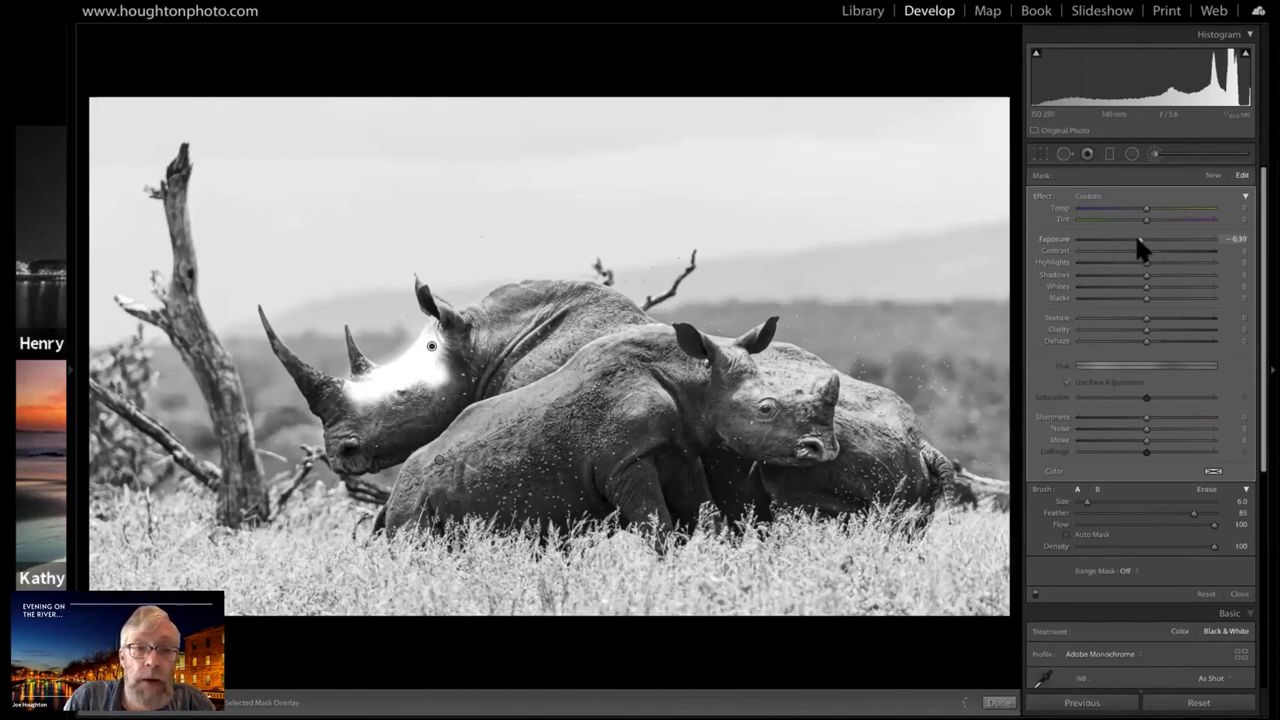
{"action": "left_click_drag", "start_coordinate": [1137, 240], "coordinate": [1133, 240]}
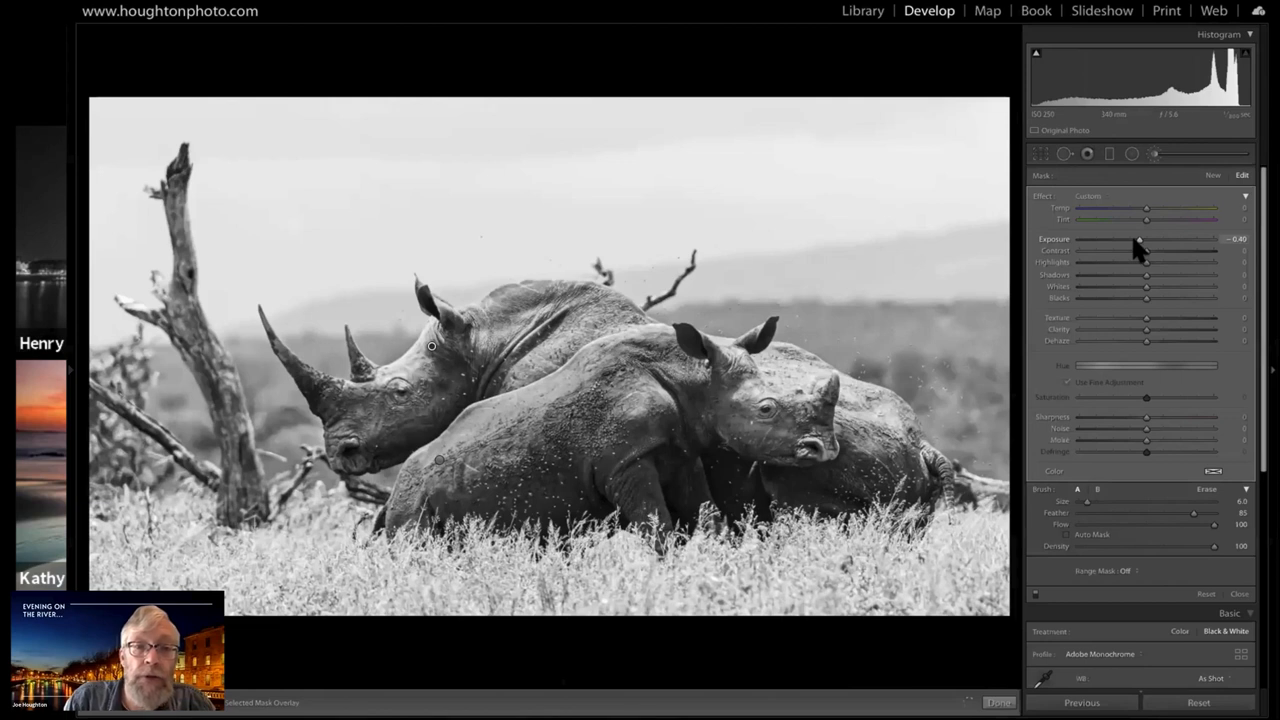
{"action": "left_click_drag", "start_coordinate": [1132, 243], "coordinate": [1127, 240]}
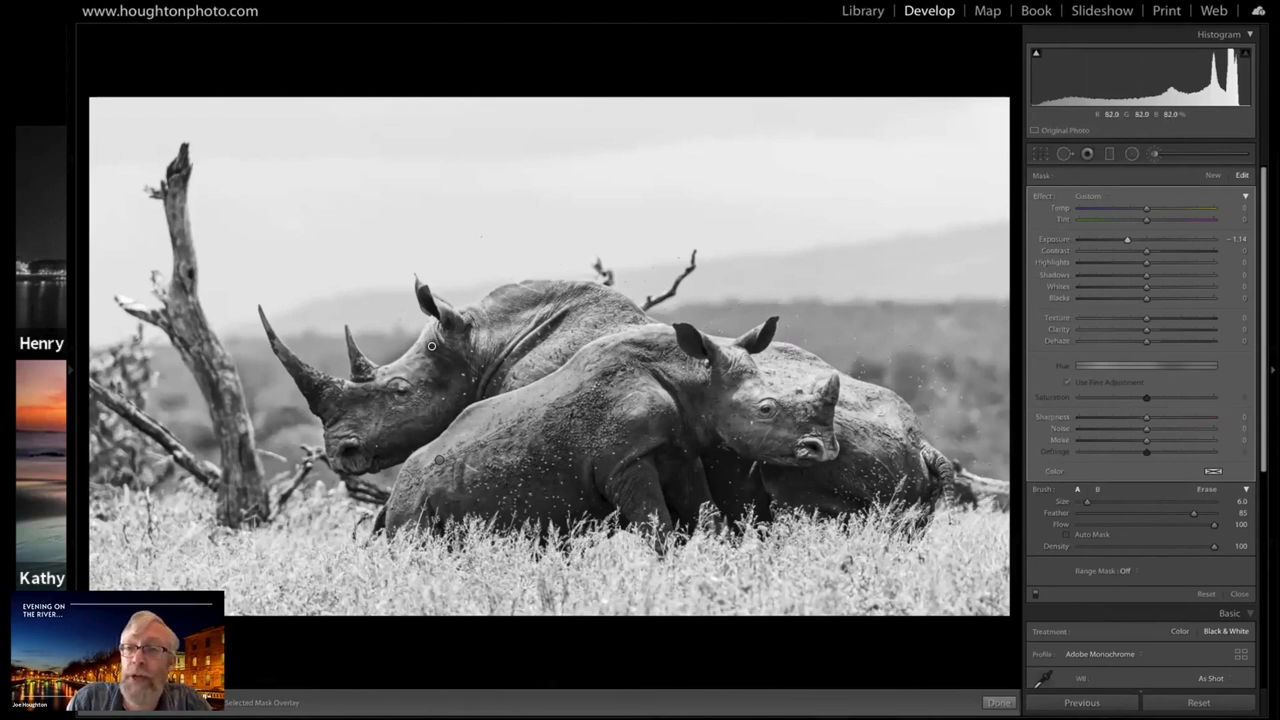
{"action": "left_click", "coordinate": [1154, 154]}
Prepare a new brush adjustment for the back behind the front rhino's head, with Exposure -3.37, Size 9.0 and Feather 31
{"action": "left_click", "coordinate": [1154, 154]}
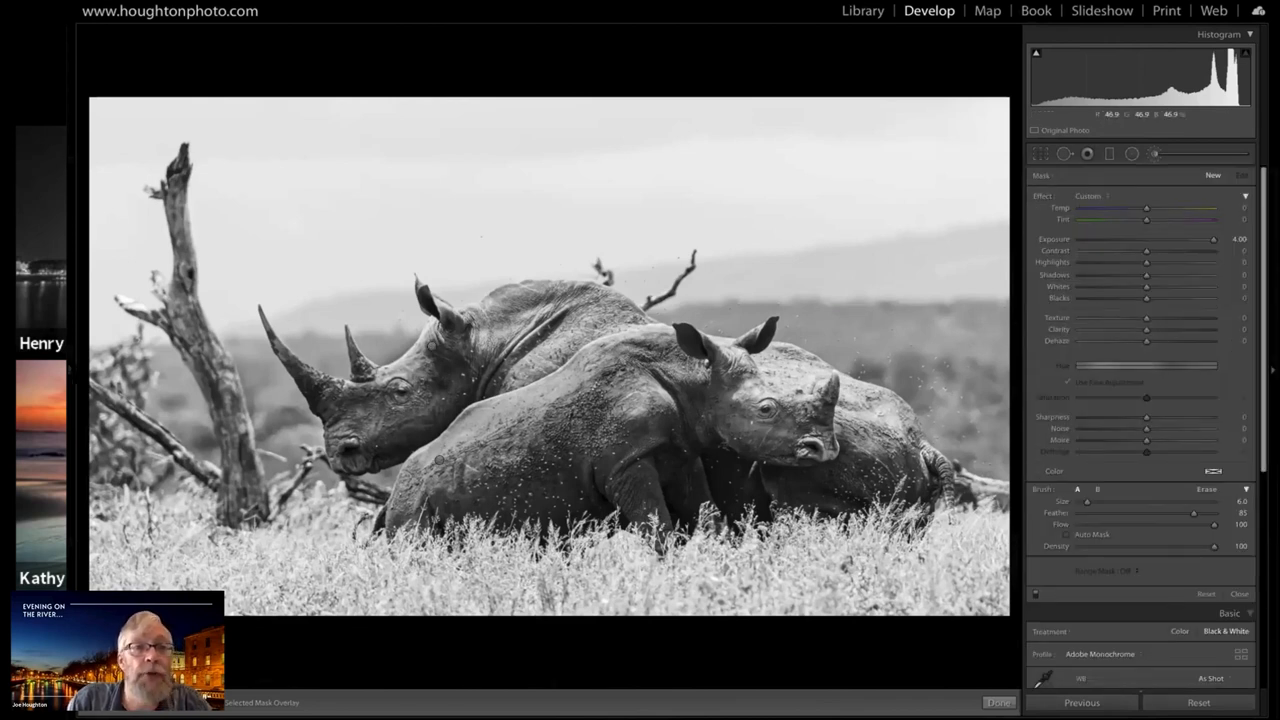
{"action": "mouse_move", "coordinate": [267, 32]}
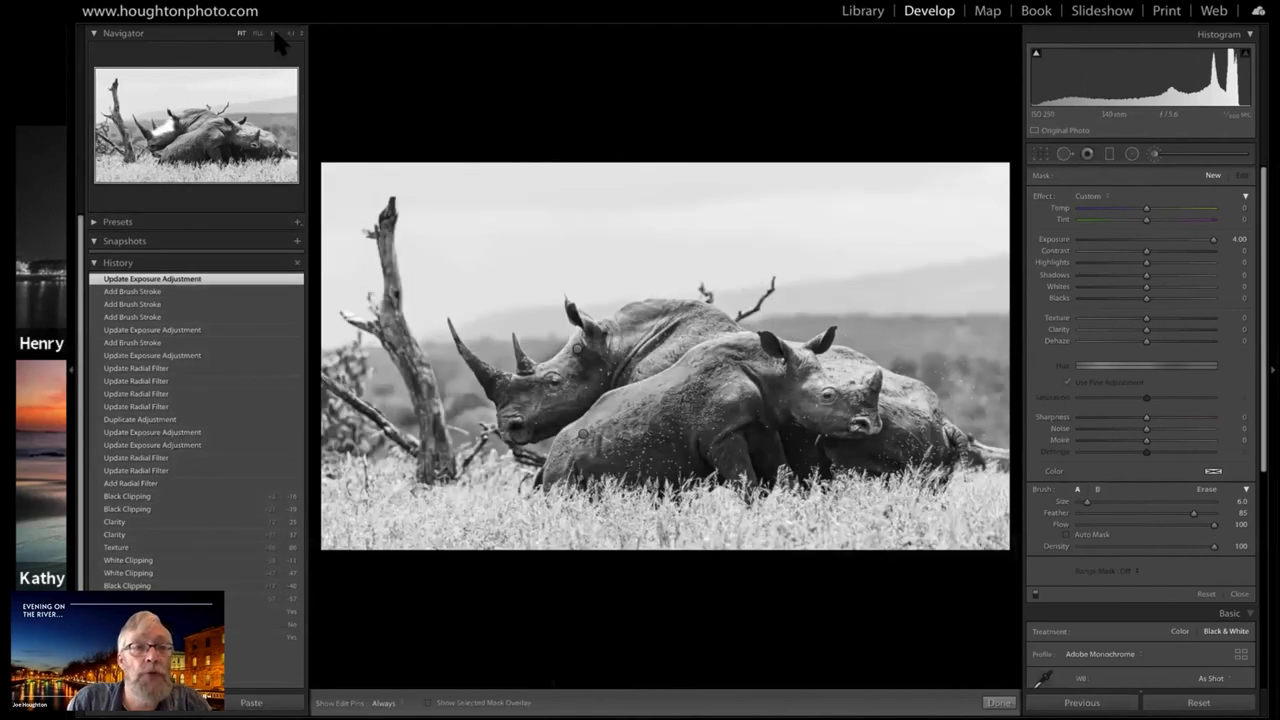
{"action": "left_click", "coordinate": [273, 33]}
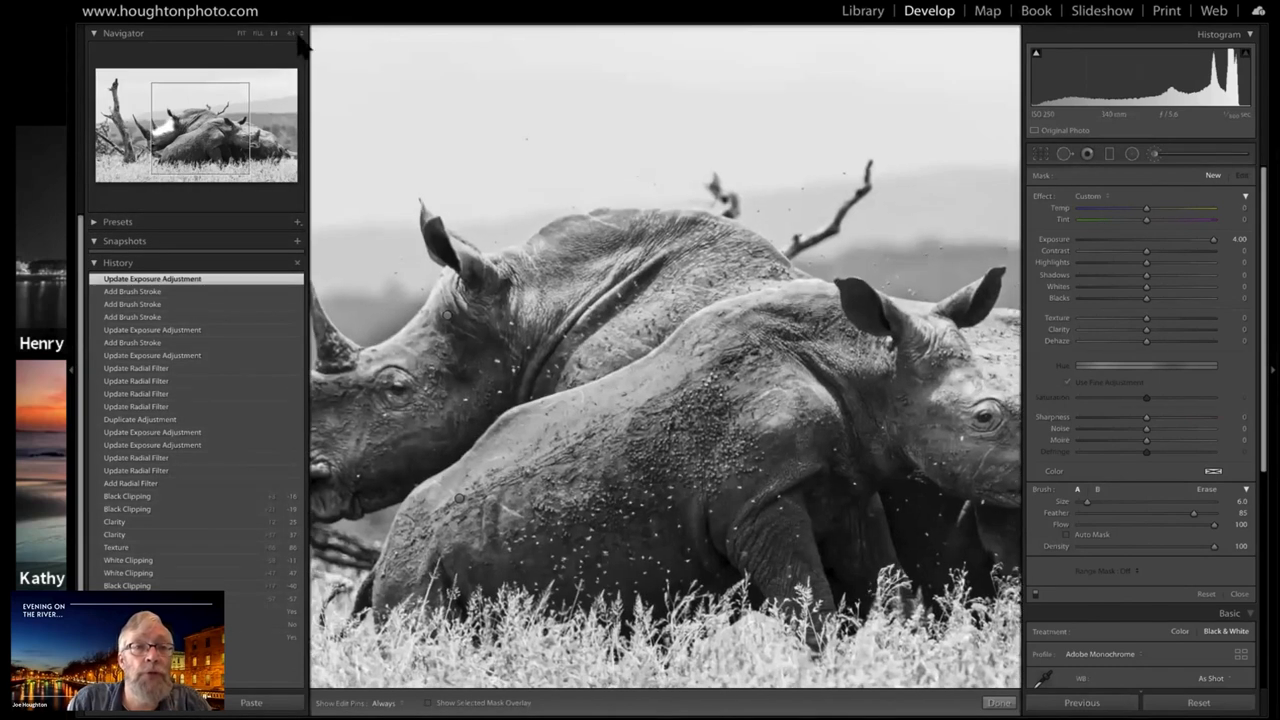
{"action": "left_click", "coordinate": [296, 35]}
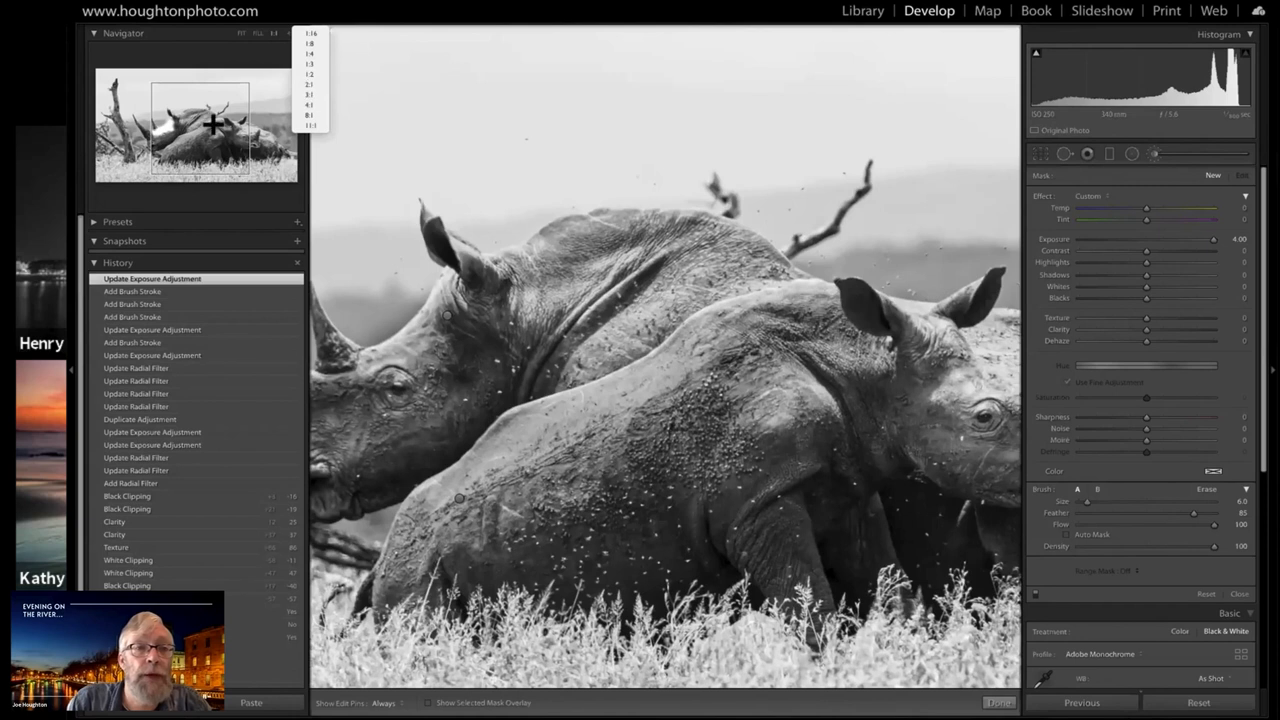
{"action": "left_click", "coordinate": [309, 84]}
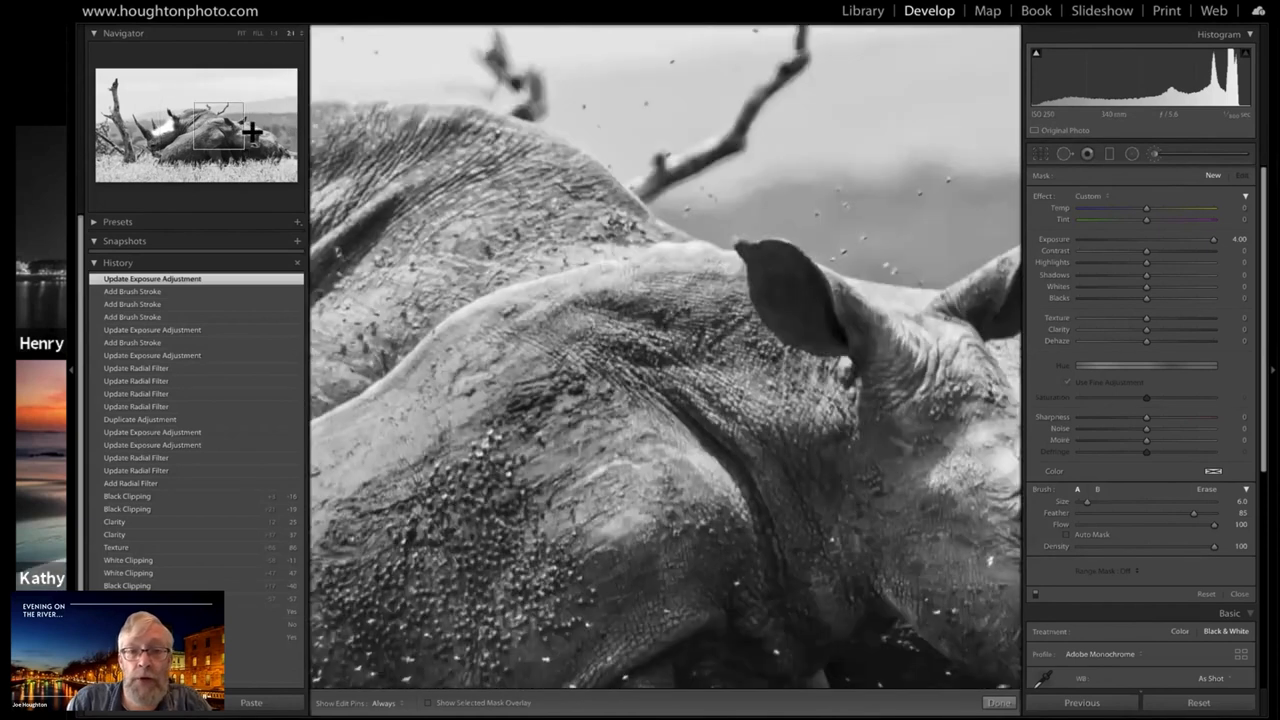
{"action": "left_click", "coordinate": [253, 130]}
{"action": "left_click", "coordinate": [255, 130]}
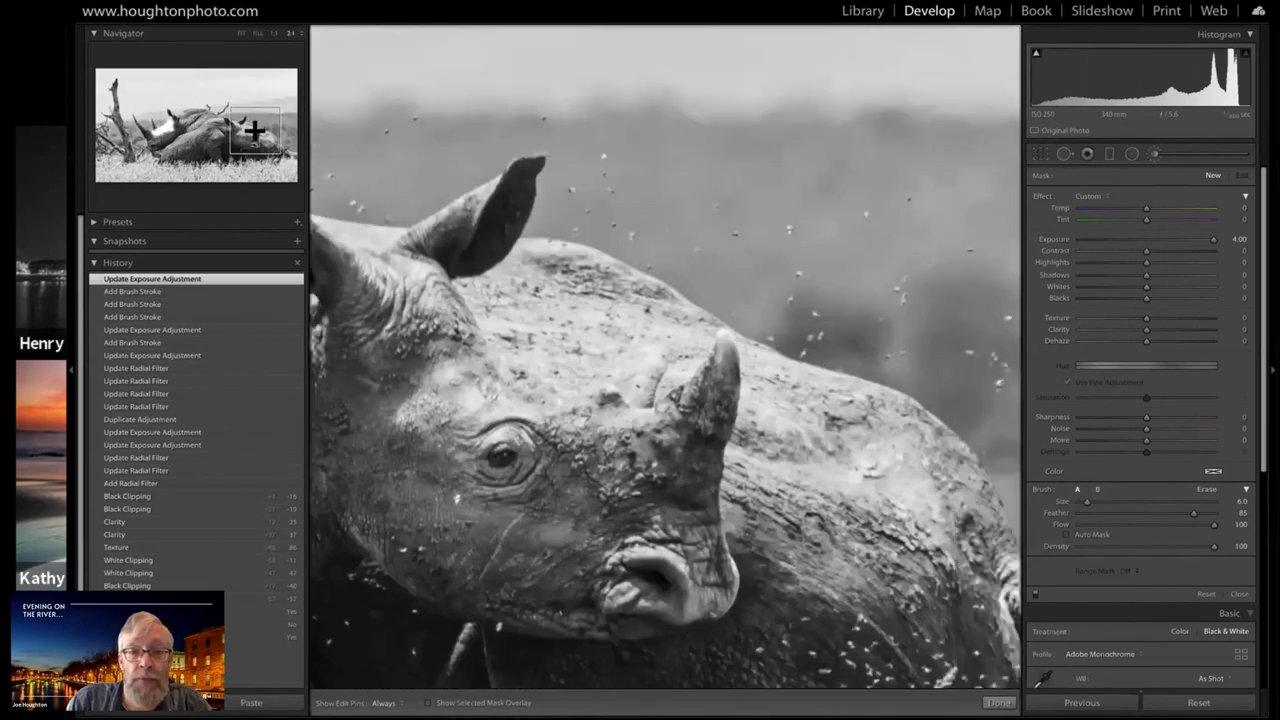
{"action": "left_click", "coordinate": [255, 130]}
{"action": "left_click", "coordinate": [256, 130]}
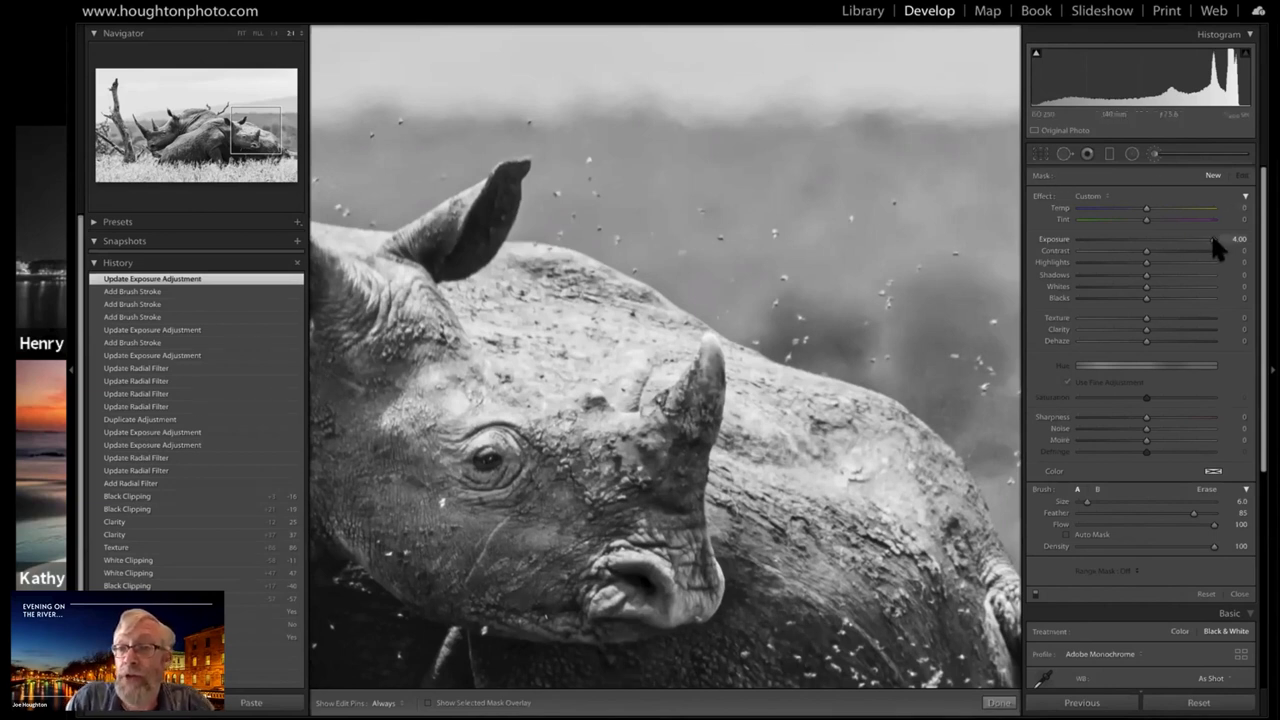
{"action": "left_click_drag", "start_coordinate": [1212, 239], "coordinate": [1089, 240]}
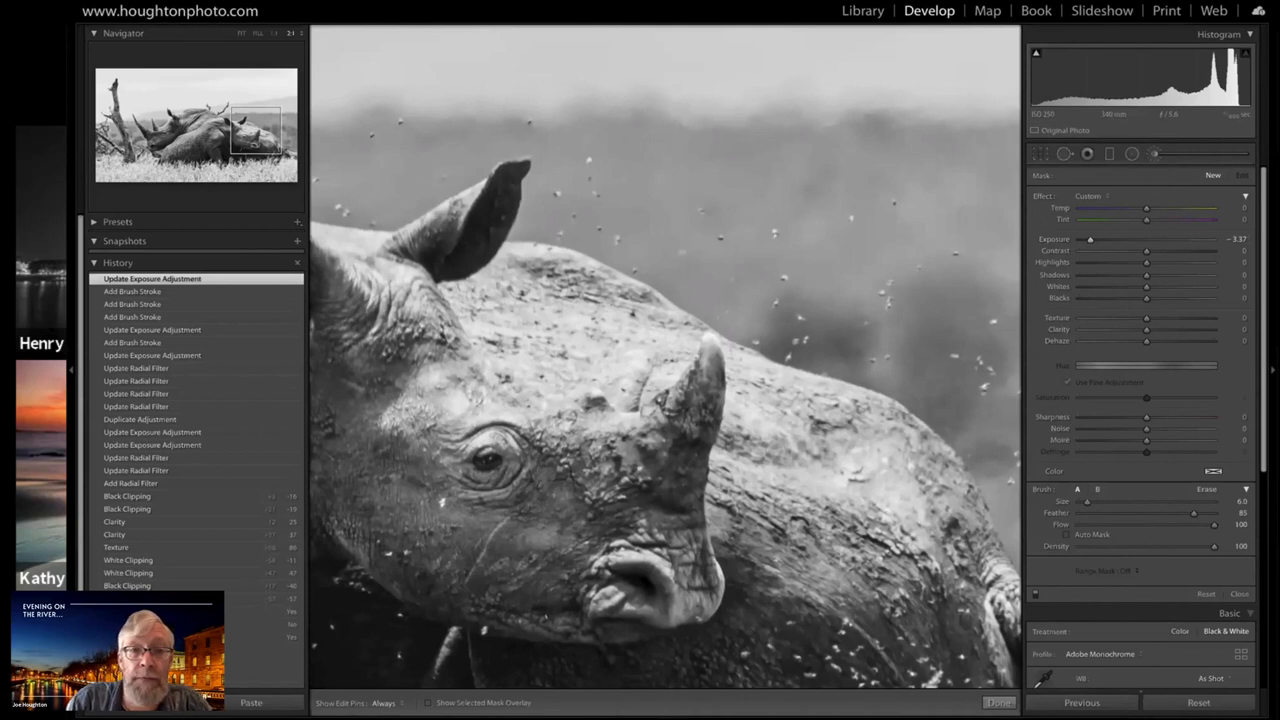
{"action": "scroll", "coordinate": [665, 356], "scroll_direction": "up", "scroll_amount": 5}
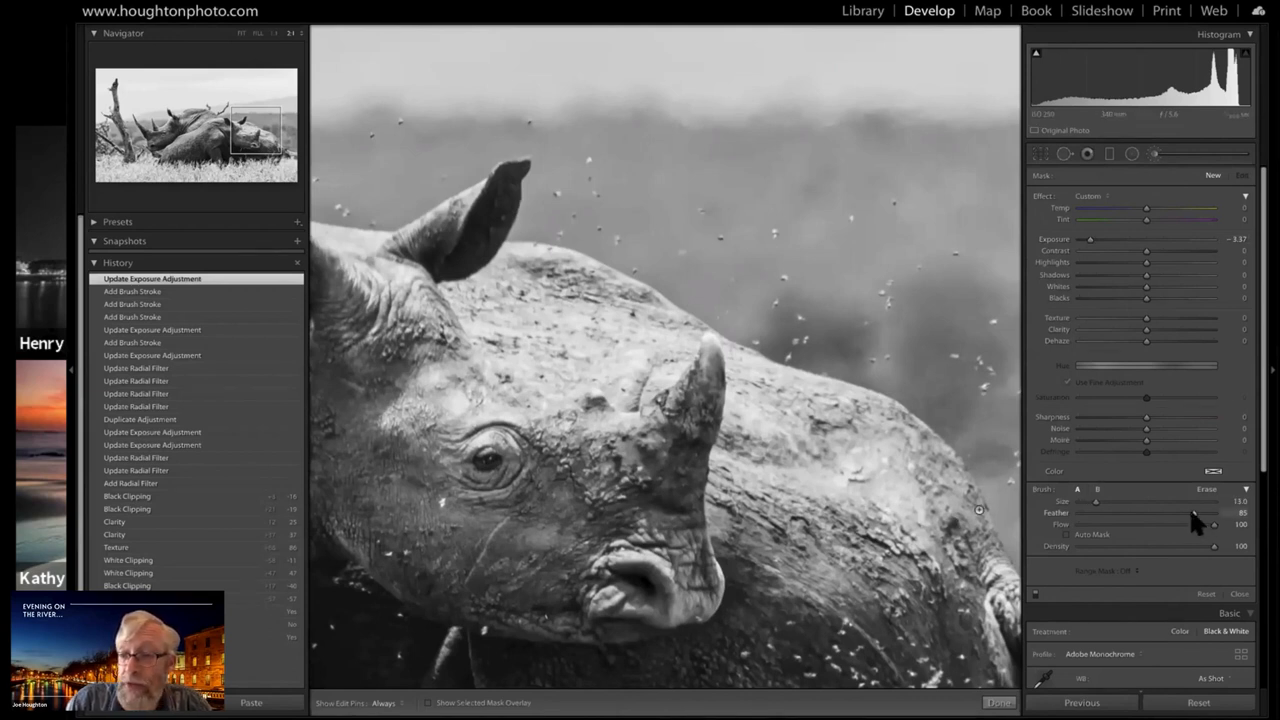
{"action": "left_click_drag", "start_coordinate": [1118, 514], "coordinate": [1121, 514]}
{"action": "scroll", "coordinate": [665, 356], "scroll_direction": "down", "scroll_amount": 4}
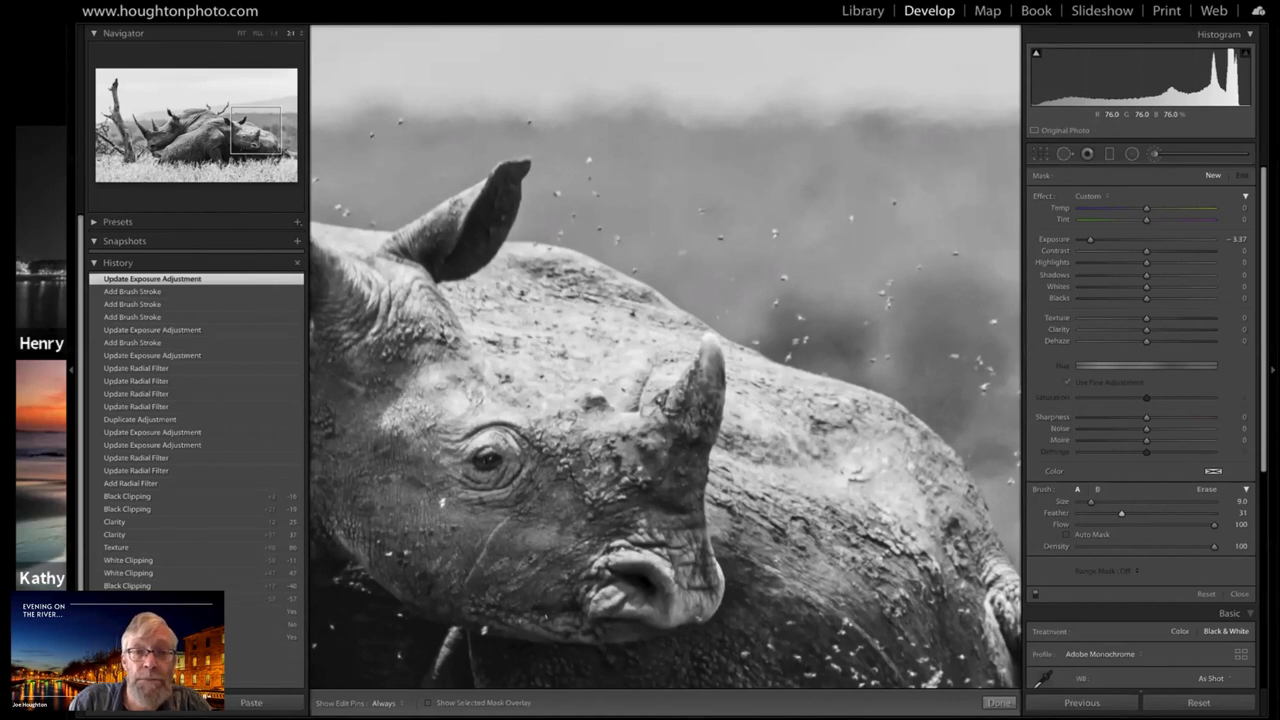
Outline and fill the bright patch of back between the front rhino's ear and horn with brush strokes
{"action": "mouse_move", "coordinate": [495, 300]}
{"action": "left_mouse_down"}
{"action": "mouse_move", "coordinate": [510, 327]}
{"action": "mouse_move", "coordinate": [500, 336]}
{"action": "mouse_move", "coordinate": [462, 300]}
{"action": "mouse_move", "coordinate": [492, 350]}
{"action": "mouse_move", "coordinate": [655, 391]}
{"action": "mouse_move", "coordinate": [690, 332]}
{"action": "mouse_move", "coordinate": [682, 343]}
{"action": "mouse_move", "coordinate": [654, 328]}
{"action": "mouse_move", "coordinate": [665, 305]}
{"action": "mouse_move", "coordinate": [505, 256]}
{"action": "mouse_move", "coordinate": [592, 278]}
{"action": "left_mouse_up"}
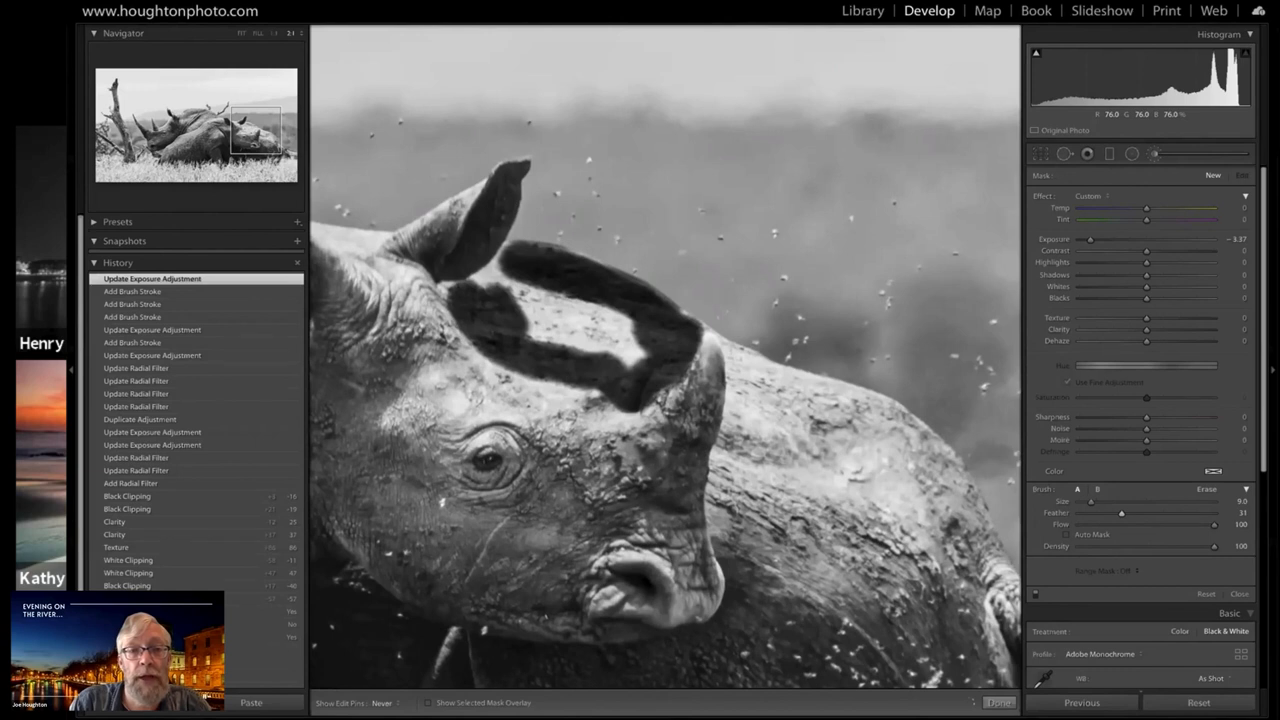
{"action": "mouse_move", "coordinate": [504, 284]}
{"action": "left_mouse_down"}
{"action": "mouse_move", "coordinate": [558, 278]}
{"action": "mouse_move", "coordinate": [464, 266]}
{"action": "left_mouse_up"}
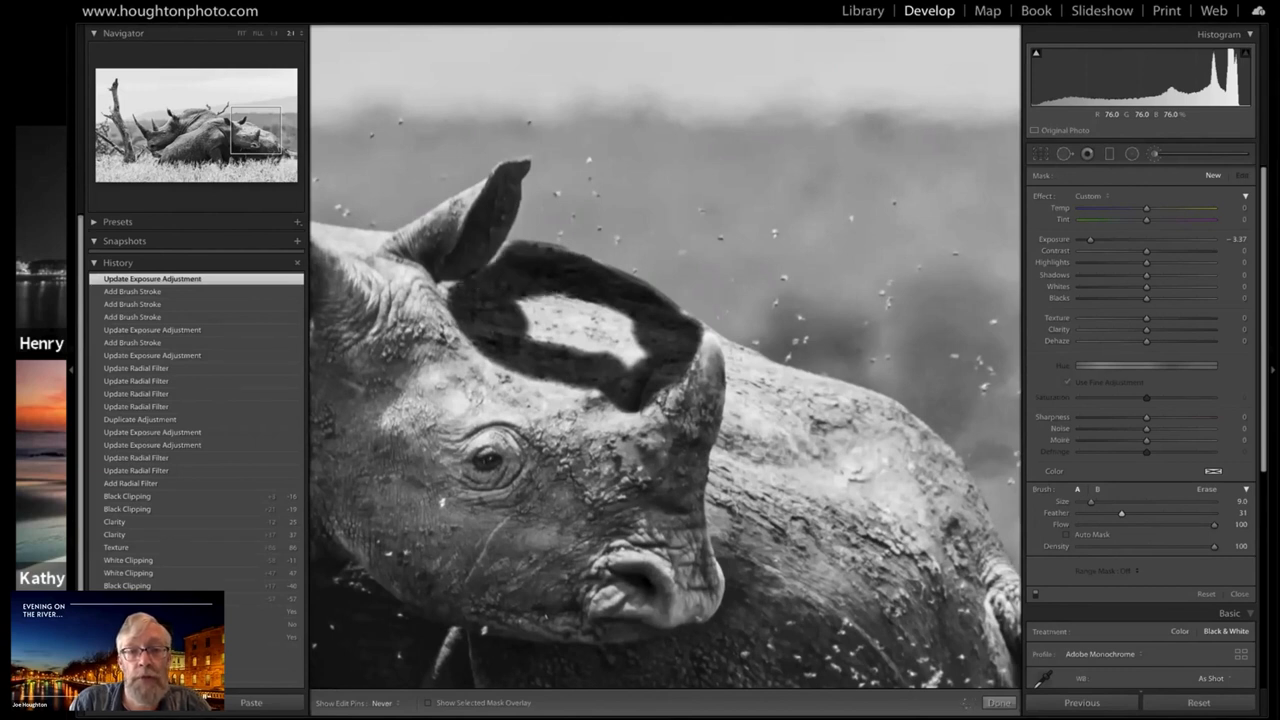
{"action": "mouse_move", "coordinate": [508, 308]}
{"action": "left_mouse_down"}
{"action": "mouse_move", "coordinate": [632, 348]}
{"action": "mouse_move", "coordinate": [534, 320]}
{"action": "left_mouse_up"}
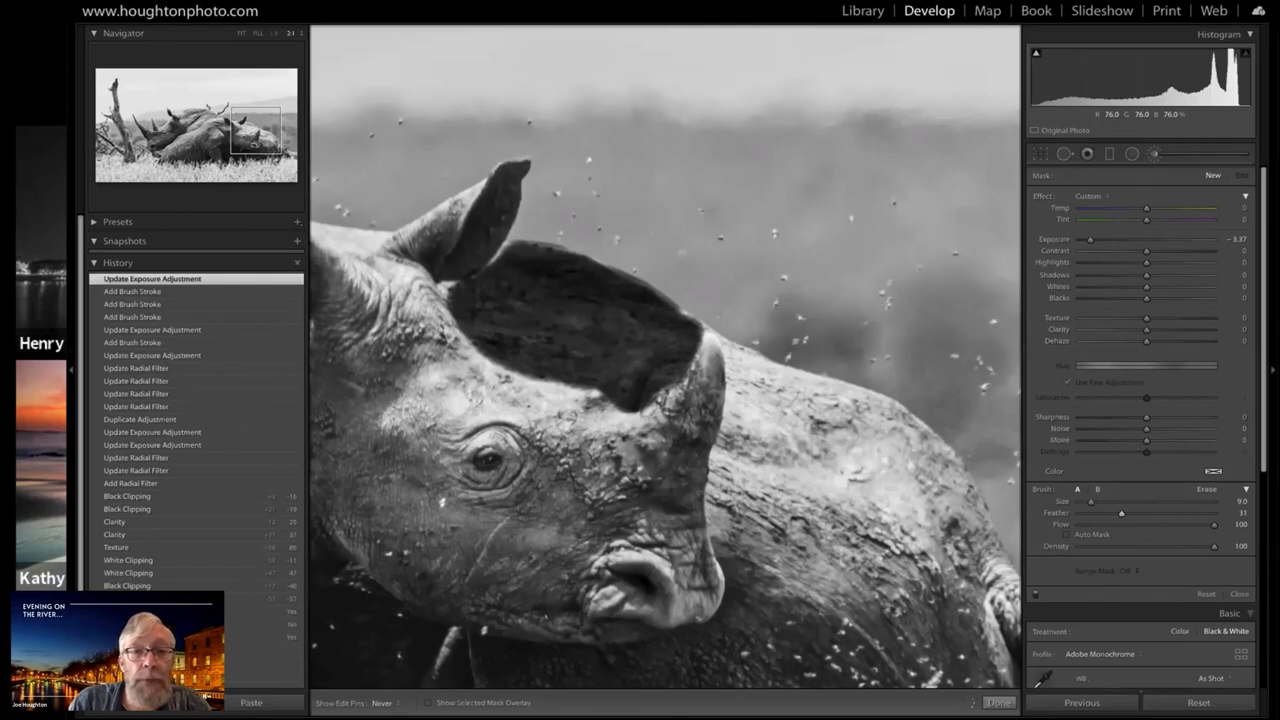
Touch up the mask's edges beside the ear and near the horn with a Size 3.0 brush
{"action": "key", "text": "h"}
{"action": "left_click", "coordinate": [445, 288]}
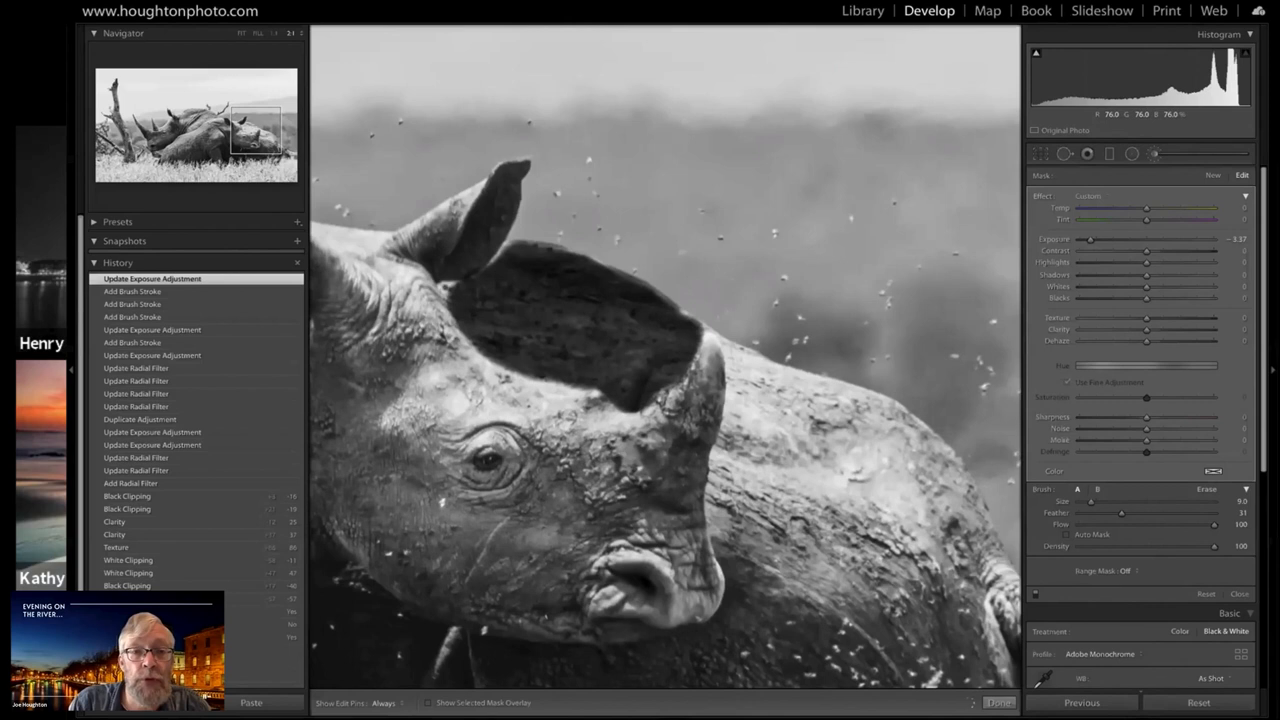
{"action": "key", "text": "bracketright"}
{"action": "key", "text": "h"}
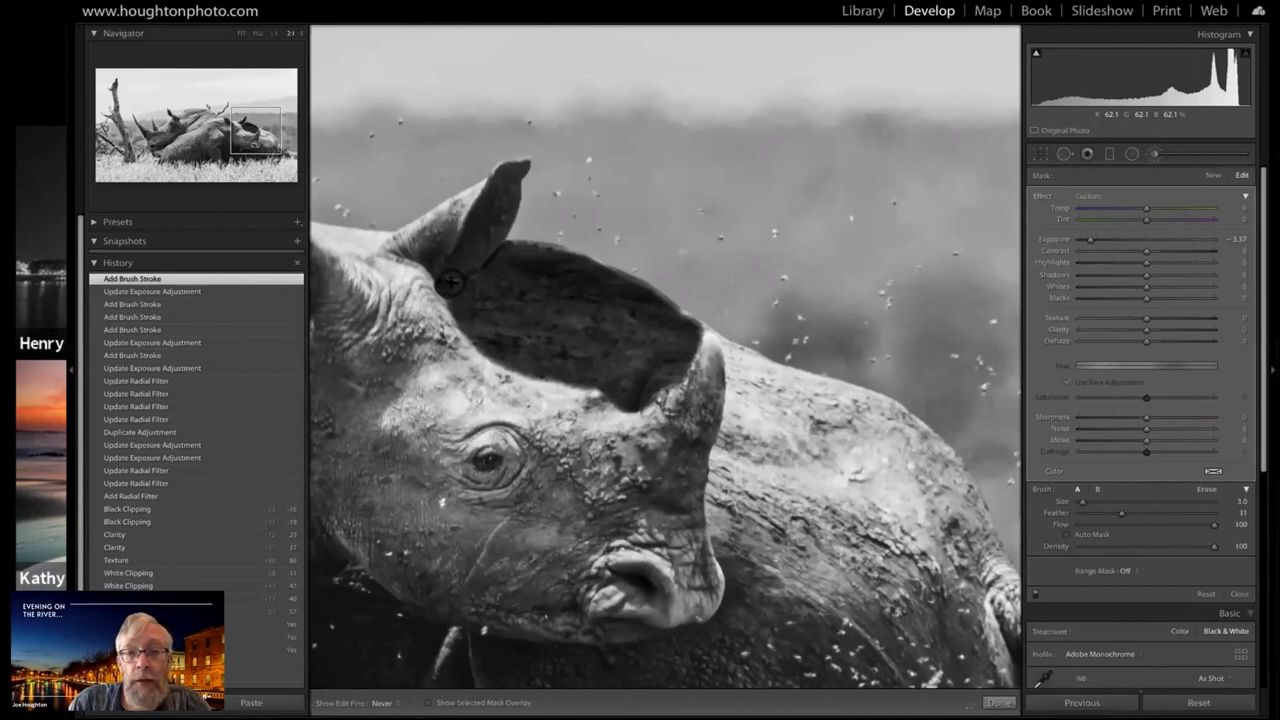
{"action": "key", "text": "h"}
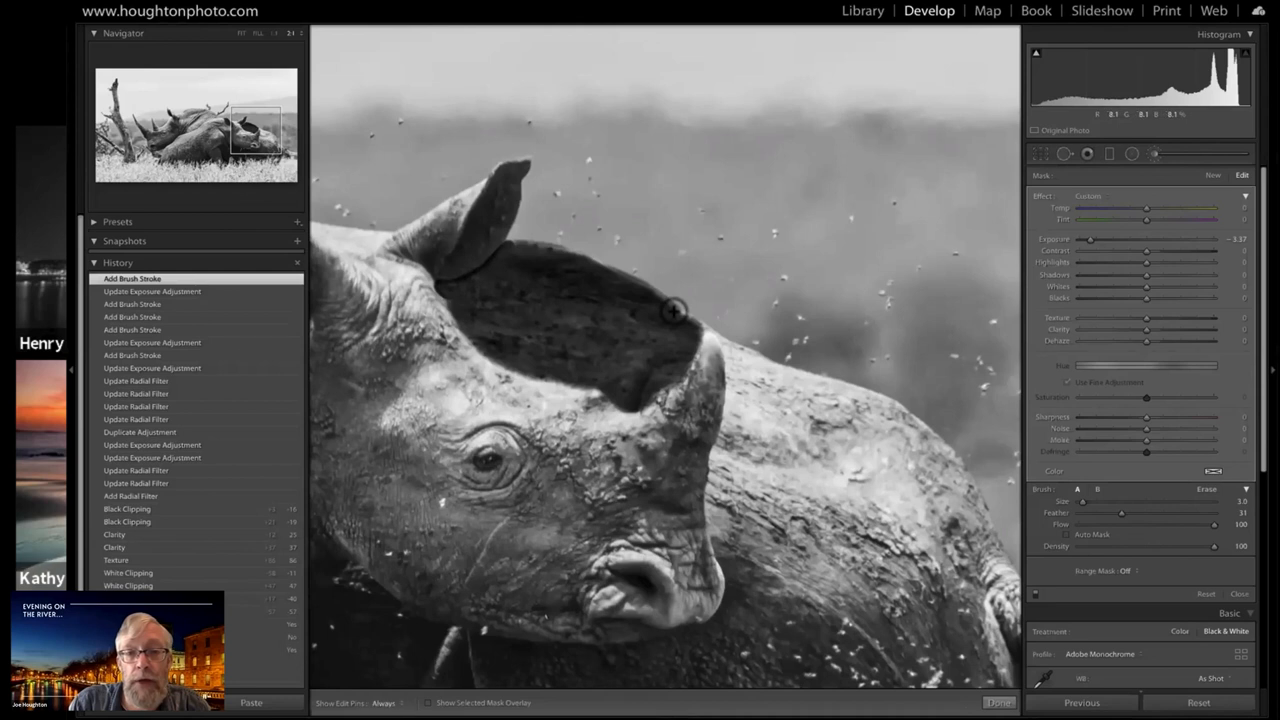
{"action": "key", "text": "h"}
{"action": "left_click", "coordinate": [684, 319]}
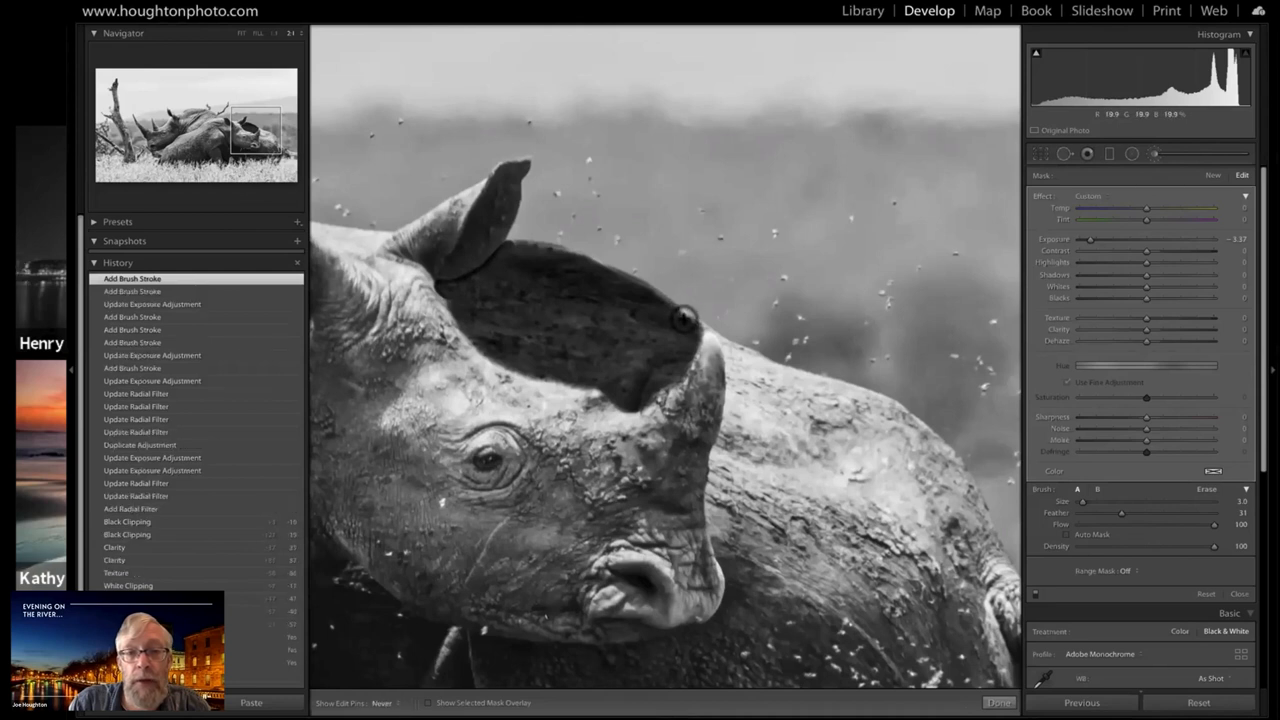
{"action": "key", "text": "h"}
{"action": "left_click", "coordinate": [680, 324]}
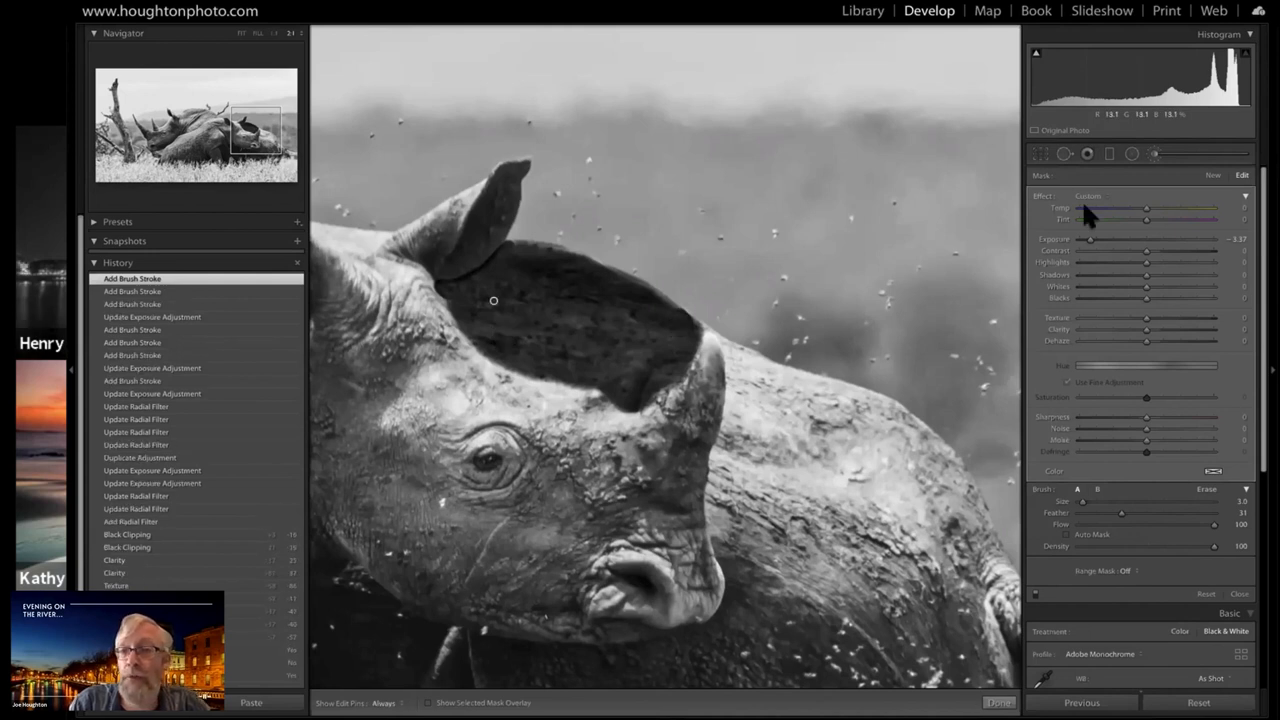
Set the brushed back patch behind the front rhino's head to Exposure -0.71 and view the whole photo
{"action": "left_click_drag", "start_coordinate": [1088, 239], "coordinate": [1126, 242]}
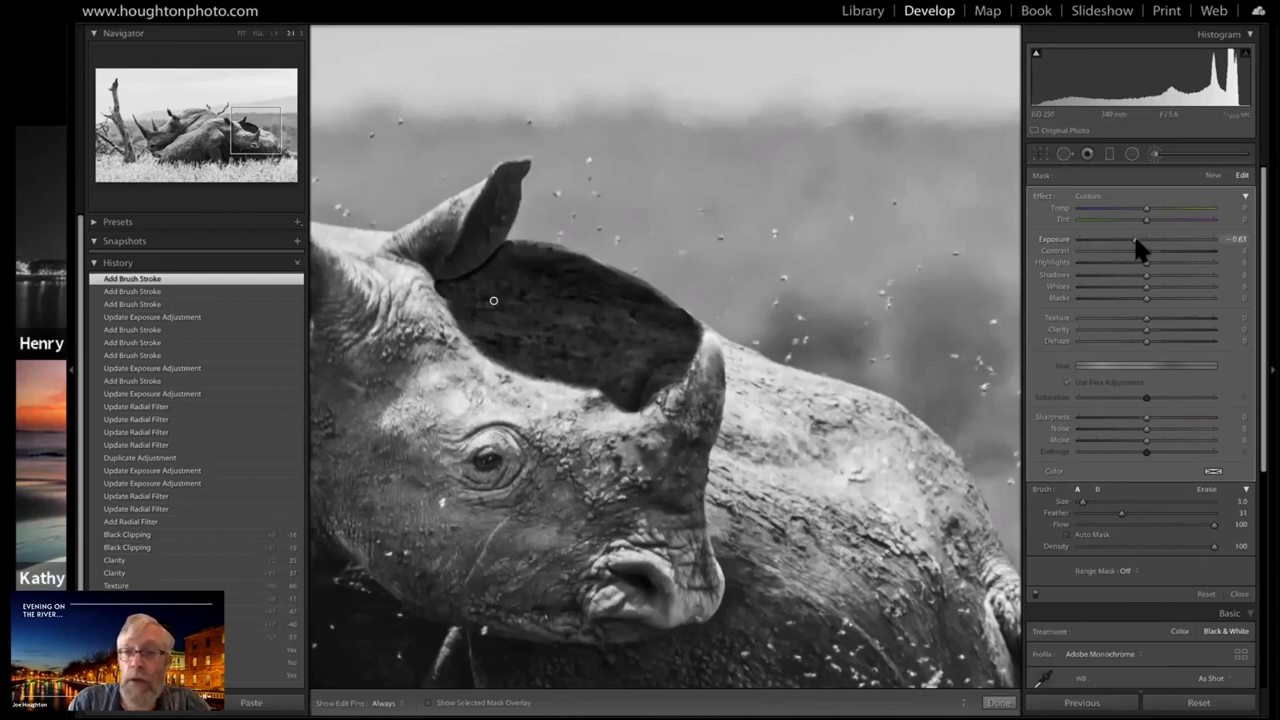
{"action": "left_click_drag", "start_coordinate": [1136, 240], "coordinate": [1142, 240]}
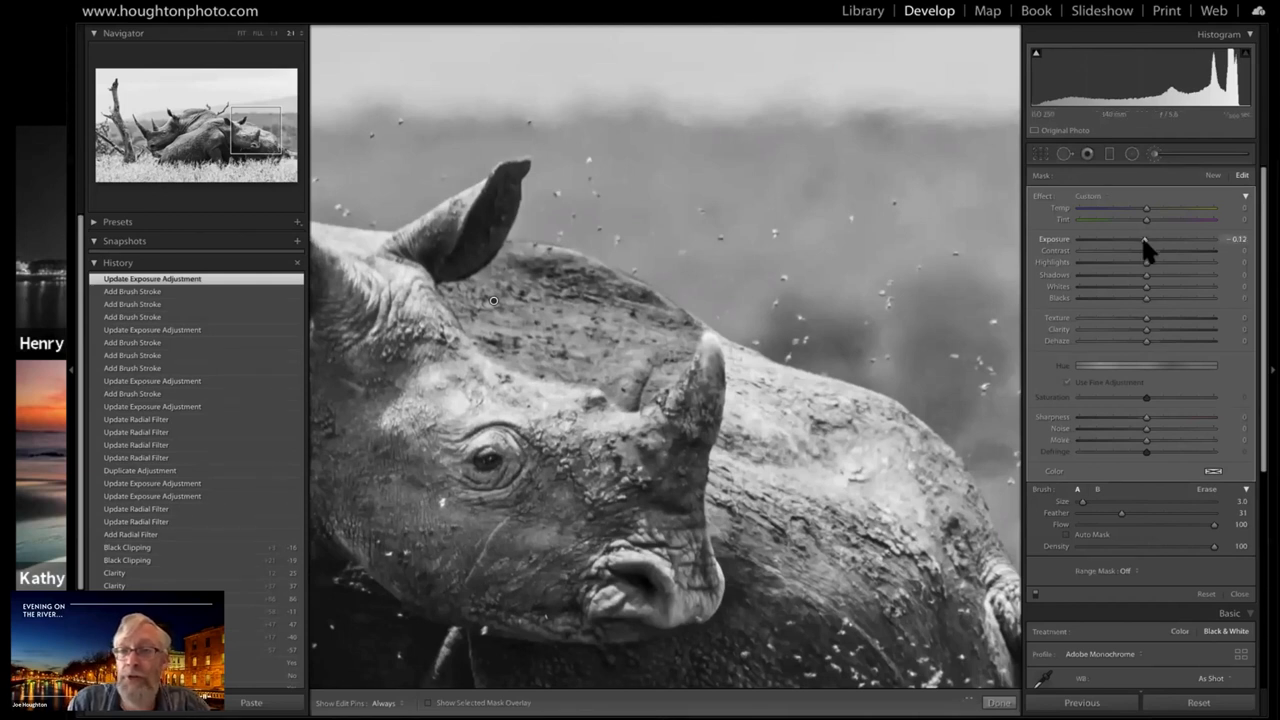
{"action": "left_click_drag", "start_coordinate": [1143, 240], "coordinate": [1145, 239]}
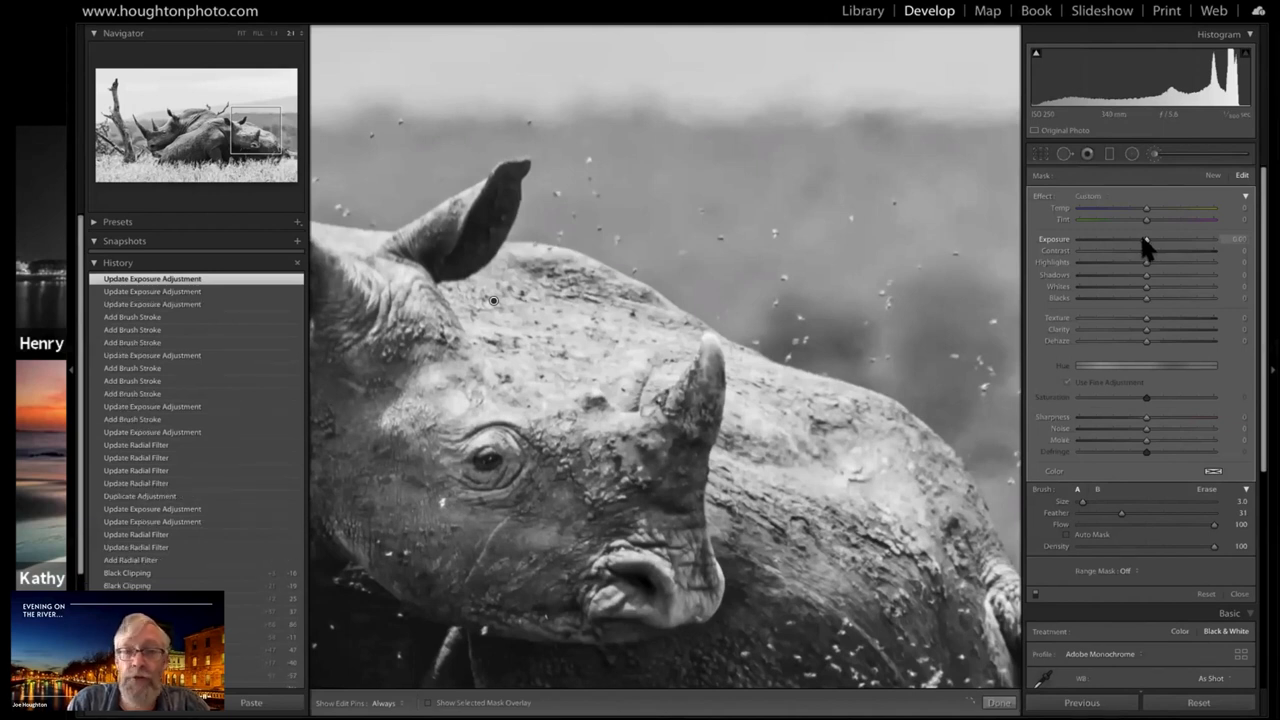
{"action": "left_click_drag", "start_coordinate": [1144, 245], "coordinate": [1140, 245]}
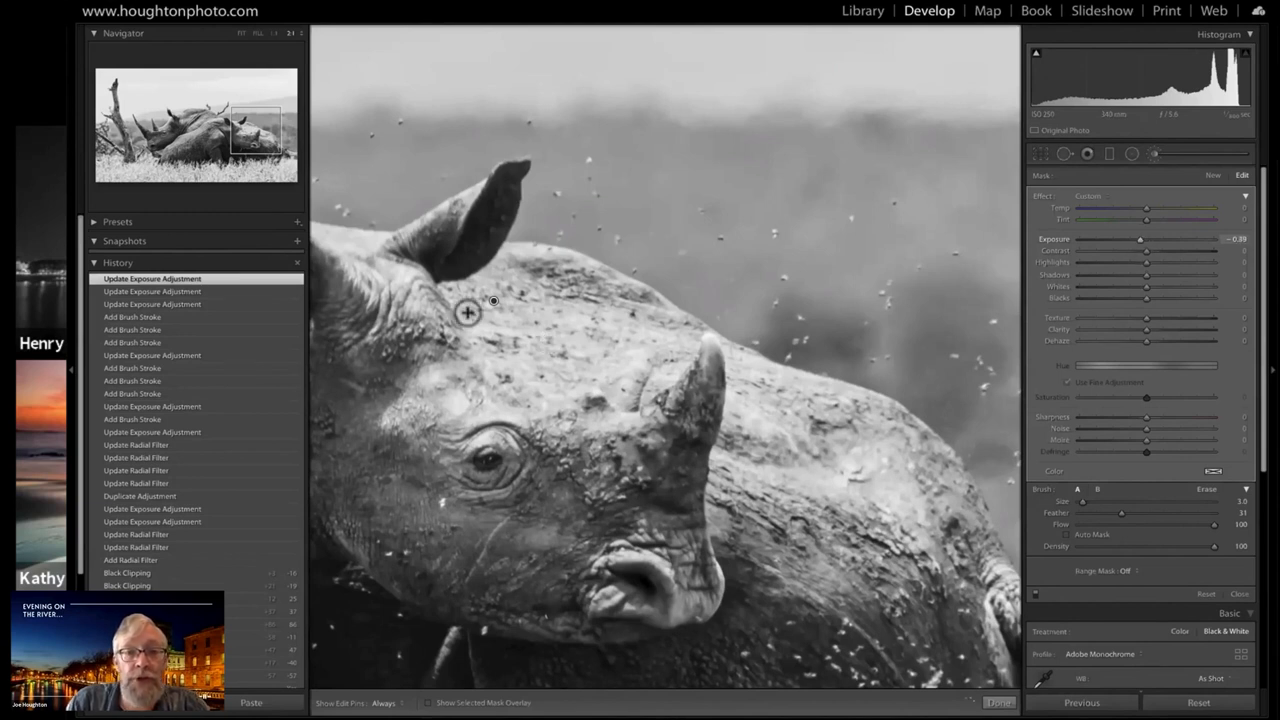
{"action": "left_click", "coordinate": [1135, 239]}
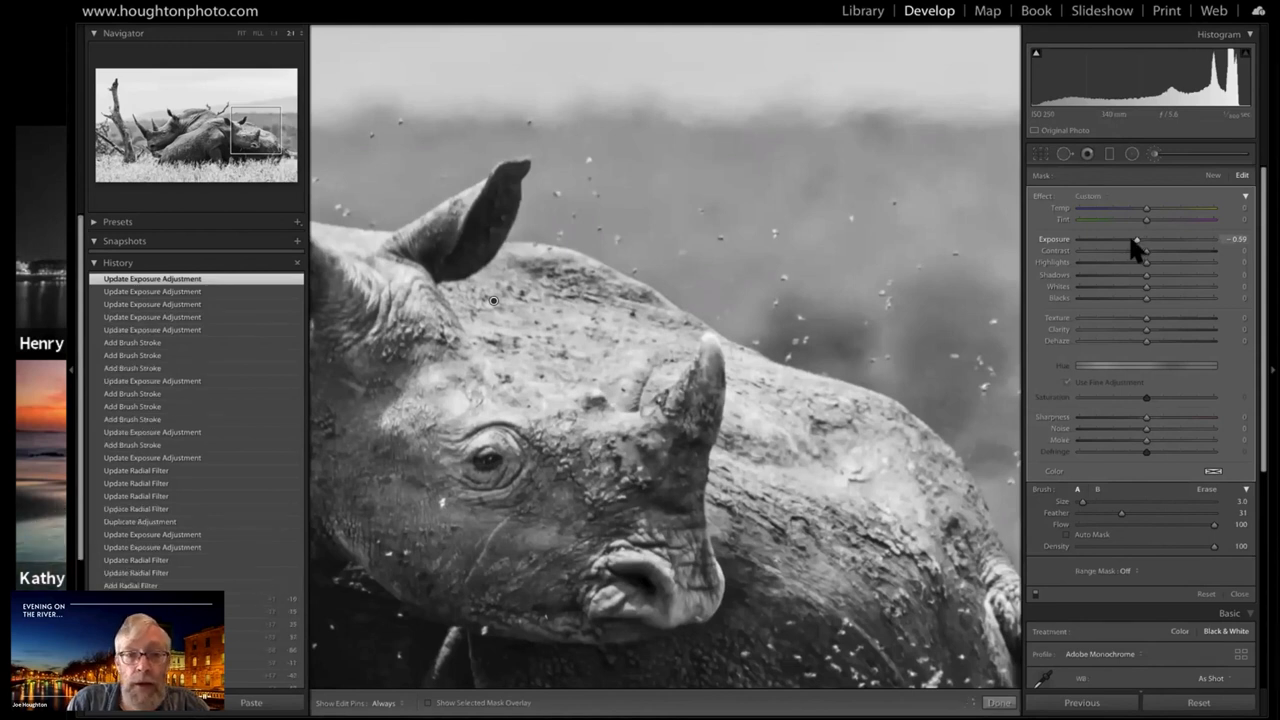
{"action": "left_click_drag", "start_coordinate": [1135, 240], "coordinate": [1131, 240]}
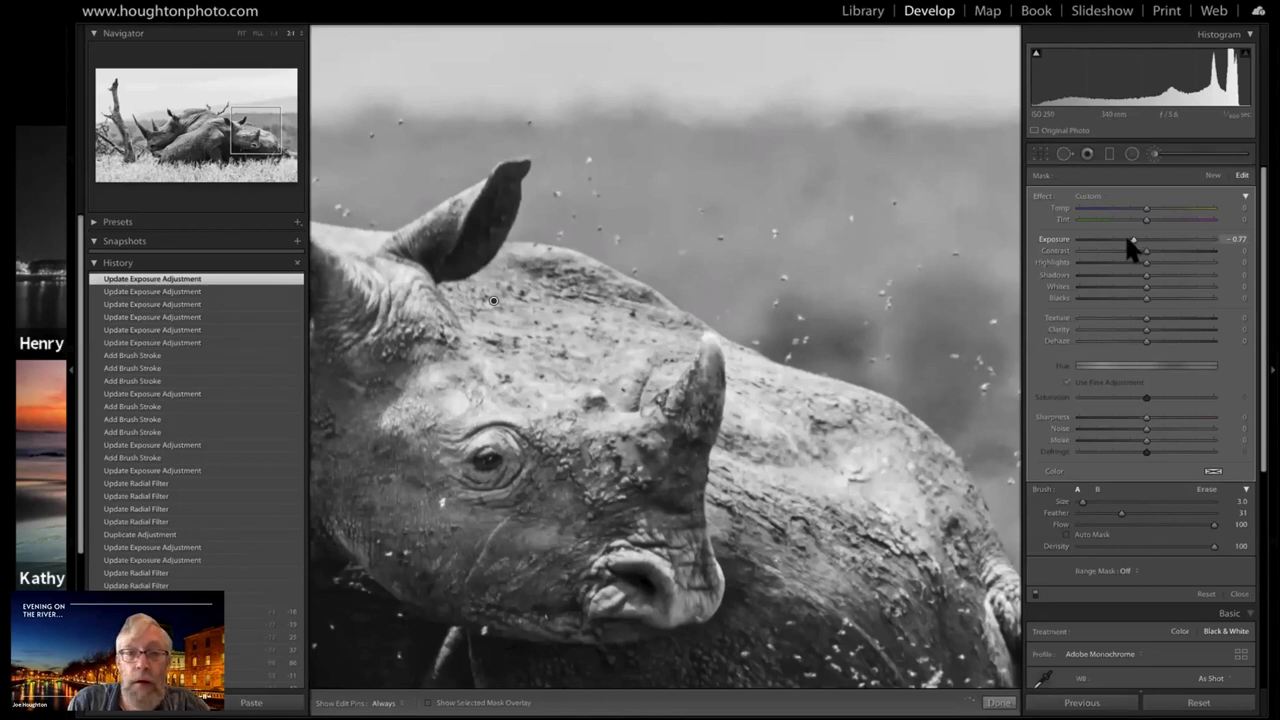
{"action": "left_click_drag", "start_coordinate": [1128, 241], "coordinate": [1125, 241]}
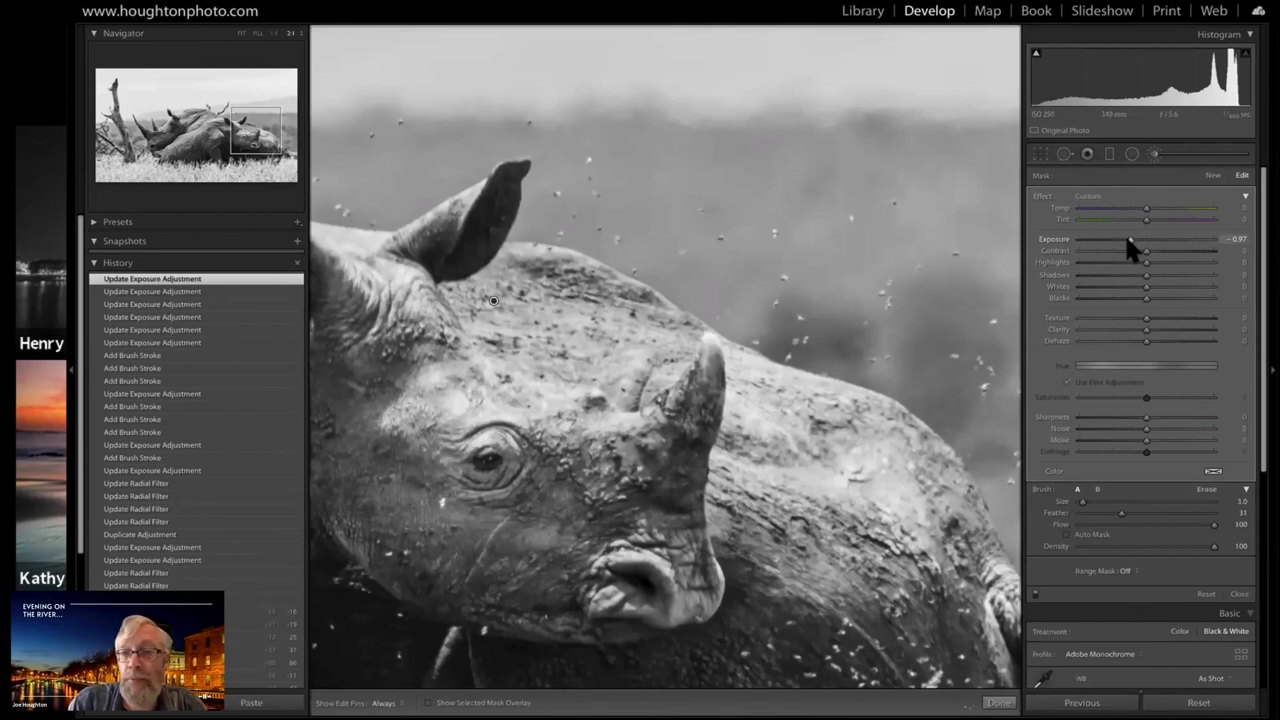
{"action": "left_click_drag", "start_coordinate": [1127, 240], "coordinate": [1130, 240]}
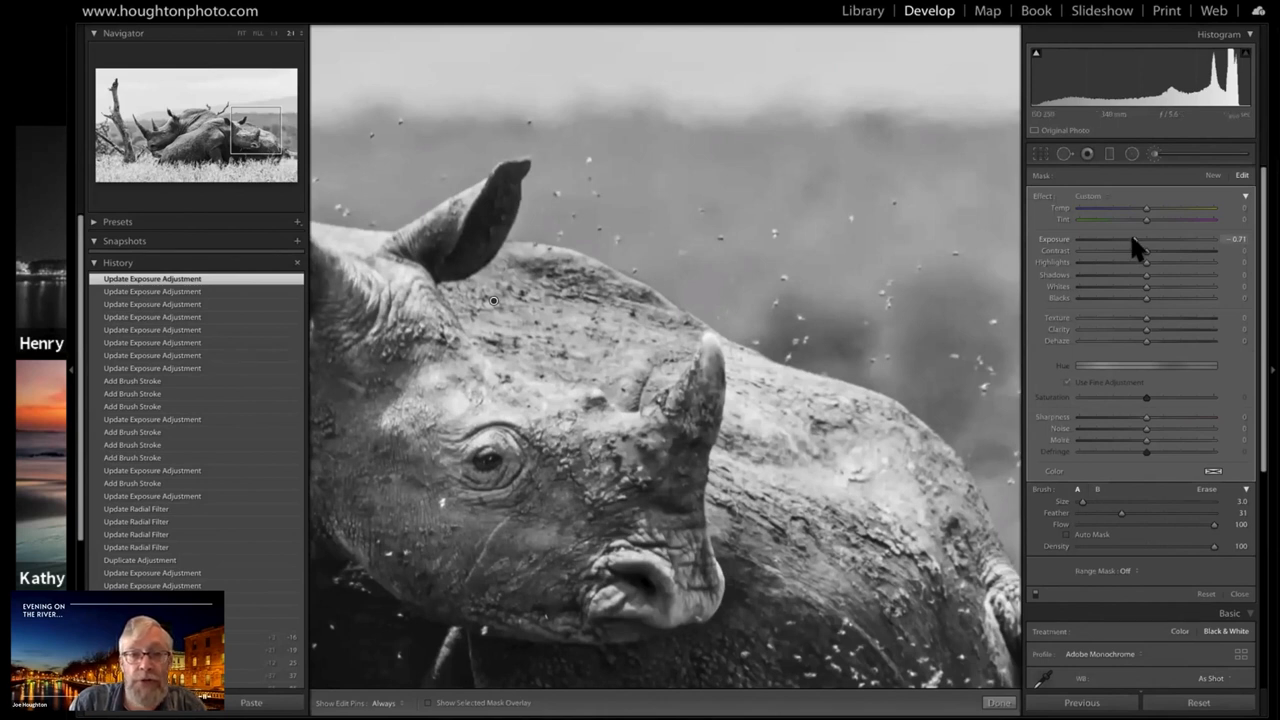
{"action": "left_click", "coordinate": [240, 33]}
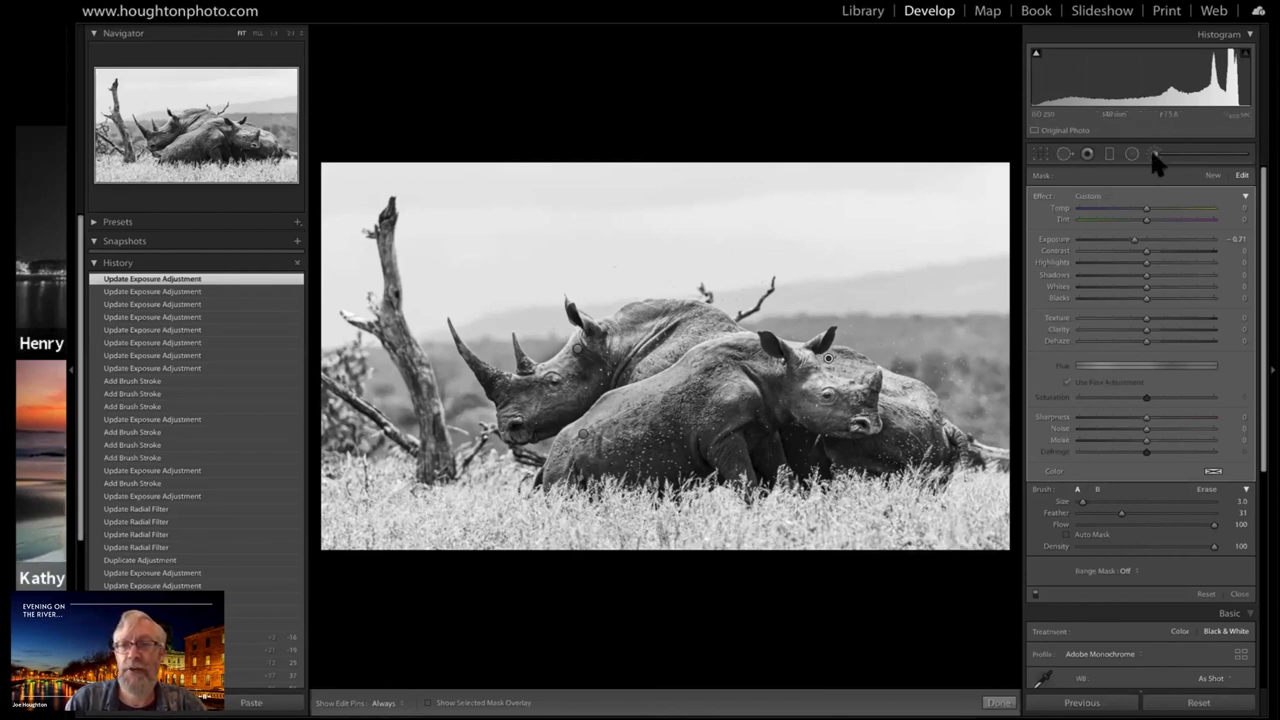
Close the brush adjustment and apply a Highlight Priority post-crop vignette with Amount -29 to the whole photo
{"action": "left_click", "coordinate": [1236, 594]}
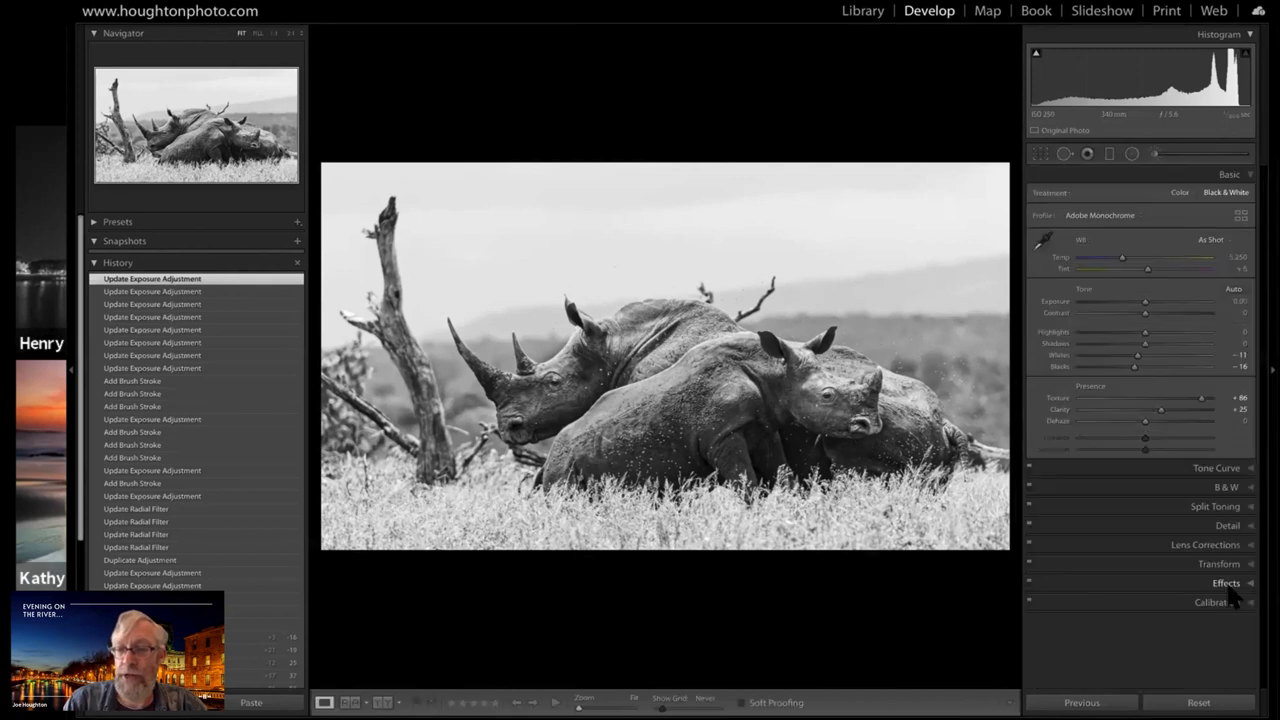
{"action": "left_click", "coordinate": [1228, 585]}
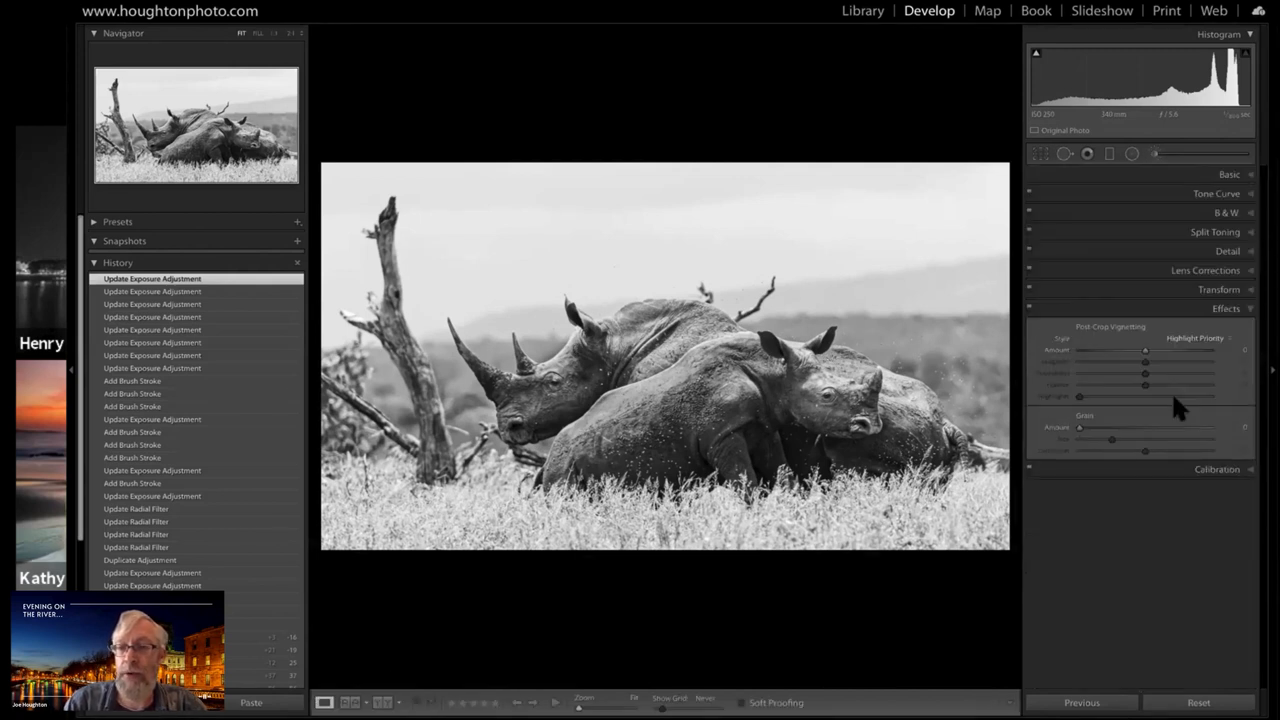
{"action": "left_click", "coordinate": [1131, 351]}
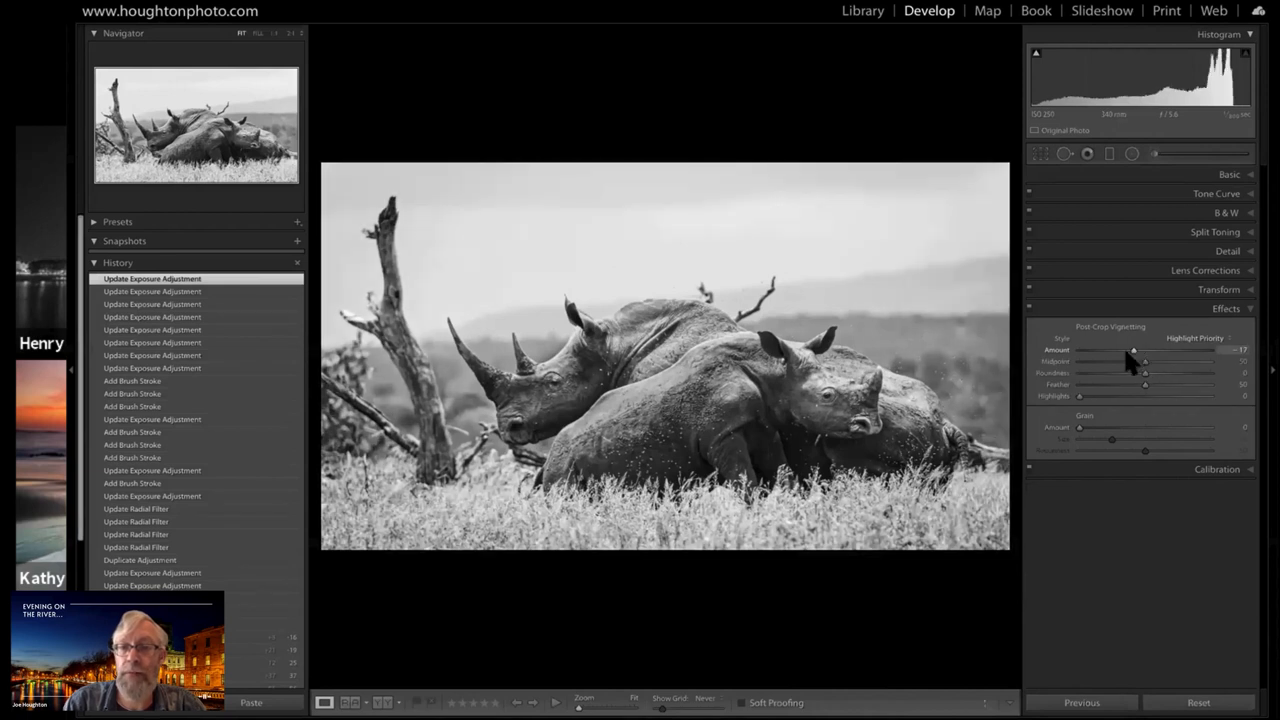
{"action": "left_click_drag", "start_coordinate": [1124, 356], "coordinate": [1115, 354]}
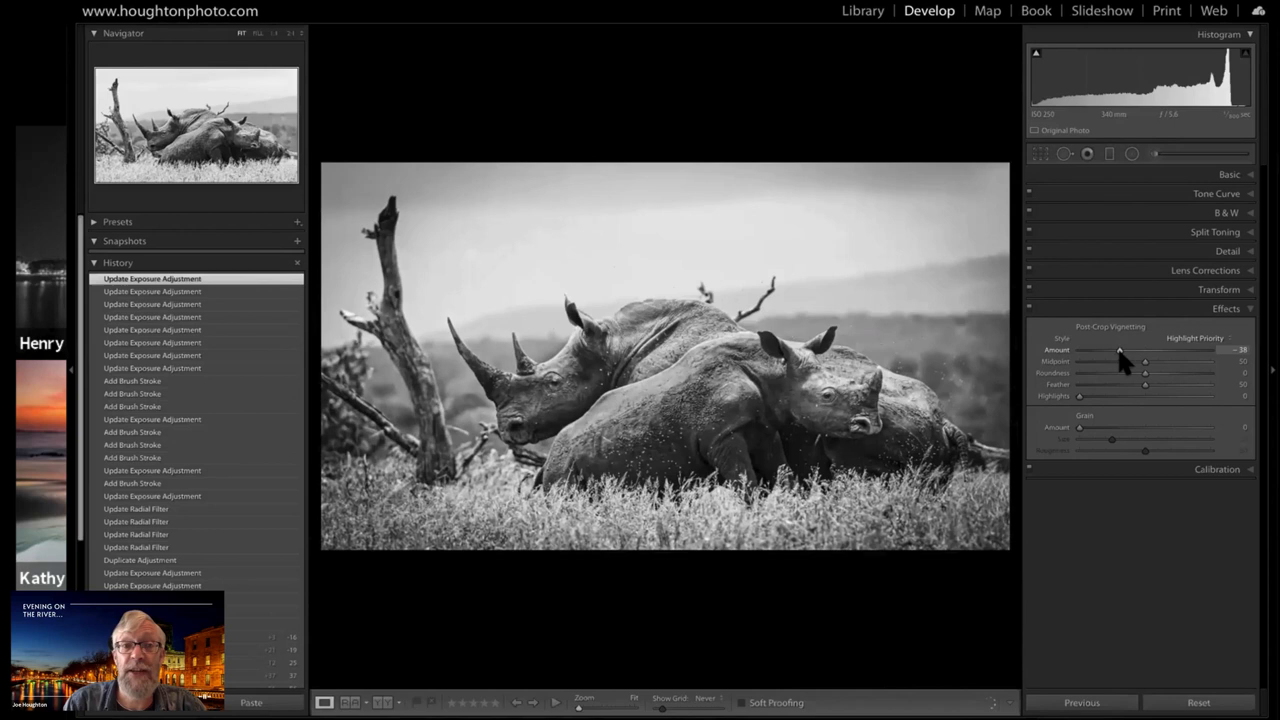
{"action": "left_click_drag", "start_coordinate": [1118, 352], "coordinate": [1125, 353]}
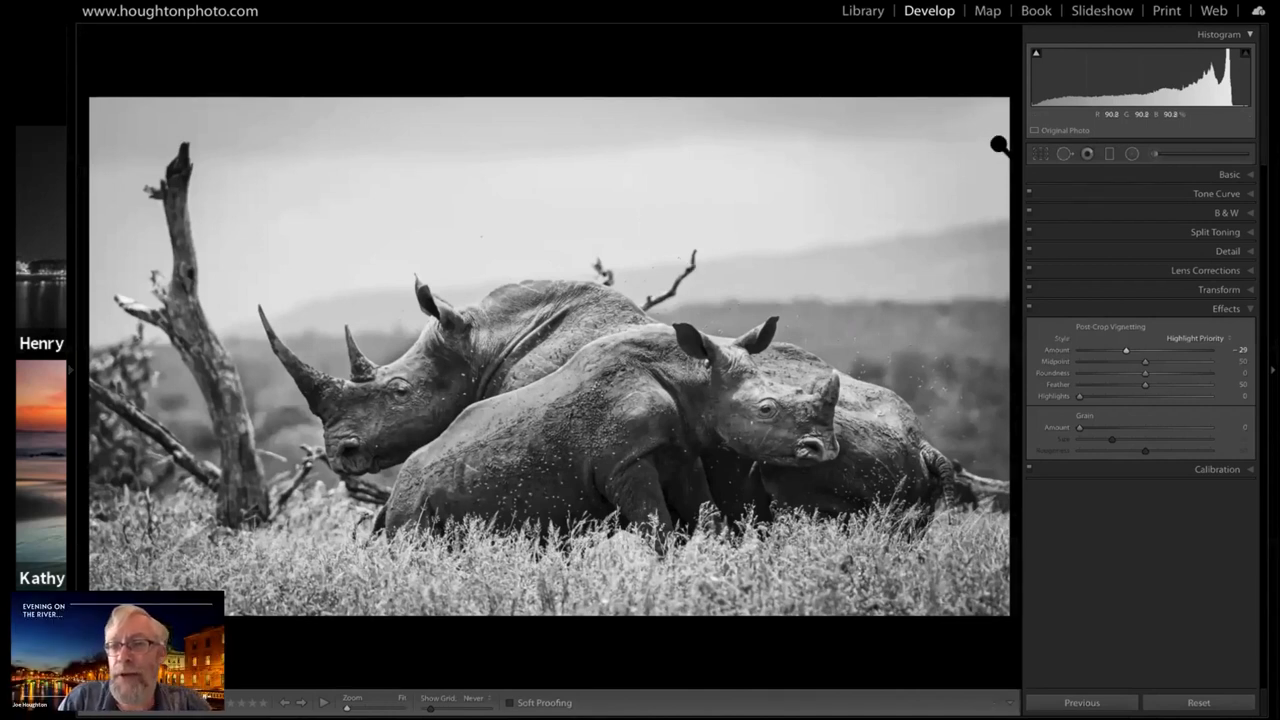
Clone out the long bare branch rising behind the rhinos with the Spot Removal tool at Size 76, Feather 100 and Opacity 100
{"action": "left_click", "coordinate": [1064, 155]}
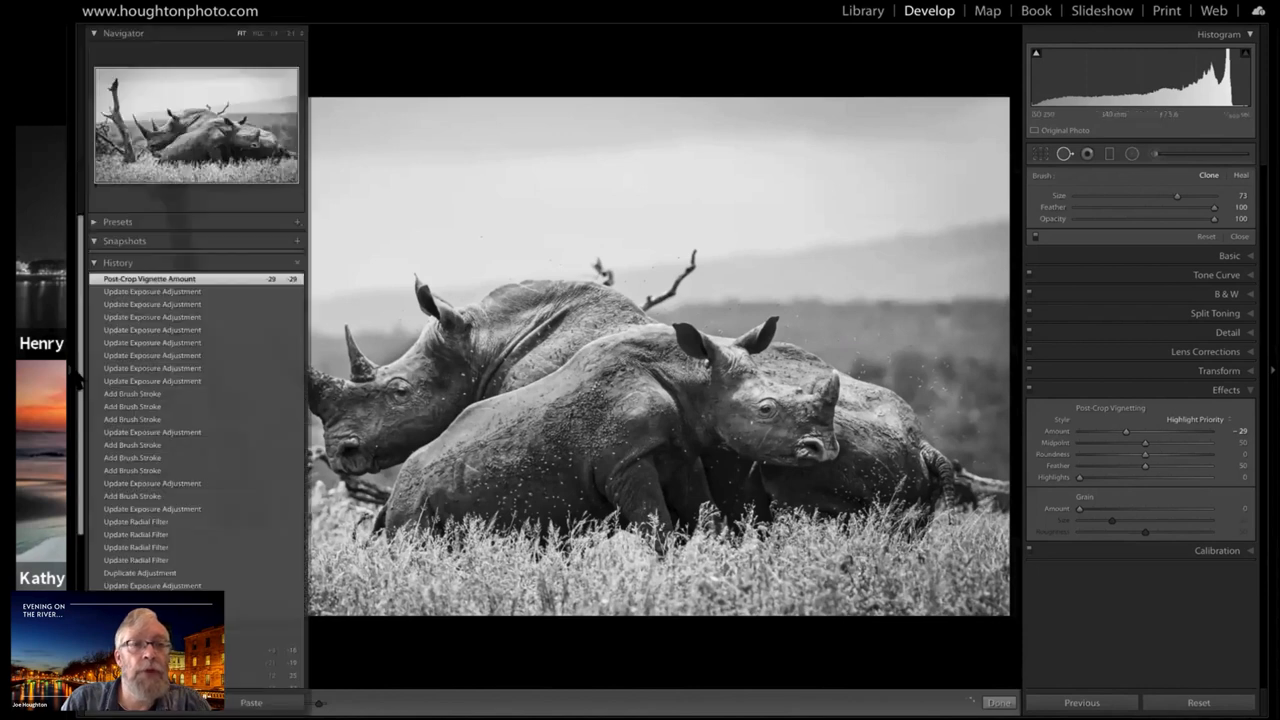
{"action": "left_click", "coordinate": [73, 371]}
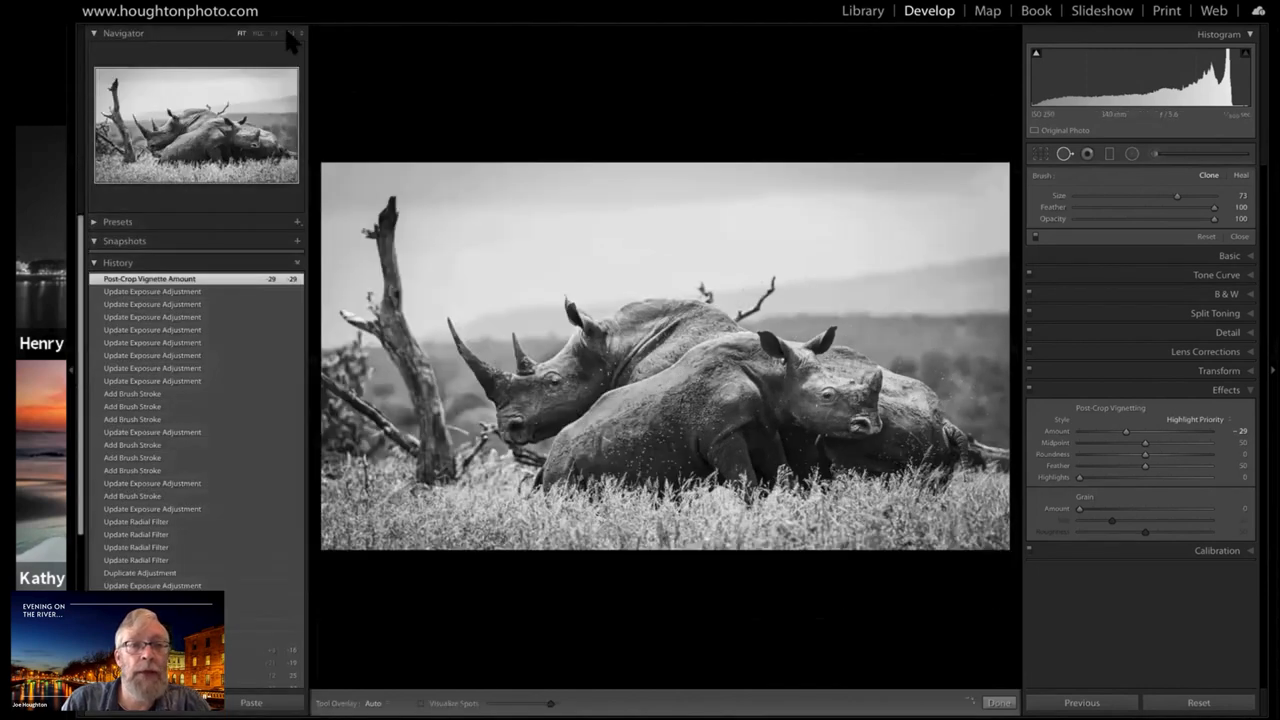
{"action": "left_click", "coordinate": [258, 128]}
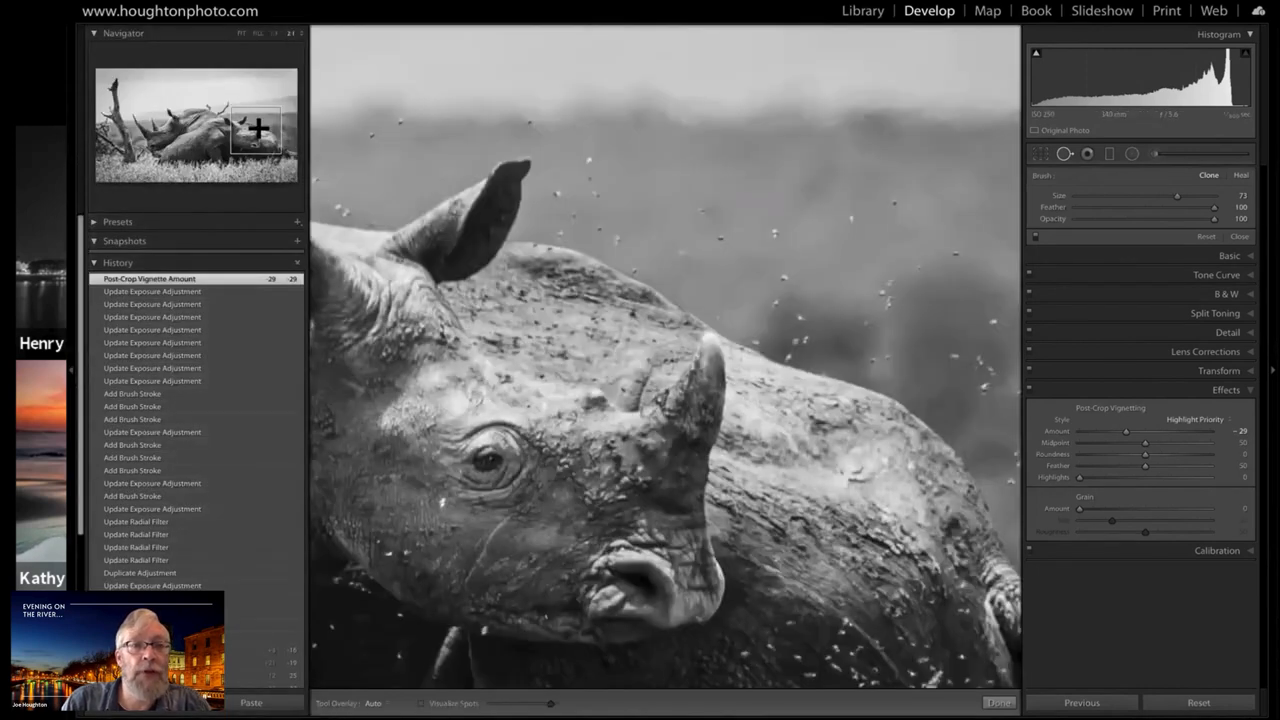
{"action": "left_click_drag", "start_coordinate": [225, 115], "coordinate": [215, 108]}
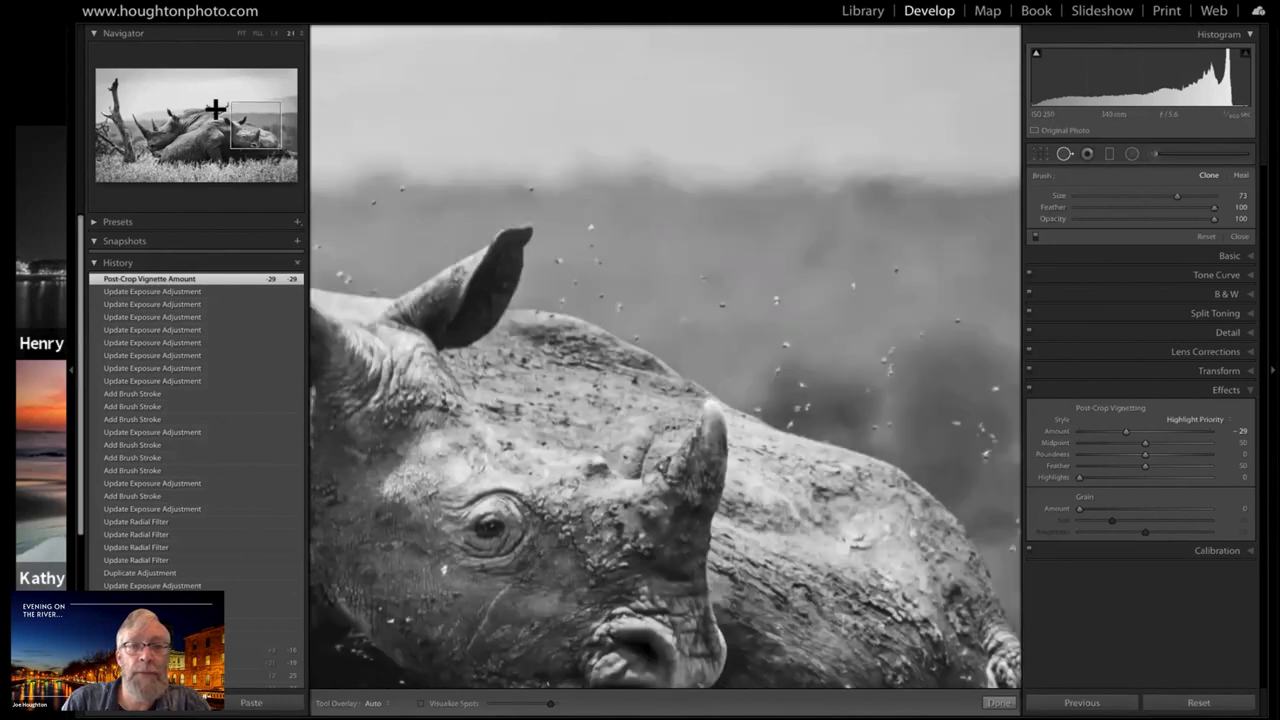
{"action": "left_click", "coordinate": [215, 108]}
{"action": "left_click", "coordinate": [215, 108]}
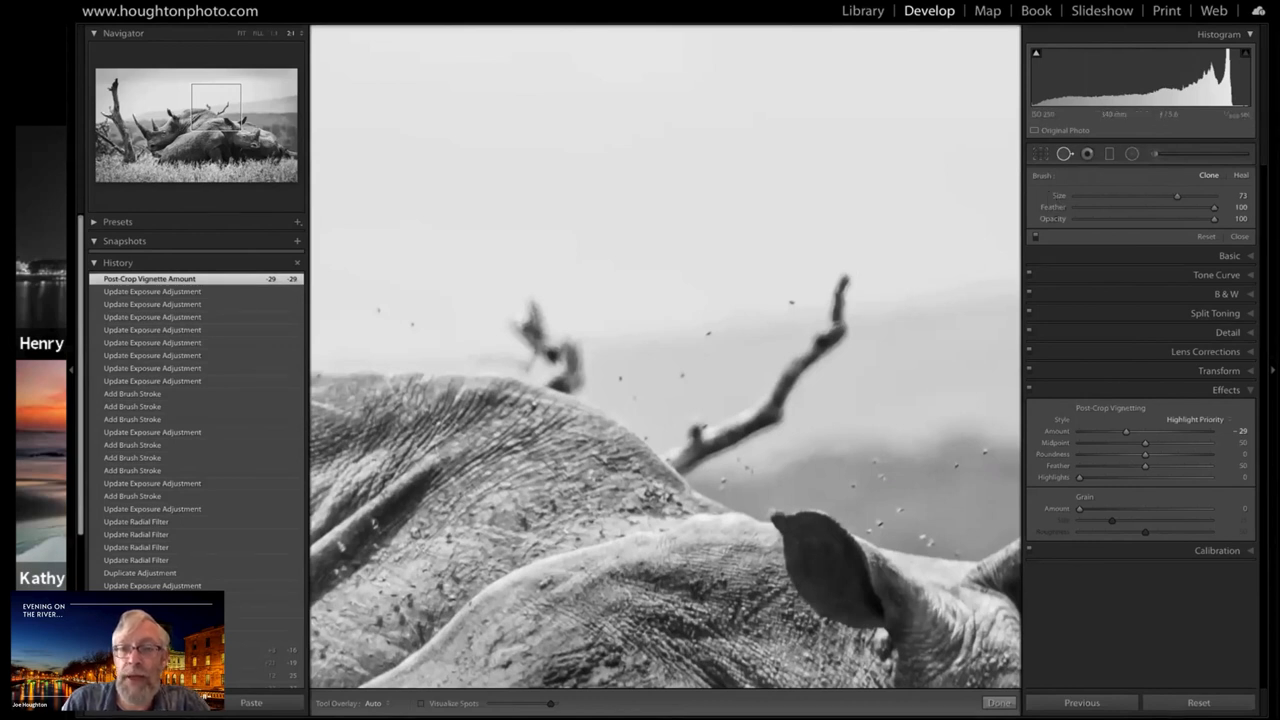
{"action": "scroll", "coordinate": [847, 280], "scroll_direction": "down", "scroll_amount": 2}
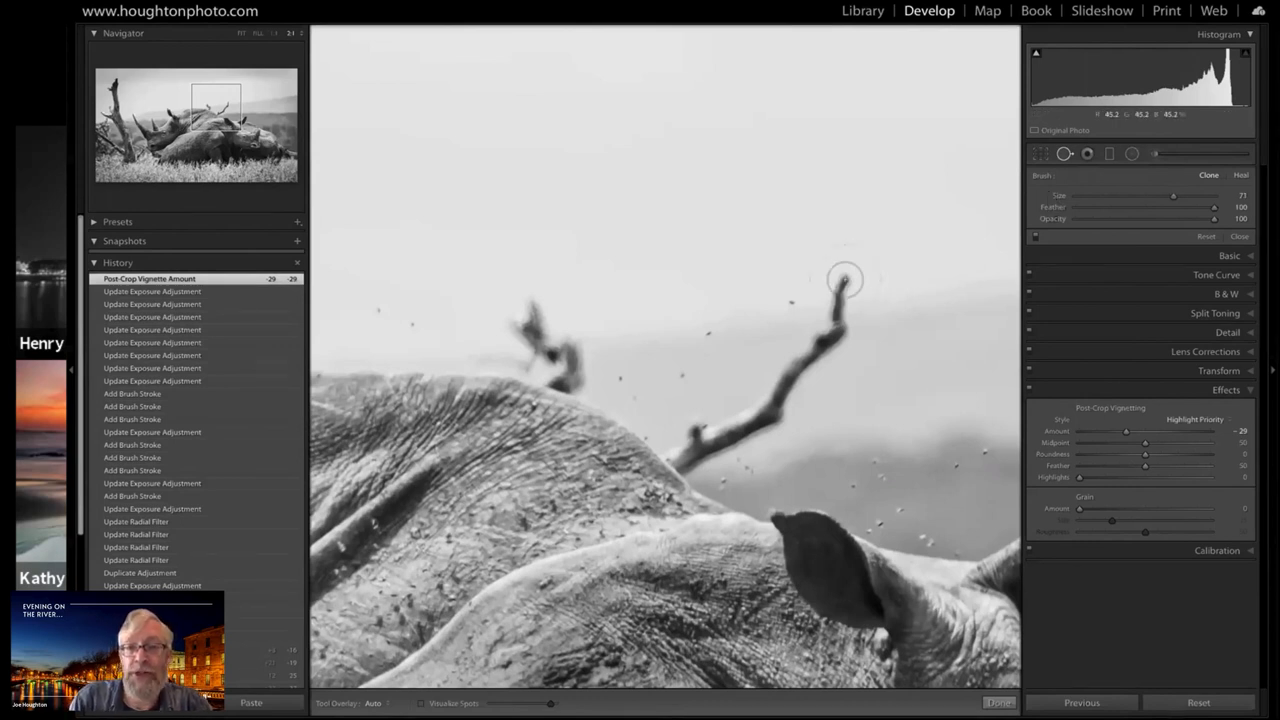
{"action": "scroll", "coordinate": [845, 281], "scroll_direction": "down", "scroll_amount": 6}
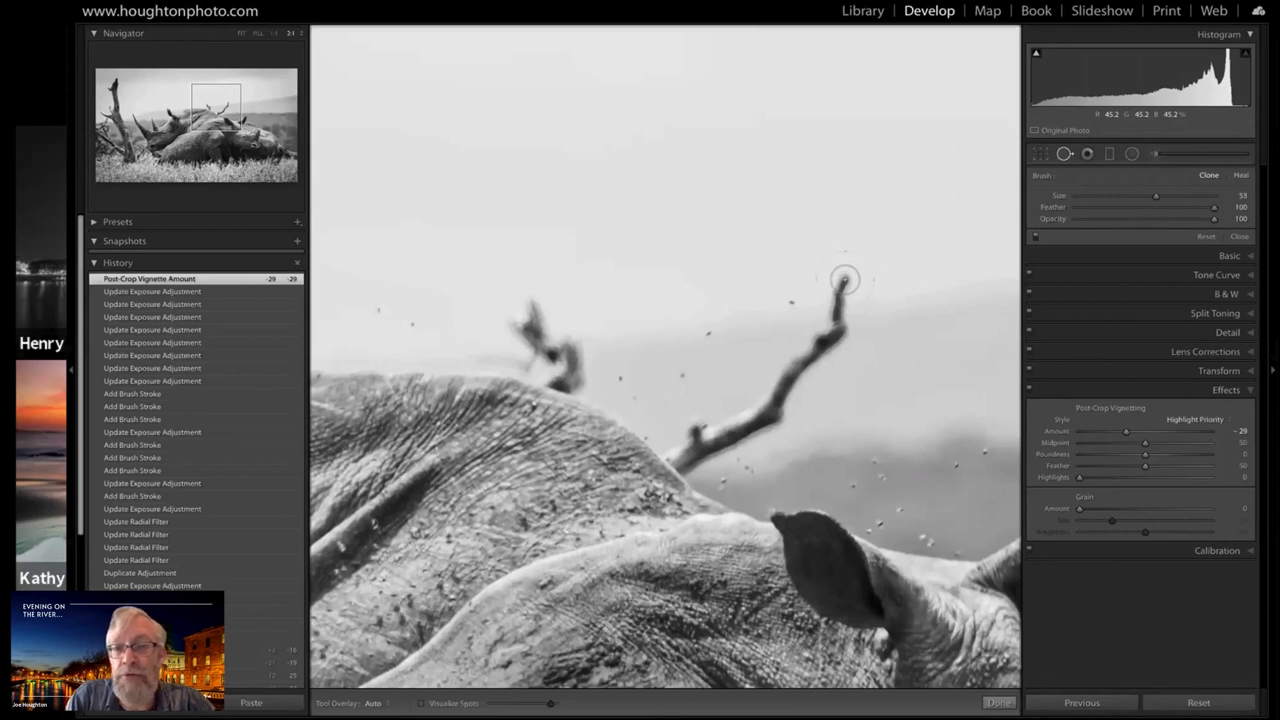
{"action": "scroll", "coordinate": [845, 281], "scroll_direction": "down", "scroll_amount": 2}
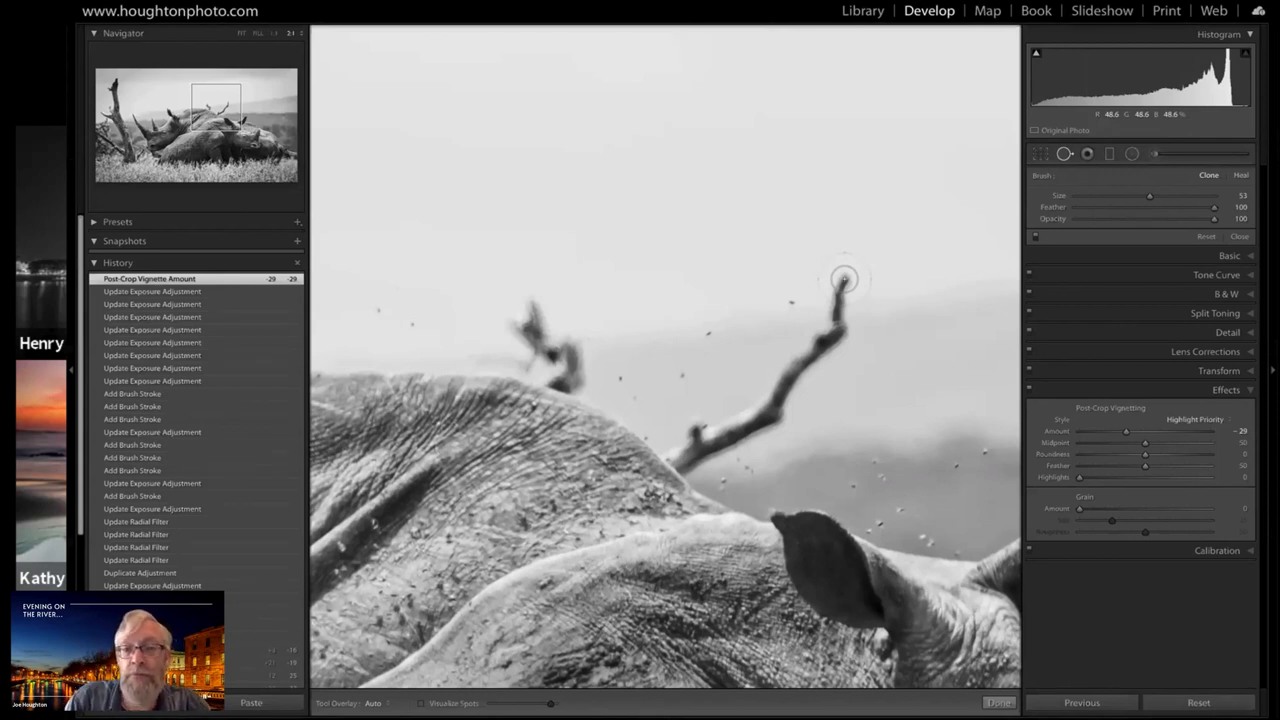
{"action": "scroll", "coordinate": [843, 280], "scroll_direction": "up", "scroll_amount": 5}
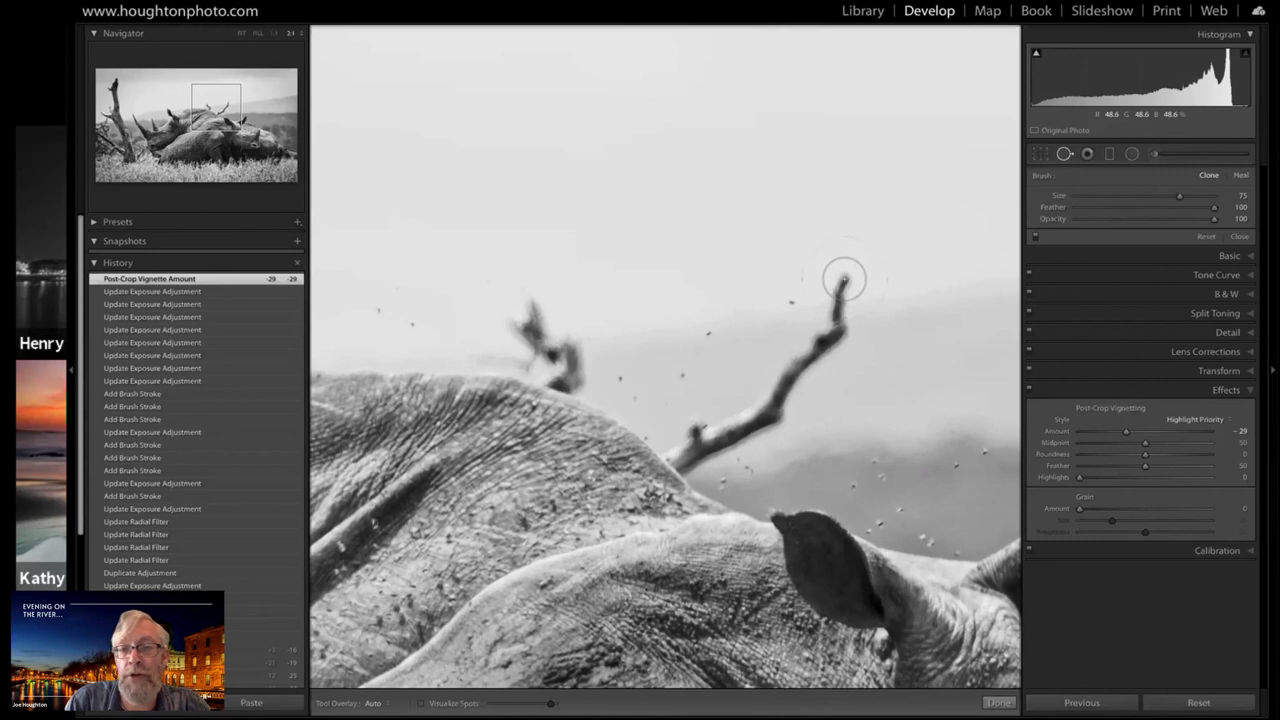
{"action": "mouse_move", "coordinate": [843, 280]}
{"action": "left_mouse_down"}
{"action": "mouse_move", "coordinate": [797, 383]}
{"action": "mouse_move", "coordinate": [703, 430]}
{"action": "left_mouse_up"}
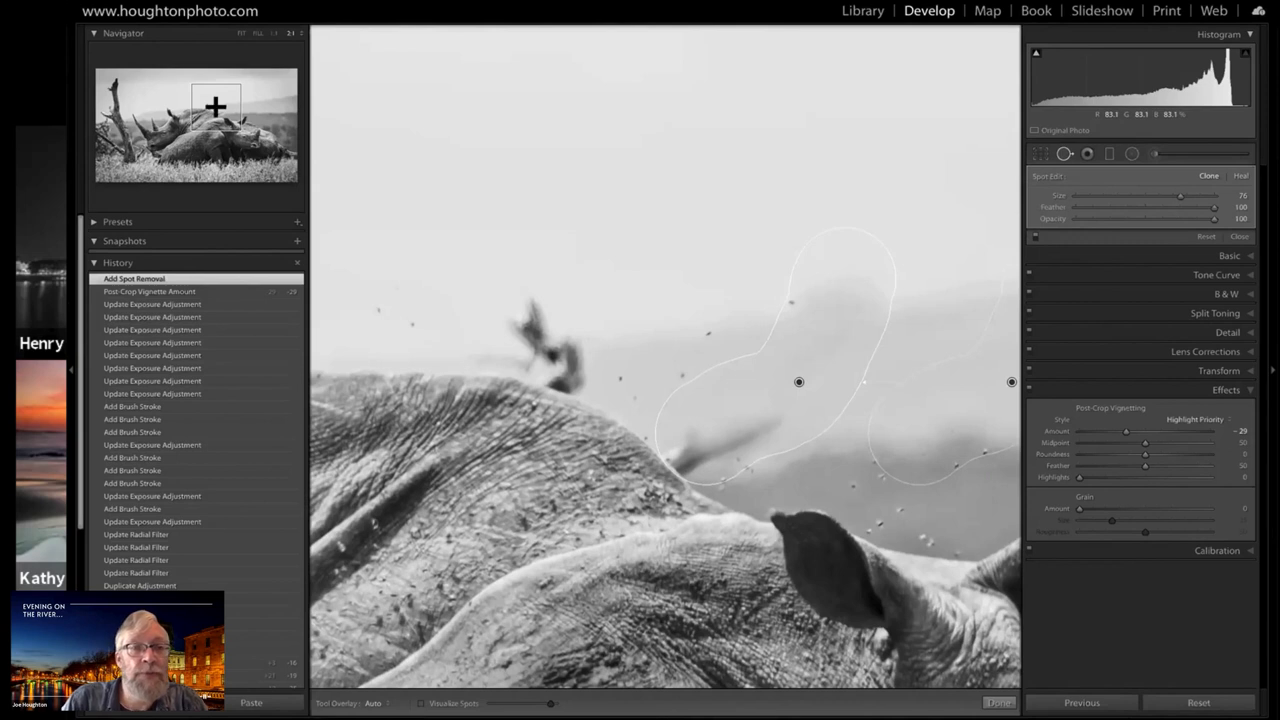
Shift the branch clone's source patch slightly further right along the distant hill line
{"action": "left_click_drag", "start_coordinate": [229, 110], "coordinate": [229, 108]}
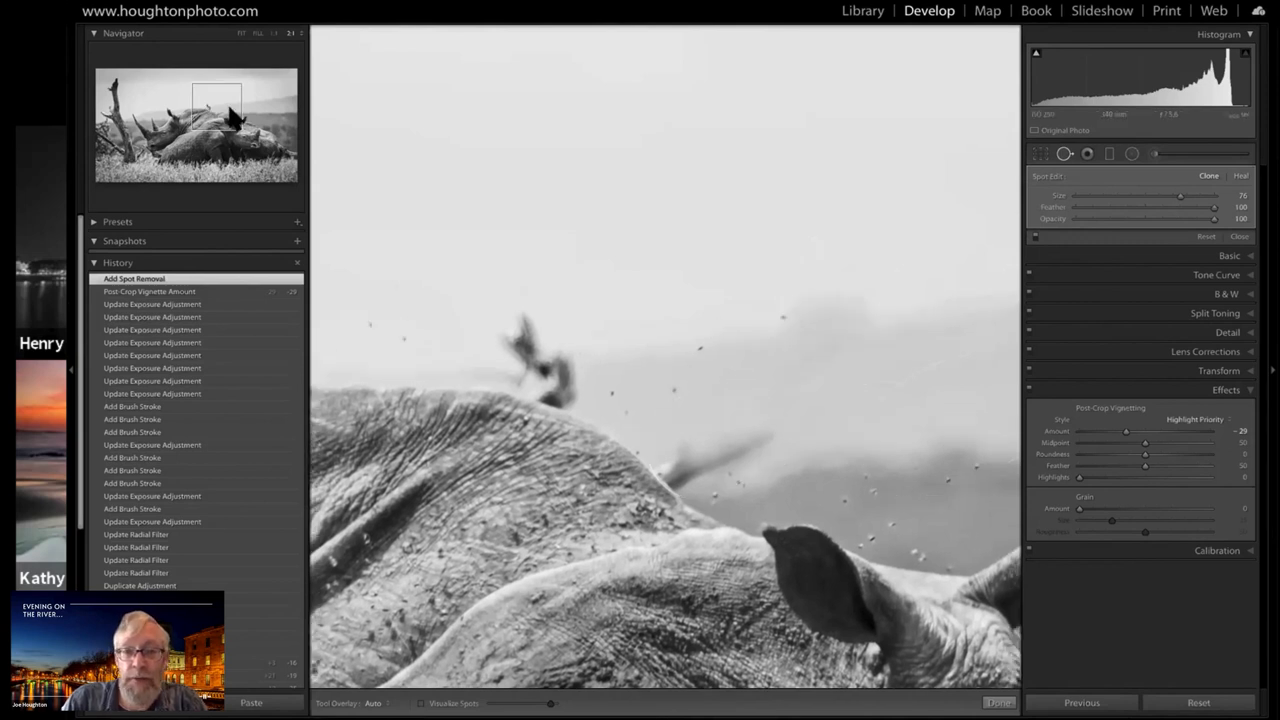
{"action": "left_click", "coordinate": [229, 108]}
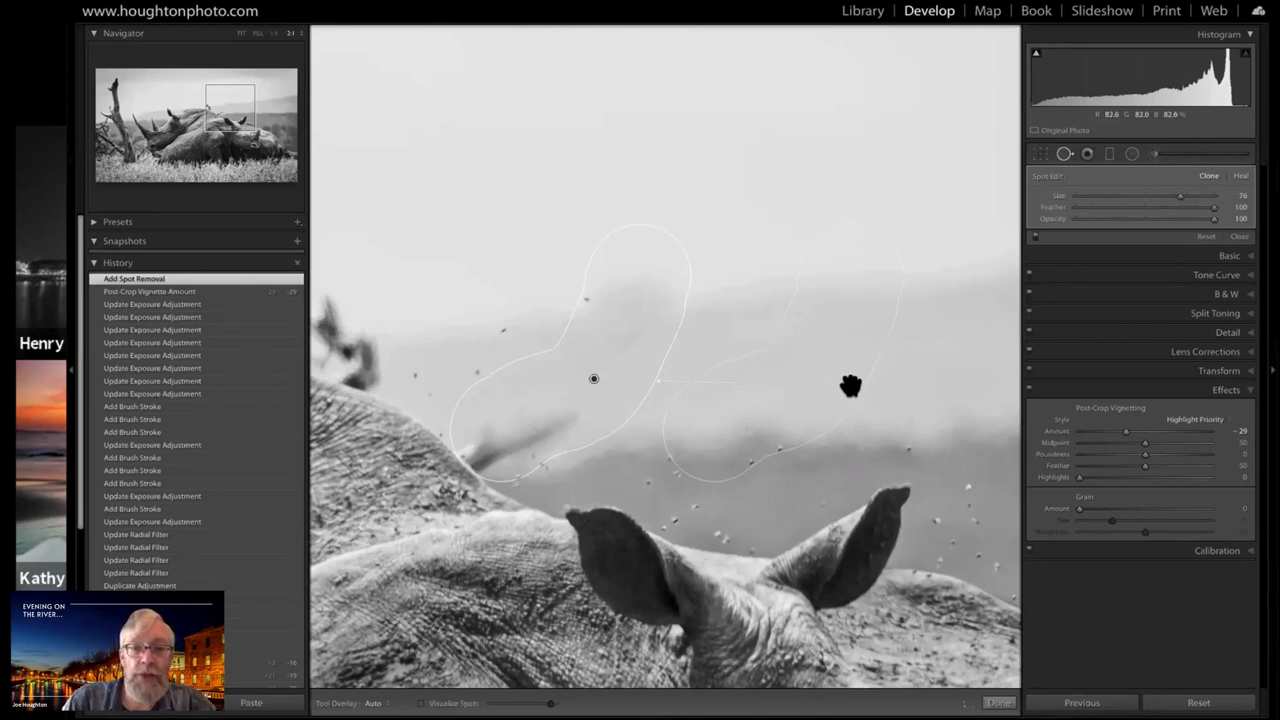
{"action": "left_click", "coordinate": [858, 398]}
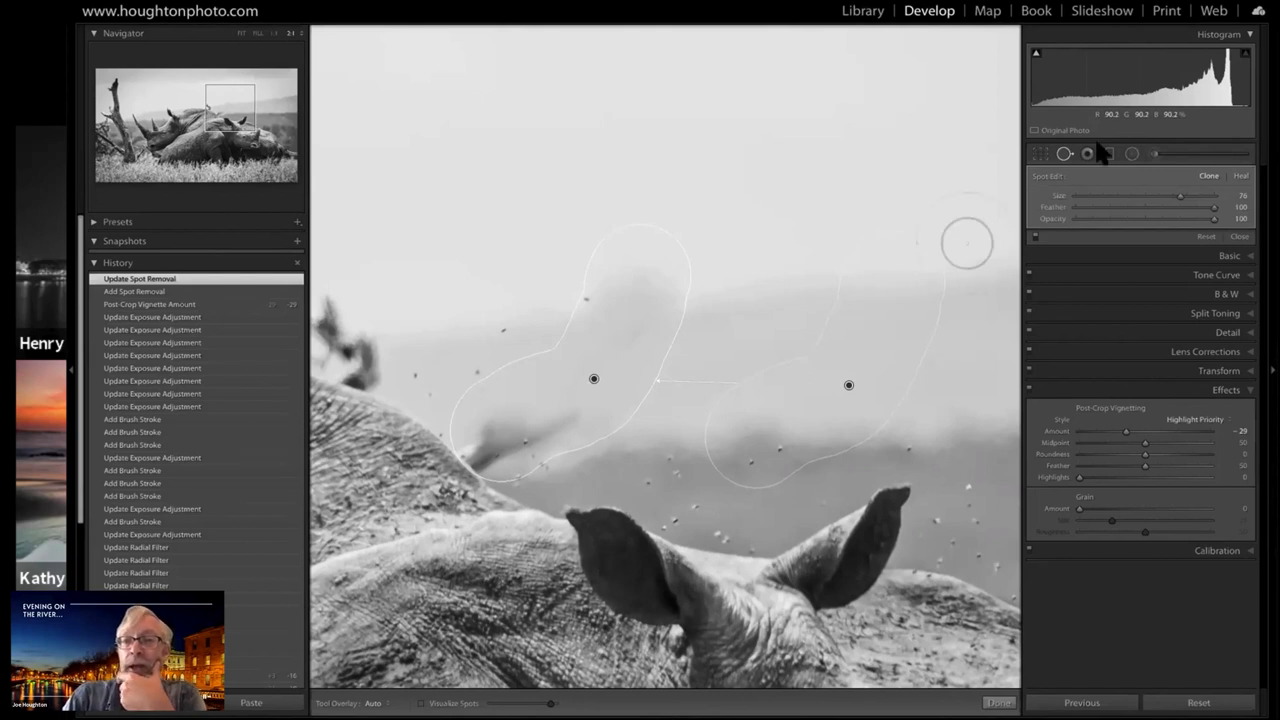
Set Tool Overlay to Never and clone out the leftover lower part of the branch beside the rear rhino's back
{"action": "left_click", "coordinate": [1064, 156]}
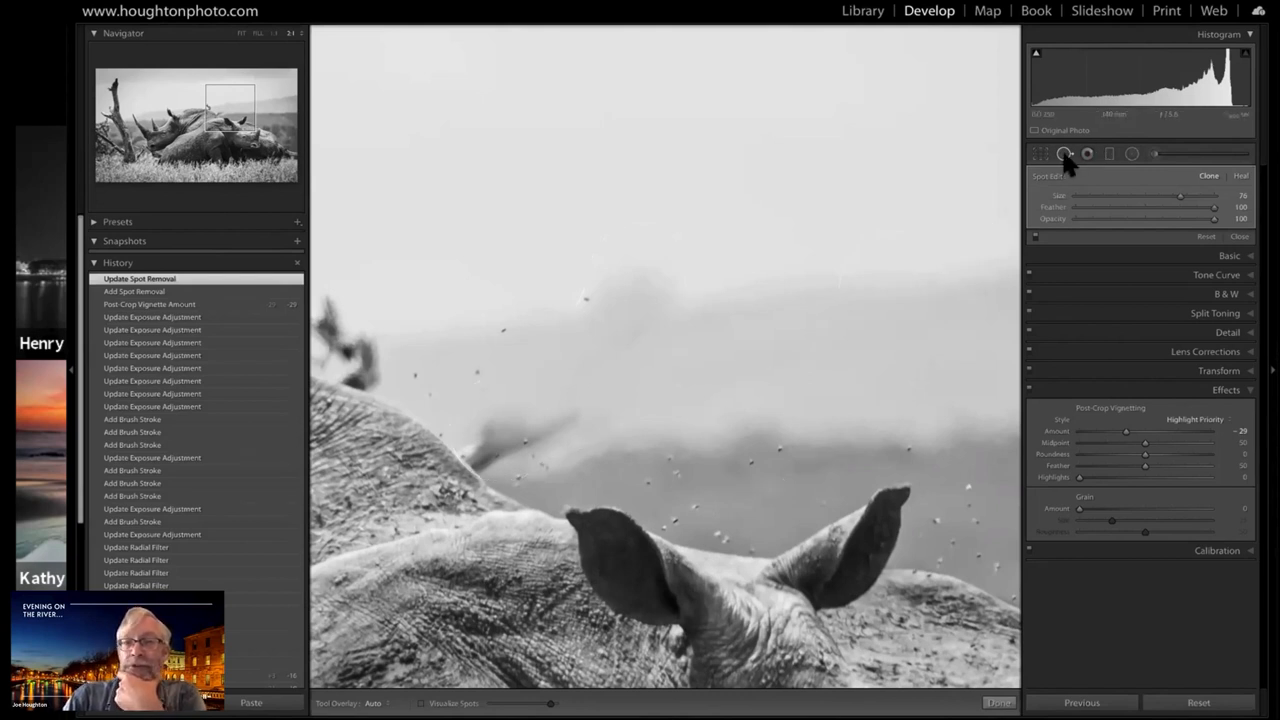
{"action": "left_click", "coordinate": [1065, 158]}
{"action": "left_click", "coordinate": [1064, 156]}
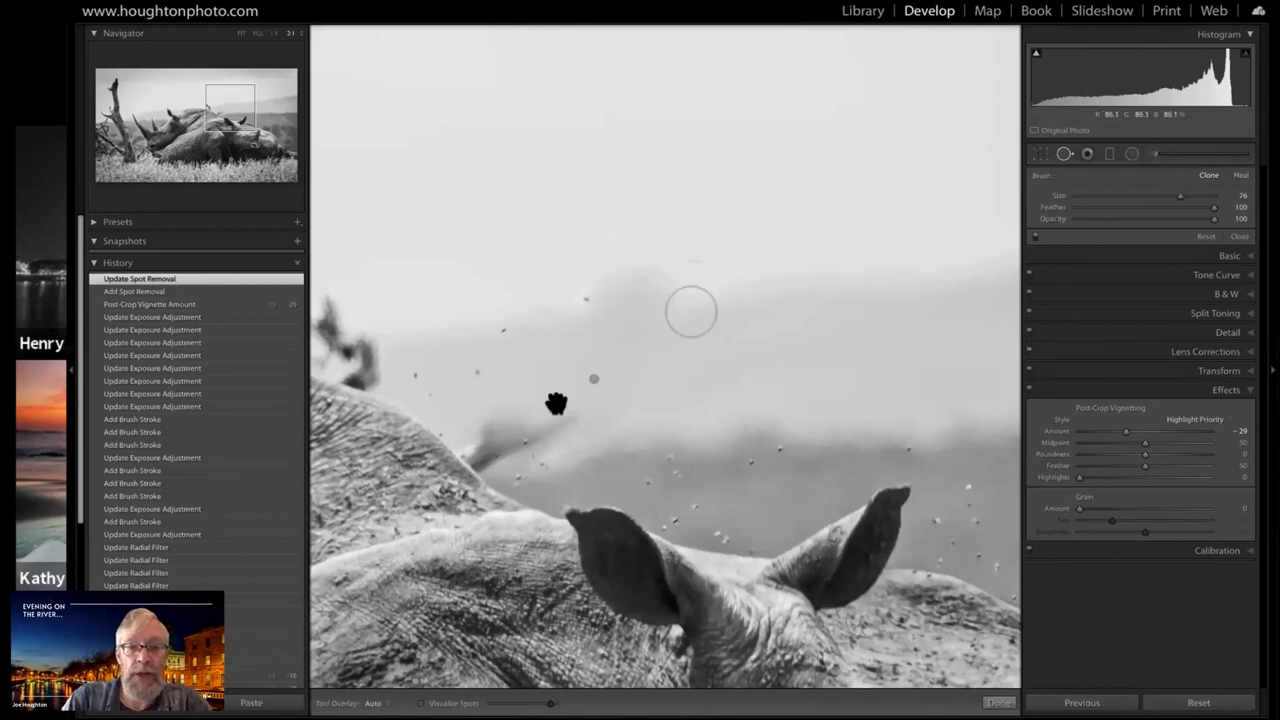
{"action": "left_click_drag", "start_coordinate": [480, 443], "coordinate": [636, 280]}
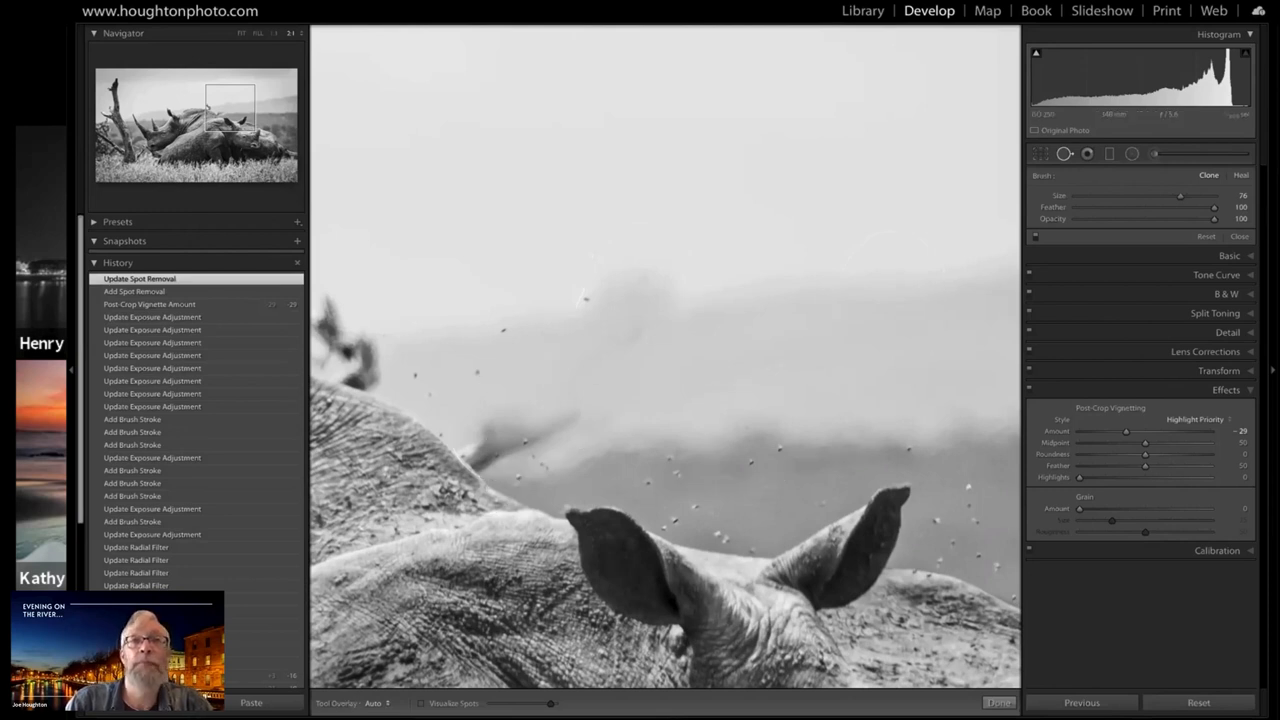
{"action": "left_click", "coordinate": [375, 703]}
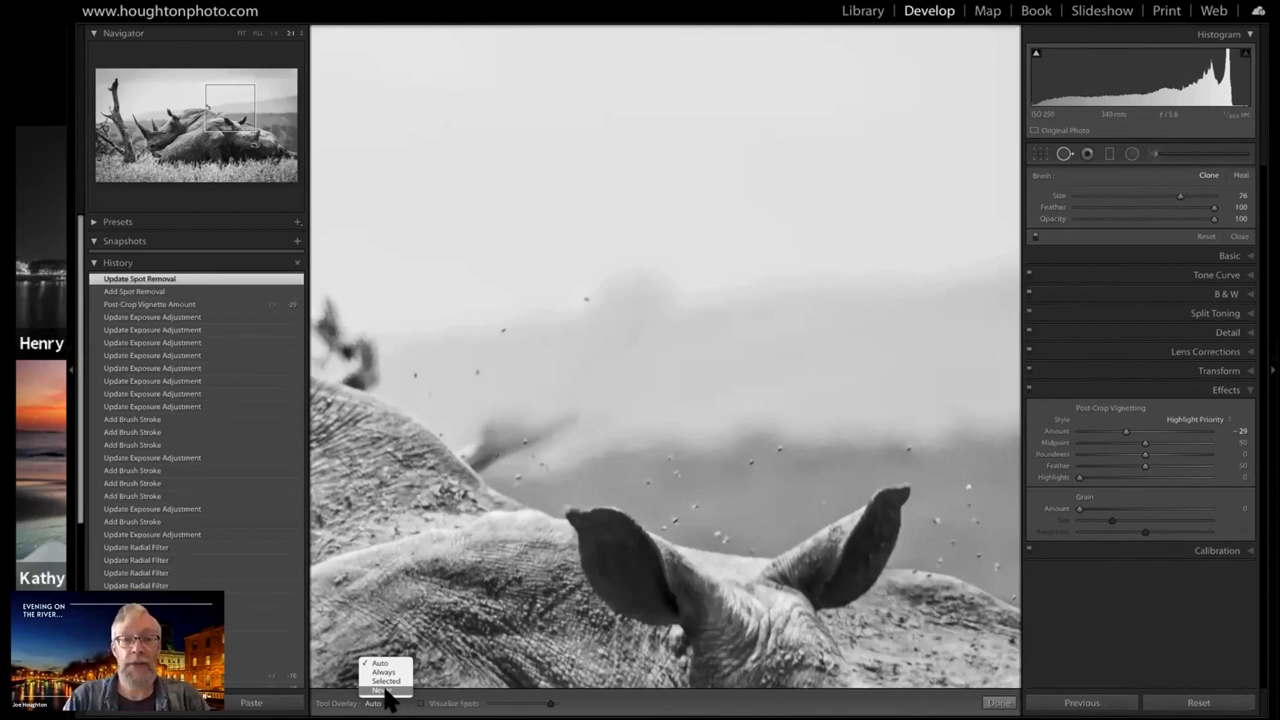
{"action": "left_click", "coordinate": [385, 690]}
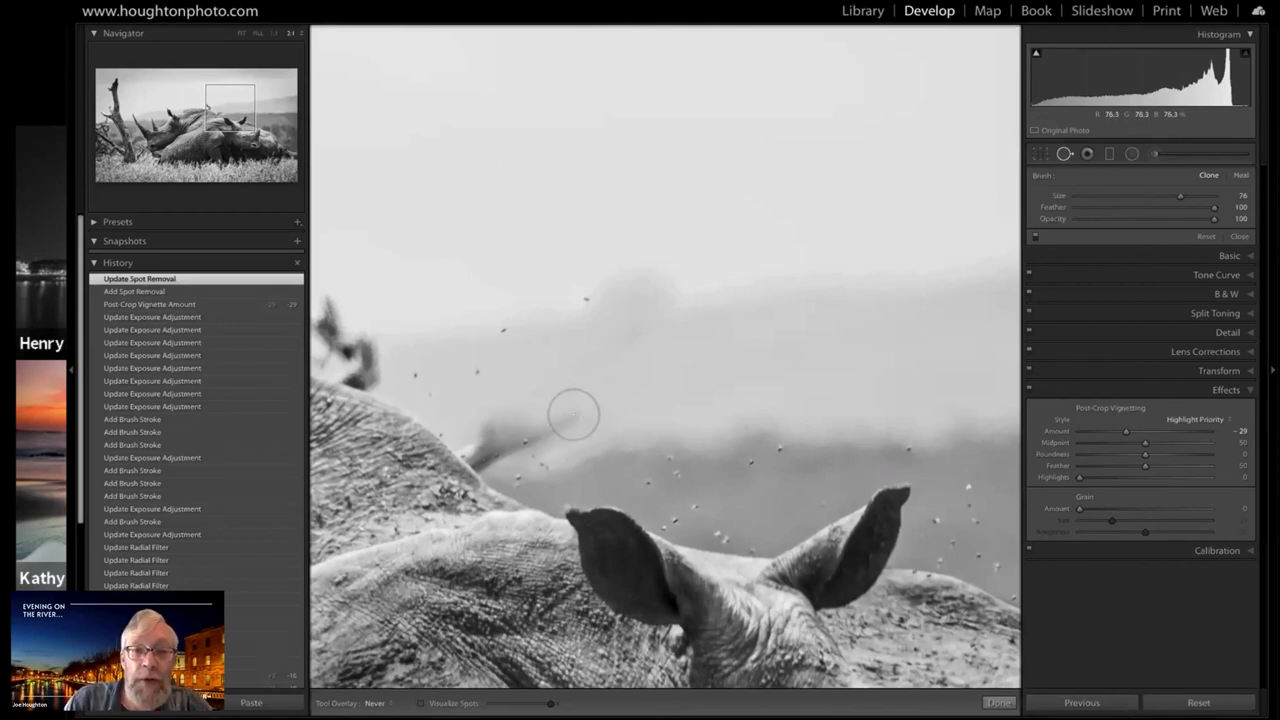
{"action": "left_click_drag", "start_coordinate": [563, 417], "coordinate": [491, 430]}
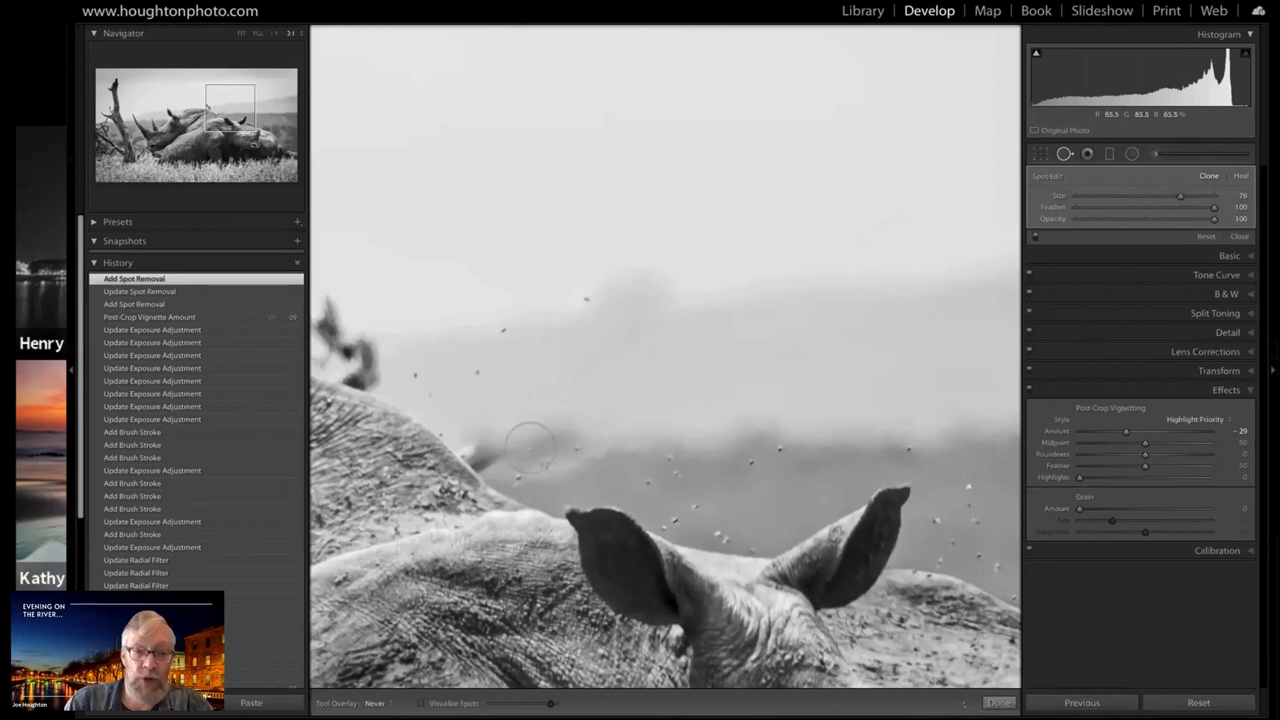
Switch Tool Overlay to Auto to inspect the latest clone's target and source patches, and return it to Never
{"action": "left_click", "coordinate": [387, 700]}
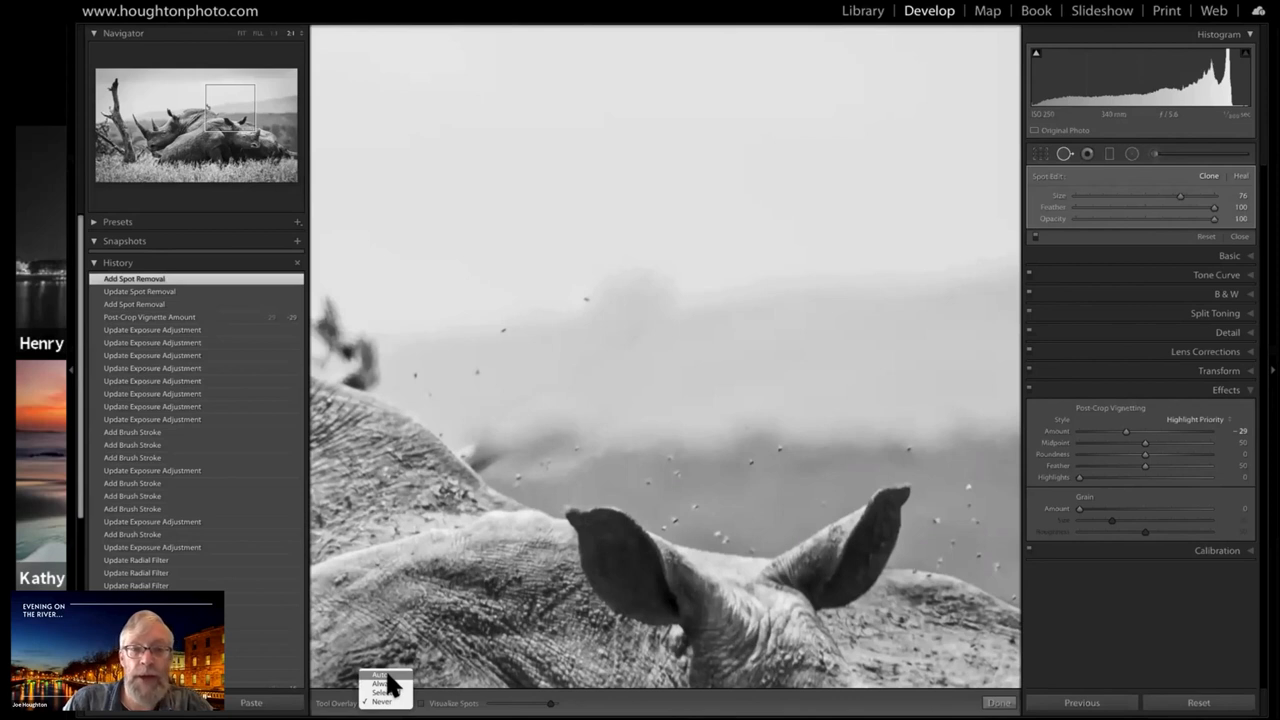
{"action": "left_click", "coordinate": [381, 674]}
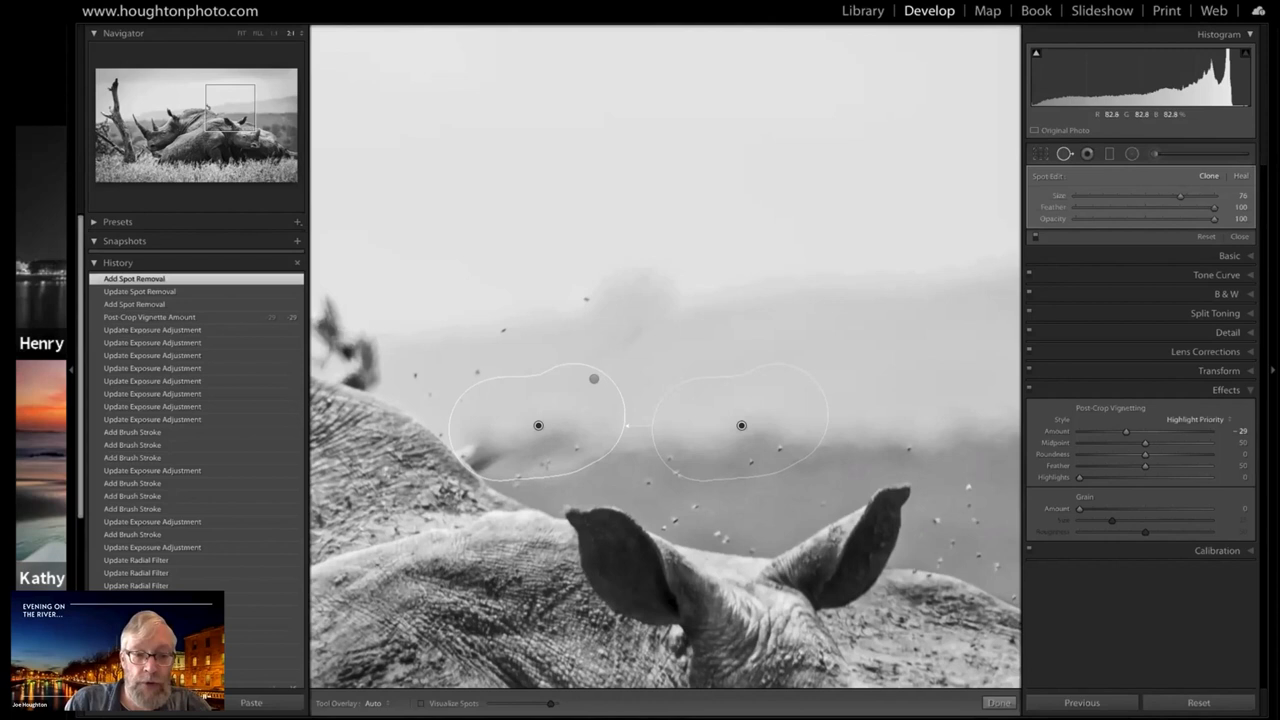
{"action": "left_click", "coordinate": [377, 700]}
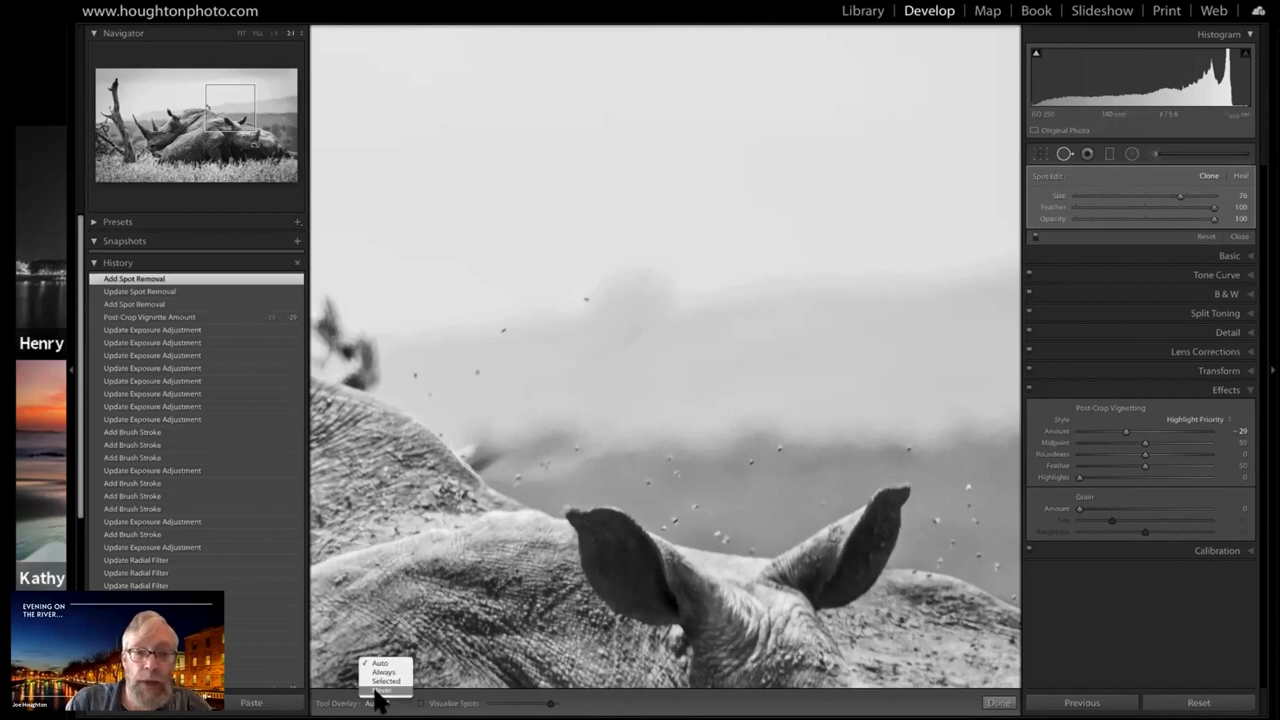
{"action": "left_click", "coordinate": [378, 692]}
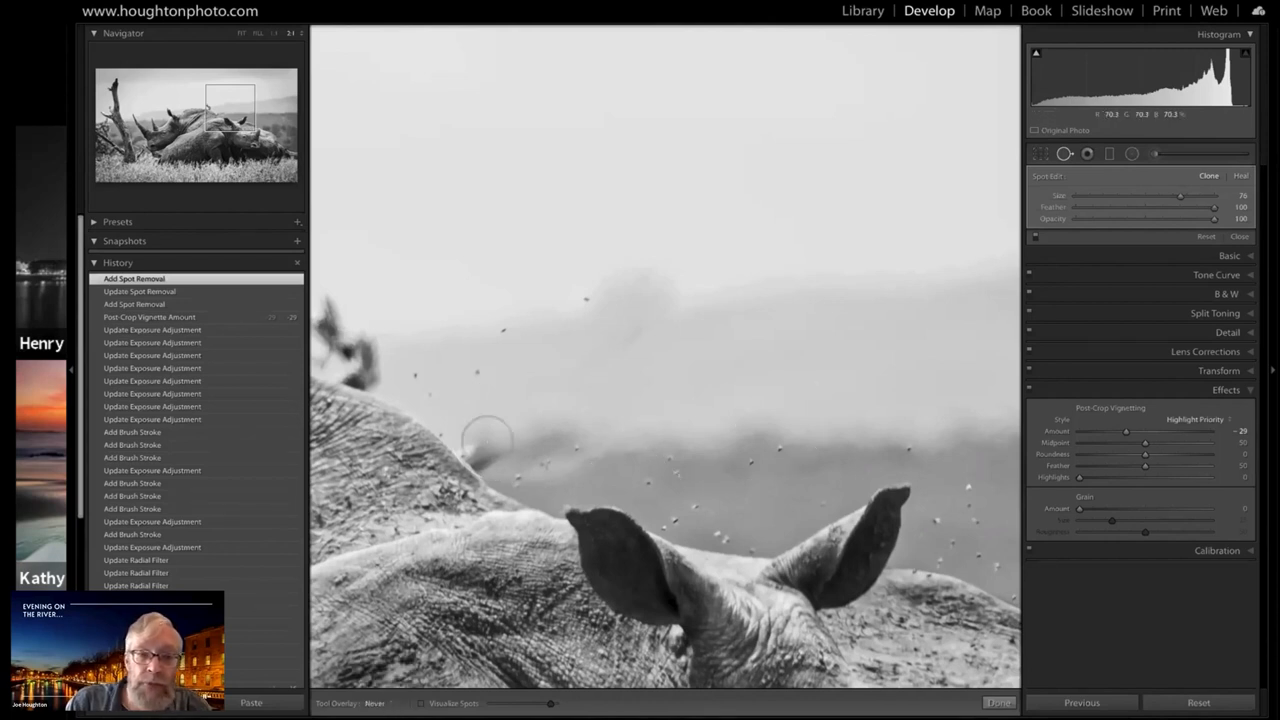
Clone out the last dark branch stub at the edge of the rear rhino's back with a Size 40 brush
{"action": "scroll", "coordinate": [487, 441], "scroll_direction": "down", "scroll_amount": 3}
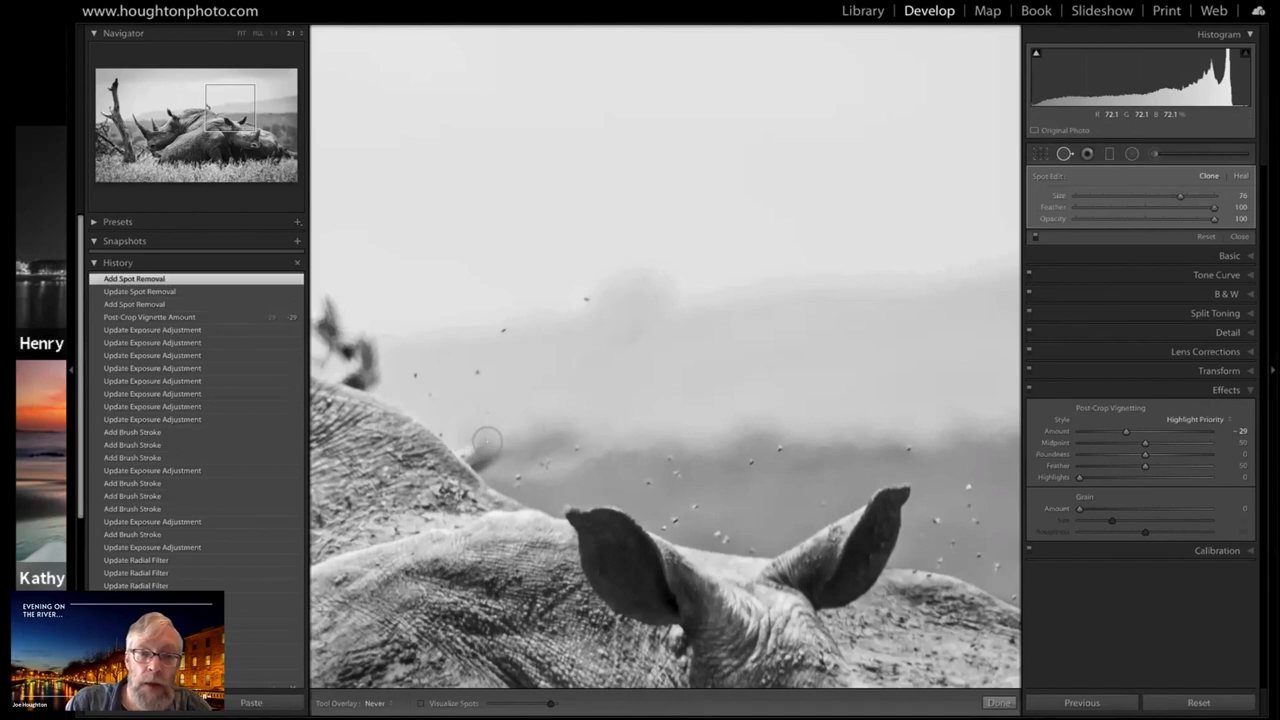
{"action": "scroll", "coordinate": [487, 441], "scroll_direction": "down", "scroll_amount": 2}
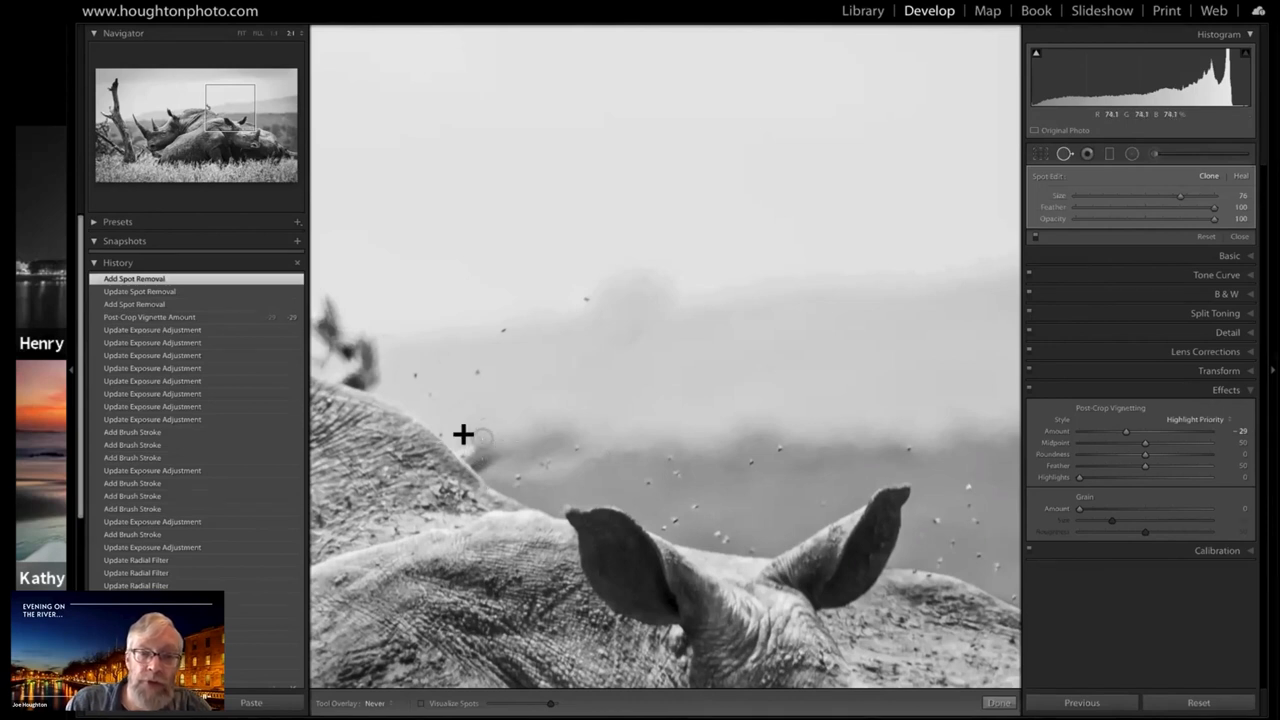
{"action": "left_click_drag", "start_coordinate": [463, 434], "coordinate": [495, 463]}
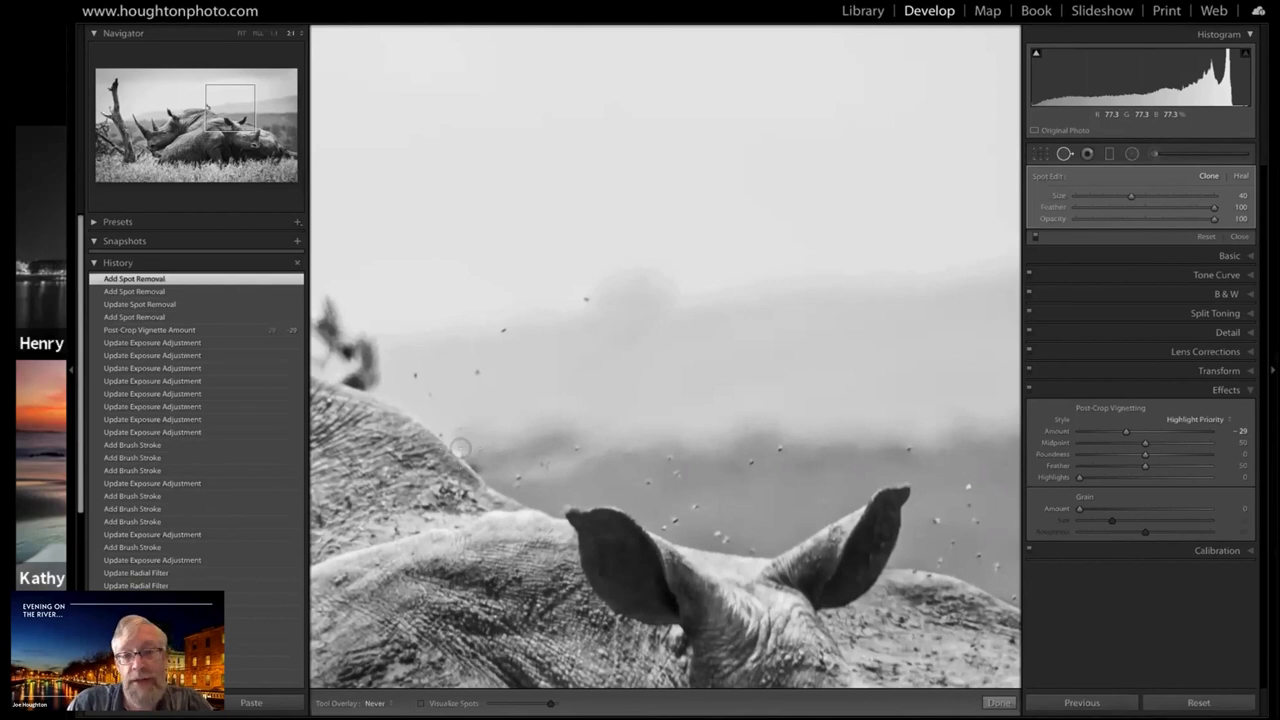
Try another clone stroke along the rear rhino's back edge where the branch met it, and undo that stroke
{"action": "left_click_drag", "start_coordinate": [460, 448], "coordinate": [473, 457]}
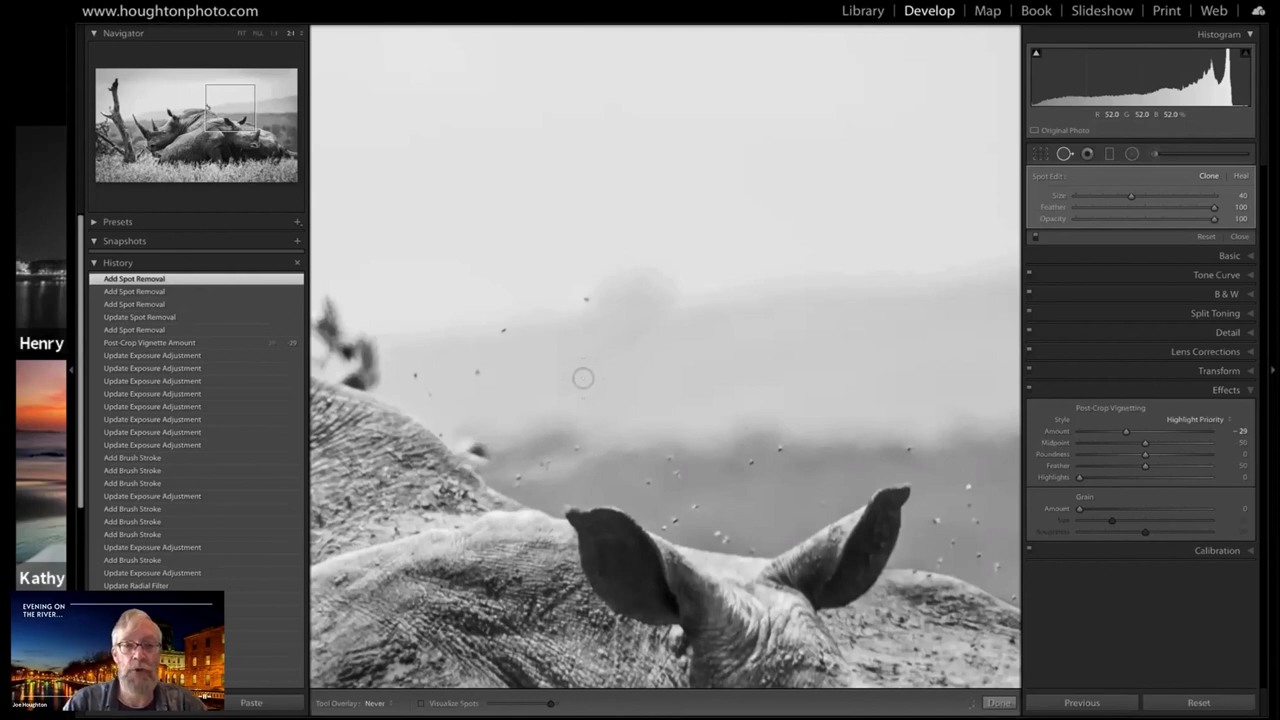
{"action": "key", "text": "ctrl+z"}
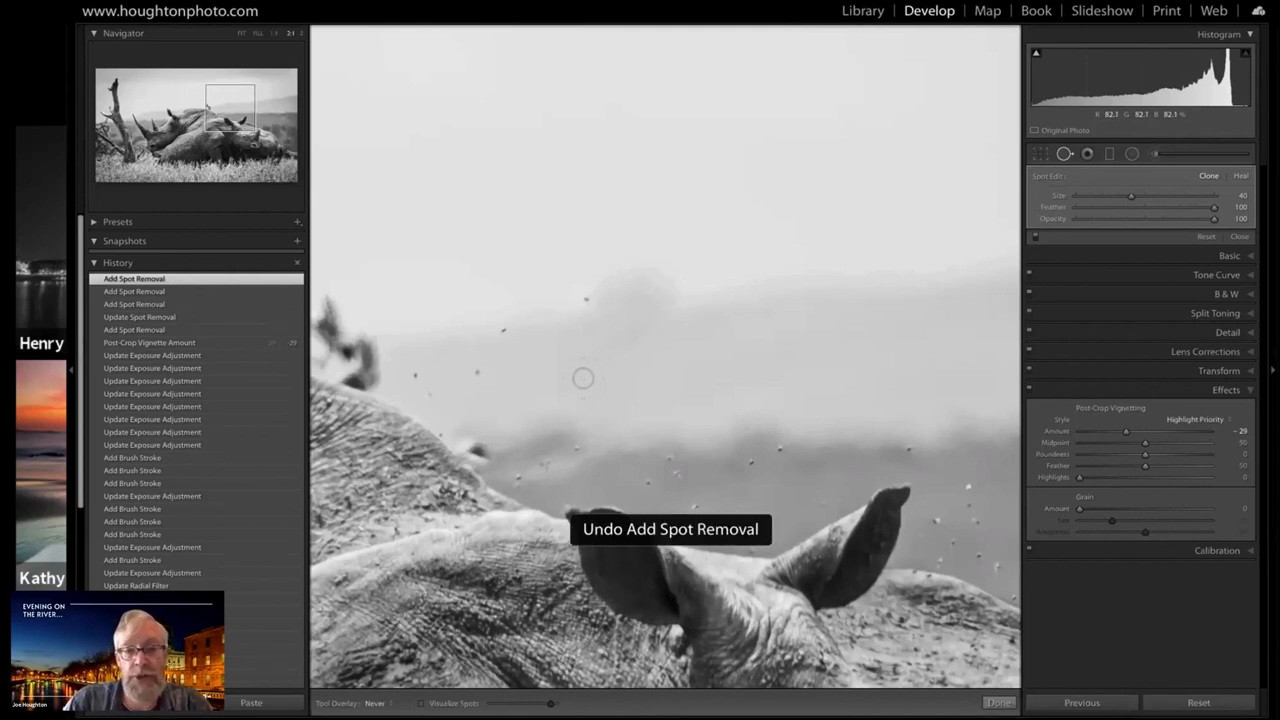
{"action": "key", "text": "ctrl+z"}
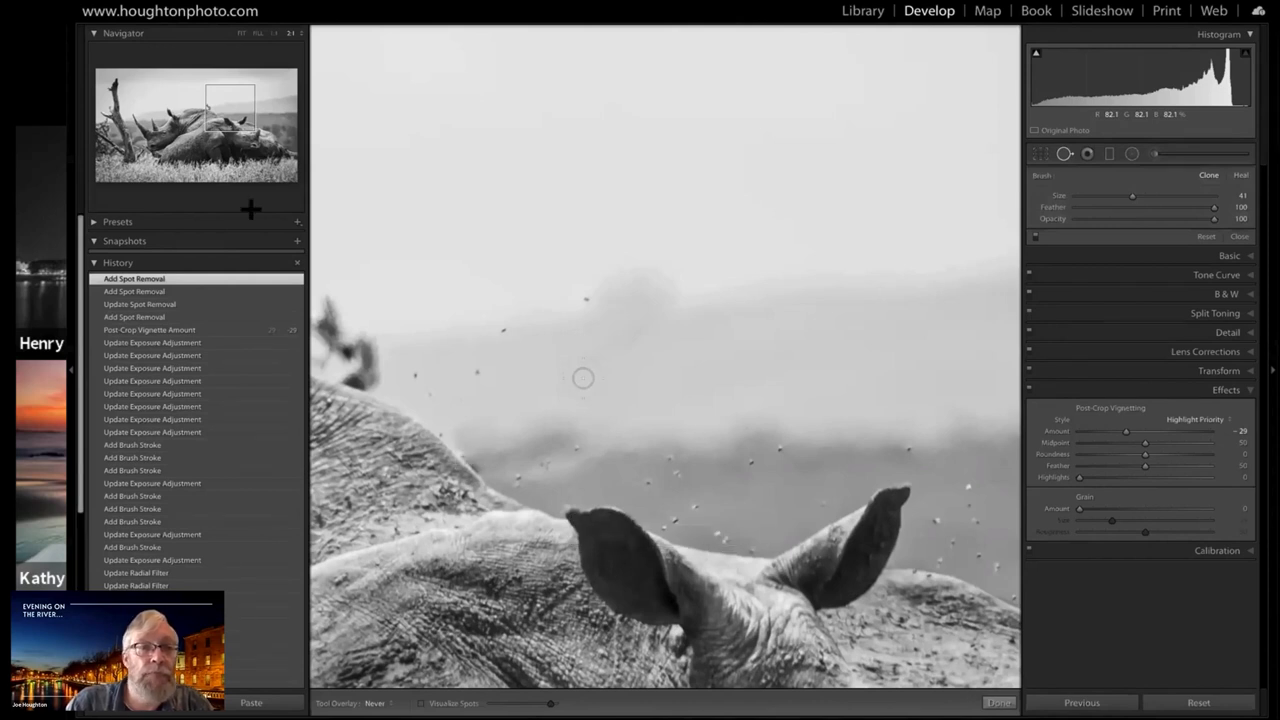
Enlarge the clone brush to about Size 70 and clone clear sky over the upper tip of the remaining branch above the rear rhino's back
{"action": "left_click", "coordinate": [214, 114]}
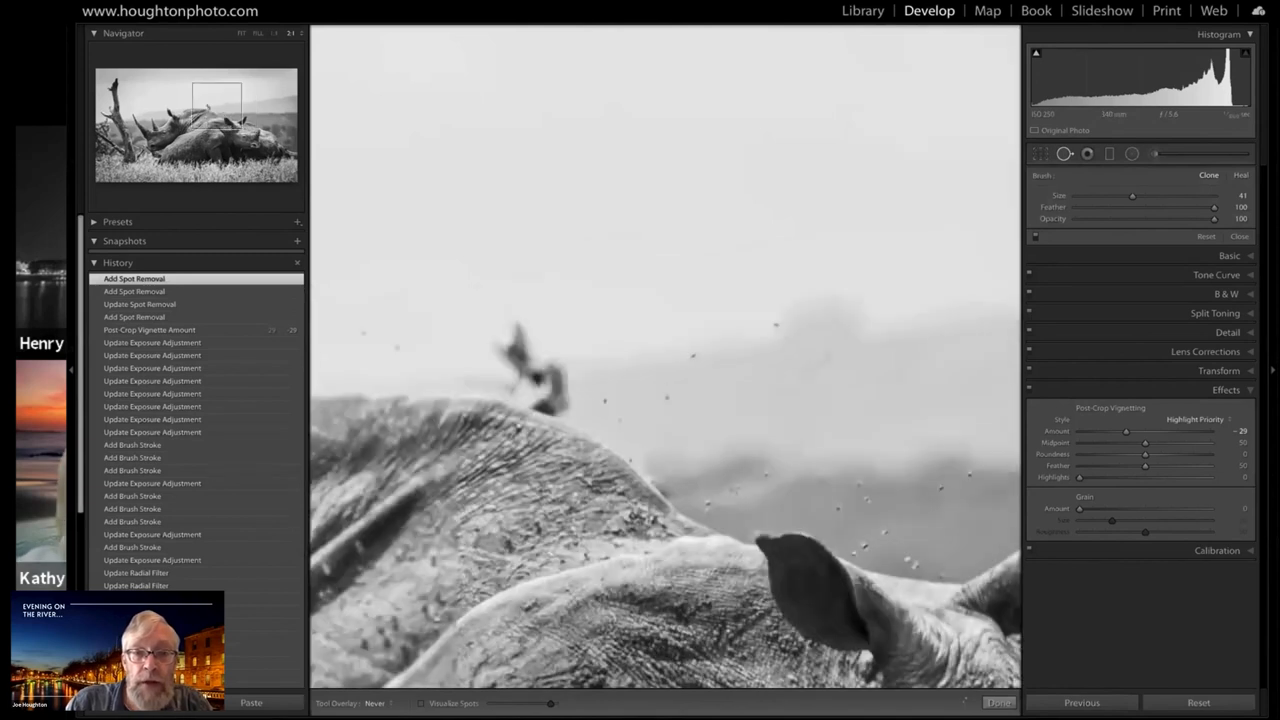
{"action": "left_click_drag", "start_coordinate": [492, 324], "coordinate": [516, 332]}
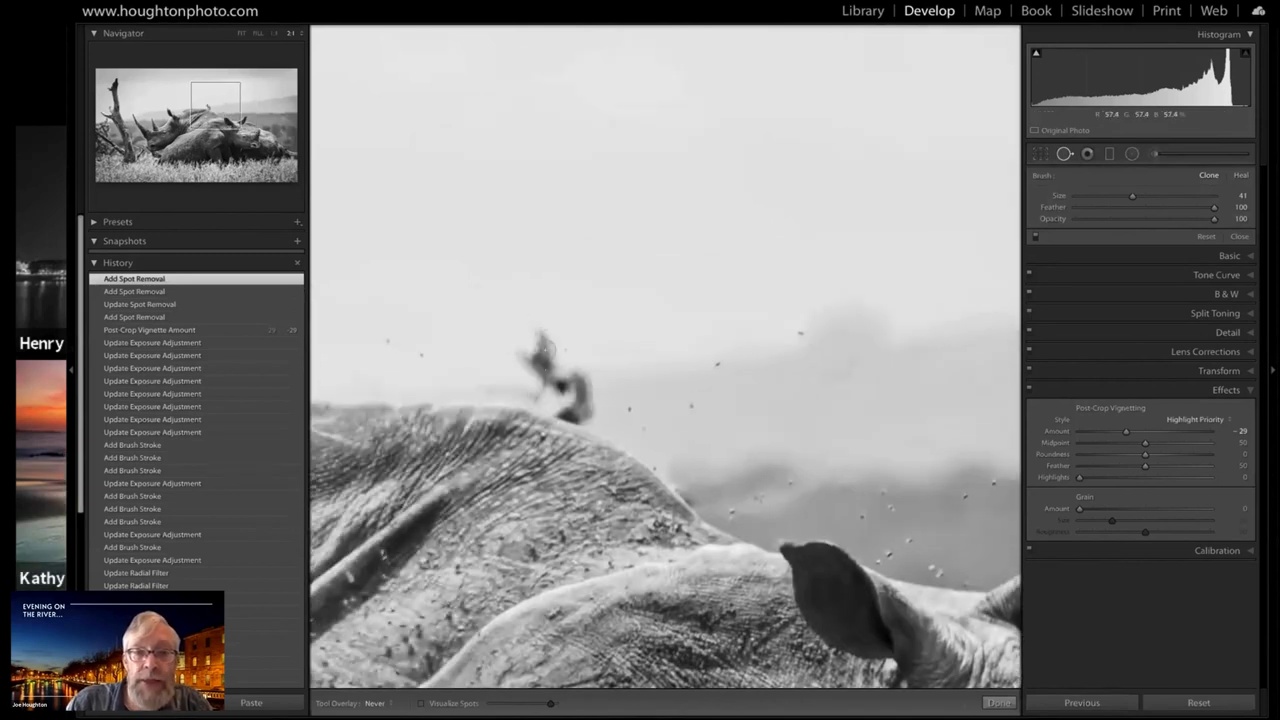
{"action": "scroll", "coordinate": [536, 316], "scroll_direction": "up", "scroll_amount": 3}
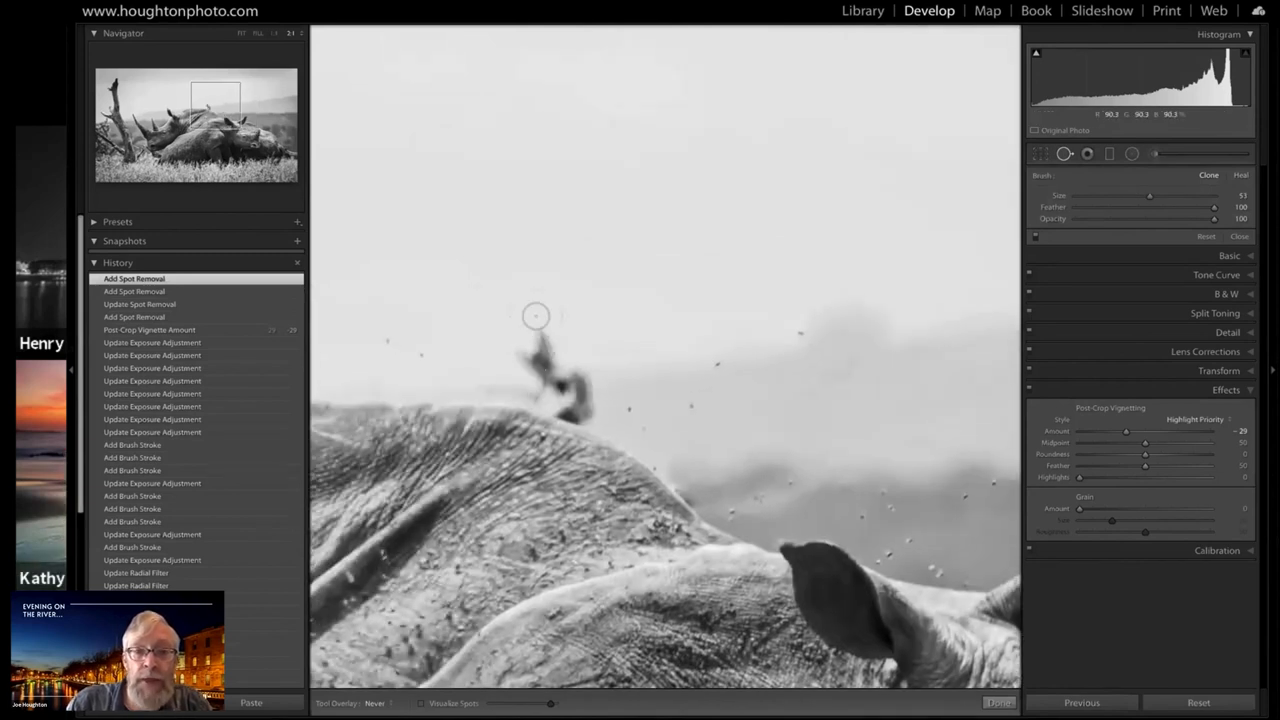
{"action": "scroll", "coordinate": [536, 316], "scroll_direction": "up", "scroll_amount": 4}
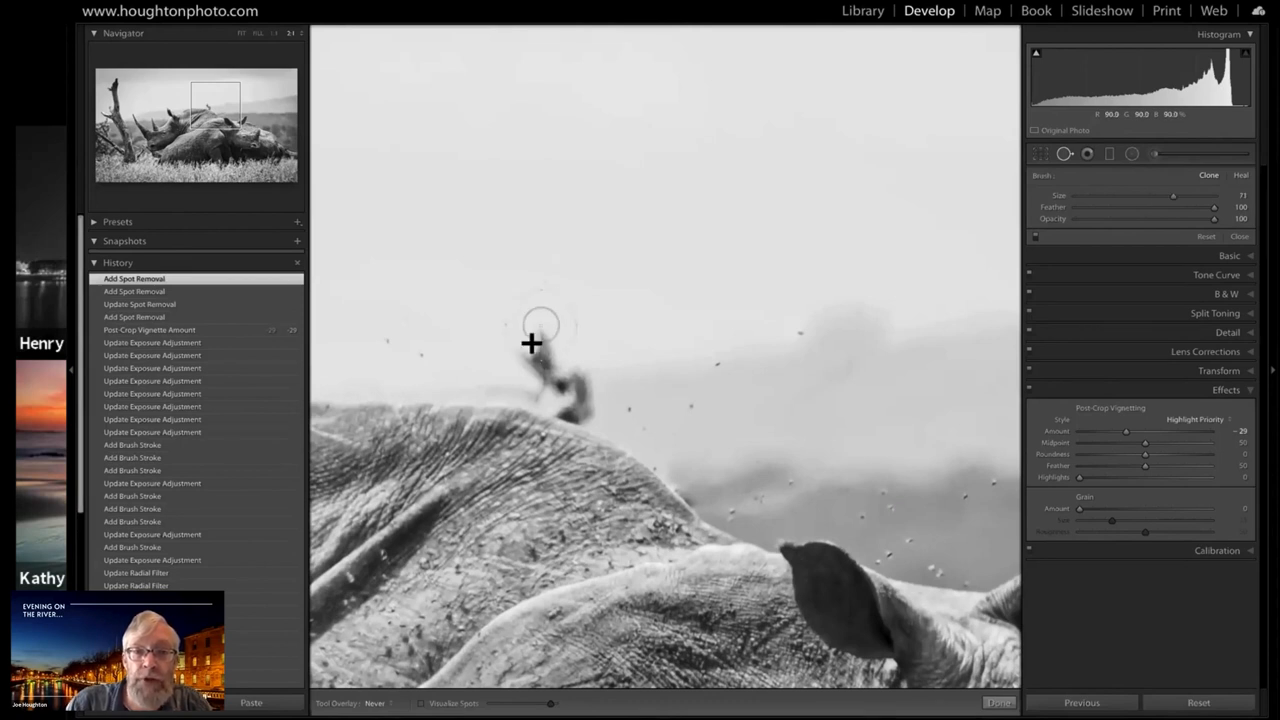
{"action": "left_click_drag", "start_coordinate": [534, 345], "coordinate": [534, 343]}
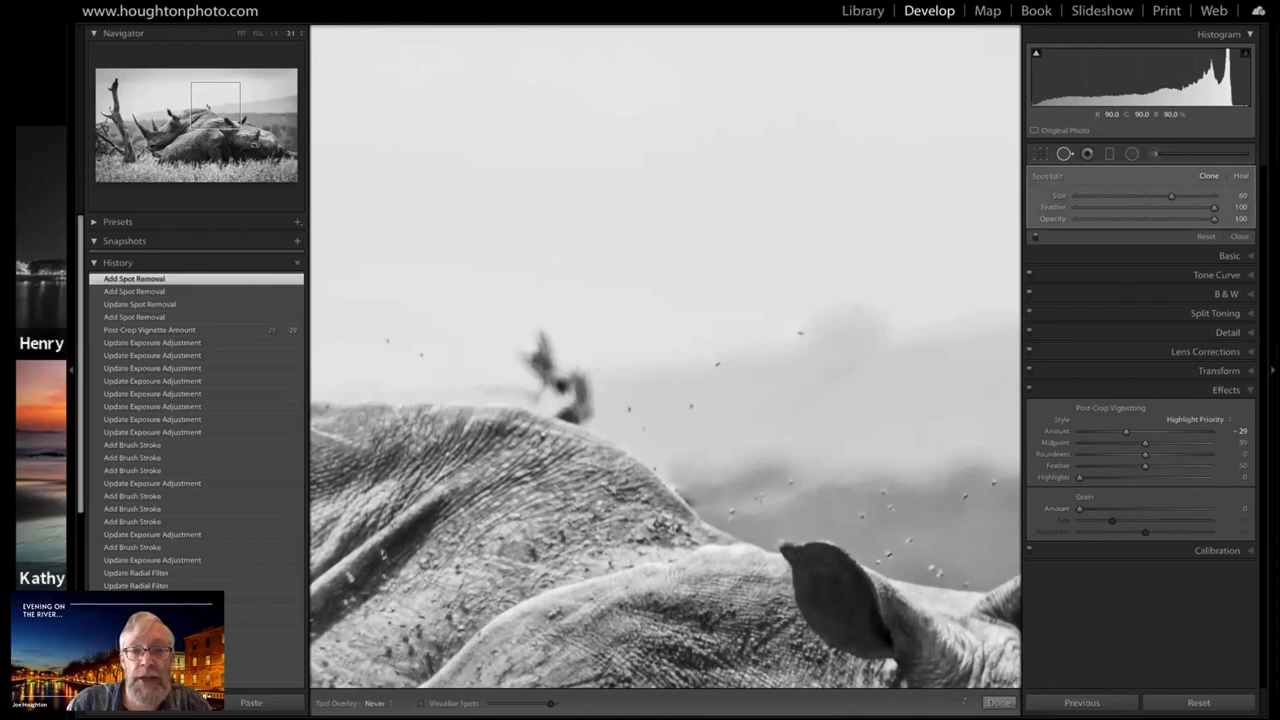
{"action": "left_click", "coordinate": [574, 234]}
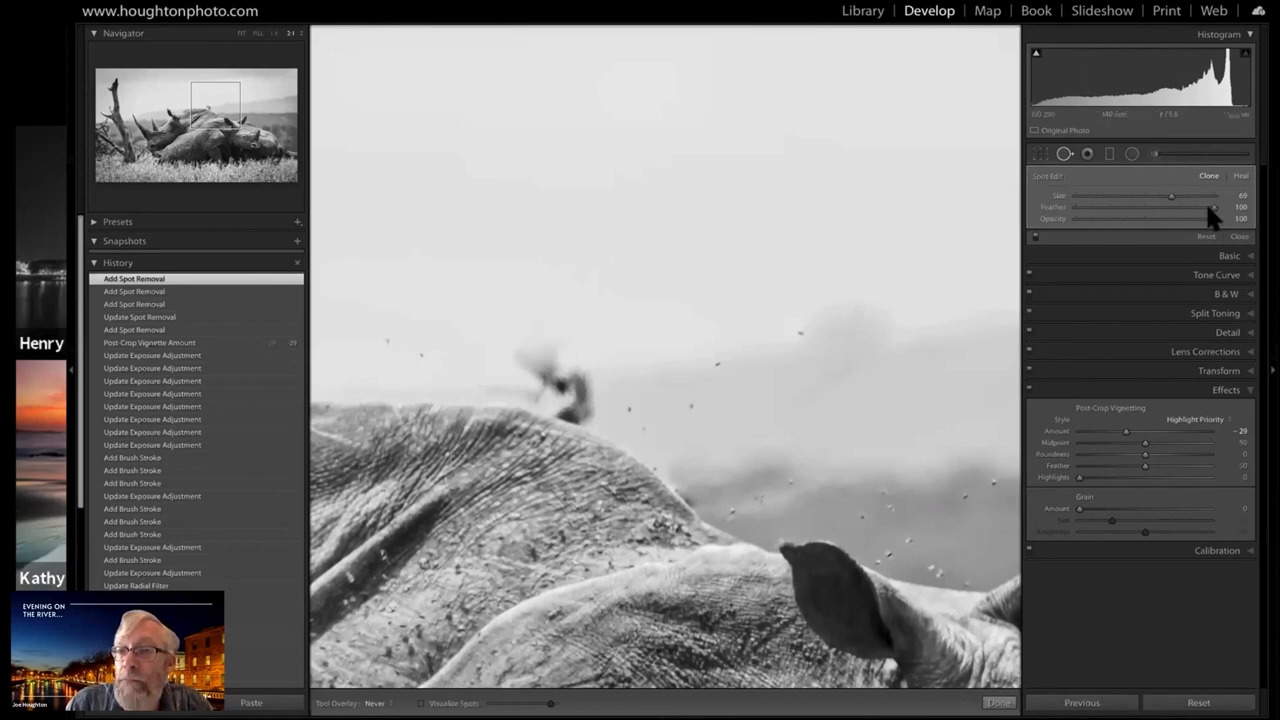
Set the clone's Feather to 56 and clone out the rest of the branch visible above the rear rhino's back
{"action": "left_click", "coordinate": [1150, 207]}
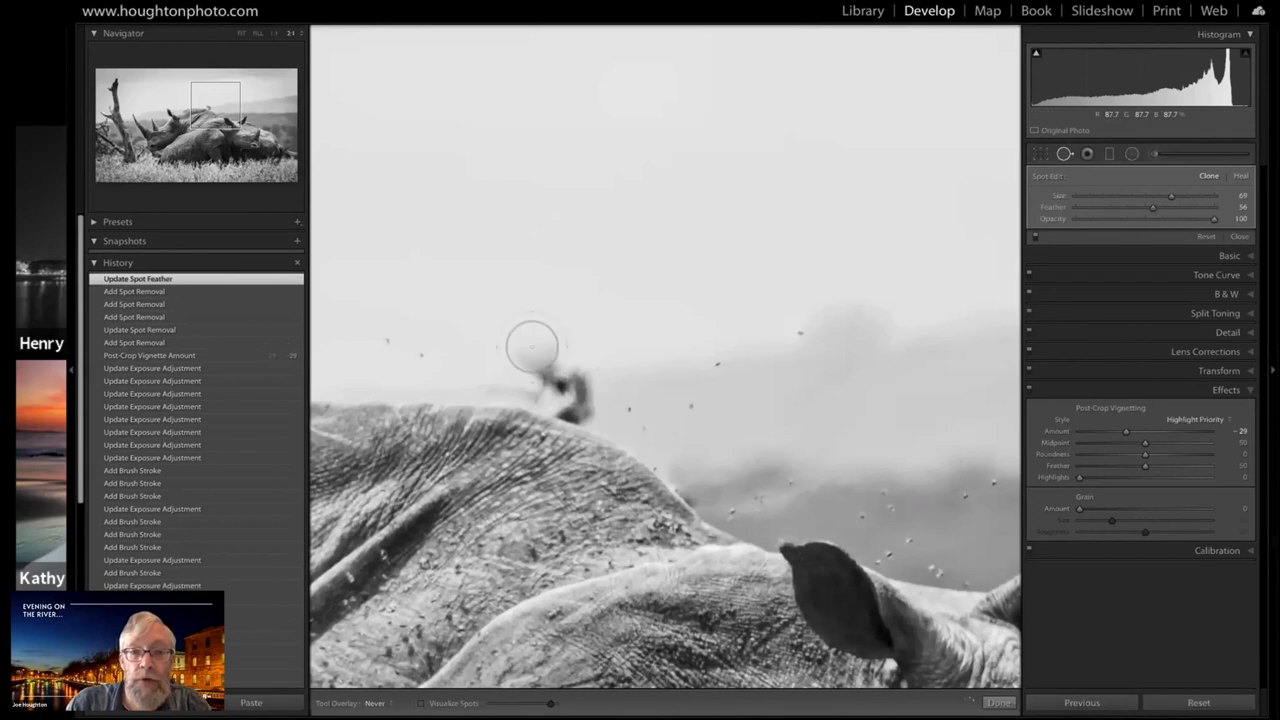
{"action": "left_click_drag", "start_coordinate": [530, 344], "coordinate": [589, 354]}
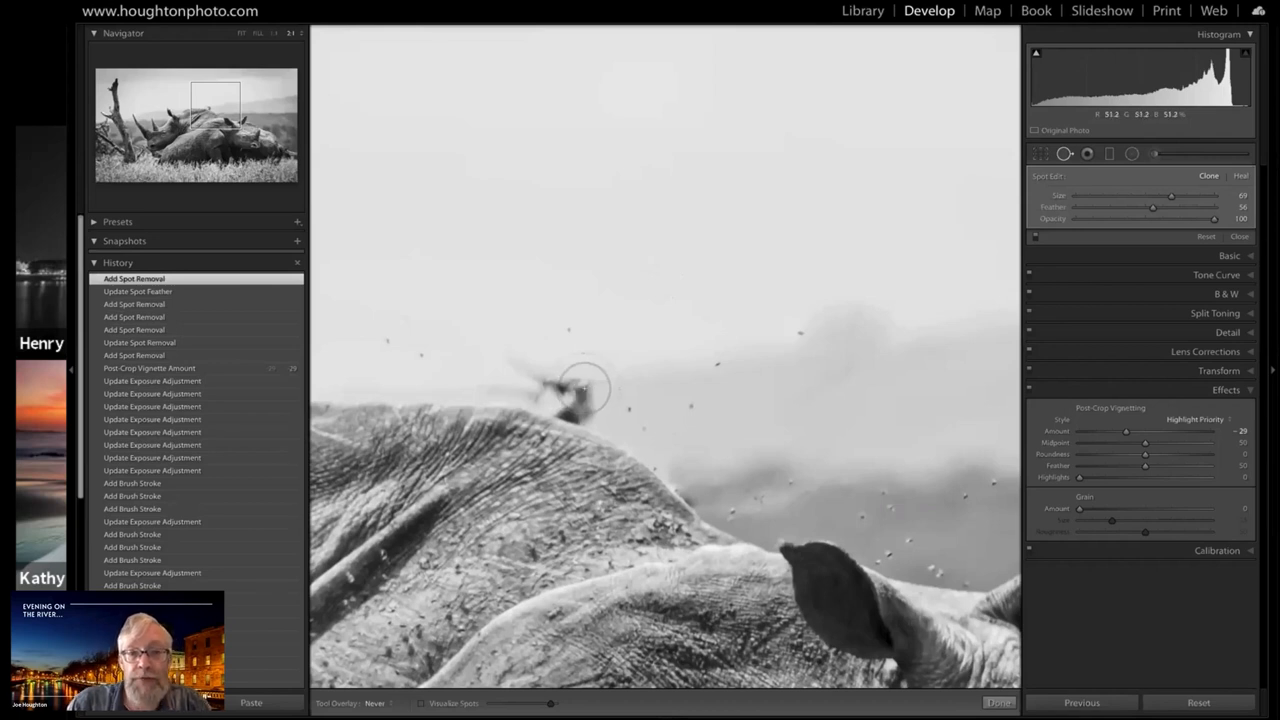
{"action": "left_click", "coordinate": [584, 386]}
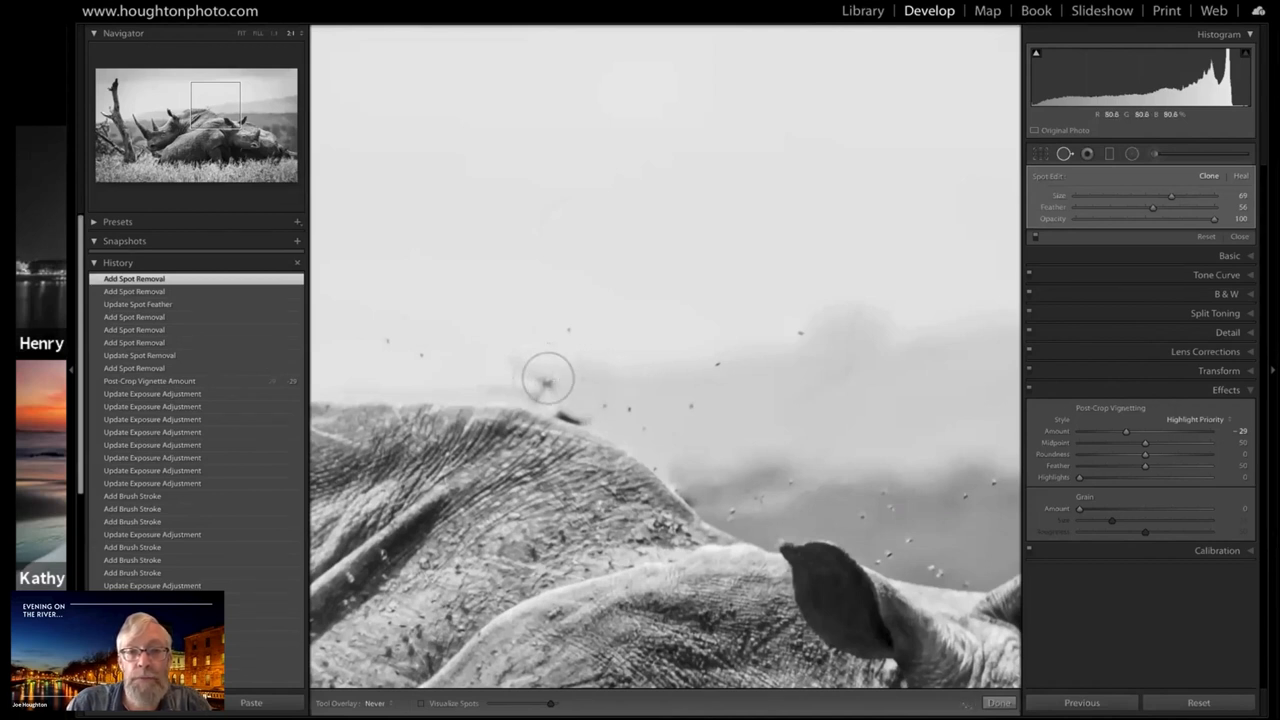
{"action": "left_click", "coordinate": [547, 379]}
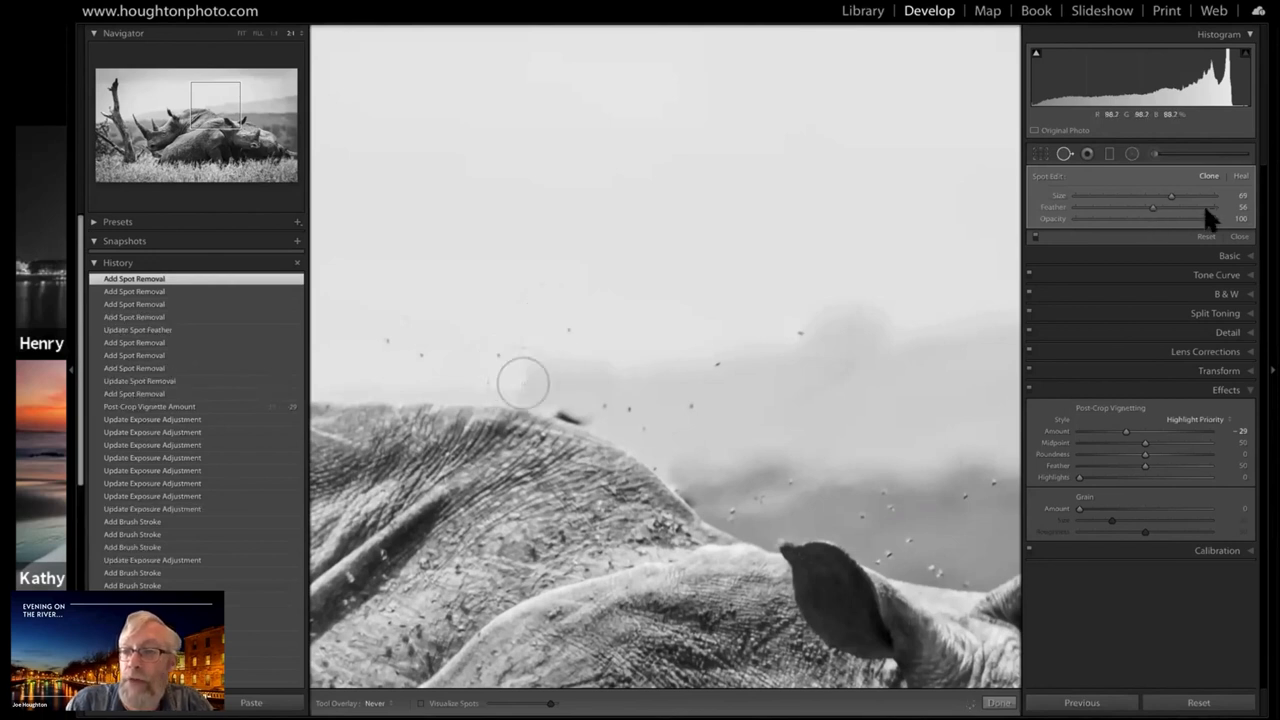
Set the clone's Feather to 100, try another clone over the faint mark above the rhino's back, and undo that clone
{"action": "left_click_drag", "start_coordinate": [1153, 208], "coordinate": [1215, 208]}
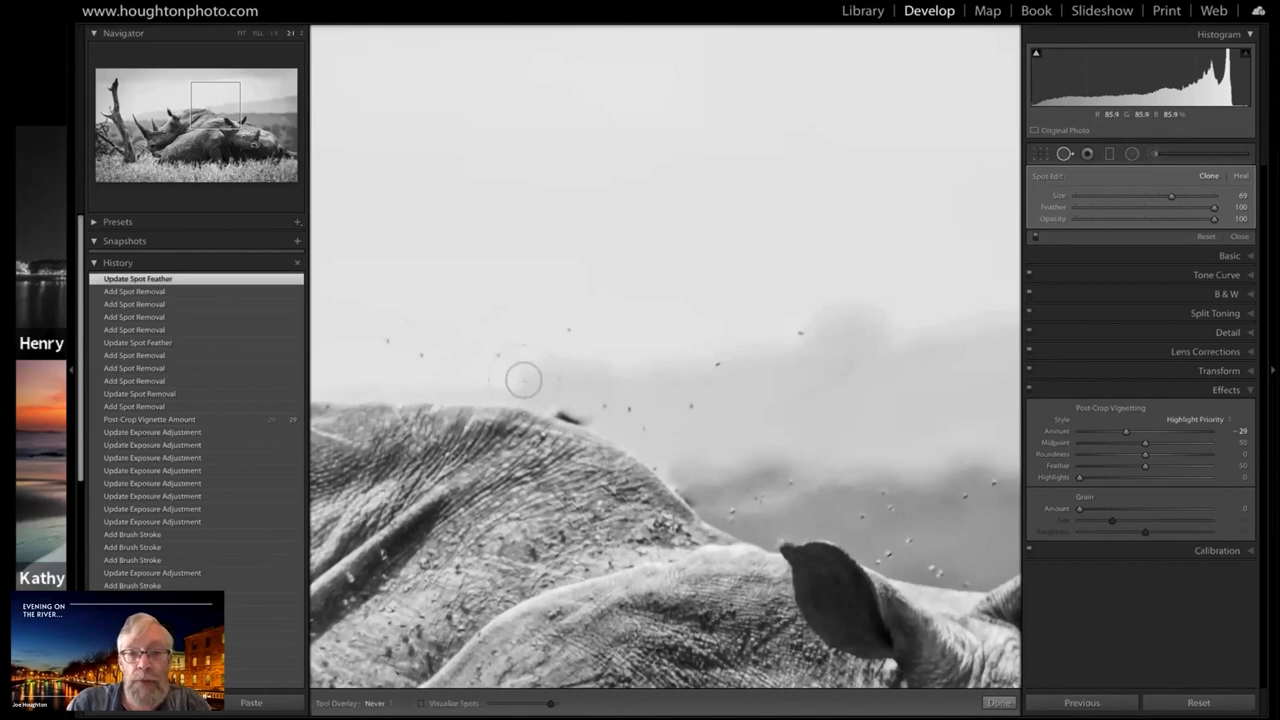
{"action": "left_click", "coordinate": [523, 379]}
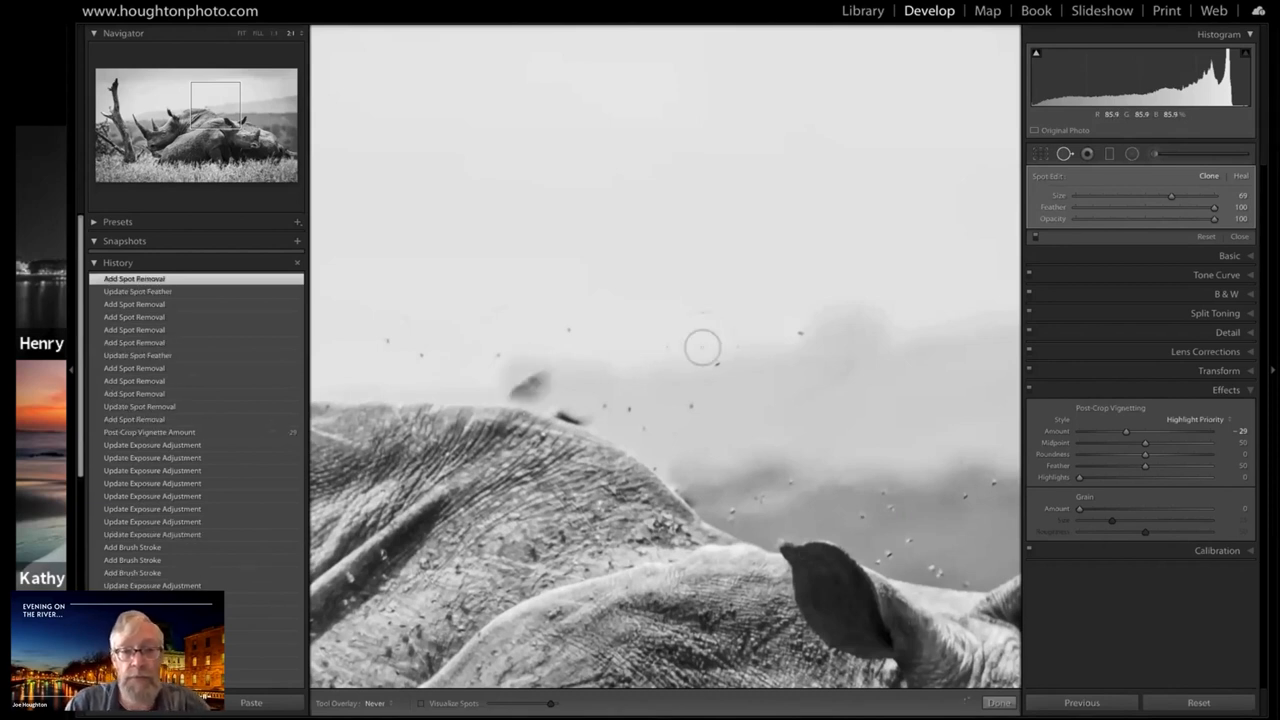
{"action": "key", "text": "ctrl+z"}
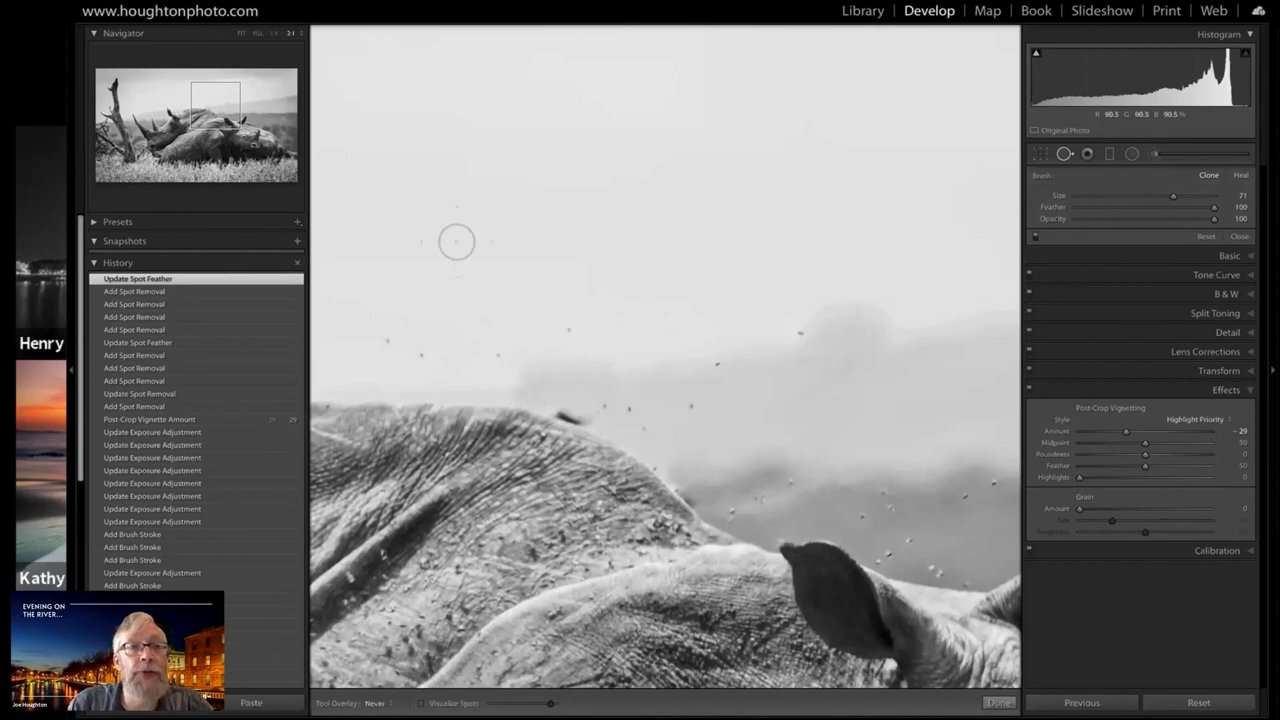
Magnify the dark stub remaining on the edge of the rhino's back and reduce the clone brush to Size 28
{"action": "left_click", "coordinate": [301, 33]}
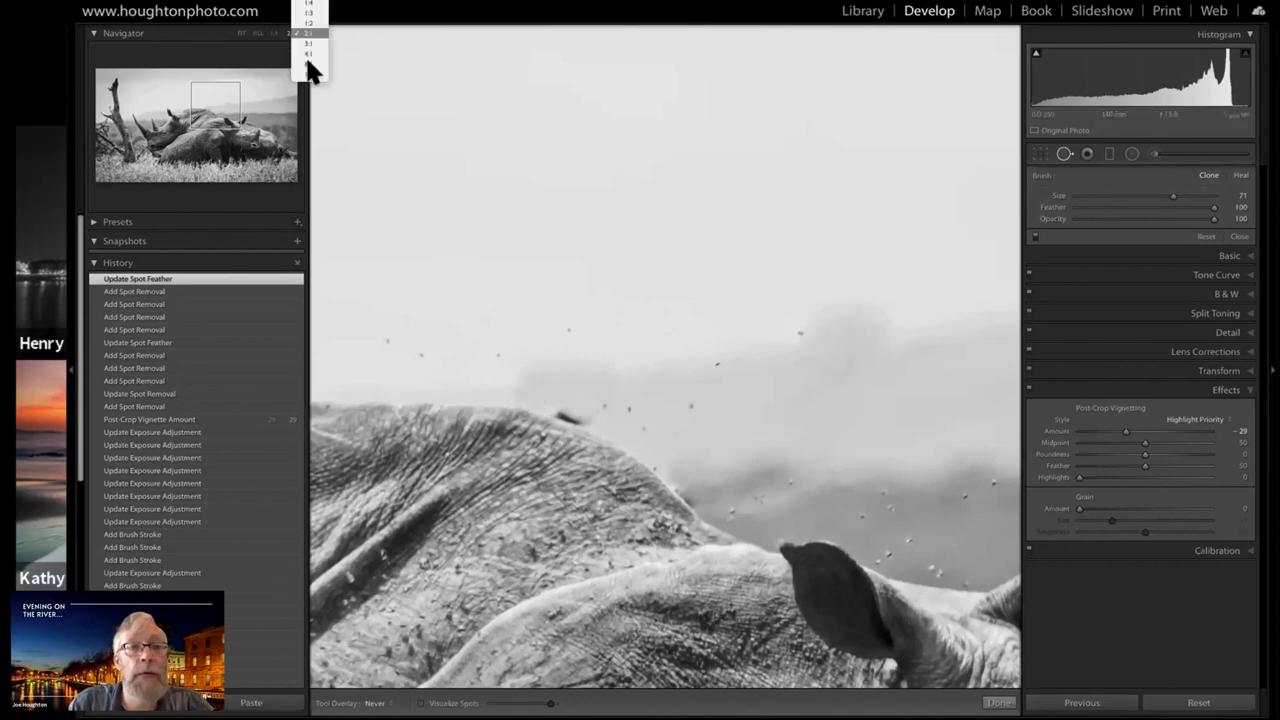
{"action": "left_click", "coordinate": [309, 64]}
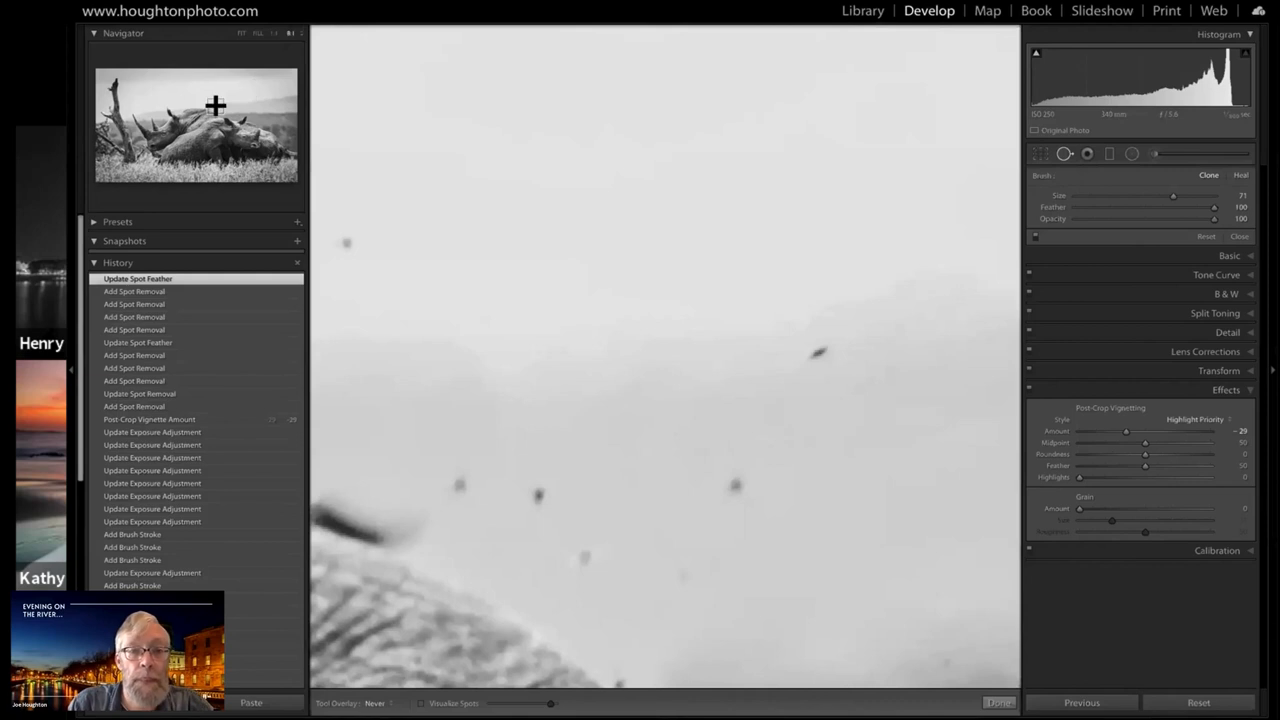
{"action": "left_click_drag", "start_coordinate": [209, 107], "coordinate": [208, 110]}
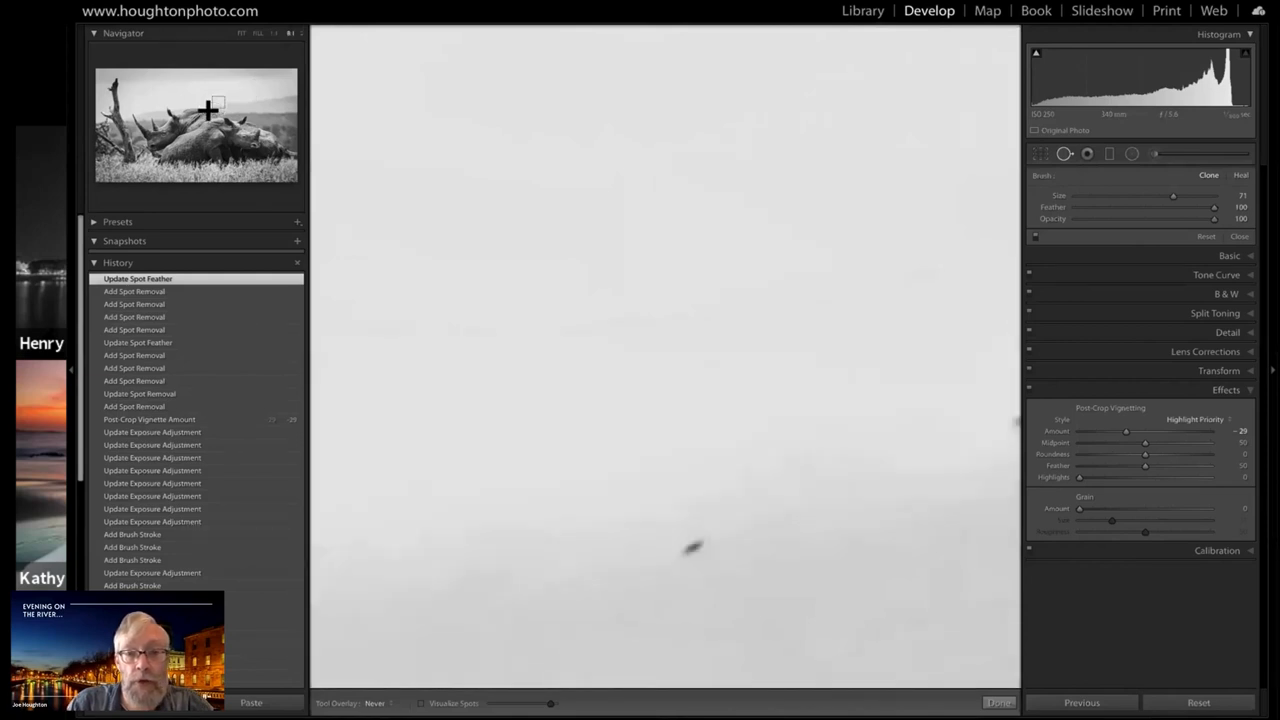
{"action": "left_click", "coordinate": [208, 110]}
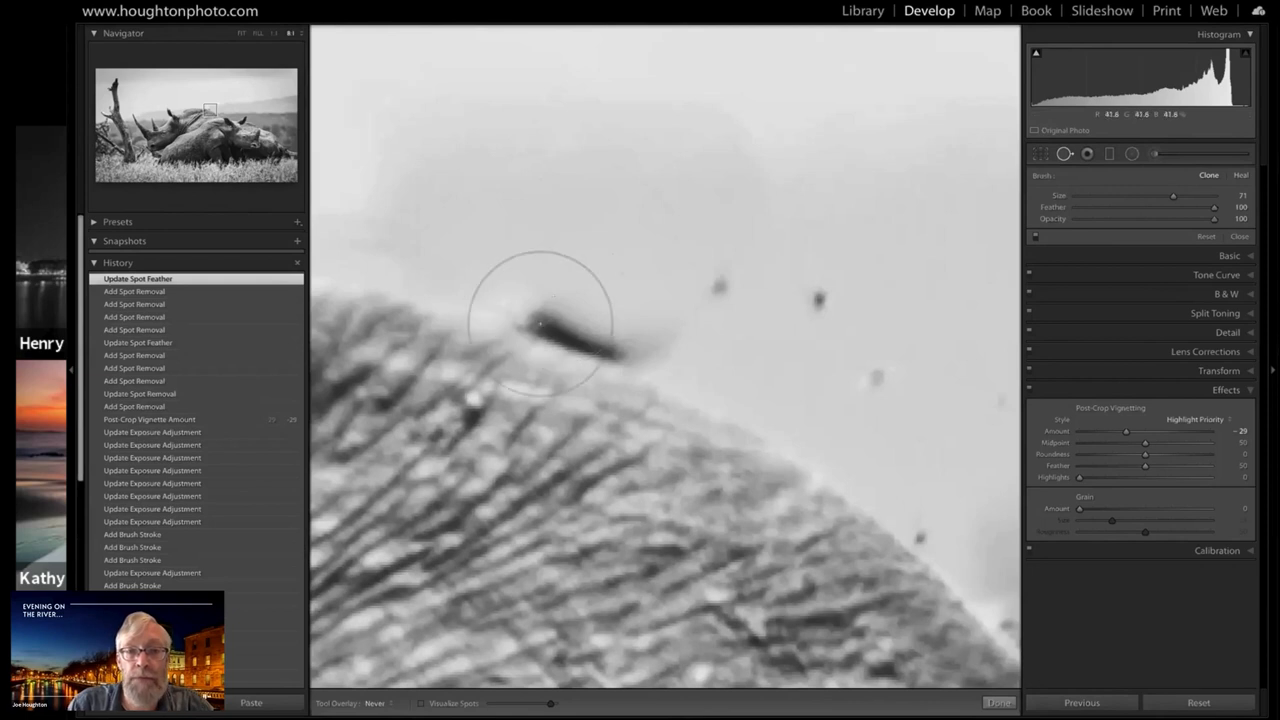
{"action": "scroll", "coordinate": [540, 322], "scroll_direction": "down", "scroll_amount": 2}
{"action": "scroll", "coordinate": [540, 322], "scroll_direction": "down", "scroll_amount": 1}
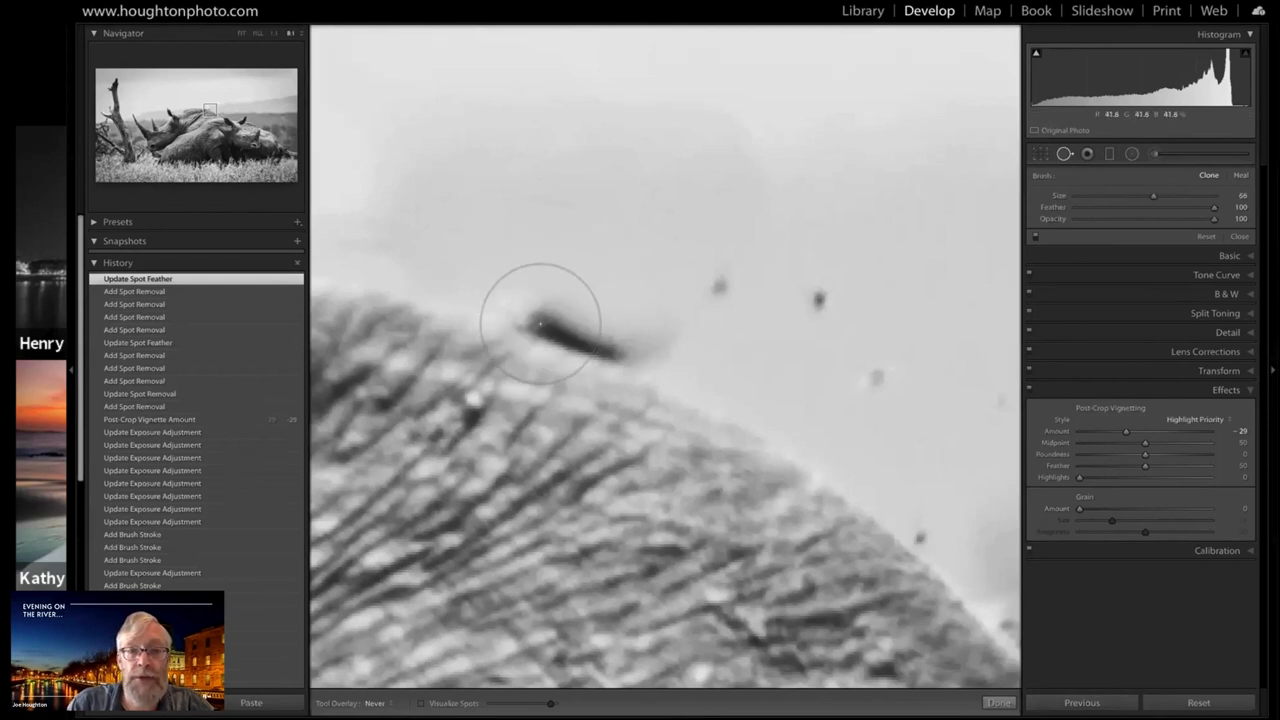
{"action": "scroll", "coordinate": [540, 322], "scroll_direction": "down", "scroll_amount": 4}
{"action": "scroll", "coordinate": [540, 322], "scroll_direction": "down", "scroll_amount": 1}
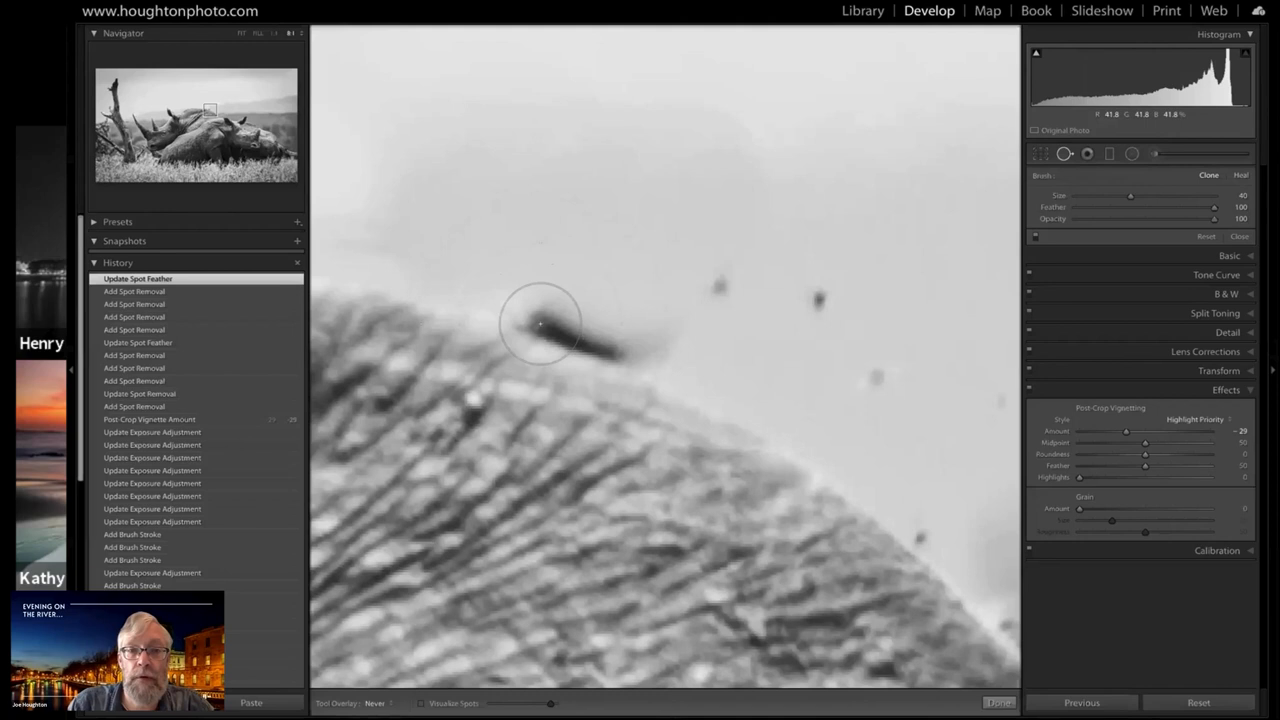
{"action": "scroll", "coordinate": [540, 322], "scroll_direction": "down", "scroll_amount": 2}
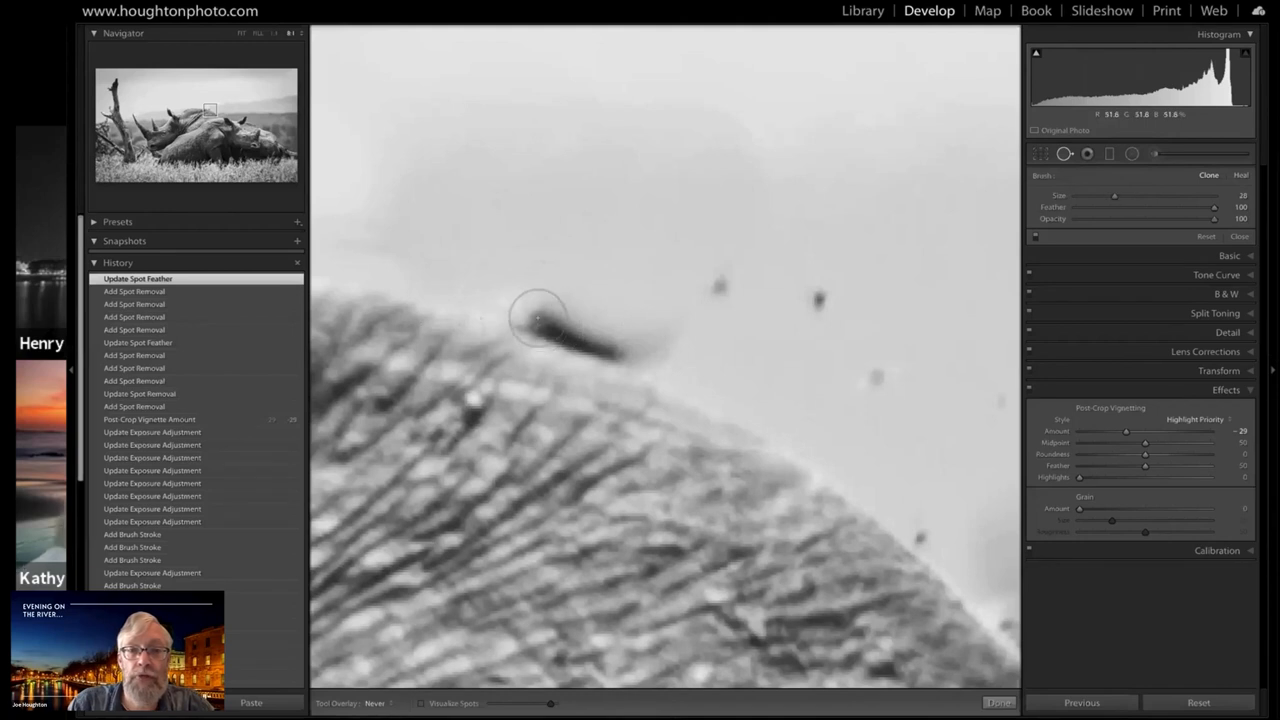
Try cloning adjacent background over the dark stub along the rhino's back edge, and undo the last spot removal
{"action": "left_click_drag", "start_coordinate": [540, 305], "coordinate": [639, 321]}
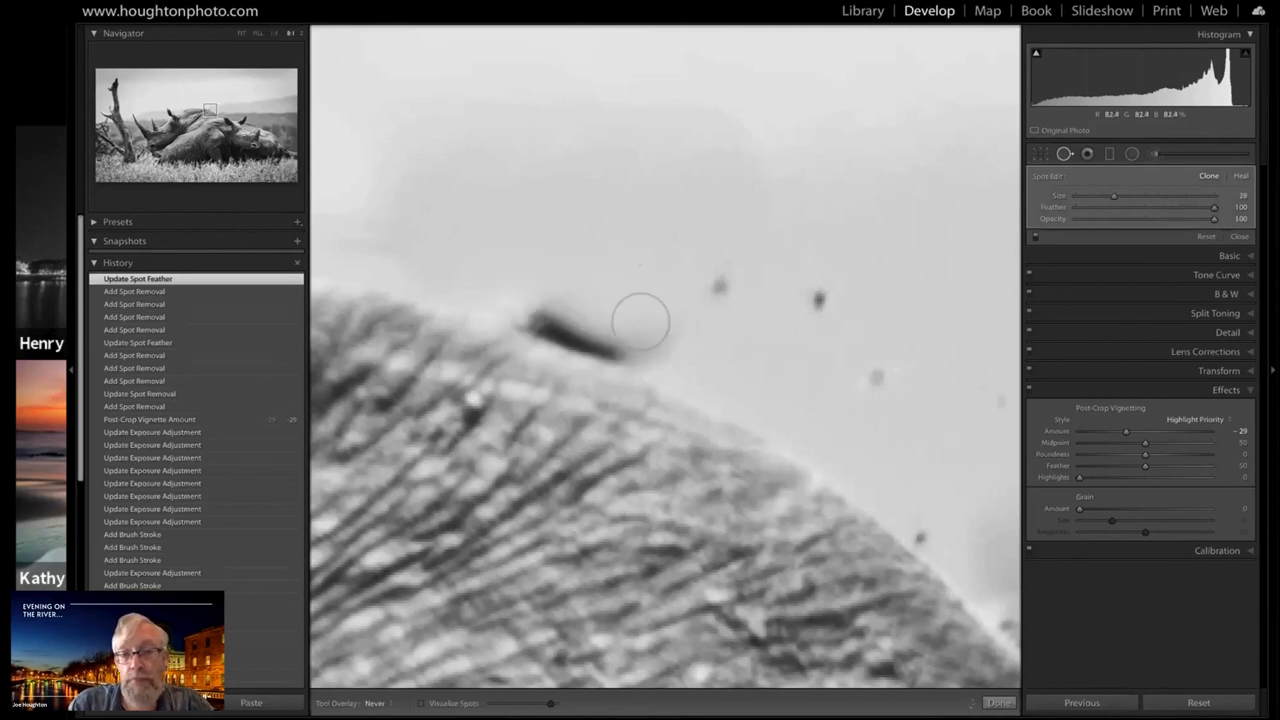
{"action": "left_click", "coordinate": [640, 321]}
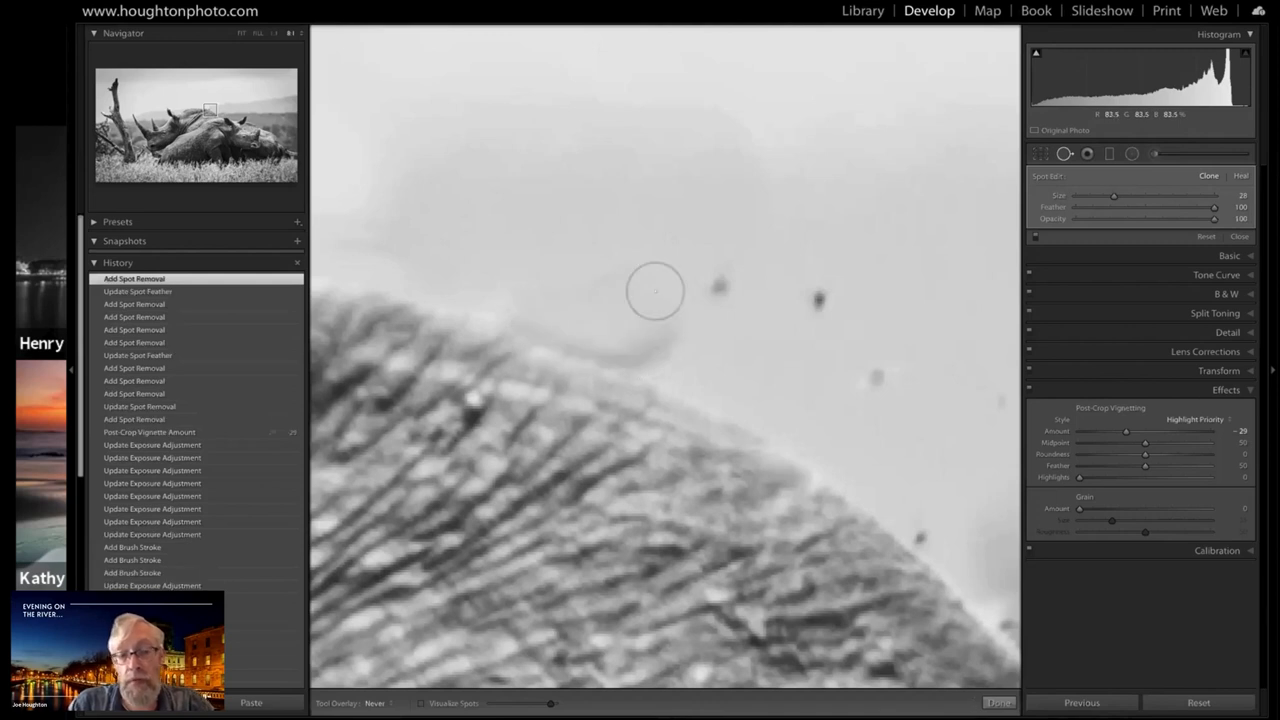
{"action": "key", "text": "ctrl+z"}
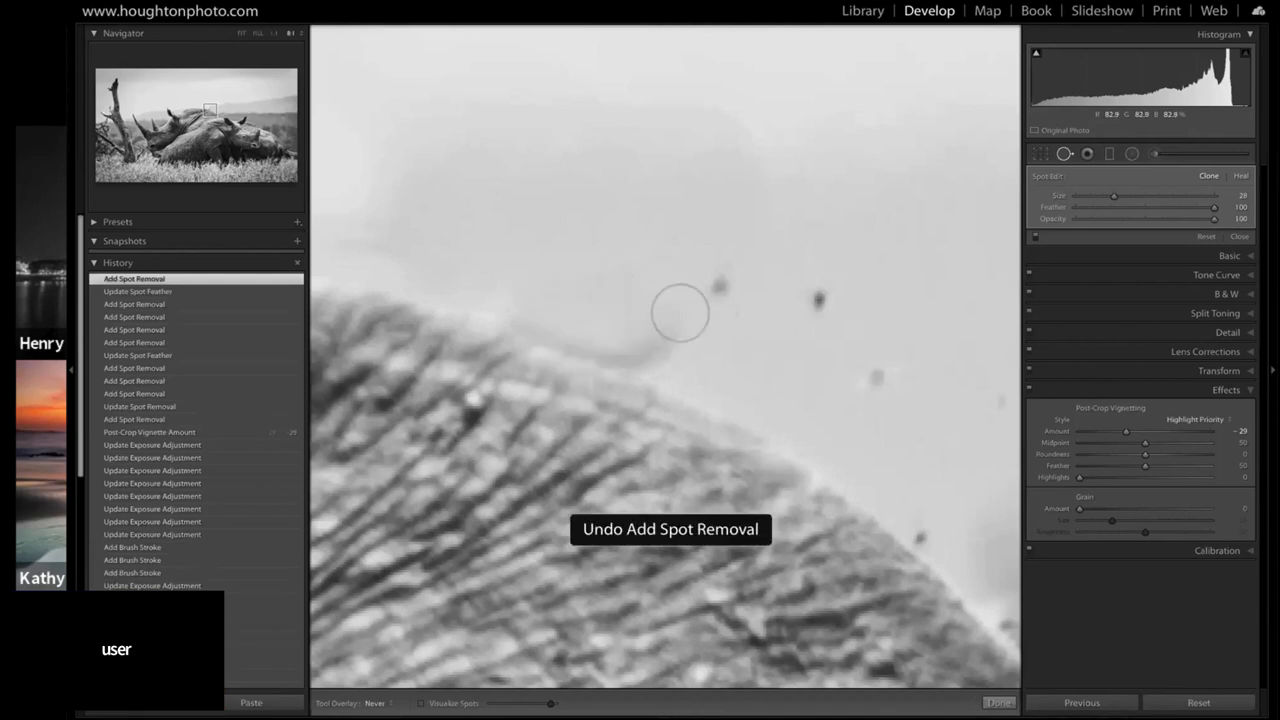
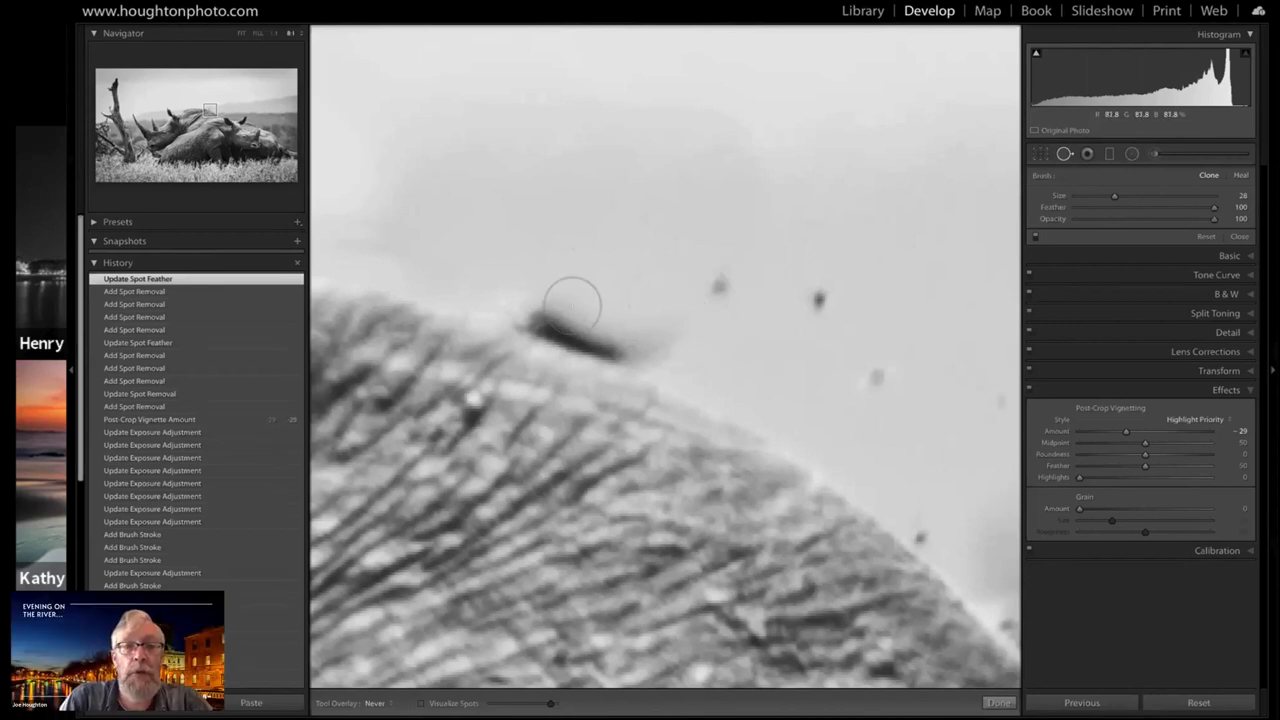
Reduce the clone brush to Size 16 and set its Feather to 72
{"action": "scroll", "coordinate": [550, 309], "scroll_direction": "down", "scroll_amount": 2}
{"action": "scroll", "coordinate": [550, 309], "scroll_direction": "down", "scroll_amount": 3}
{"action": "scroll", "coordinate": [545, 305], "scroll_direction": "up", "scroll_amount": 2}
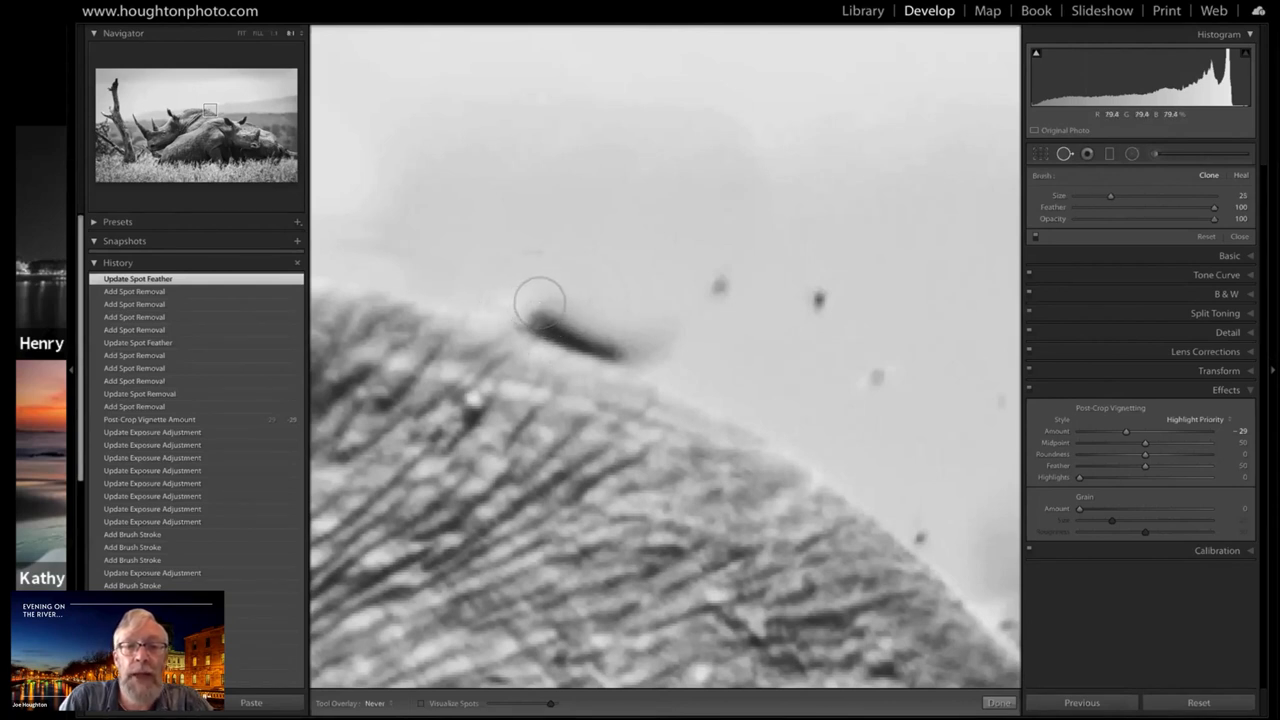
{"action": "left_click_drag", "start_coordinate": [1213, 208], "coordinate": [1174, 210]}
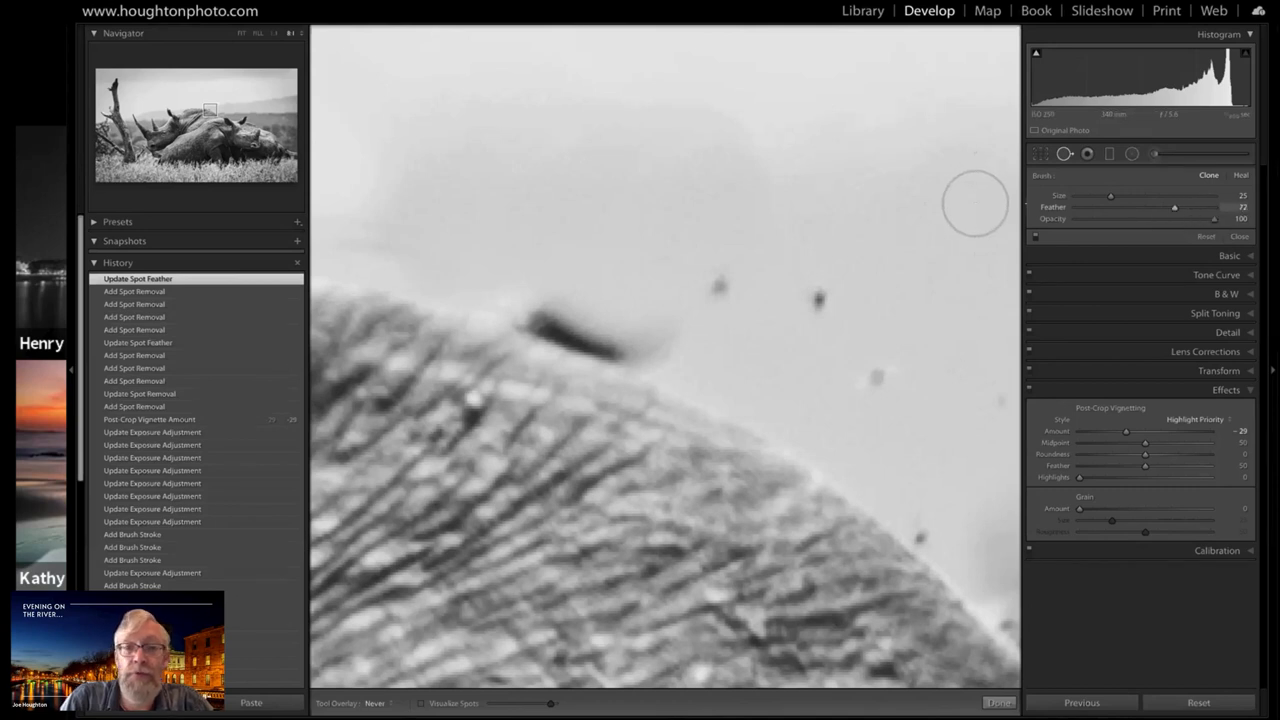
{"action": "scroll", "coordinate": [544, 299], "scroll_direction": "down", "scroll_amount": 3}
{"action": "scroll", "coordinate": [542, 300], "scroll_direction": "down", "scroll_amount": 2}
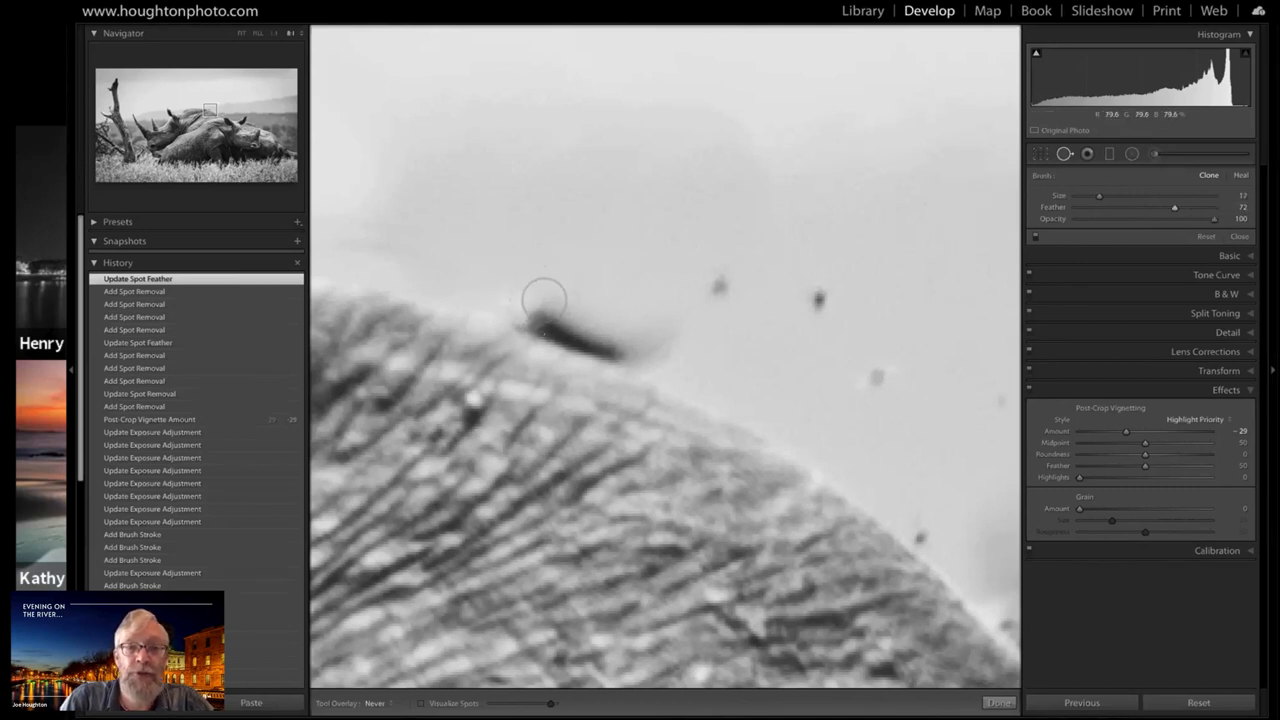
Try cloning background over the dark stub on the edge of the rhino's back, and undo the attempts
{"action": "left_click_drag", "start_coordinate": [537, 300], "coordinate": [663, 346]}
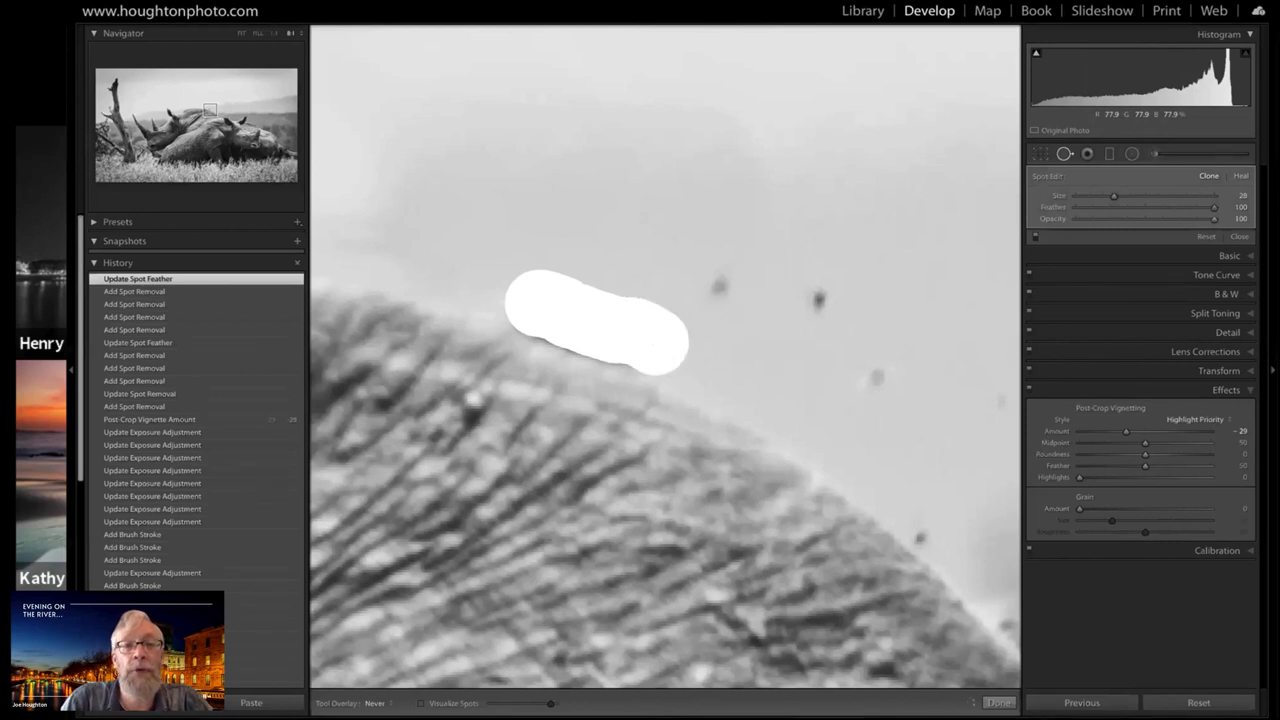
{"action": "key", "text": "ctrl+z"}
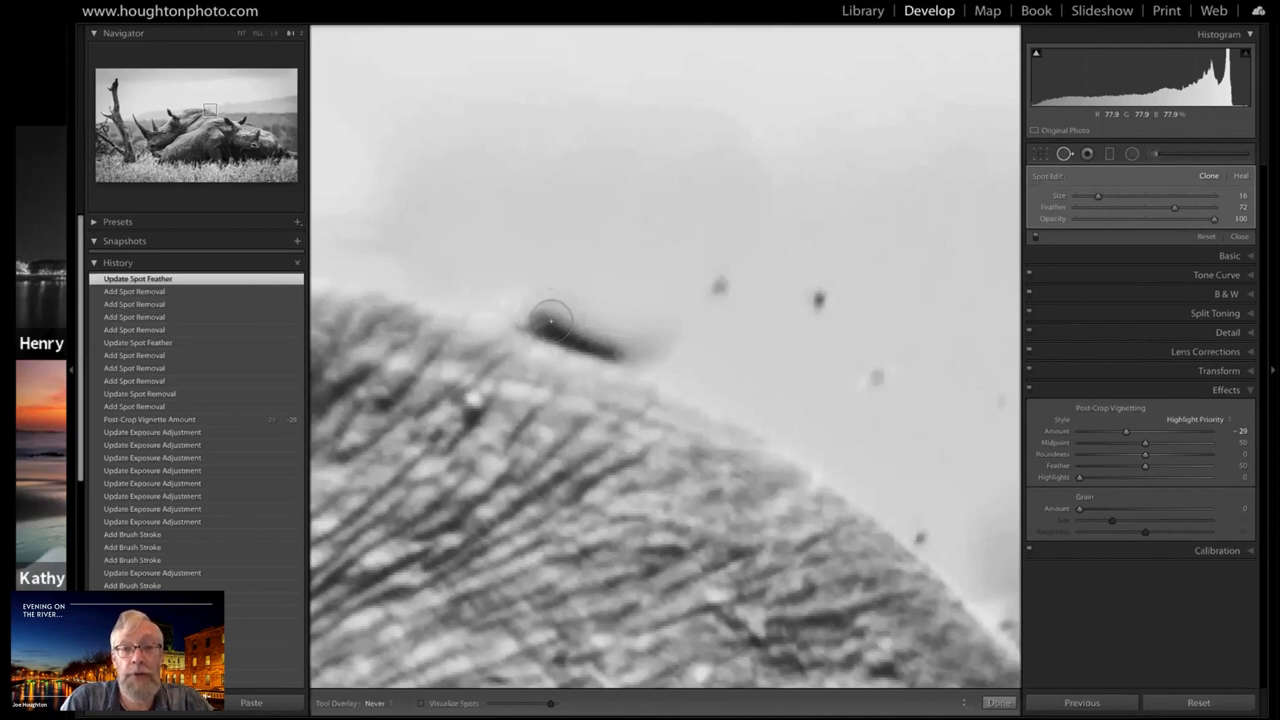
{"action": "key", "text": "ctrl+z"}
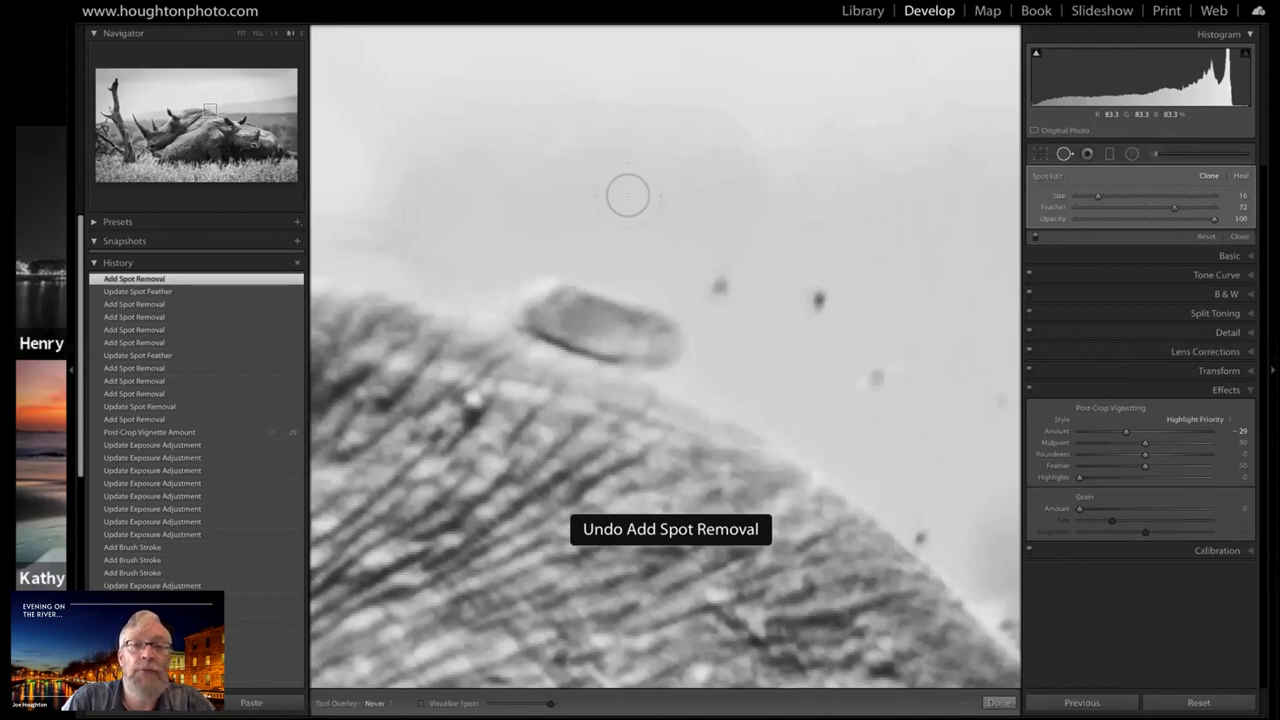
{"action": "key", "text": "ctrl+z"}
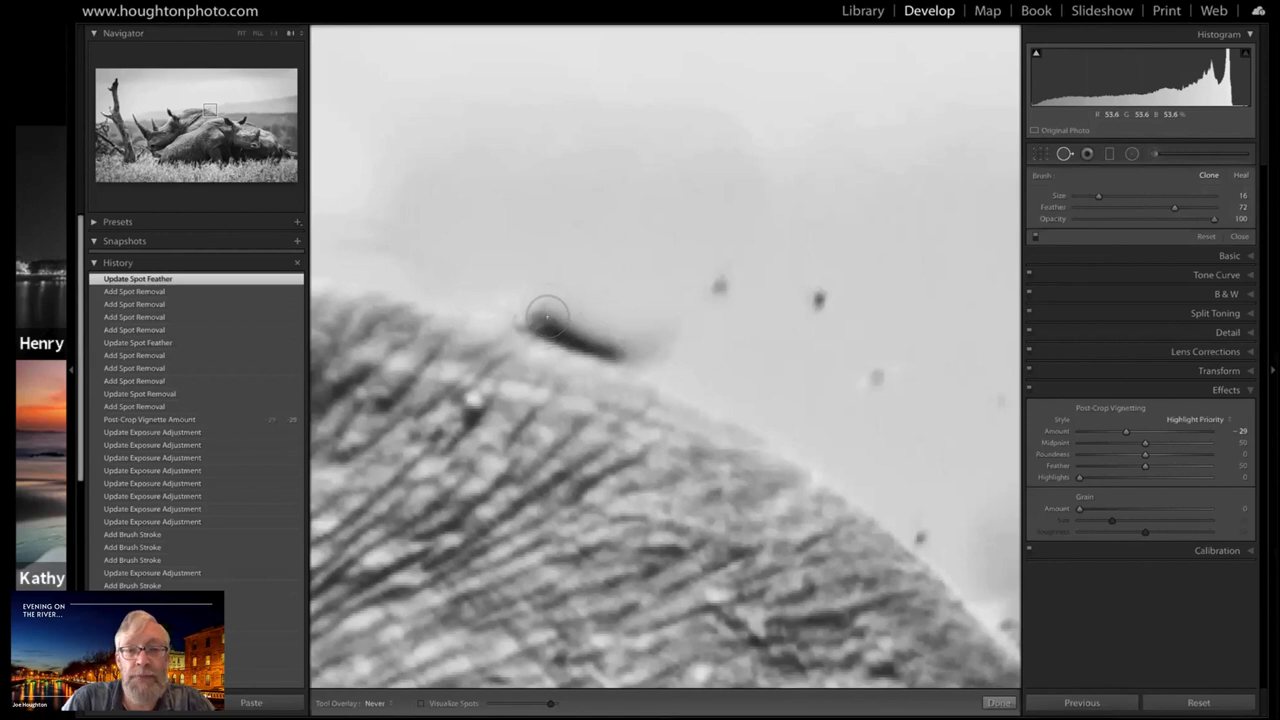
{"action": "left_click", "coordinate": [547, 317]}
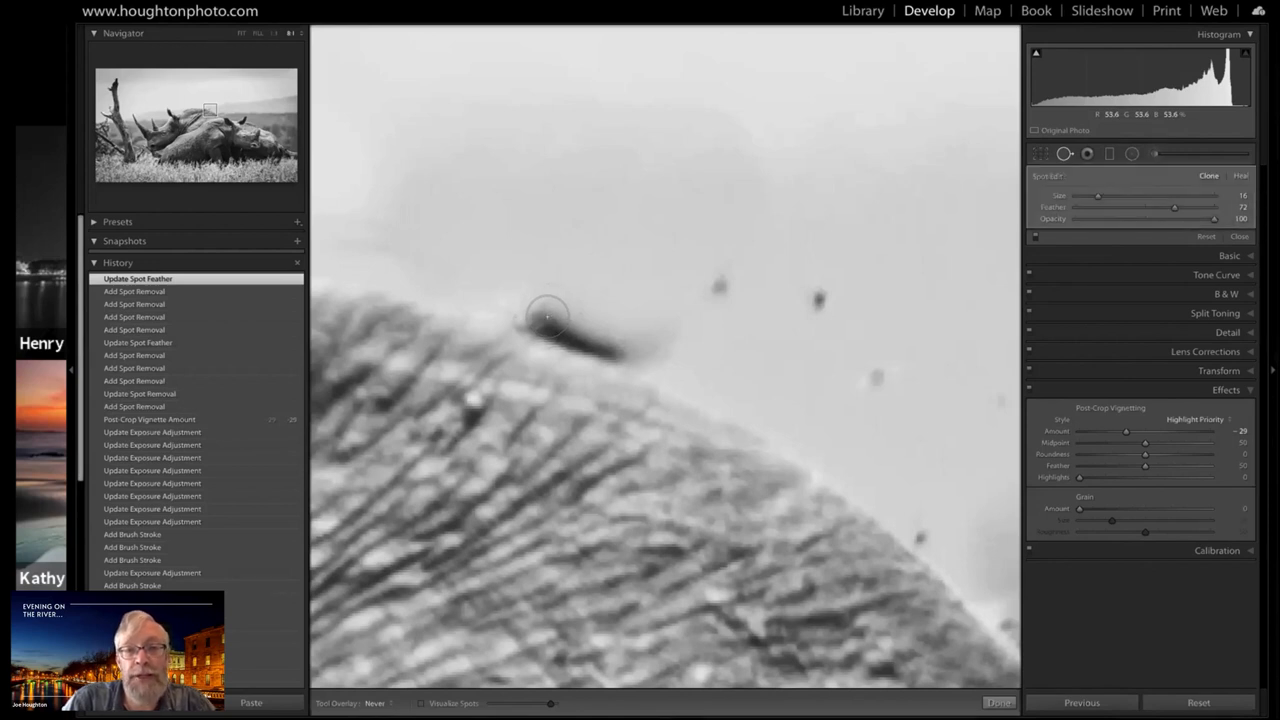
{"action": "left_click", "coordinate": [547, 317]}
{"action": "key", "text": "ctrl+z"}
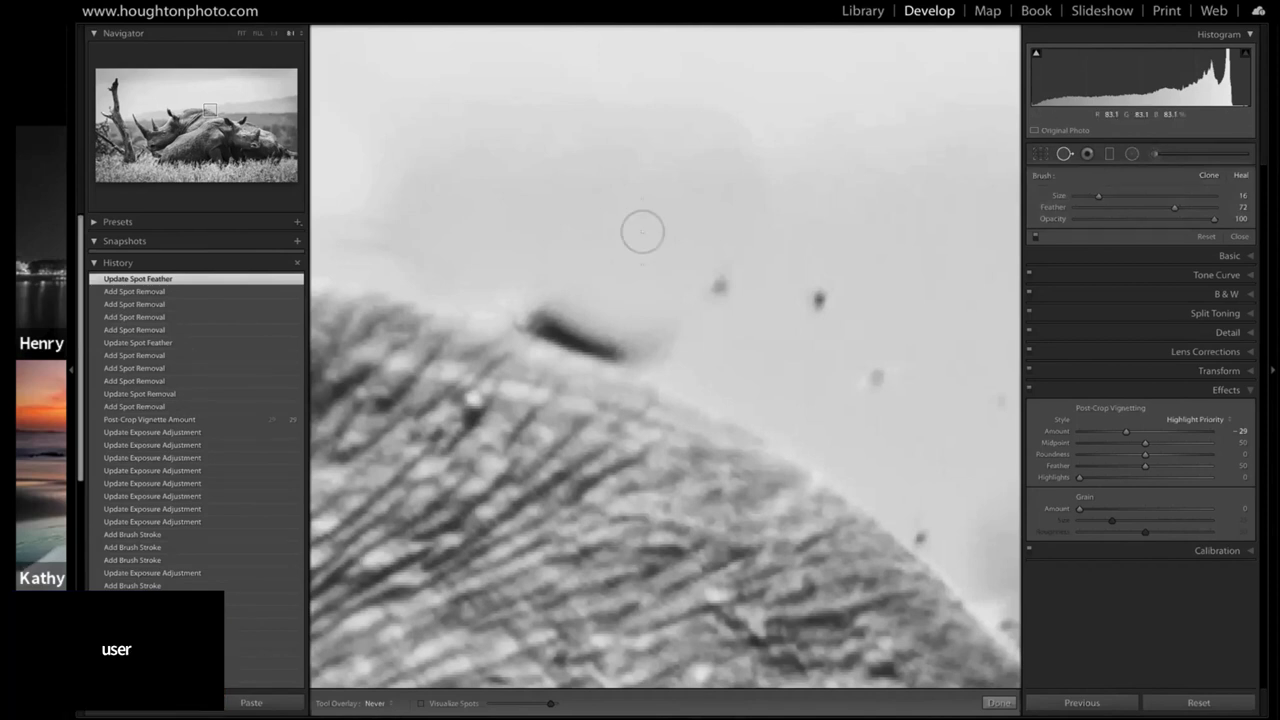
Switch spot removal to Heal, reduce the brush to Size 10, and heal the dark stub along the rhino's back edge
{"action": "key", "text": "bracketleft"}
{"action": "key", "text": "bracketleft"}
{"action": "key", "text": "bracketleft"}
{"action": "mouse_move", "coordinate": [551, 320]}
{"action": "left_mouse_down"}
{"action": "mouse_move", "coordinate": [603, 338]}
{"action": "mouse_move", "coordinate": [517, 303]}
{"action": "mouse_move", "coordinate": [572, 333]}
{"action": "mouse_move", "coordinate": [520, 306]}
{"action": "mouse_move", "coordinate": [573, 312]}
{"action": "mouse_move", "coordinate": [662, 359]}
{"action": "mouse_move", "coordinate": [598, 335]}
{"action": "left_mouse_up"}
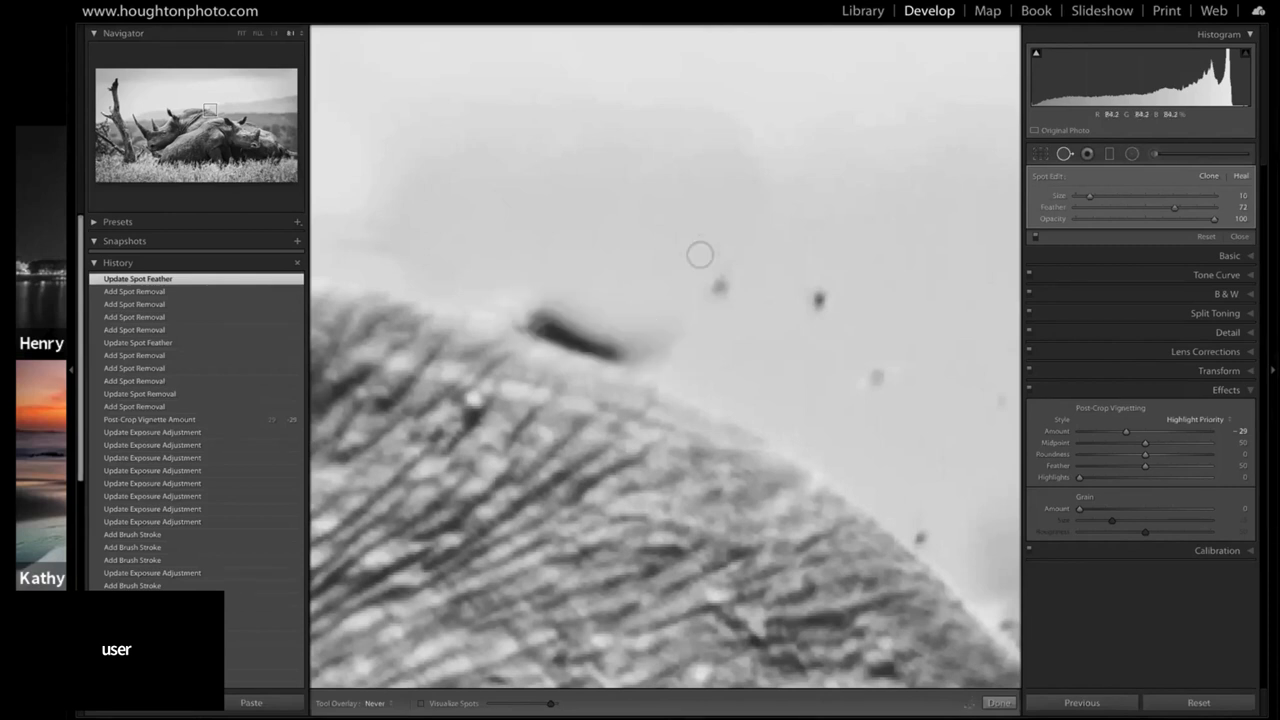
{"action": "left_click", "coordinate": [587, 331]}
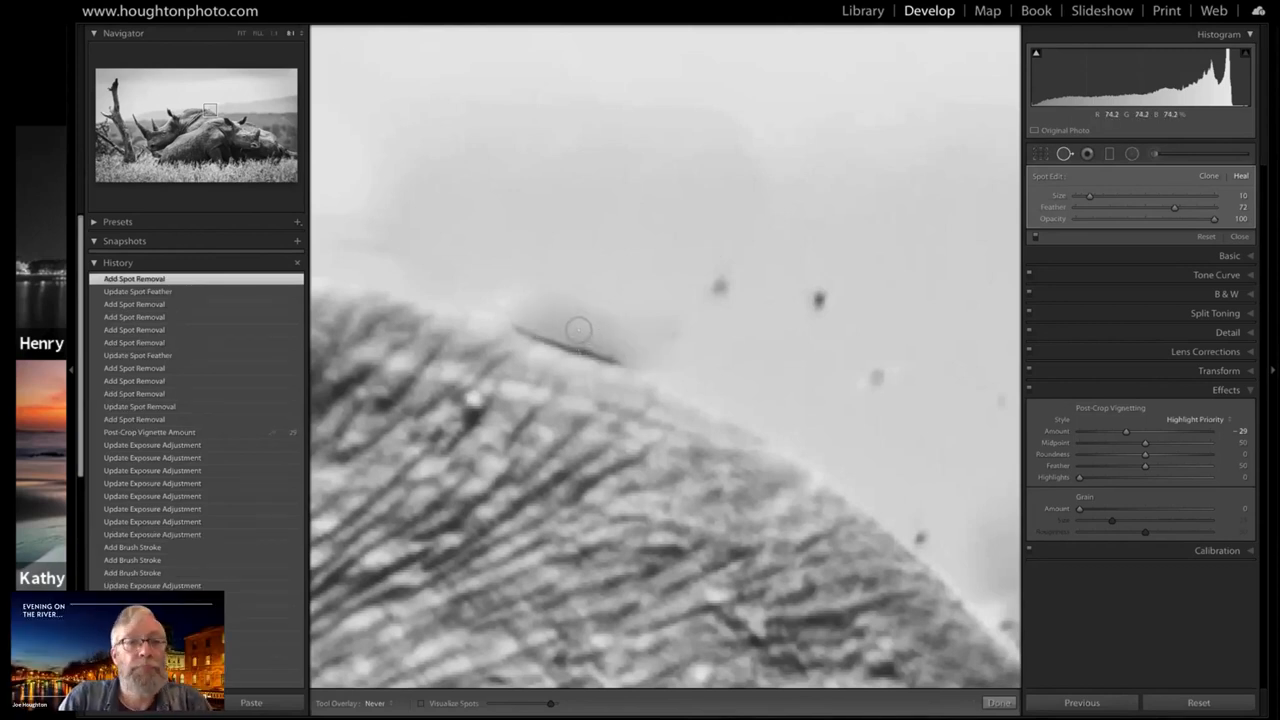
Set the Tool Overlay to Auto and nudge the healed area to better cover the dark line along the rhino's back
{"action": "left_click", "coordinate": [378, 702]}
{"action": "left_click", "coordinate": [380, 675]}
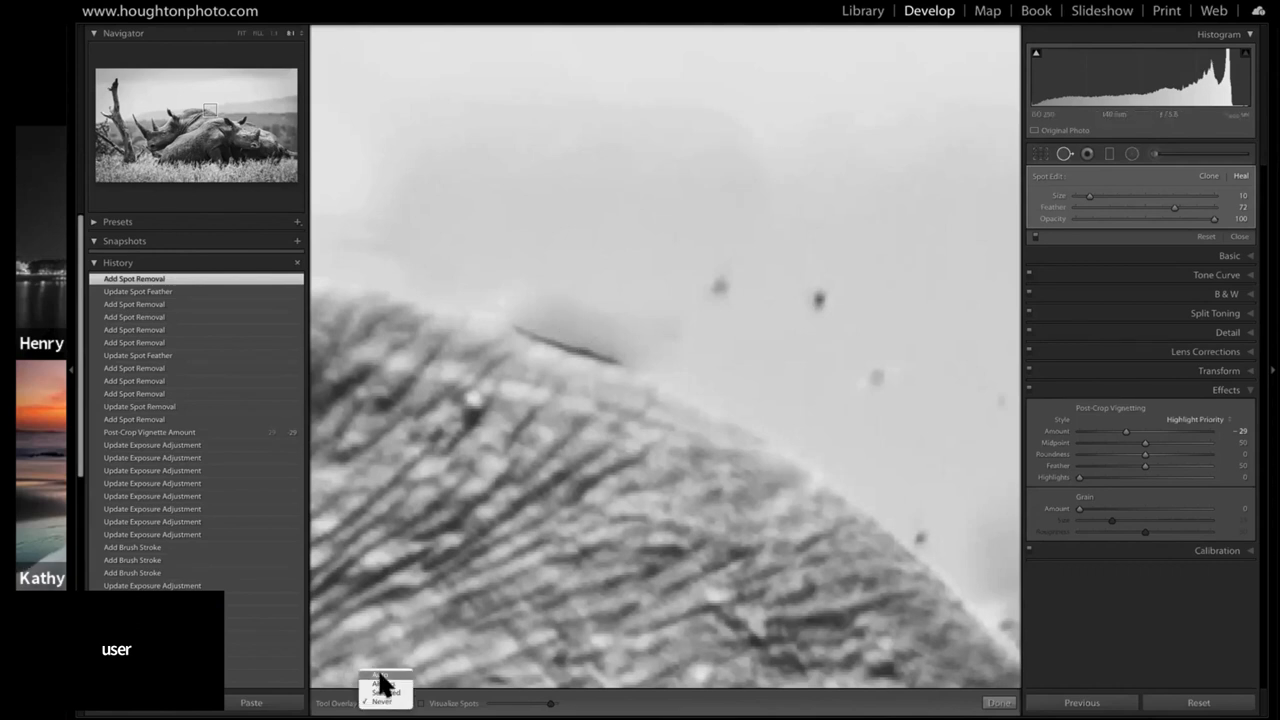
{"action": "mouse_move", "coordinate": [577, 329]}
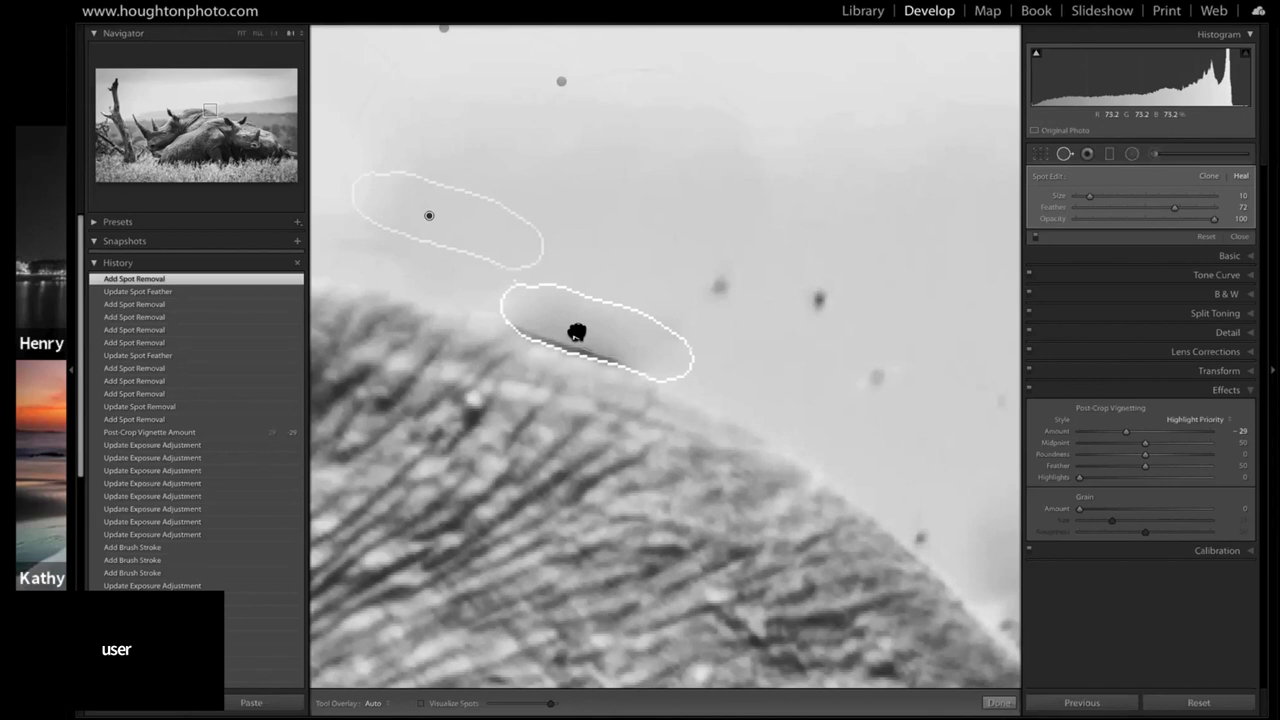
{"action": "left_click", "coordinate": [575, 334]}
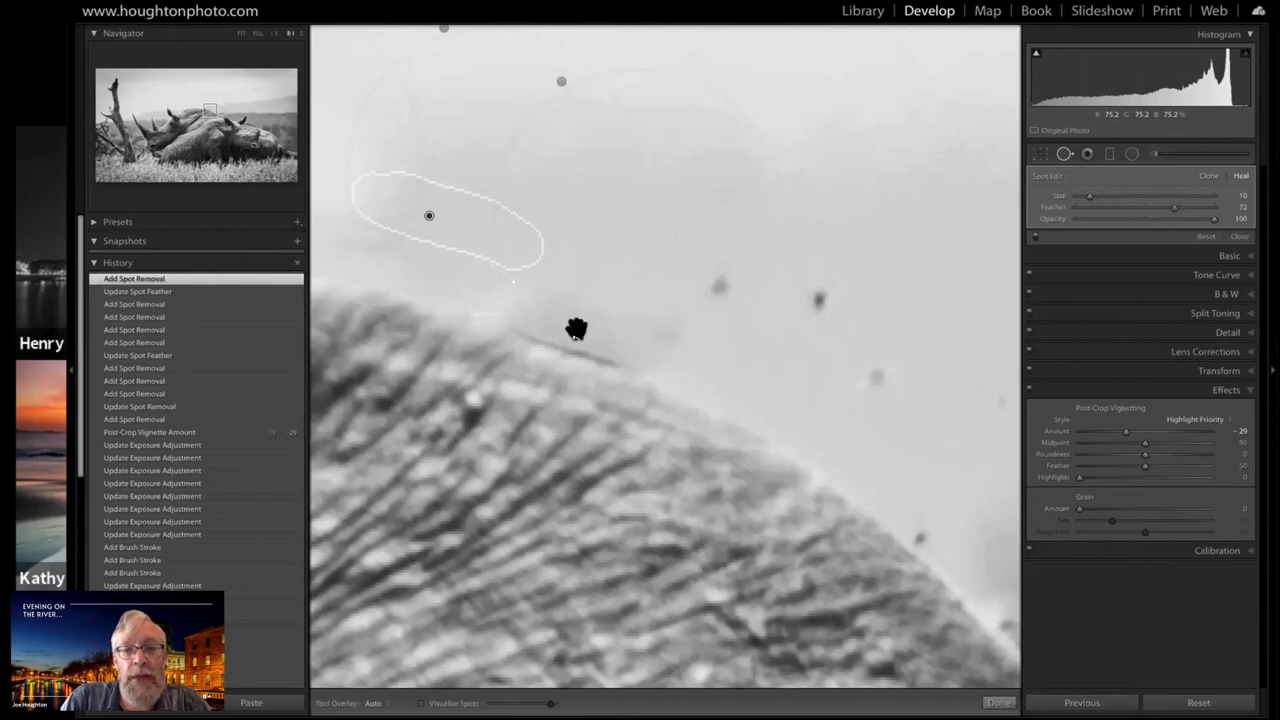
{"action": "left_click_drag", "start_coordinate": [576, 329], "coordinate": [575, 329]}
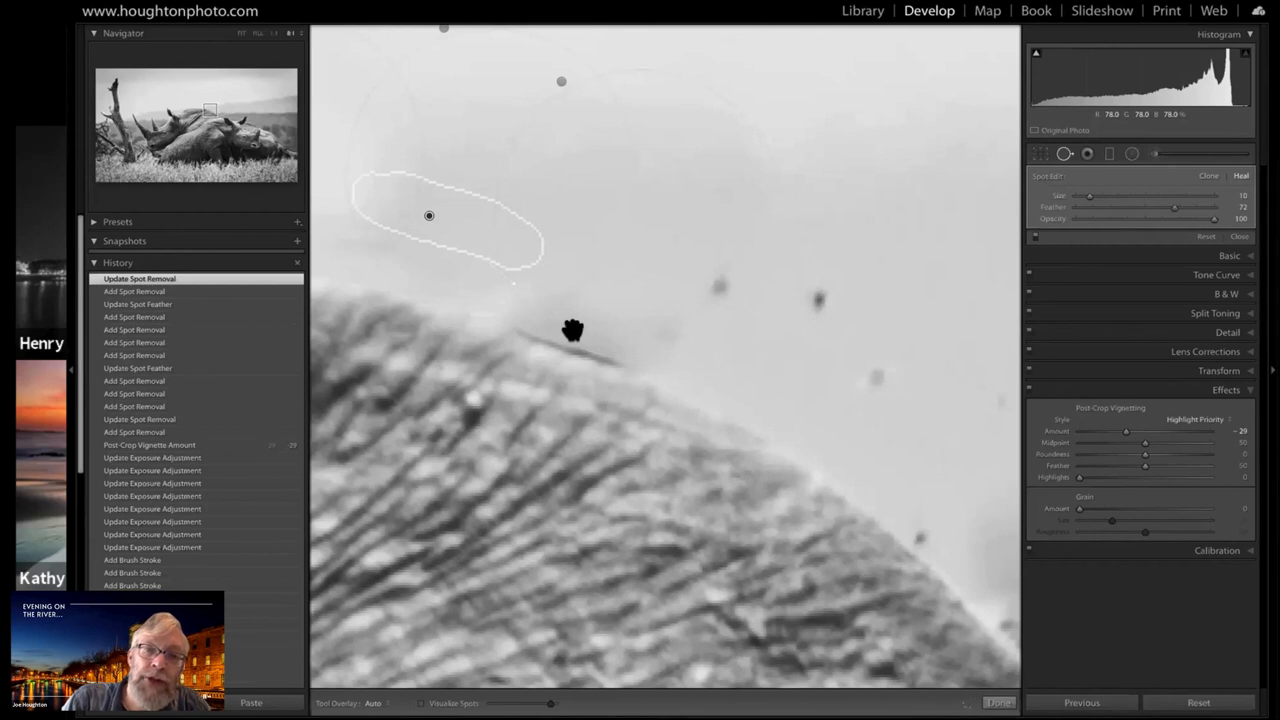
{"action": "left_click", "coordinate": [572, 330]}
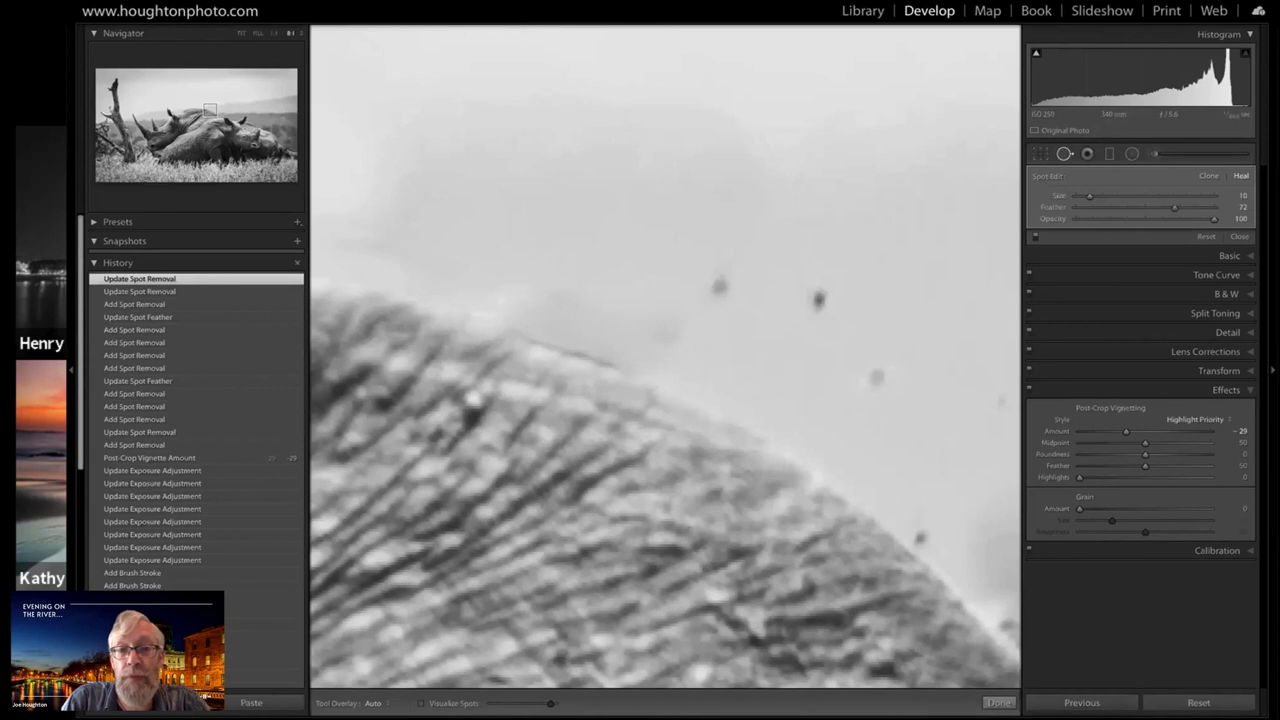
Fit the whole photo in view, leave Spot Removal, and hide the Navigator and History side to enlarge the image
{"action": "left_click", "coordinate": [241, 33]}
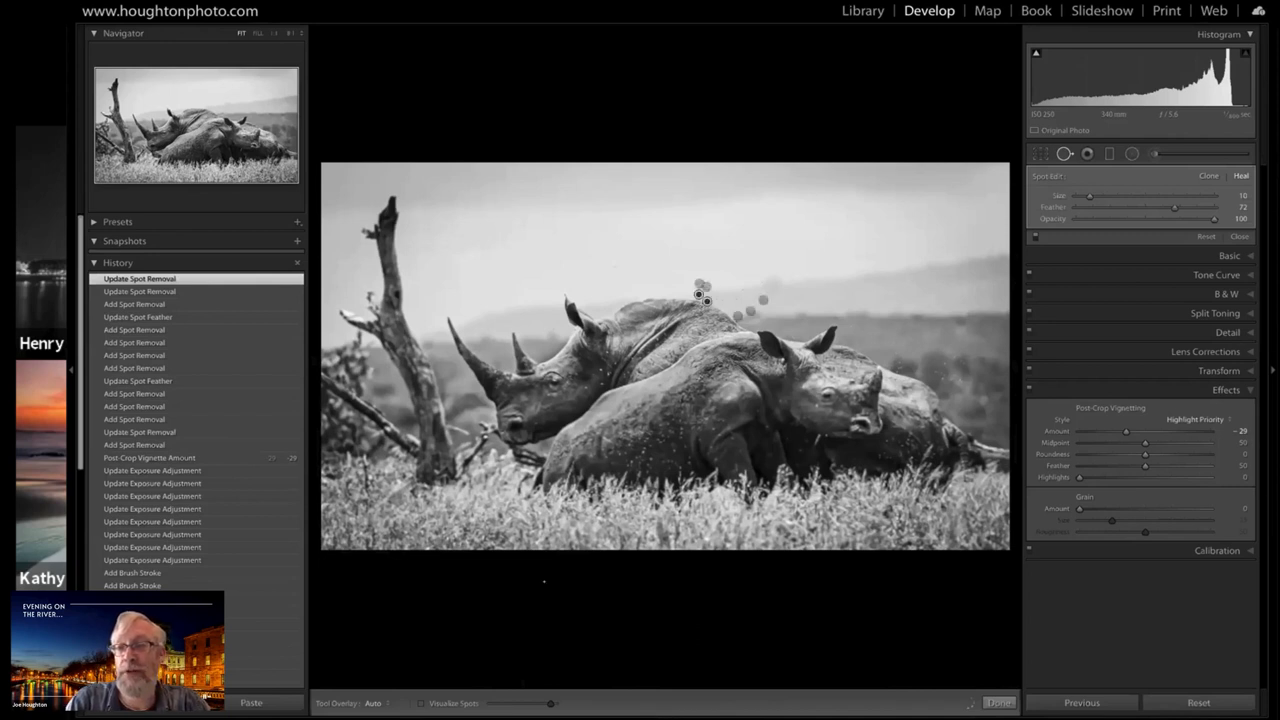
{"action": "left_click", "coordinate": [1064, 153]}
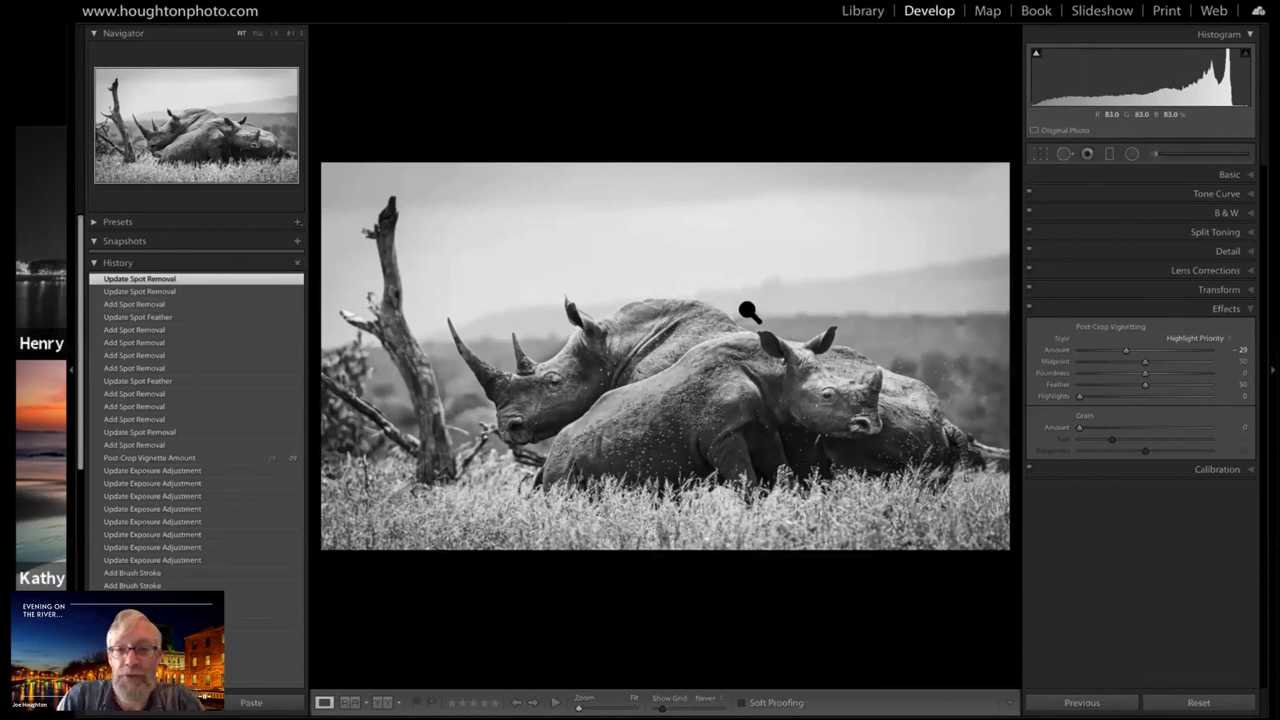
{"action": "left_click", "coordinate": [80, 385]}
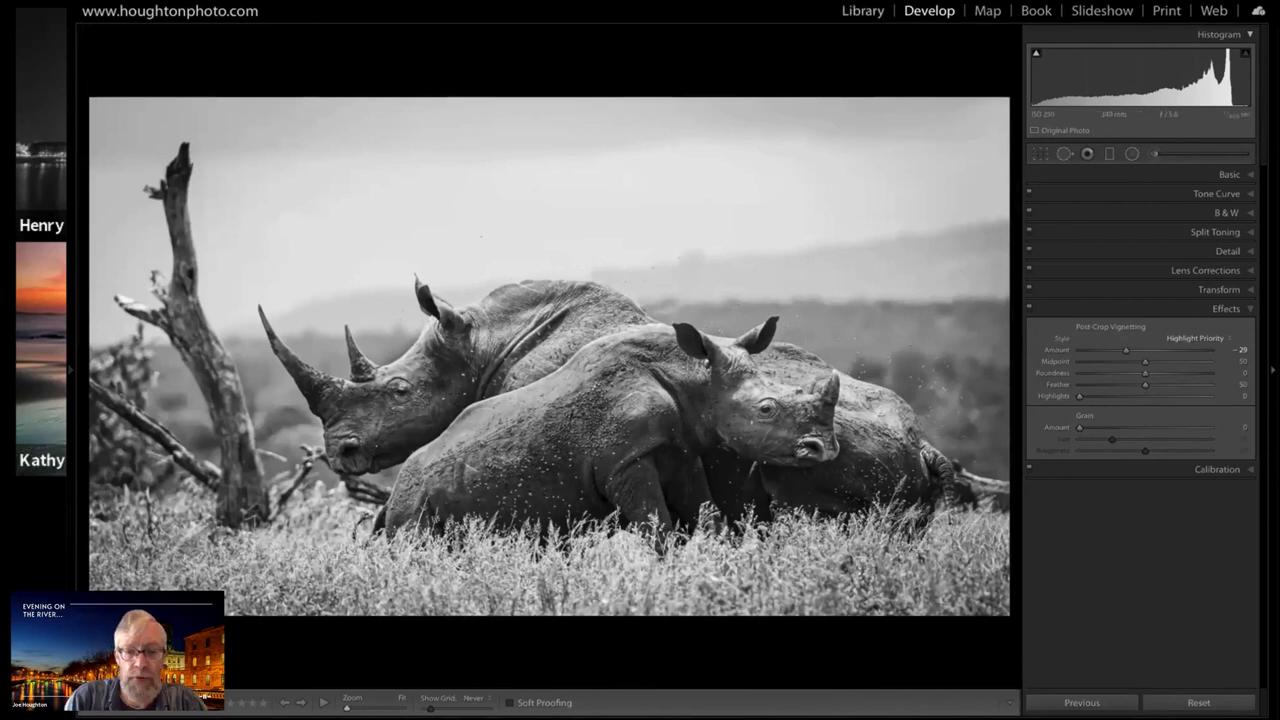
Examine the finished rhino photo in the Library's Loupe view and among the other photos in Grid view
{"action": "key", "text": "e"}
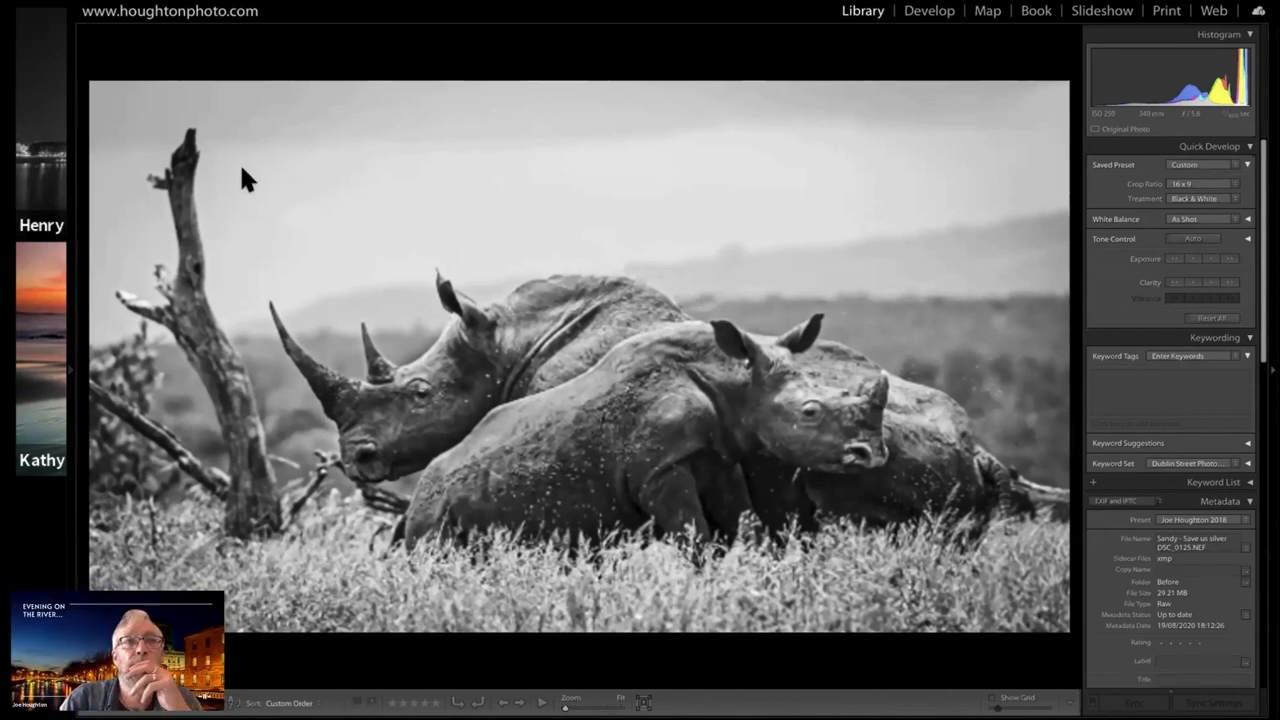
{"action": "key", "text": "g"}
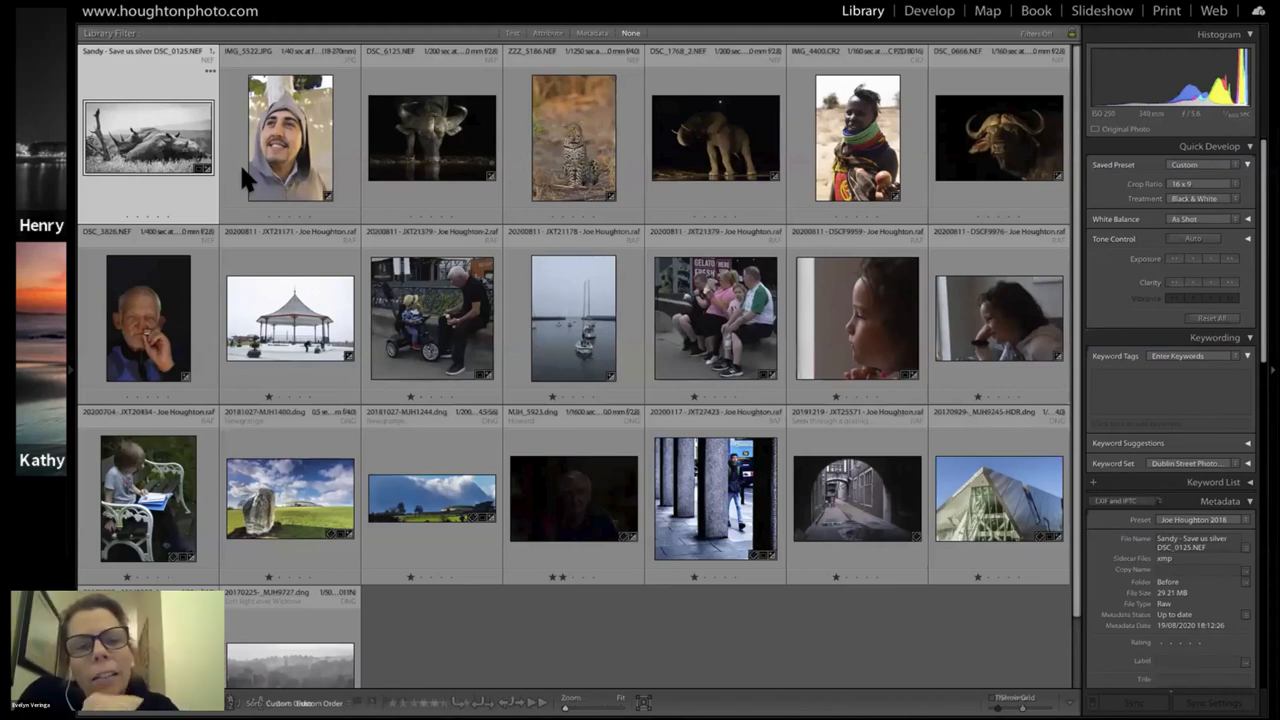
{"action": "double_click", "coordinate": [163, 140]}
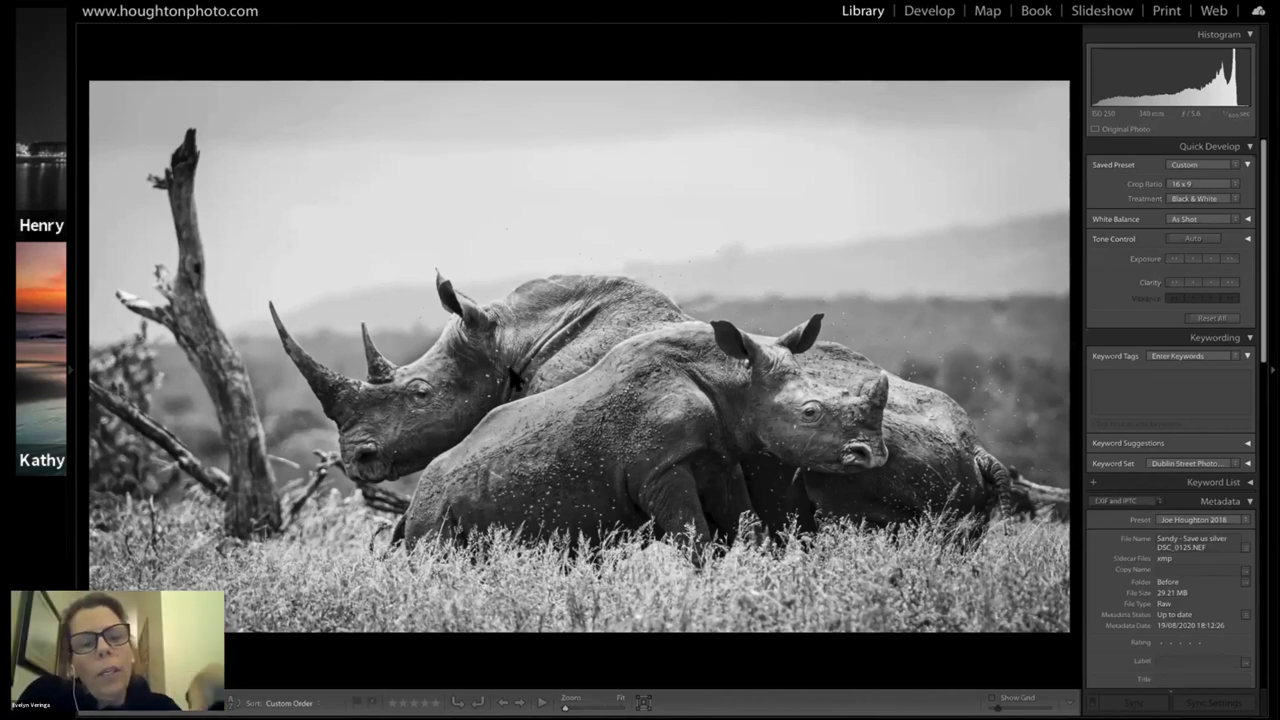
{"action": "key", "text": "g"}
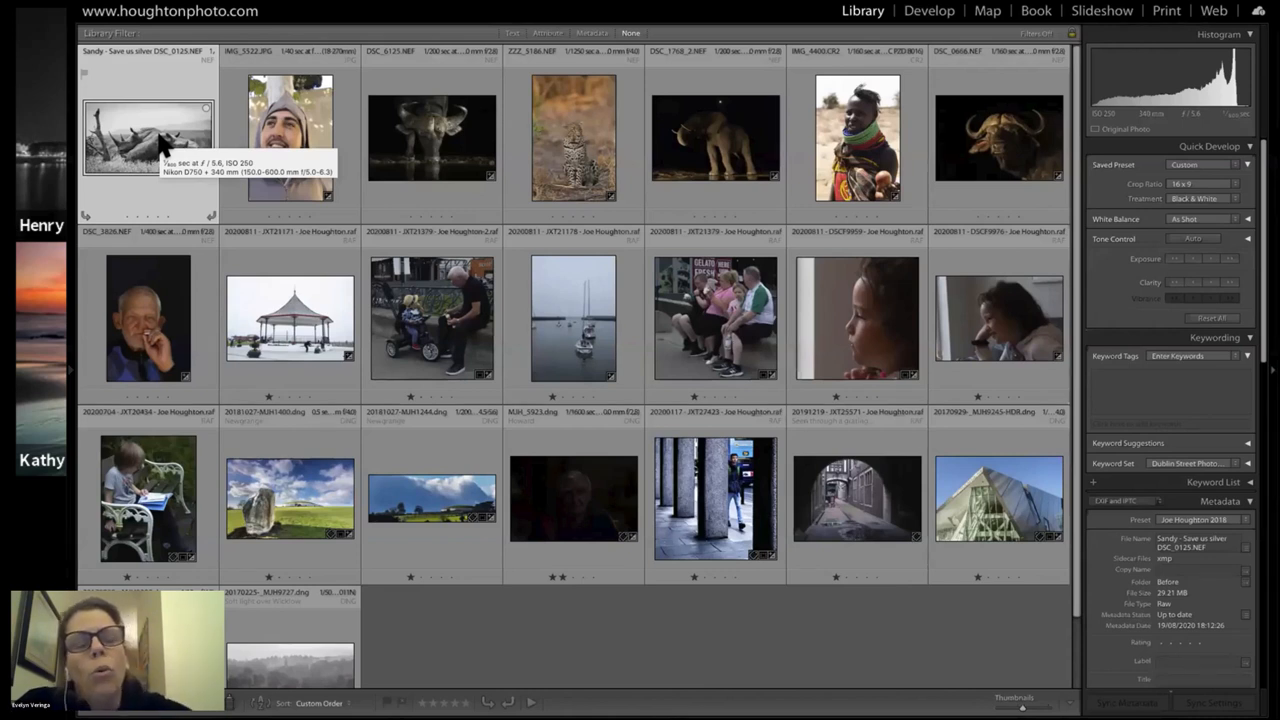
Return the rhino photo to Develop and bring its edit History back into view
{"action": "left_click", "coordinate": [75, 378]}
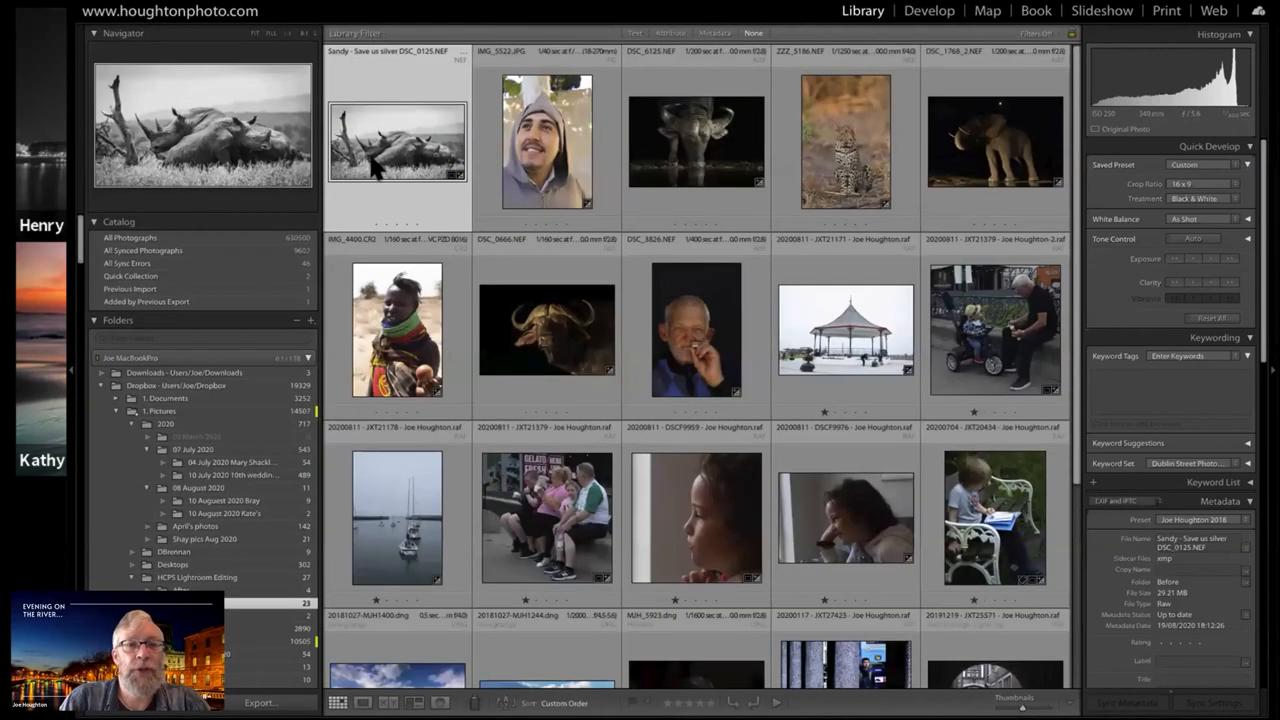
{"action": "left_click", "coordinate": [940, 20]}
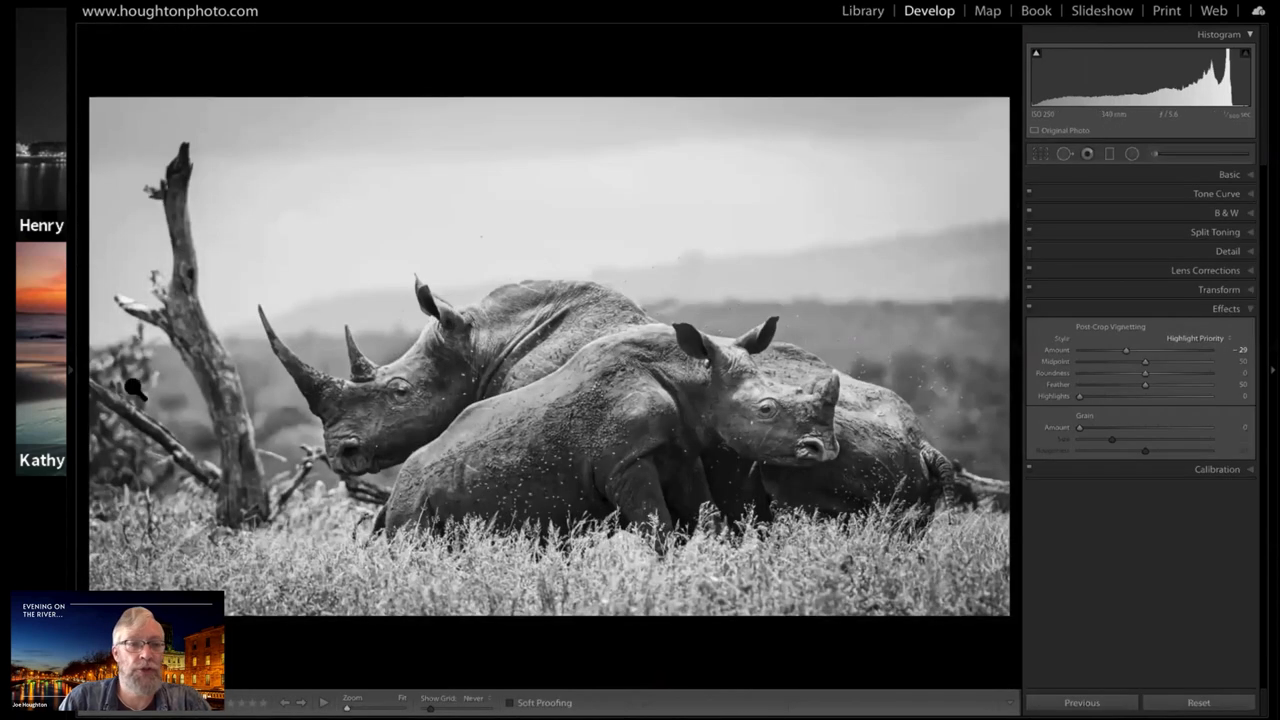
{"action": "left_click", "coordinate": [74, 374]}
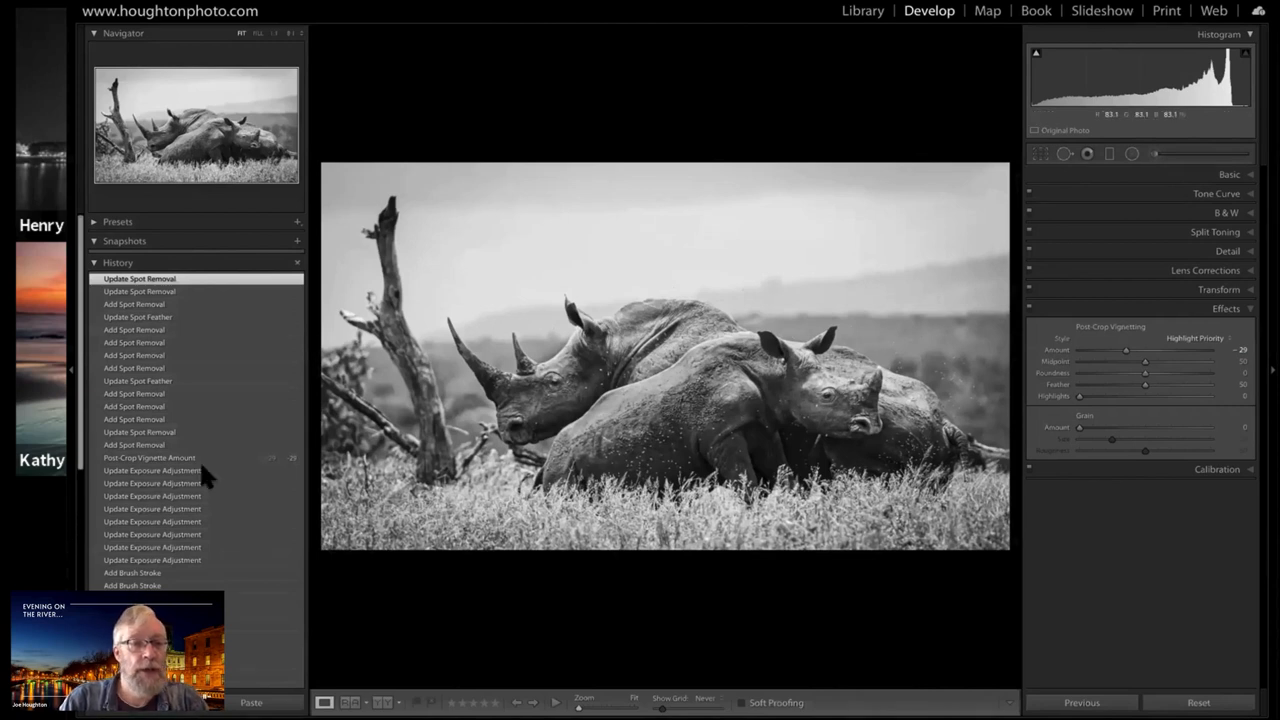
Look through the rhino photo's edit history and revert the photo to its original imported state
{"action": "scroll", "coordinate": [199, 459], "scroll_direction": "down", "scroll_amount": 5}
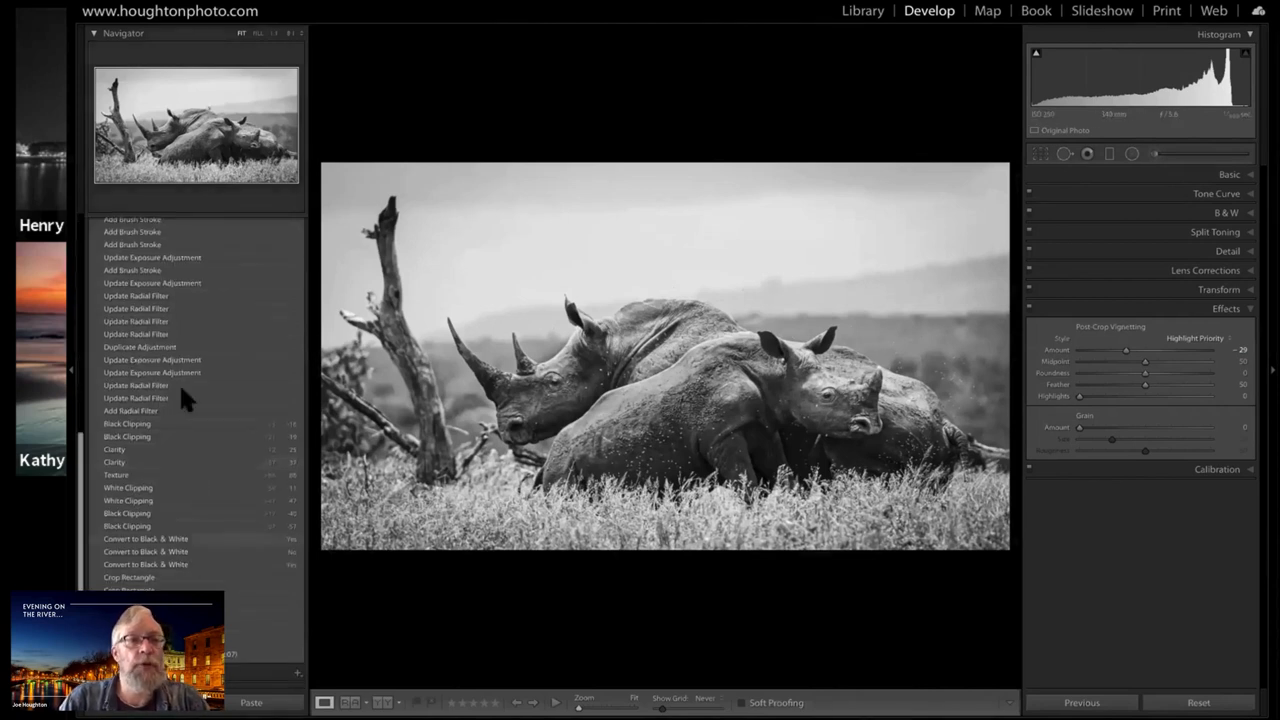
{"action": "scroll", "coordinate": [165, 350], "scroll_direction": "up", "scroll_amount": 2}
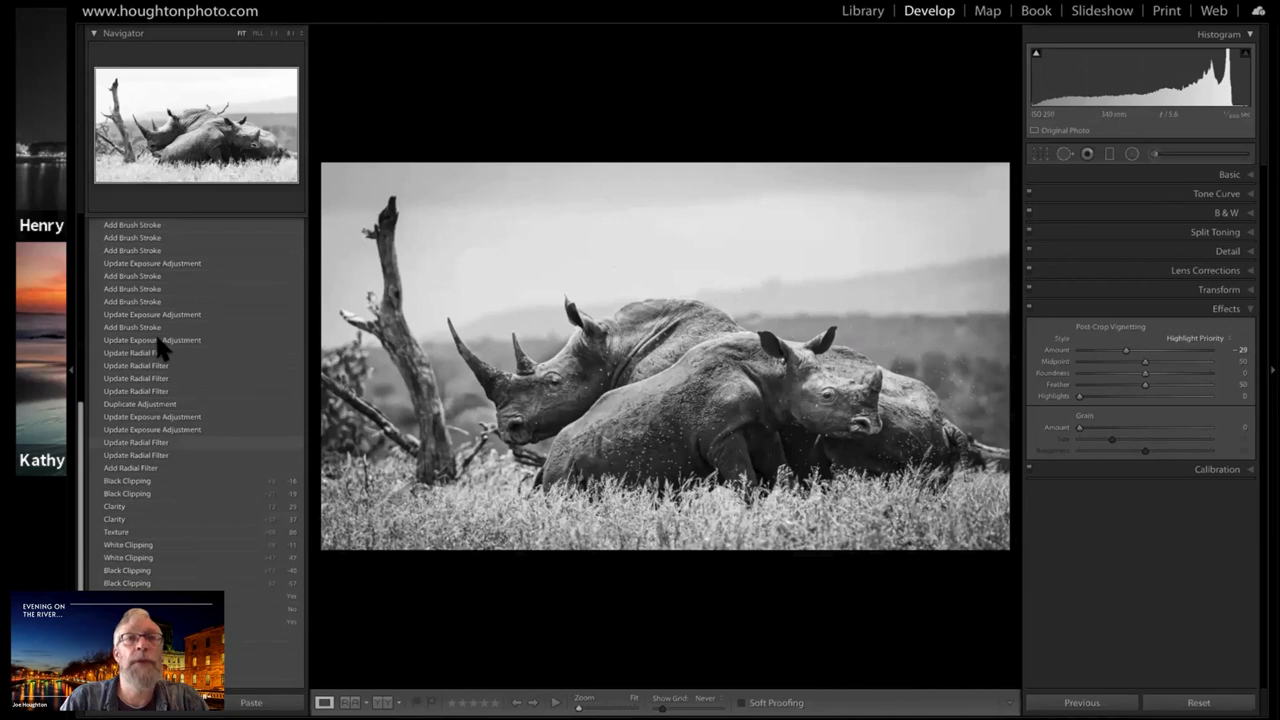
{"action": "scroll", "coordinate": [166, 470], "scroll_direction": "up", "scroll_amount": 5}
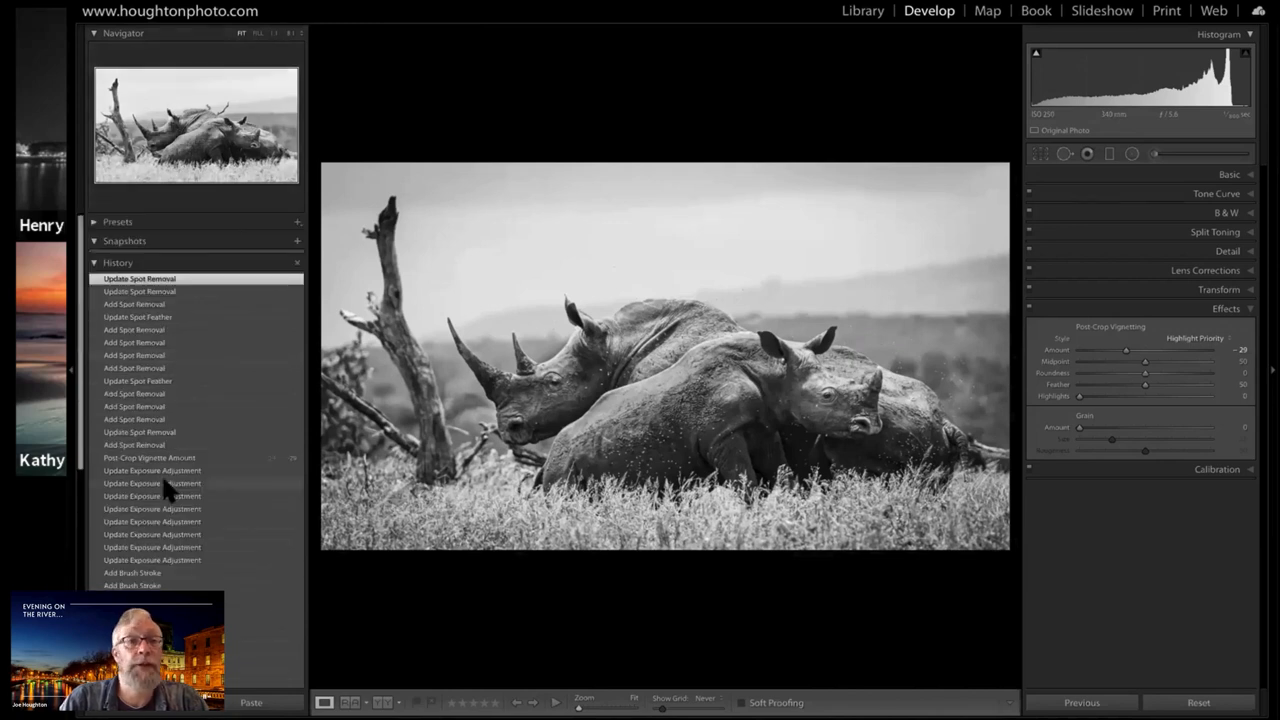
{"action": "scroll", "coordinate": [168, 490], "scroll_direction": "down", "scroll_amount": 5}
{"action": "scroll", "coordinate": [165, 476], "scroll_direction": "down", "scroll_amount": 3}
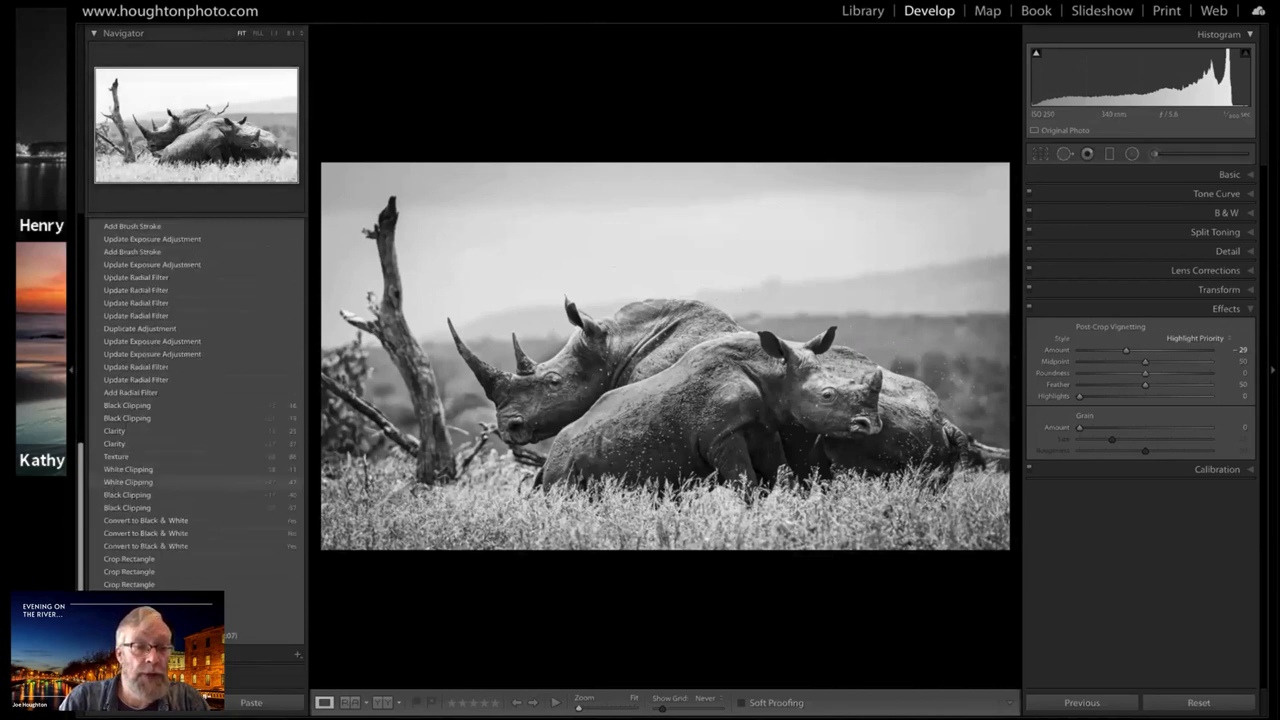
{"action": "scroll", "coordinate": [165, 476], "scroll_direction": "down", "scroll_amount": 3}
{"action": "left_click", "coordinate": [190, 655]}
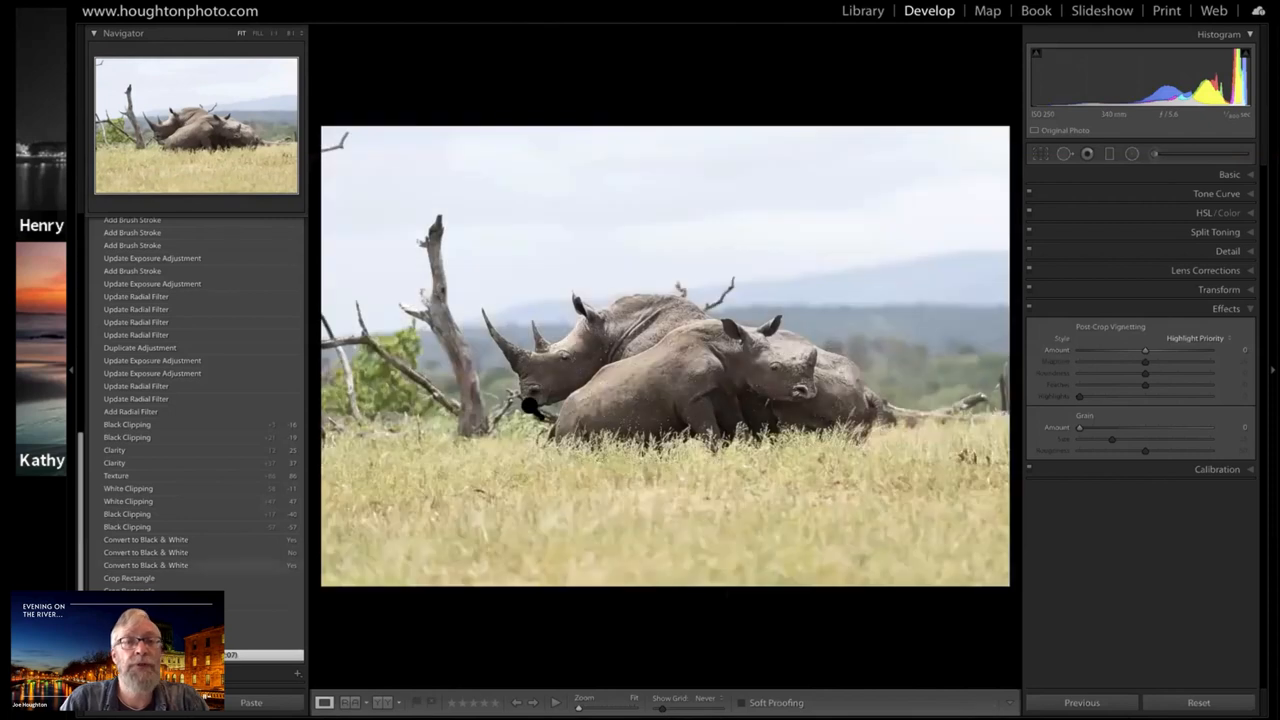
Create a virtual copy of the unedited colour rhino photo and look for it in the Library's Grid view
{"action": "right_click", "coordinate": [594, 285]}
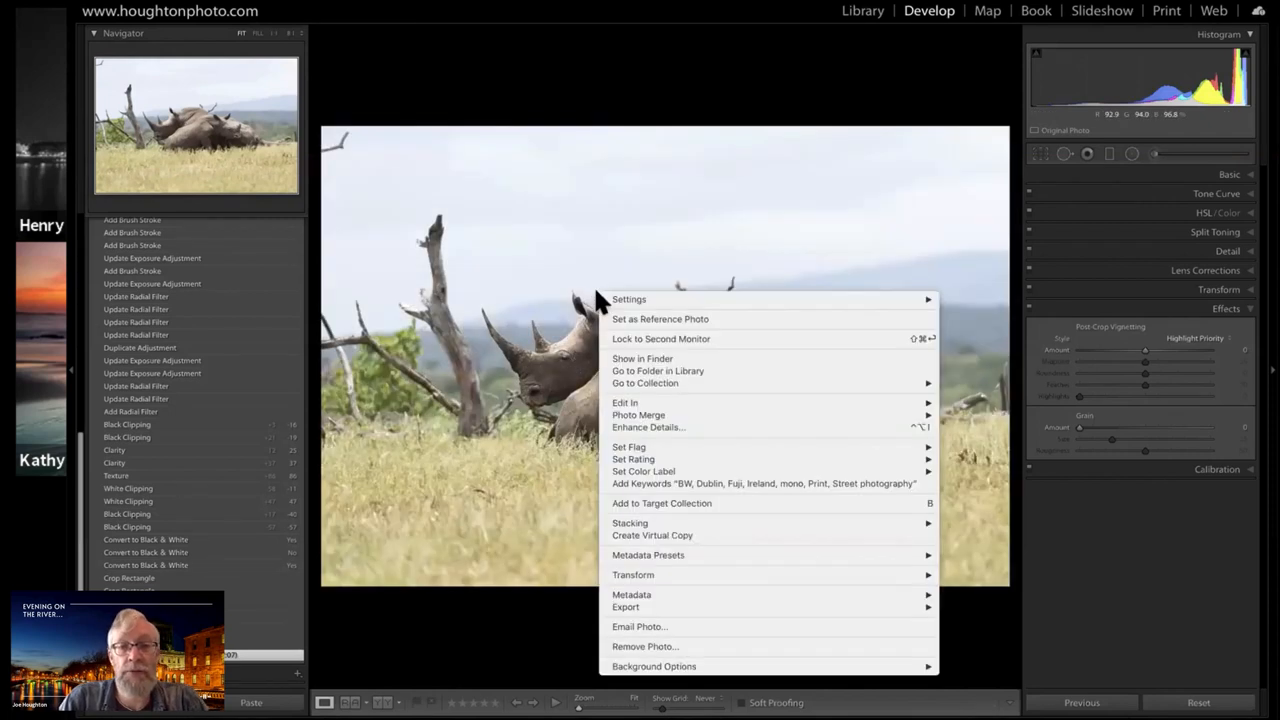
{"action": "left_click", "coordinate": [645, 538]}
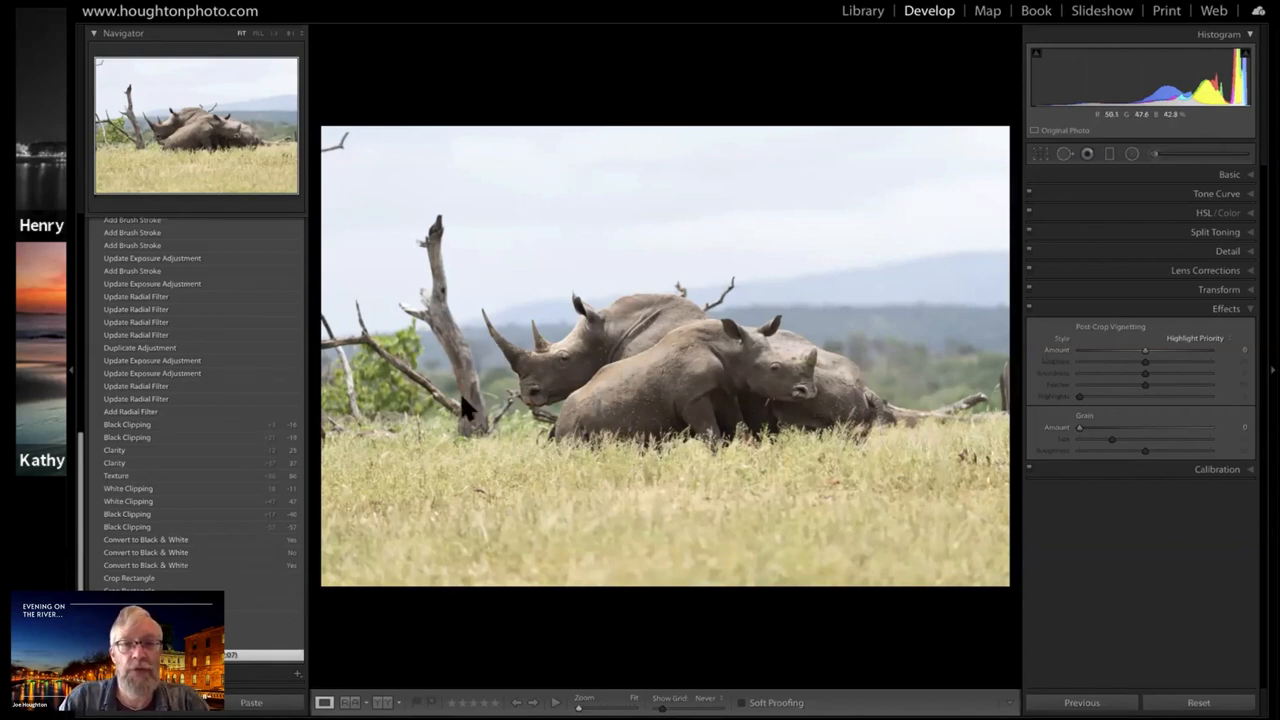
{"action": "key", "text": "g"}
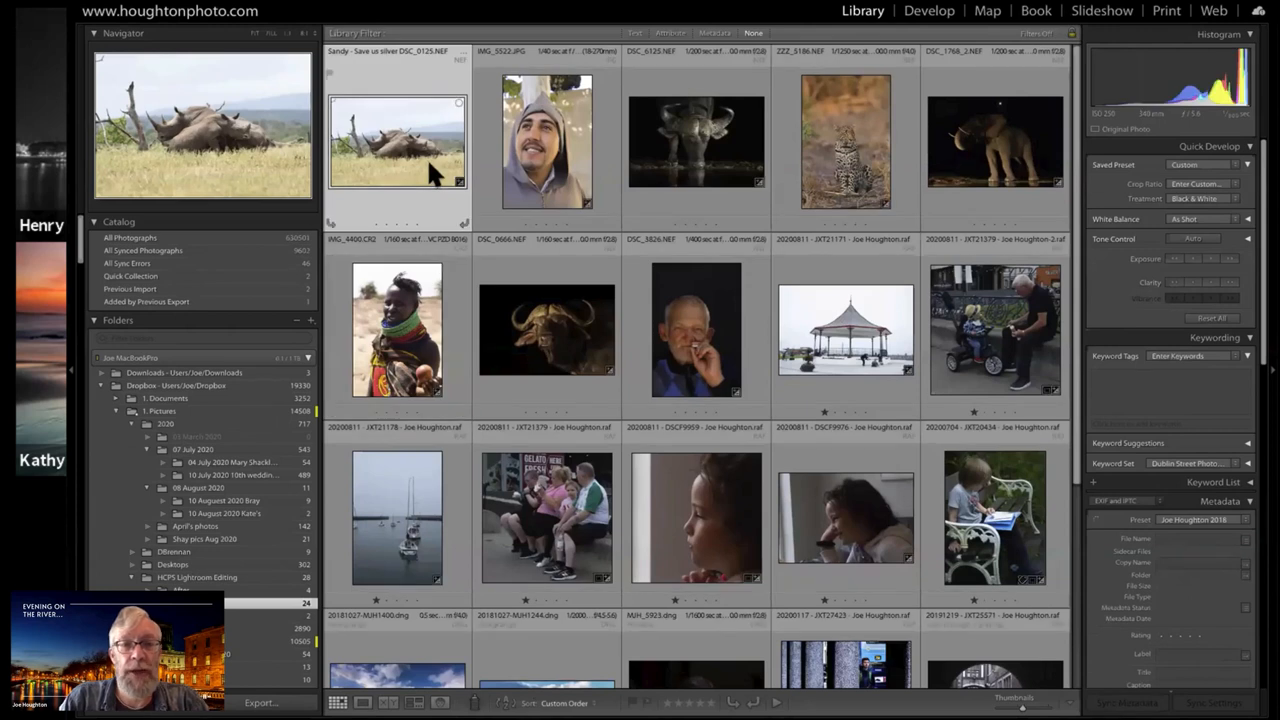
{"action": "scroll", "coordinate": [427, 157], "scroll_direction": "down", "scroll_amount": 5}
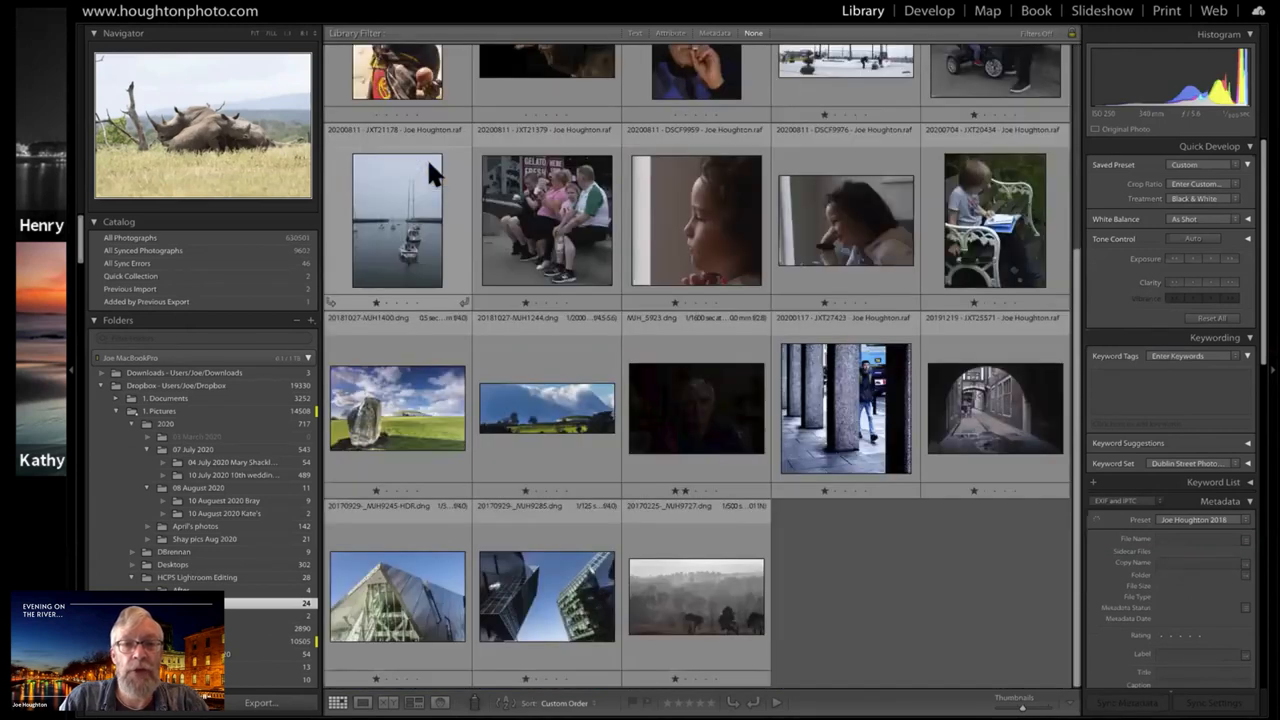
Find the unedited colour rhino photo among the Library thumbnails and create a virtual copy of it
{"action": "scroll", "coordinate": [427, 157], "scroll_direction": "up", "scroll_amount": 5}
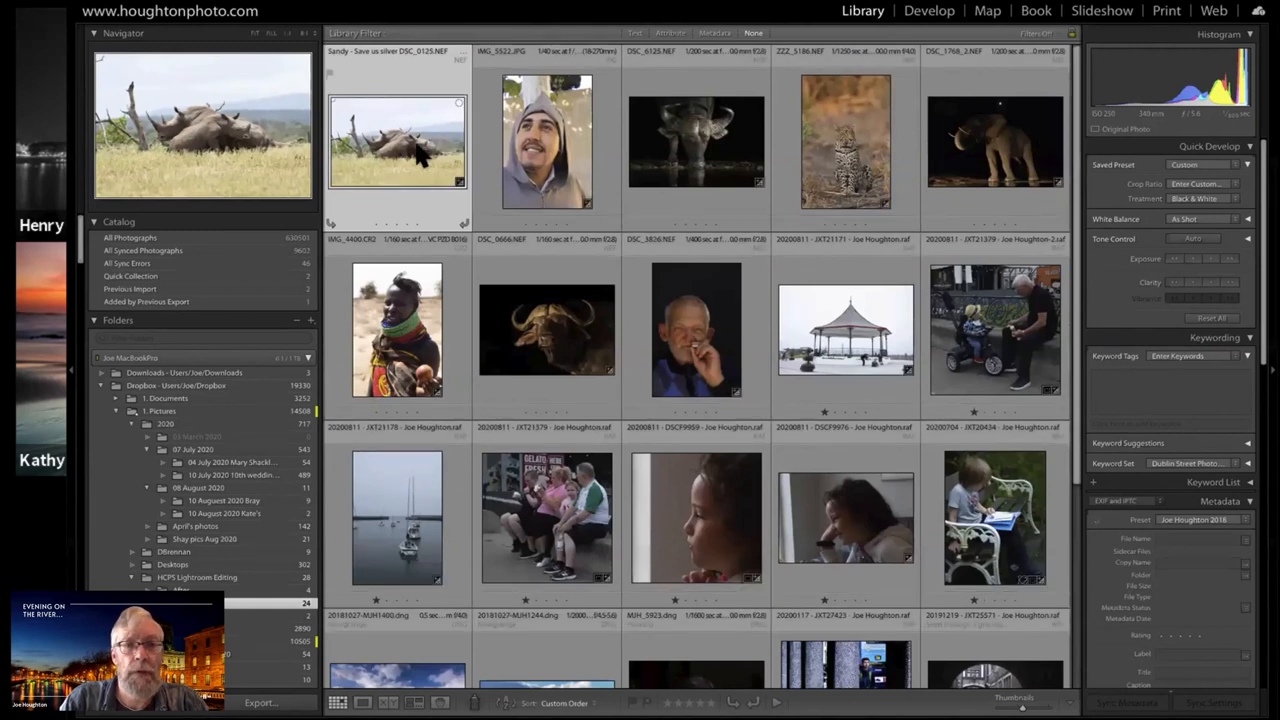
{"action": "key", "text": "super+apostrophe"}
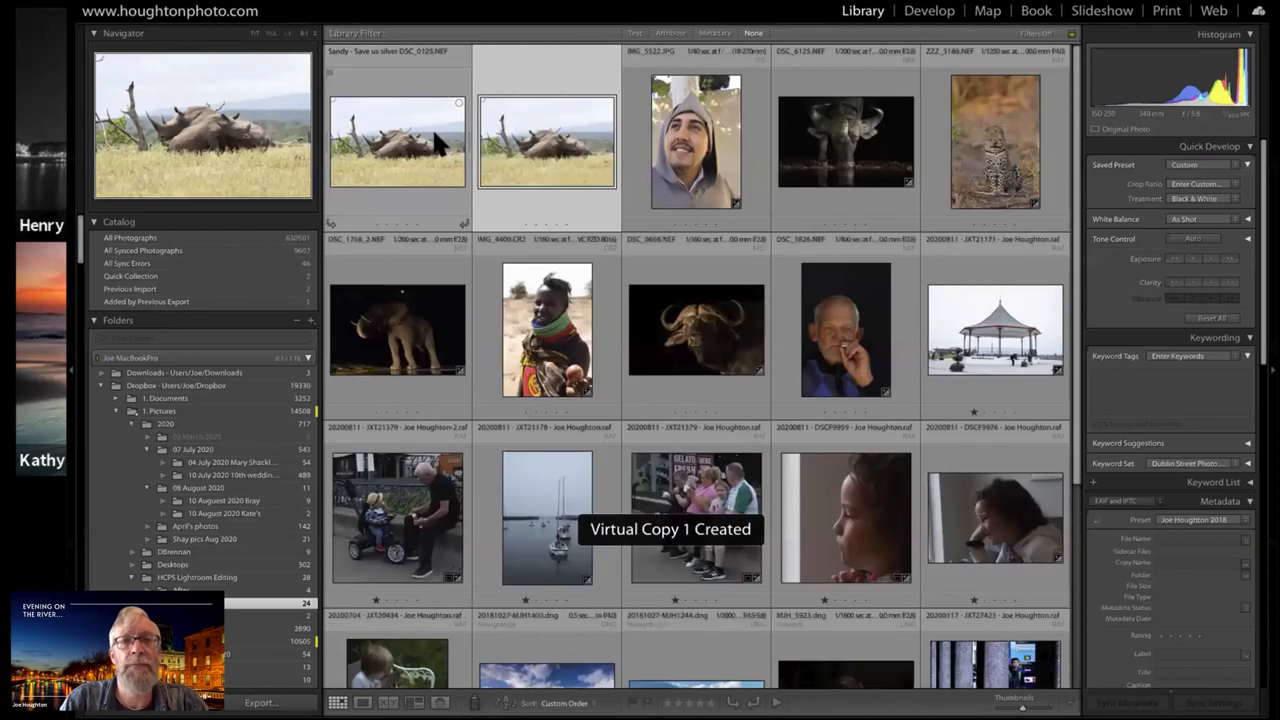
{"action": "right_click", "coordinate": [418, 146]}
{"action": "key", "text": "Escape"}
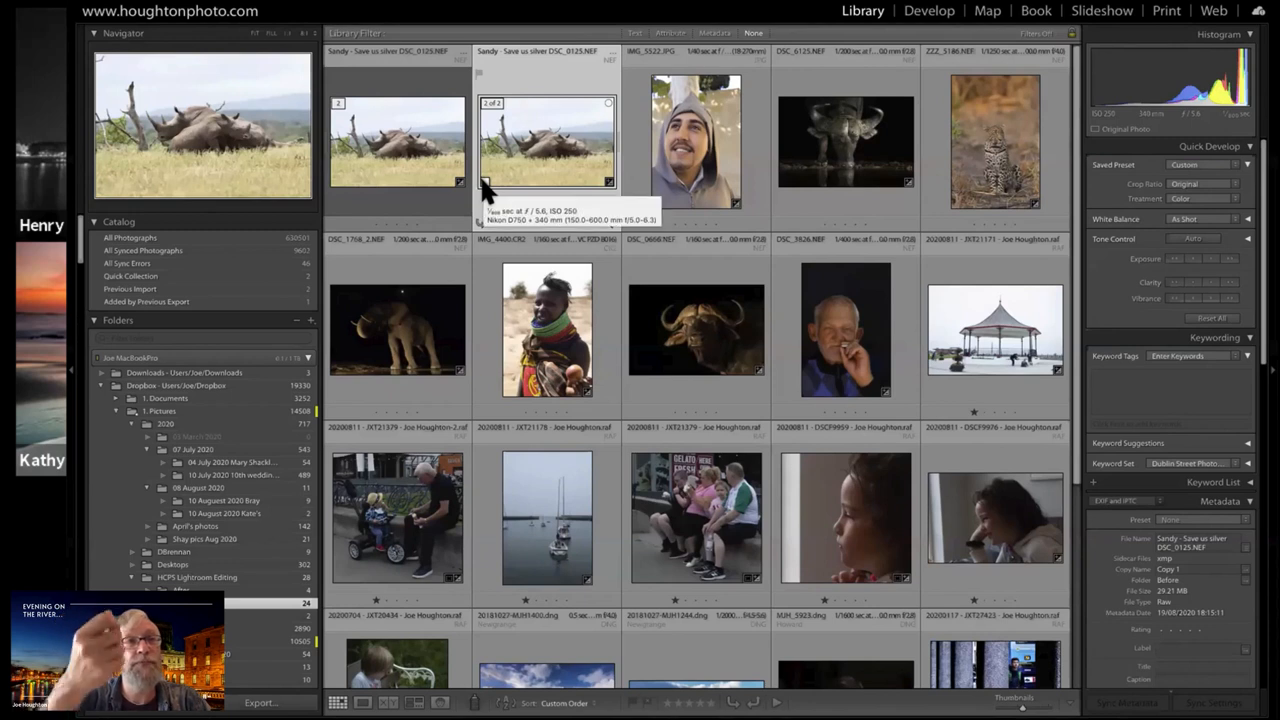
Restore the master rhino photo to its latest Update Spot Removal history state in Develop and return to Grid view
{"action": "double_click", "coordinate": [404, 160]}
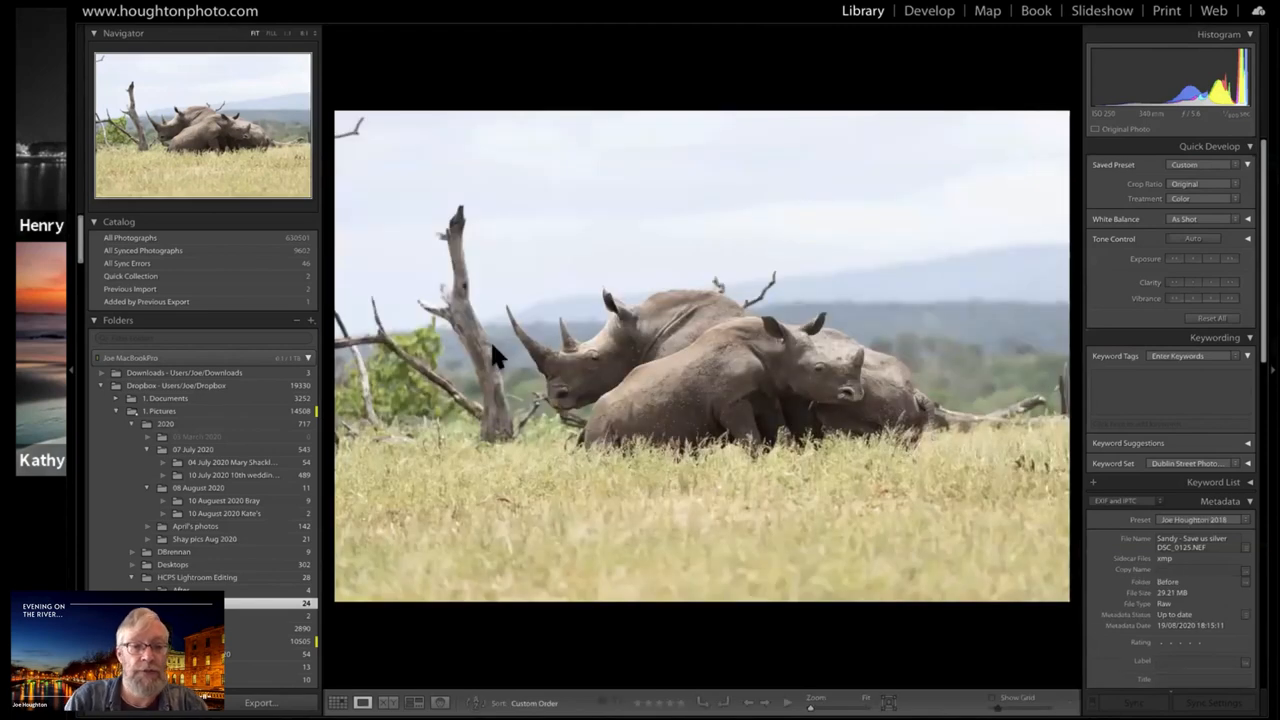
{"action": "key", "text": "d"}
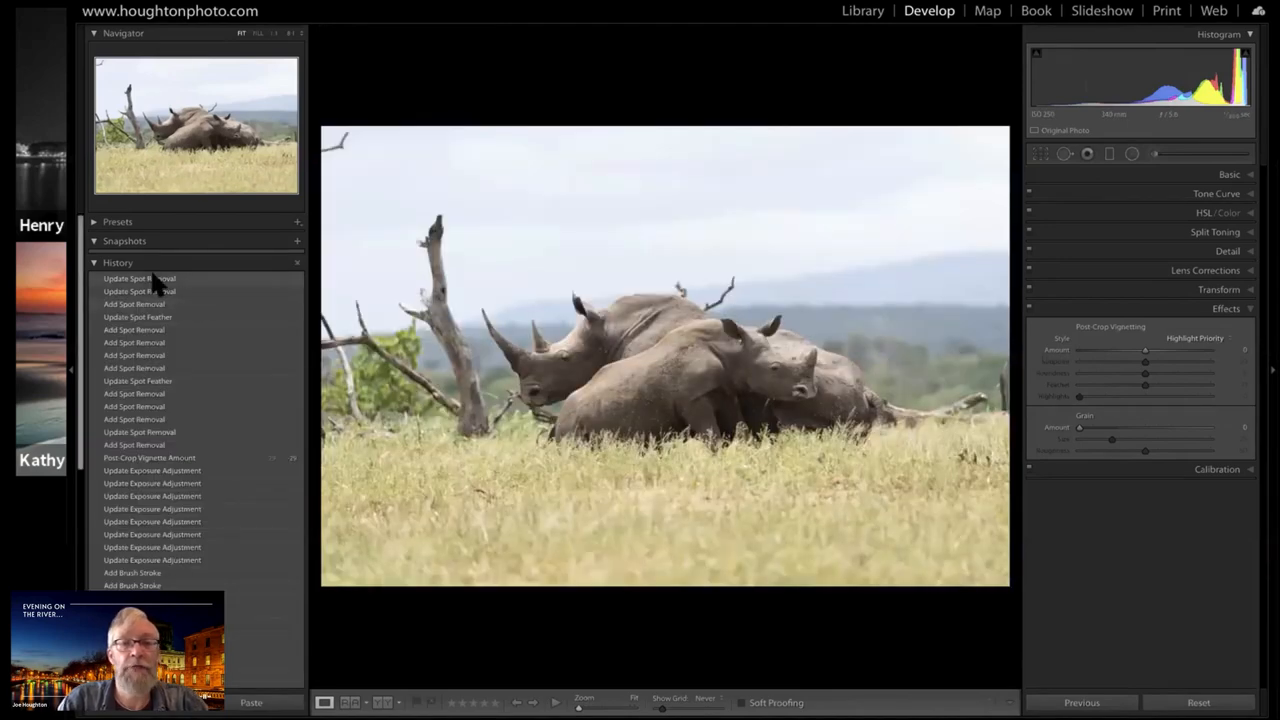
{"action": "left_click", "coordinate": [153, 279]}
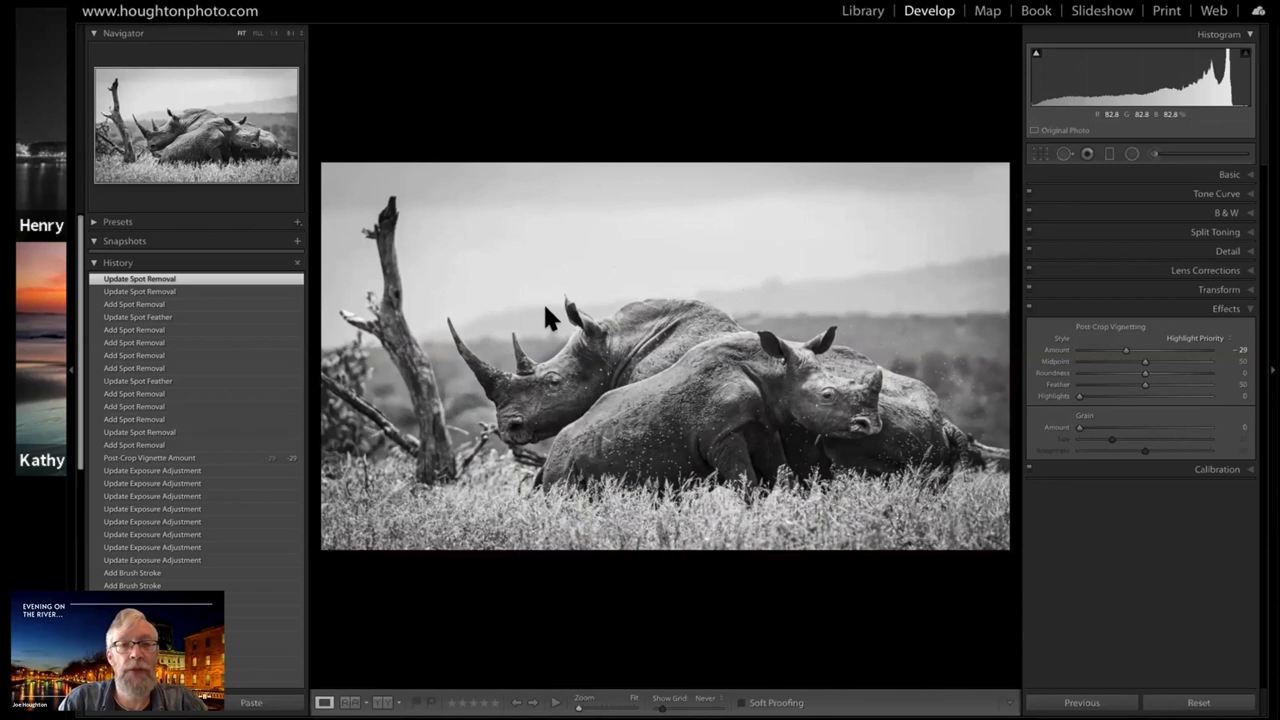
{"action": "key", "text": "g"}
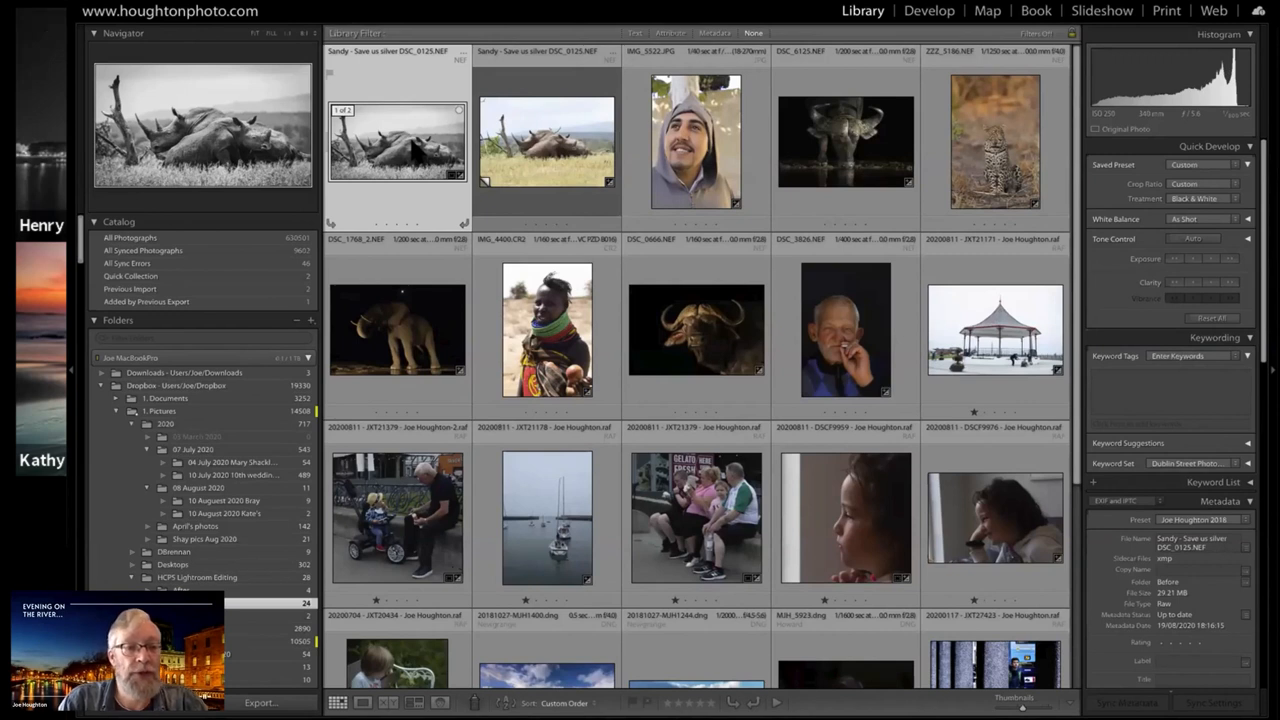
Show the After folder's photos together with the current folder's and find the earlier black-and-white rhino JPEG
{"action": "left_click", "coordinate": [228, 598]}
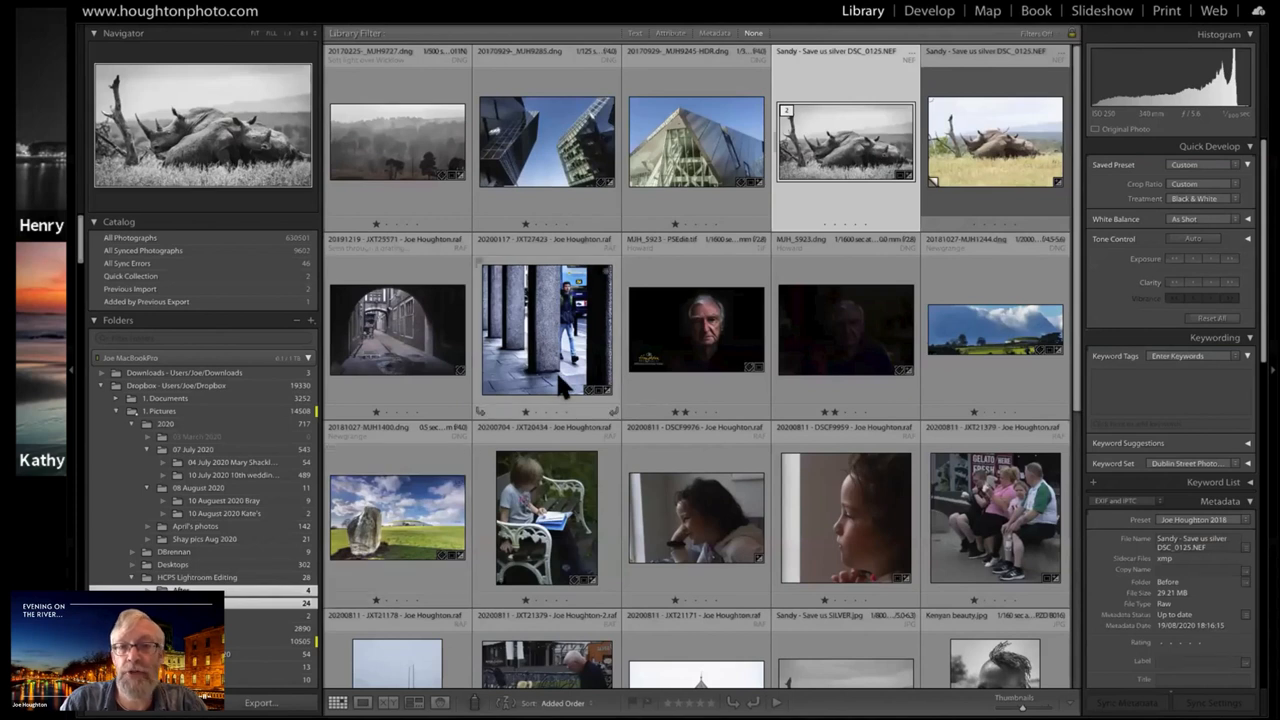
{"action": "scroll", "coordinate": [556, 370], "scroll_direction": "down", "scroll_amount": 2}
{"action": "scroll", "coordinate": [872, 108], "scroll_direction": "up", "scroll_amount": 2}
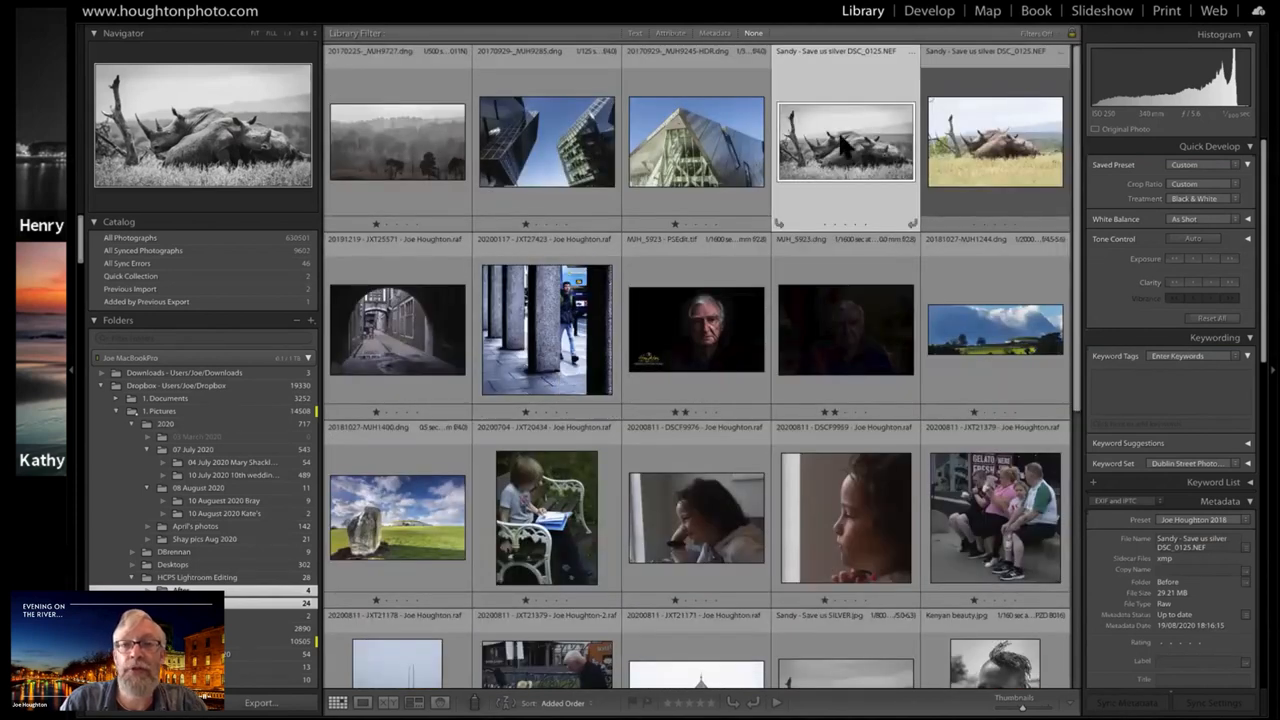
{"action": "scroll", "coordinate": [842, 146], "scroll_direction": "down", "scroll_amount": 5}
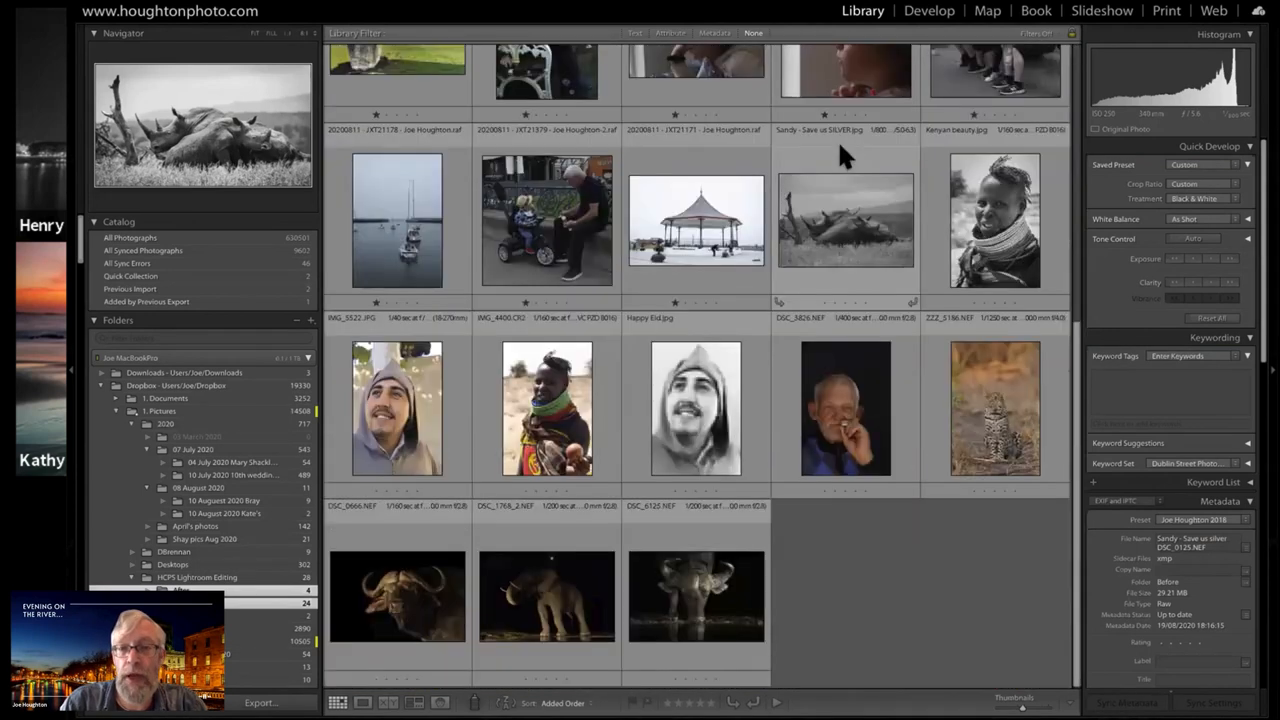
Compare the edited rhino photo with the black-and-white rhino JPEG in Survey view without side panels, and view the edit enlarged
{"action": "left_click", "coordinate": [848, 236]}
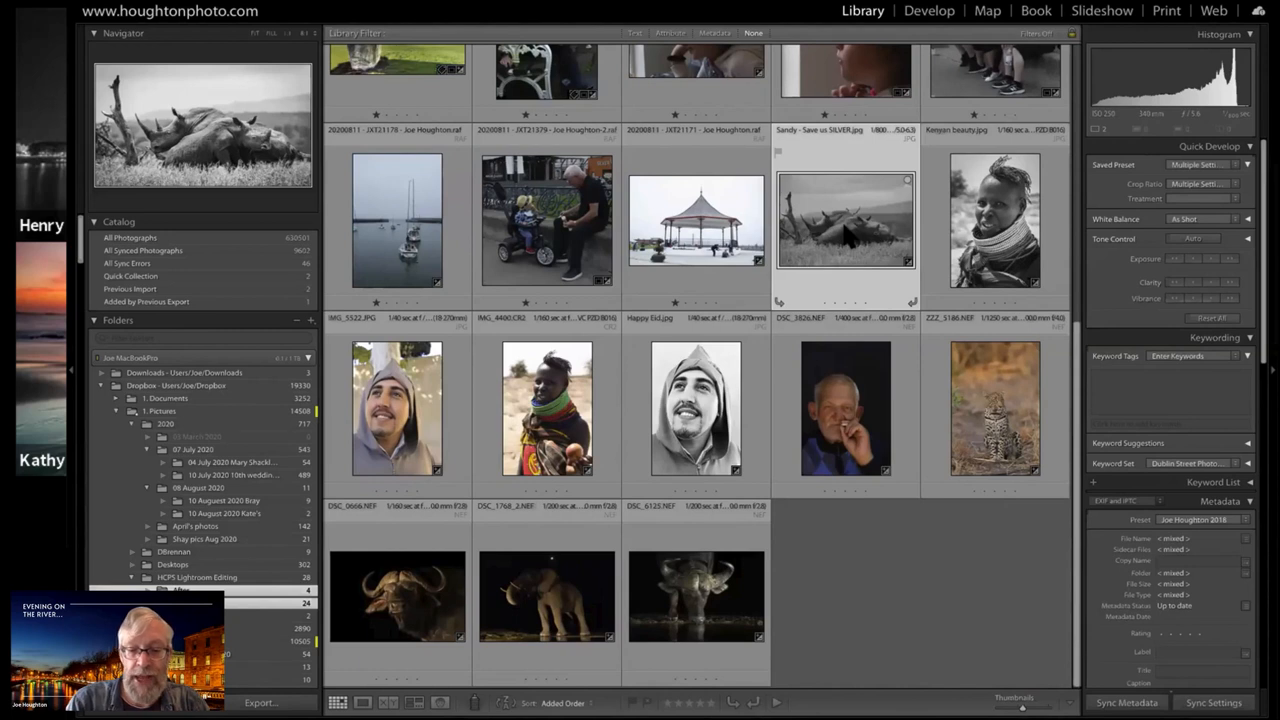
{"action": "key", "text": "n"}
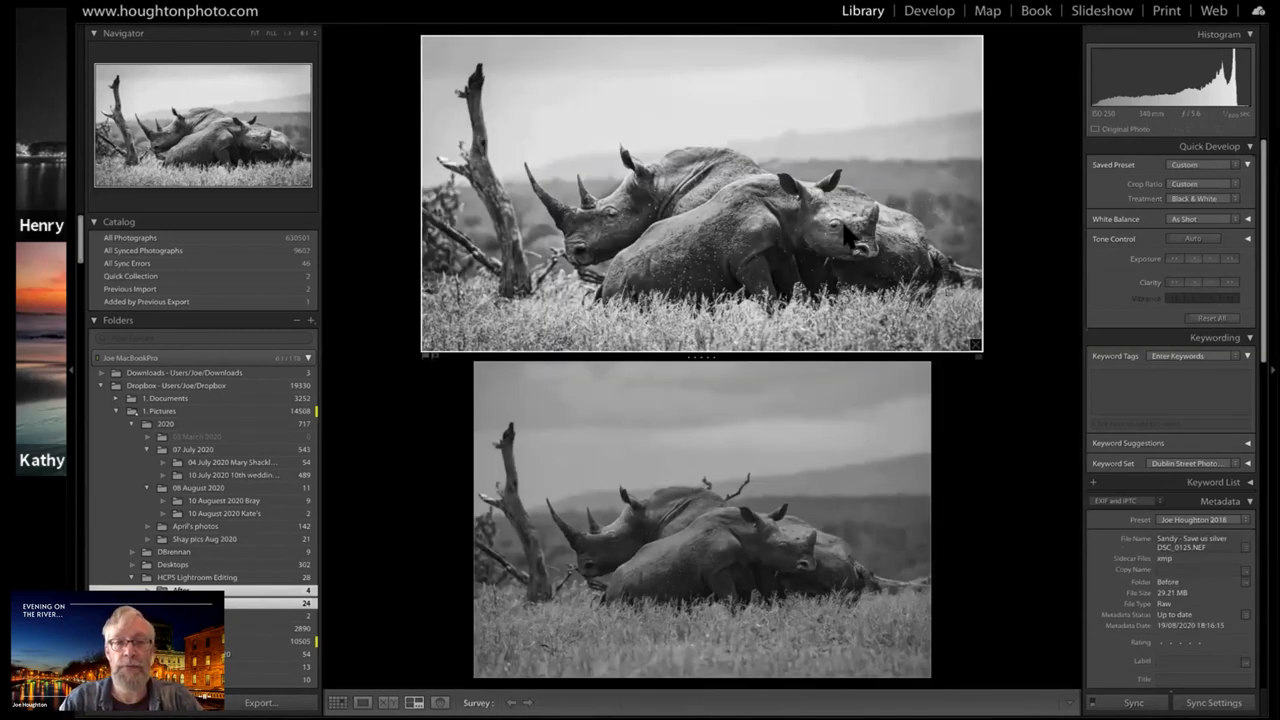
{"action": "key", "text": "shift+Tab"}
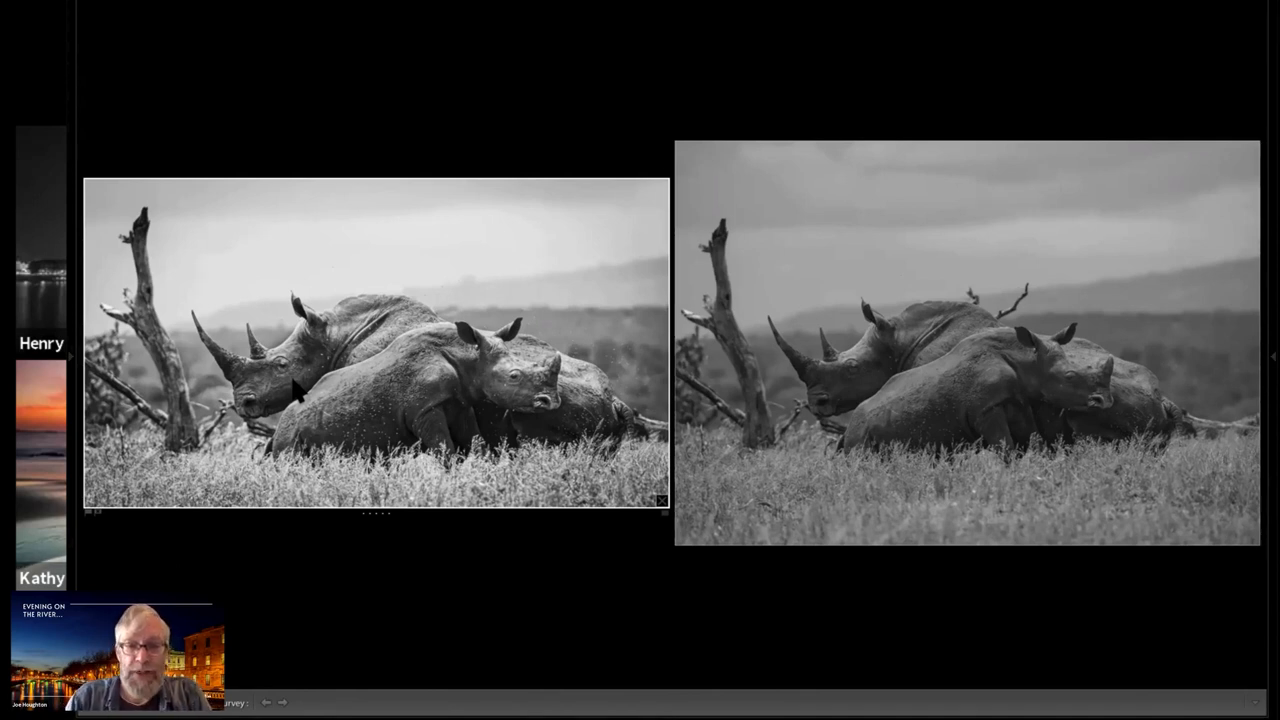
{"action": "key", "text": "g"}
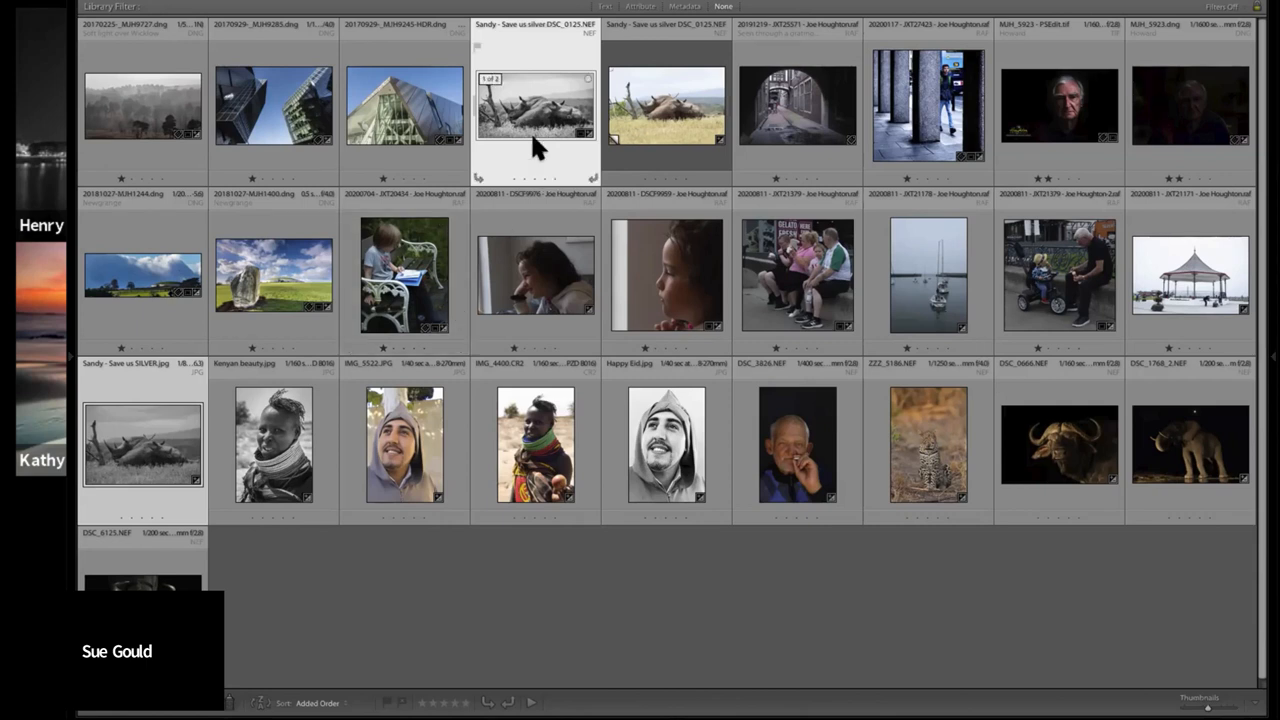
{"action": "key", "text": "d"}
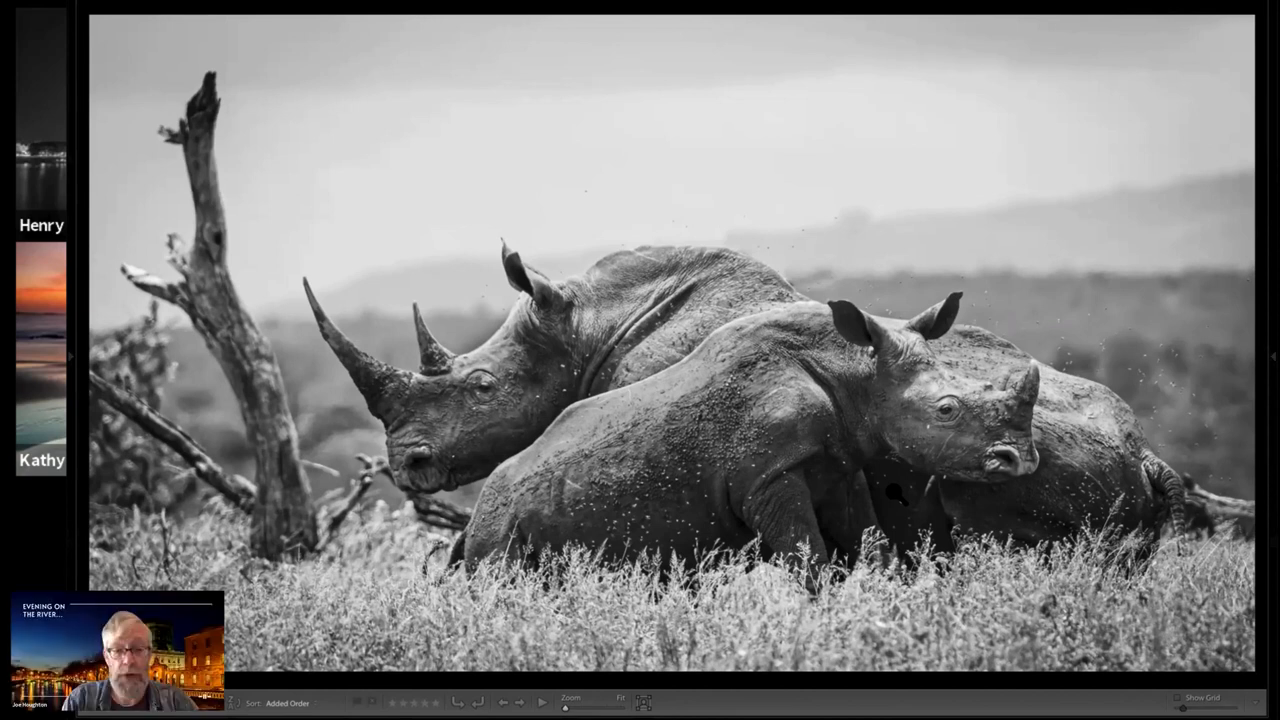
{"action": "key", "text": "g"}
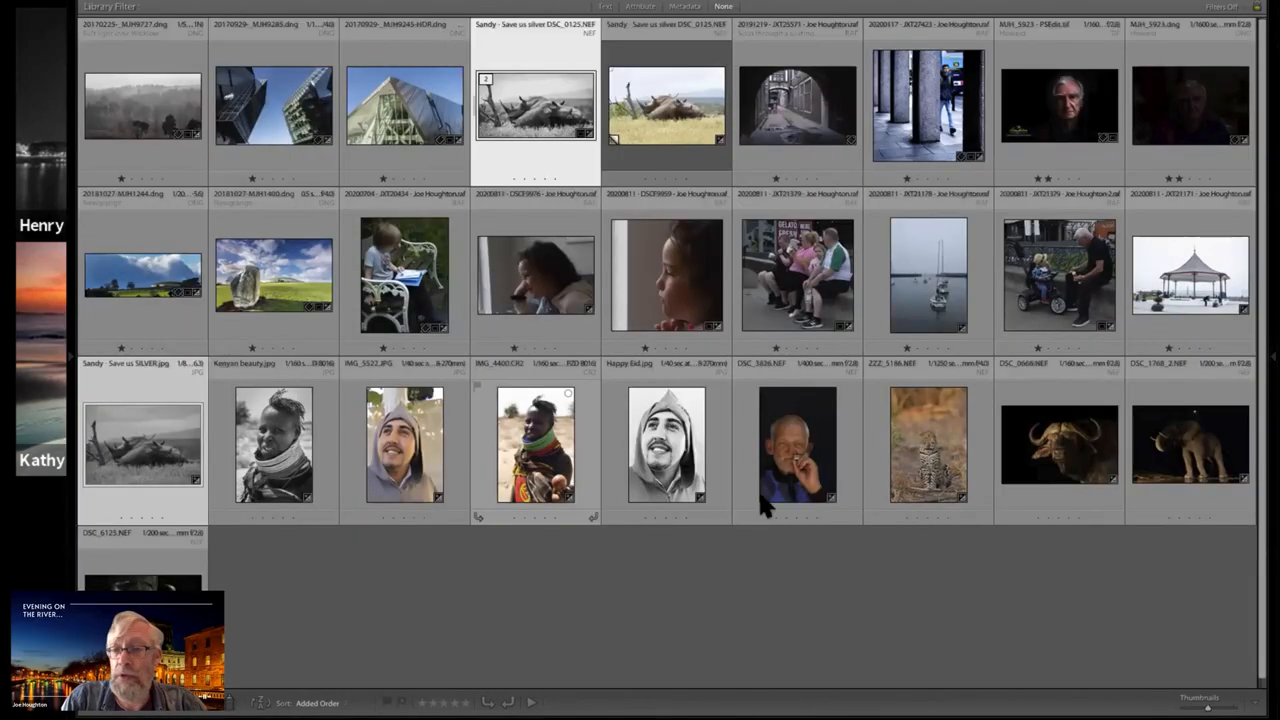
Open the colour portrait of the man smoking in Develop and set its crop aspect ratio to 4 x 5 / 8 x 10
{"action": "double_click", "coordinate": [785, 435]}
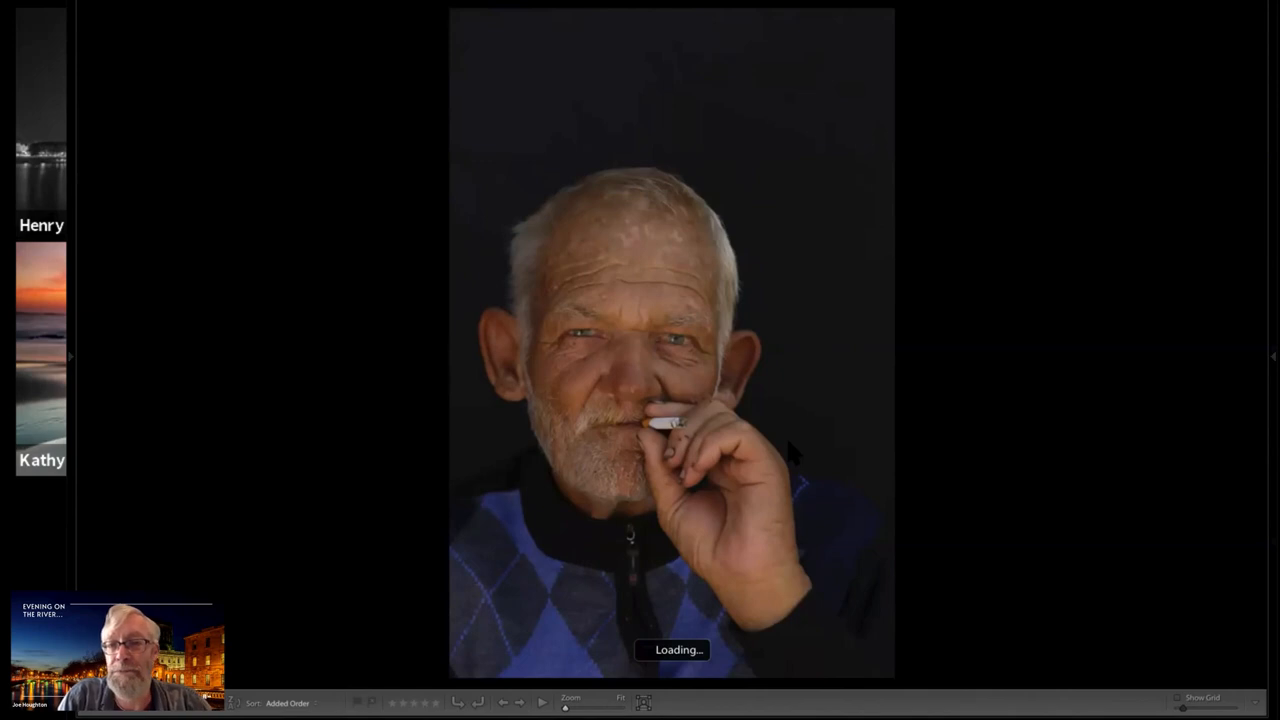
{"action": "key", "text": "d"}
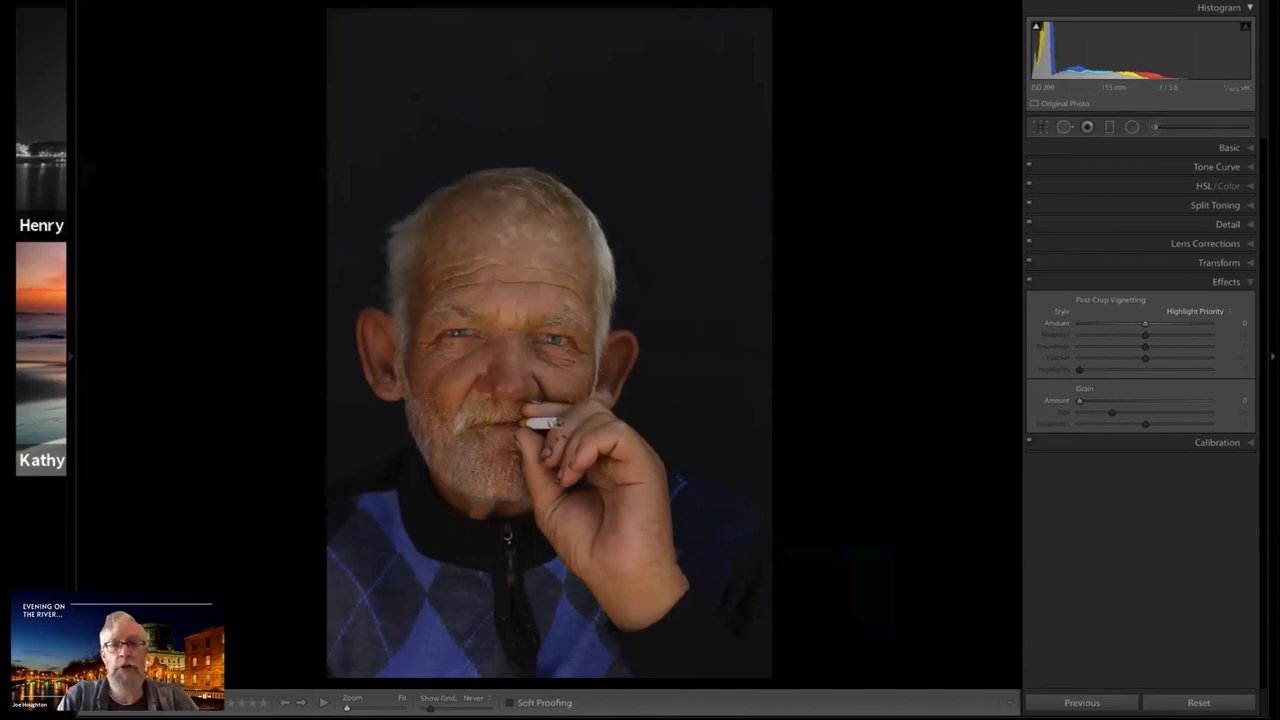
{"action": "left_click", "coordinate": [1041, 128]}
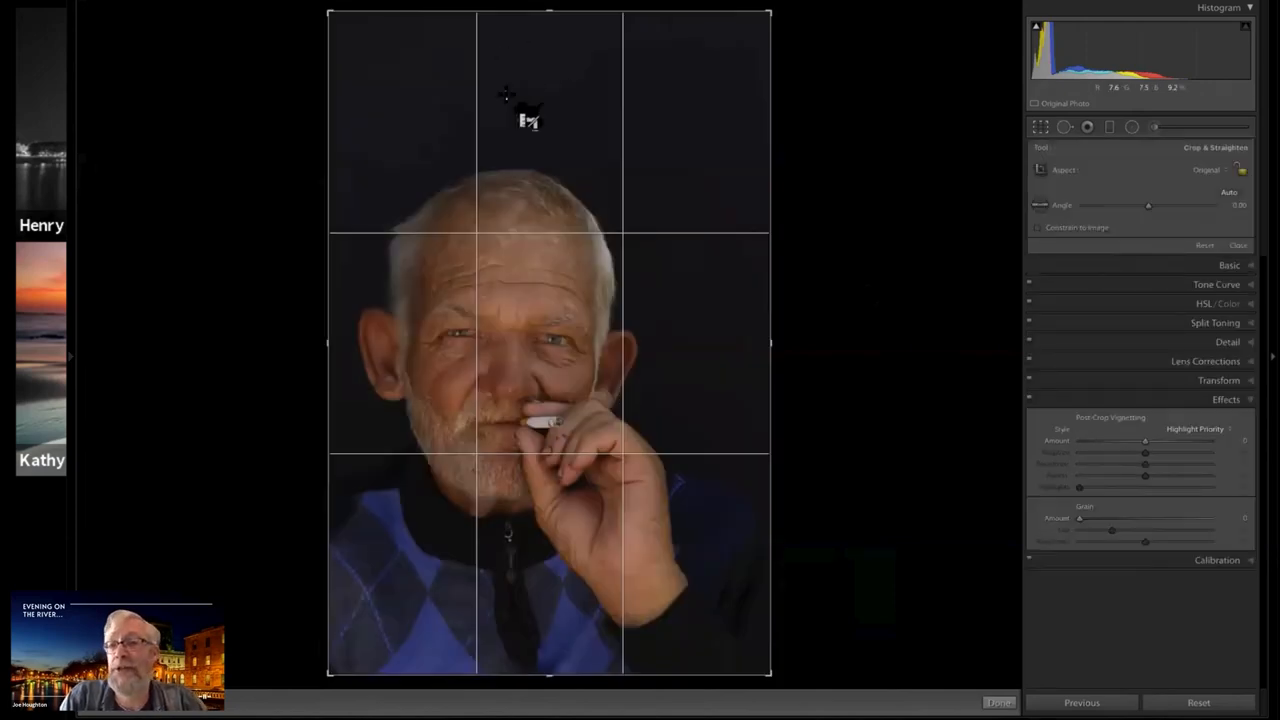
{"action": "left_click", "coordinate": [1207, 170]}
{"action": "left_click", "coordinate": [1180, 200]}
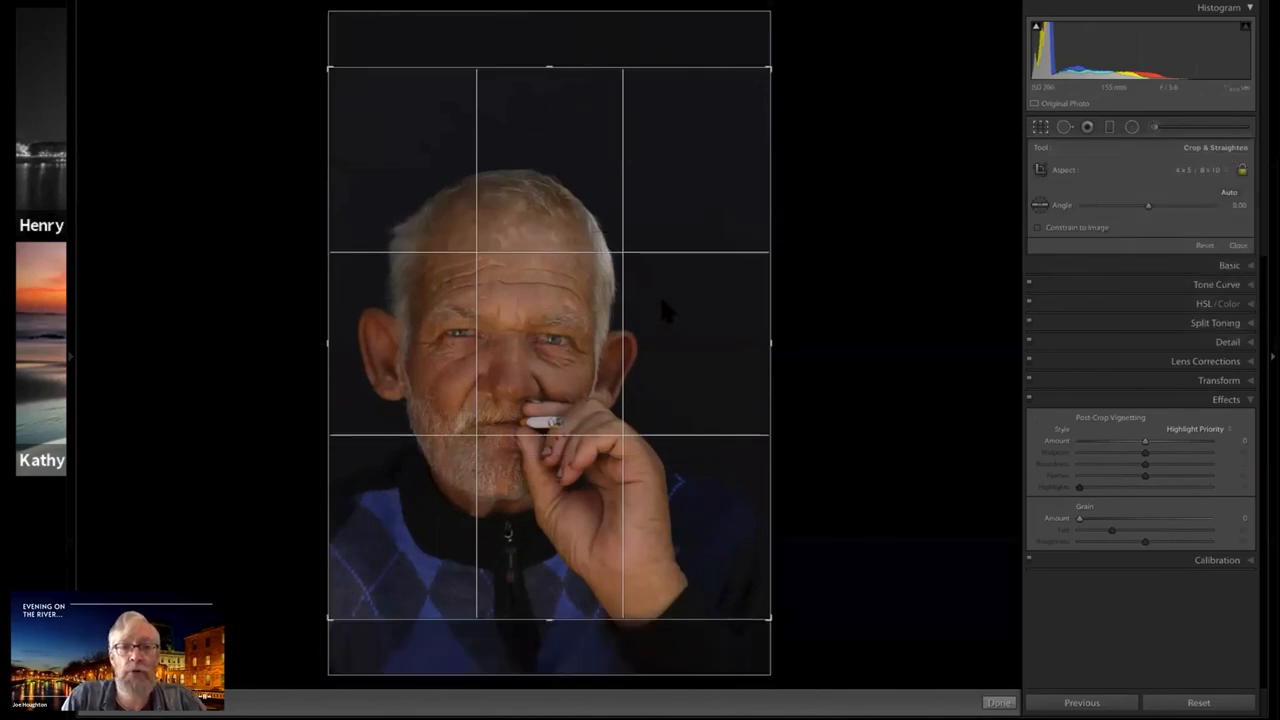
Tighten and reposition the portrait's crop around the man's head and hand, leaving a little space above his hair, and apply it
{"action": "left_click_drag", "start_coordinate": [662, 267], "coordinate": [660, 246]}
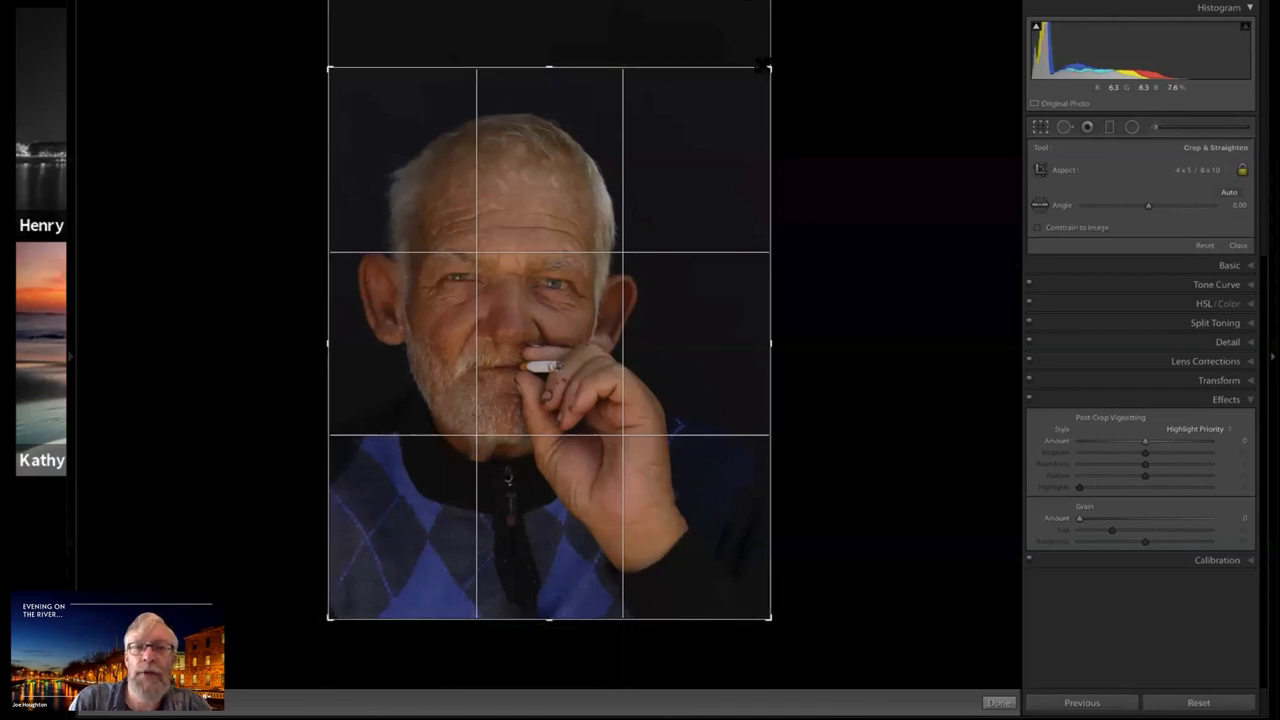
{"action": "left_click_drag", "start_coordinate": [762, 70], "coordinate": [750, 70]}
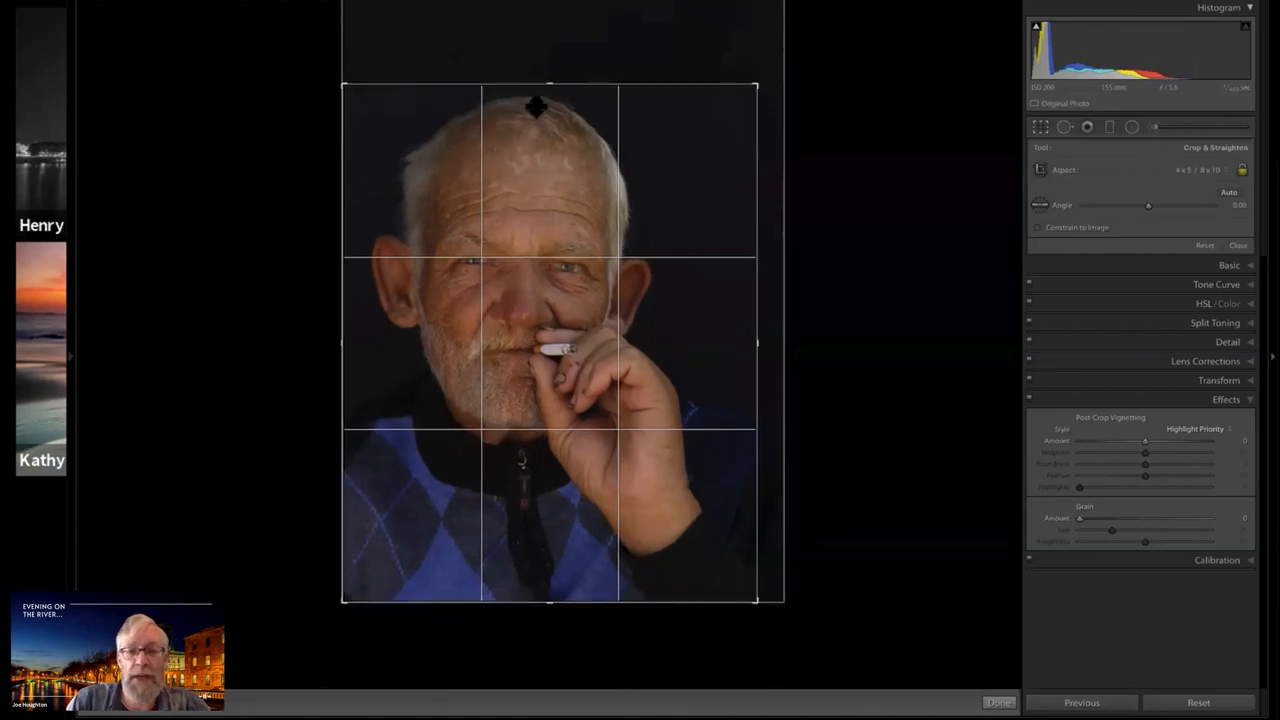
{"action": "mouse_move", "coordinate": [527, 193]}
{"action": "left_mouse_down"}
{"action": "mouse_move", "coordinate": [525, 211]}
{"action": "mouse_move", "coordinate": [531, 194]}
{"action": "mouse_move", "coordinate": [535, 205]}
{"action": "left_mouse_up"}
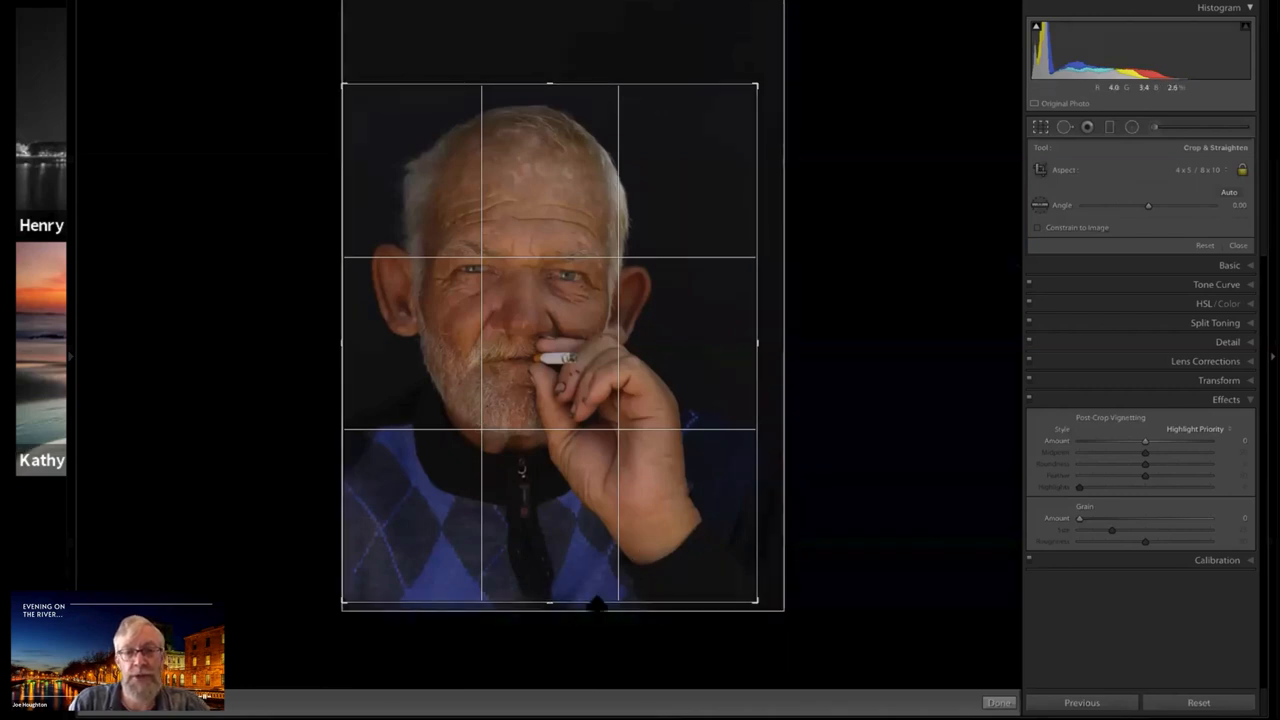
{"action": "key", "text": "Return"}
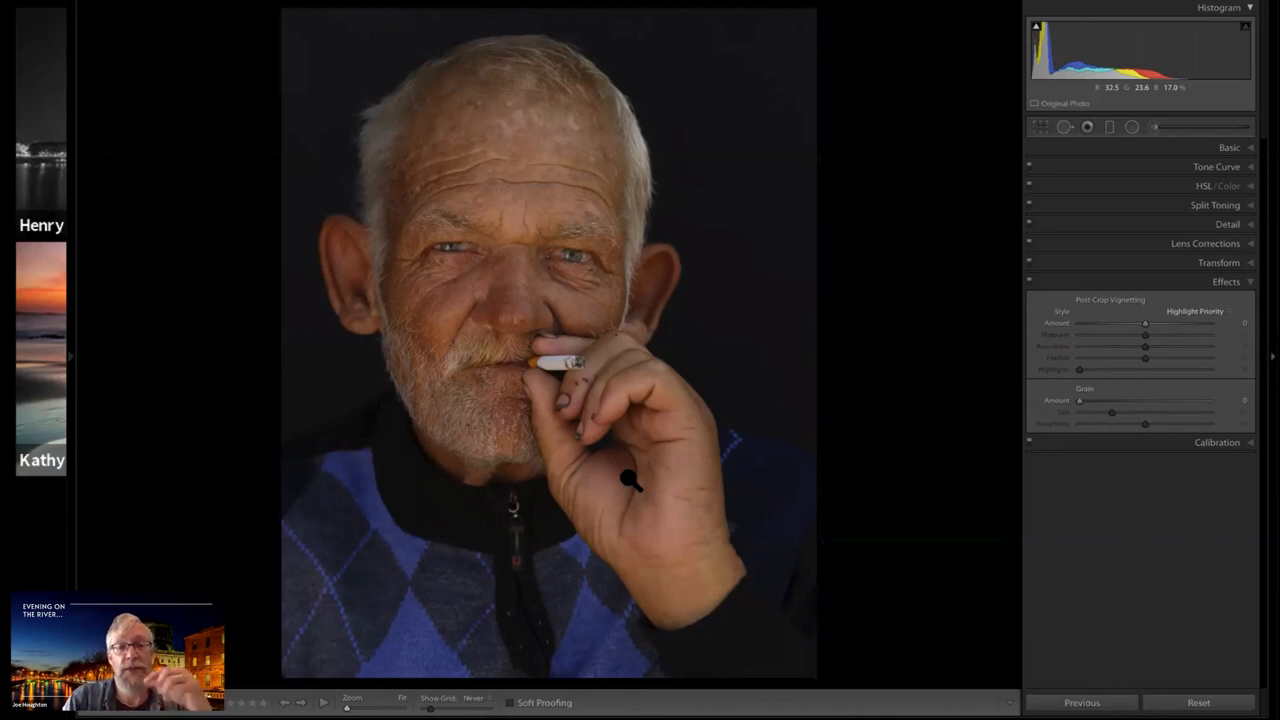
{"action": "key", "text": "r"}
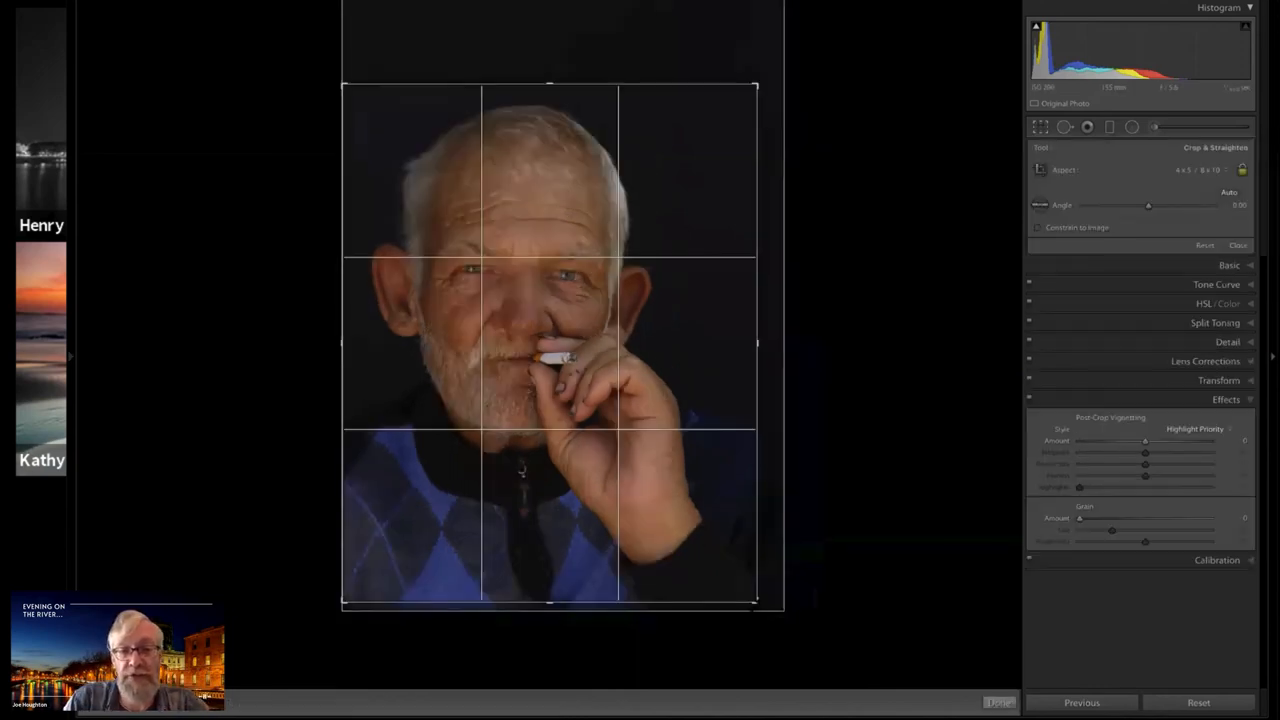
{"action": "mouse_move", "coordinate": [755, 600]}
{"action": "left_mouse_down"}
{"action": "mouse_move", "coordinate": [703, 523]}
{"action": "mouse_move", "coordinate": [731, 543]}
{"action": "mouse_move", "coordinate": [757, 602]}
{"action": "left_mouse_up"}
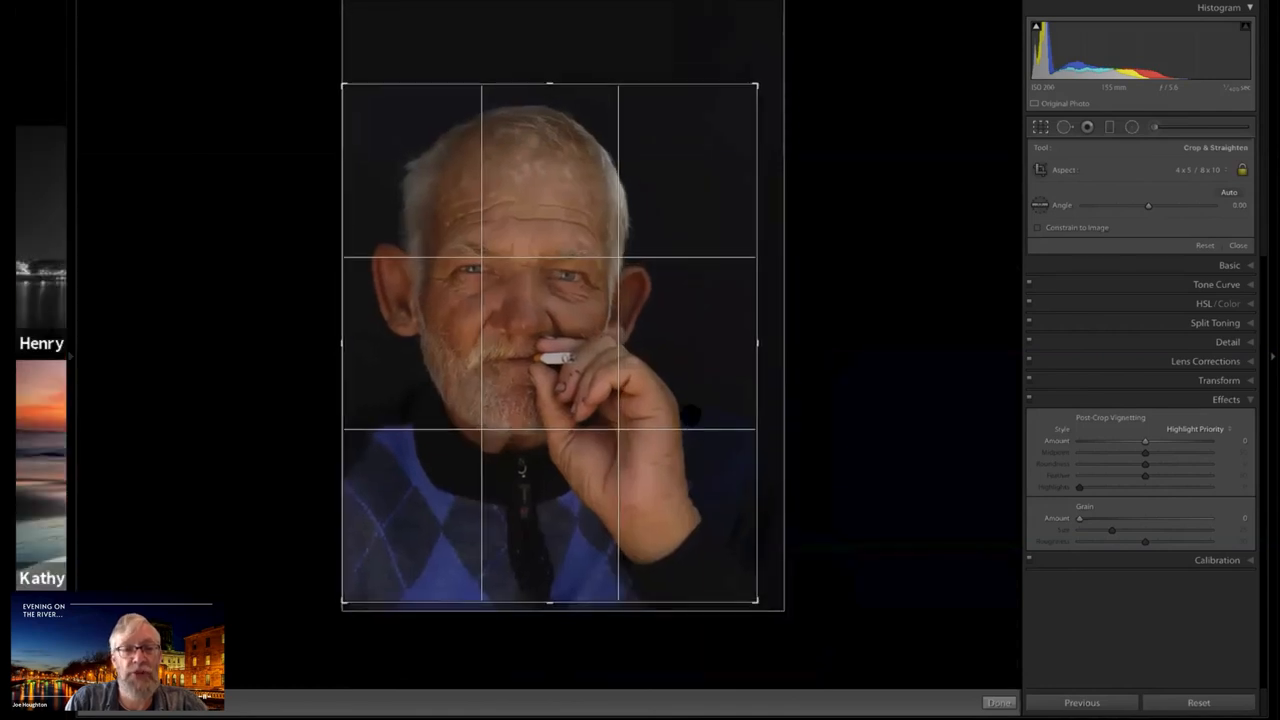
{"action": "key", "text": "Return"}
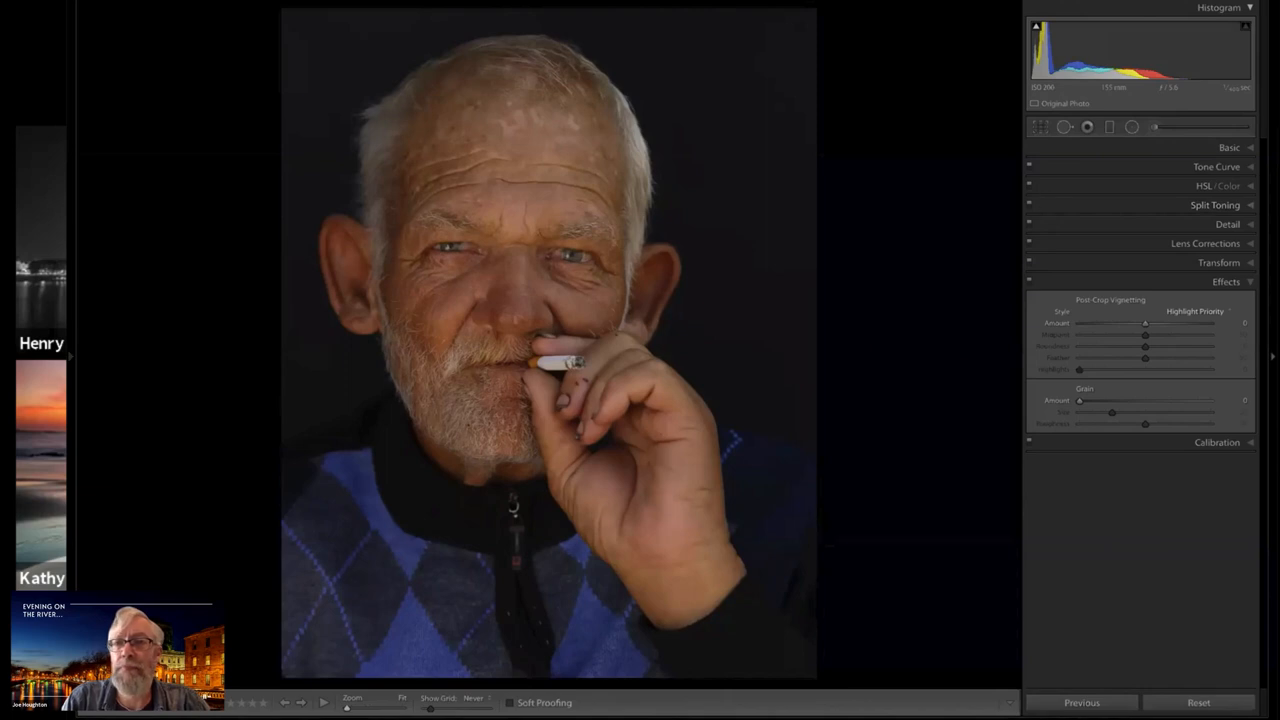
Convert the cropped portrait to Black & White and try brighter and darker Exposure levels, finishing at +0.05
{"action": "left_click", "coordinate": [1246, 149]}
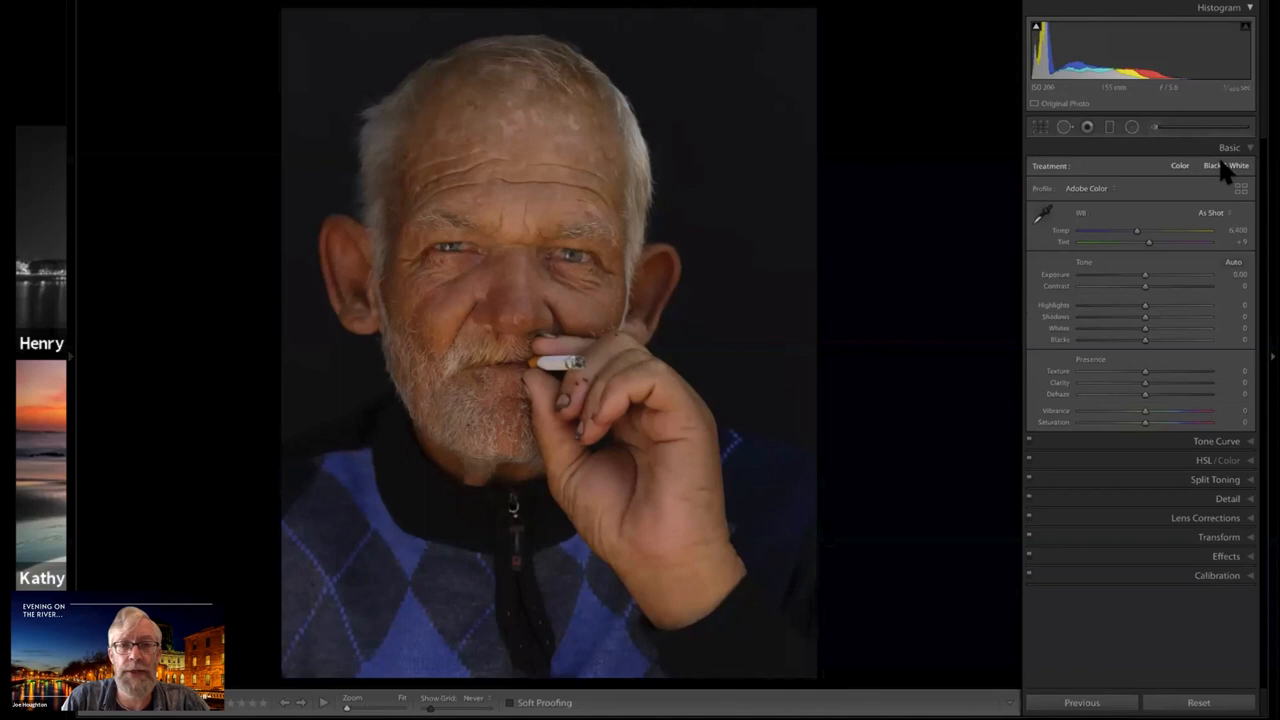
{"action": "left_click", "coordinate": [1224, 167]}
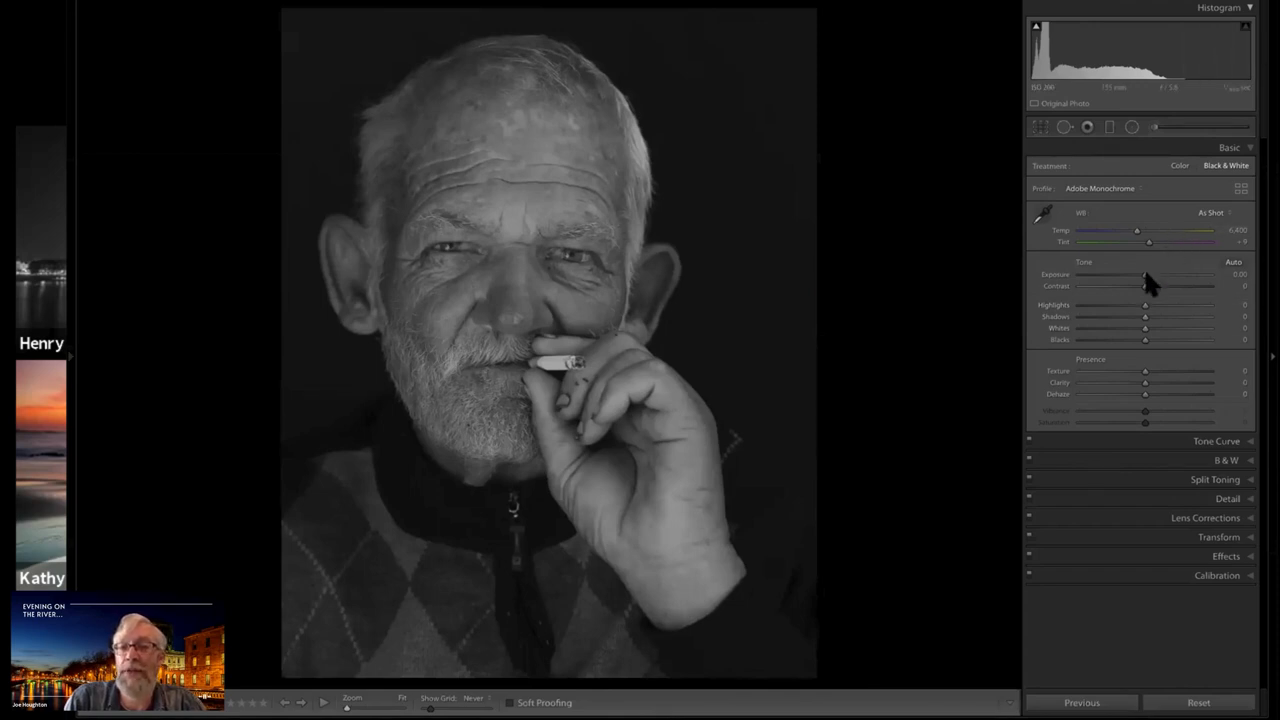
{"action": "left_click_drag", "start_coordinate": [1144, 275], "coordinate": [1148, 275]}
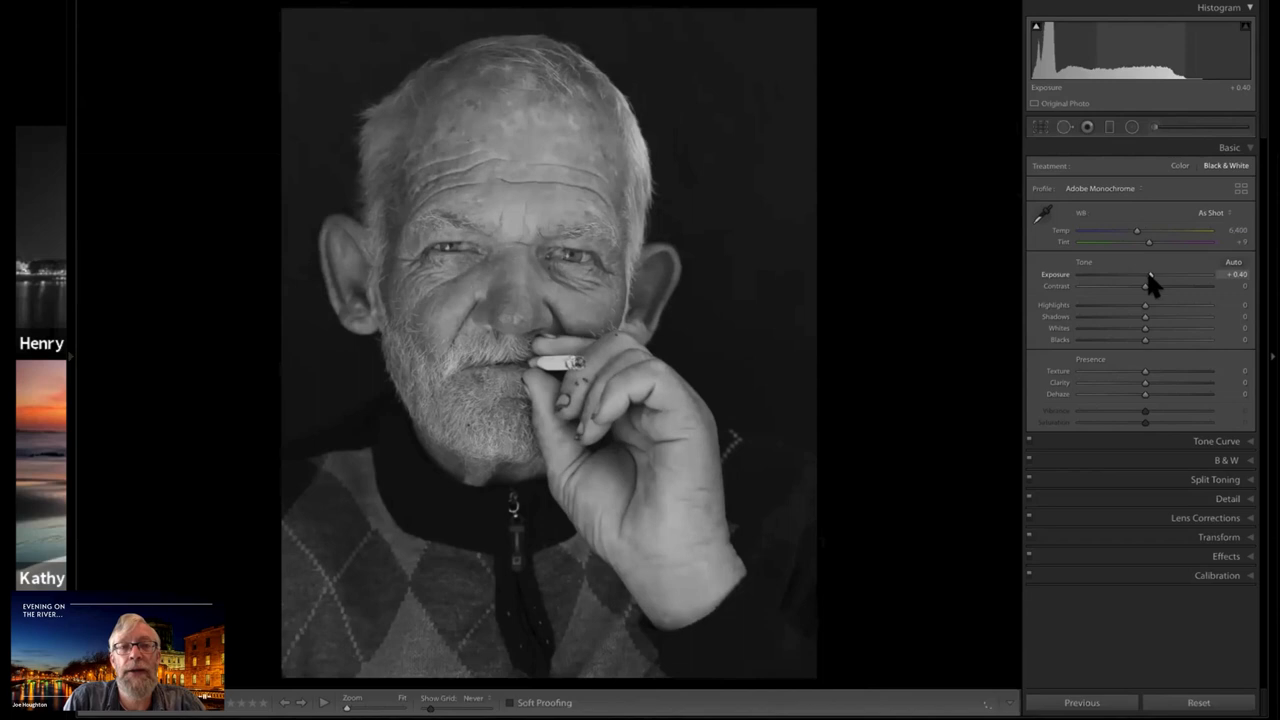
{"action": "left_click_drag", "start_coordinate": [1147, 274], "coordinate": [1148, 274]}
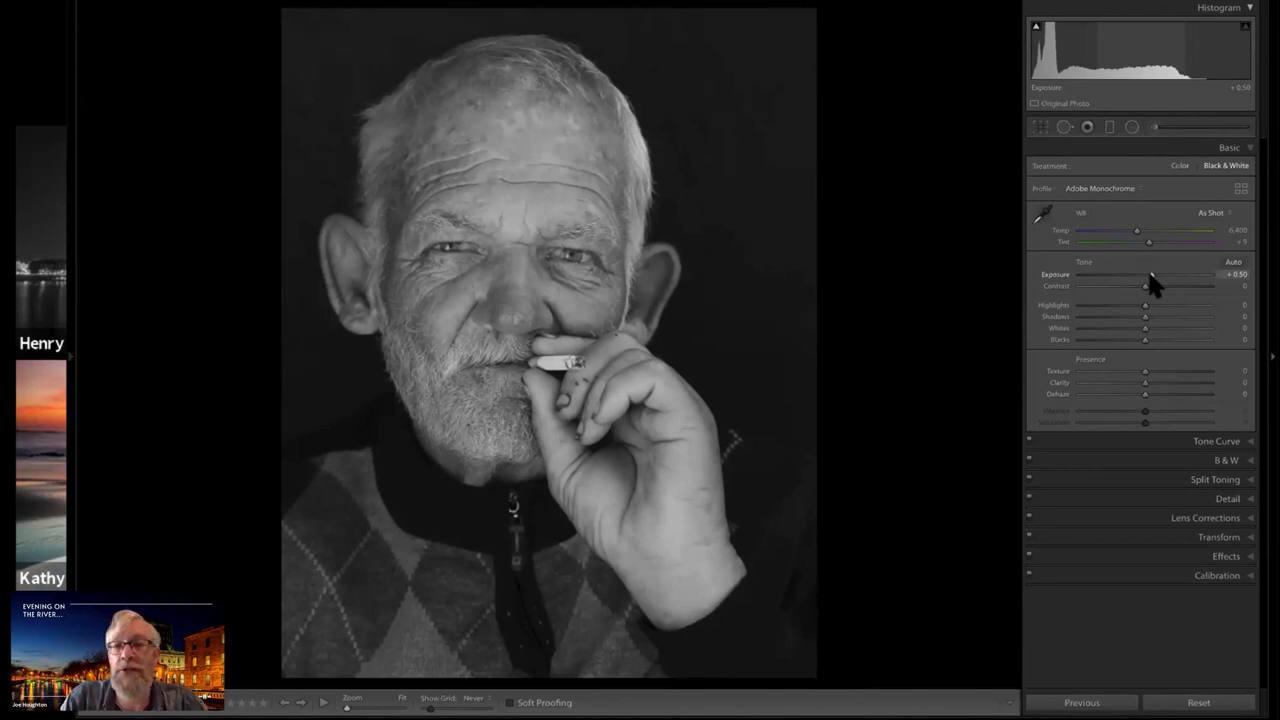
{"action": "left_click_drag", "start_coordinate": [1150, 274], "coordinate": [1156, 274]}
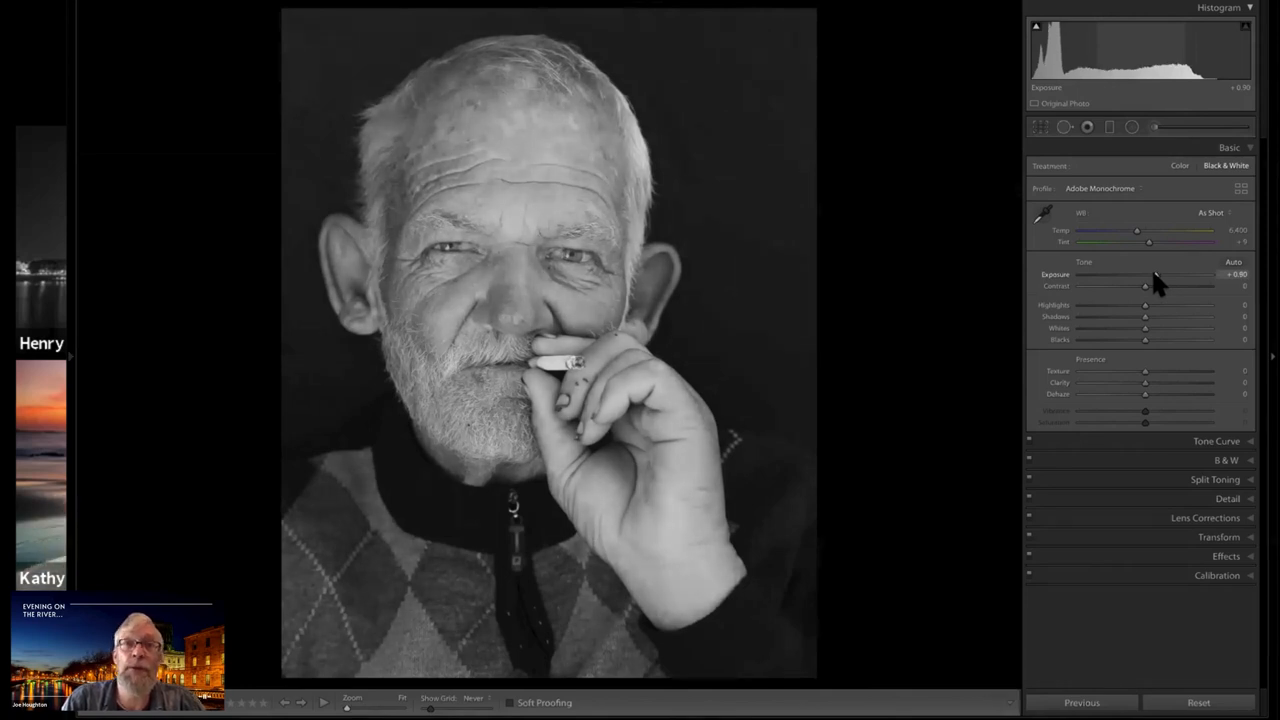
{"action": "left_click_drag", "start_coordinate": [1156, 274], "coordinate": [1153, 274]}
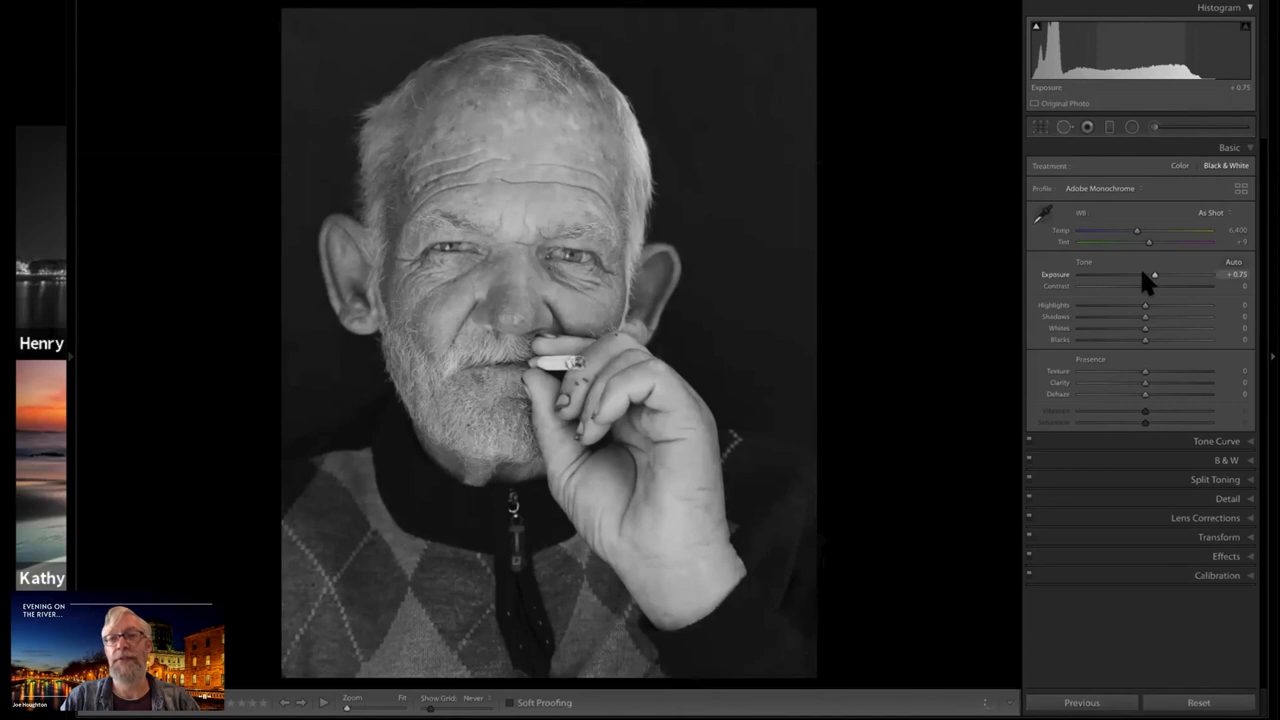
{"action": "left_click", "coordinate": [1142, 274]}
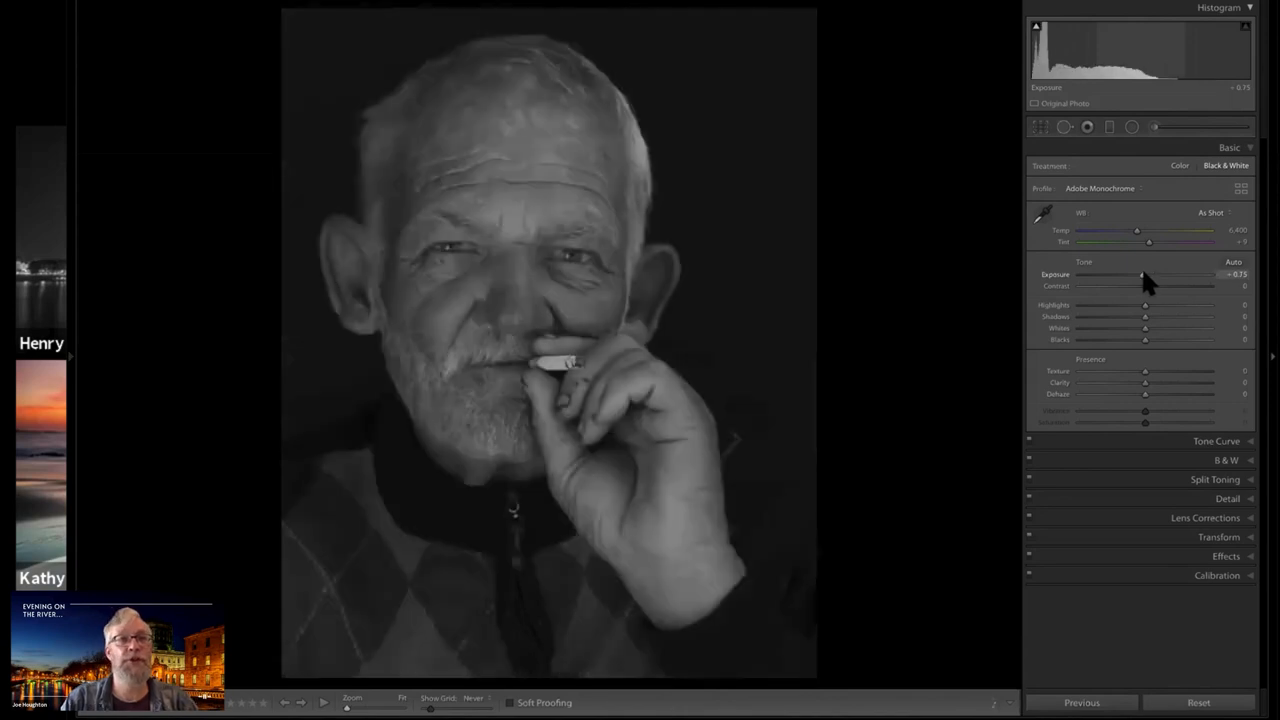
{"action": "left_click", "coordinate": [1144, 273]}
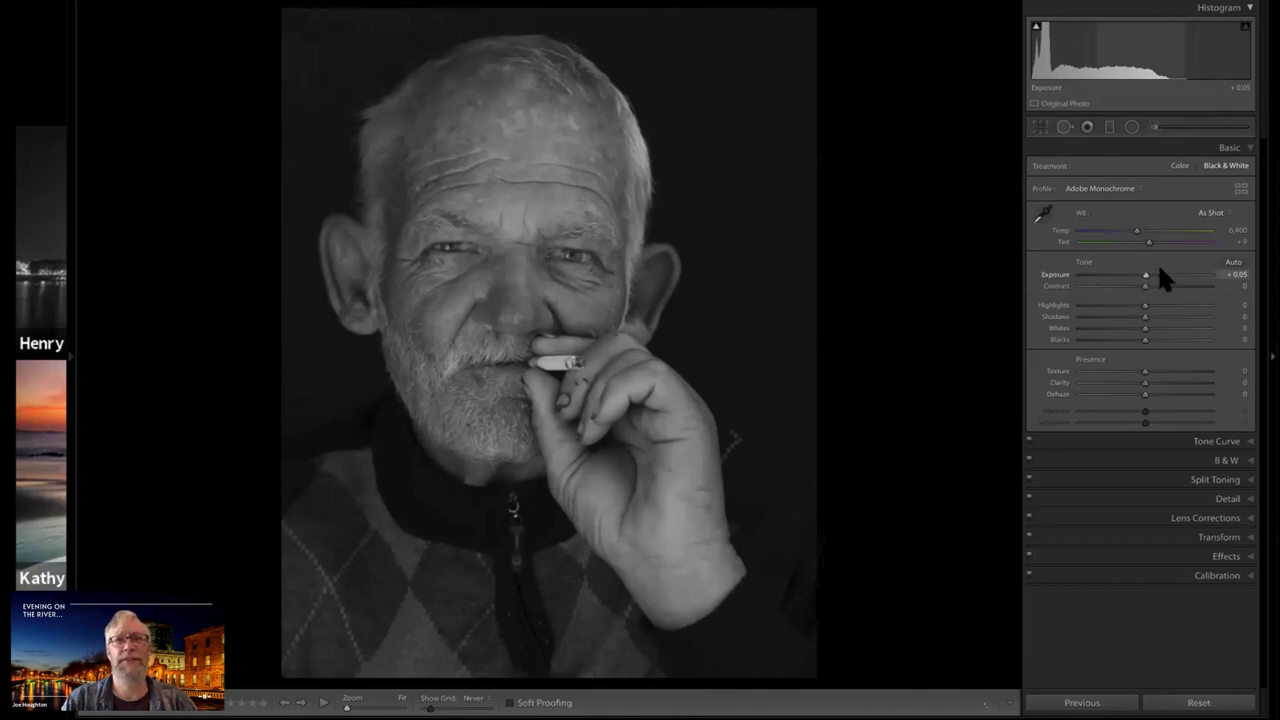
Try a brighter Exposure of +1.25 on the portrait and reset Exposure to 0
{"action": "left_click", "coordinate": [1160, 272]}
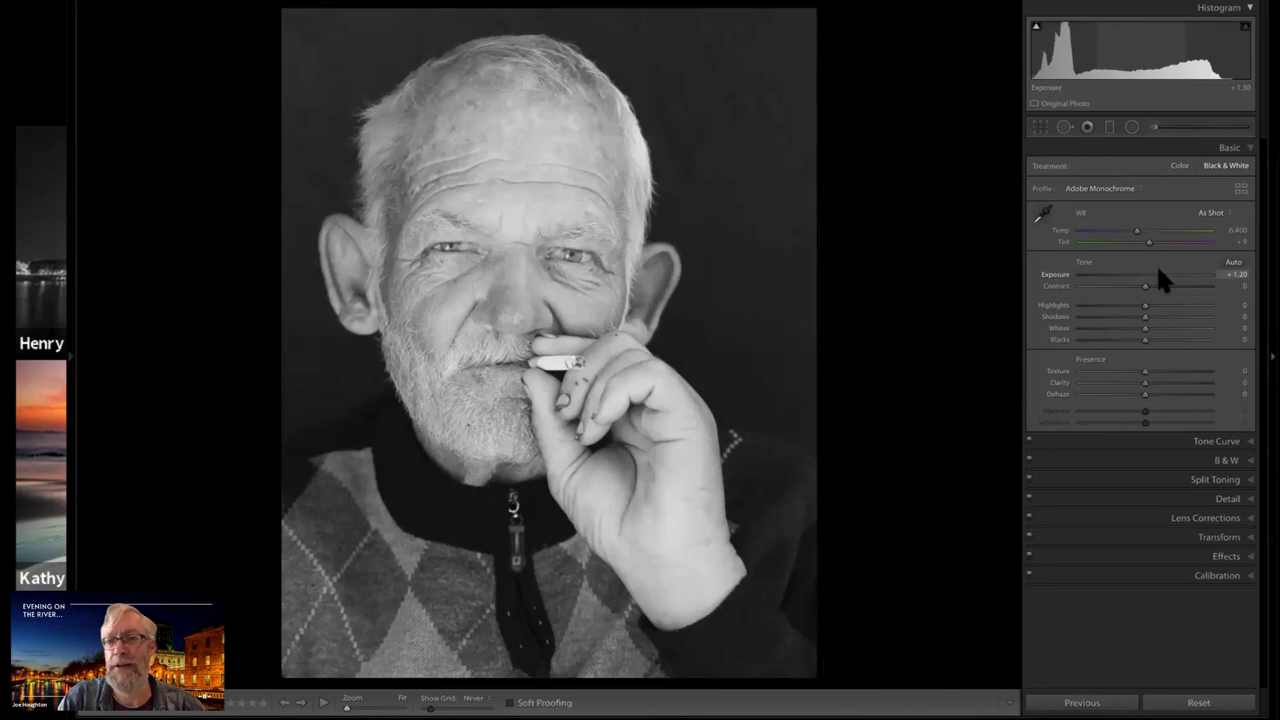
{"action": "left_click_drag", "start_coordinate": [1158, 267], "coordinate": [1159, 267]}
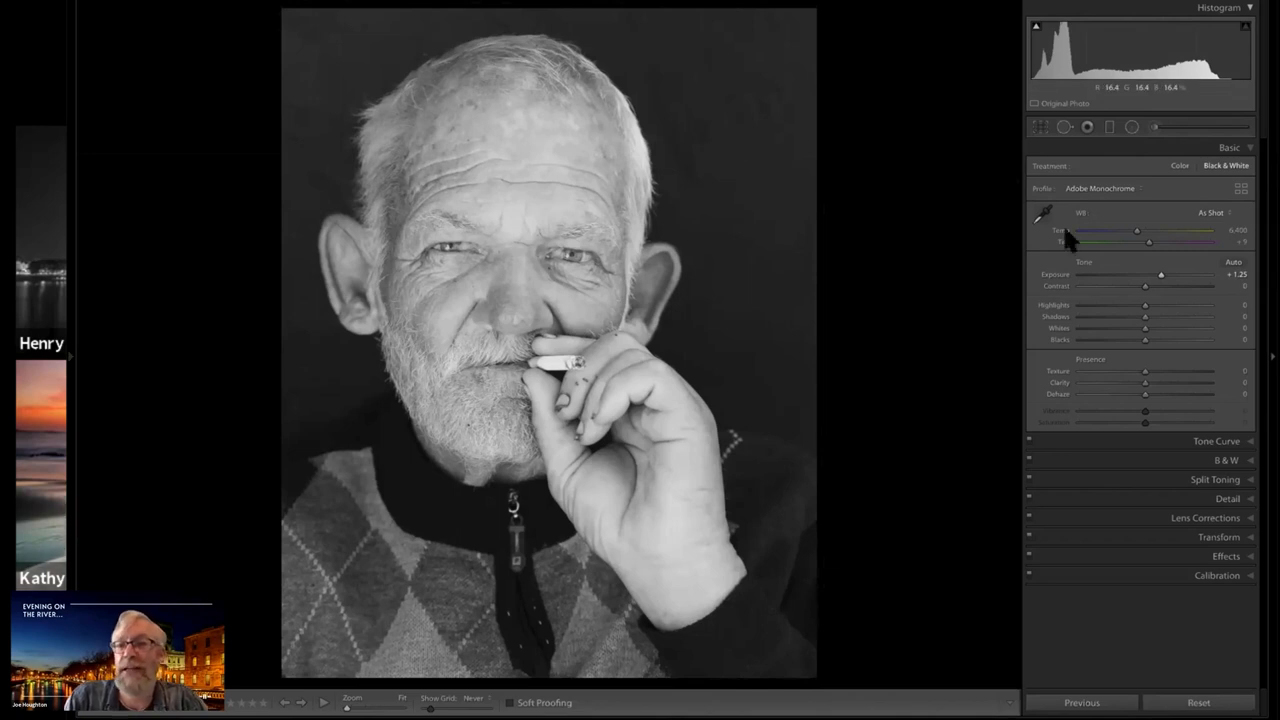
{"action": "double_click", "coordinate": [1152, 278]}
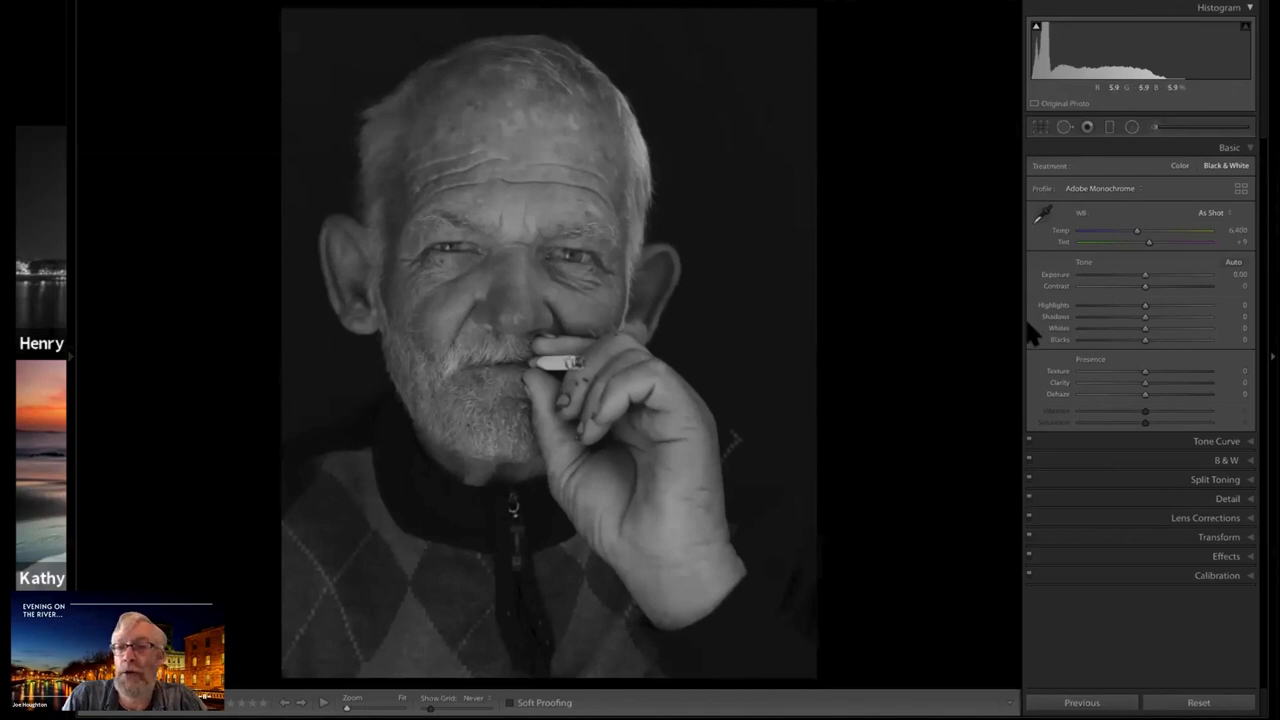
Try several brighter Whites levels on the portrait, finishing at +43
{"action": "left_click", "coordinate": [1161, 327]}
{"action": "left_click_drag", "start_coordinate": [1161, 327], "coordinate": [1168, 327]}
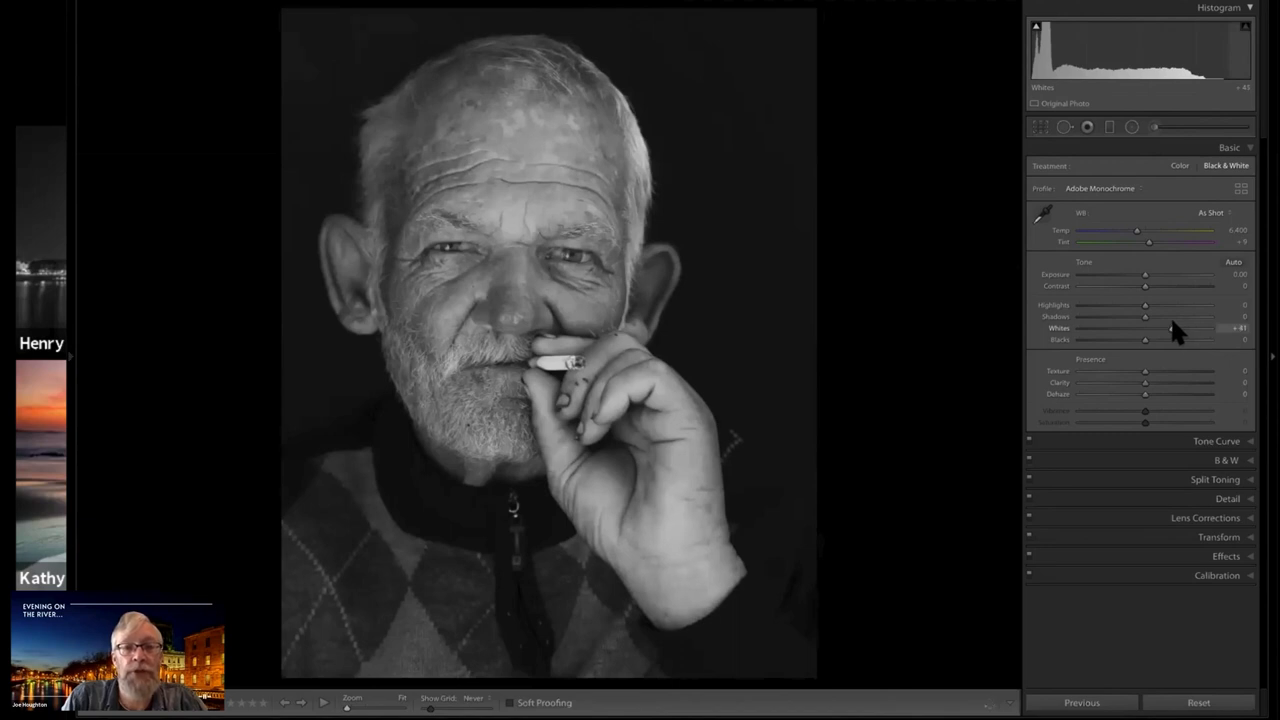
{"action": "left_click_drag", "start_coordinate": [1171, 323], "coordinate": [1161, 329]}
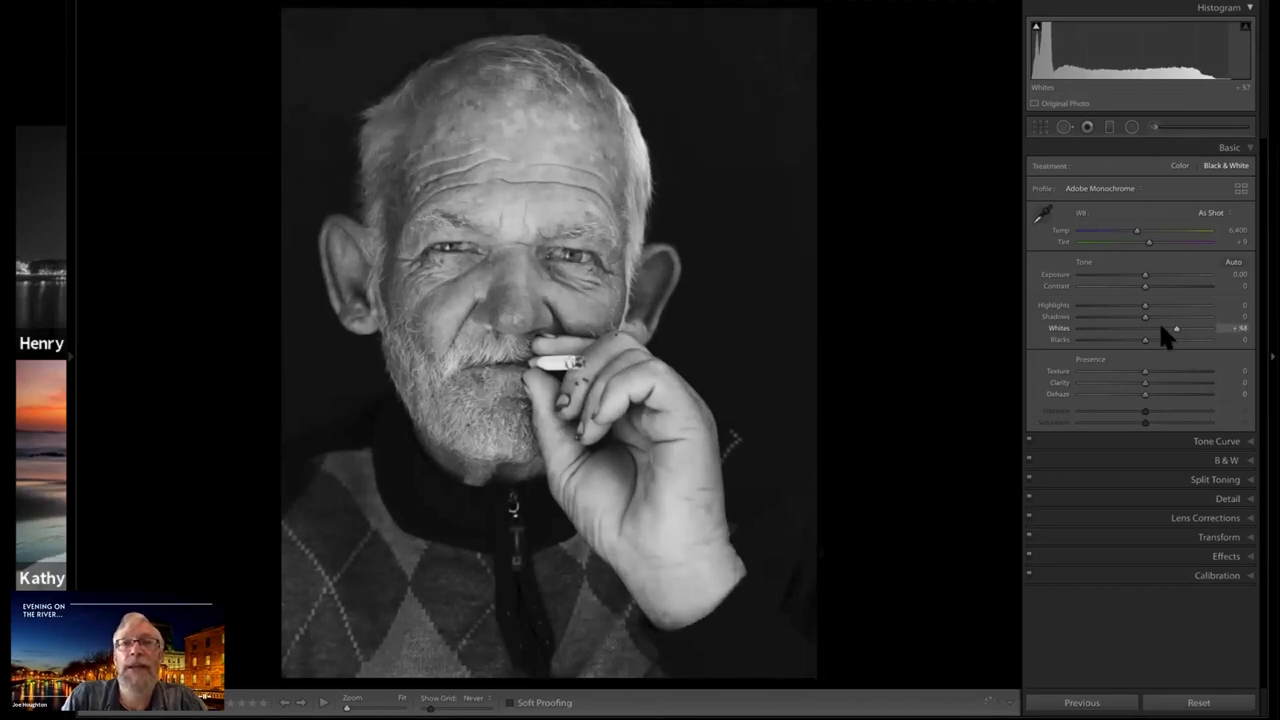
{"action": "left_click", "coordinate": [1162, 328]}
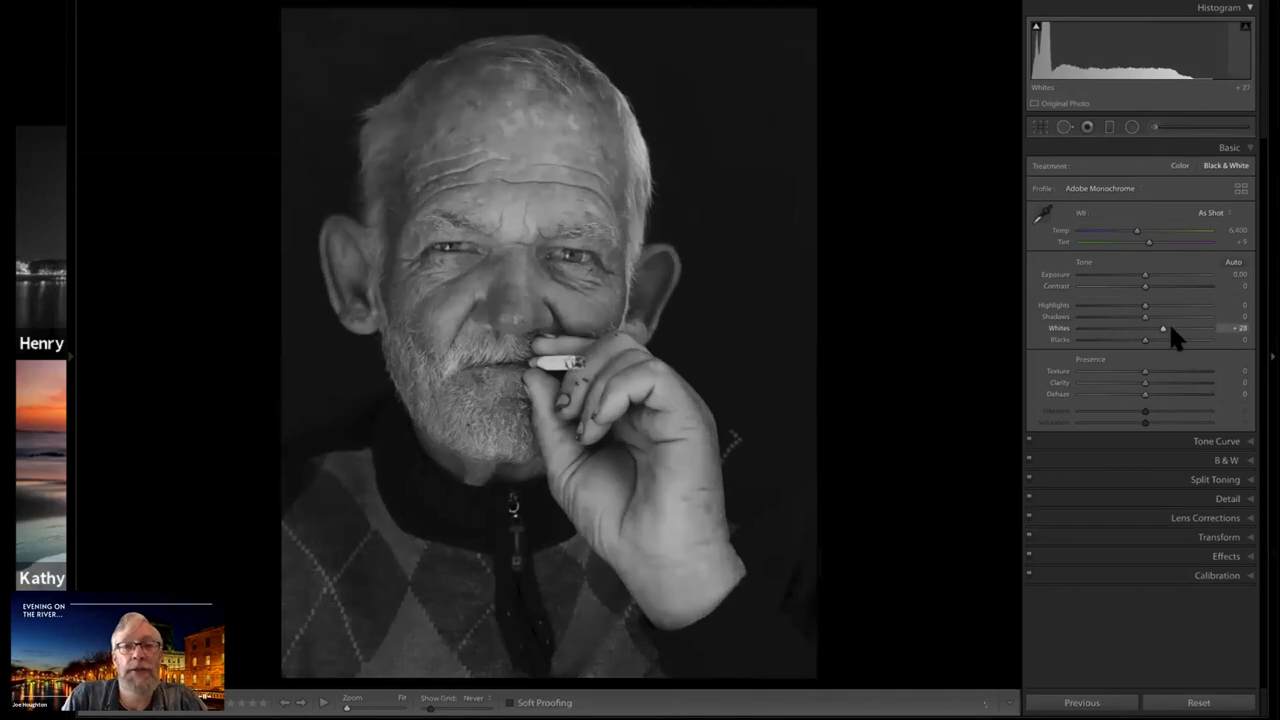
{"action": "left_click", "coordinate": [1171, 327]}
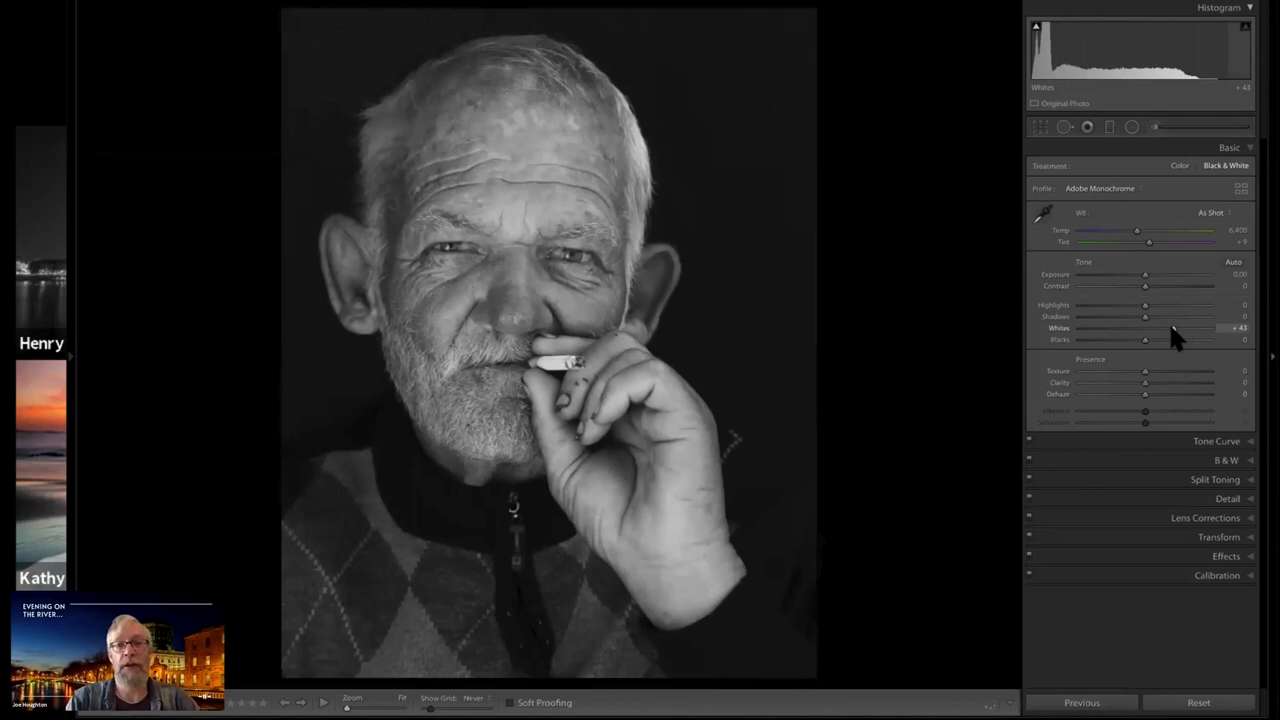
{"action": "left_click", "coordinate": [1171, 328]}
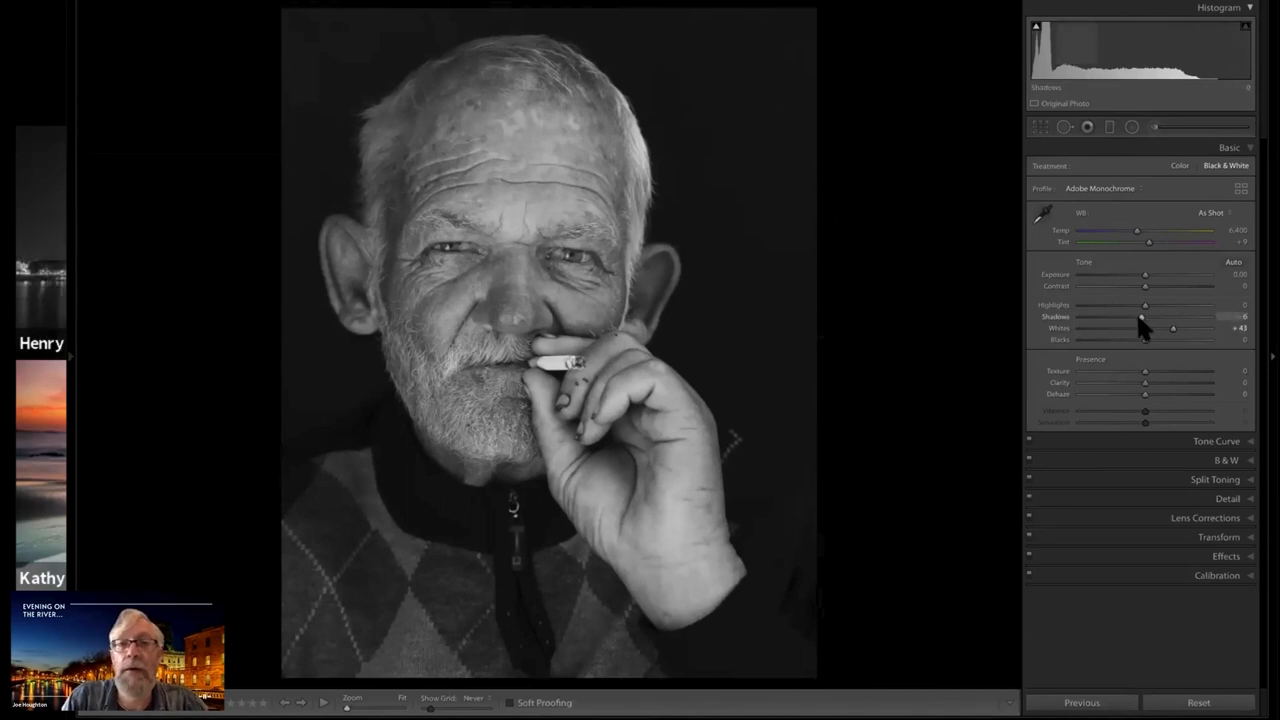
Darken the portrait's Shadows to -100 and fine-tune Whites to +44
{"action": "left_click_drag", "start_coordinate": [1140, 317], "coordinate": [1065, 319]}
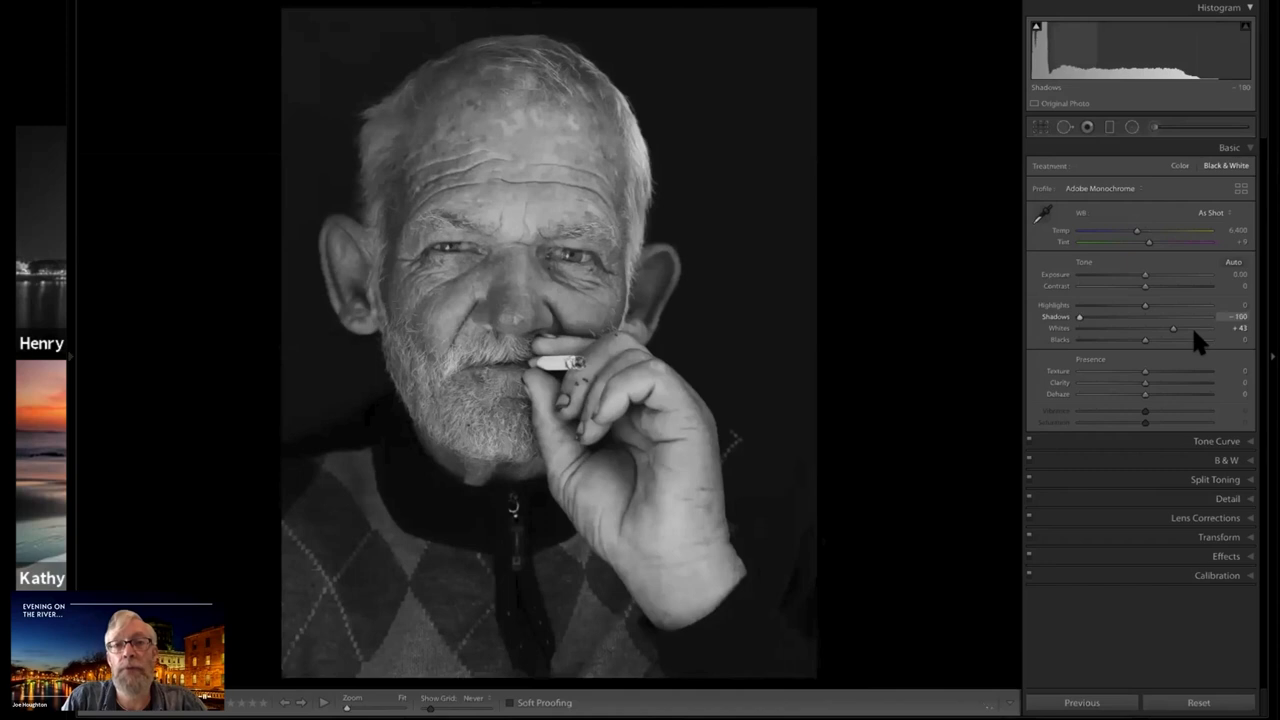
{"action": "mouse_move", "coordinate": [1079, 317]}
{"action": "left_mouse_down"}
{"action": "mouse_move", "coordinate": [1196, 317]}
{"action": "mouse_move", "coordinate": [1079, 317]}
{"action": "left_mouse_up"}
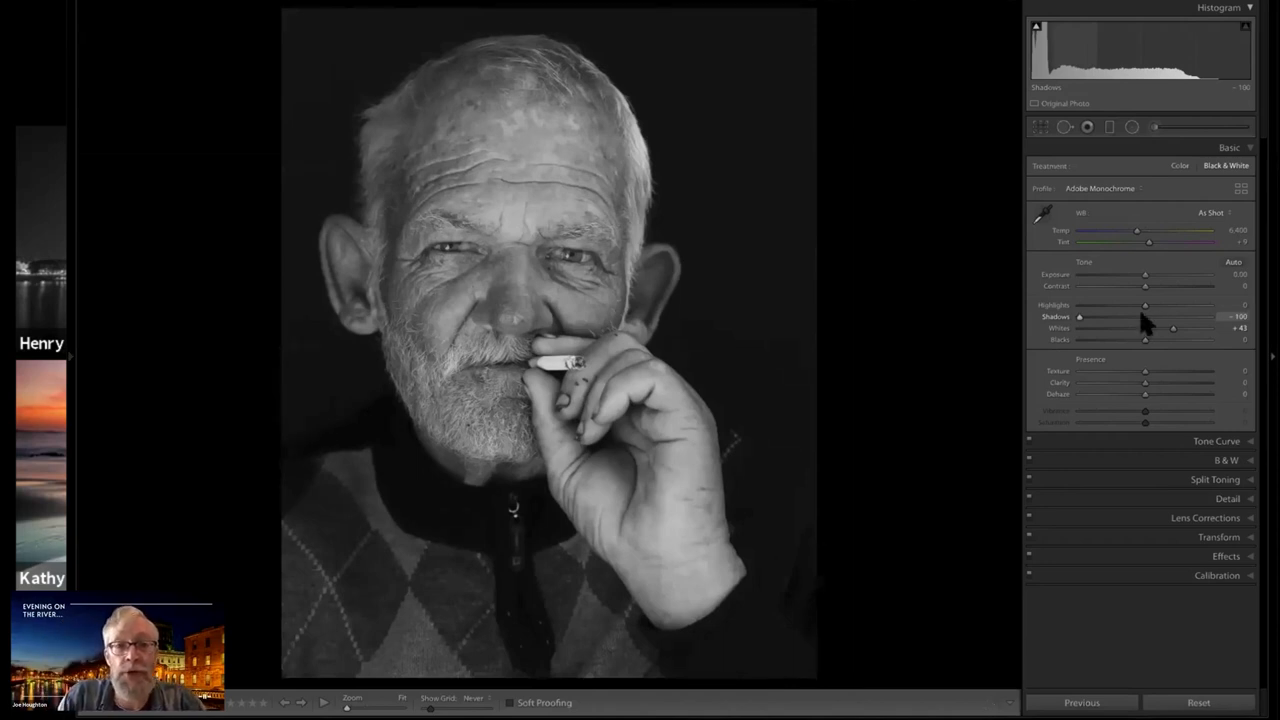
{"action": "left_click_drag", "start_coordinate": [1079, 317], "coordinate": [1118, 317]}
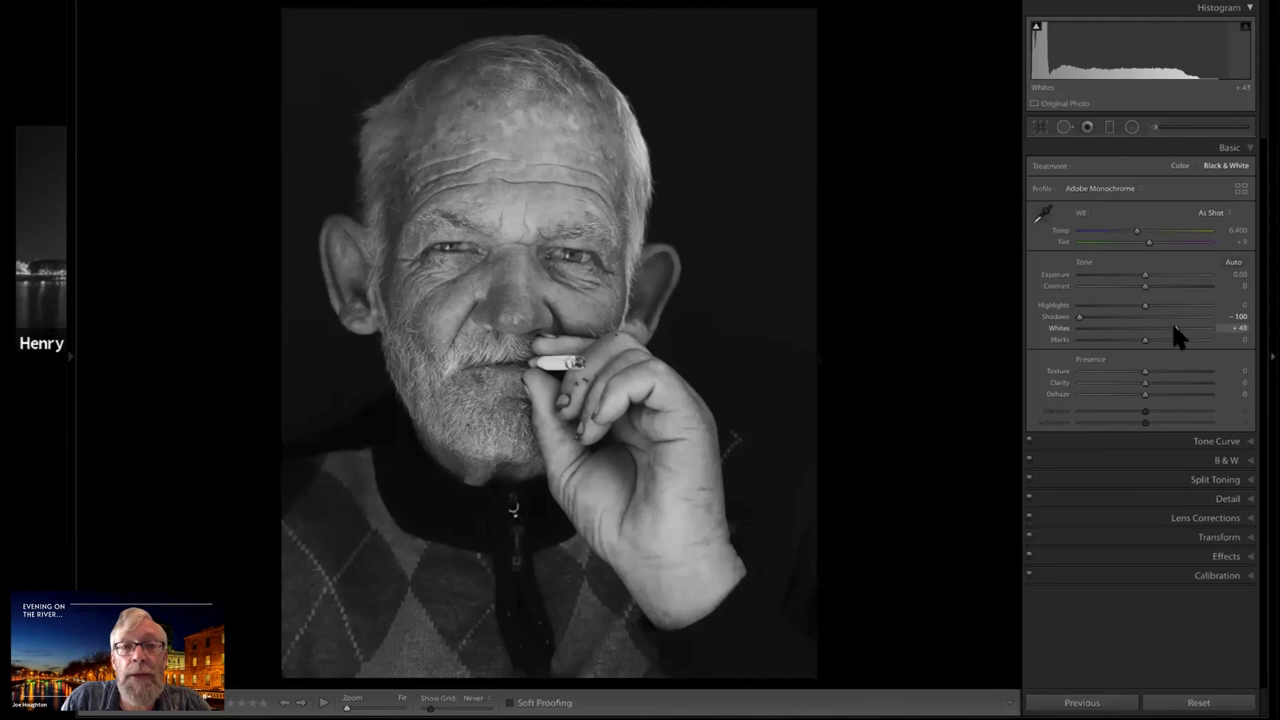
{"action": "left_click_drag", "start_coordinate": [1173, 326], "coordinate": [1170, 326]}
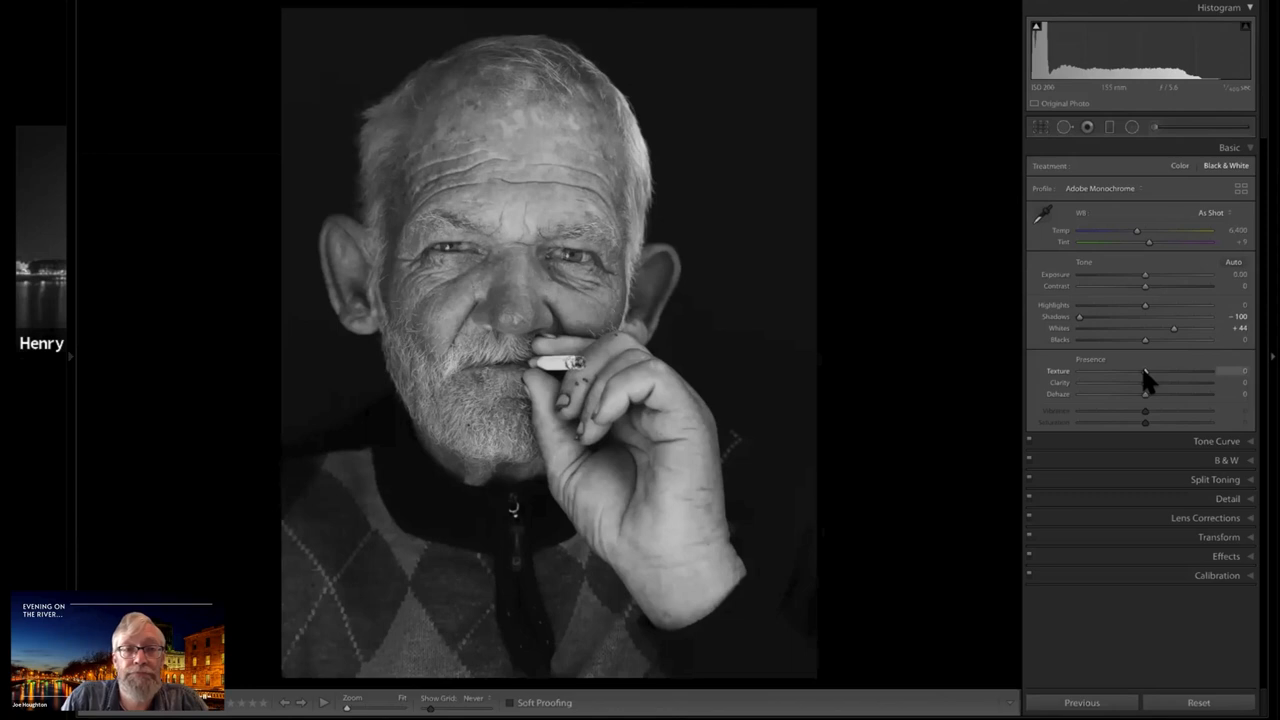
Try weak and strong Texture levels on the portrait, ending at +100
{"action": "left_click", "coordinate": [1199, 371]}
{"action": "left_click", "coordinate": [1093, 372]}
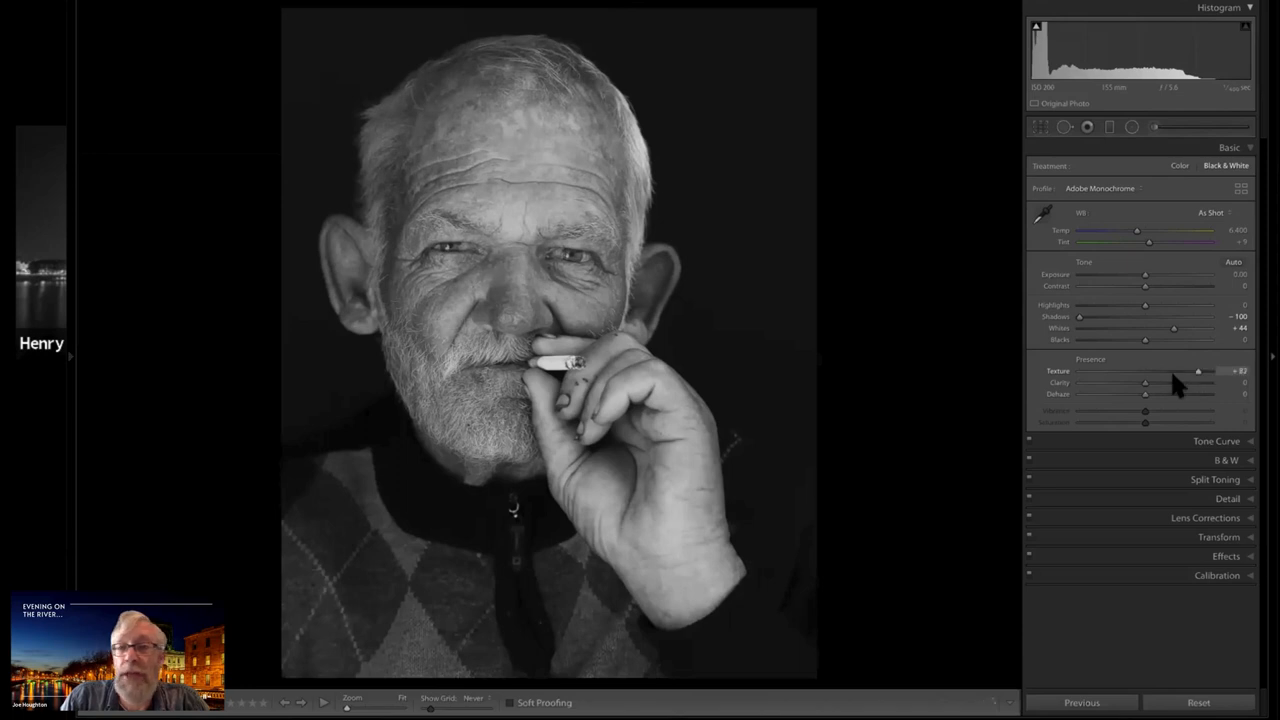
{"action": "left_click", "coordinate": [1172, 374]}
{"action": "left_click", "coordinate": [1146, 372]}
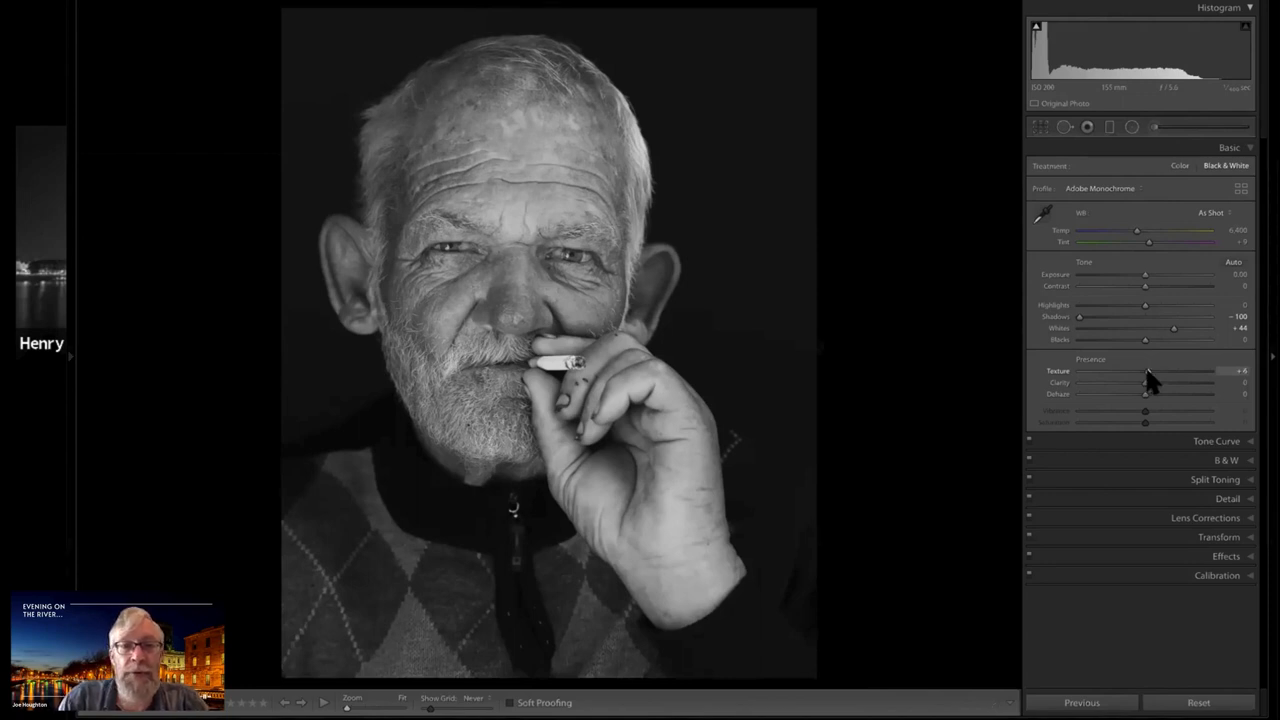
{"action": "left_click_drag", "start_coordinate": [1147, 370], "coordinate": [1165, 371]}
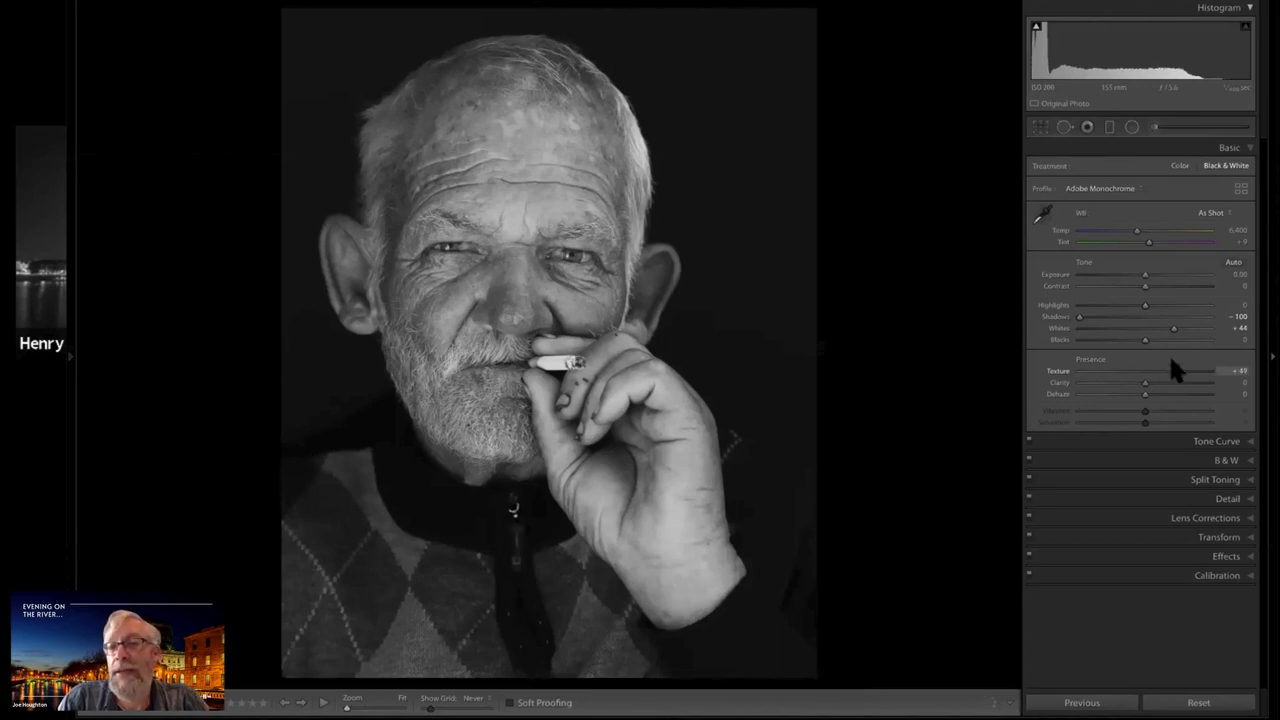
{"action": "left_click_drag", "start_coordinate": [1211, 370], "coordinate": [1147, 375]}
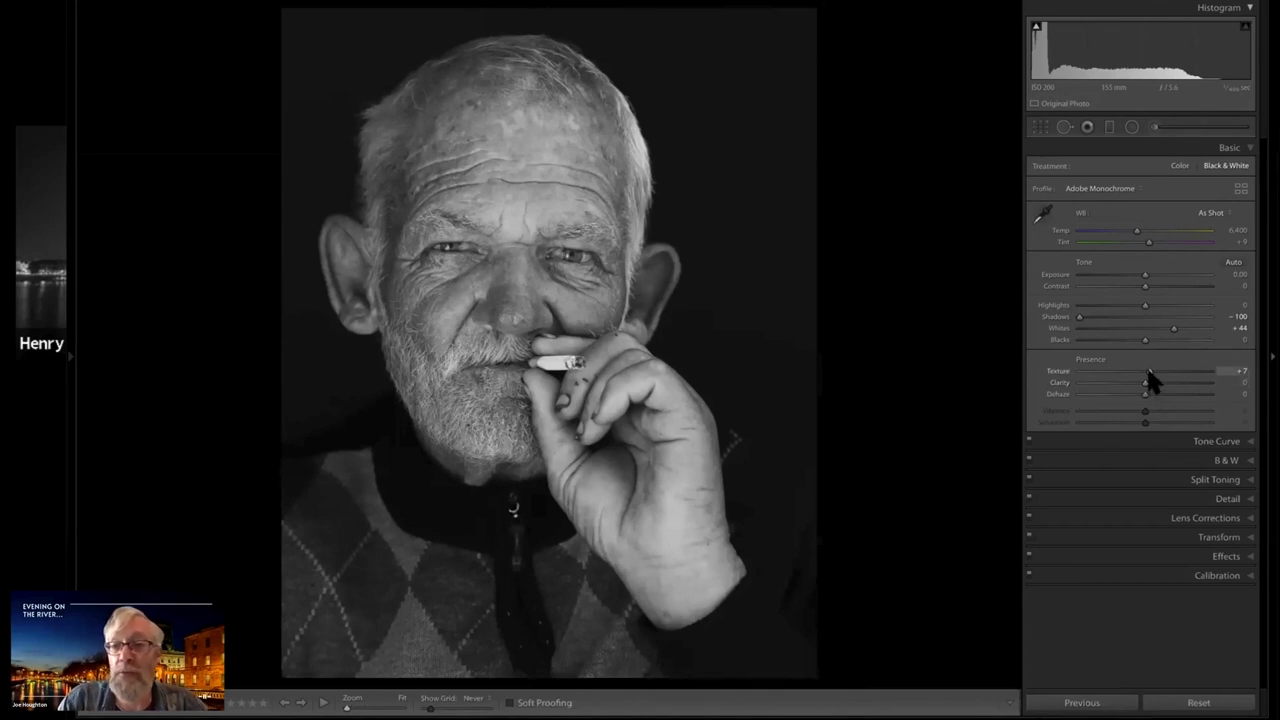
{"action": "left_click_drag", "start_coordinate": [1173, 379], "coordinate": [1143, 379]}
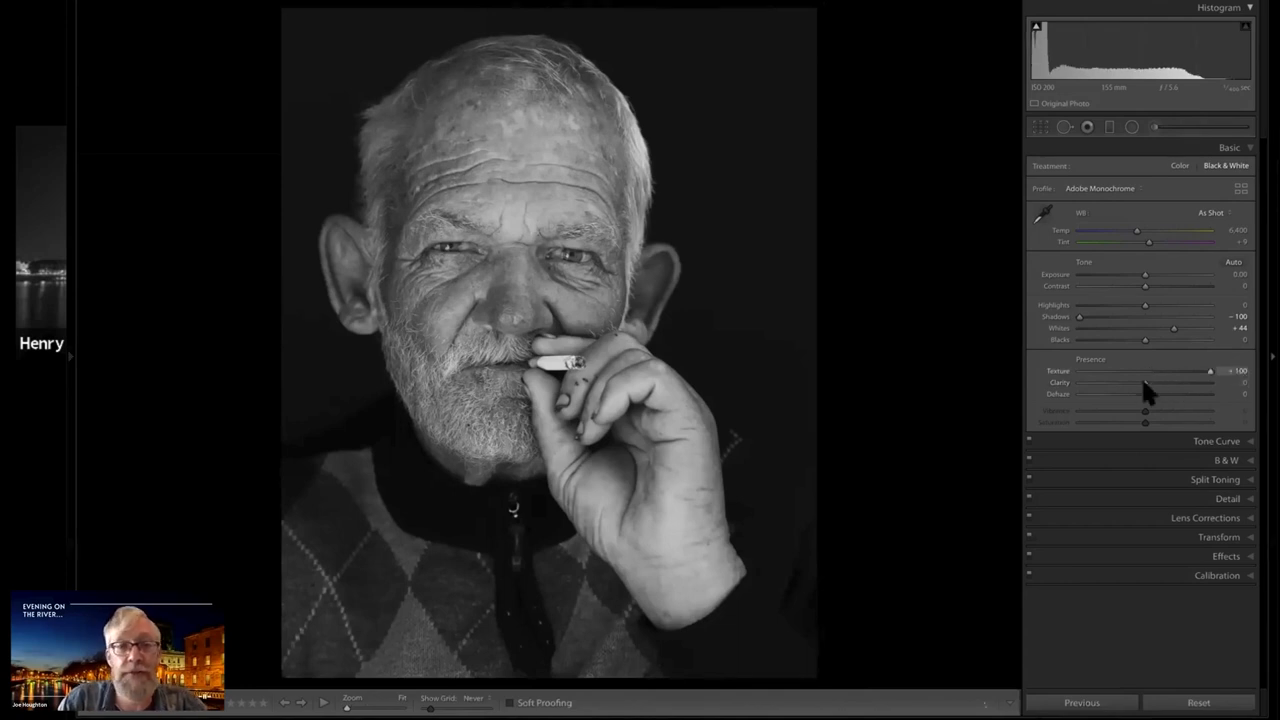
Set the portrait's Texture to +58 and try strong Clarity levels up to +100, bringing Clarity back to -1
{"action": "left_click", "coordinate": [1178, 382]}
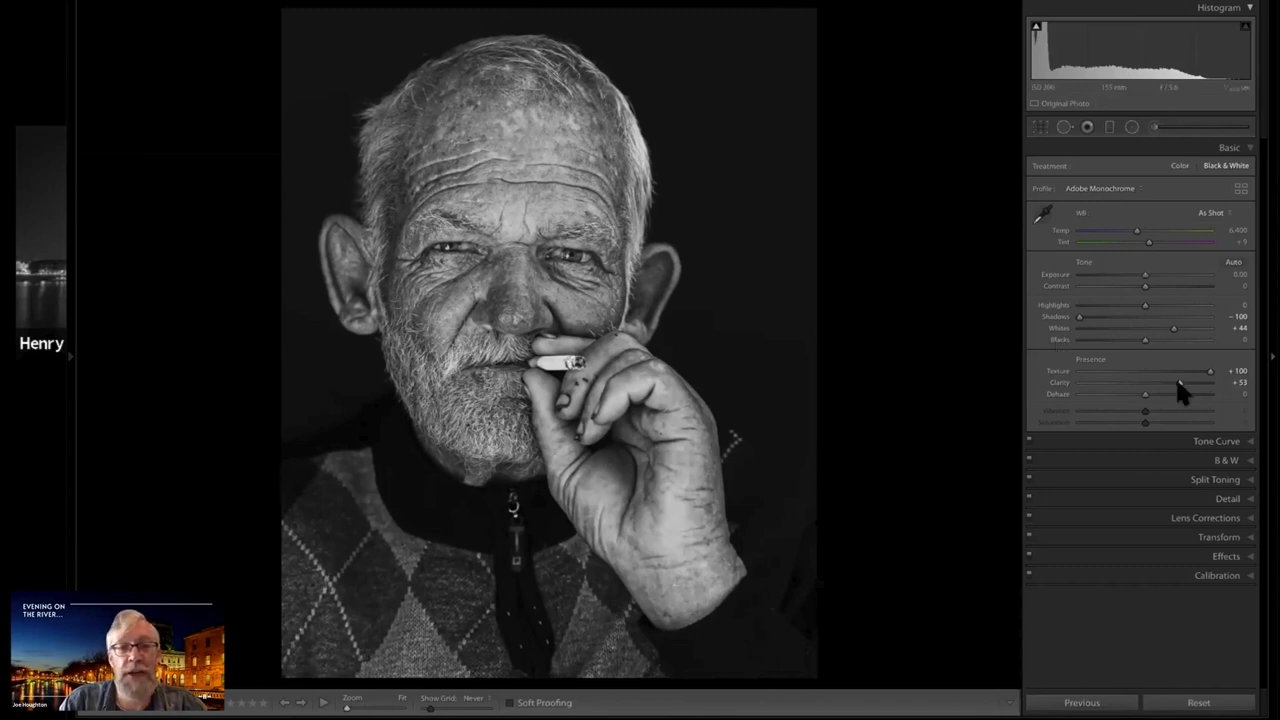
{"action": "left_click_drag", "start_coordinate": [1178, 383], "coordinate": [1147, 383]}
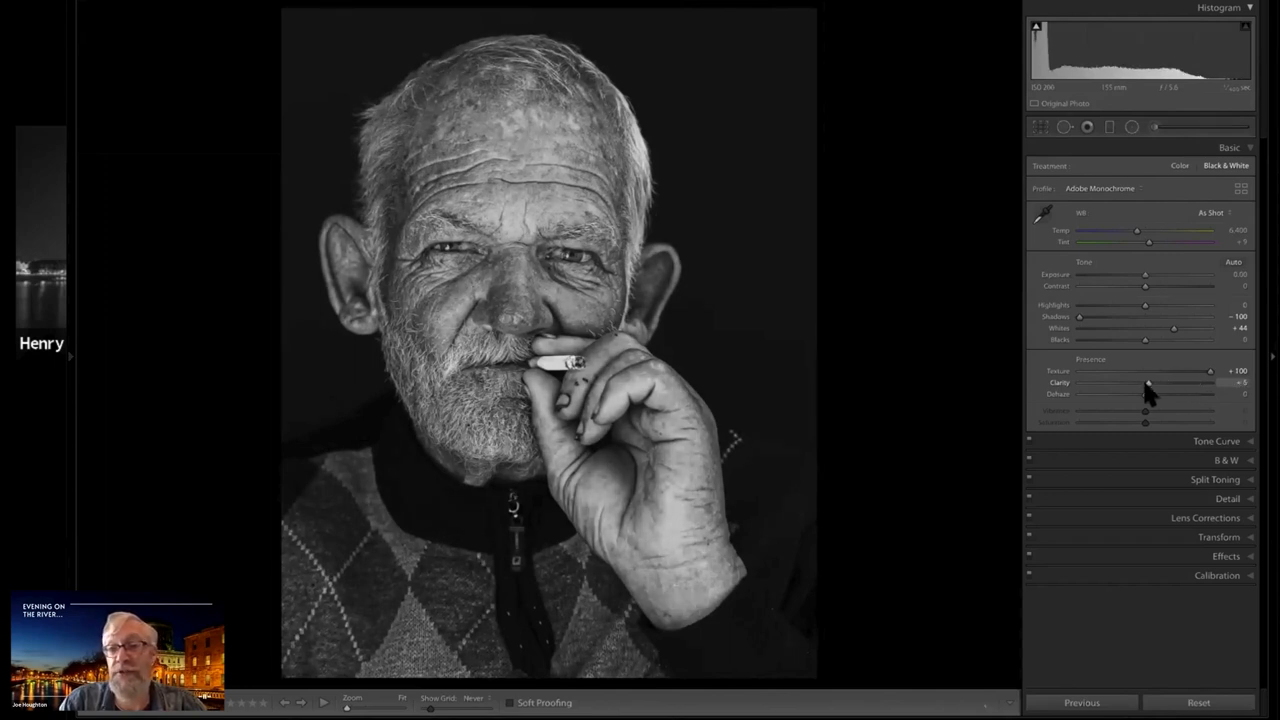
{"action": "left_click_drag", "start_coordinate": [1179, 370], "coordinate": [1144, 376]}
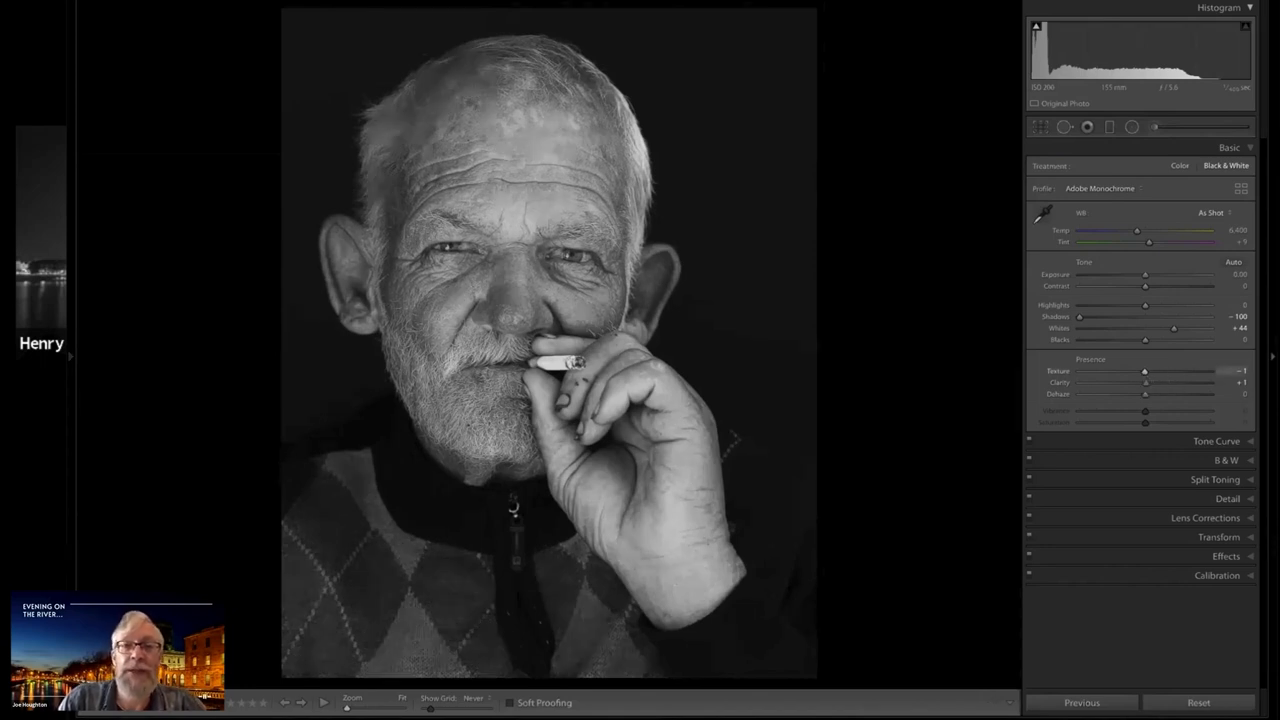
{"action": "left_click_drag", "start_coordinate": [1145, 372], "coordinate": [1183, 372]}
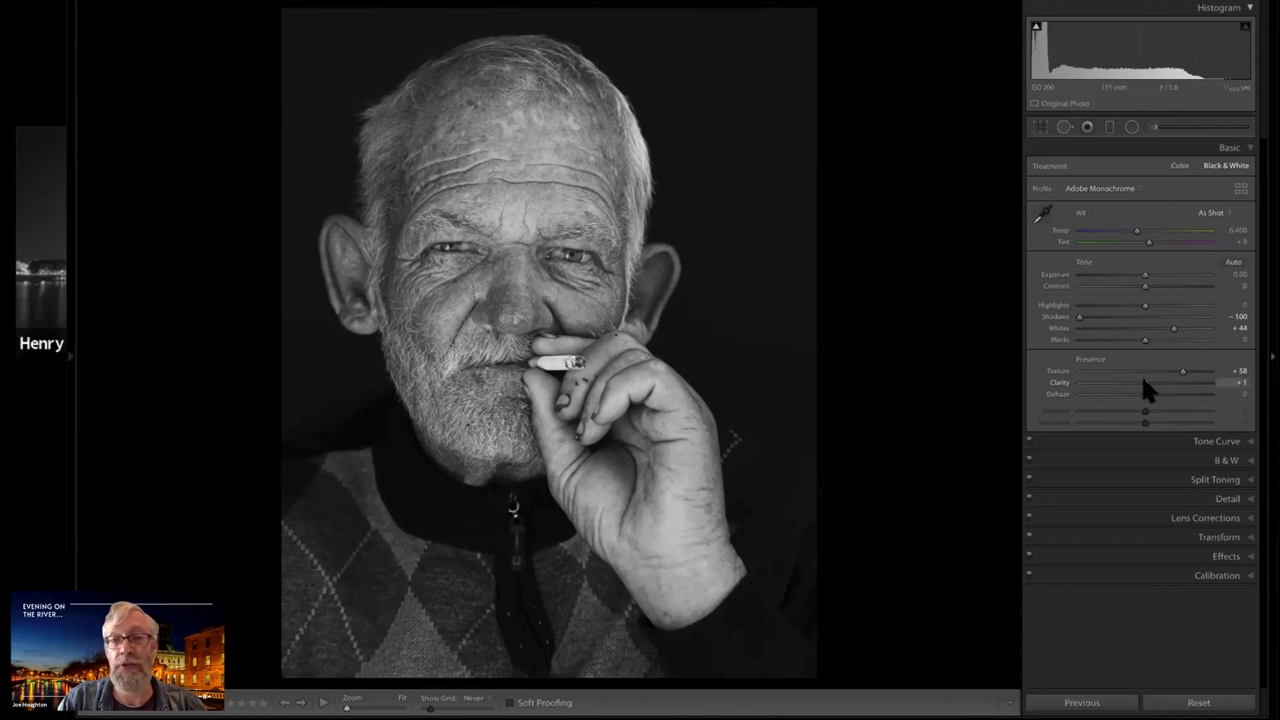
{"action": "left_click", "coordinate": [1210, 382]}
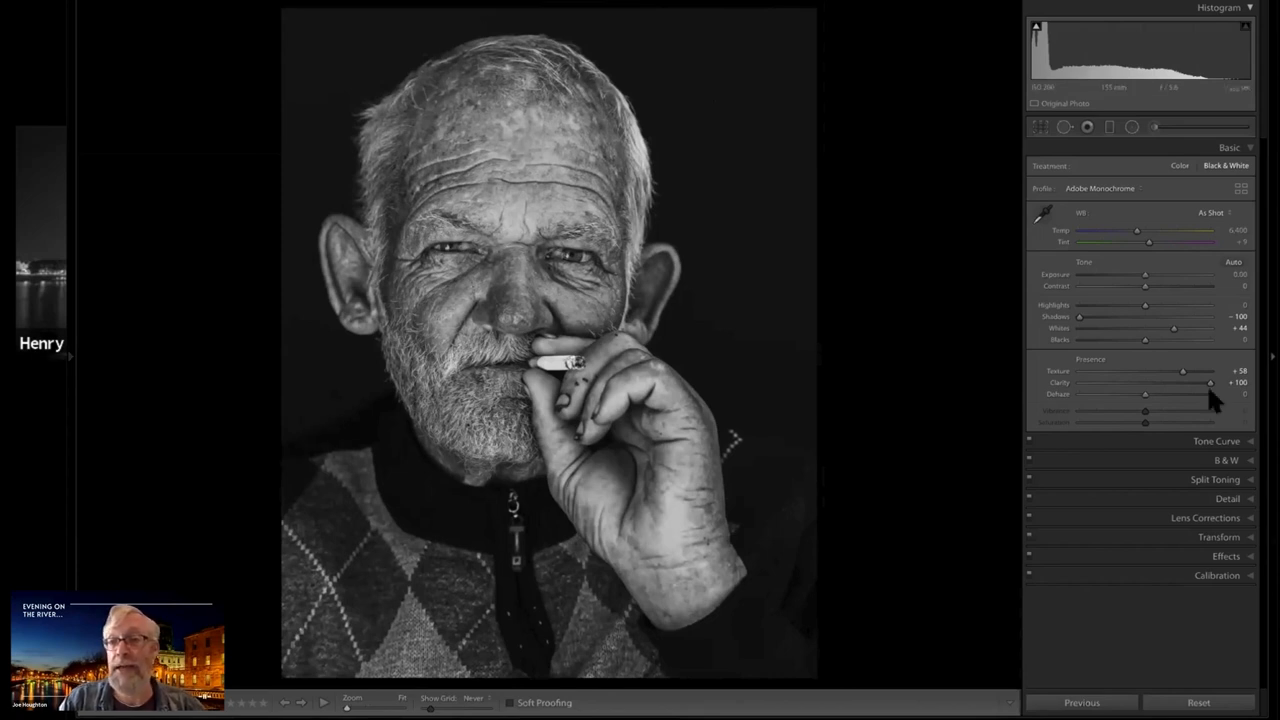
{"action": "left_click", "coordinate": [1144, 383]}
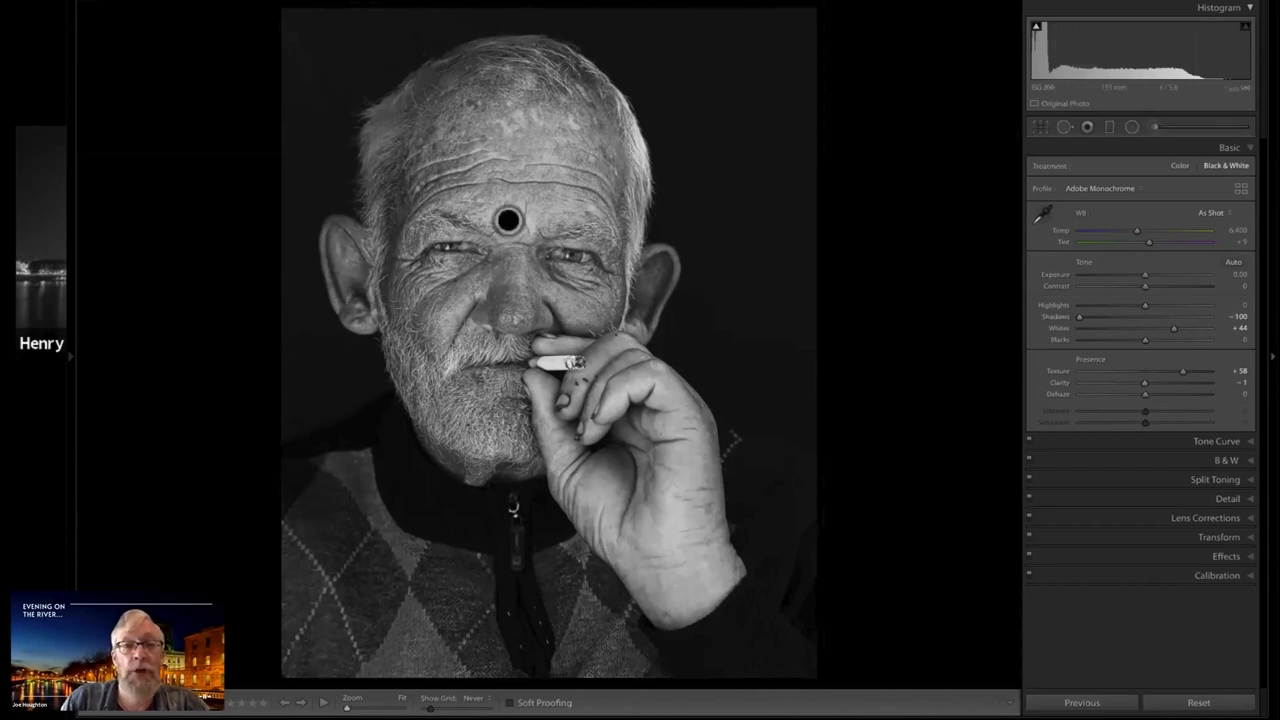
Start an Adjustment Brush with Exposure reset to 0 and Clarity at 51, and paint over the man's forehead
{"action": "key", "text": "k"}
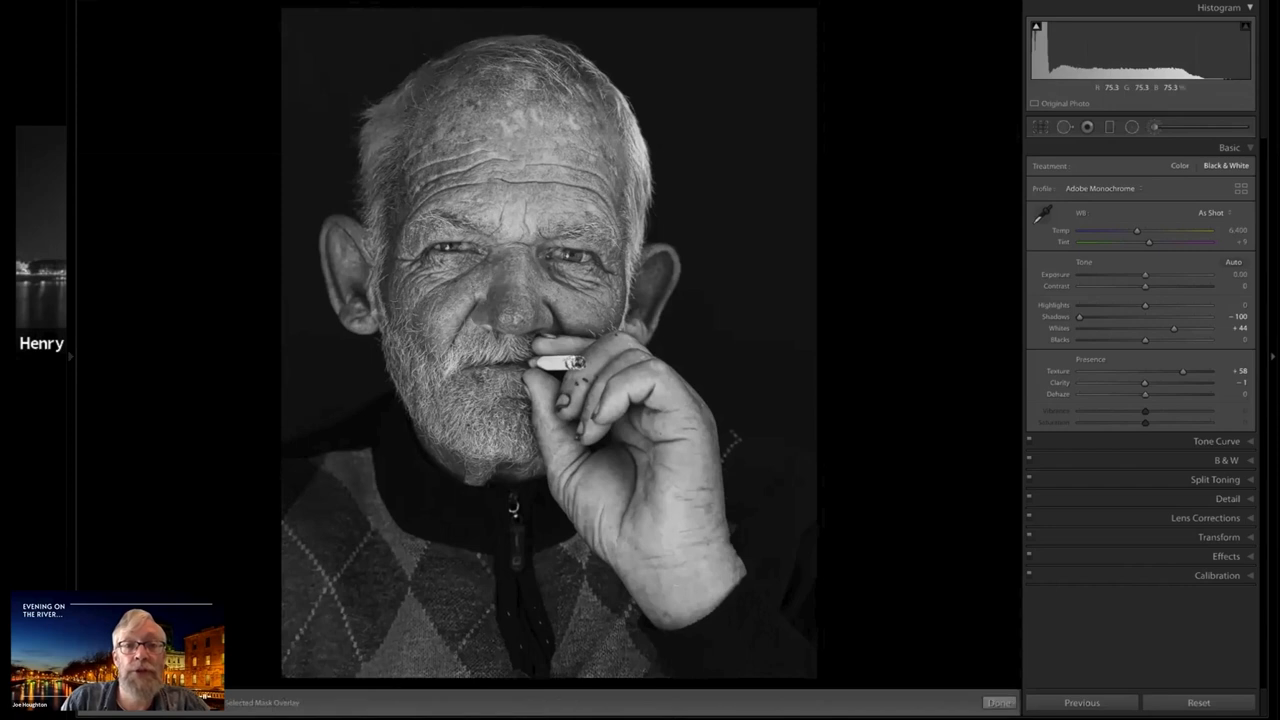
{"action": "key", "text": "bracketright"}
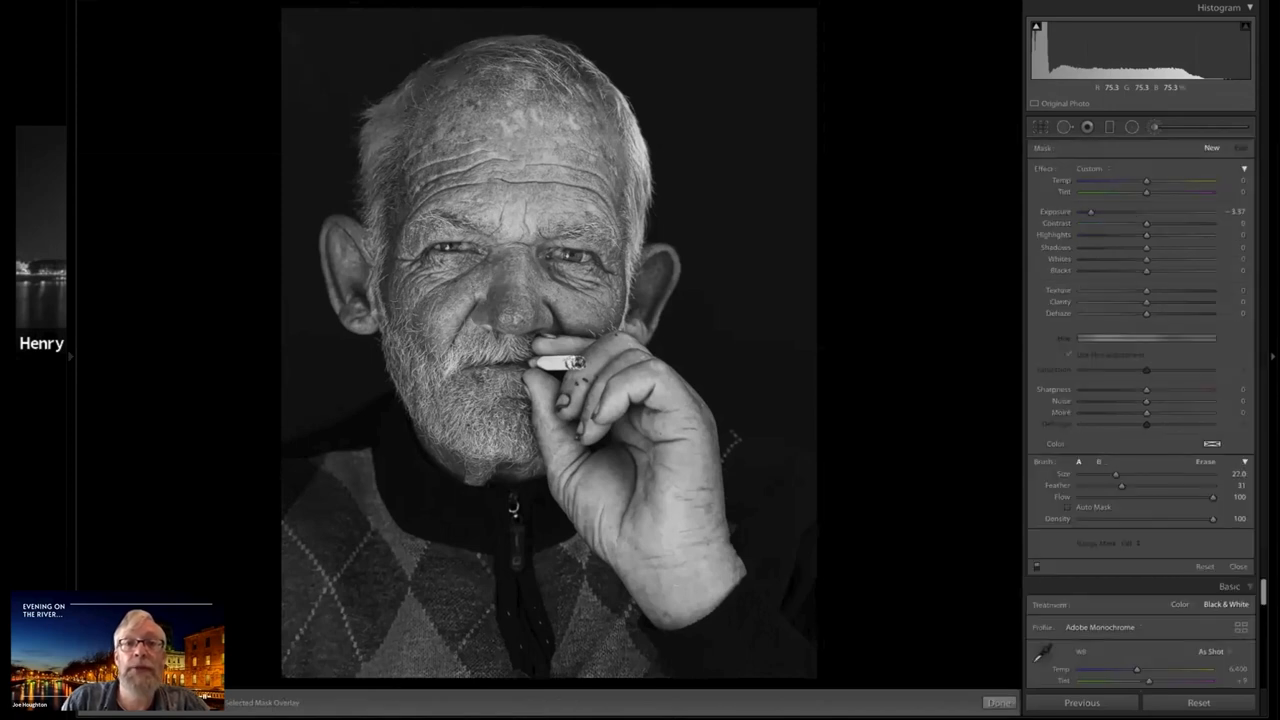
{"action": "double_click", "coordinate": [1089, 212]}
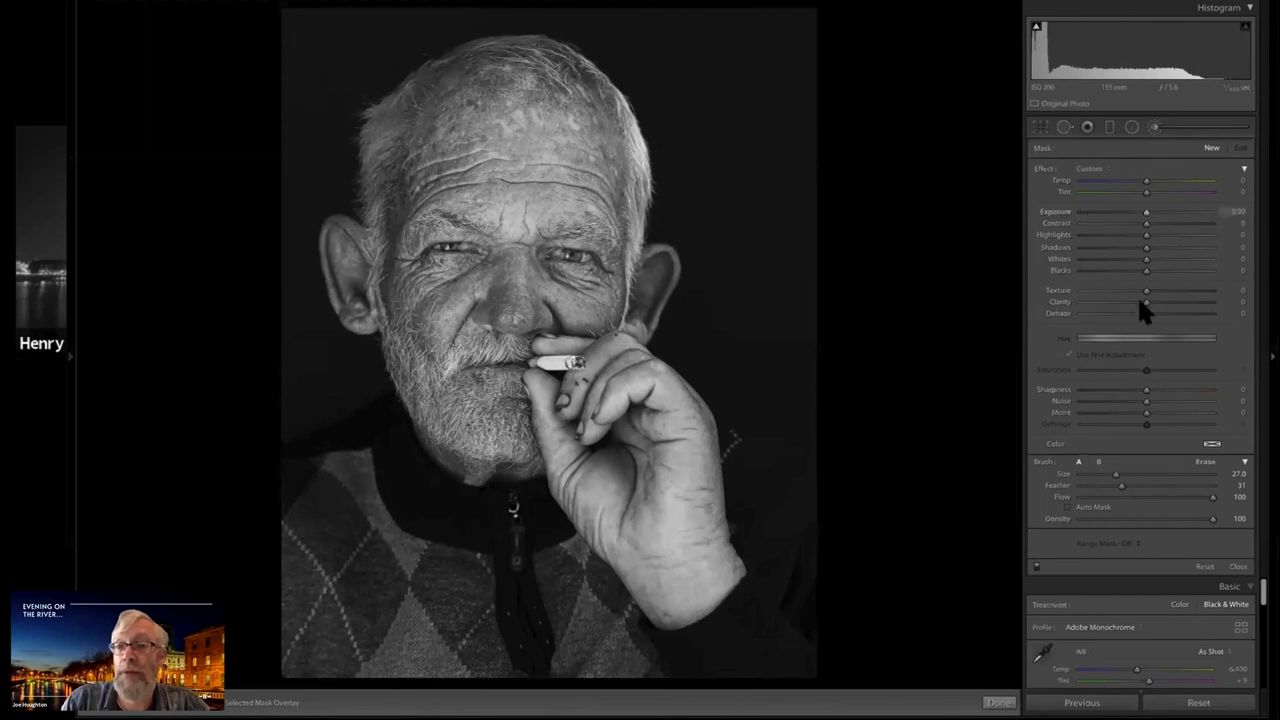
{"action": "left_click_drag", "start_coordinate": [1177, 301], "coordinate": [1181, 301]}
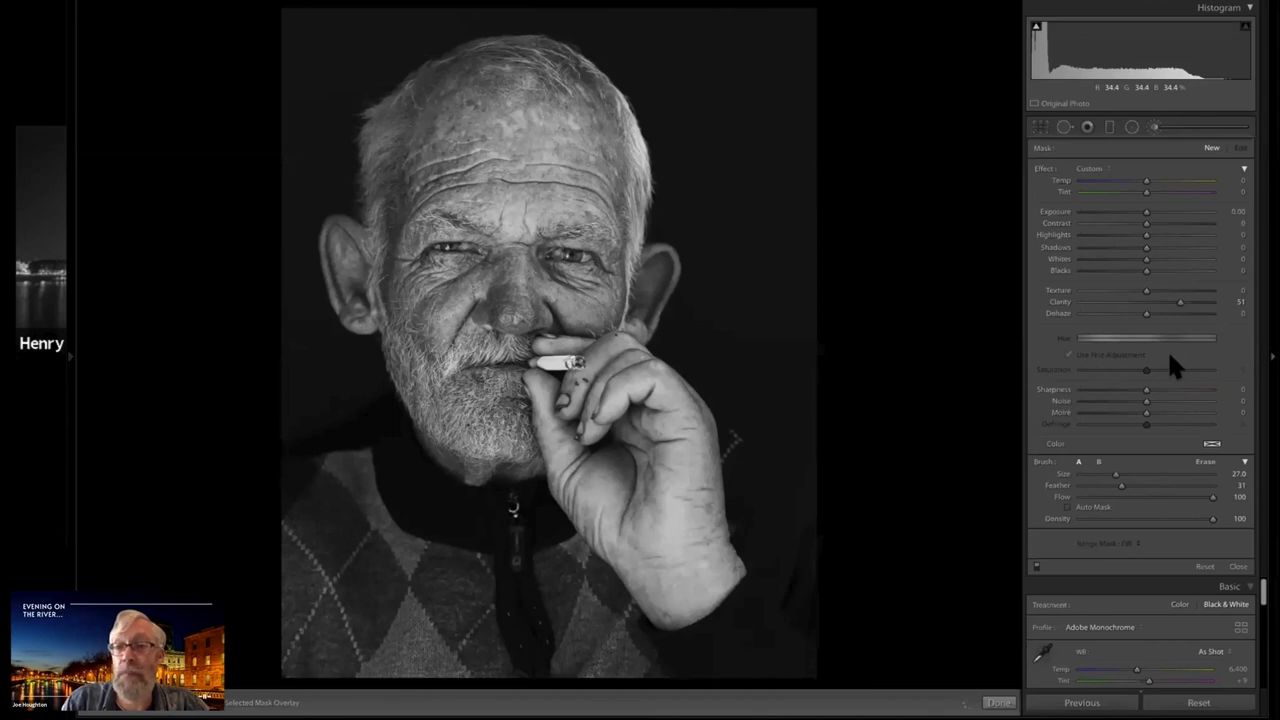
Try stronger and weaker Clarity on the forehead brush mask, finishing at 47, and close the brush
{"action": "left_click", "coordinate": [1208, 302]}
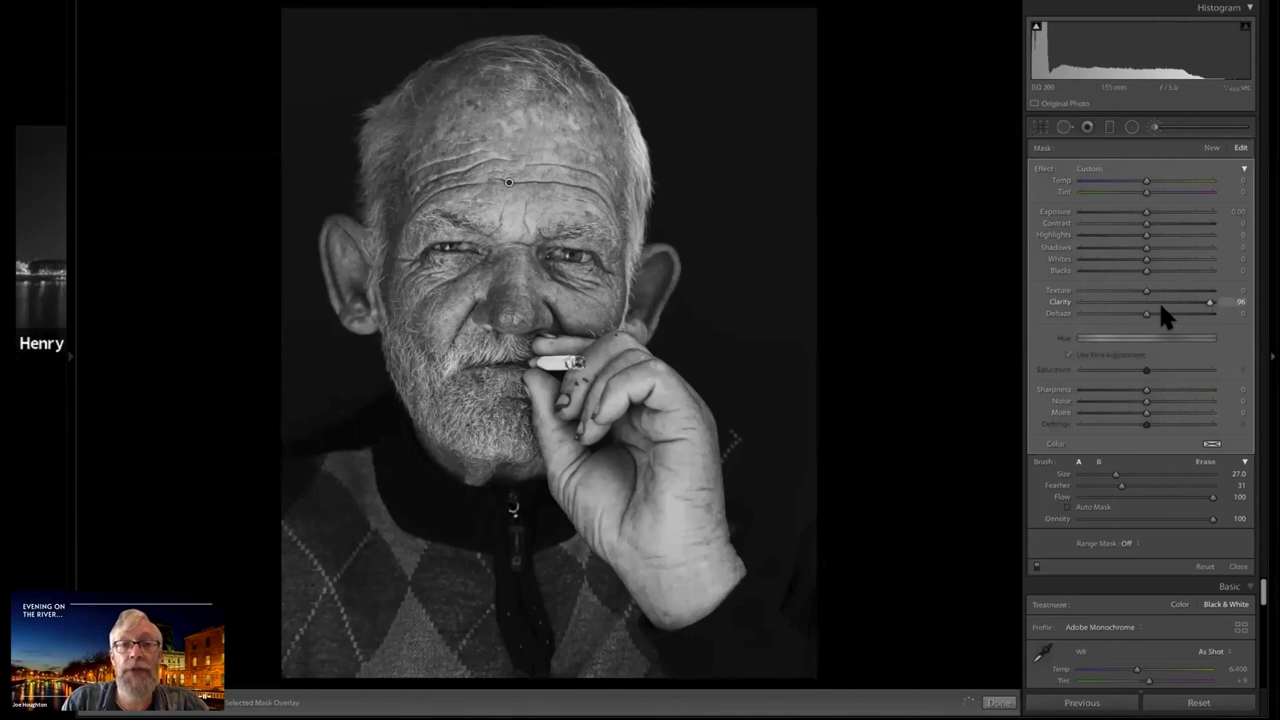
{"action": "left_click", "coordinate": [1158, 303]}
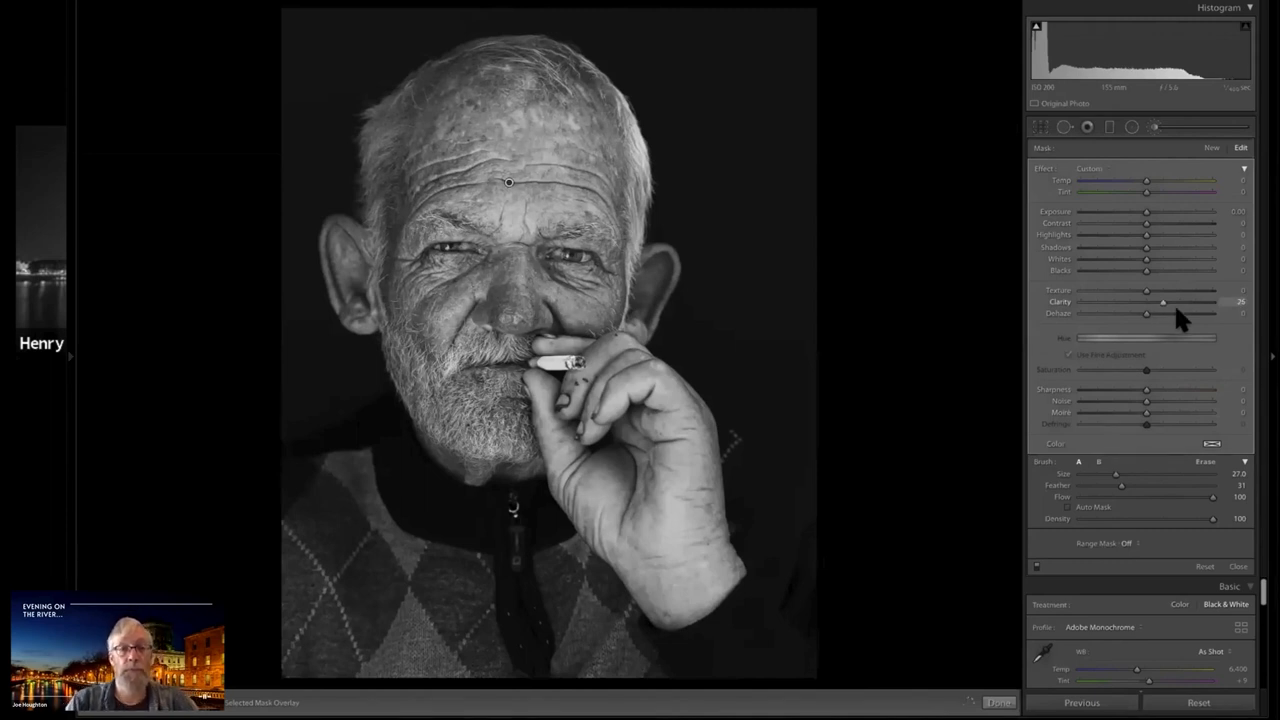
{"action": "left_click", "coordinate": [1176, 306]}
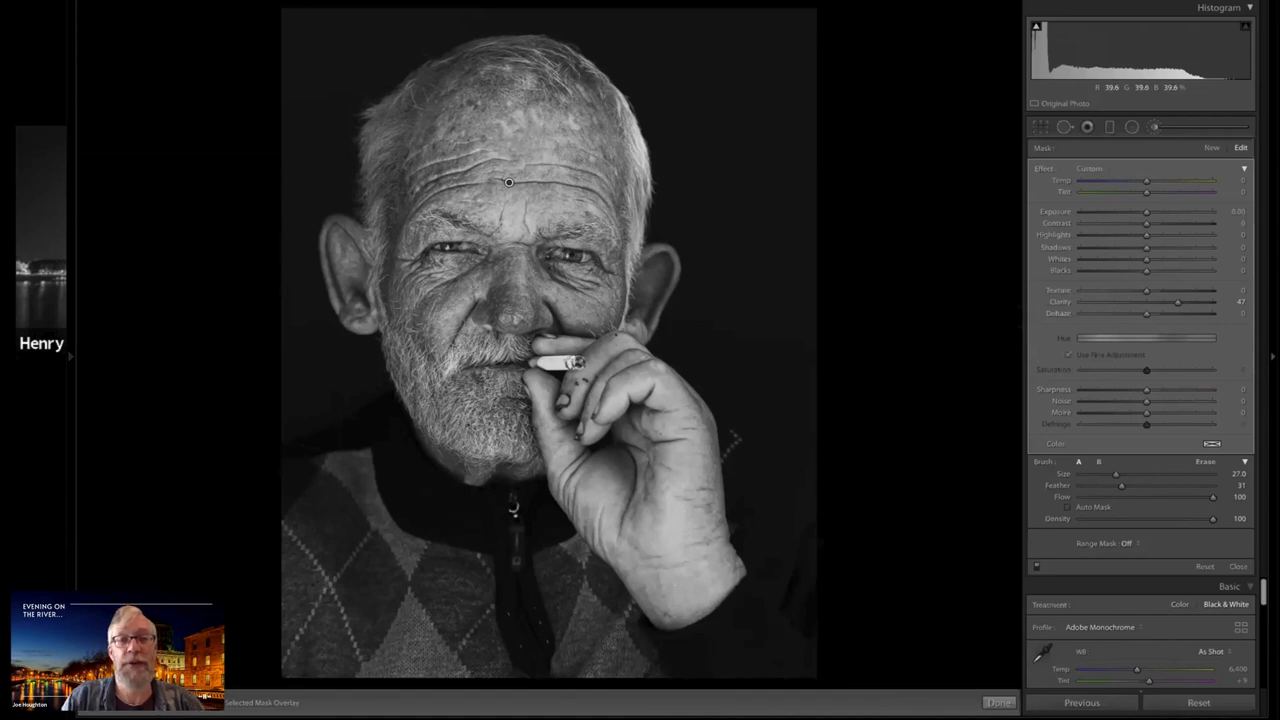
{"action": "left_click", "coordinate": [1155, 128]}
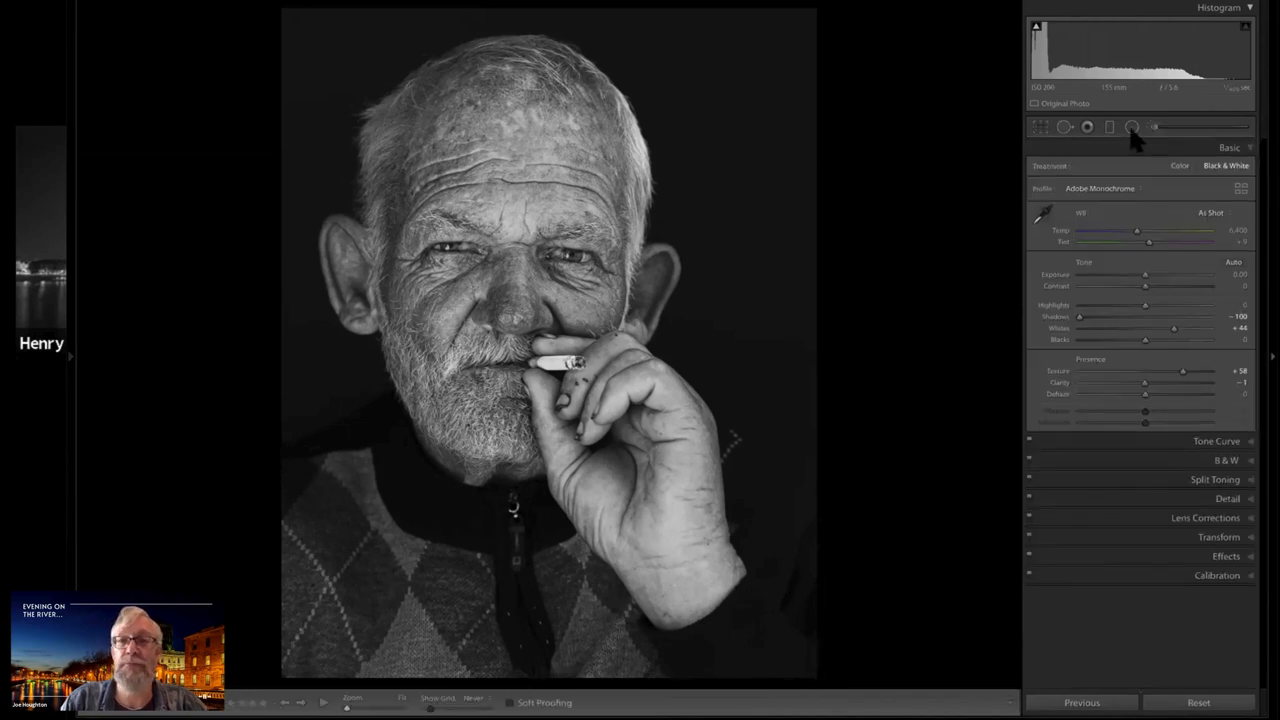
Draw an inverted radial filter around the smoking hand and wrist, with Clarity at 0 and Whites lowered to -52
{"action": "key", "text": "shift+m"}
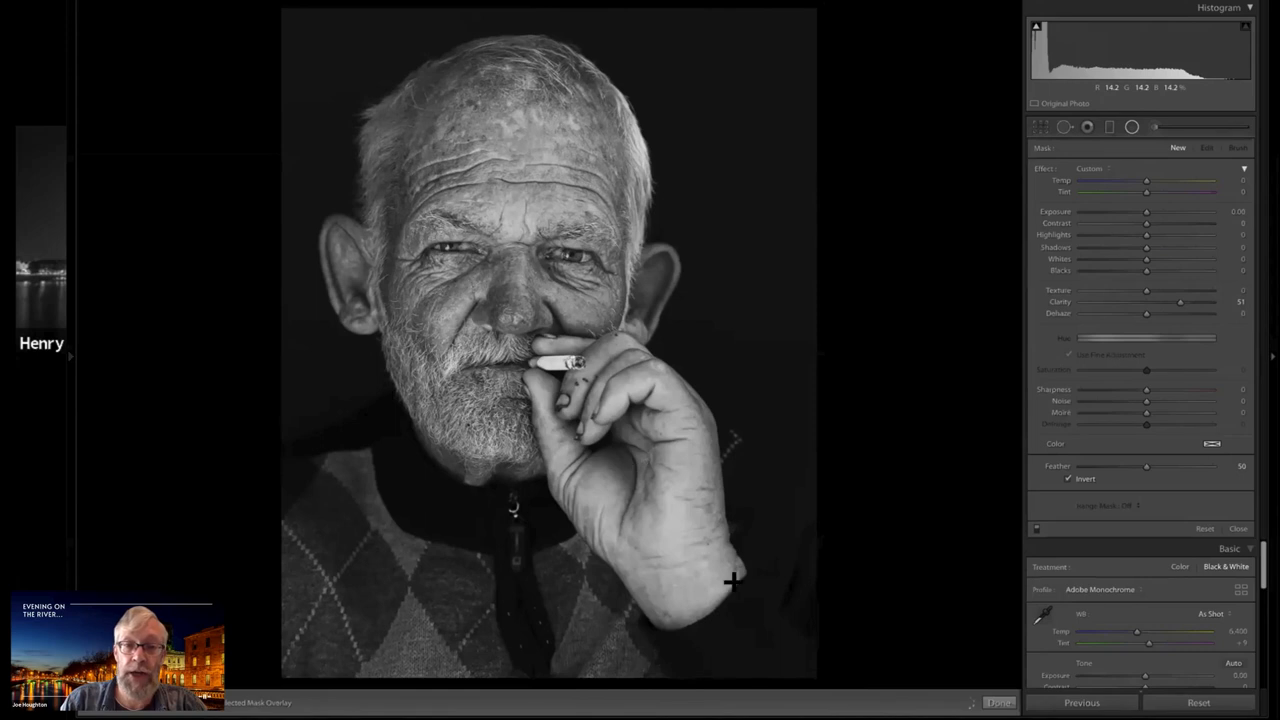
{"action": "left_click_drag", "start_coordinate": [733, 582], "coordinate": [770, 652]}
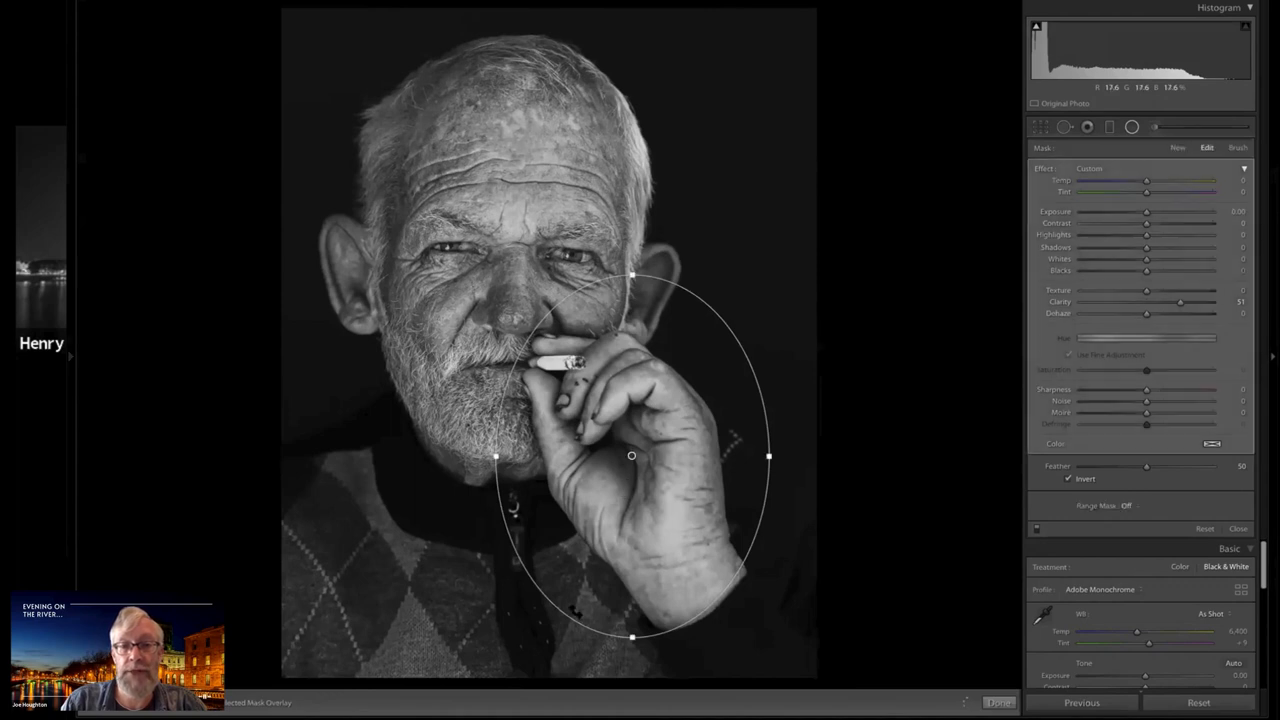
{"action": "left_click_drag", "start_coordinate": [641, 611], "coordinate": [638, 474]}
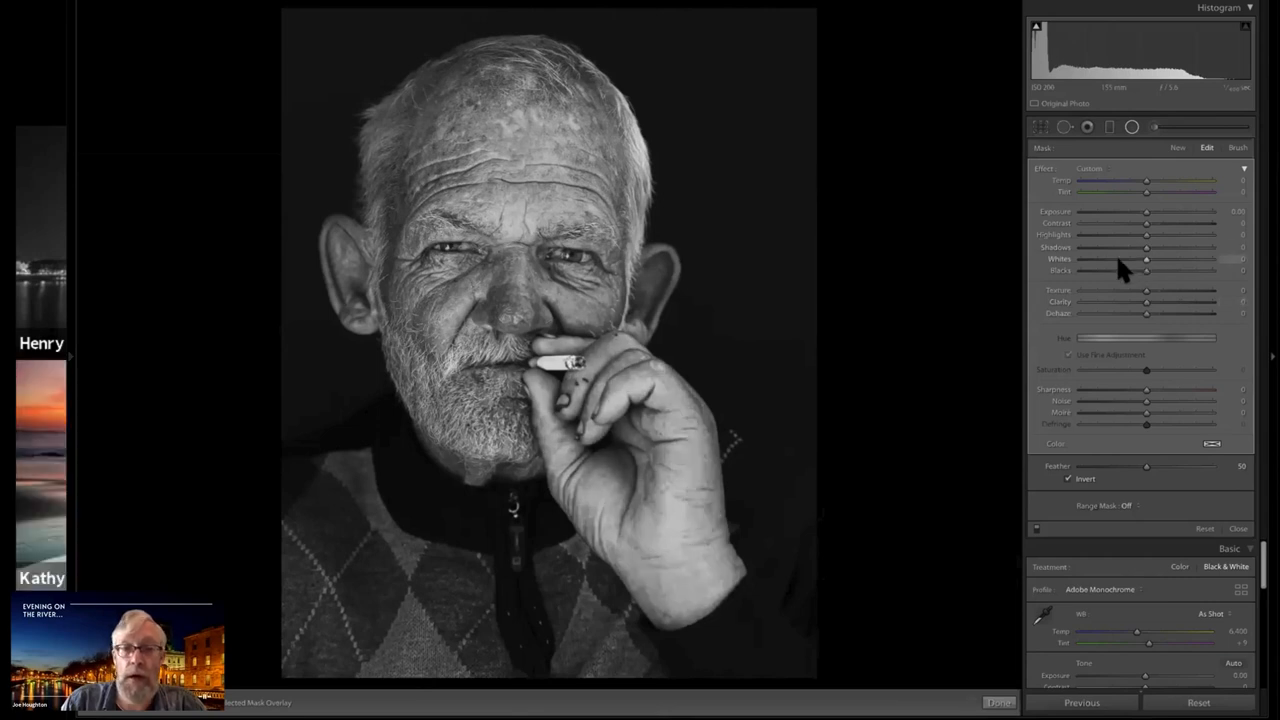
{"action": "left_click", "coordinate": [1109, 259]}
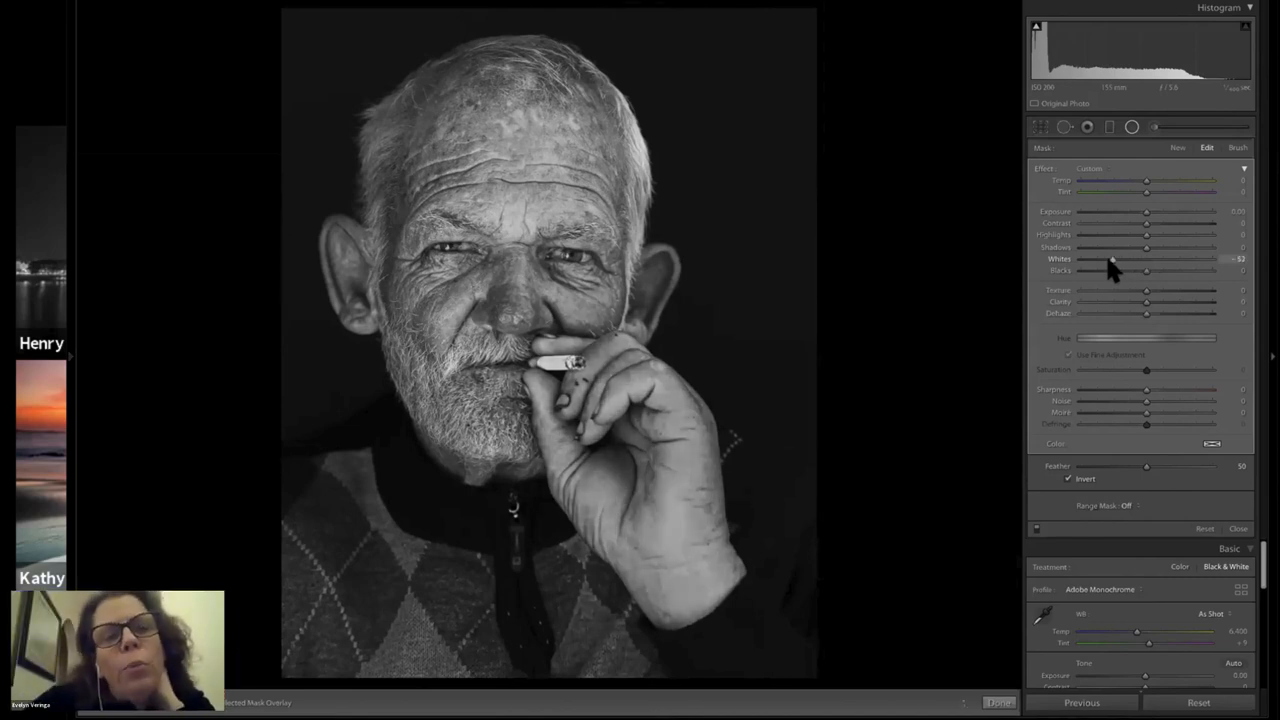
Refine the hand's radial filter, finishing with Exposure at -0.37, Shadows at -21 and Whites at -19
{"action": "left_click_drag", "start_coordinate": [1109, 258], "coordinate": [1110, 259]}
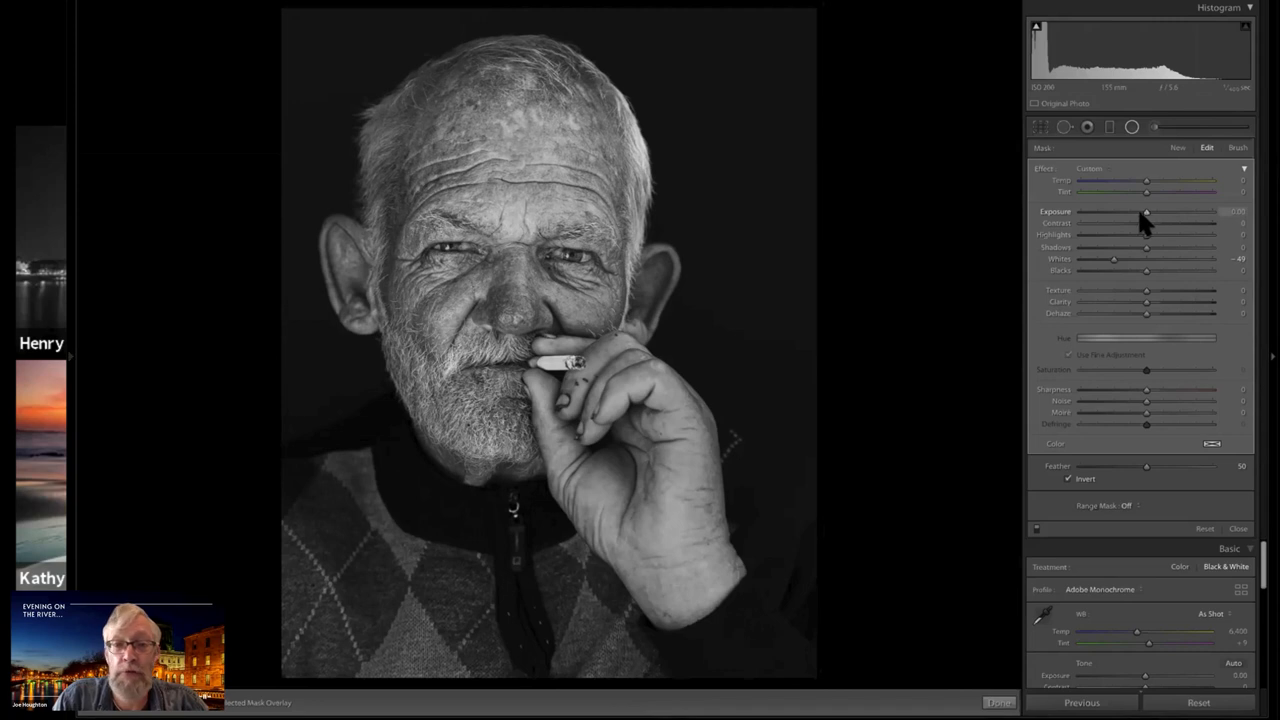
{"action": "left_click_drag", "start_coordinate": [1140, 213], "coordinate": [1146, 250]}
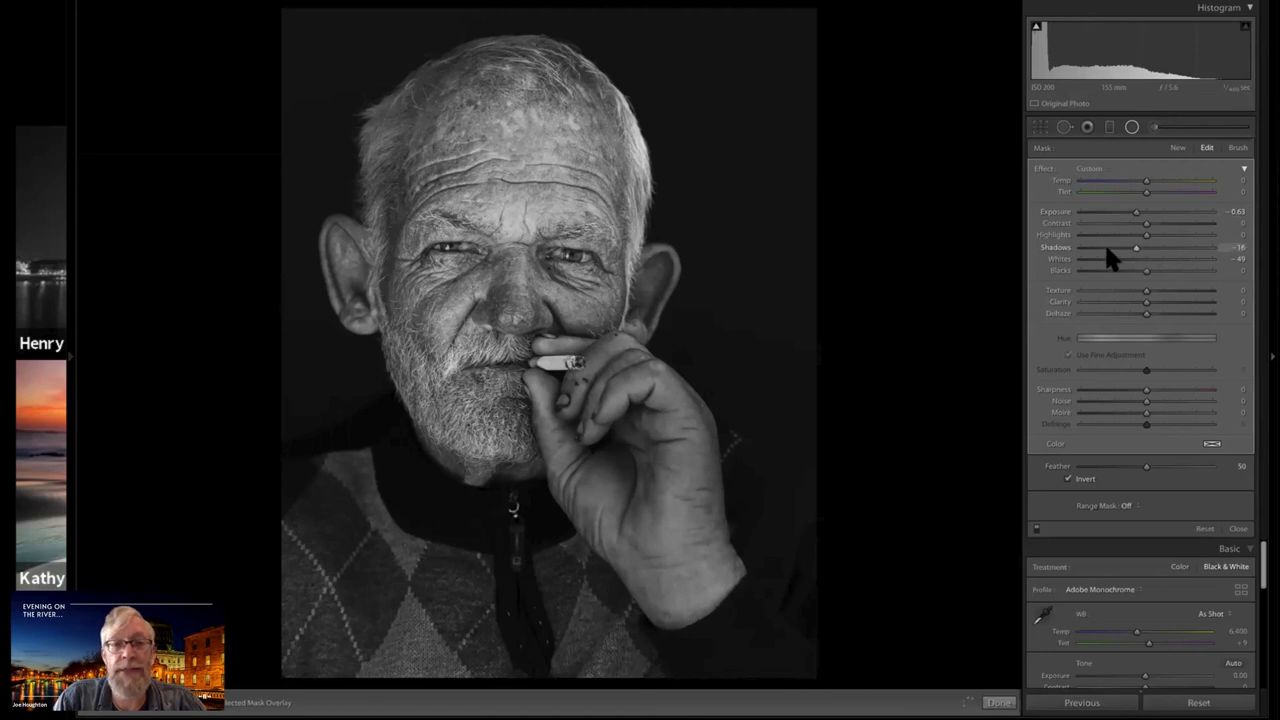
{"action": "left_click_drag", "start_coordinate": [1121, 248], "coordinate": [1110, 248]}
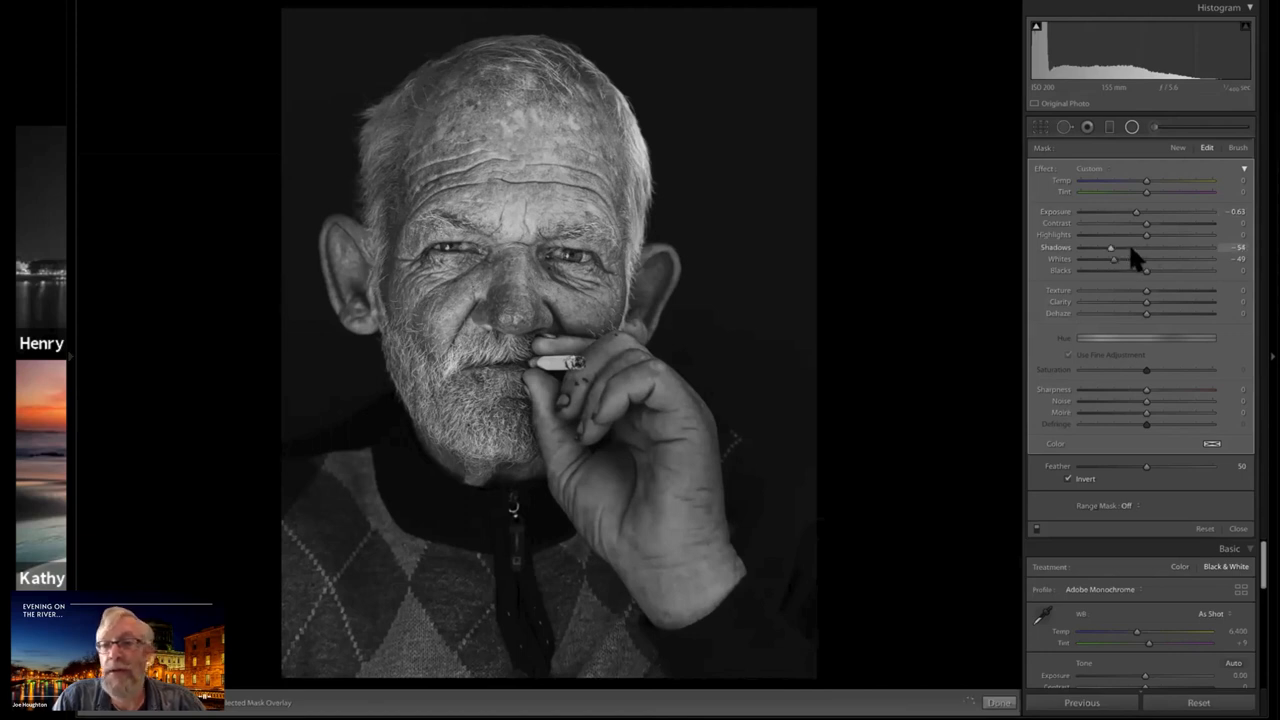
{"action": "key", "text": "ctrl+z"}
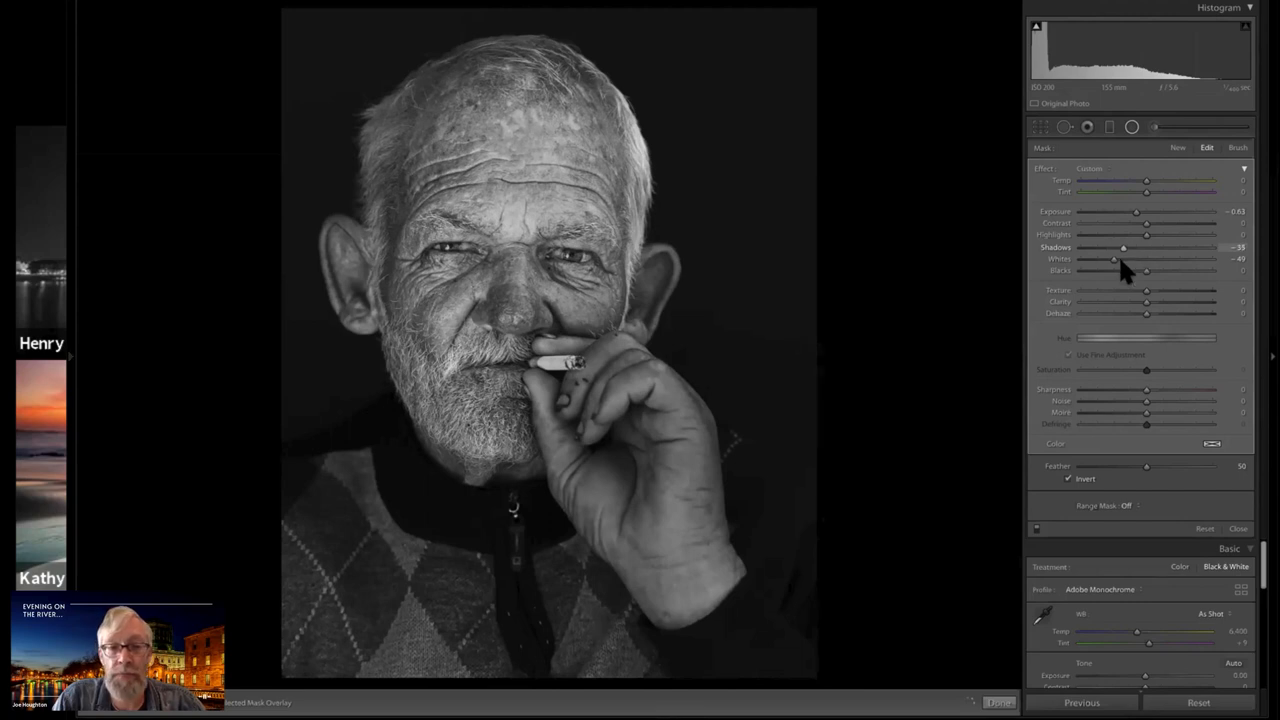
{"action": "left_click", "coordinate": [1119, 260]}
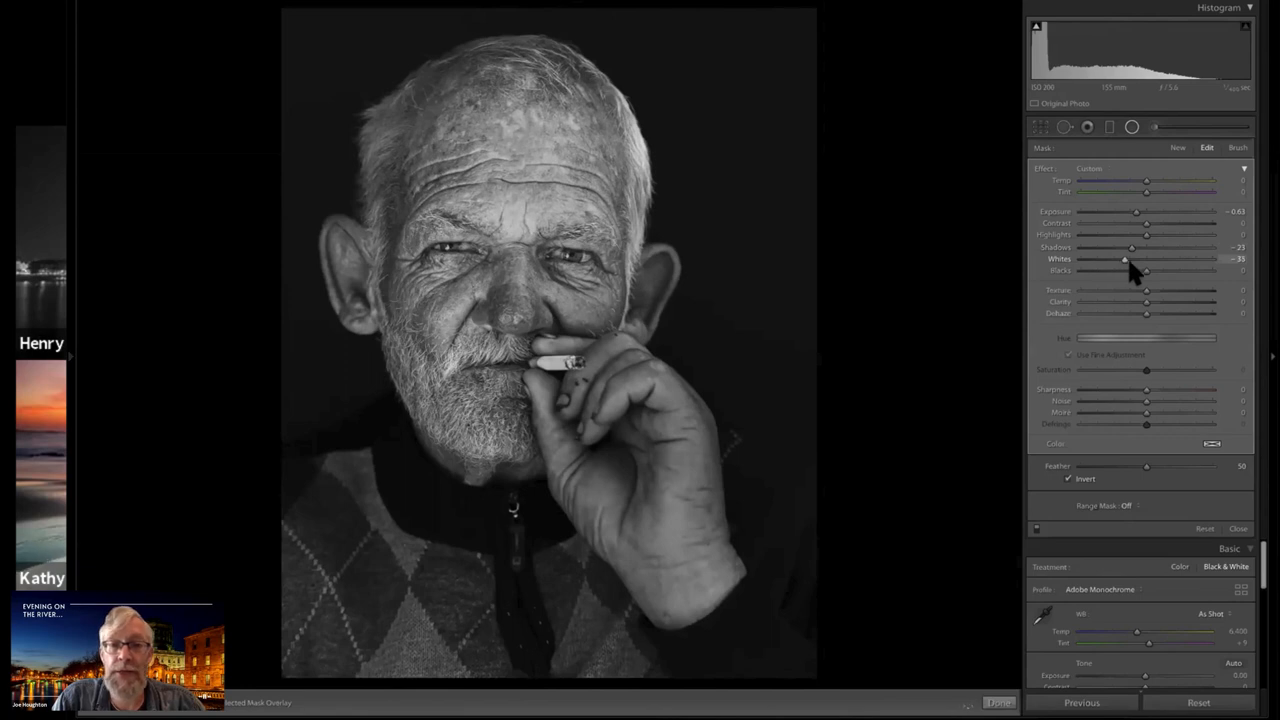
{"action": "left_click_drag", "start_coordinate": [1127, 256], "coordinate": [1134, 258]}
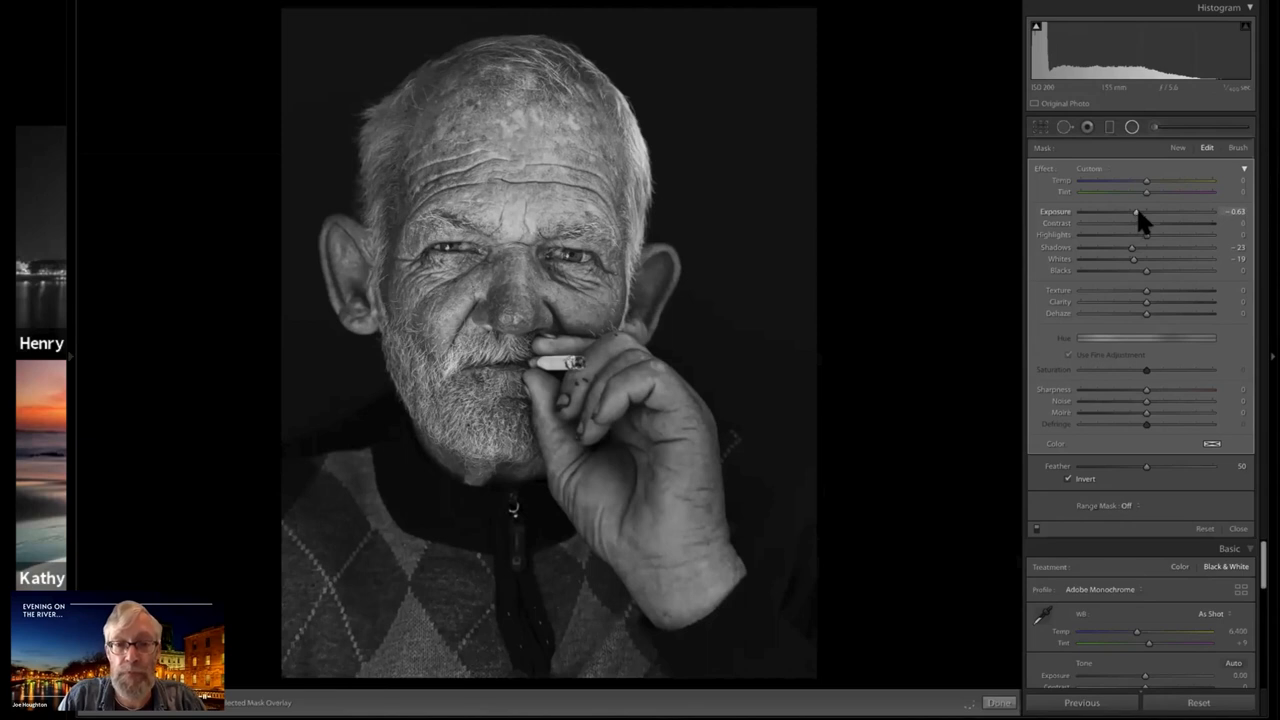
{"action": "left_click_drag", "start_coordinate": [1137, 211], "coordinate": [1140, 211]}
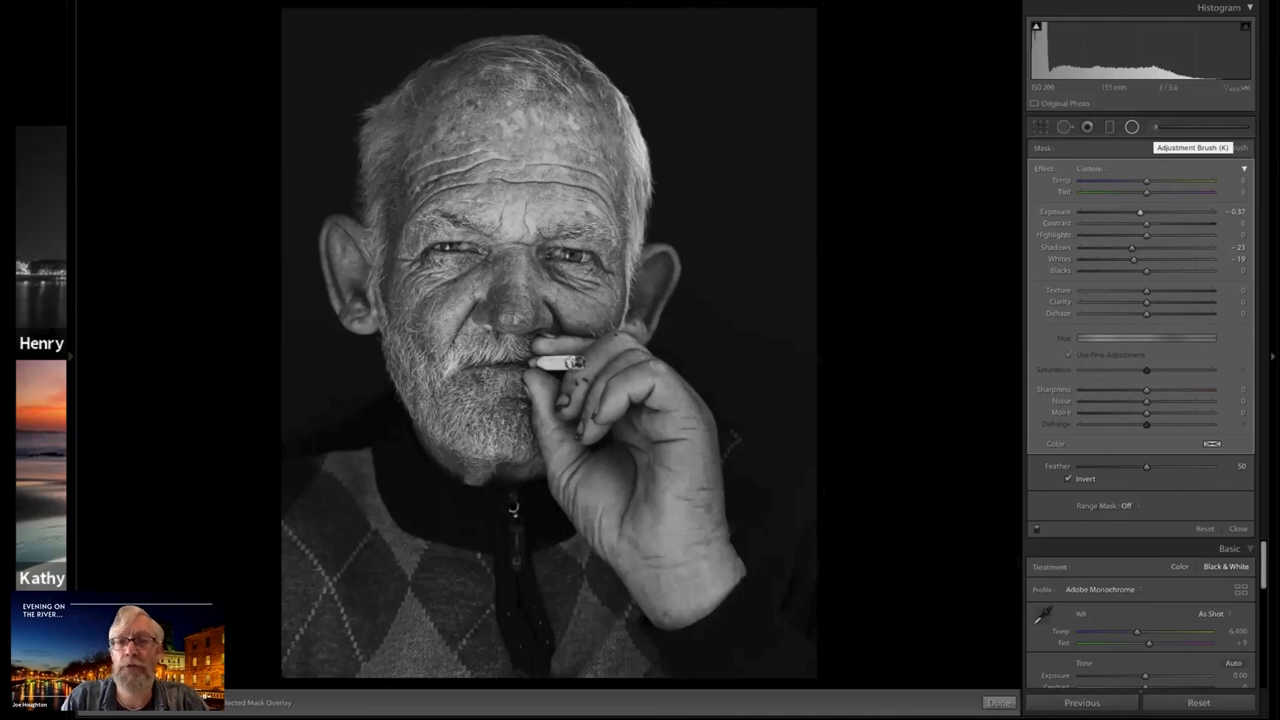
Try an Adjustment Brush mask over the ear above the hand, with Clarity at 0 and Exposure at 4.00, and delete it
{"action": "key", "text": "k"}
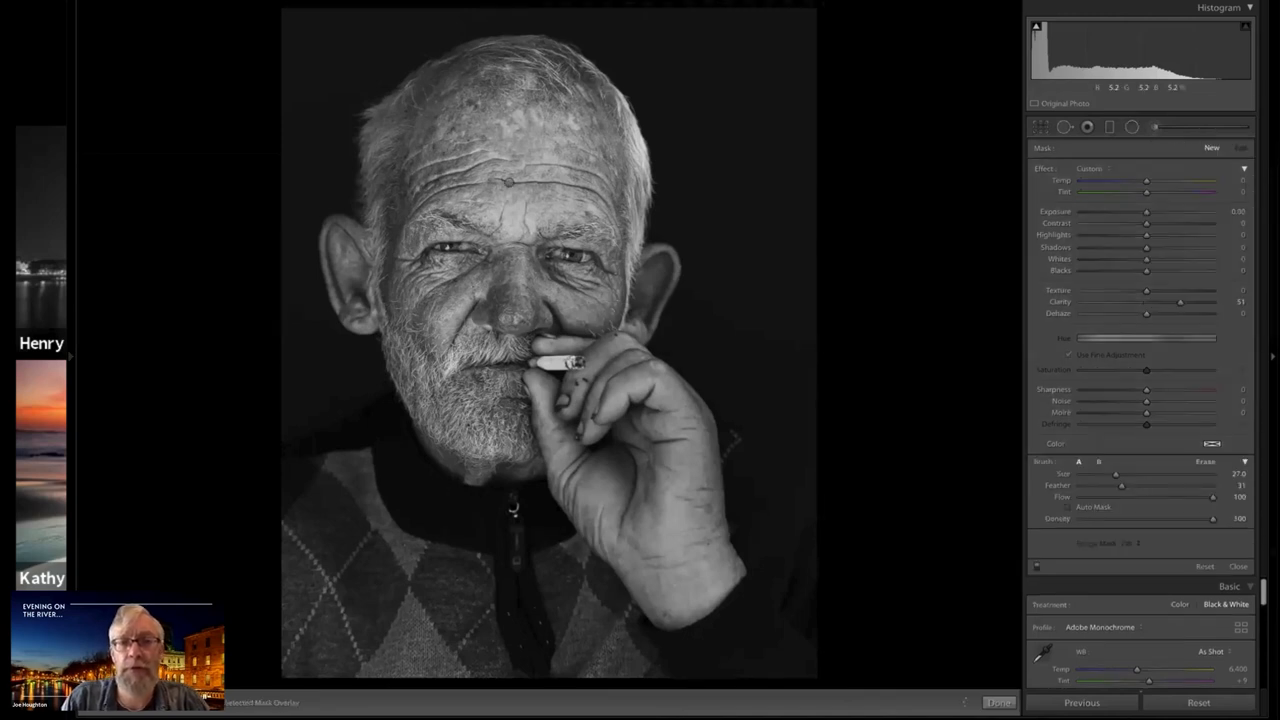
{"action": "scroll", "coordinate": [657, 268], "scroll_direction": "down", "scroll_amount": 10}
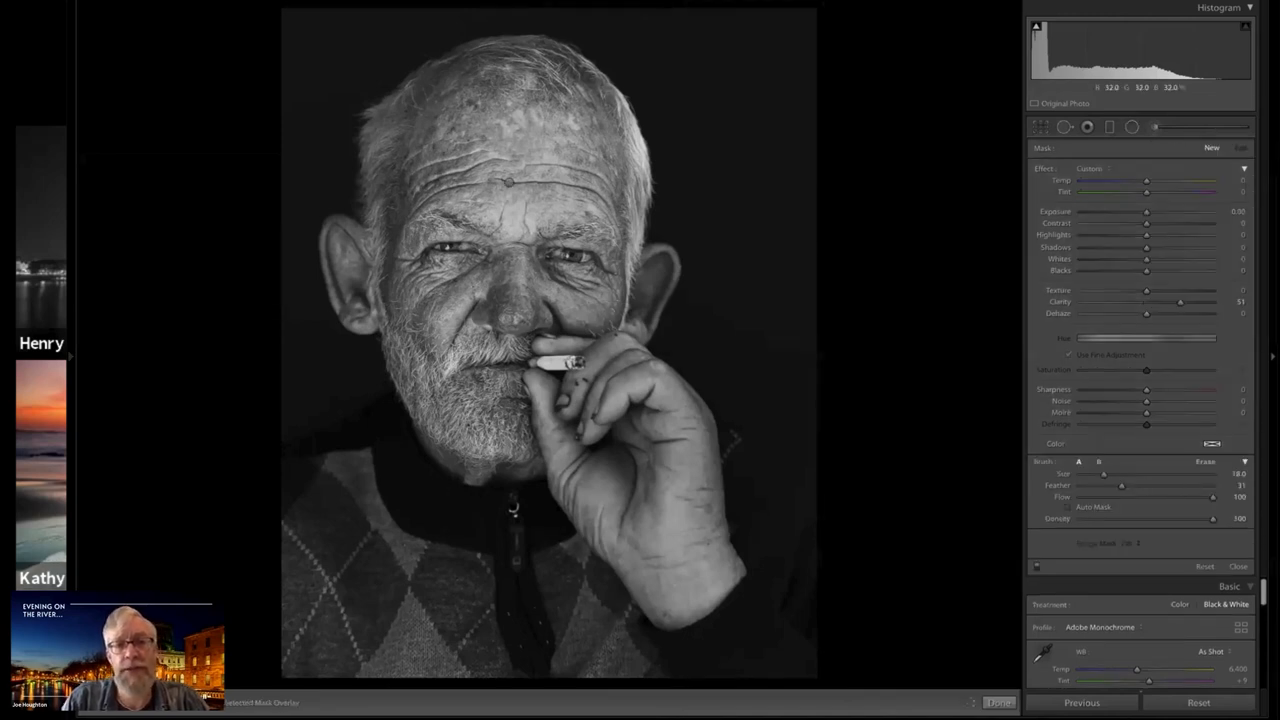
{"action": "left_click", "coordinate": [657, 268]}
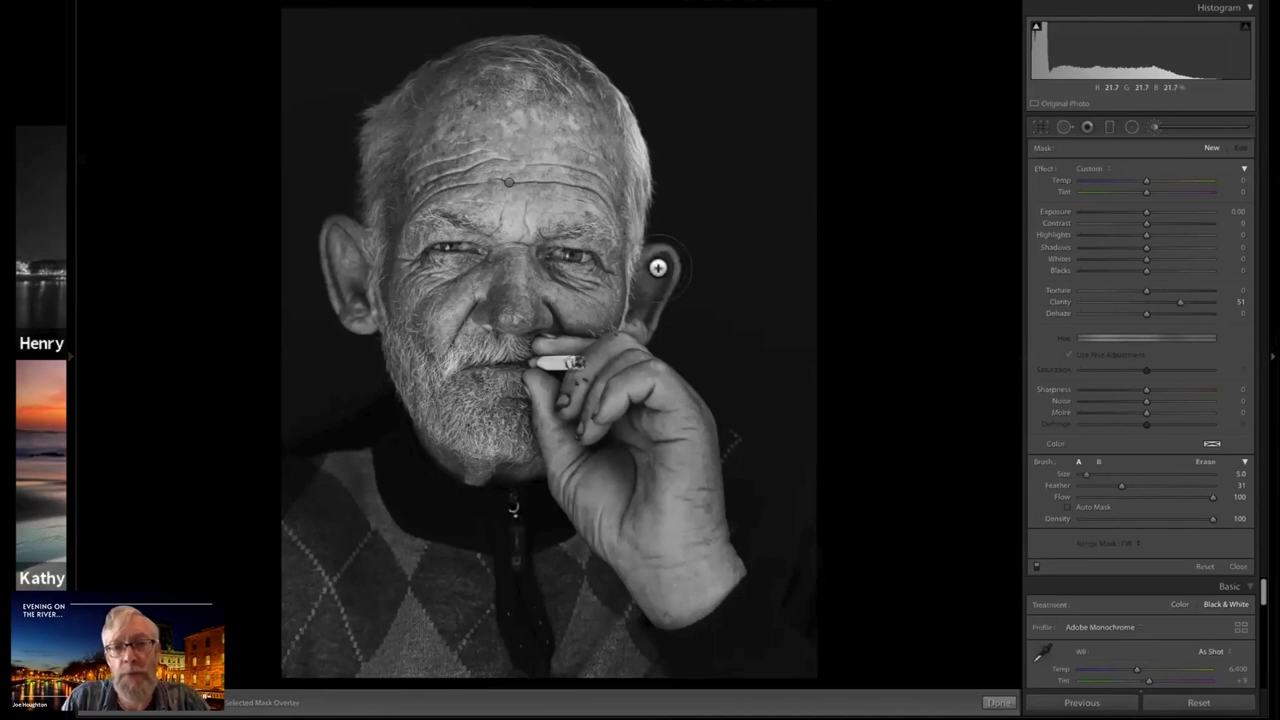
{"action": "scroll", "coordinate": [658, 264], "scroll_direction": "up", "scroll_amount": 2}
{"action": "key", "text": "Delete"}
{"action": "left_click_drag", "start_coordinate": [649, 294], "coordinate": [659, 266]}
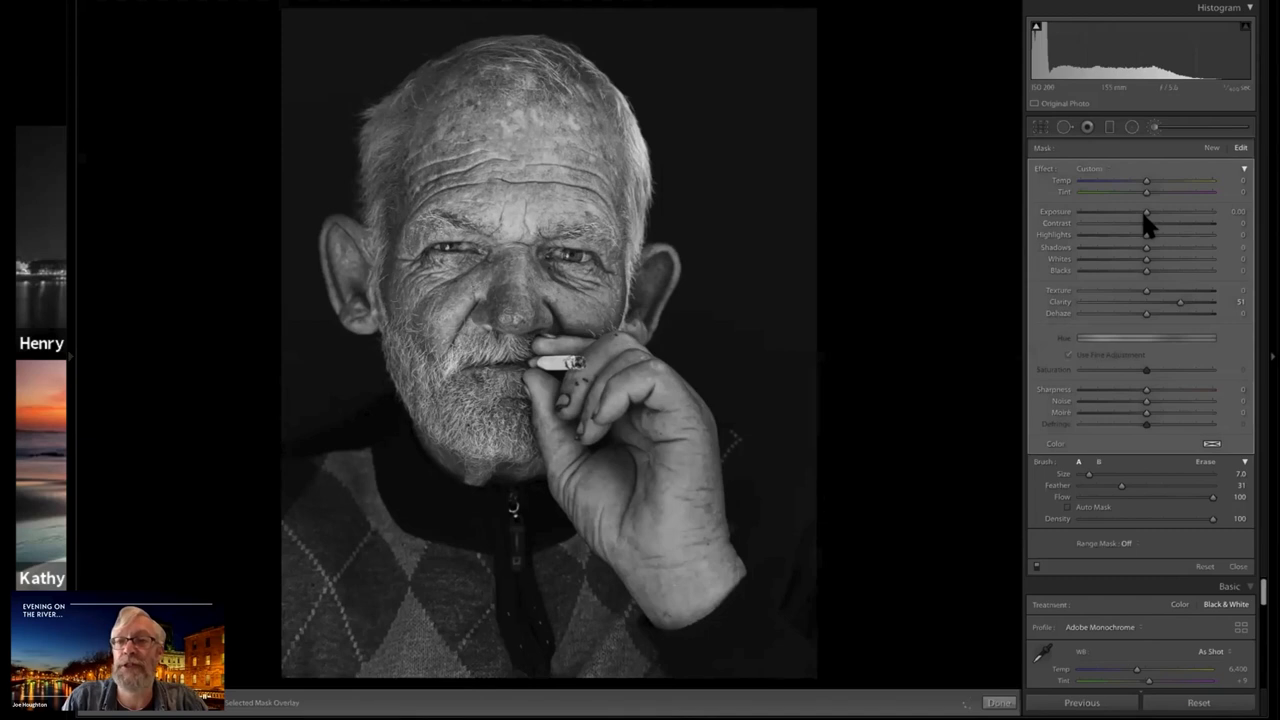
{"action": "double_click", "coordinate": [1180, 302]}
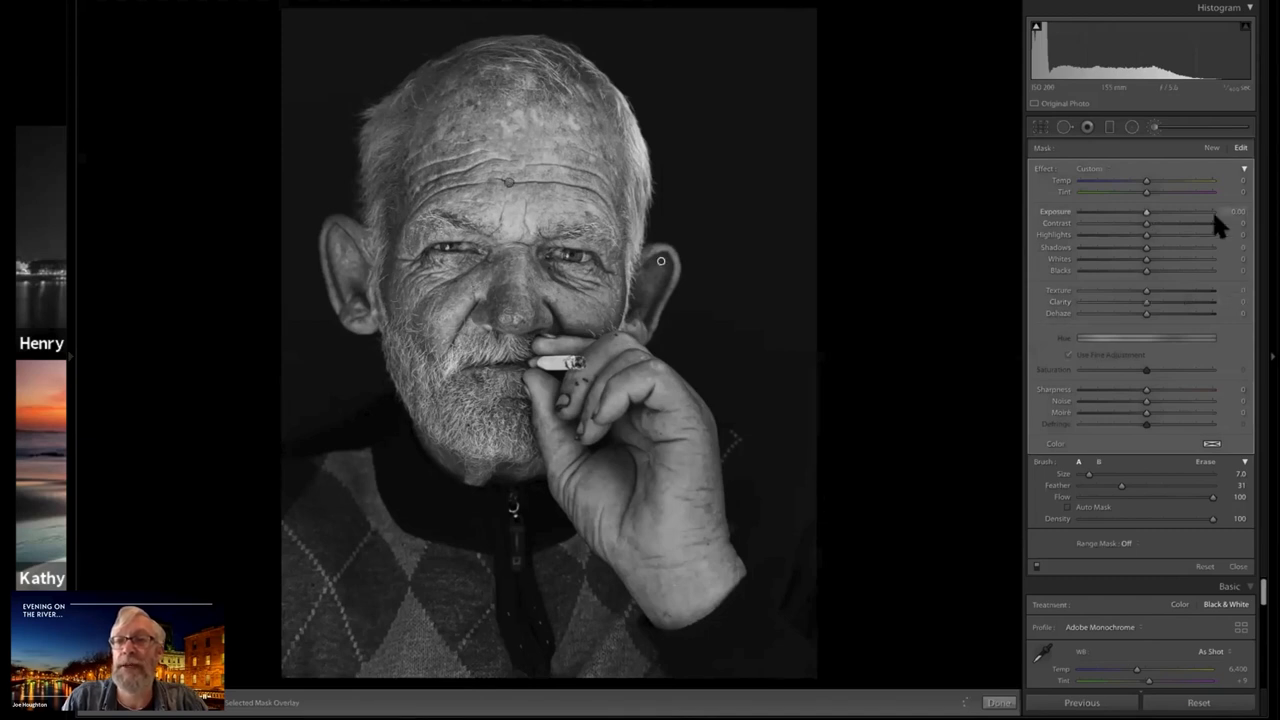
{"action": "left_click", "coordinate": [1213, 212]}
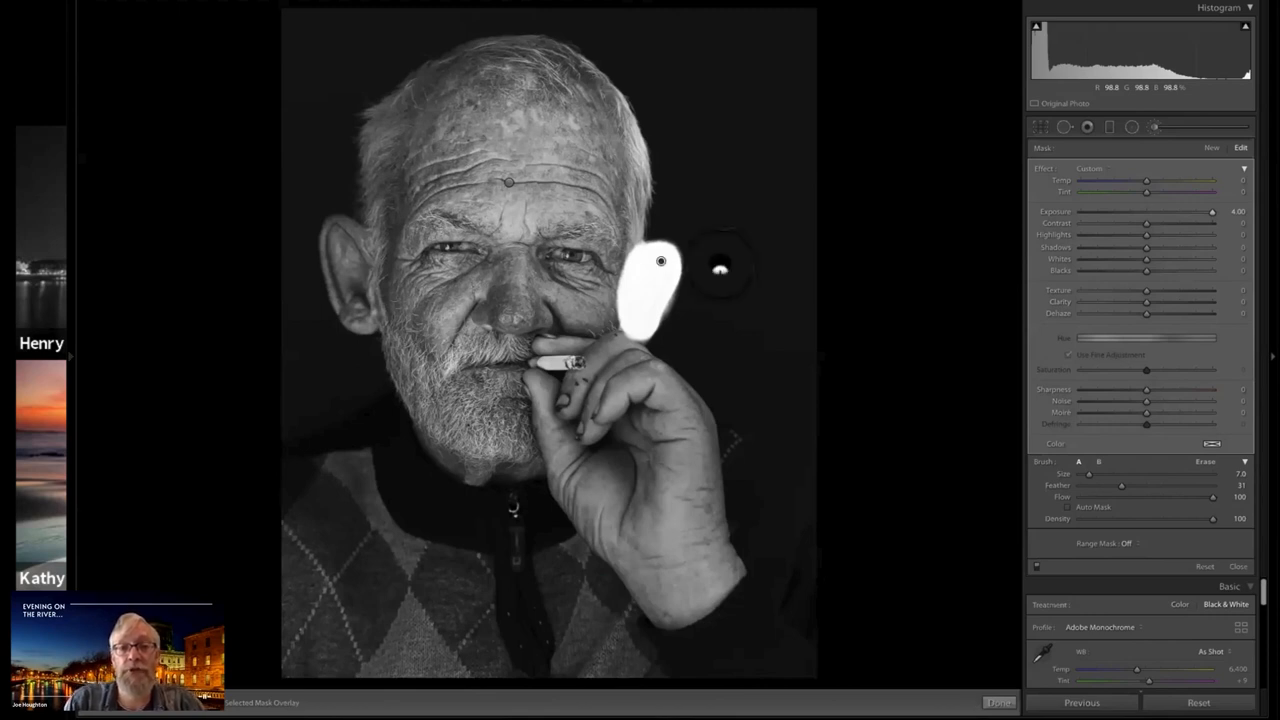
{"action": "key", "text": "Delete"}
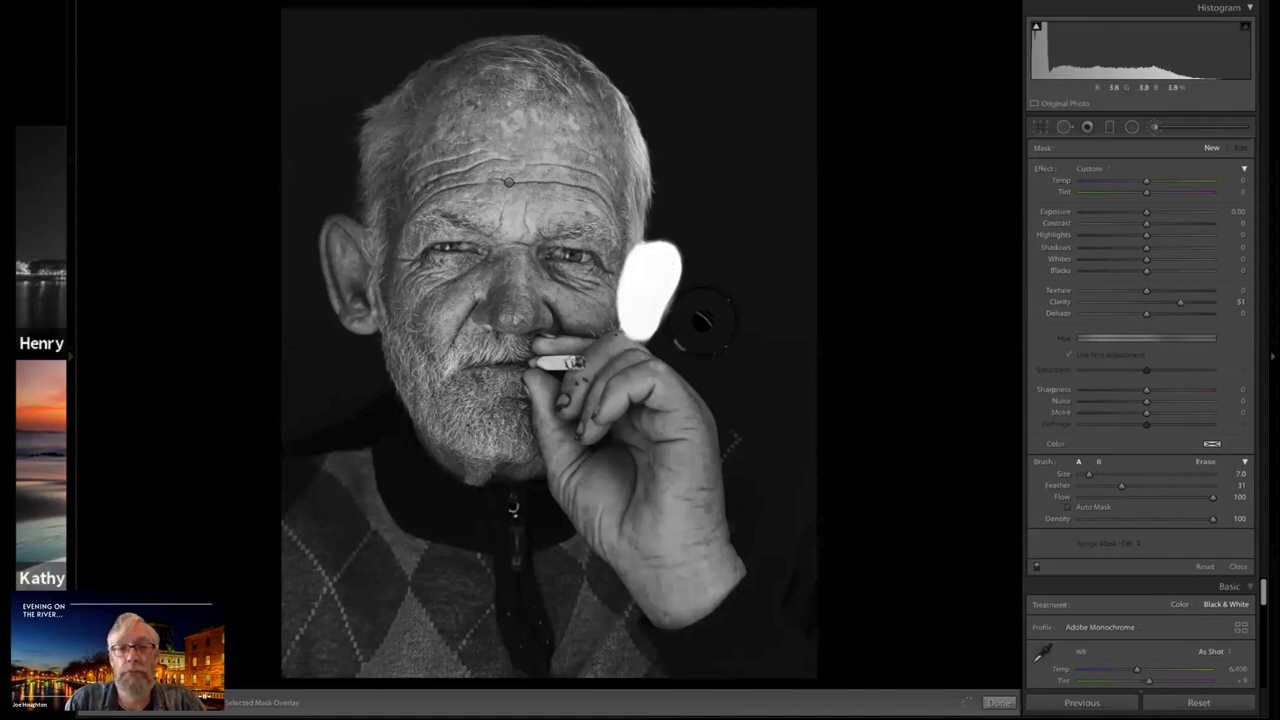
Paint a new brush mask over the ear above the hand with Clarity 0, Exposure 2.36 and brush size 4.0
{"action": "double_click", "coordinate": [1181, 302]}
{"action": "left_click", "coordinate": [1184, 212]}
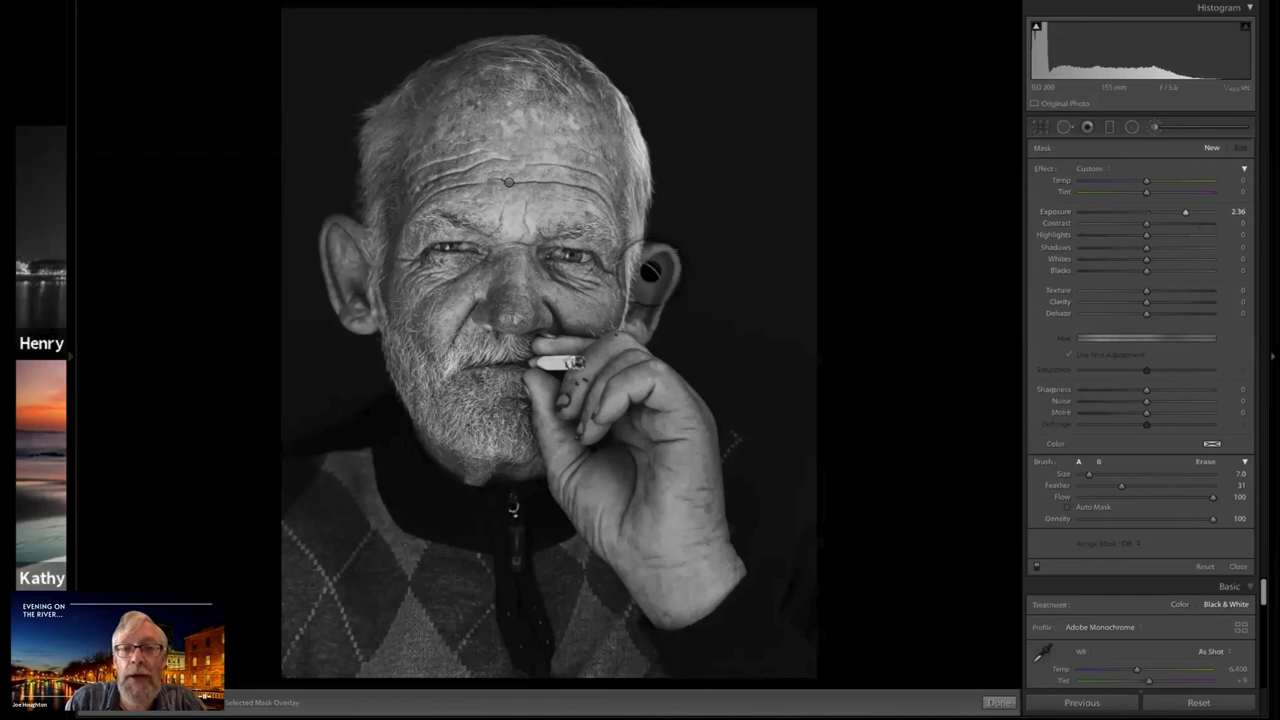
{"action": "scroll", "coordinate": [651, 272], "scroll_direction": "down", "scroll_amount": 3}
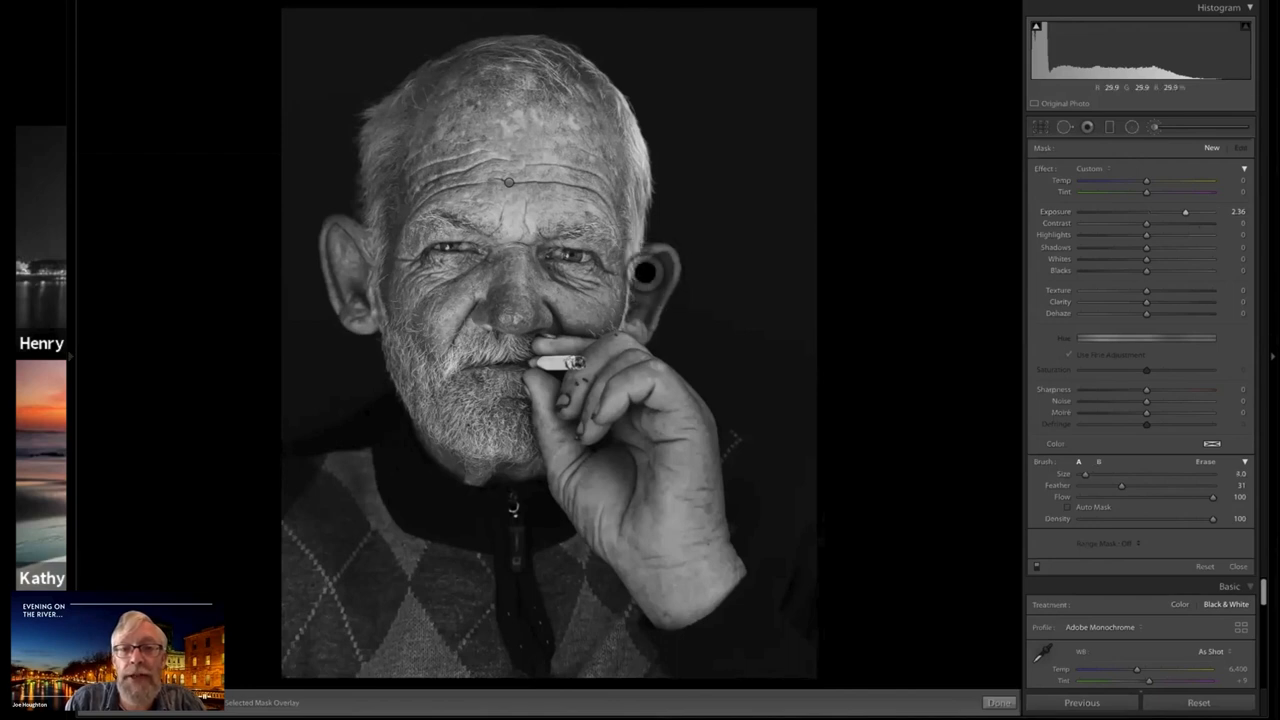
{"action": "mouse_move", "coordinate": [645, 273]}
{"action": "left_mouse_down"}
{"action": "mouse_move", "coordinate": [650, 259]}
{"action": "mouse_move", "coordinate": [668, 264]}
{"action": "mouse_move", "coordinate": [657, 262]}
{"action": "mouse_move", "coordinate": [643, 332]}
{"action": "left_mouse_up"}
{"action": "mouse_move", "coordinate": [643, 328]}
{"action": "left_mouse_down"}
{"action": "mouse_move", "coordinate": [630, 324]}
{"action": "mouse_move", "coordinate": [659, 261]}
{"action": "mouse_move", "coordinate": [646, 300]}
{"action": "left_mouse_up"}
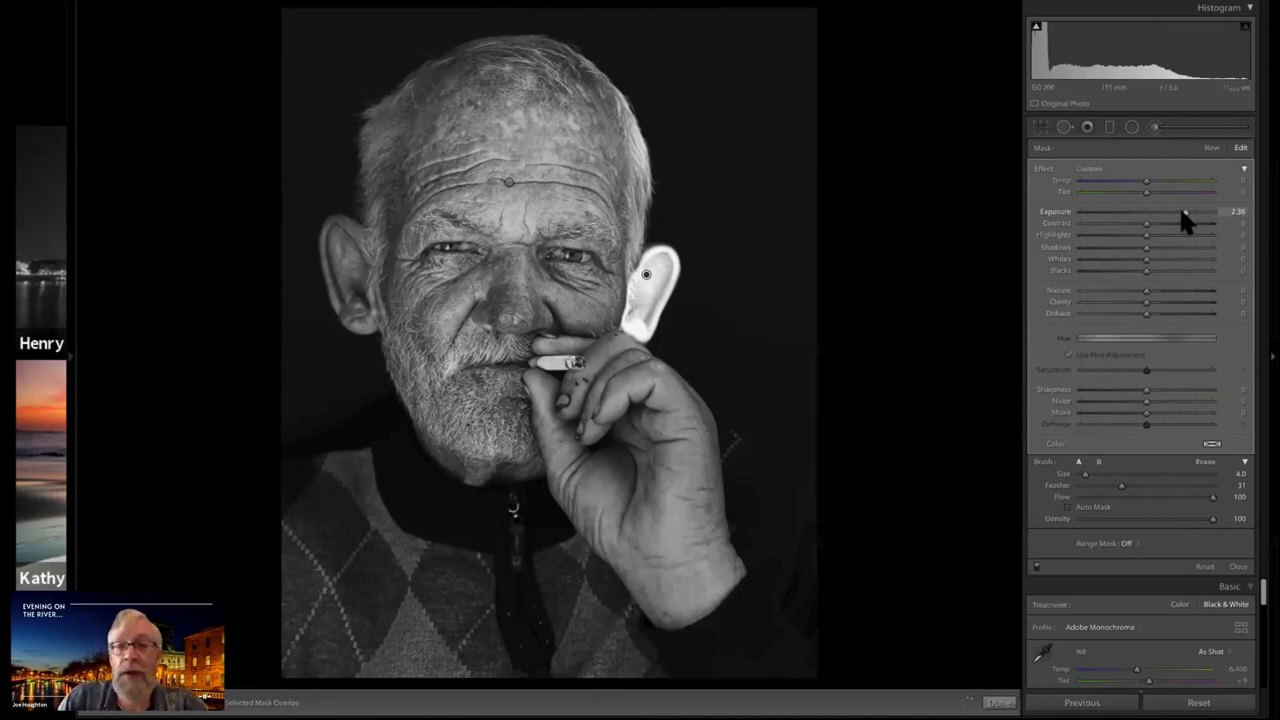
Reset the ear mask's Exposure, raise it to 0.32, and close the Adjustment Brush
{"action": "double_click", "coordinate": [1145, 213]}
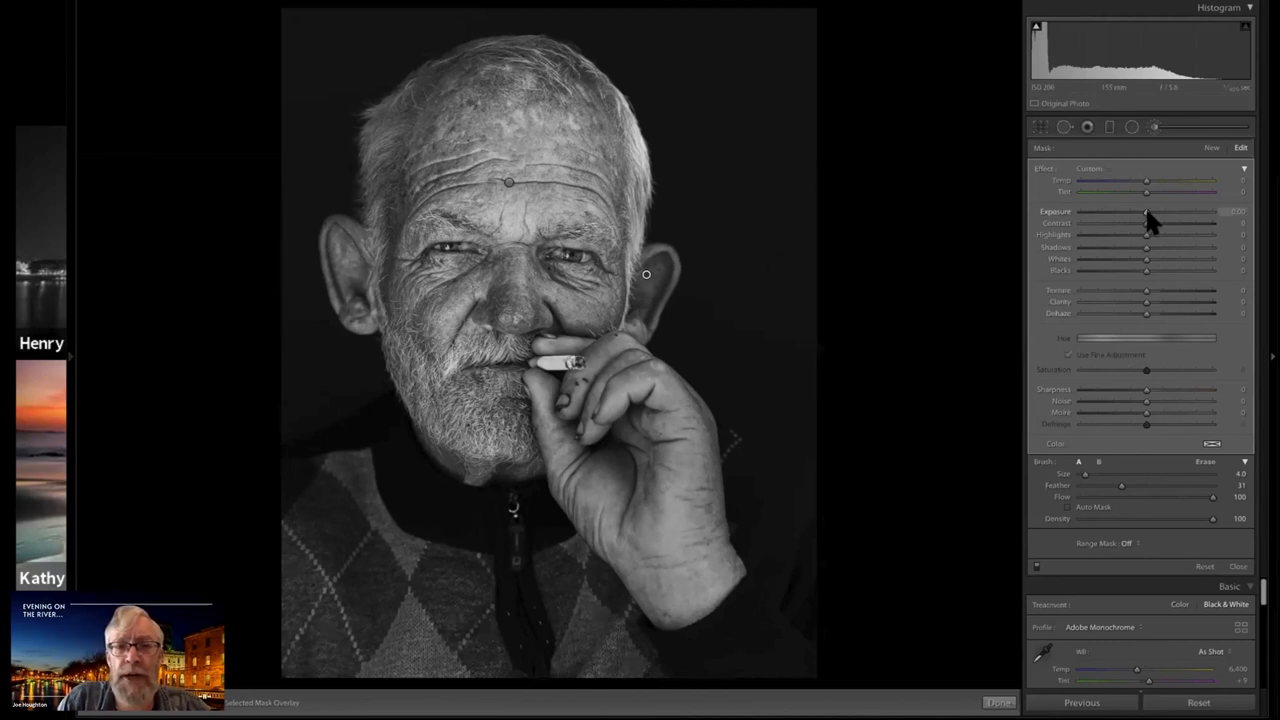
{"action": "left_click_drag", "start_coordinate": [1146, 211], "coordinate": [1148, 211]}
{"action": "left_click_drag", "start_coordinate": [1152, 210], "coordinate": [1151, 212]}
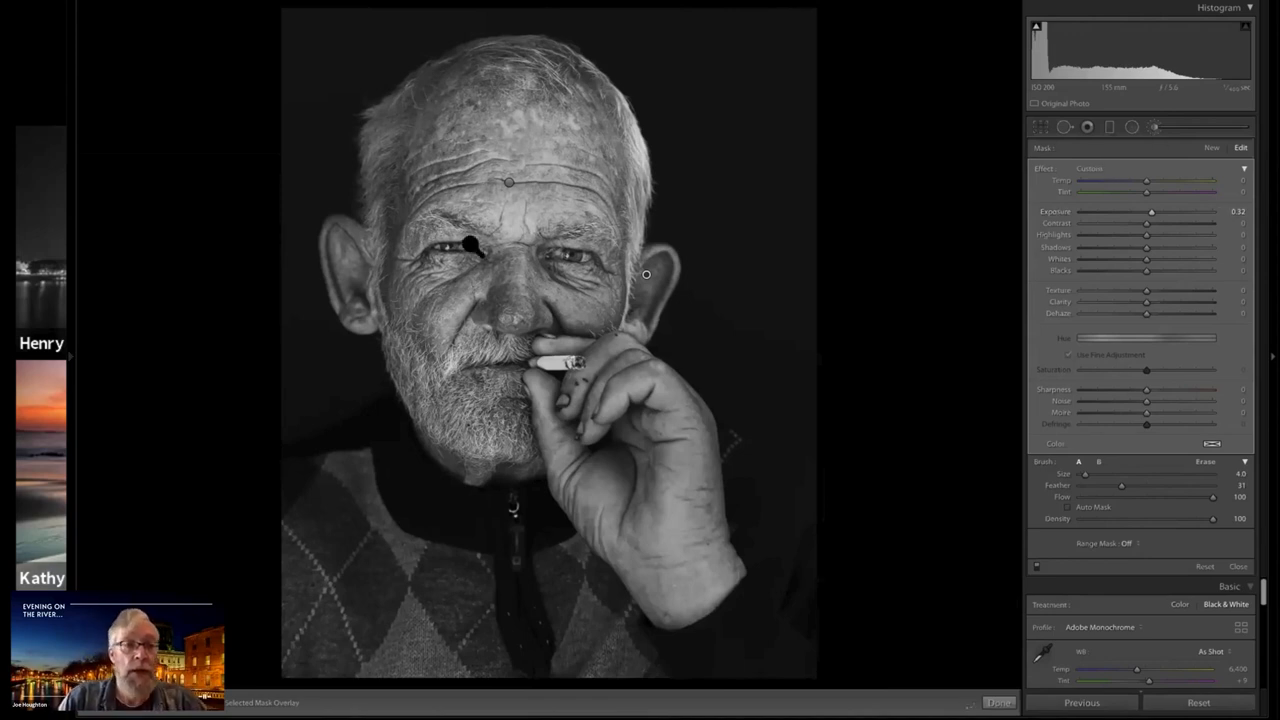
{"action": "key", "text": "k"}
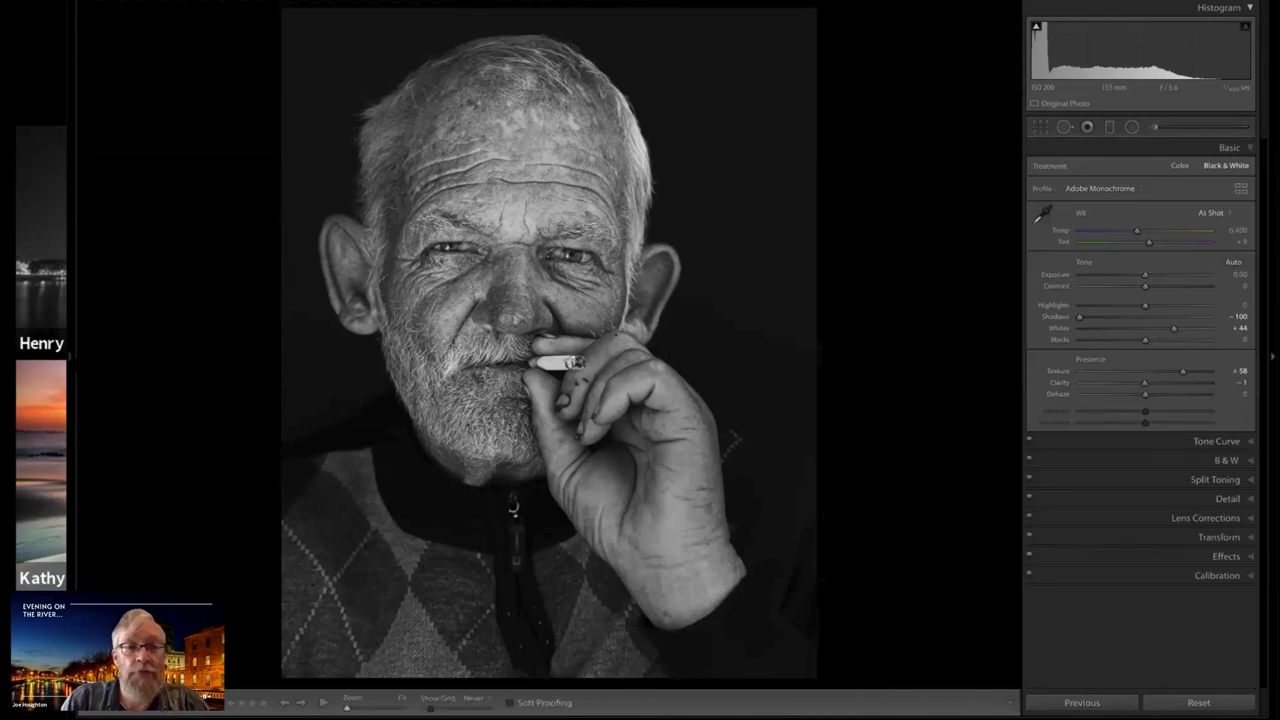
Draw an inverted radial filter with Exposure 2.36 around the man's eye on the side of the raised hand
{"action": "left_click", "coordinate": [71, 357]}
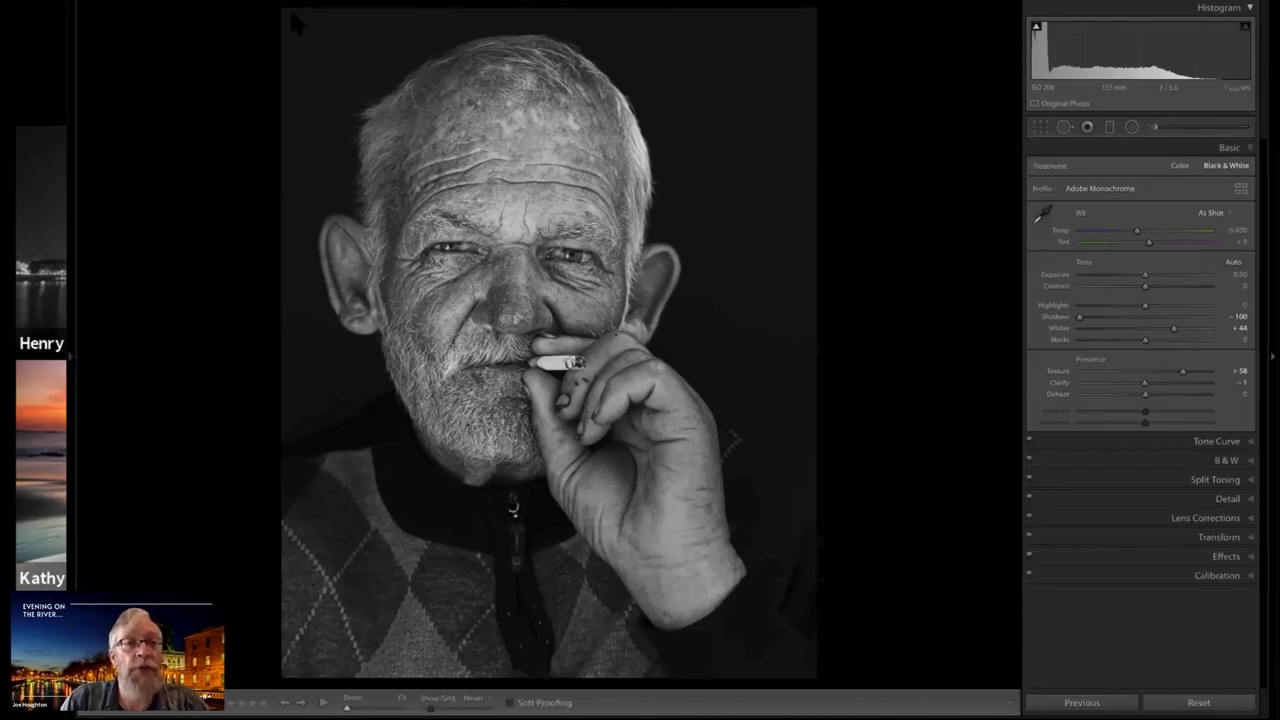
{"action": "left_click", "coordinate": [292, 7]}
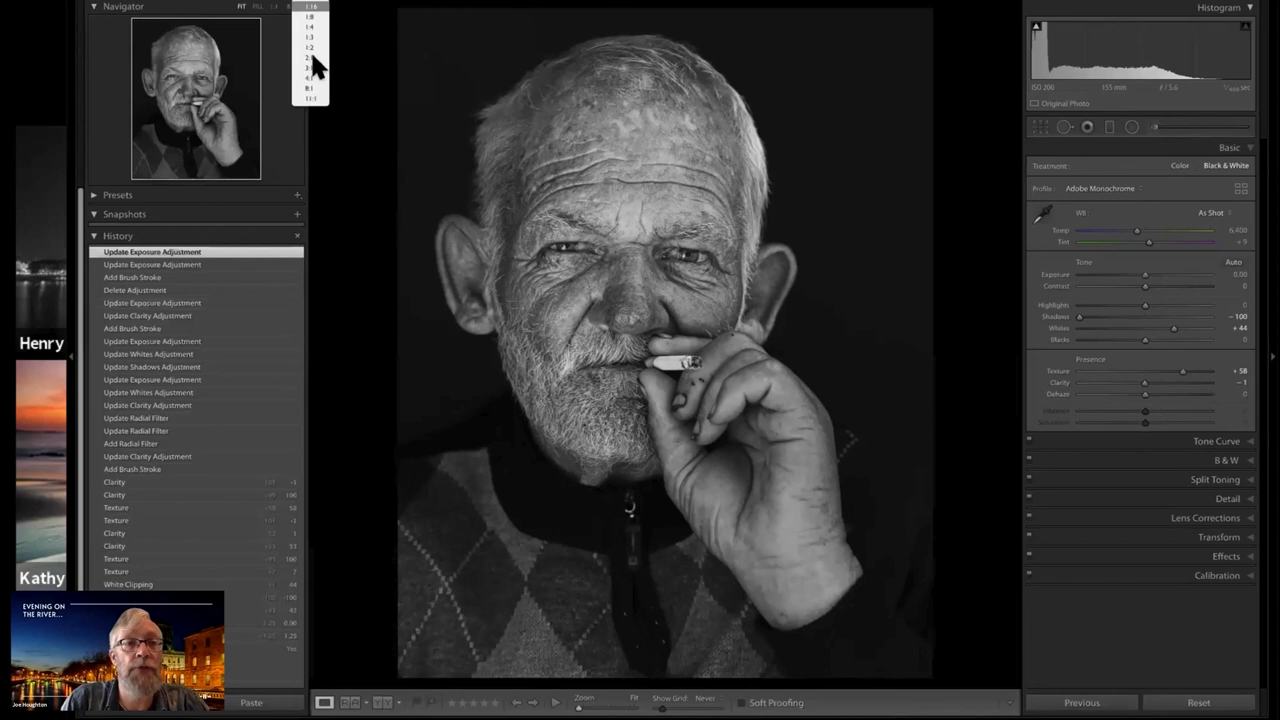
{"action": "left_click", "coordinate": [313, 75]}
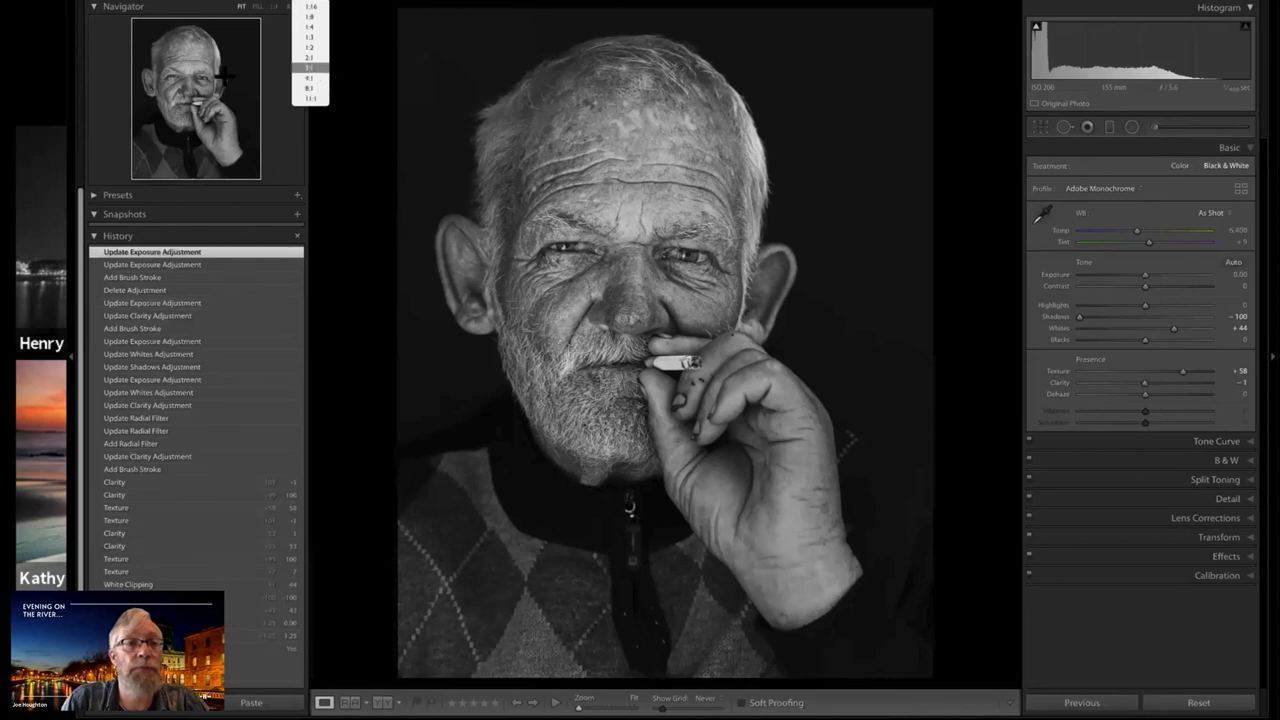
{"action": "left_click", "coordinate": [225, 77]}
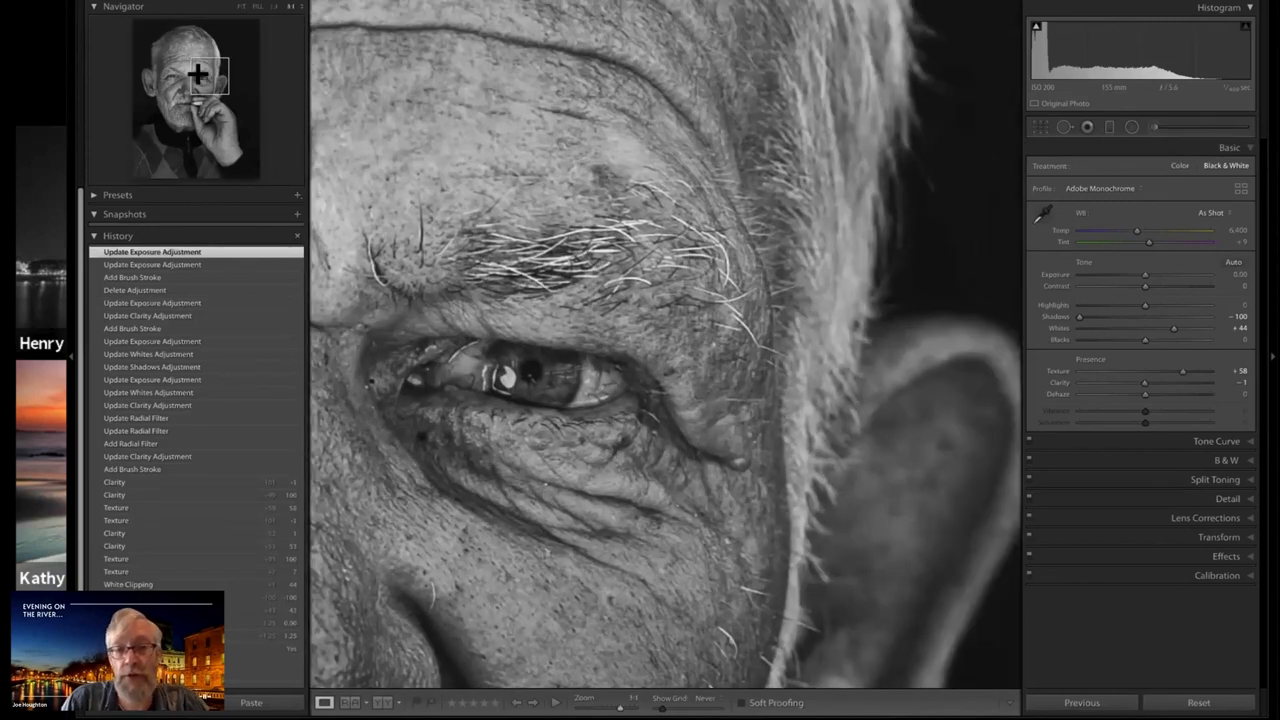
{"action": "left_click_drag", "start_coordinate": [195, 72], "coordinate": [191, 70]}
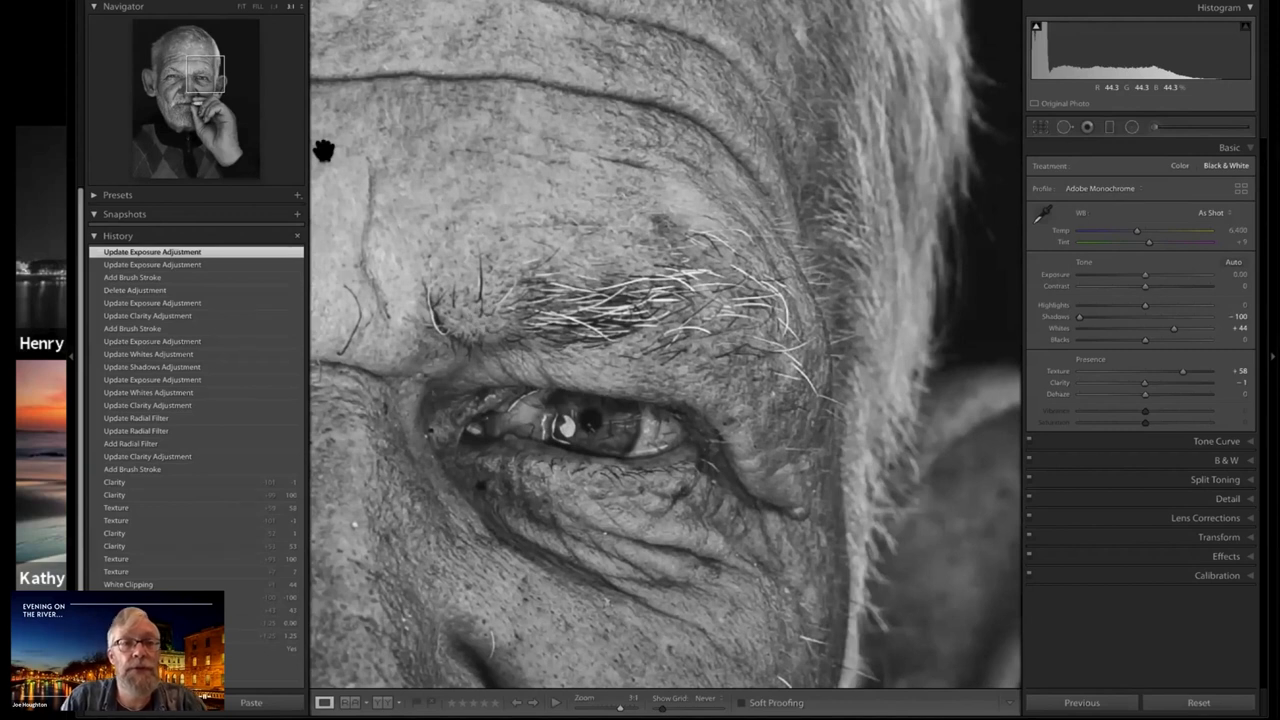
{"action": "left_click", "coordinate": [197, 73]}
{"action": "left_click_drag", "start_coordinate": [200, 75], "coordinate": [202, 75]}
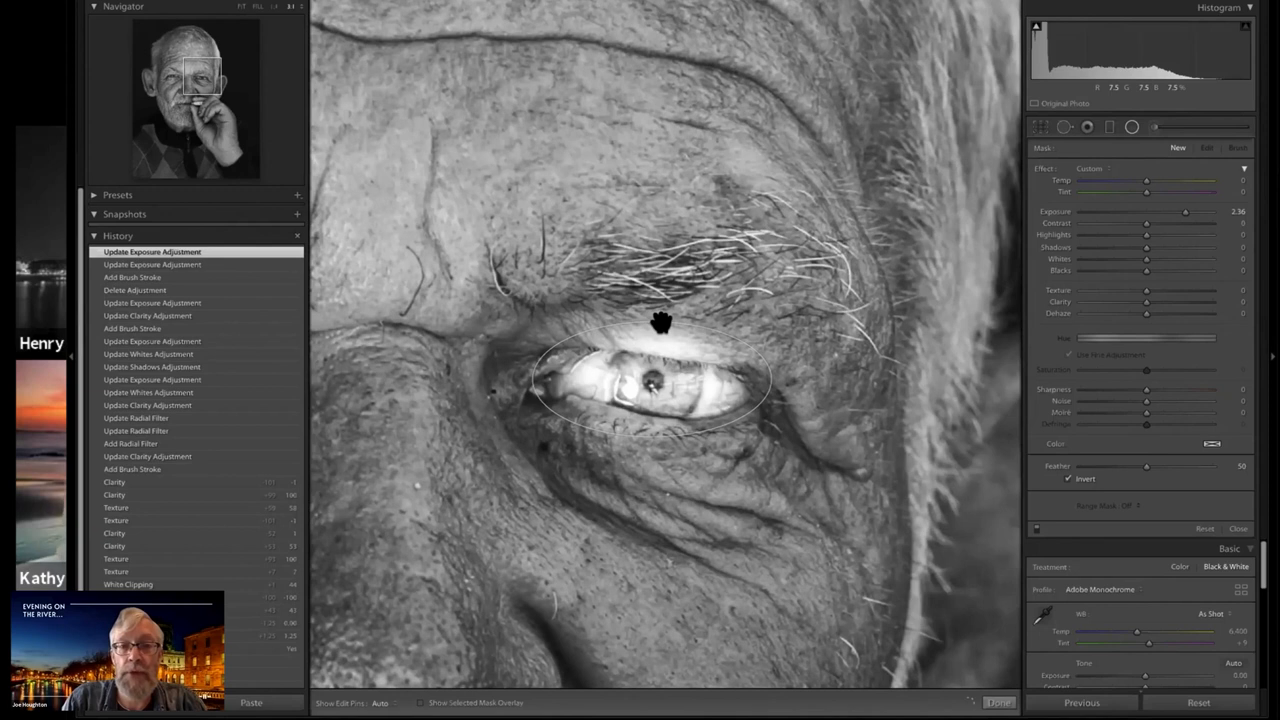
{"action": "left_click_drag", "start_coordinate": [650, 329], "coordinate": [650, 334]}
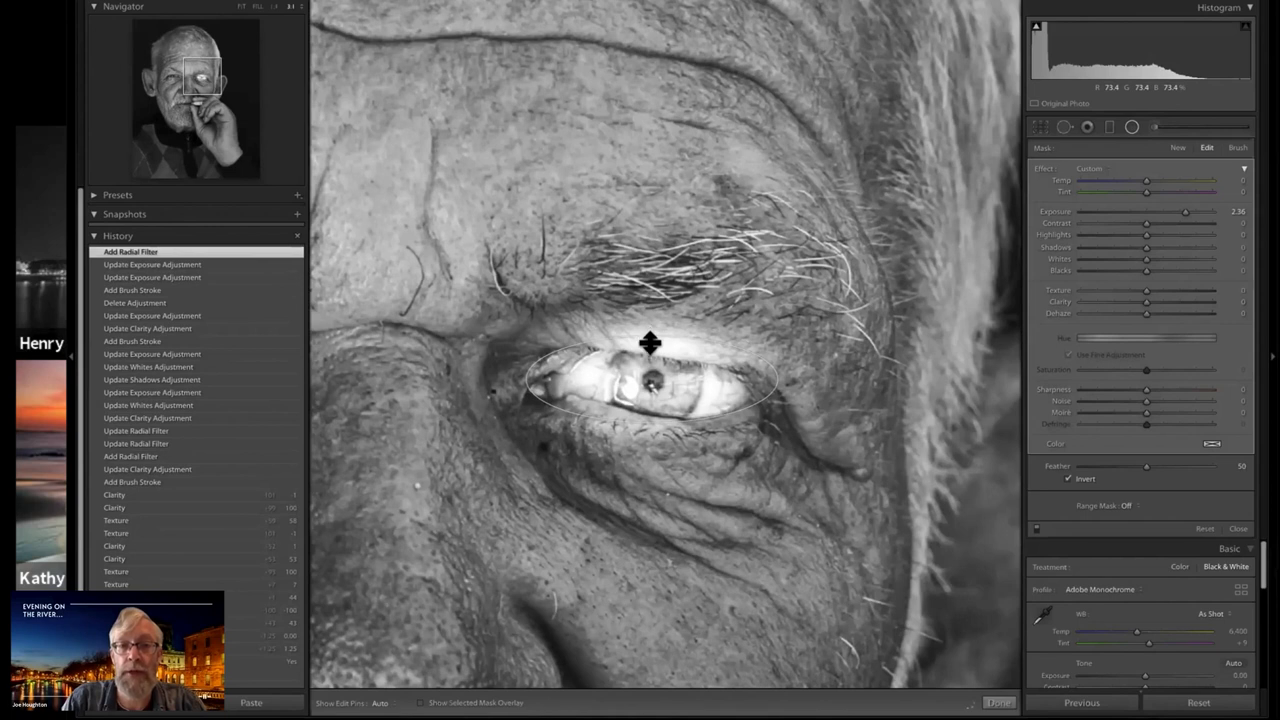
Narrow and adjust the radial filter's ellipse so it fits the visible outline of the eye
{"action": "left_click", "coordinate": [754, 379]}
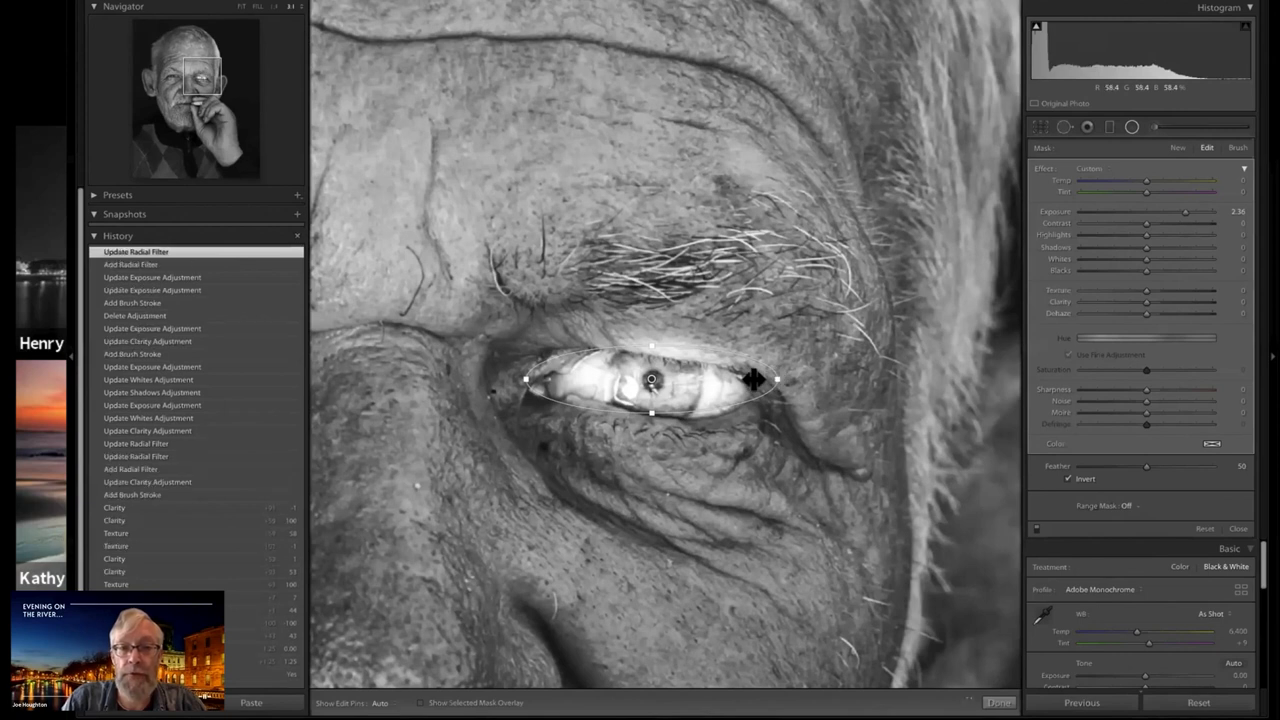
{"action": "left_click_drag", "start_coordinate": [777, 379], "coordinate": [754, 379]}
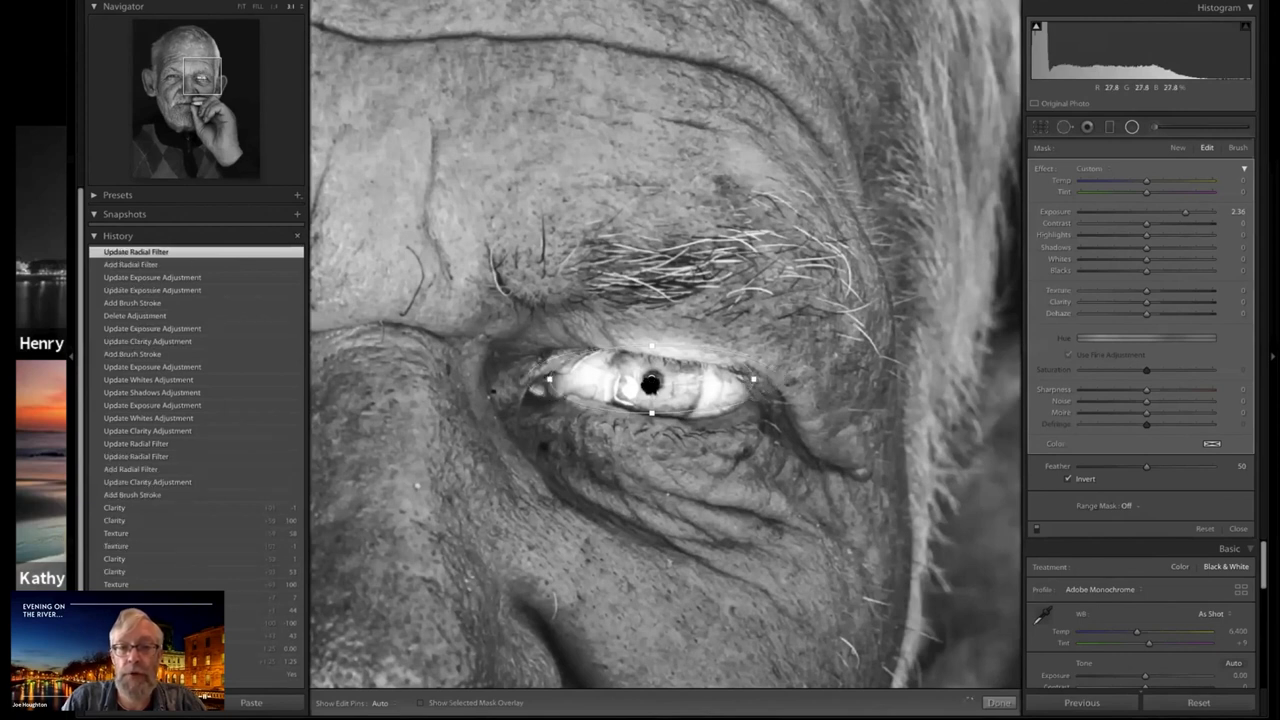
{"action": "left_click", "coordinate": [720, 360]}
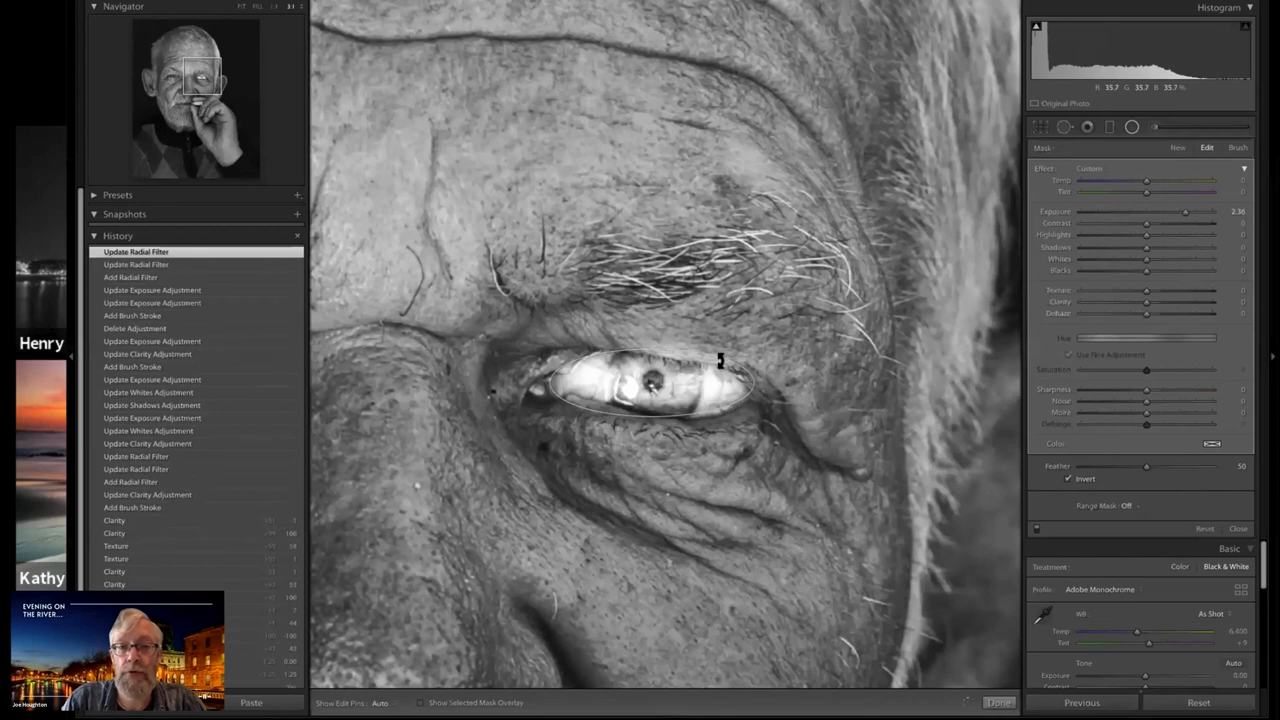
{"action": "left_click", "coordinate": [721, 371]}
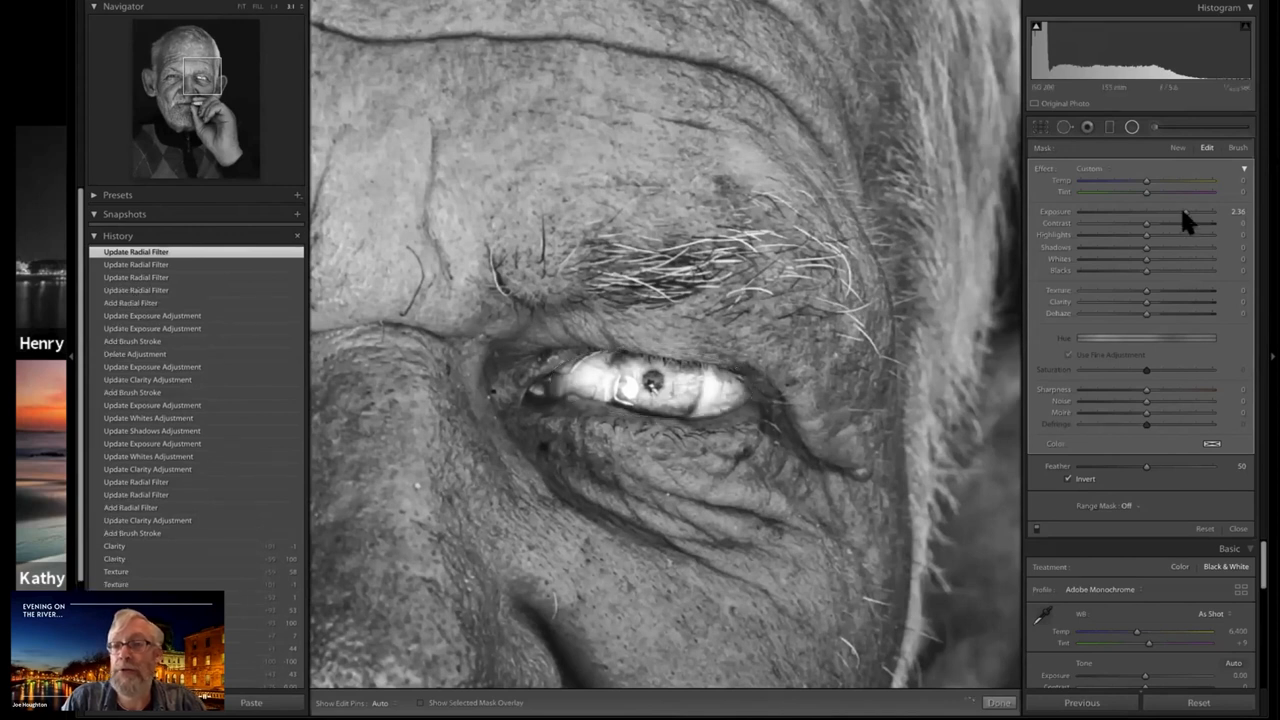
Reset the eye filter's Exposure to 0 and set its Clarity to 25
{"action": "double_click", "coordinate": [1145, 212]}
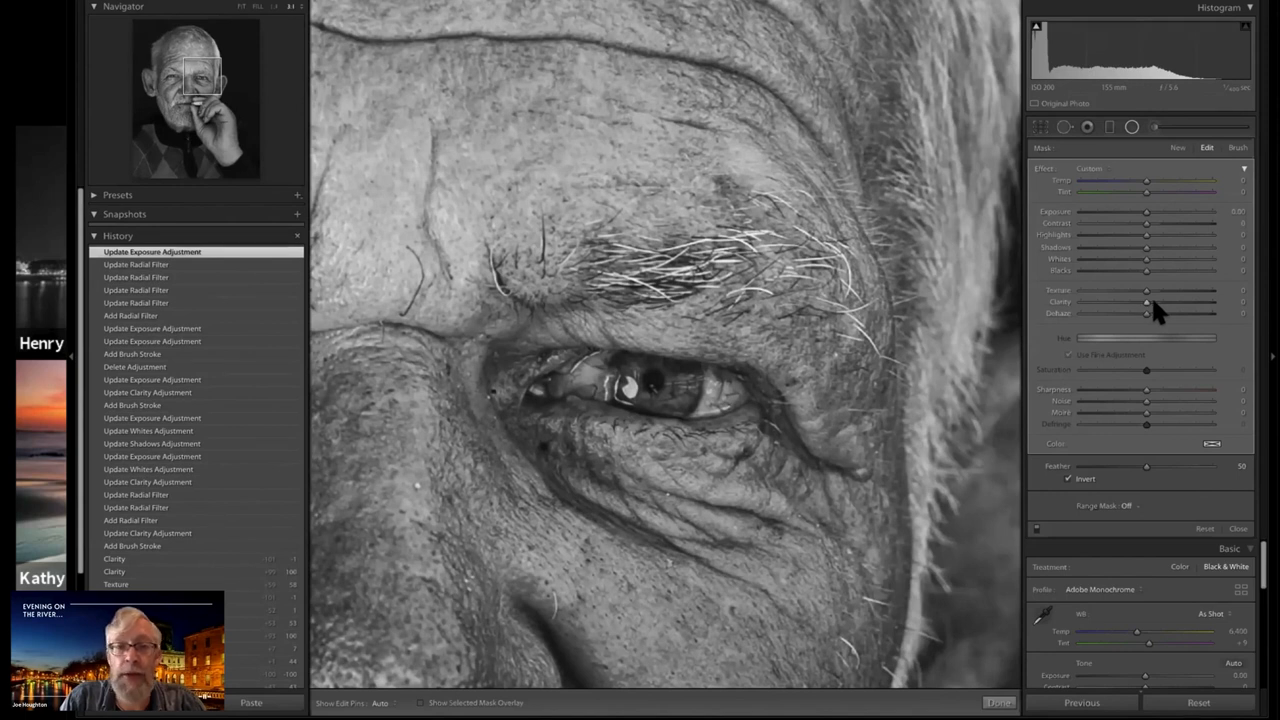
{"action": "left_click_drag", "start_coordinate": [1155, 303], "coordinate": [1161, 303]}
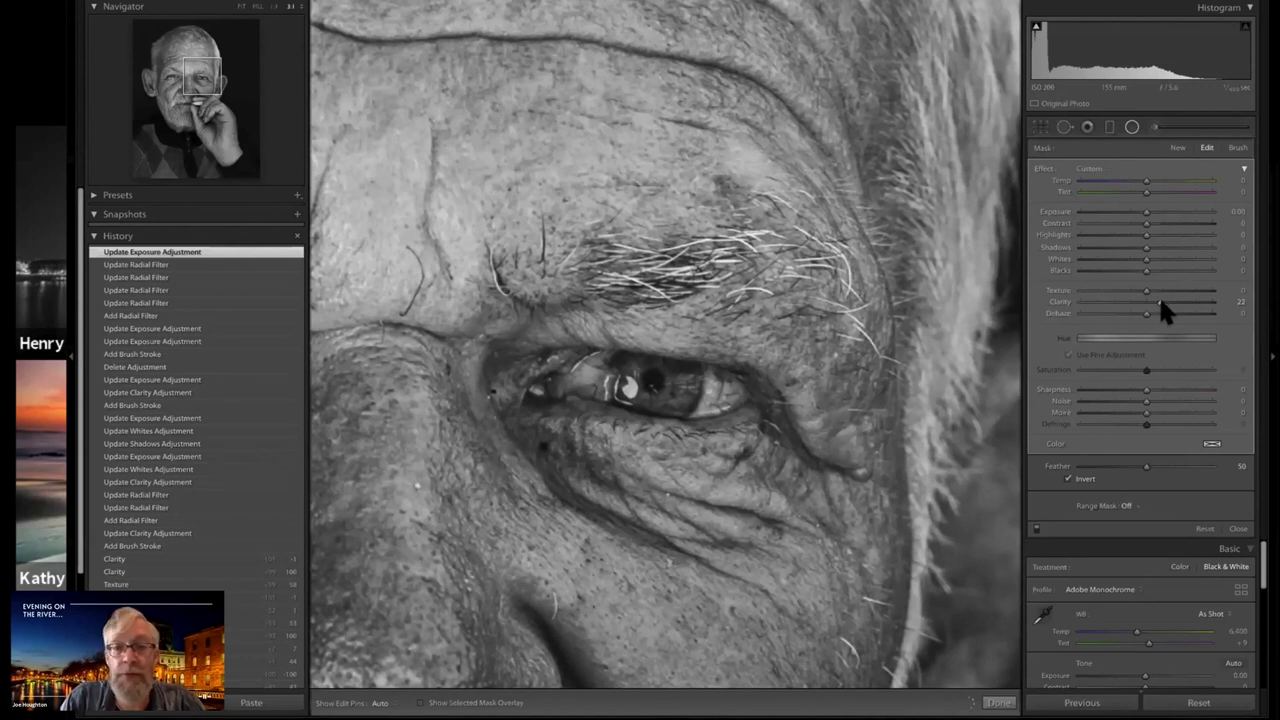
{"action": "left_click", "coordinate": [1144, 221]}
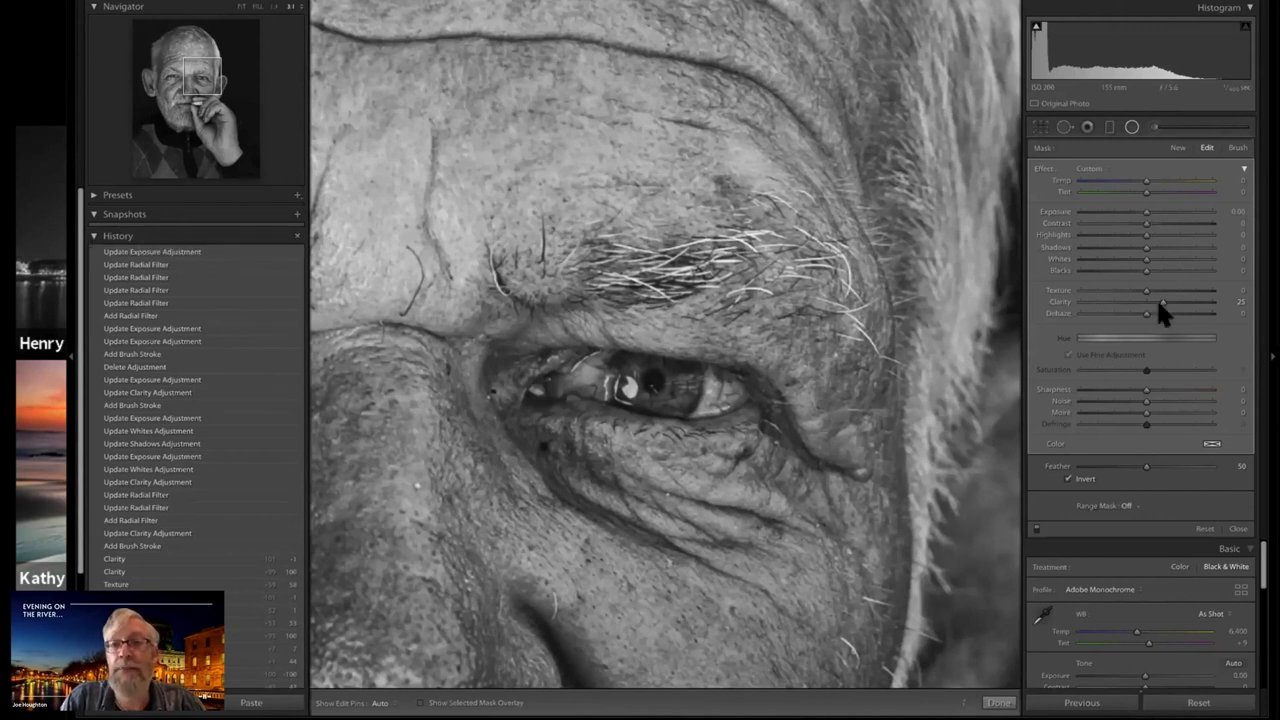
{"action": "left_click_drag", "start_coordinate": [1158, 302], "coordinate": [1160, 300]}
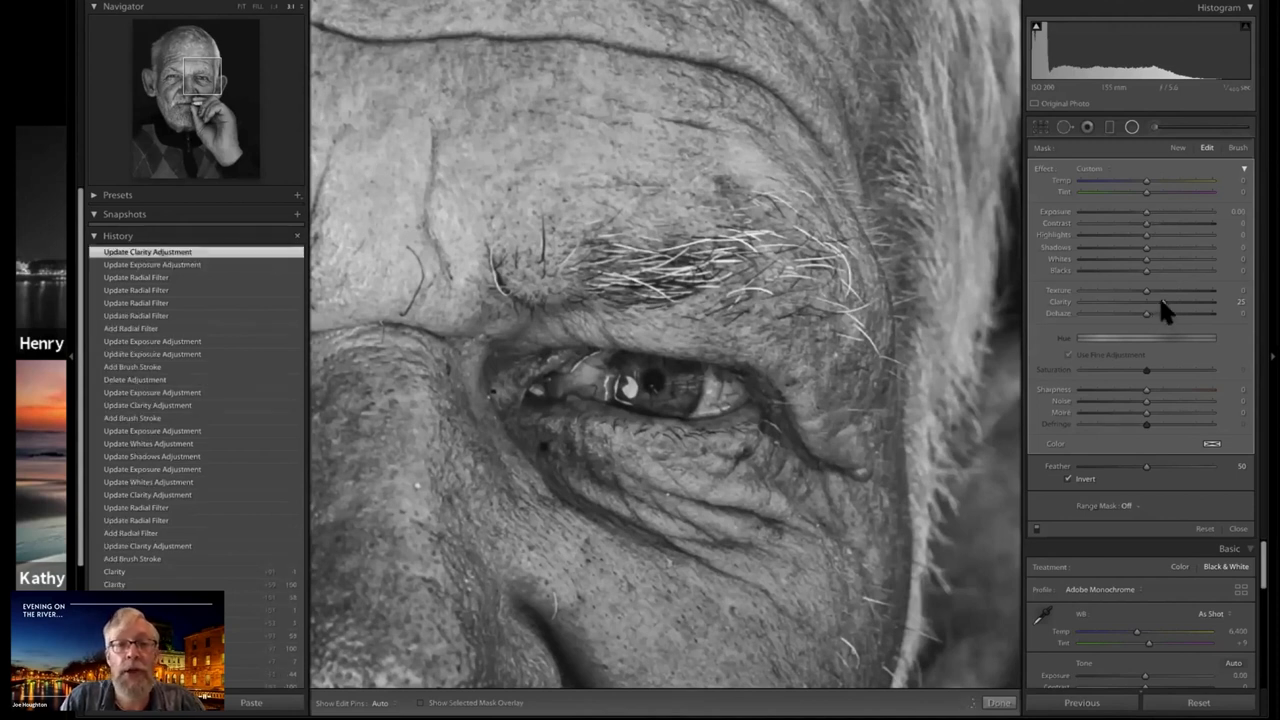
Rotate the eye's radial filter slightly to follow the eye's slant and set its Exposure to 0.31
{"action": "mouse_move", "coordinate": [740, 390]}
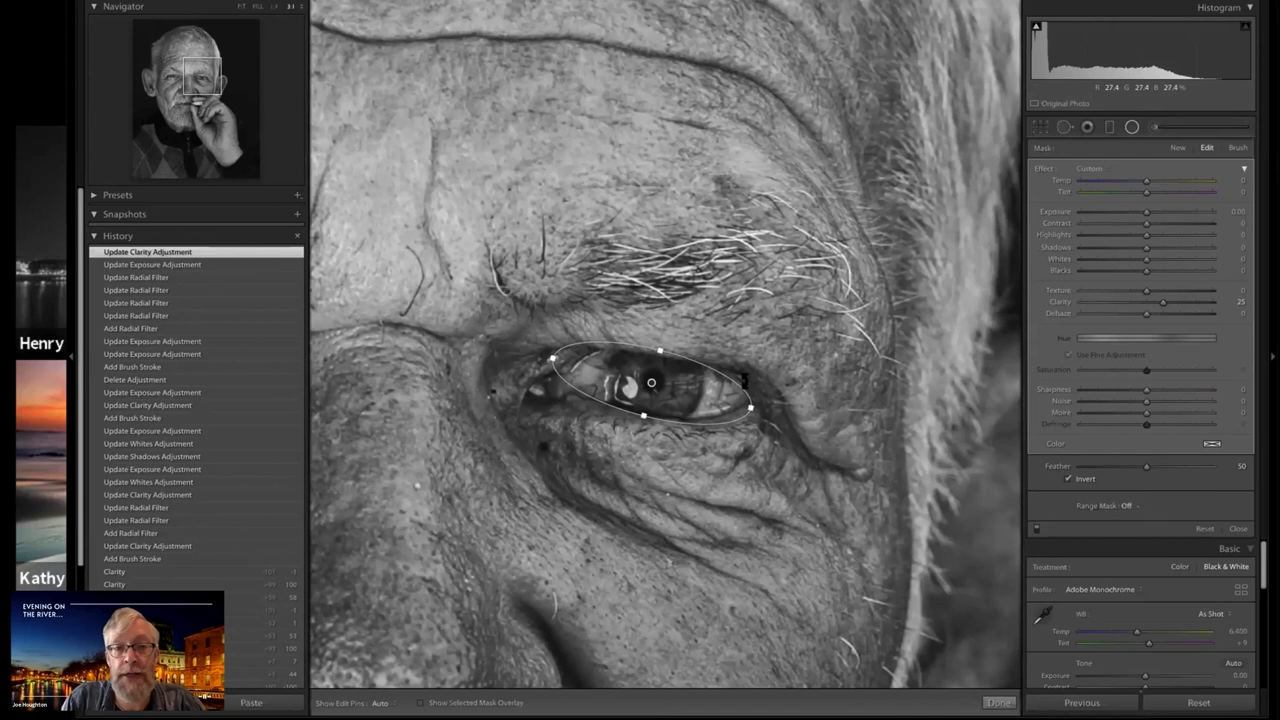
{"action": "left_click_drag", "start_coordinate": [744, 381], "coordinate": [746, 386]}
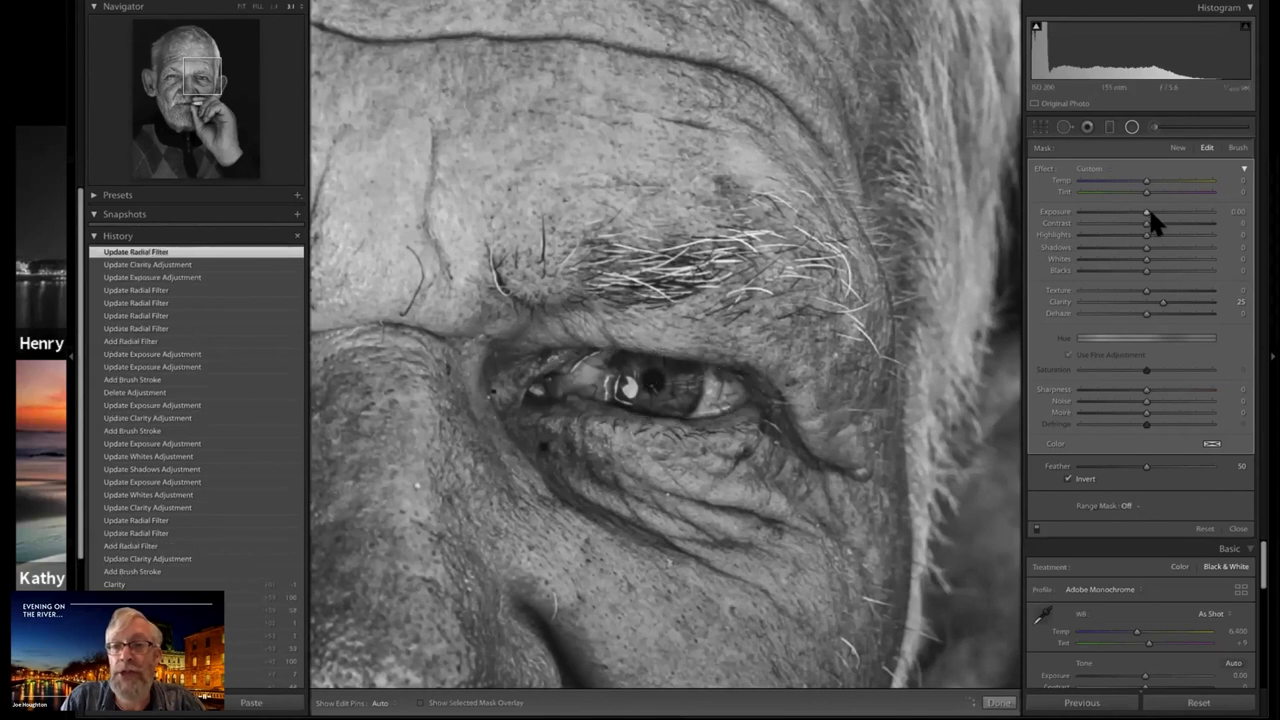
{"action": "left_click_drag", "start_coordinate": [1147, 212], "coordinate": [1151, 212]}
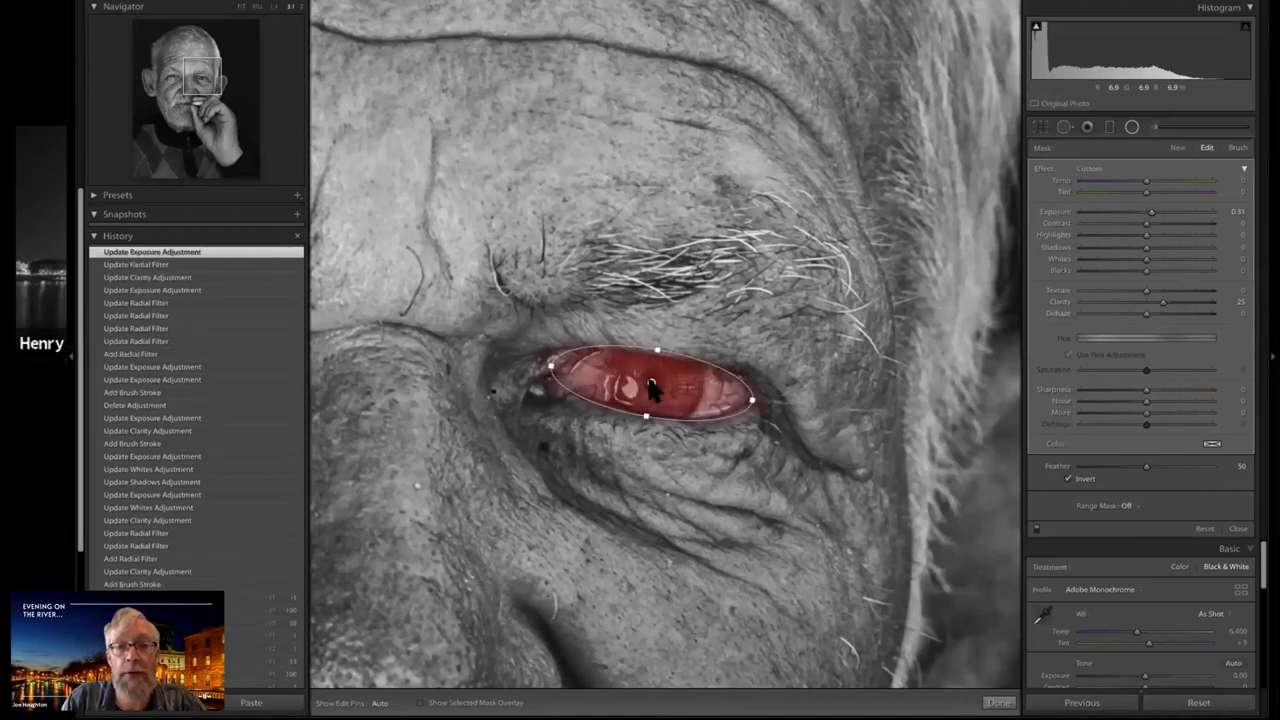
Duplicate the eye's radial filter and move the copy over the man's other eye
{"action": "right_click", "coordinate": [658, 391]}
{"action": "key", "text": "Escape"}
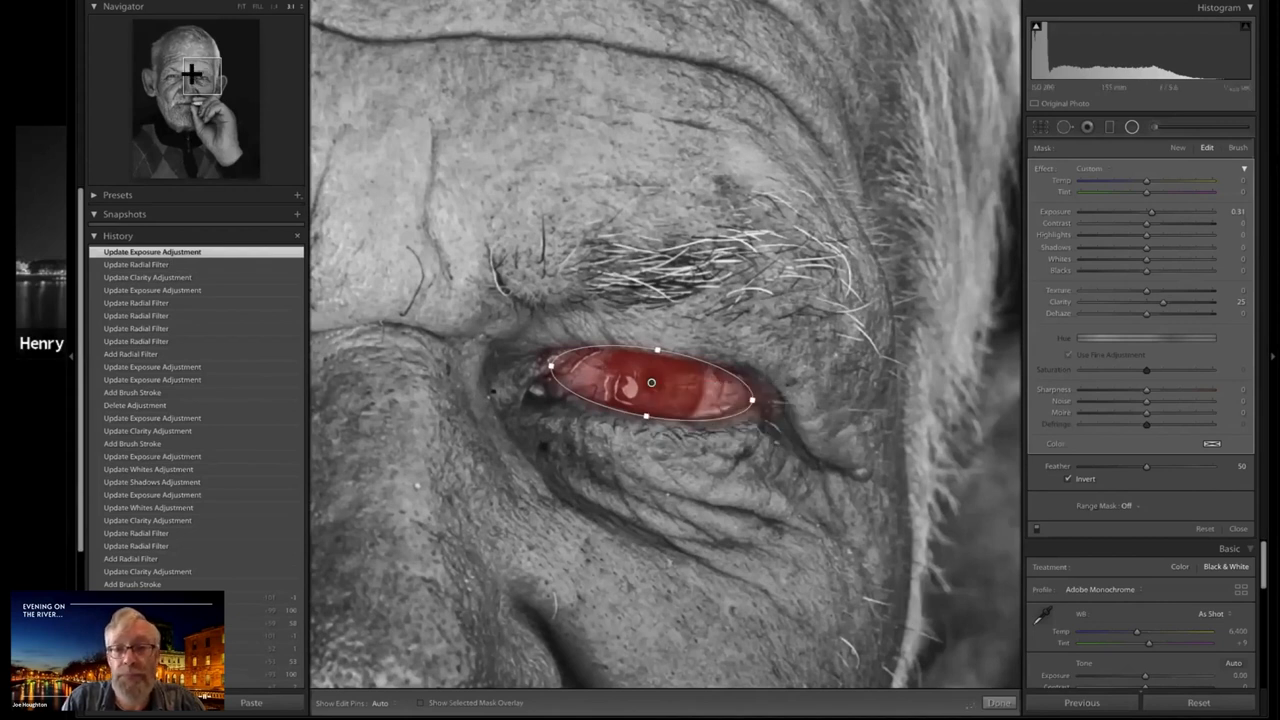
{"action": "left_click_drag", "start_coordinate": [776, 340], "coordinate": [1142, 331]}
{"action": "left_click_drag", "start_coordinate": [643, 363], "coordinate": [432, 340]}
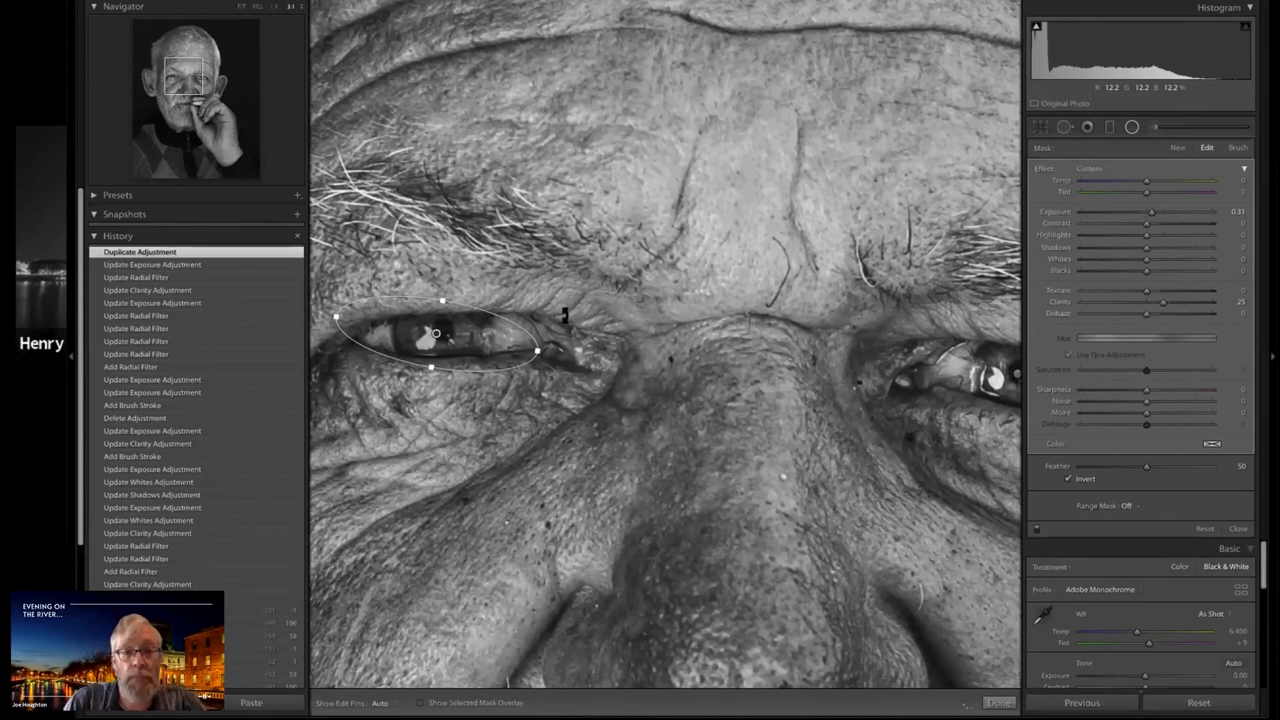
Rotate the duplicated radial filter to match the second eye's angle and fine-tune its position over the eye
{"action": "left_click_drag", "start_coordinate": [521, 327], "coordinate": [513, 300]}
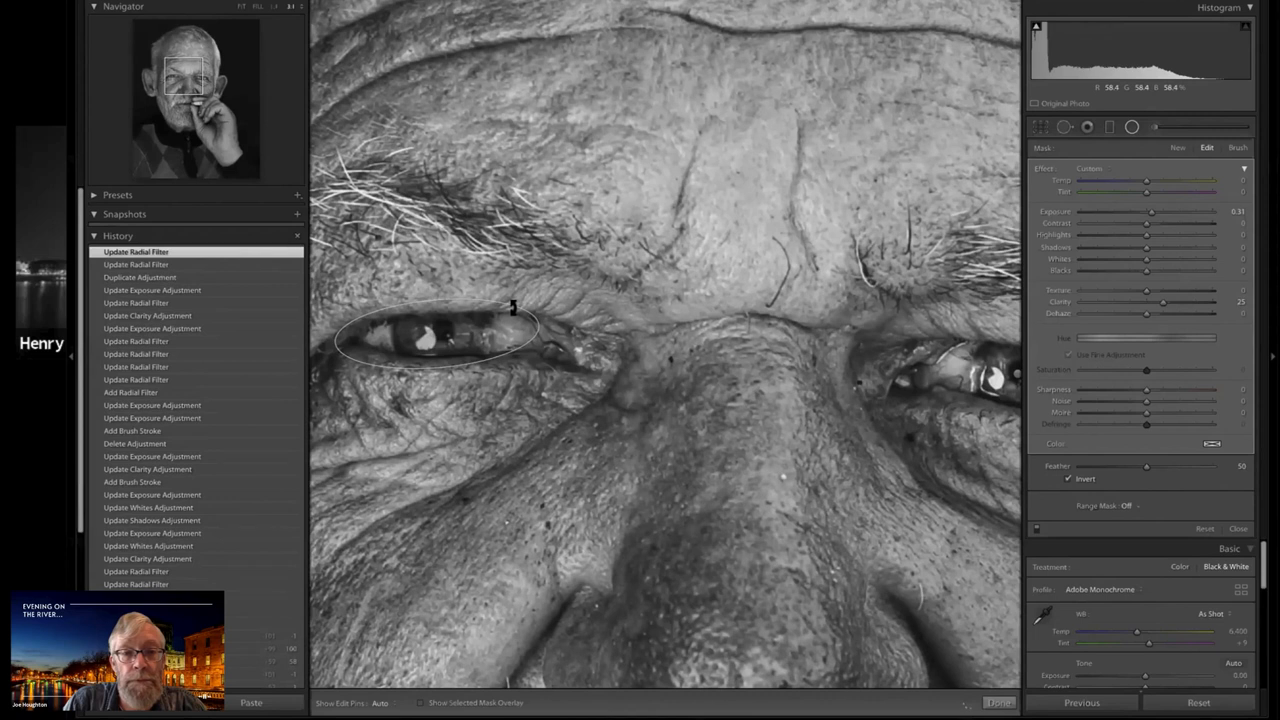
{"action": "left_click", "coordinate": [436, 336]}
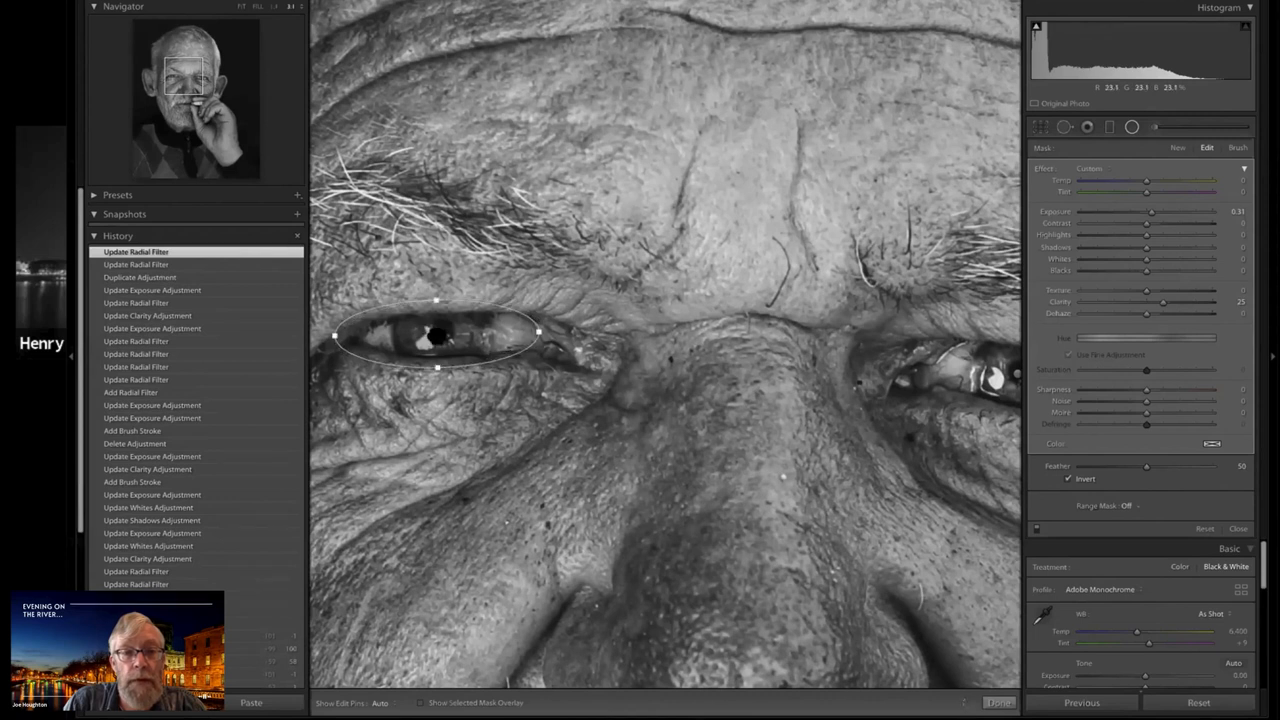
{"action": "left_click_drag", "start_coordinate": [437, 336], "coordinate": [440, 336]}
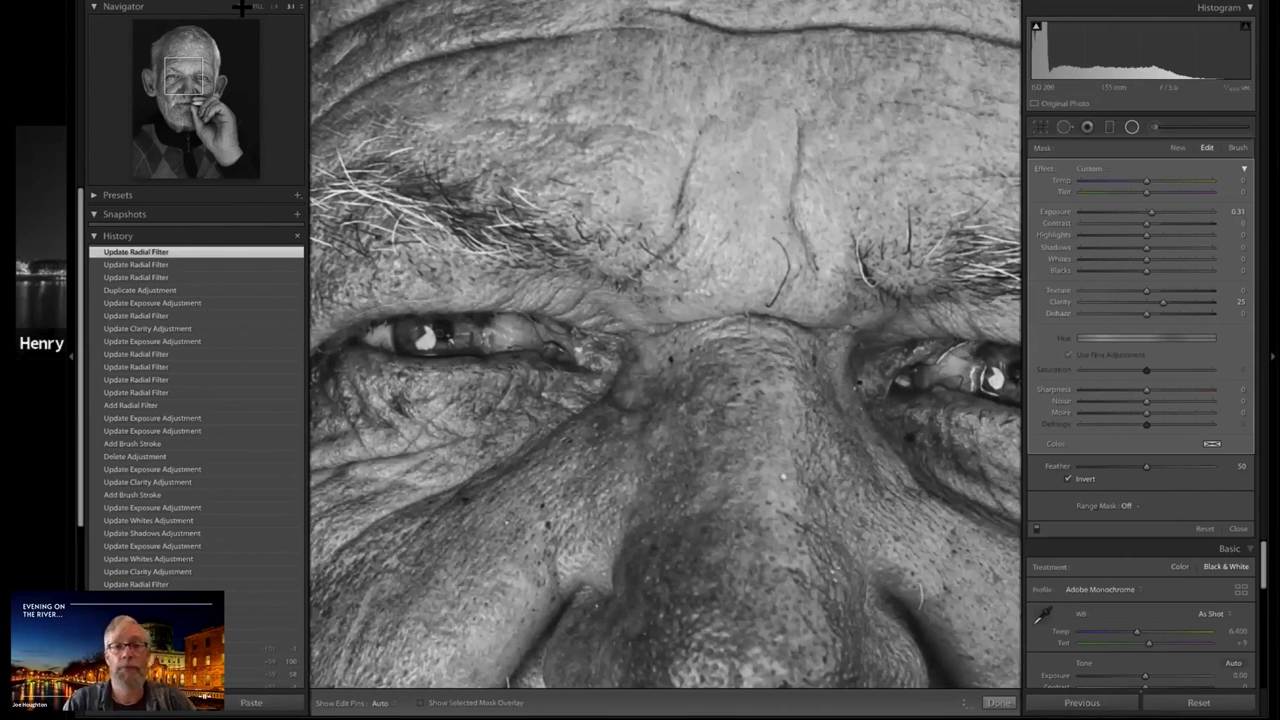
Compare the whole portrait with the radial filters disabled and enabled, leave them enabled, and close the Radial Filter
{"action": "key", "text": "z"}
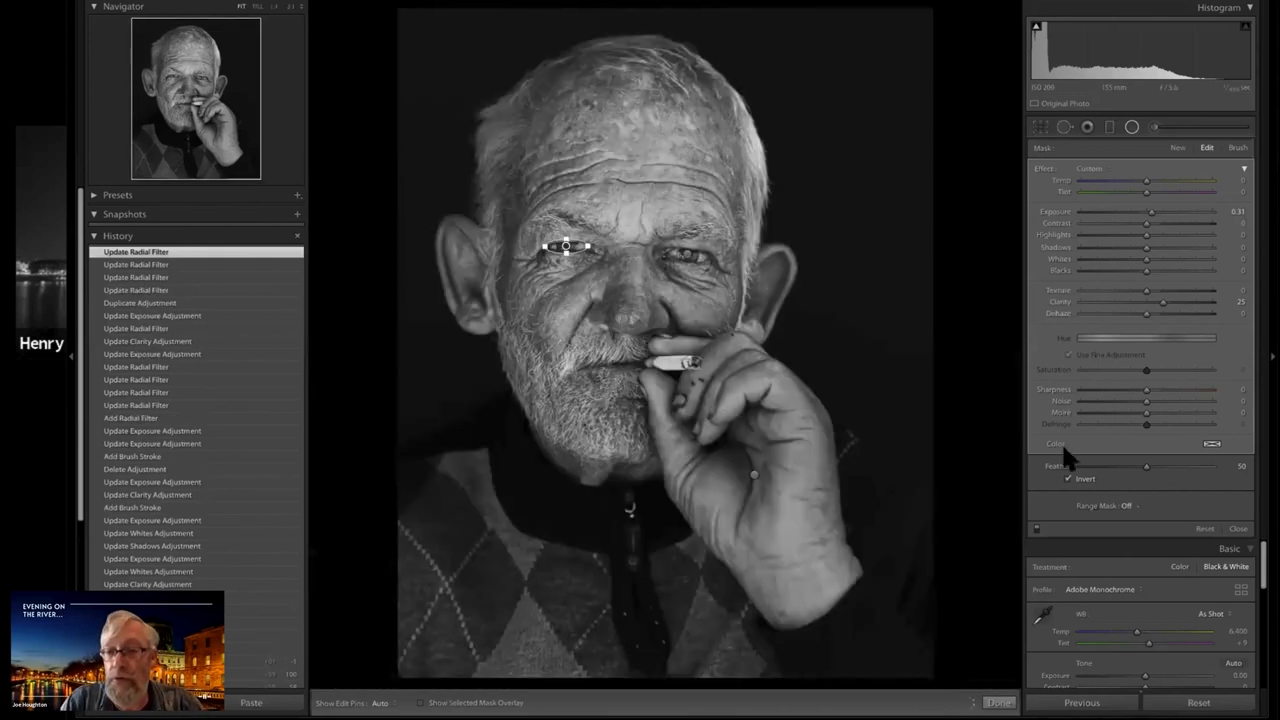
{"action": "left_click", "coordinate": [1036, 527]}
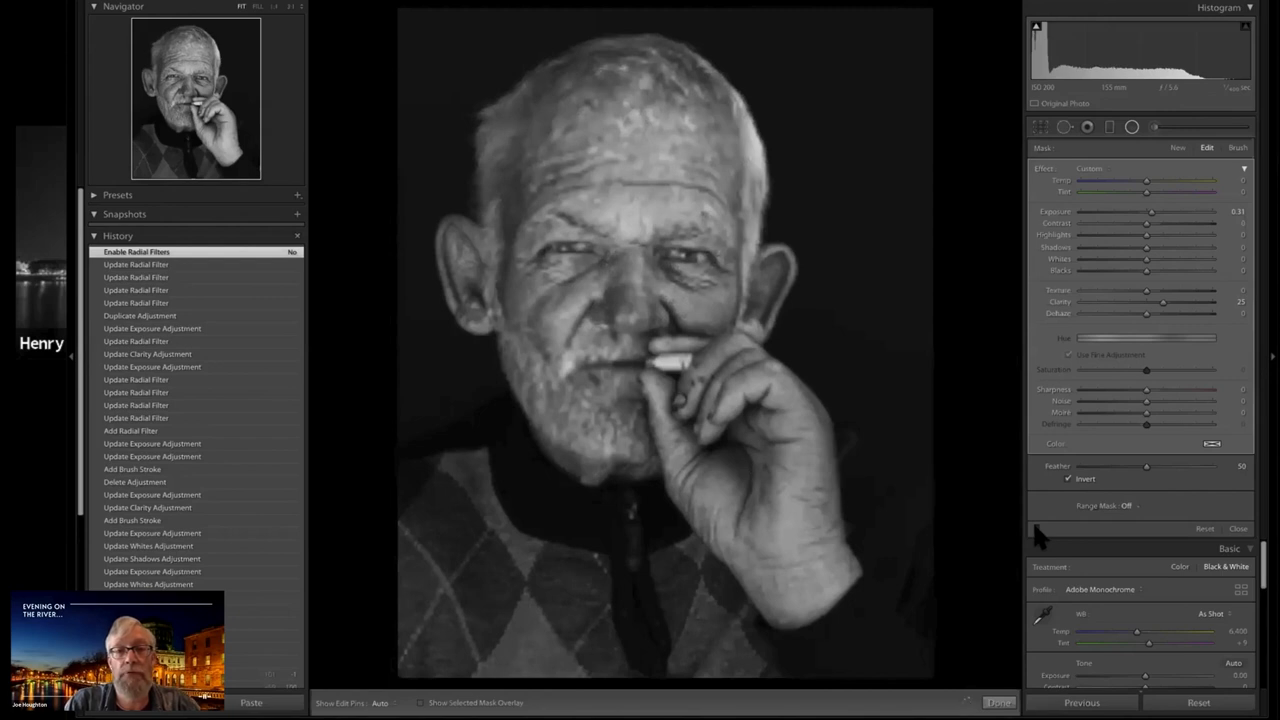
{"action": "left_click", "coordinate": [1036, 527]}
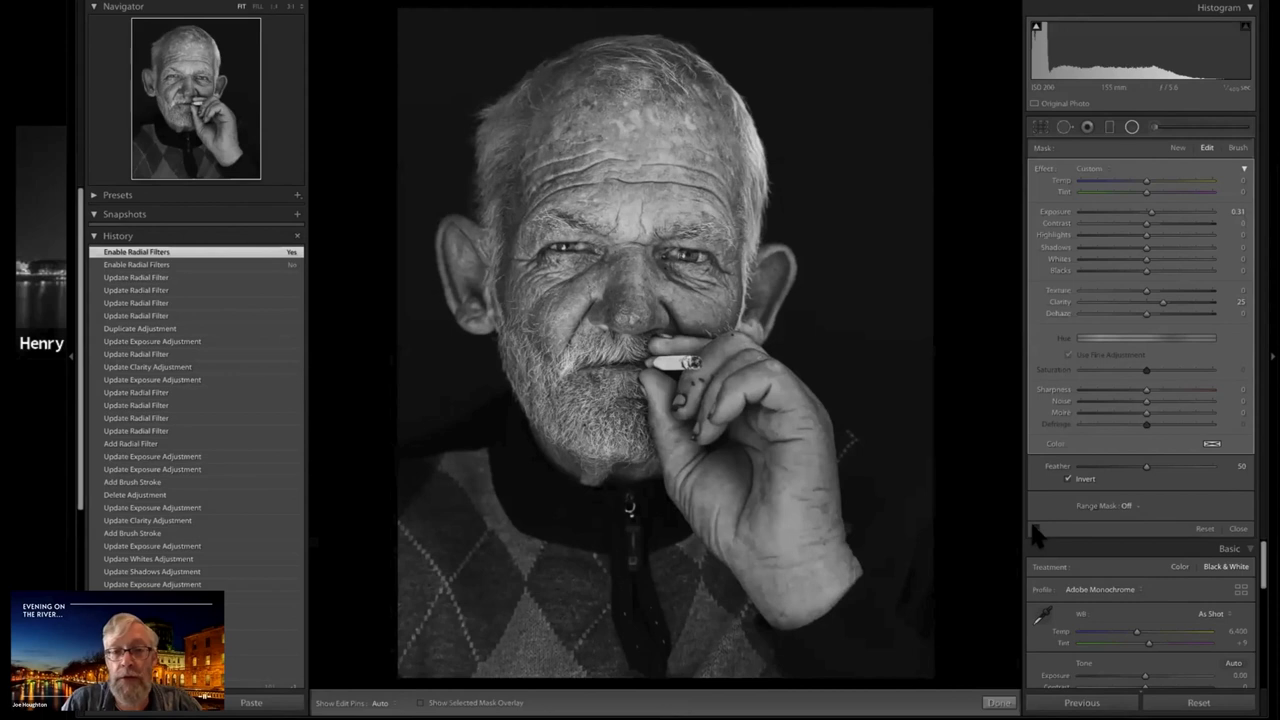
{"action": "left_click", "coordinate": [1037, 535]}
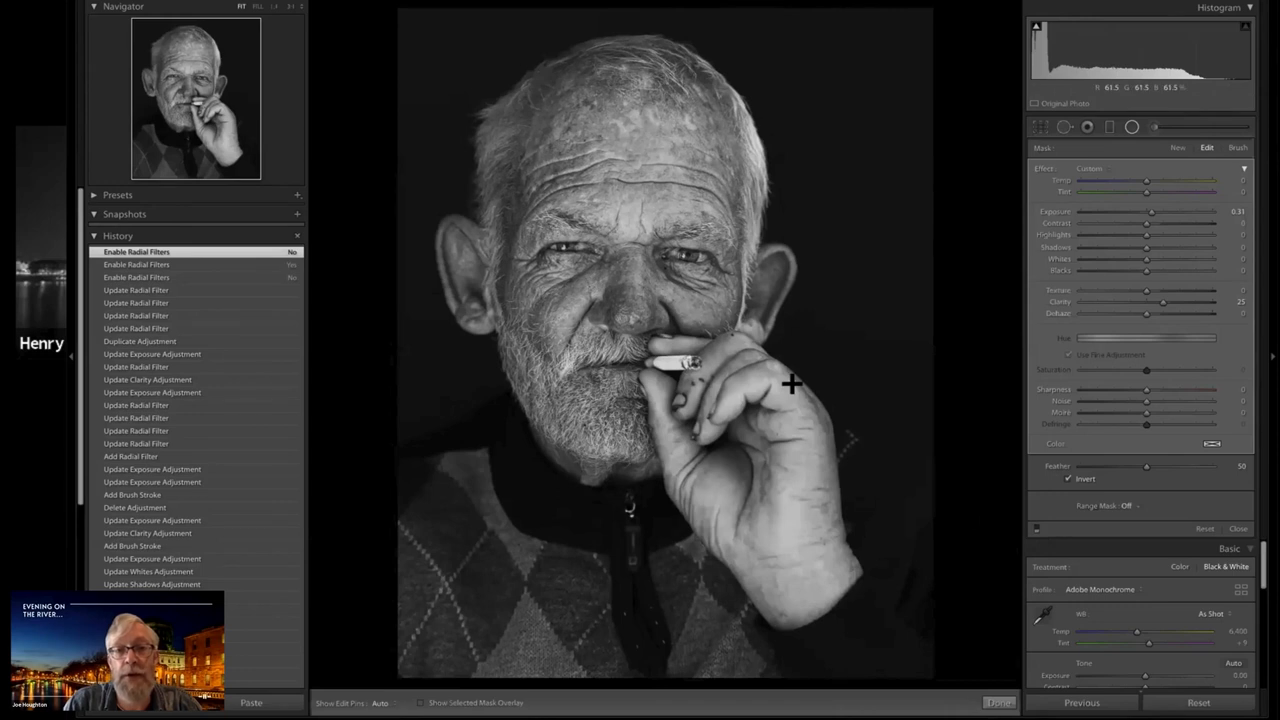
{"action": "left_click", "coordinate": [1036, 530]}
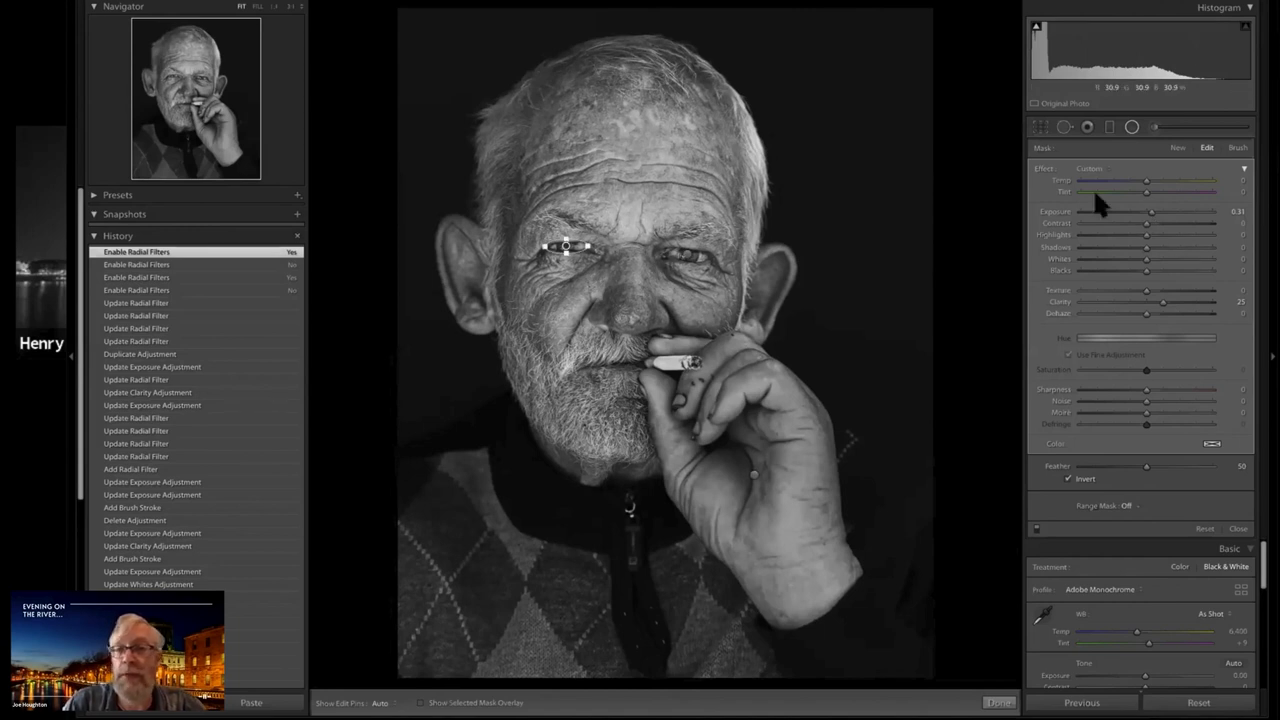
{"action": "left_click", "coordinate": [1131, 127]}
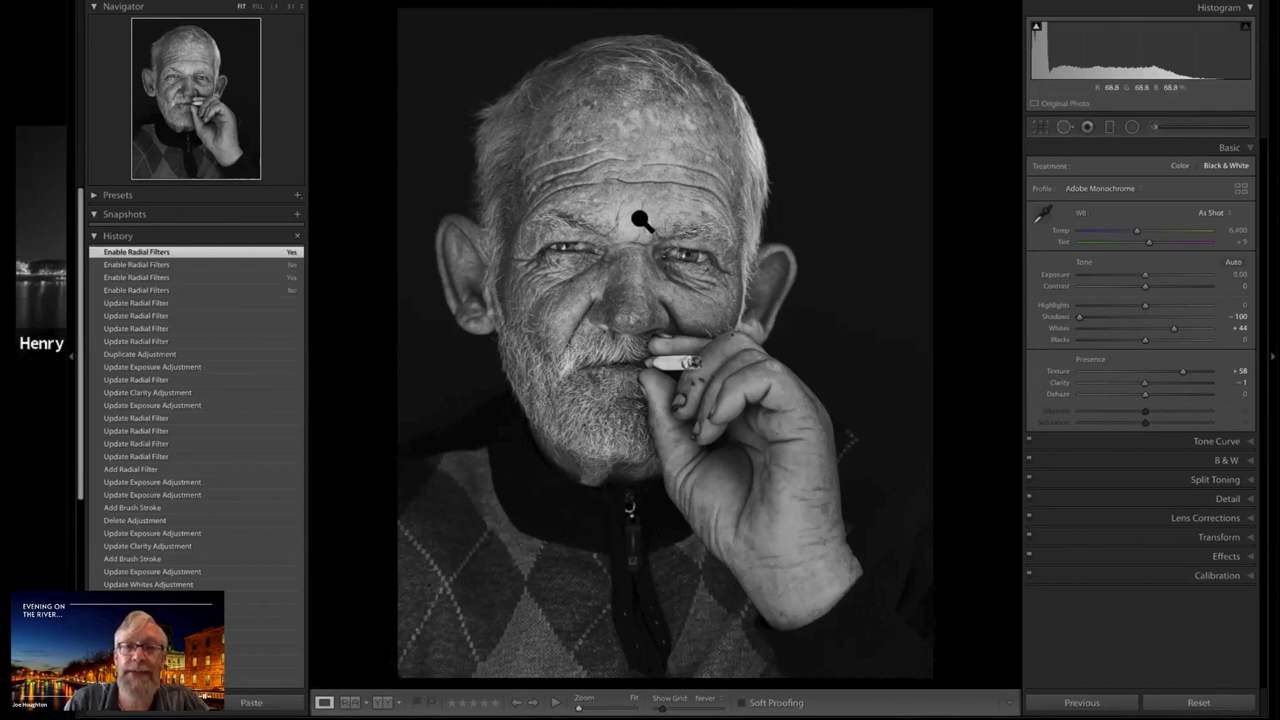
Draw a new inverted radial filter with Exposure 2.36 and Feather 50 across the man's eyebrows and lower forehead
{"action": "left_click", "coordinate": [1131, 127]}
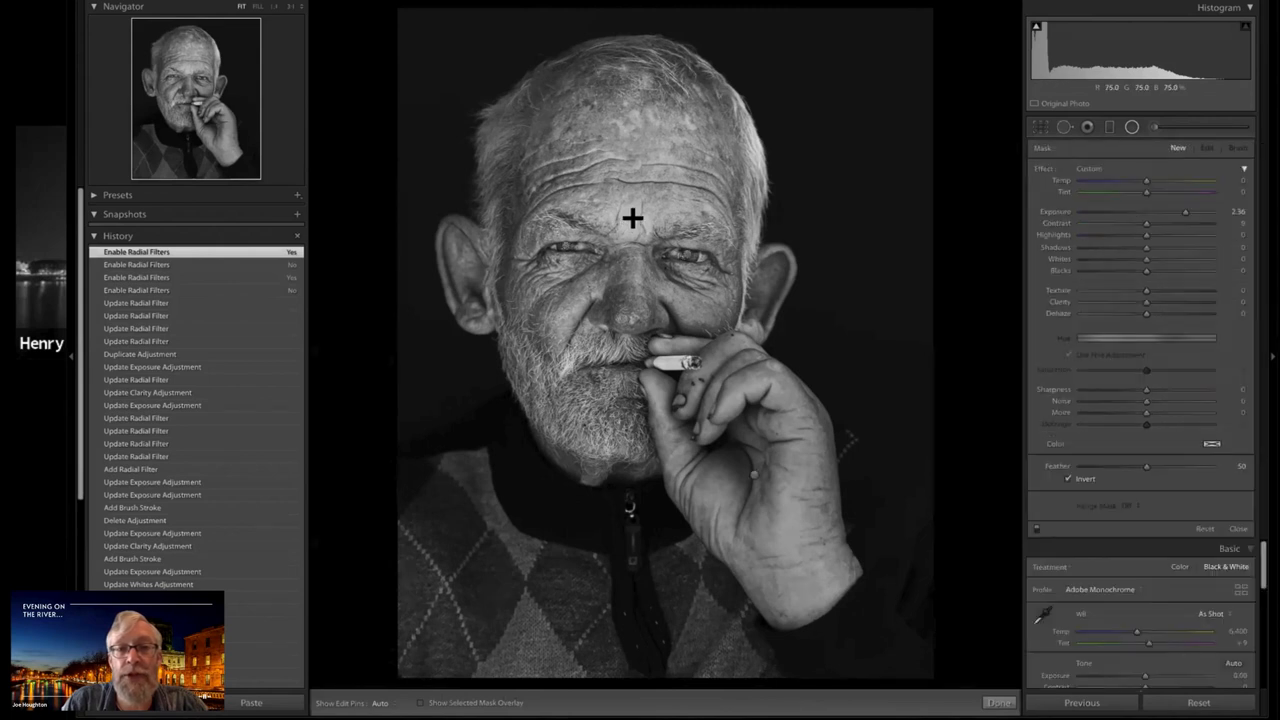
{"action": "left_click_drag", "start_coordinate": [637, 214], "coordinate": [716, 250]}
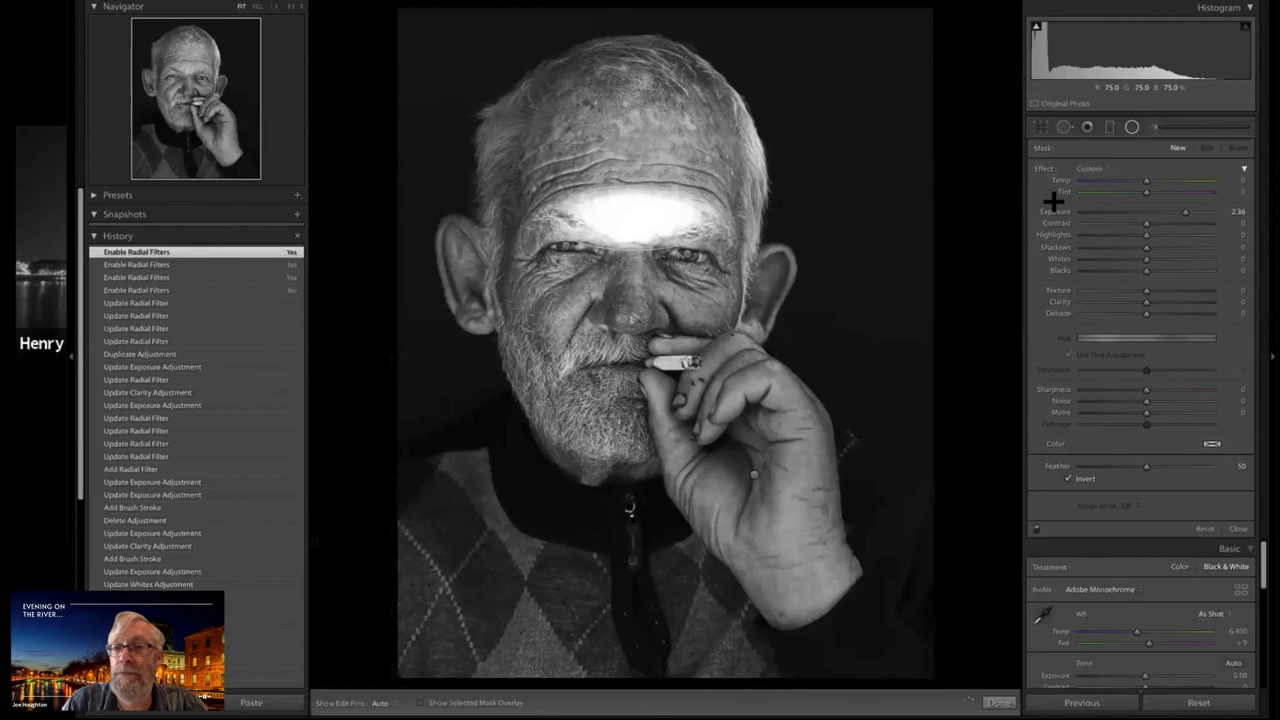
{"action": "left_click", "coordinate": [1181, 211]}
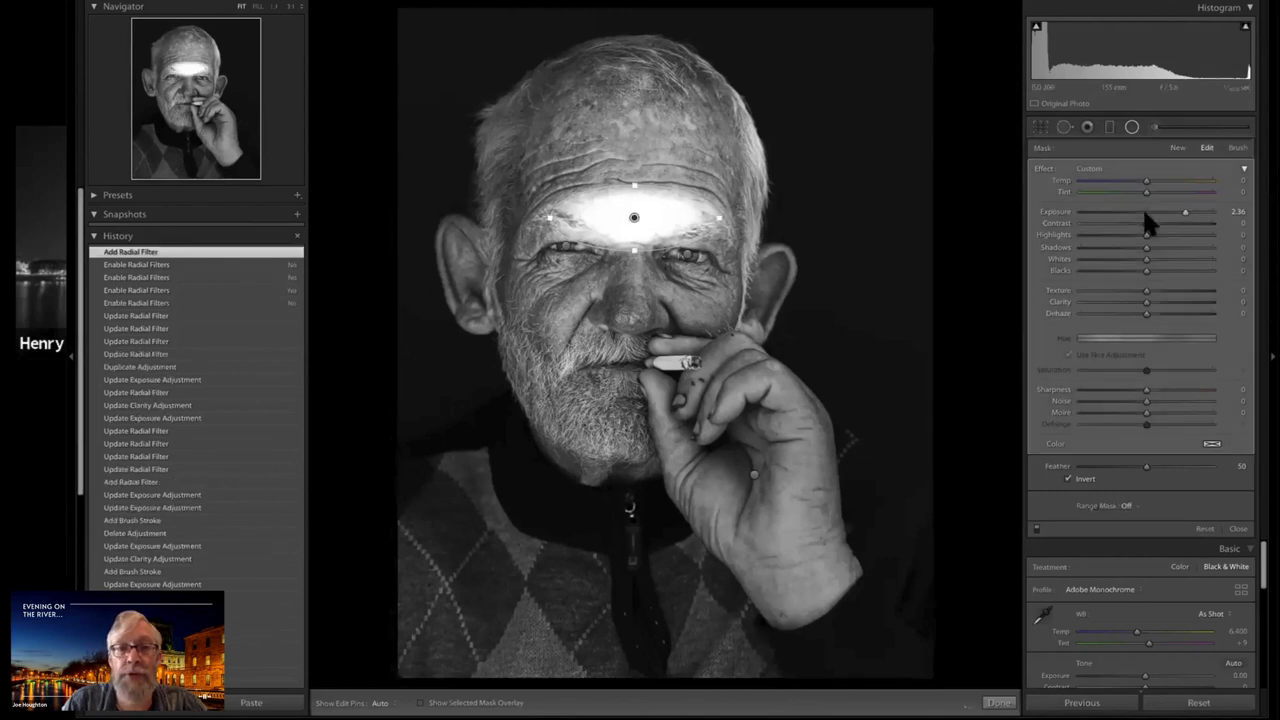
Lower the forehead filter's Exposure to slightly below zero, close the filter, and view the portrait without side panels
{"action": "left_click", "coordinate": [1144, 213]}
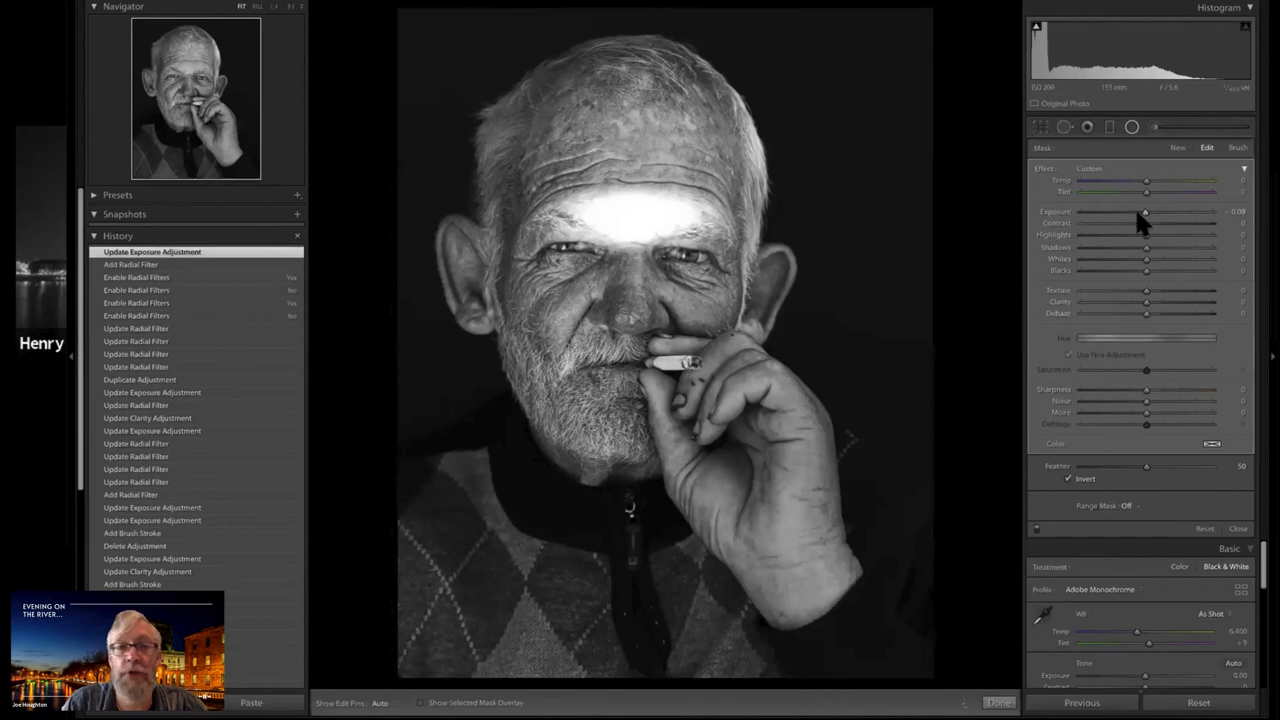
{"action": "left_click", "coordinate": [1137, 212]}
{"action": "left_click_drag", "start_coordinate": [1138, 212], "coordinate": [1143, 212]}
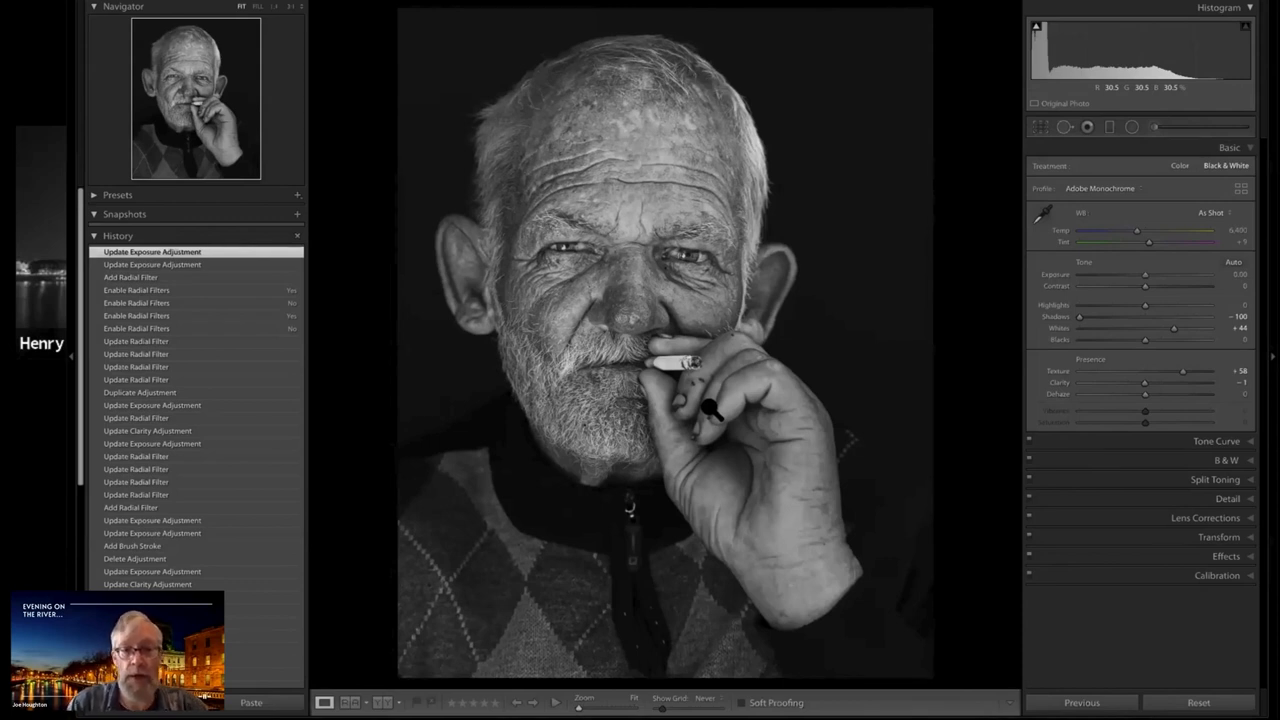
{"action": "key", "text": "Tab"}
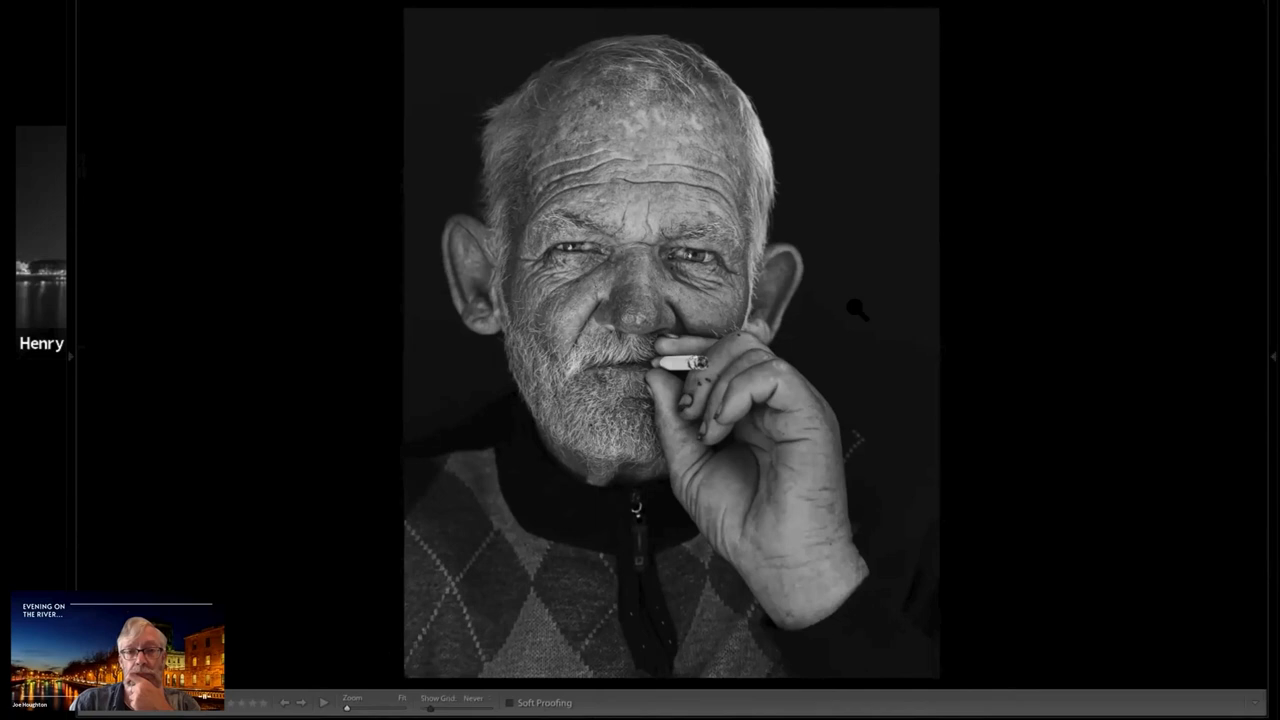
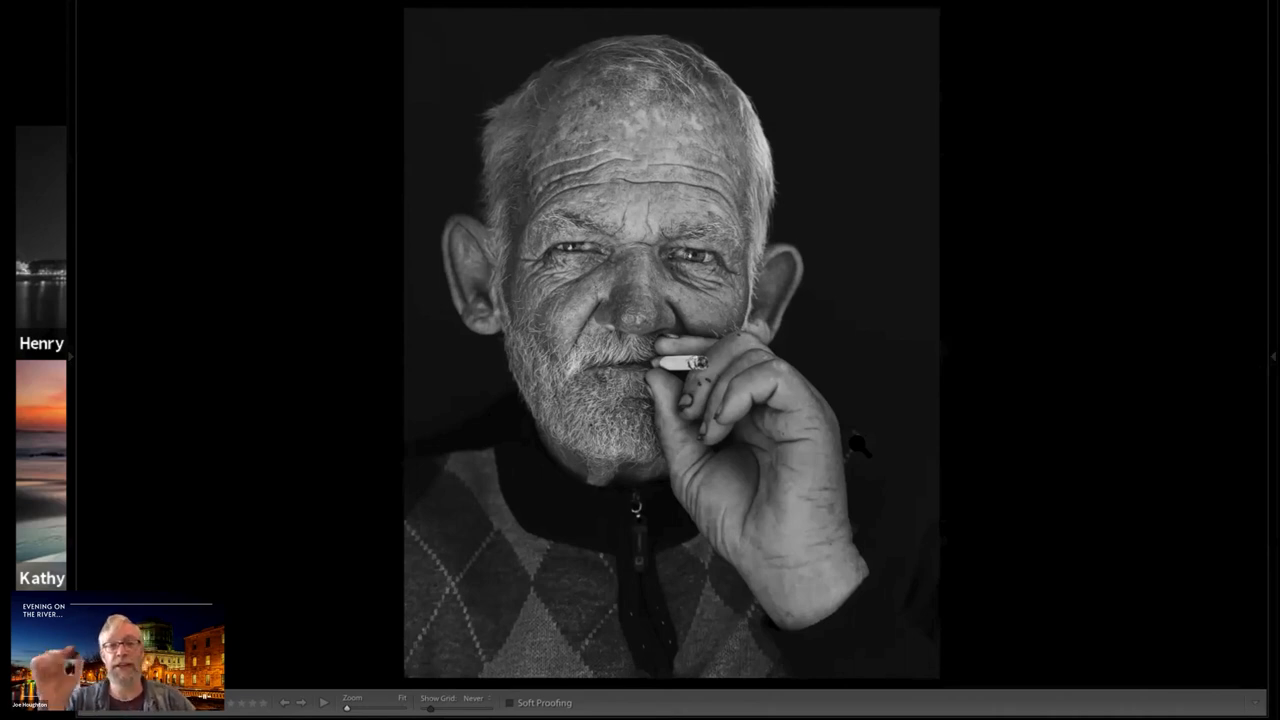
Paint an adjustment brush stroke with Exposure 1.13 on the dark background beside the smoking man's raised hand
{"action": "key", "text": "shift+Tab"}
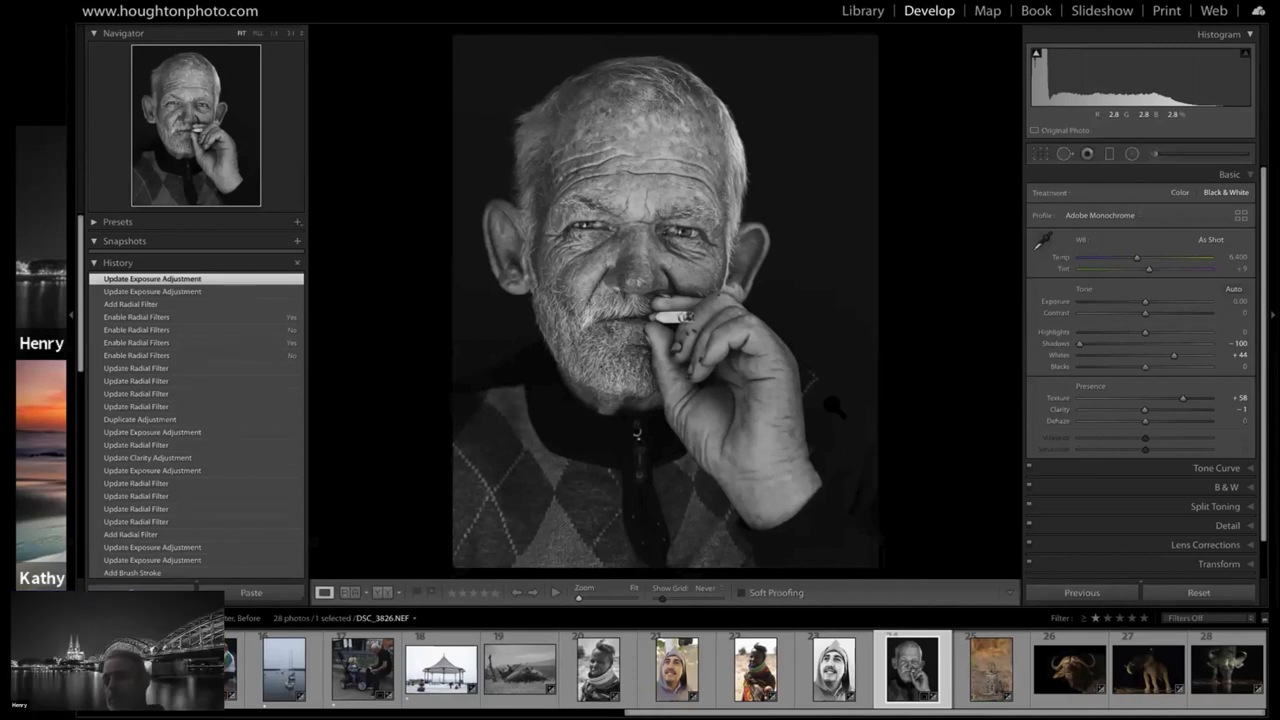
{"action": "left_click", "coordinate": [1153, 152]}
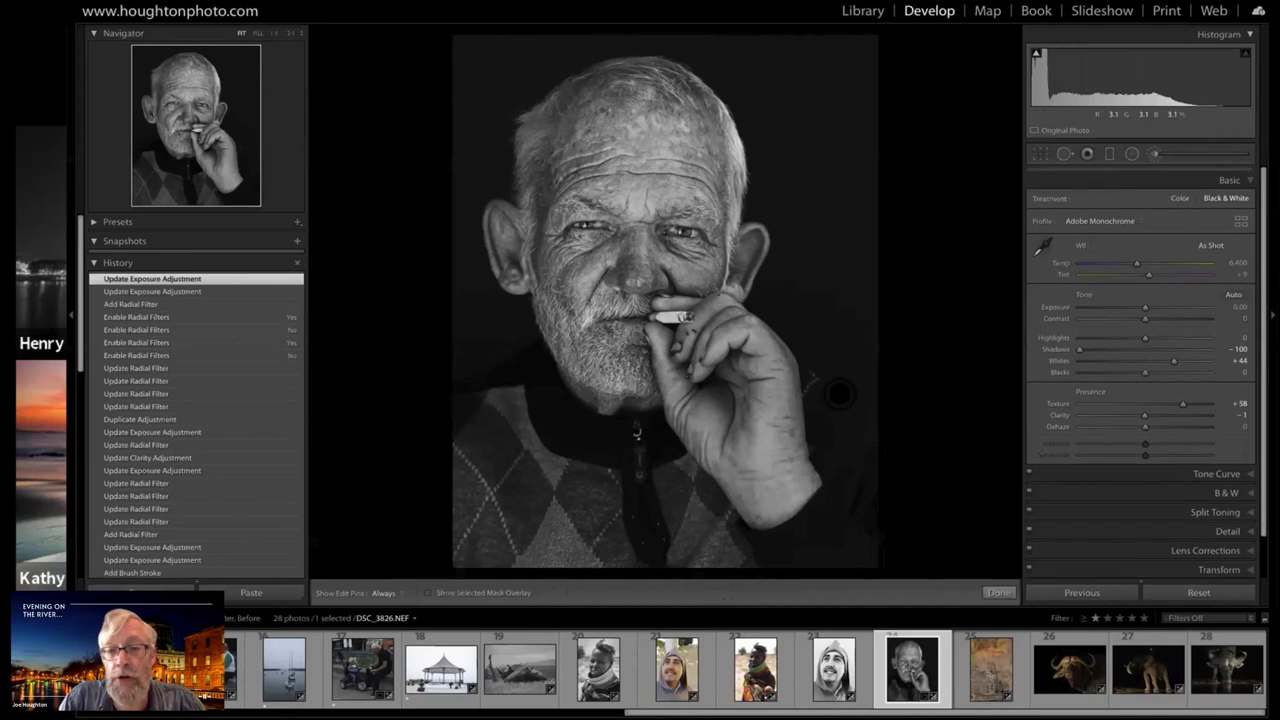
{"action": "scroll", "coordinate": [829, 417], "scroll_direction": "up", "scroll_amount": 5}
{"action": "scroll", "coordinate": [829, 417], "scroll_direction": "up", "scroll_amount": 1}
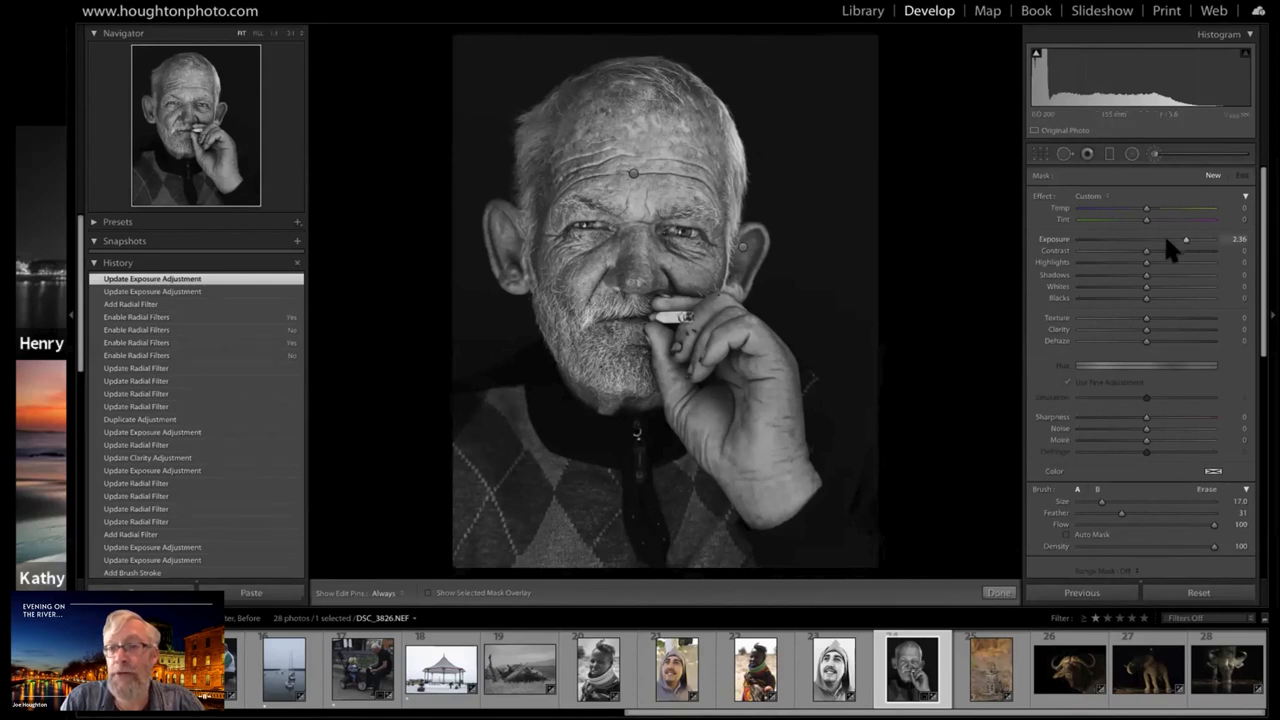
{"action": "left_click_drag", "start_coordinate": [1166, 241], "coordinate": [1165, 240]}
{"action": "key", "text": "h"}
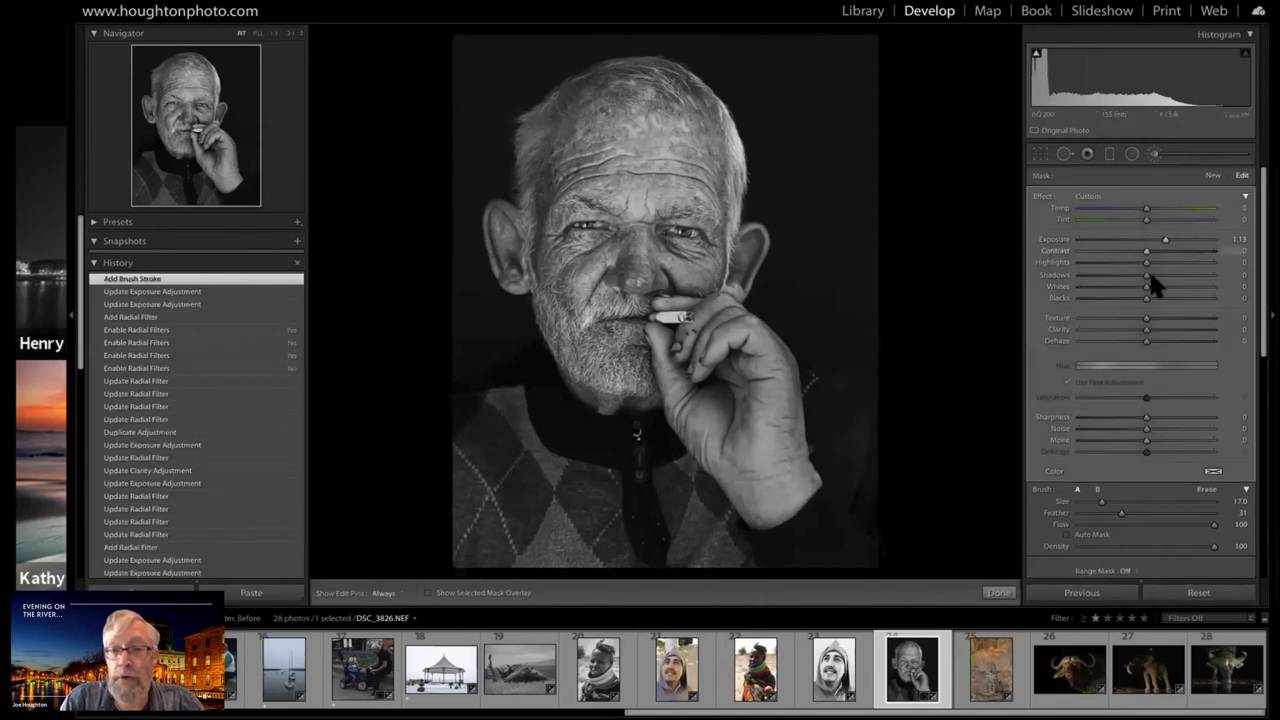
Reset the brush stroke's Exposure to 0, raise its Shadows to 100, and close the Adjustment Brush
{"action": "left_click_drag", "start_coordinate": [1161, 277], "coordinate": [1173, 279]}
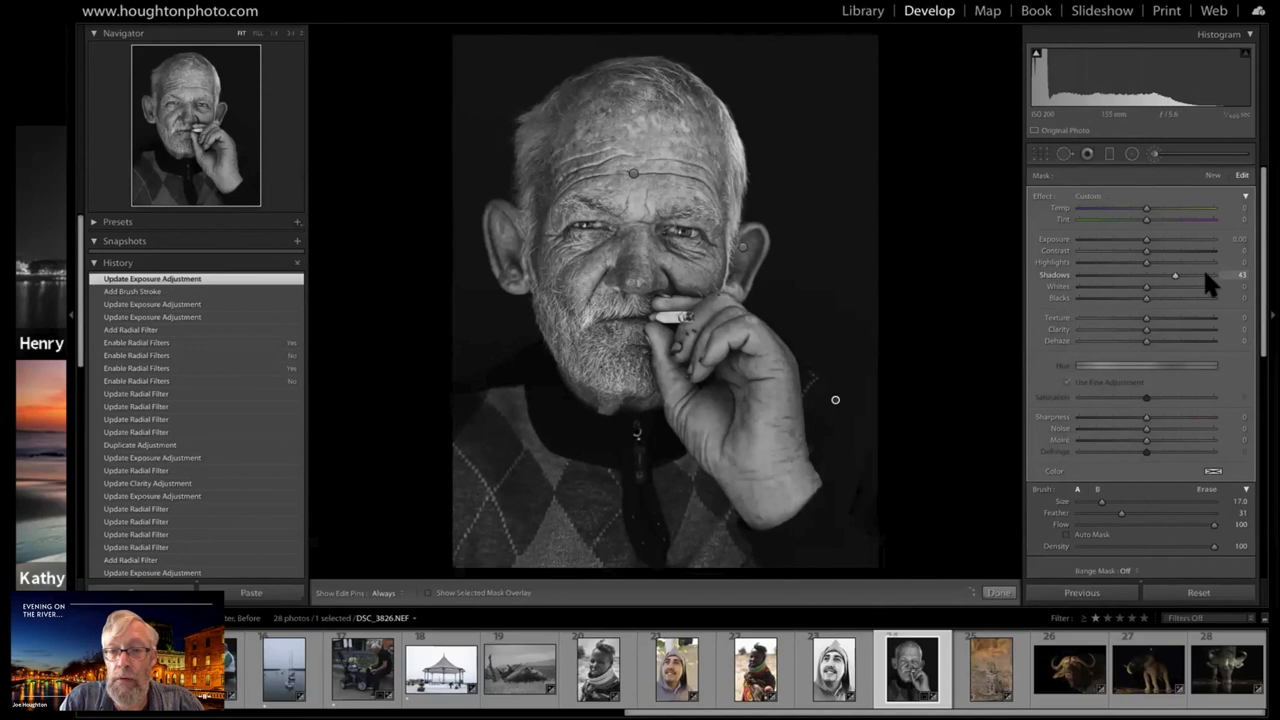
{"action": "left_click_drag", "start_coordinate": [1210, 276], "coordinate": [1214, 275]}
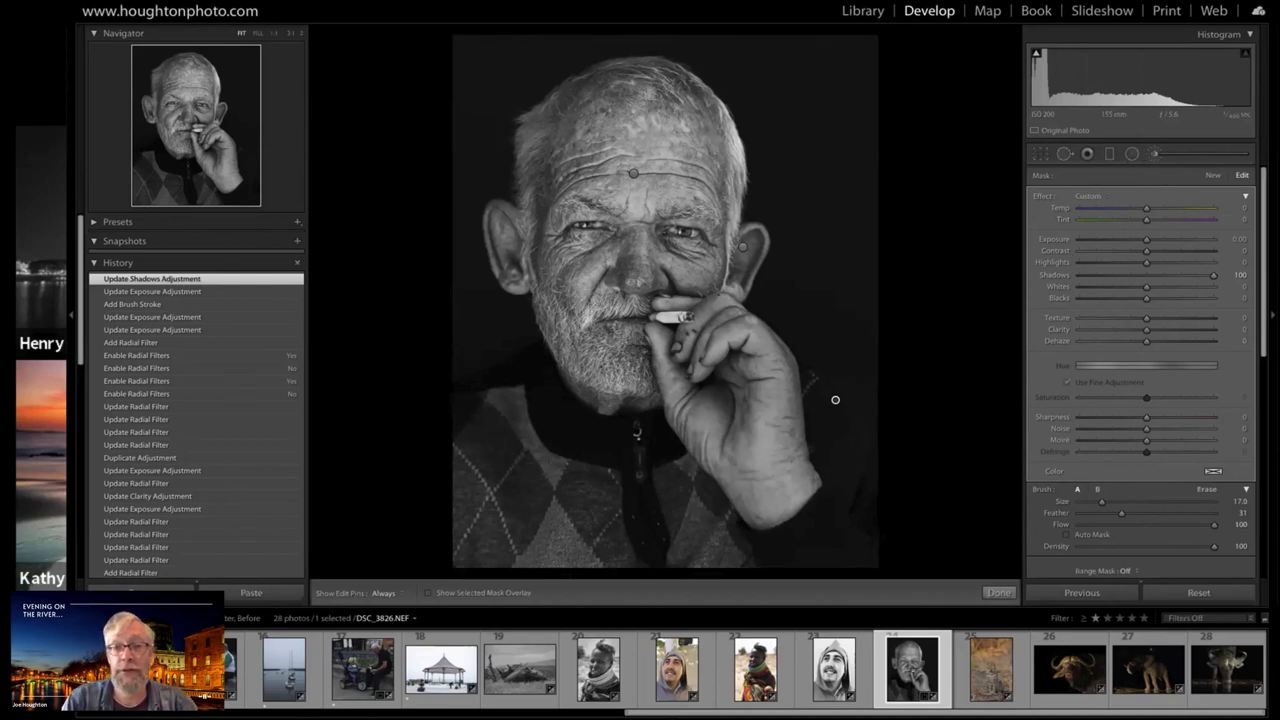
{"action": "left_click", "coordinate": [1152, 152]}
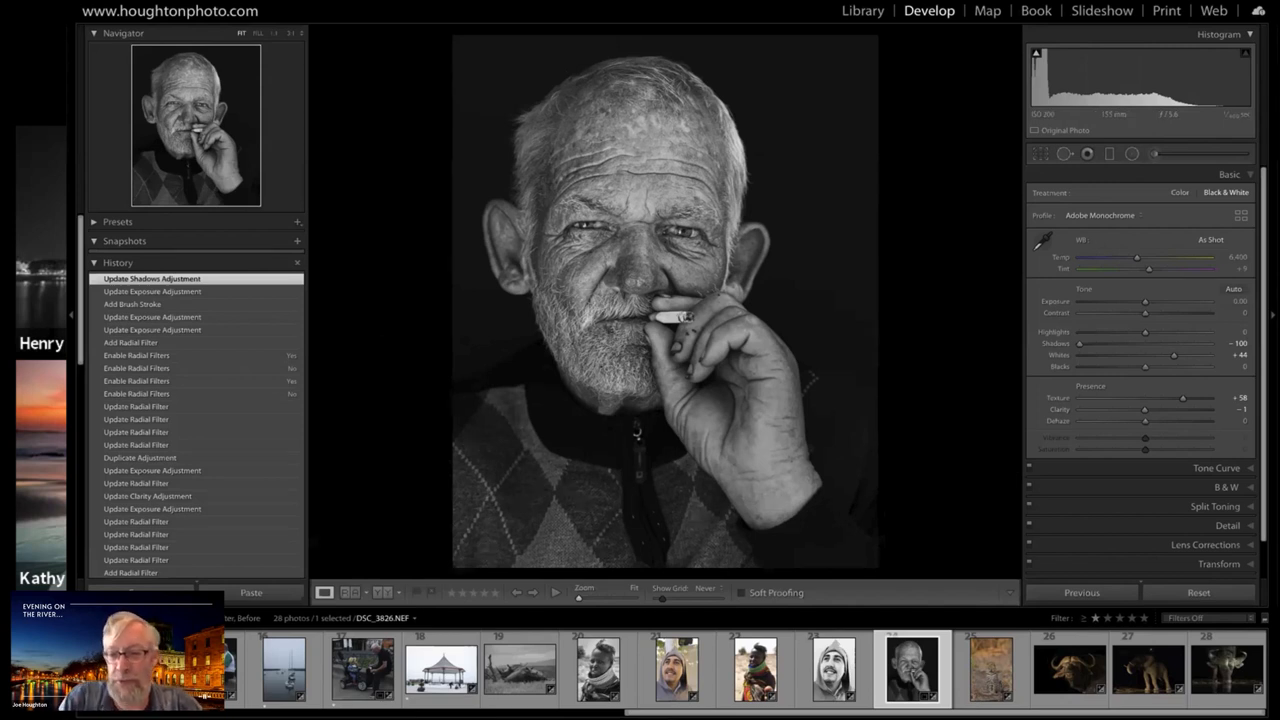
Open IMG_4400.CR2, the portrait of the woman with the beaded collar, from the Library grid and enlarge its view without the filmstrip
{"action": "key", "text": "g"}
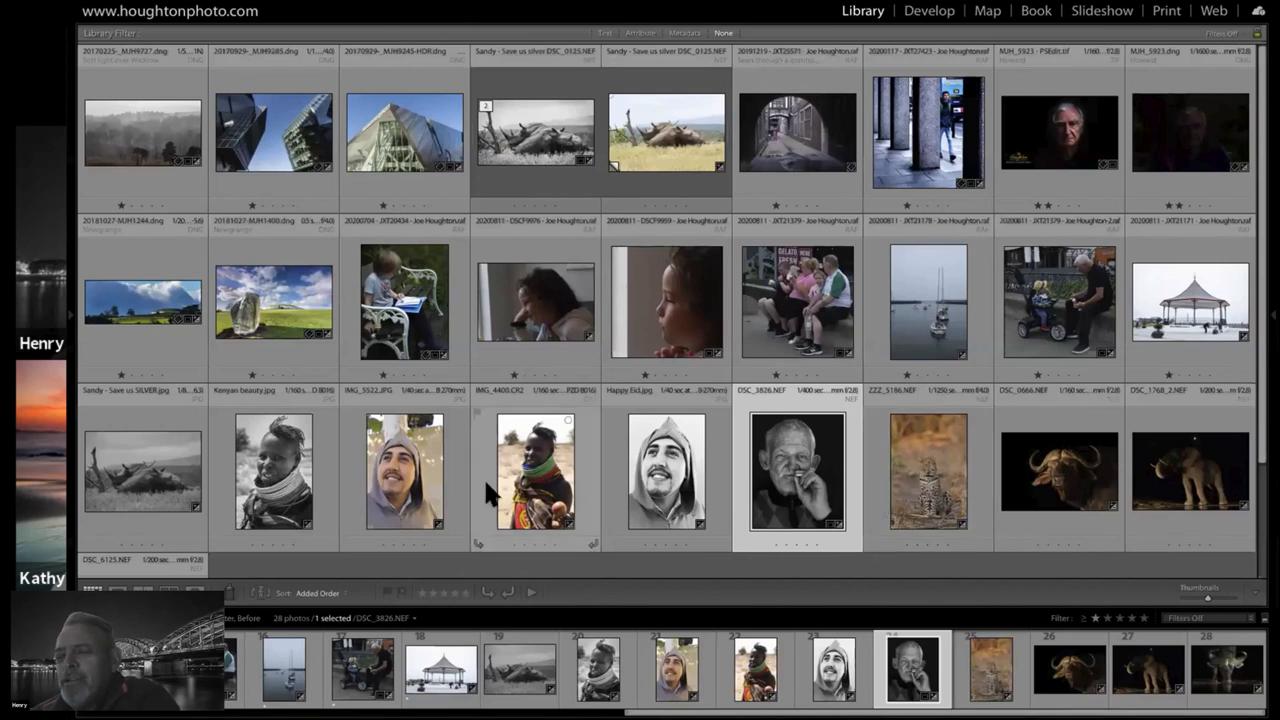
{"action": "double_click", "coordinate": [535, 478]}
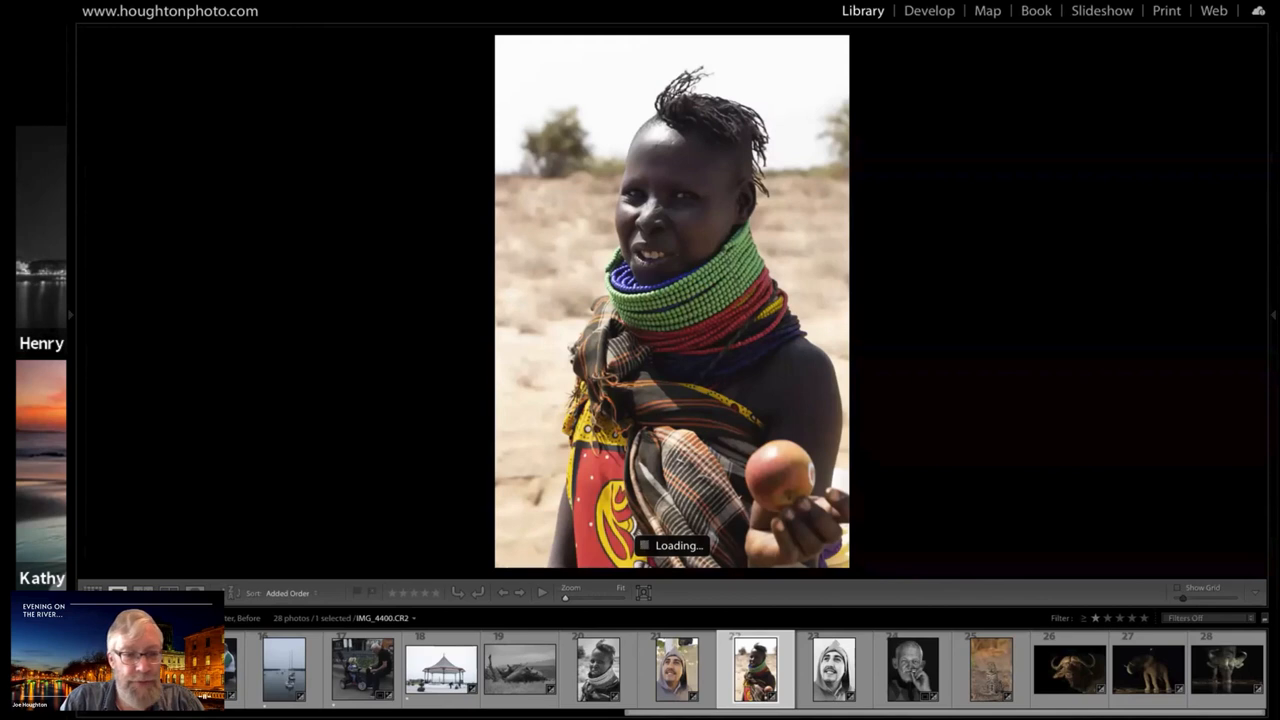
{"action": "key", "text": "t"}
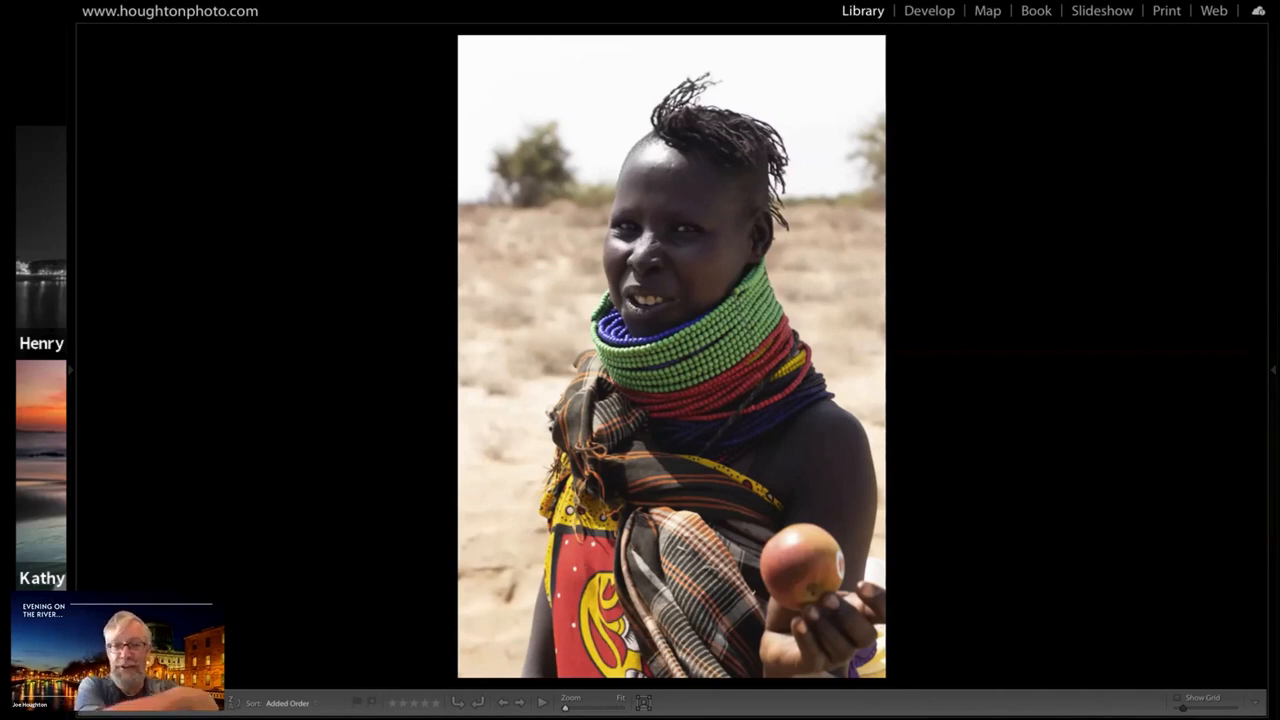
Create a virtual copy of the woman's portrait and open it in Develop
{"action": "right_click", "coordinate": [760, 405]}
{"action": "left_click", "coordinate": [796, 550]}
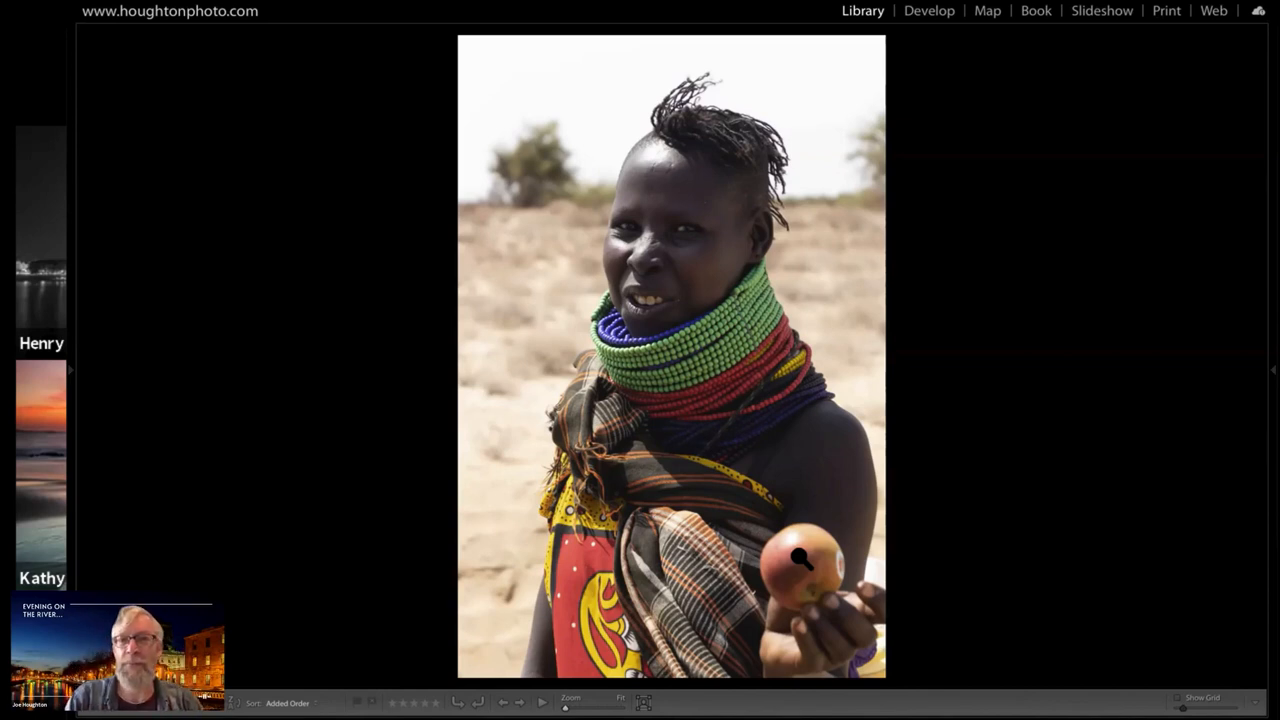
{"action": "key", "text": "d"}
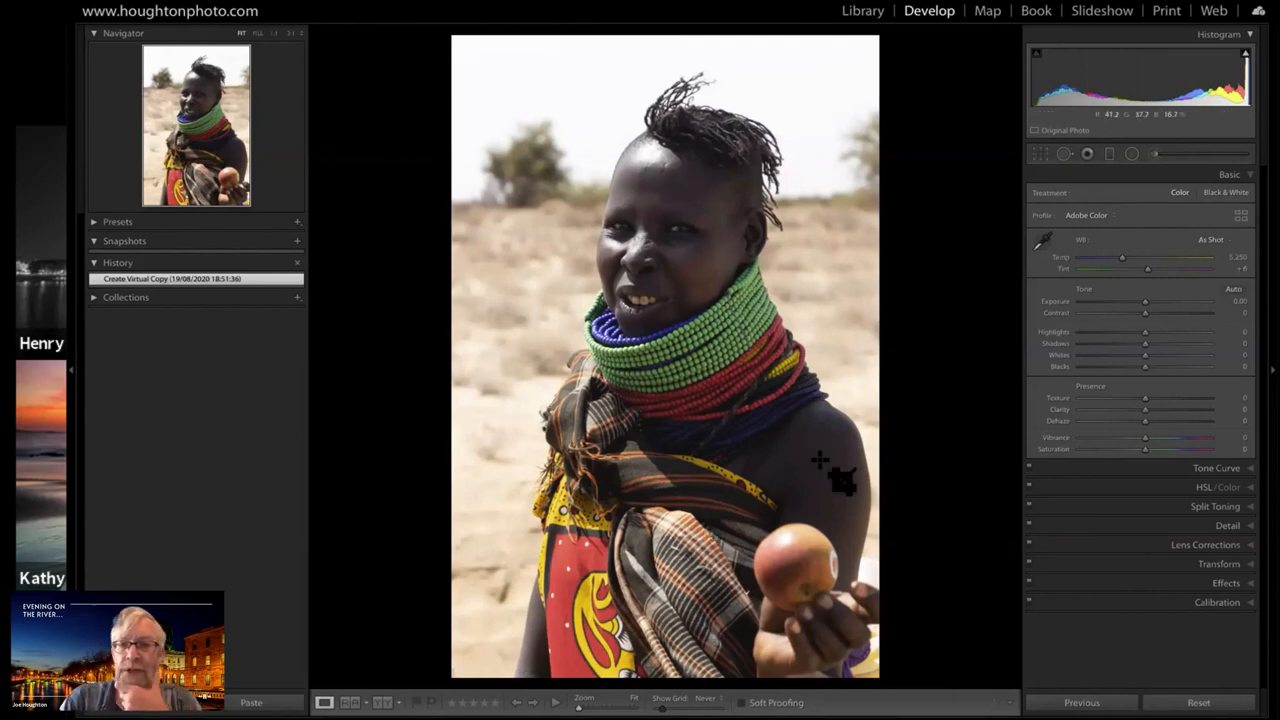
Set a 4 x 5 / 8 x 10 crop and tighten it around the woman's head, beaded collar and upper body
{"action": "key", "text": "r"}
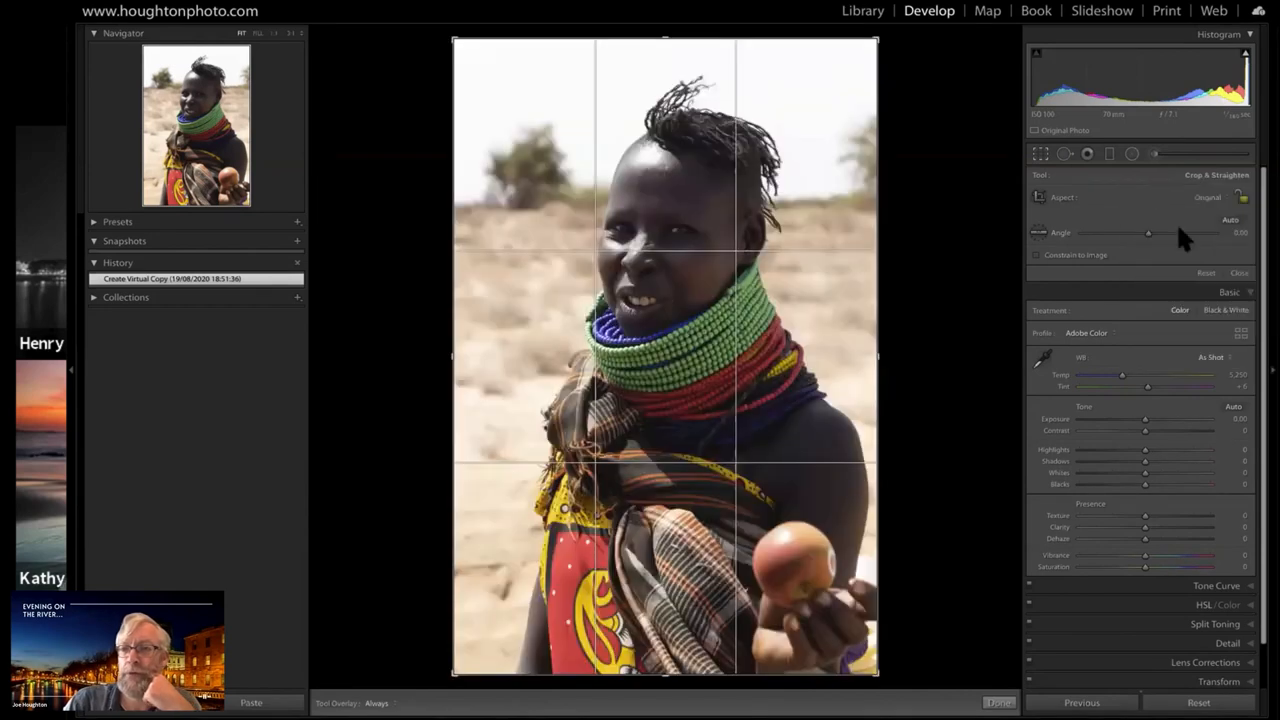
{"action": "left_click", "coordinate": [1178, 226]}
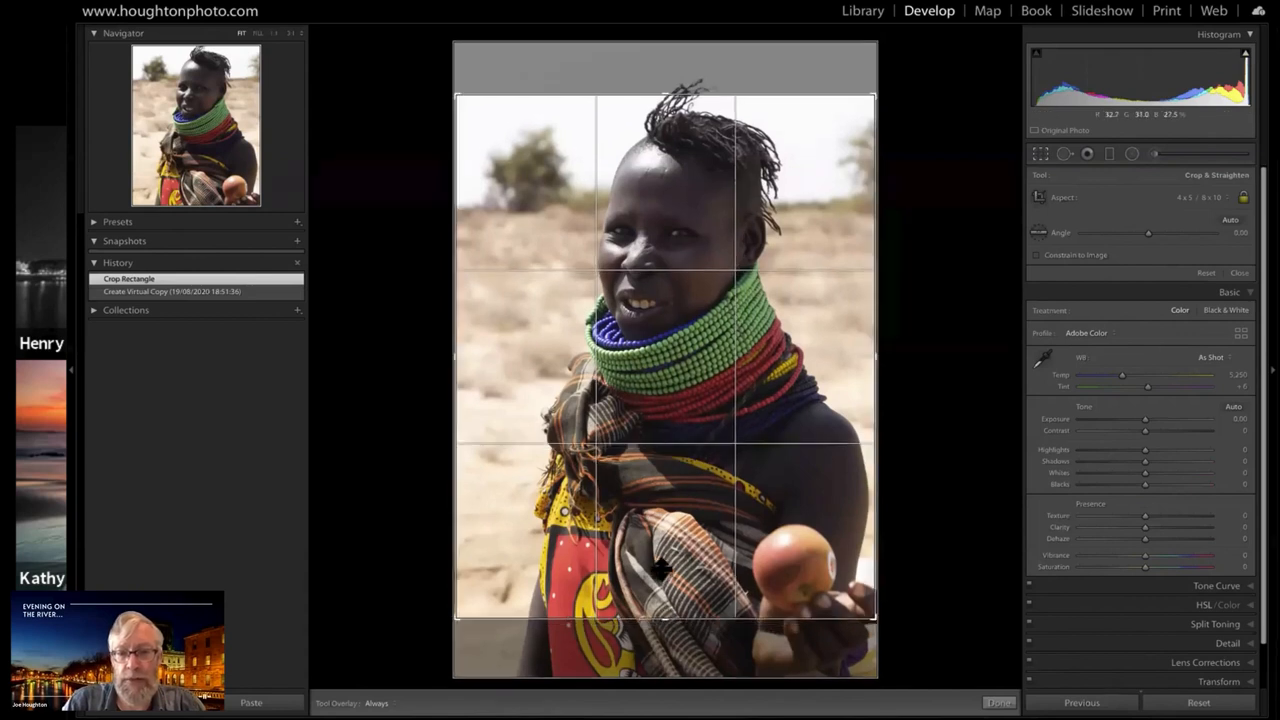
{"action": "left_click_drag", "start_coordinate": [664, 621], "coordinate": [662, 560]}
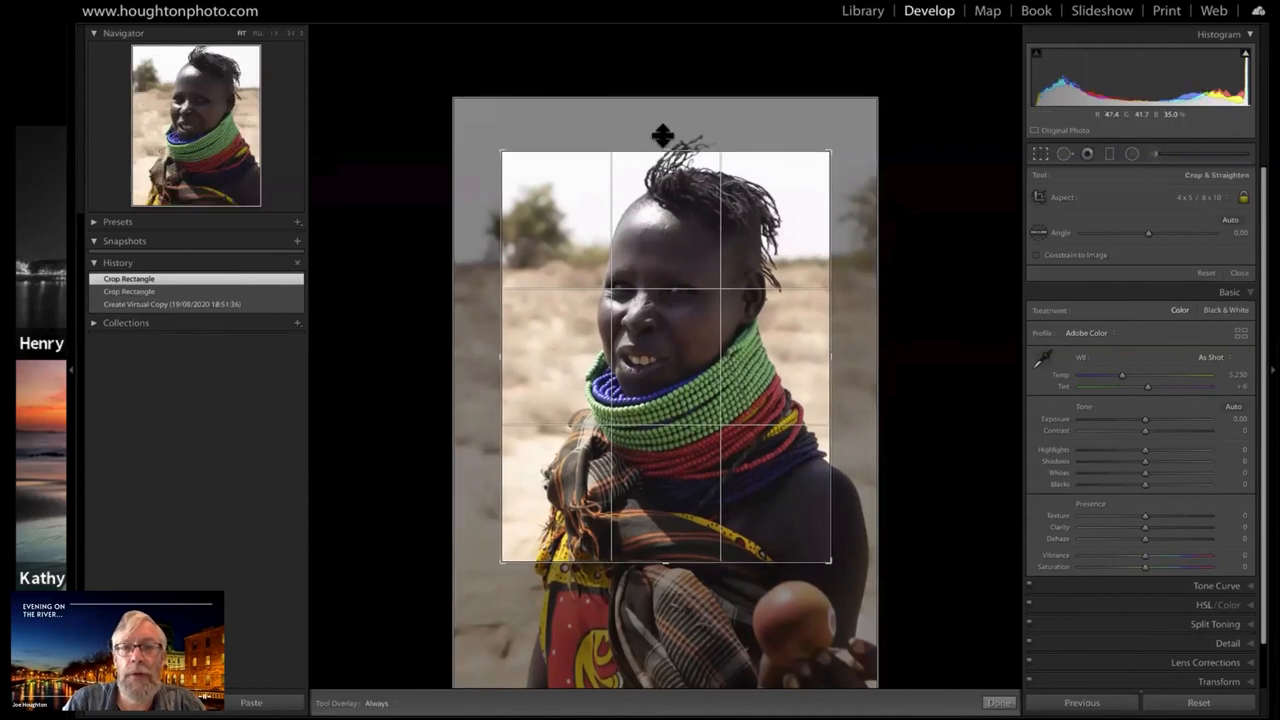
{"action": "left_click_drag", "start_coordinate": [662, 135], "coordinate": [662, 110]}
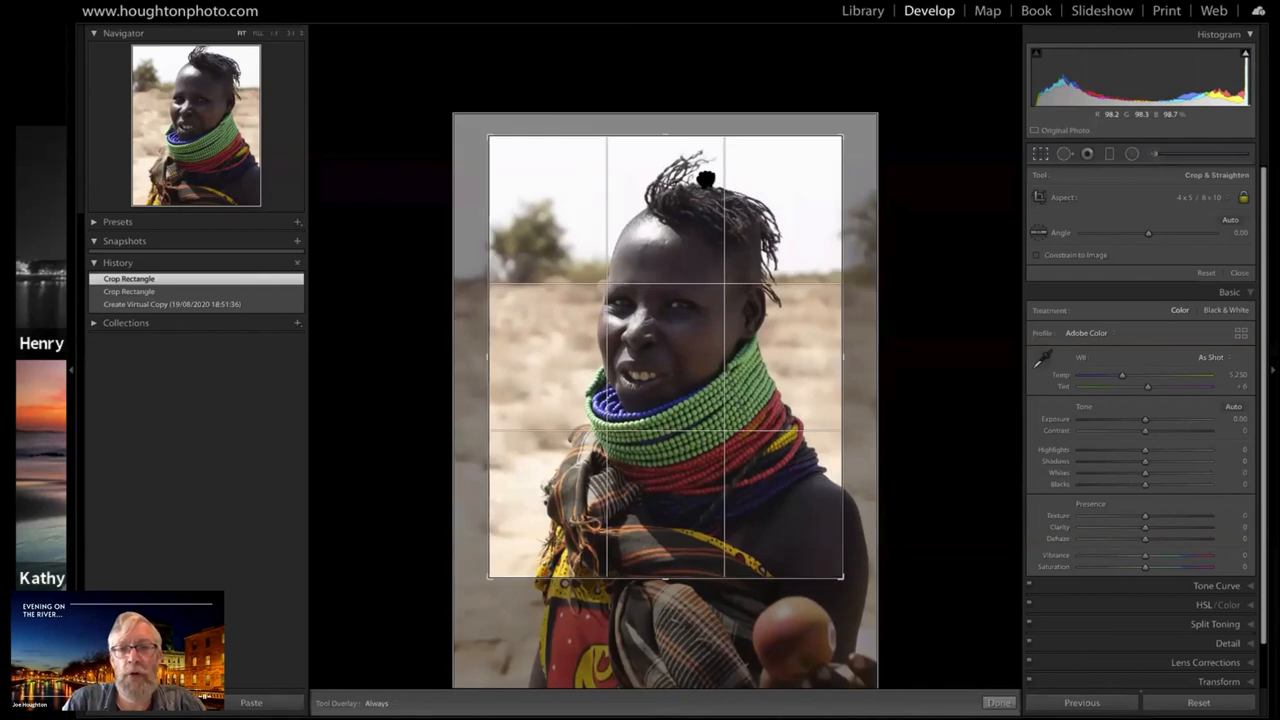
{"action": "left_click_drag", "start_coordinate": [706, 179], "coordinate": [670, 185]}
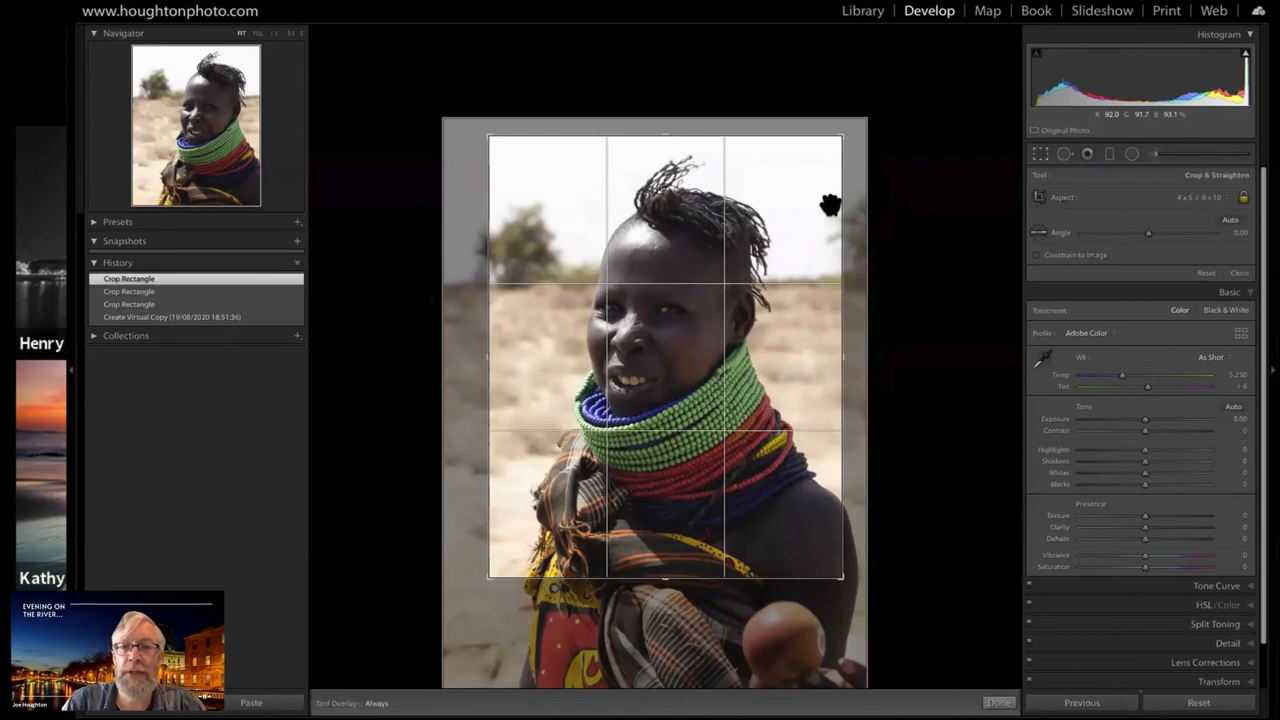
{"action": "left_click_drag", "start_coordinate": [830, 205], "coordinate": [834, 237]}
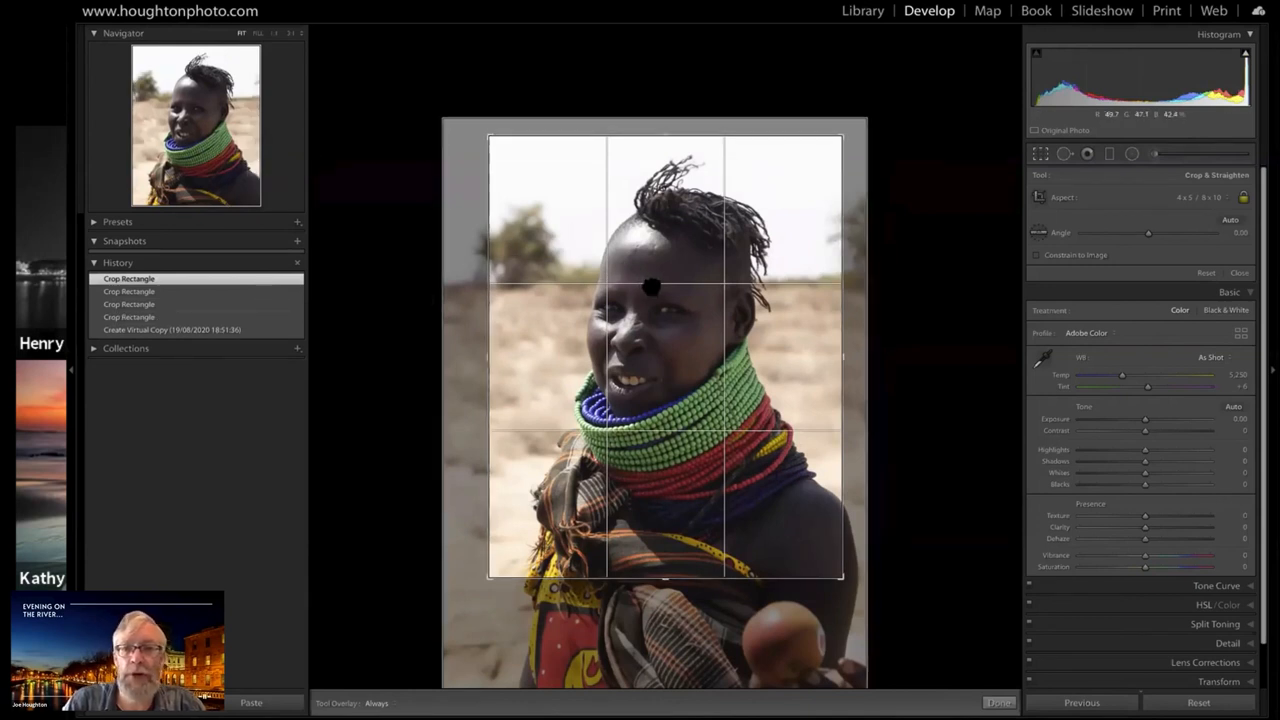
{"action": "mouse_move", "coordinate": [651, 287]}
{"action": "left_mouse_down"}
{"action": "mouse_move", "coordinate": [680, 287]}
{"action": "mouse_move", "coordinate": [655, 306]}
{"action": "left_mouse_up"}
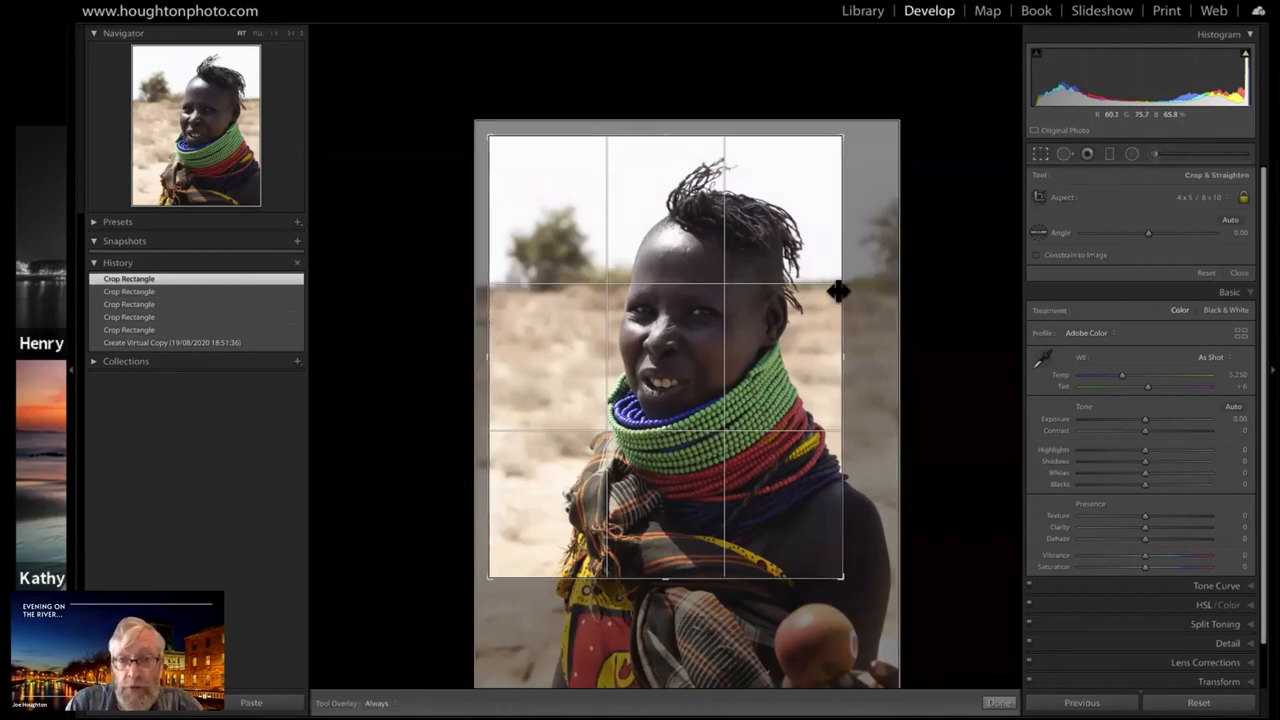
Straighten the woman's portrait with a crop angle of 0.75 and apply the crop
{"action": "left_click_drag", "start_coordinate": [969, 692], "coordinate": [964, 703]}
{"action": "left_click_drag", "start_coordinate": [1150, 233], "coordinate": [1149, 233]}
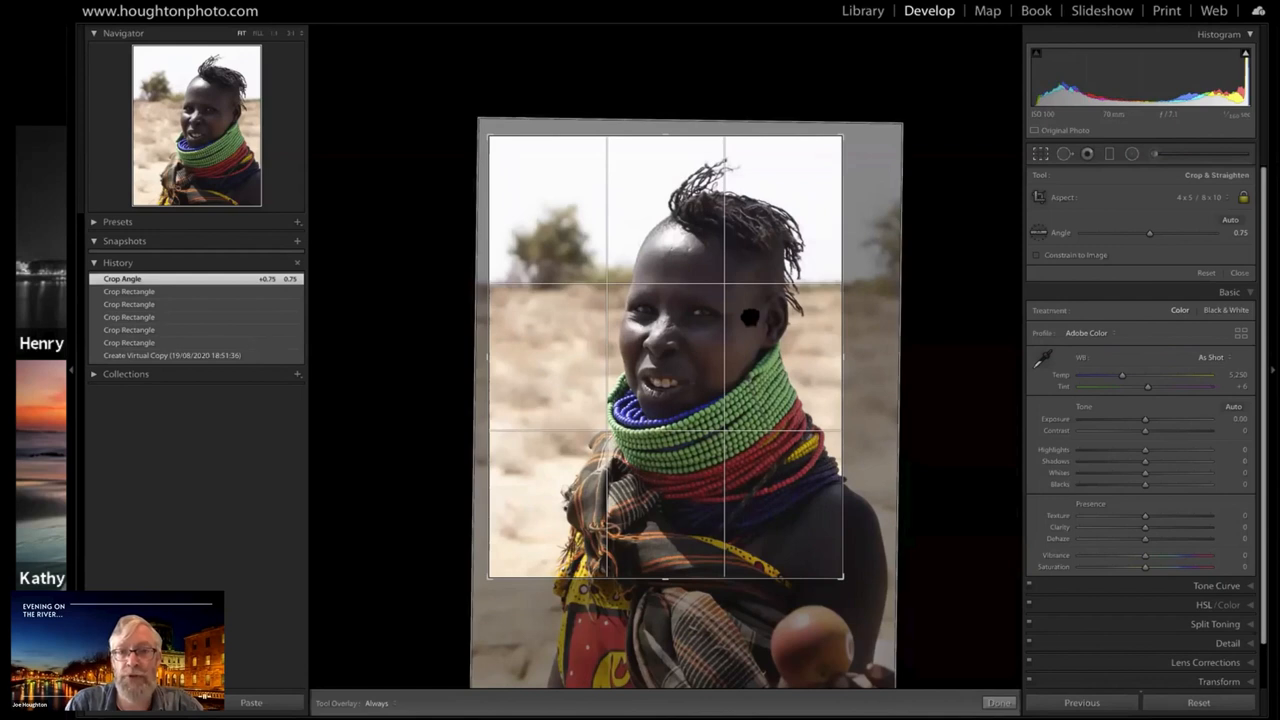
{"action": "key", "text": "Return"}
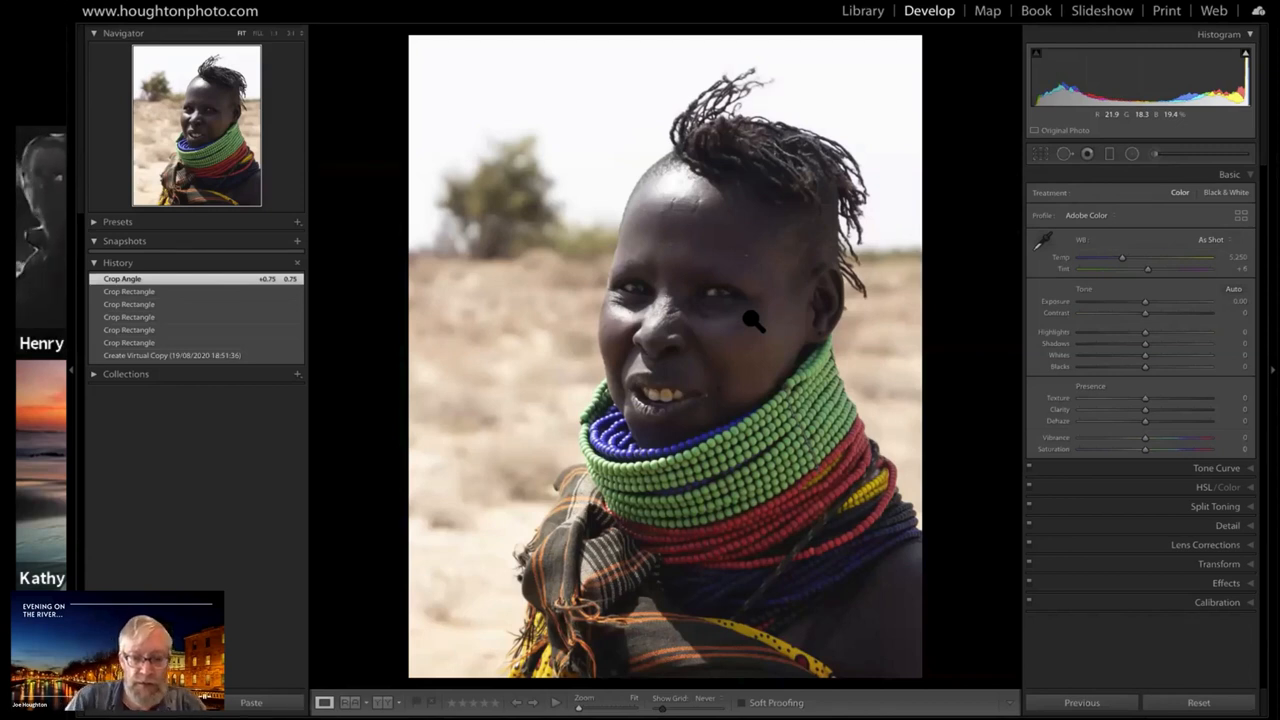
Reopen the crop, enlarge it slightly around the woman, fine-tune its lower edge, and apply it
{"action": "key", "text": "r"}
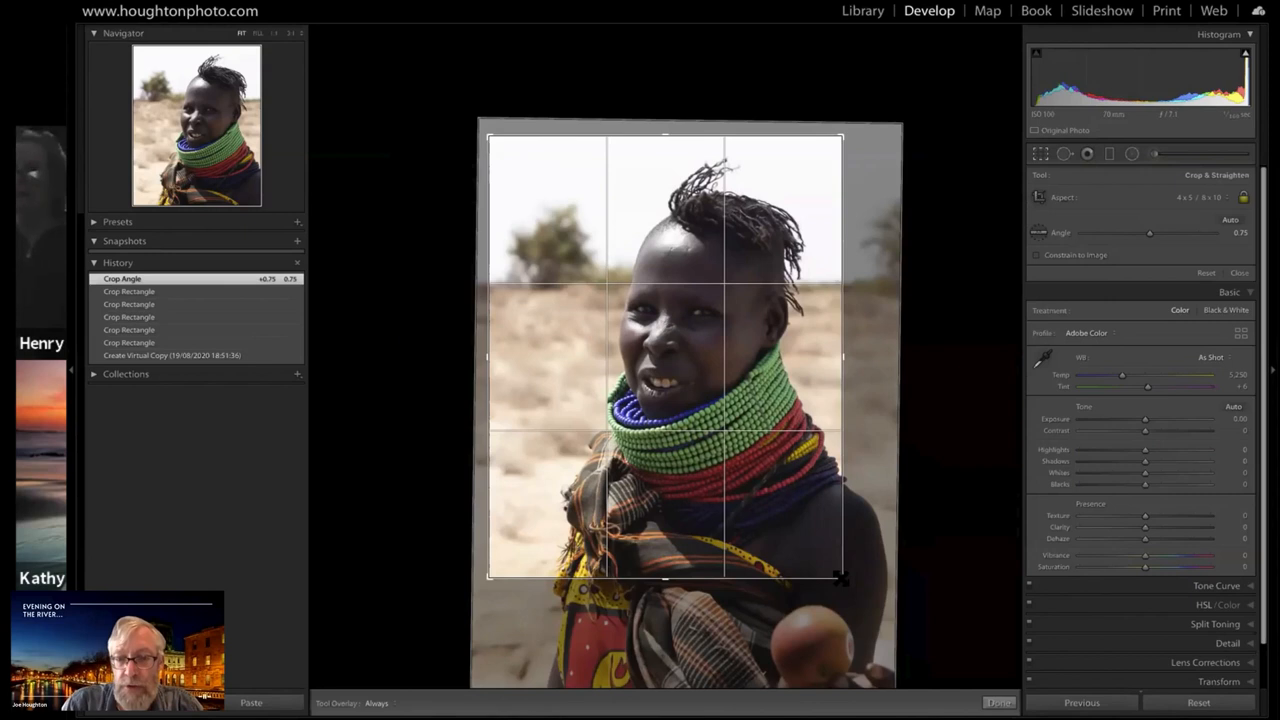
{"action": "left_click_drag", "start_coordinate": [846, 577], "coordinate": [852, 587]}
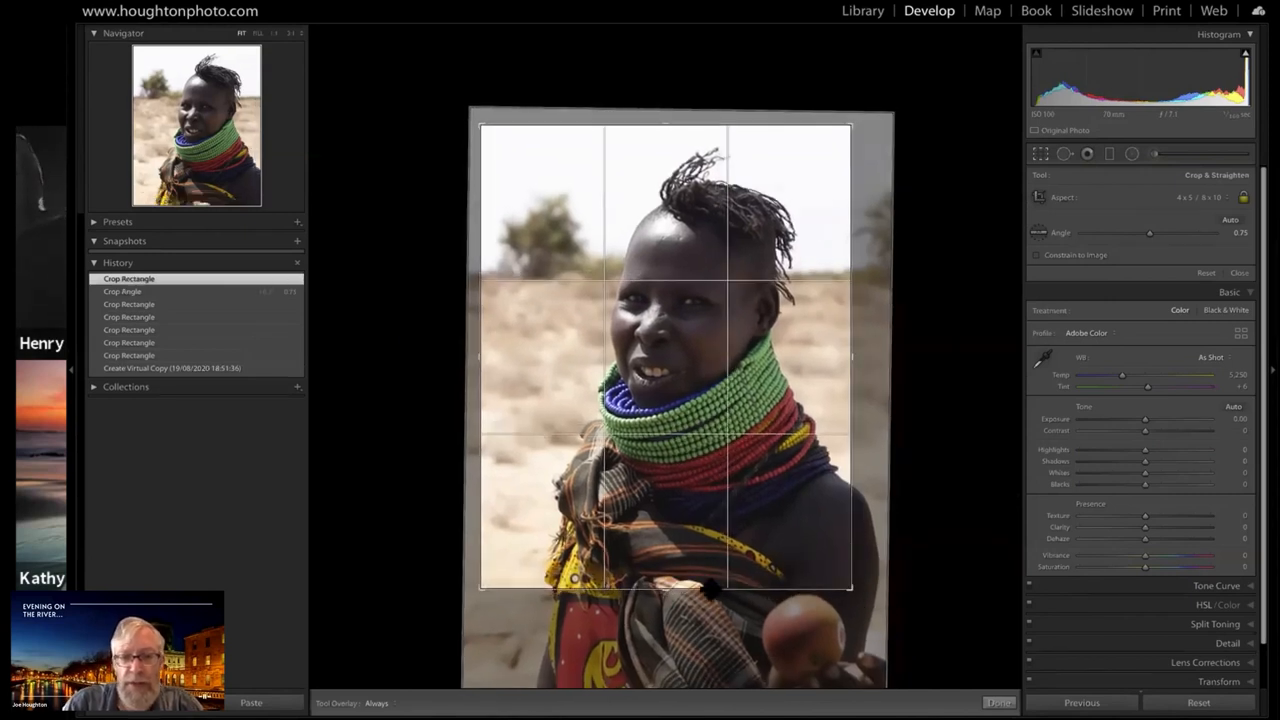
{"action": "left_click_drag", "start_coordinate": [663, 588], "coordinate": [662, 585]}
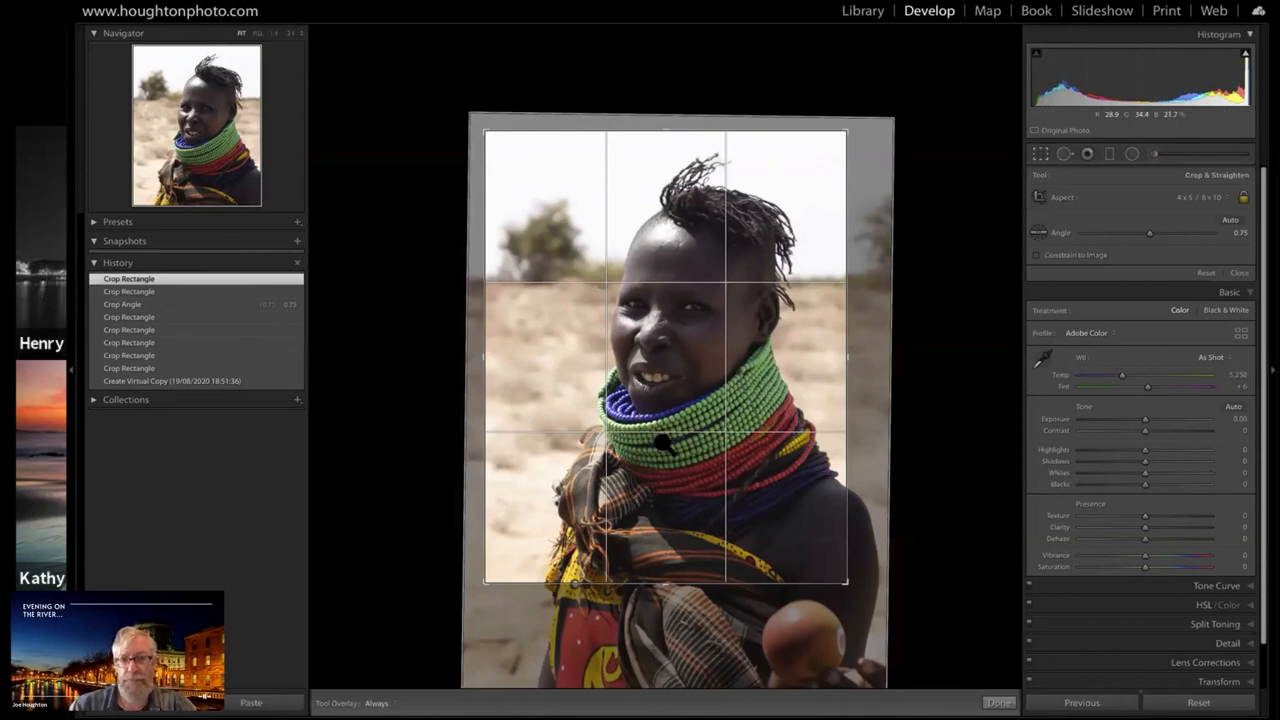
{"action": "key", "text": "Return"}
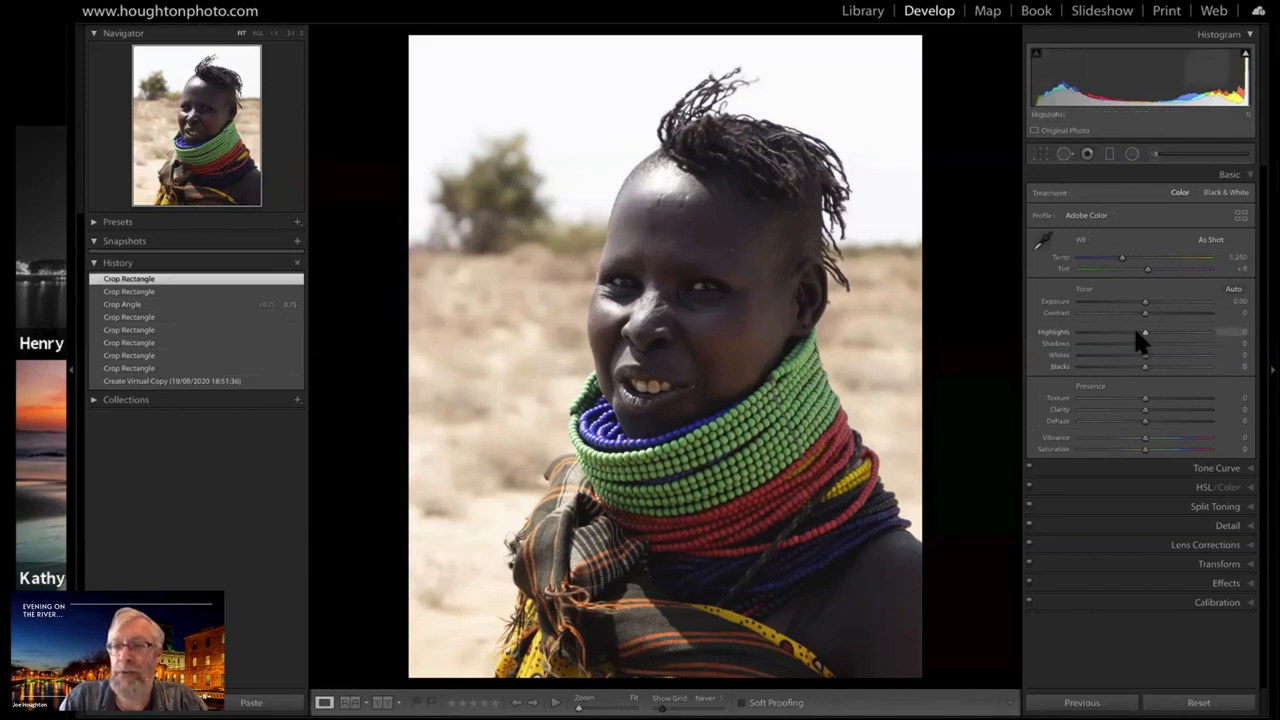
Lower the photo's Highlights to -100 and draw an inverted radial filter with Exposure 1.13 and Feather 50 over the woman's shiny forehead
{"action": "left_click_drag", "start_coordinate": [1136, 333], "coordinate": [1051, 331]}
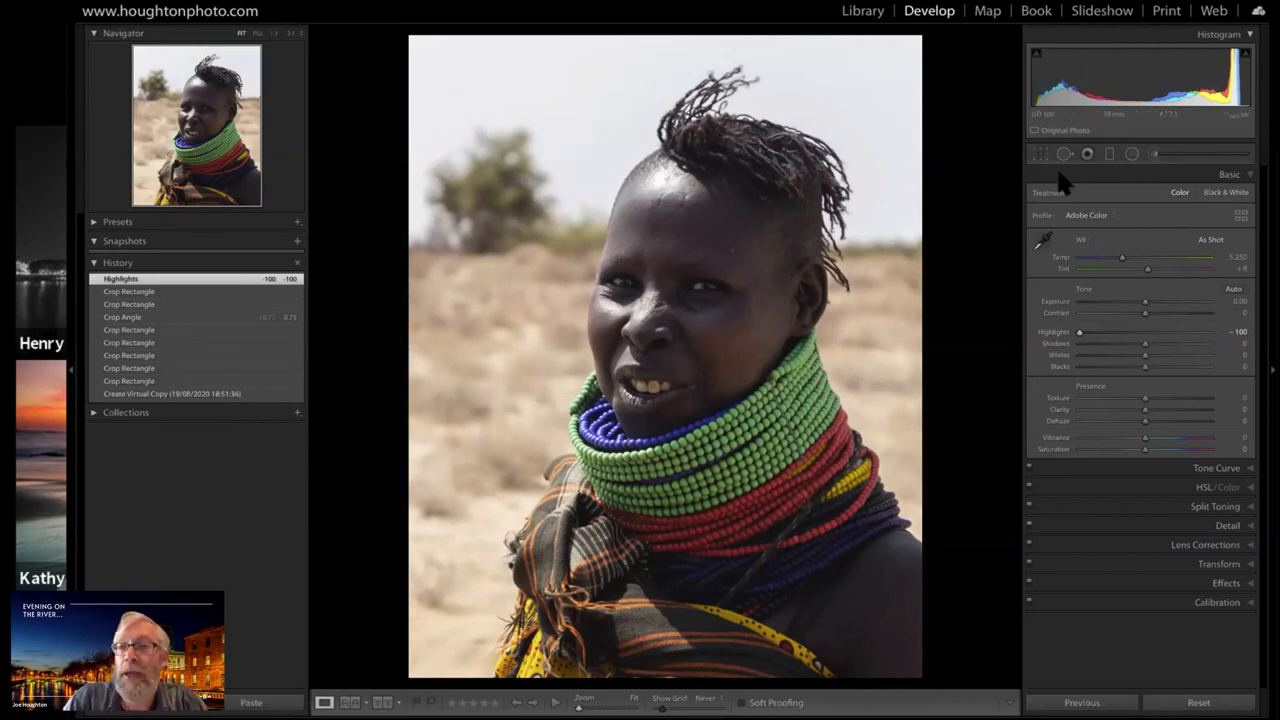
{"action": "left_click", "coordinate": [1130, 152]}
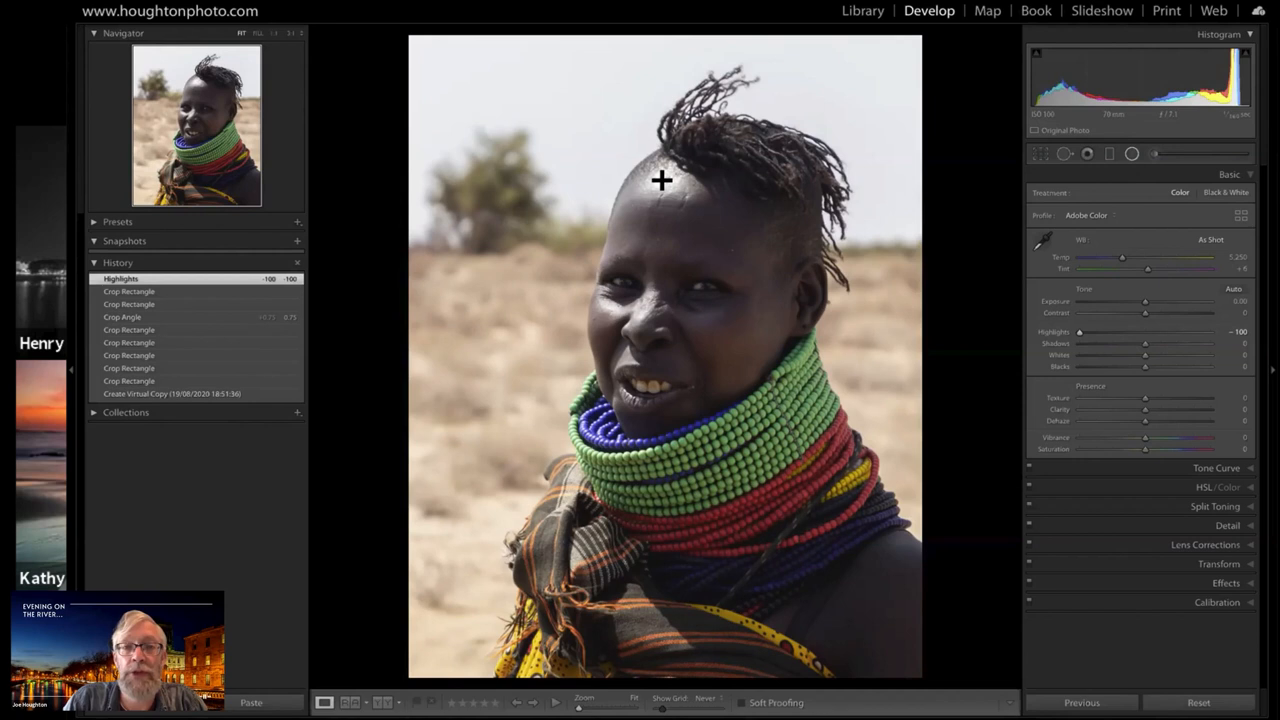
{"action": "left_click_drag", "start_coordinate": [661, 180], "coordinate": [714, 208]}
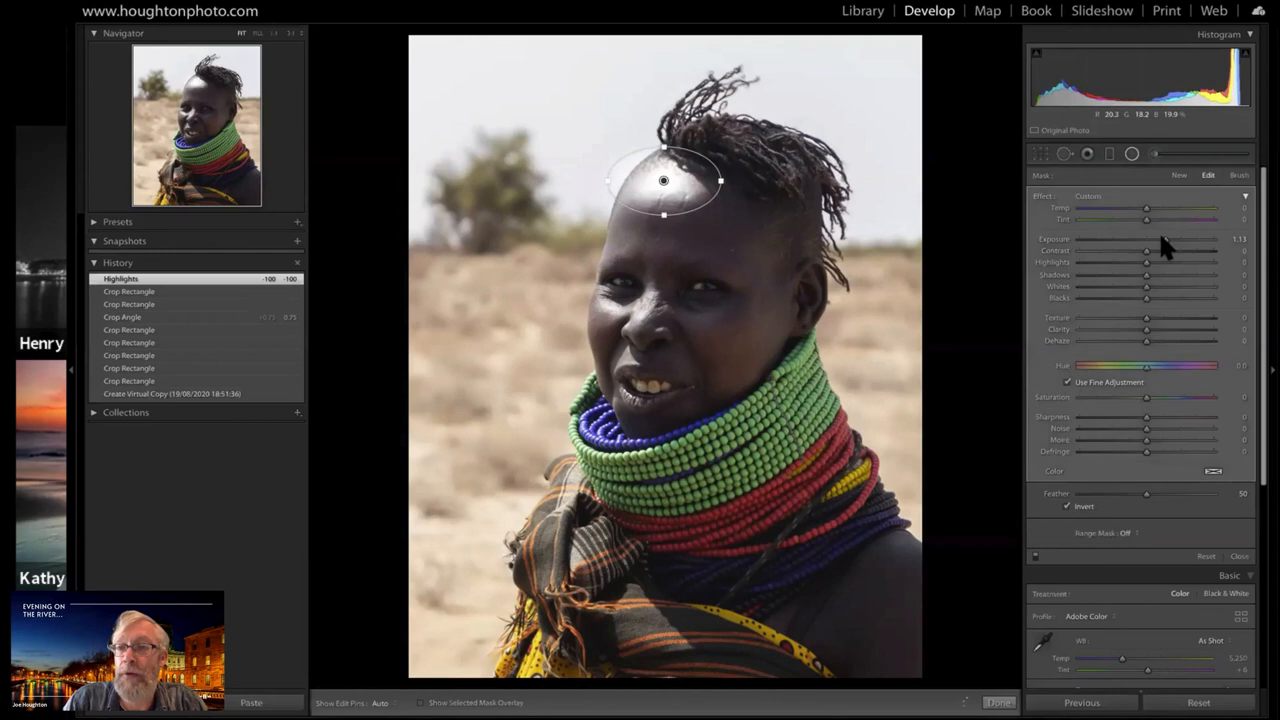
Reset the forehead filter's Exposure to 0 and lower its Highlights to -100 and Whites to -80
{"action": "left_click_drag", "start_coordinate": [1143, 238], "coordinate": [1123, 243]}
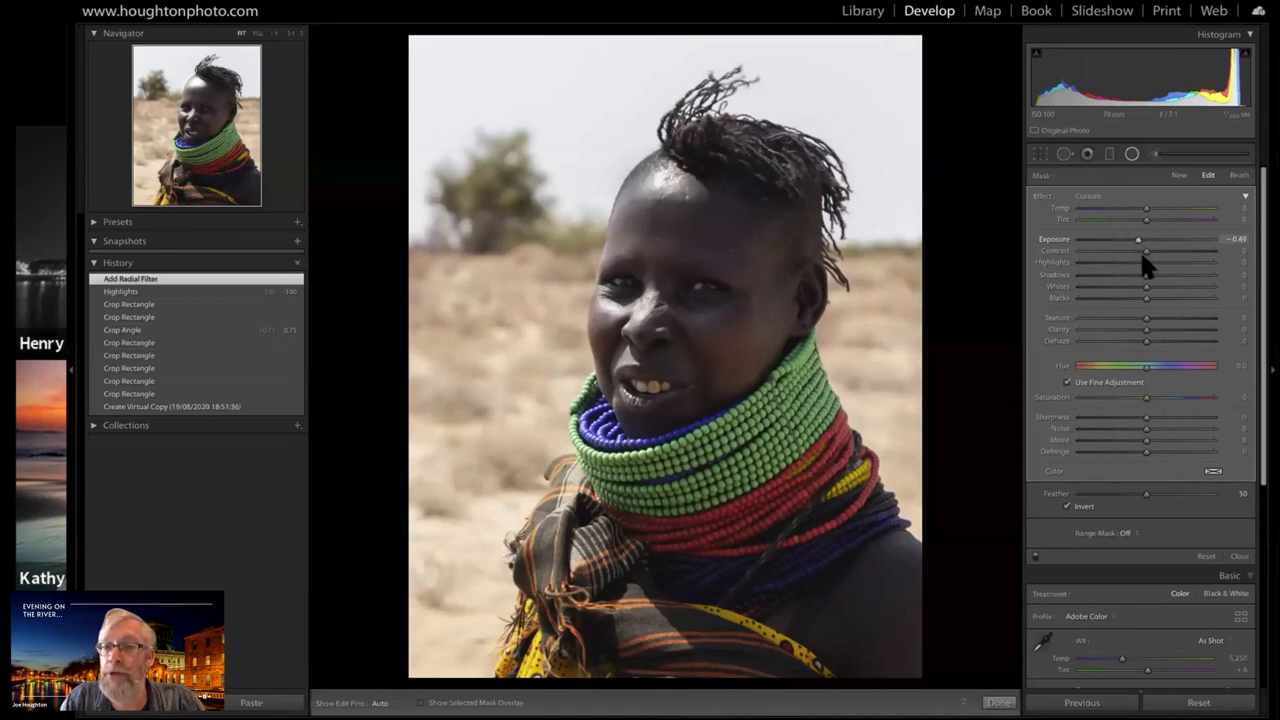
{"action": "left_click_drag", "start_coordinate": [1142, 255], "coordinate": [1146, 263]}
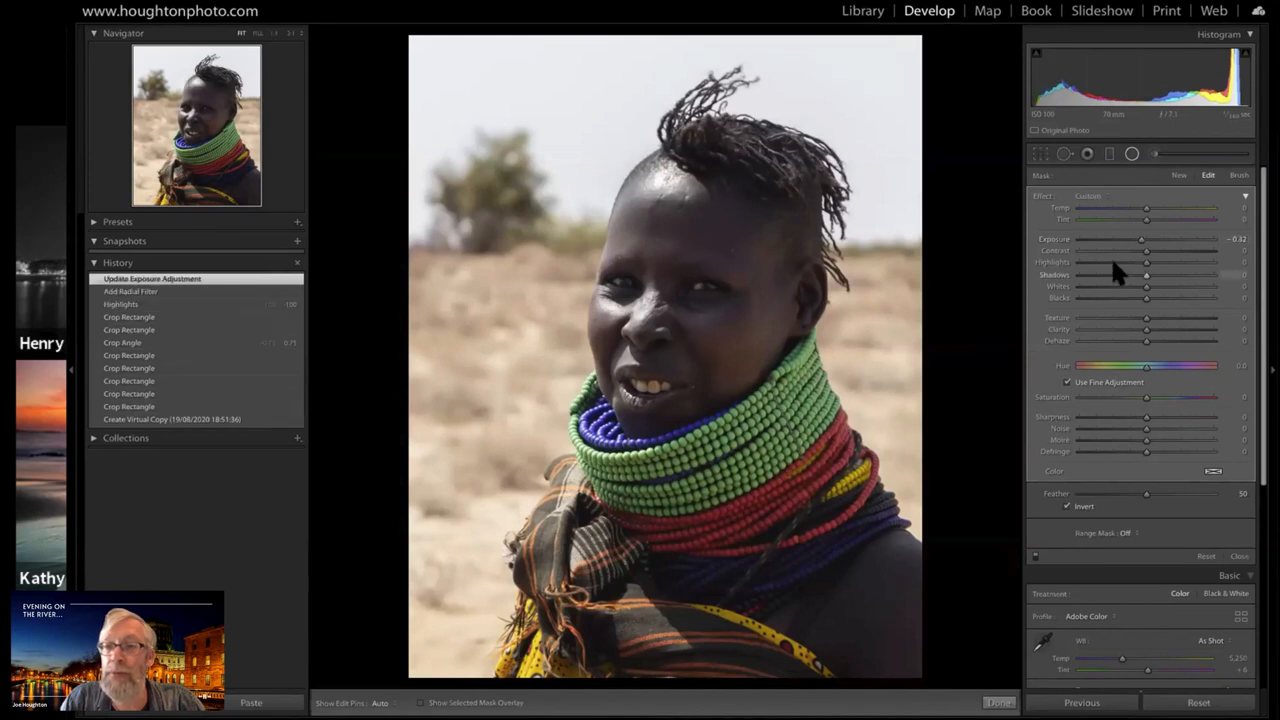
{"action": "key", "text": "ctrl+z"}
{"action": "left_click_drag", "start_coordinate": [1106, 262], "coordinate": [1100, 264]}
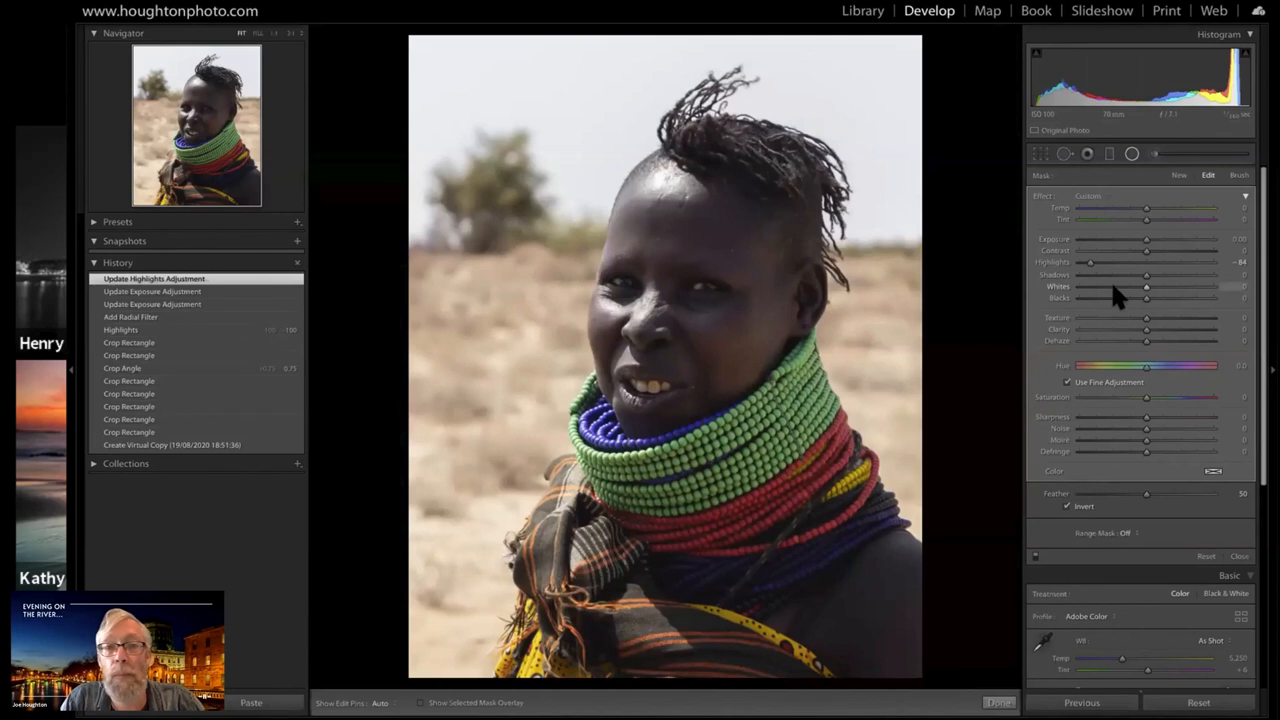
{"action": "left_click_drag", "start_coordinate": [1113, 286], "coordinate": [1101, 286]}
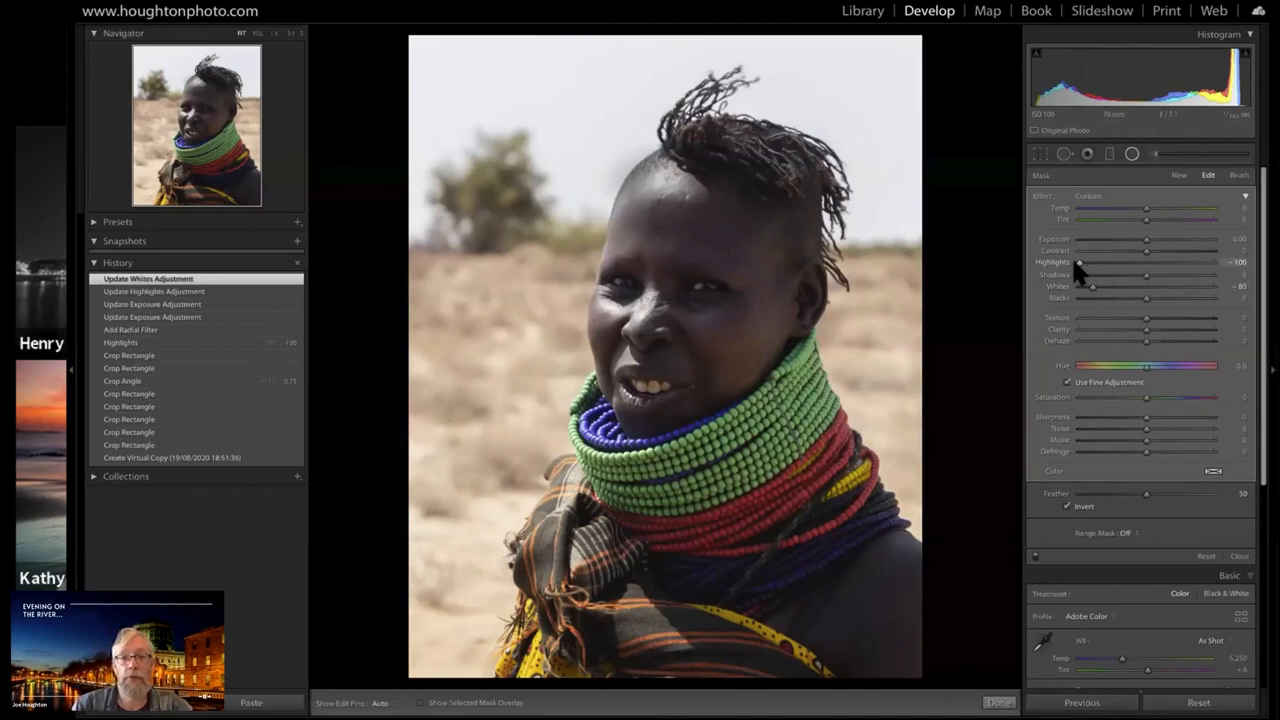
Compare the forehead at the Add Radial Filter history state with the latest history state
{"action": "left_click", "coordinate": [1187, 194]}
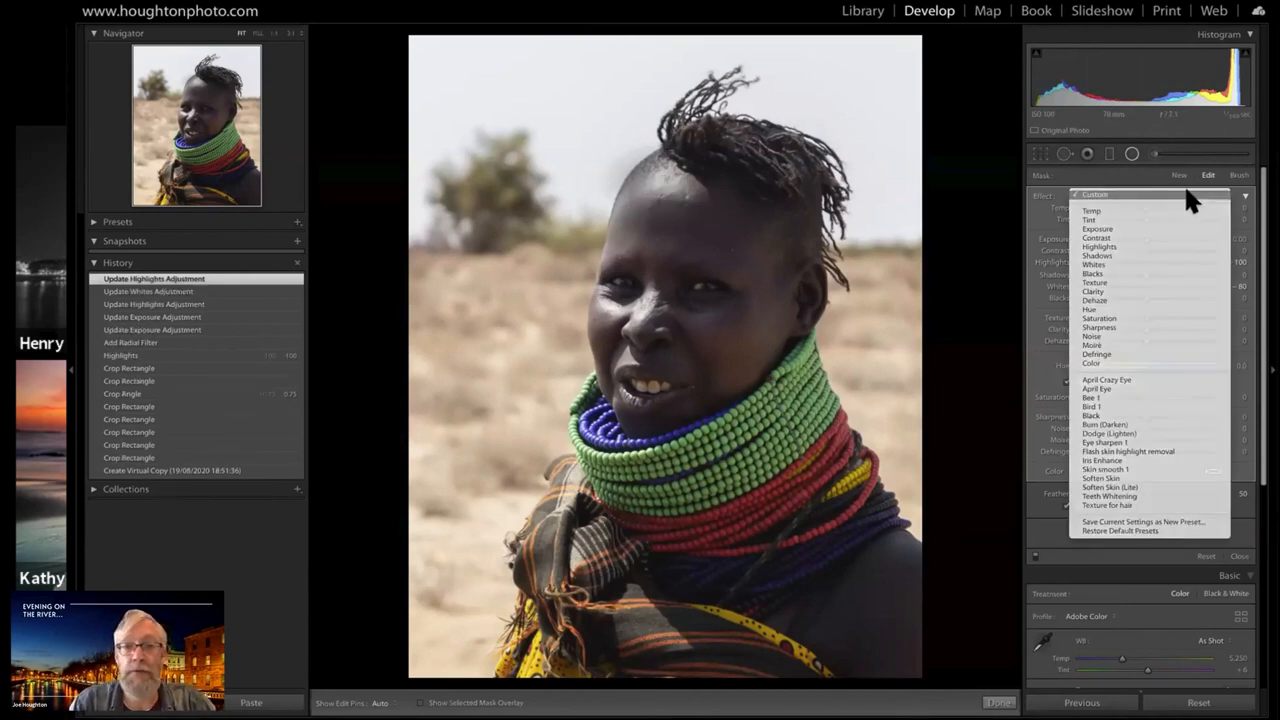
{"action": "left_click", "coordinate": [628, 246]}
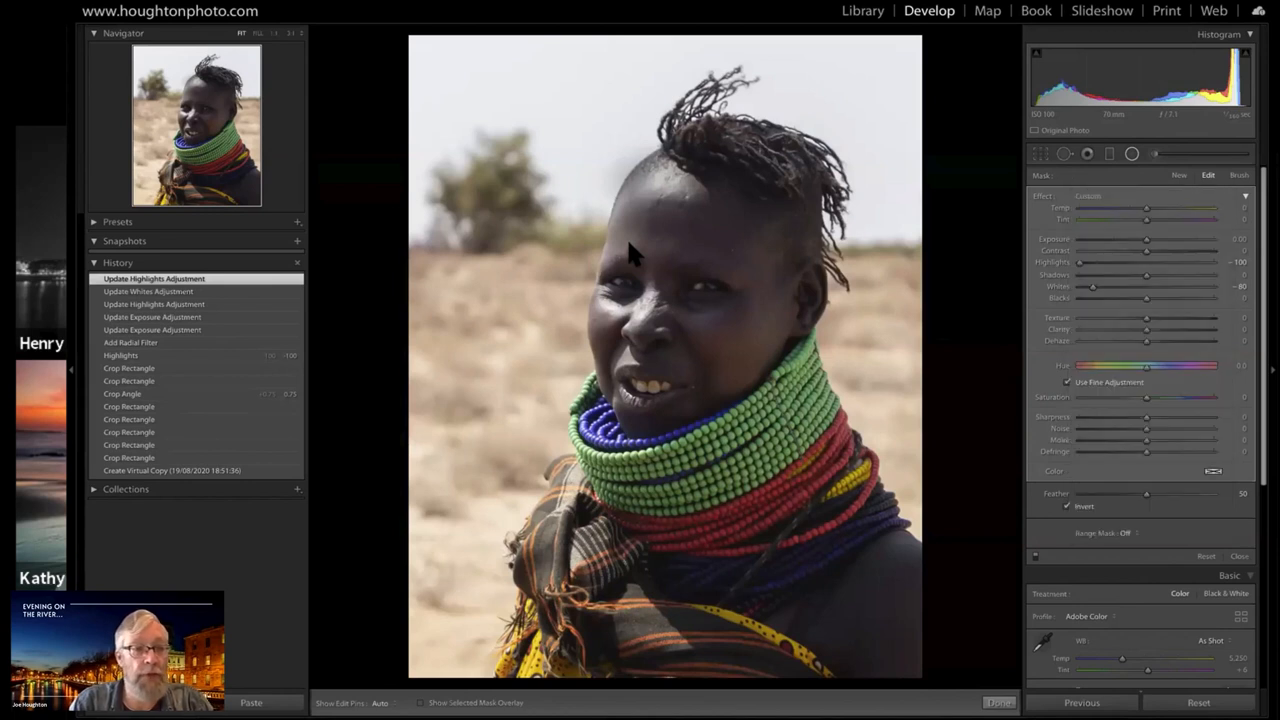
{"action": "left_click", "coordinate": [146, 342]}
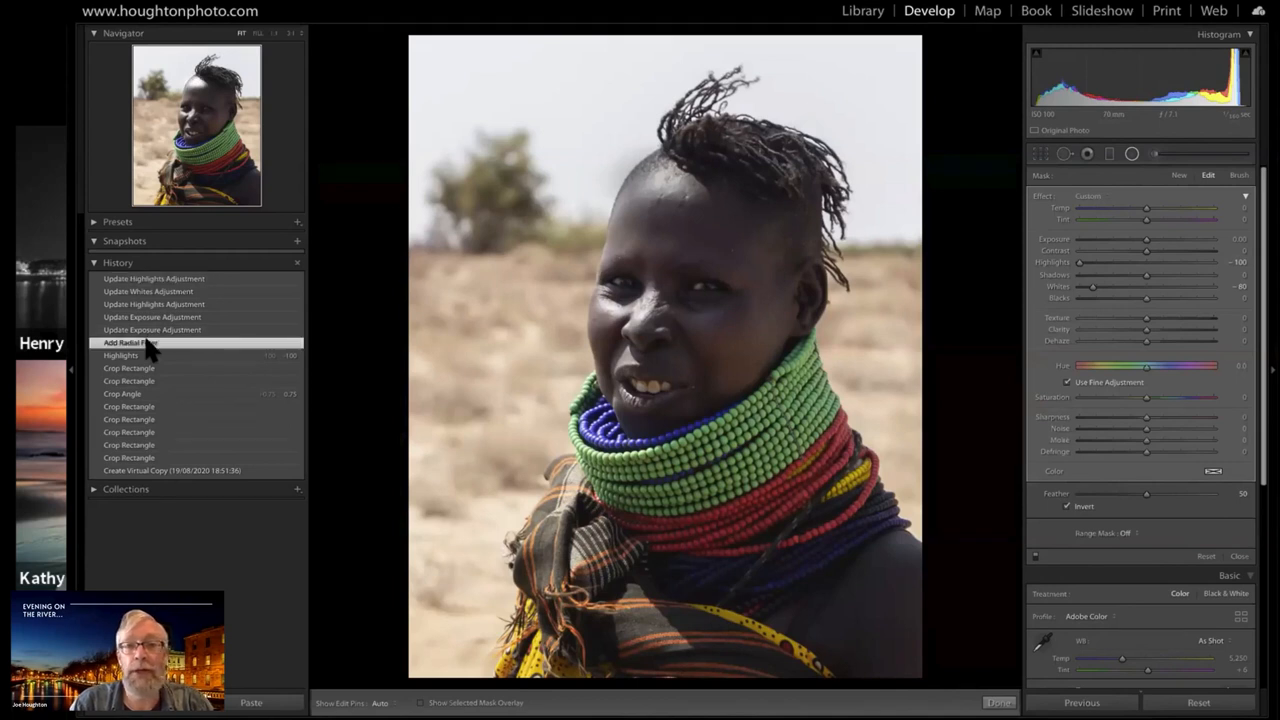
{"action": "left_click", "coordinate": [143, 280]}
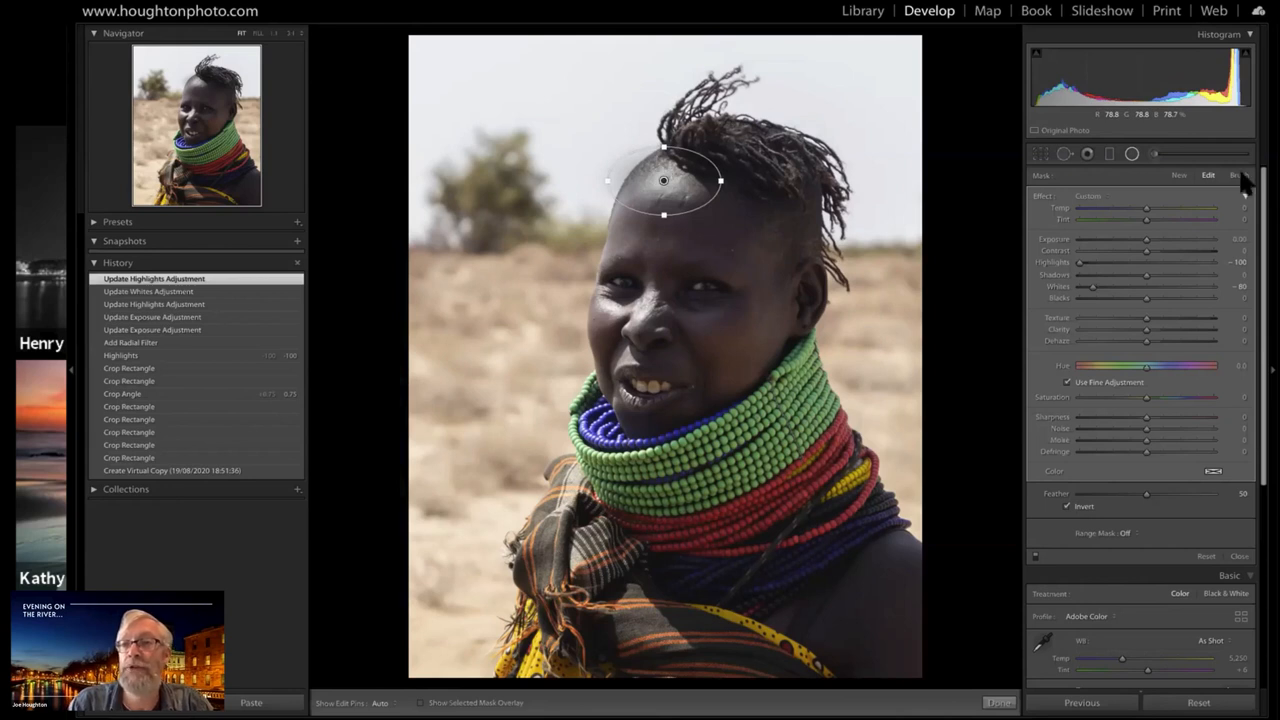
Erase the forehead filter's mask from the sky along the edge of her head using an eraser brush with Size 4.0 and Feather 100
{"action": "key", "text": "o"}
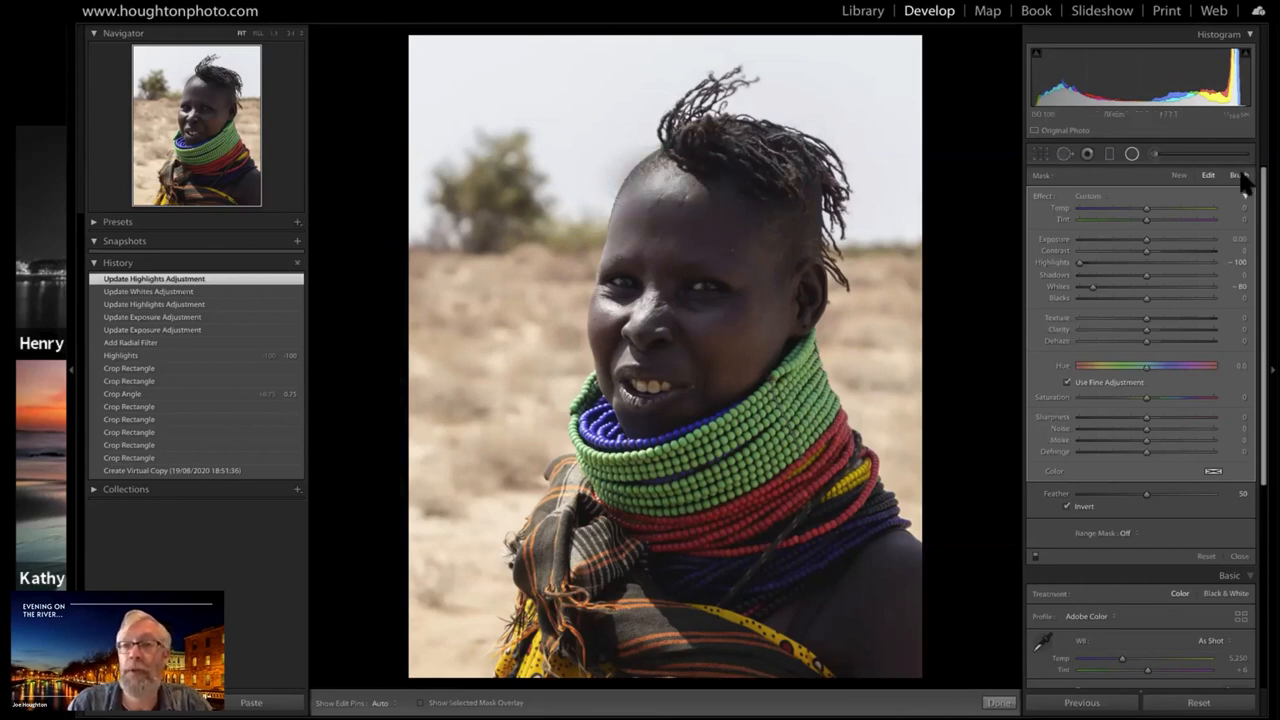
{"action": "left_click", "coordinate": [1240, 175]}
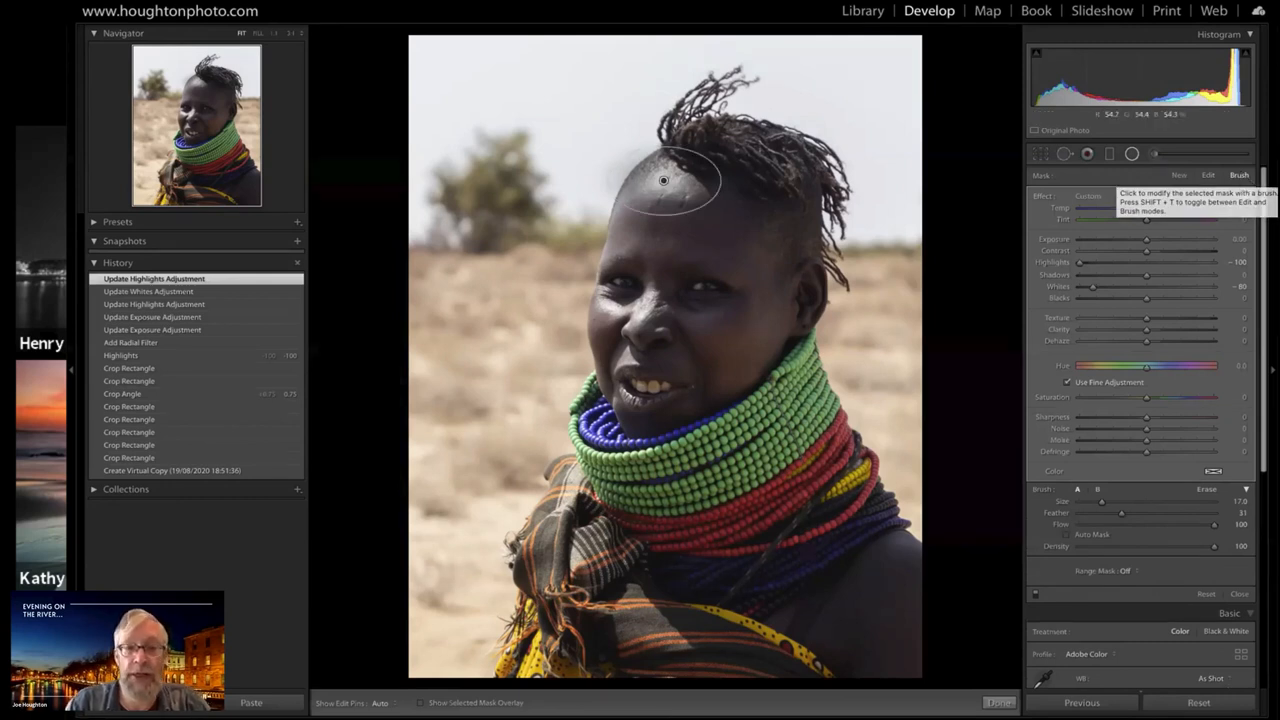
{"action": "key", "text": "alt"}
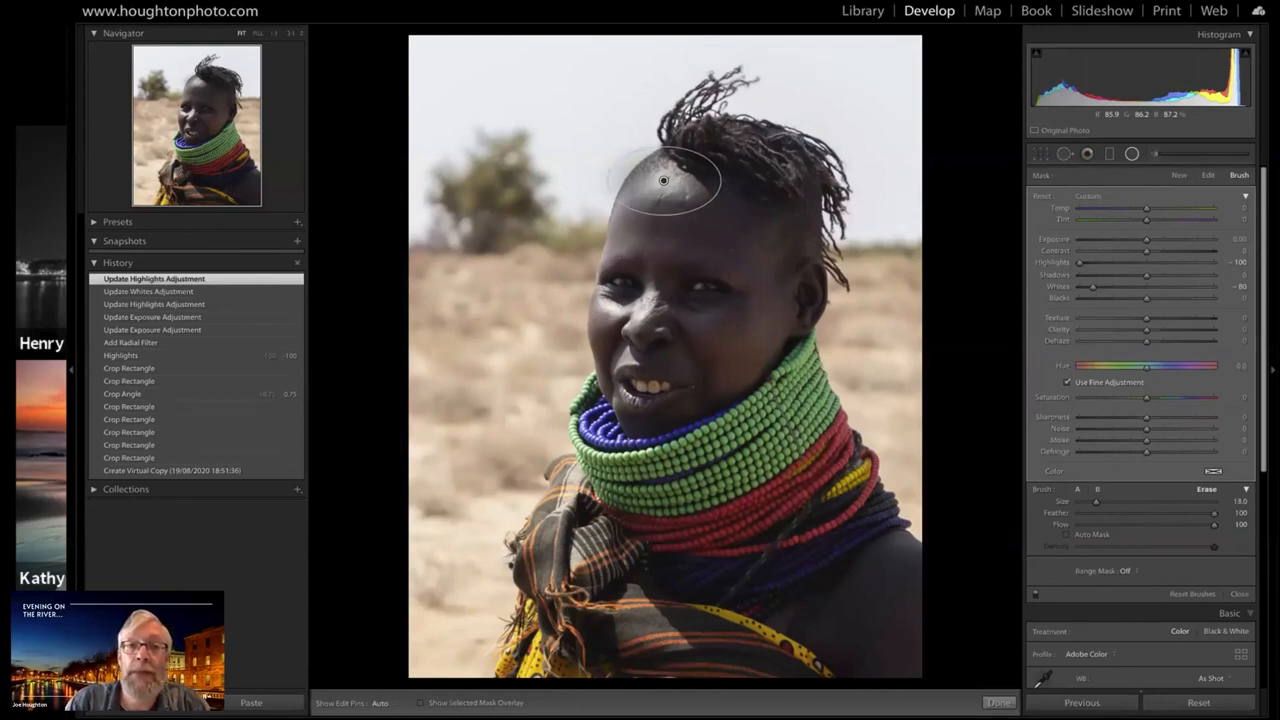
{"action": "scroll", "coordinate": [634, 151], "scroll_direction": "down", "scroll_amount": 10}
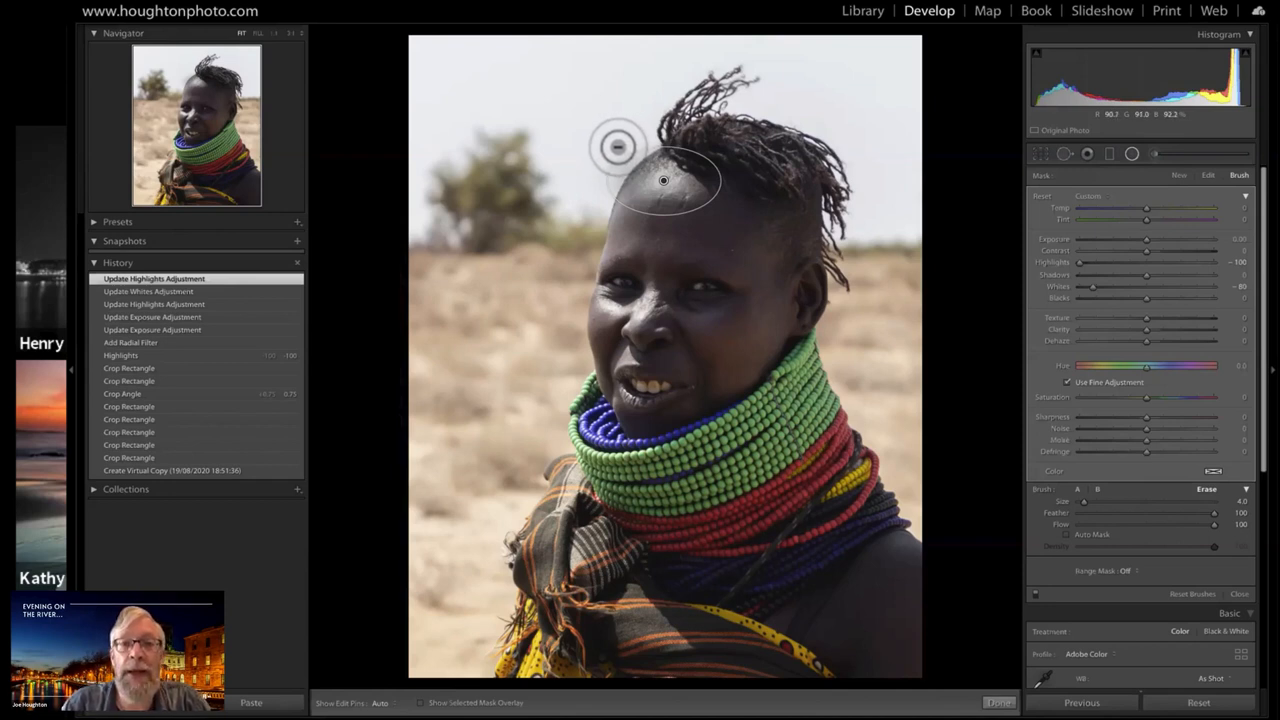
{"action": "key", "text": "h"}
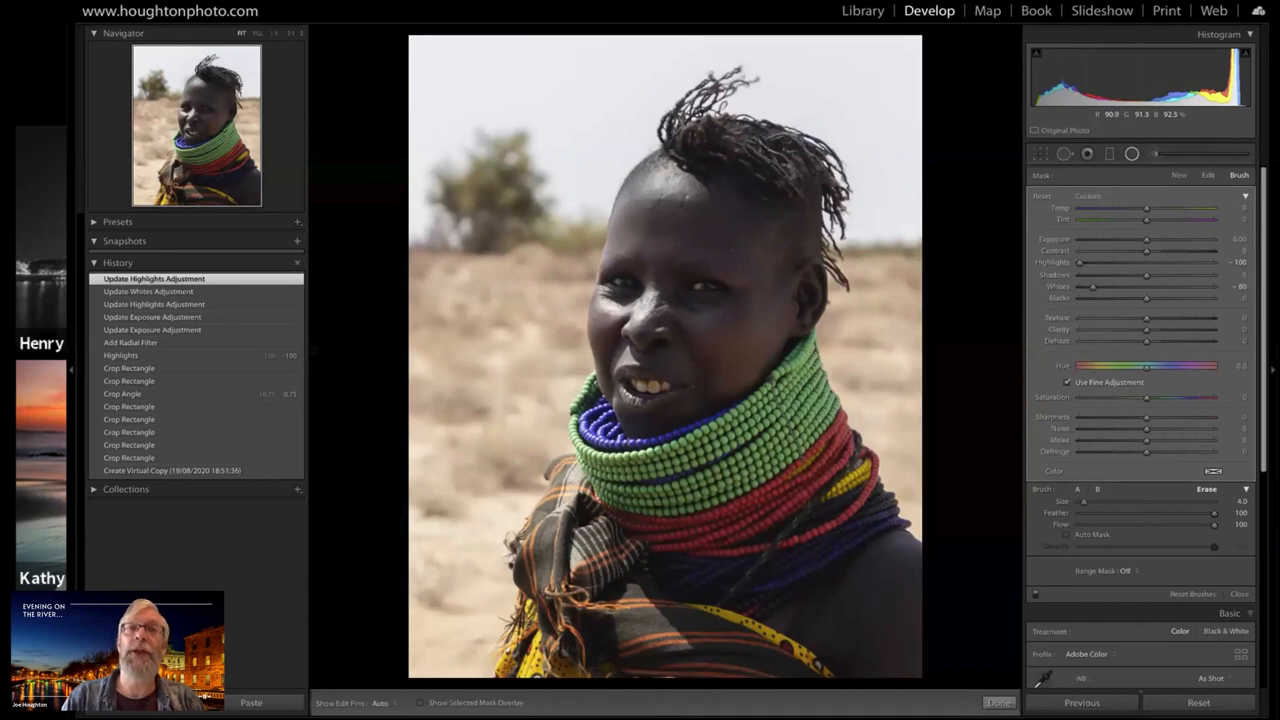
{"action": "left_click_drag", "start_coordinate": [641, 152], "coordinate": [618, 180]}
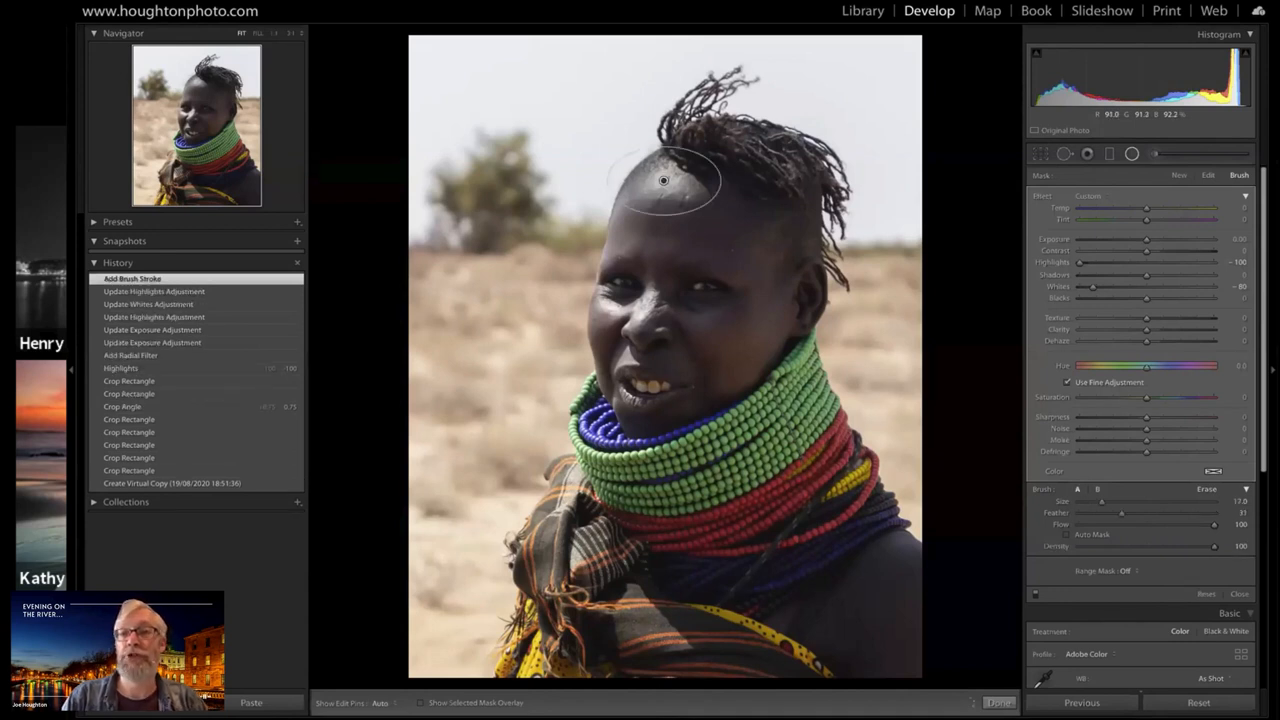
Add a new inverted radial filter over the shiny skin beside her nose with Exposure 0 and Whites -83
{"action": "left_click", "coordinate": [1240, 177]}
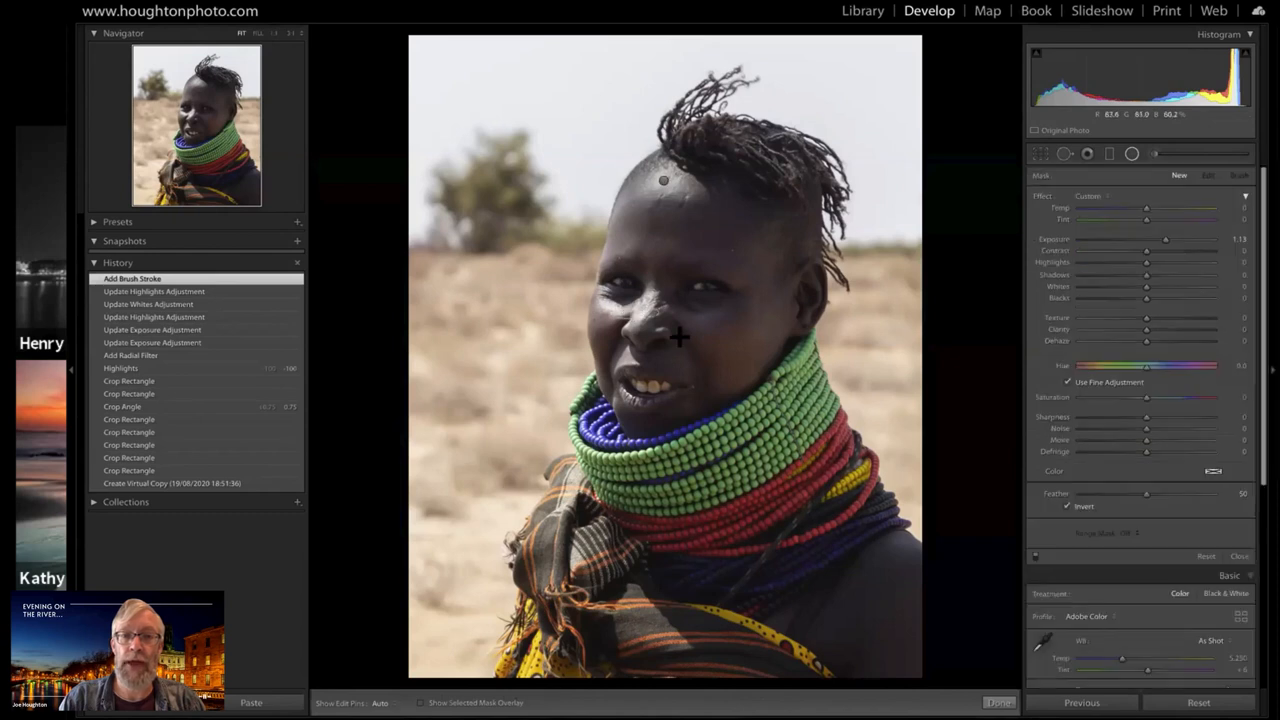
{"action": "left_click", "coordinate": [629, 313]}
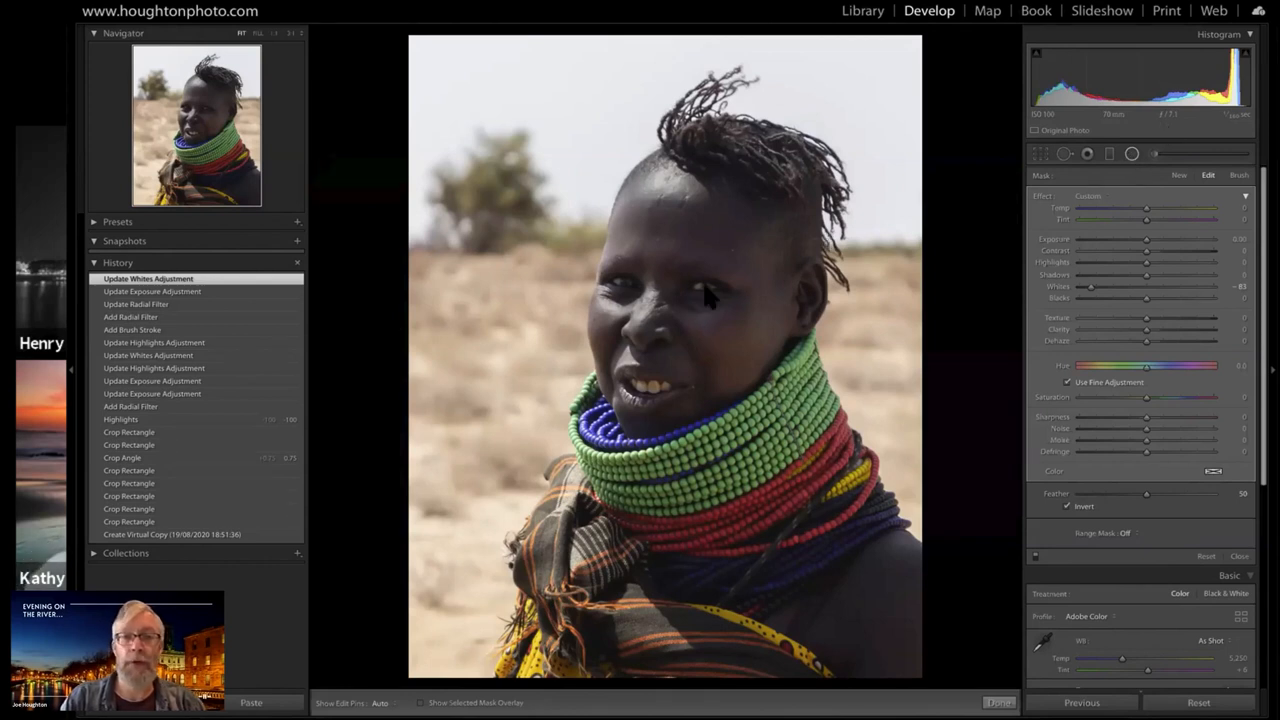
Inspect the woman's face at 1:1 and her eyes and nose at 2:1
{"action": "left_click", "coordinate": [275, 32]}
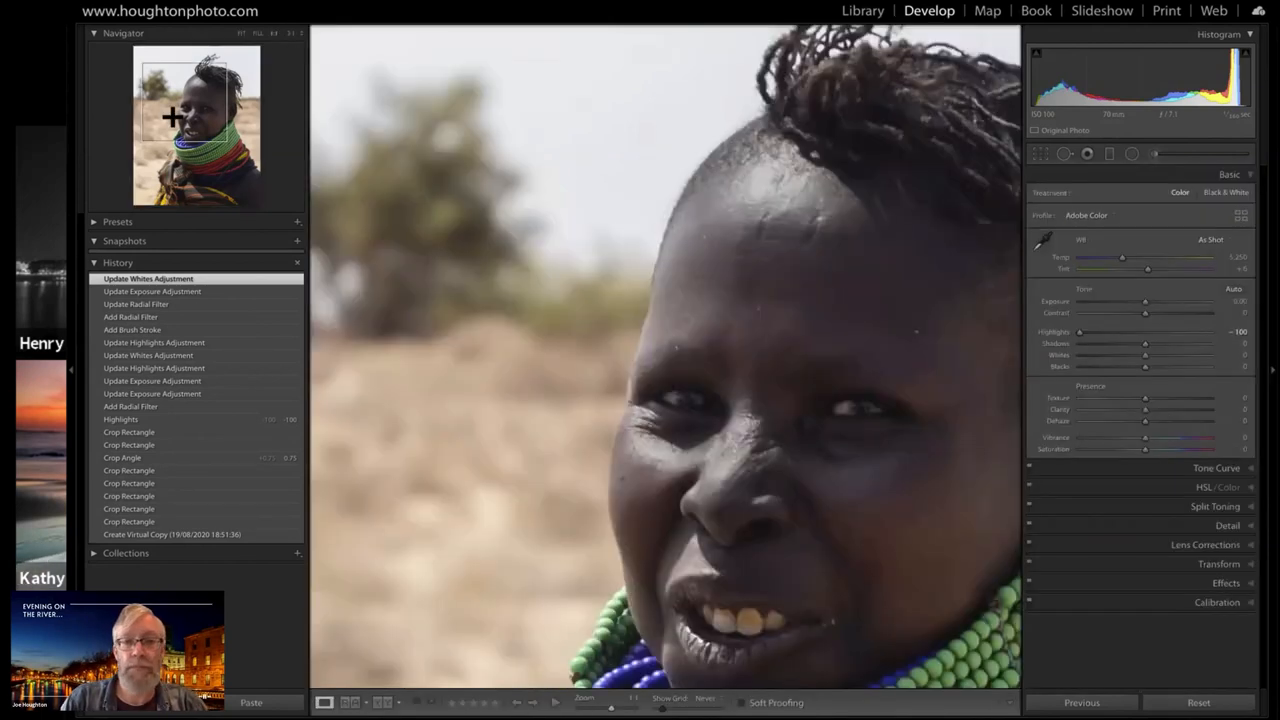
{"action": "left_click", "coordinate": [185, 114]}
{"action": "left_click", "coordinate": [196, 118]}
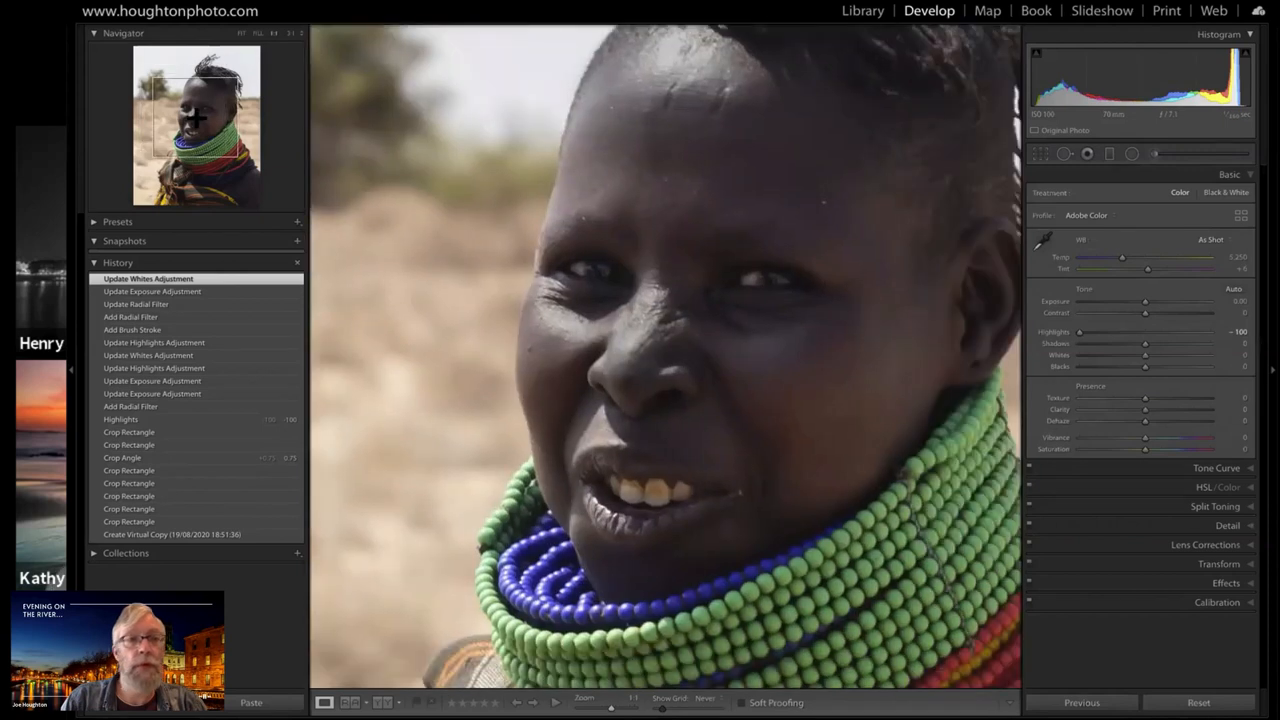
{"action": "left_click", "coordinate": [301, 34]}
{"action": "left_click", "coordinate": [311, 87]}
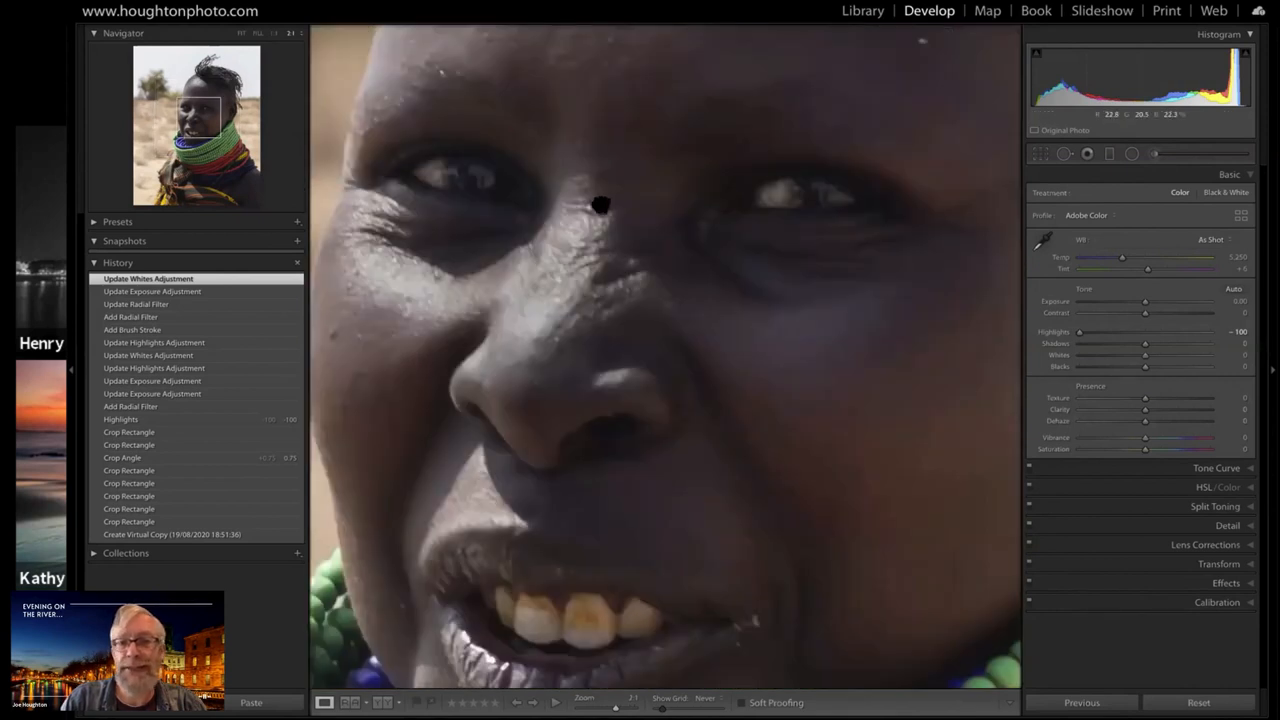
{"action": "left_click_drag", "start_coordinate": [600, 205], "coordinate": [608, 276]}
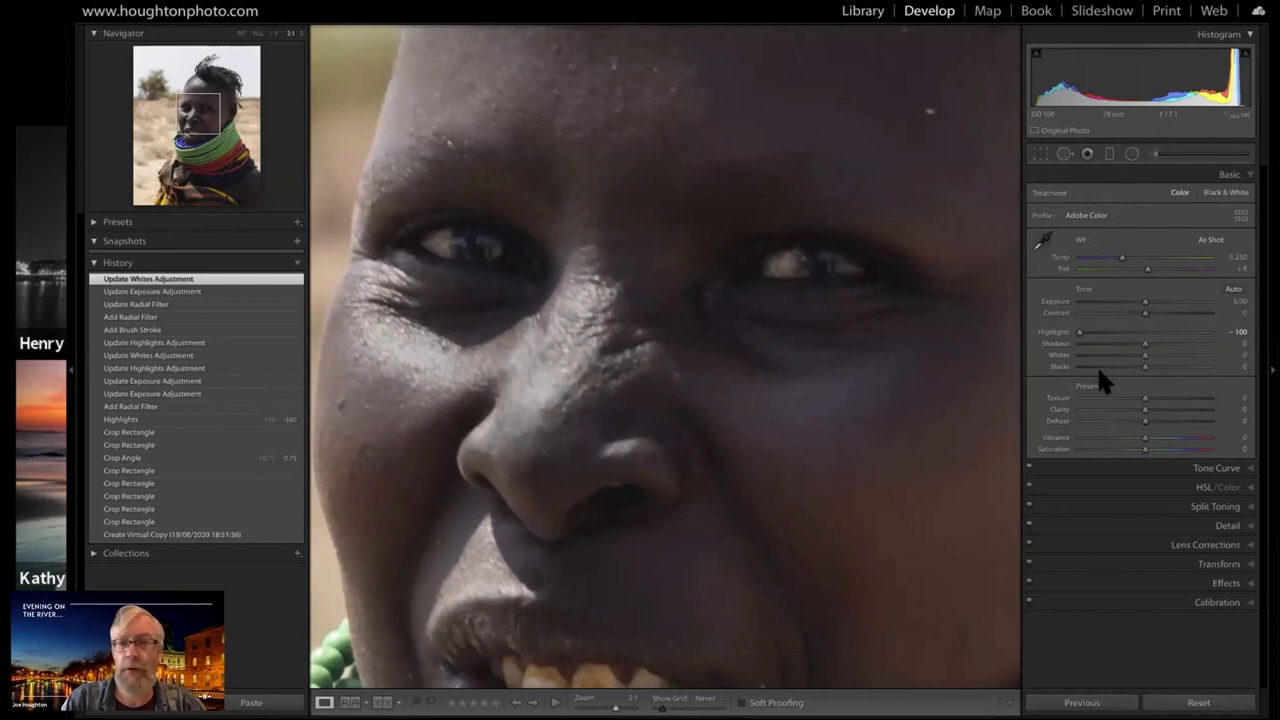
Check the photo's EXIF and IPTC metadata in the Library module and return to Develop
{"action": "key", "text": "e"}
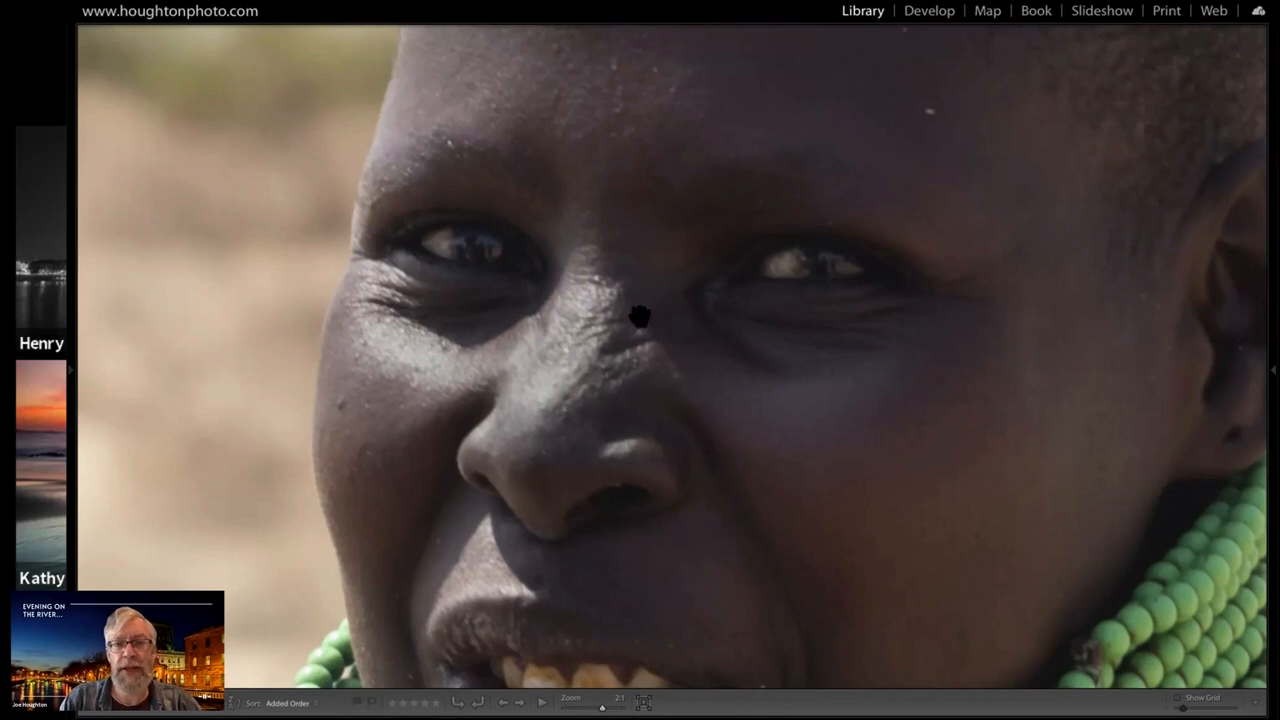
{"action": "key", "text": "d"}
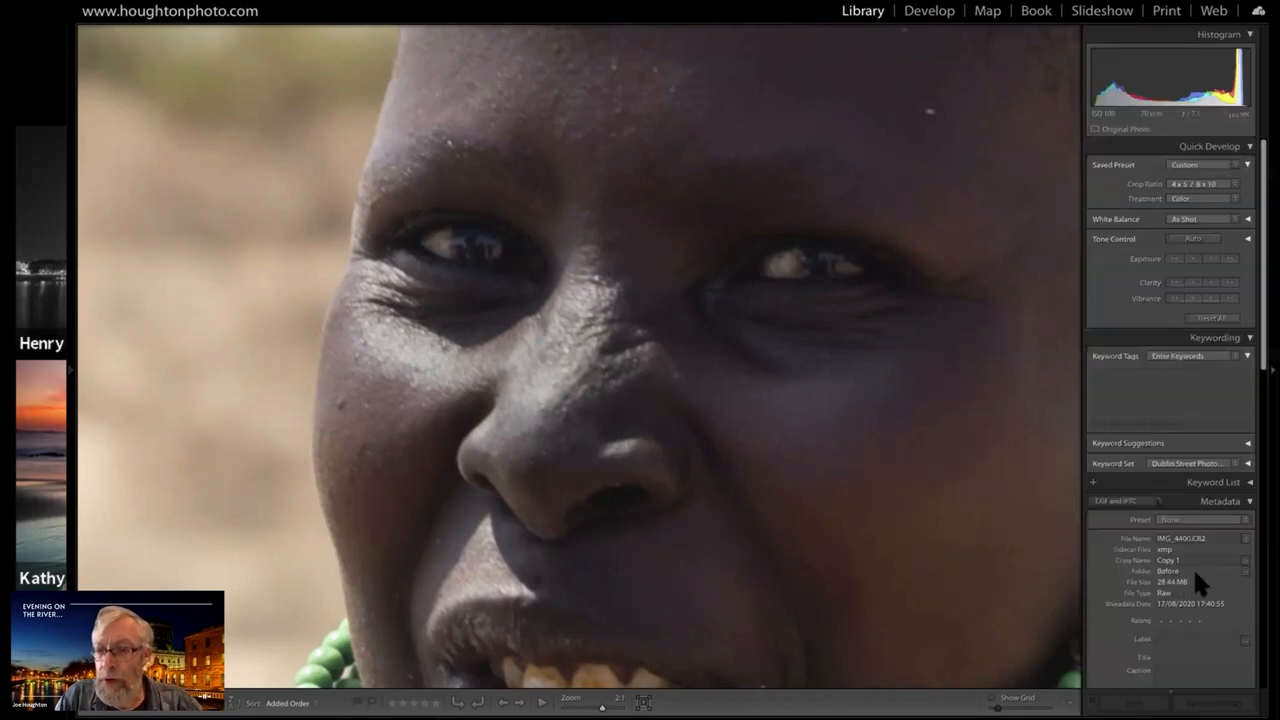
{"action": "scroll", "coordinate": [1197, 585], "scroll_direction": "down", "scroll_amount": 1}
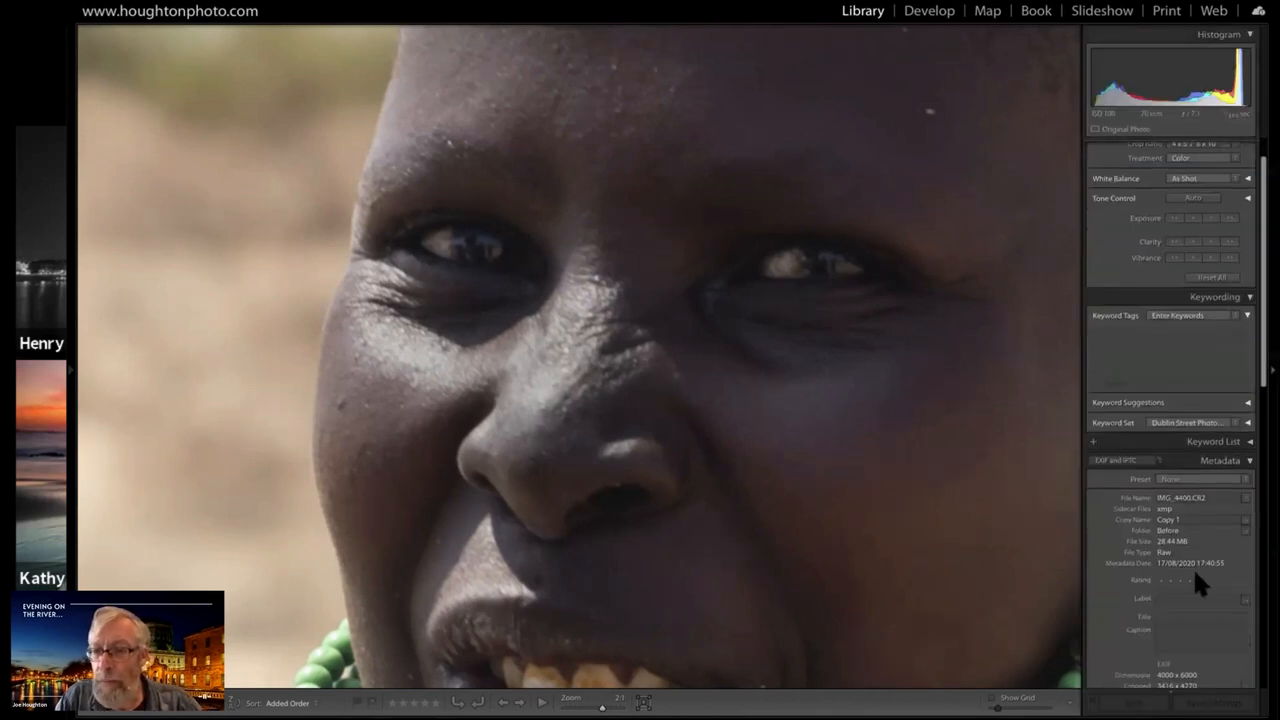
{"action": "scroll", "coordinate": [1199, 585], "scroll_direction": "down", "scroll_amount": 3}
{"action": "scroll", "coordinate": [1205, 575], "scroll_direction": "down", "scroll_amount": 1}
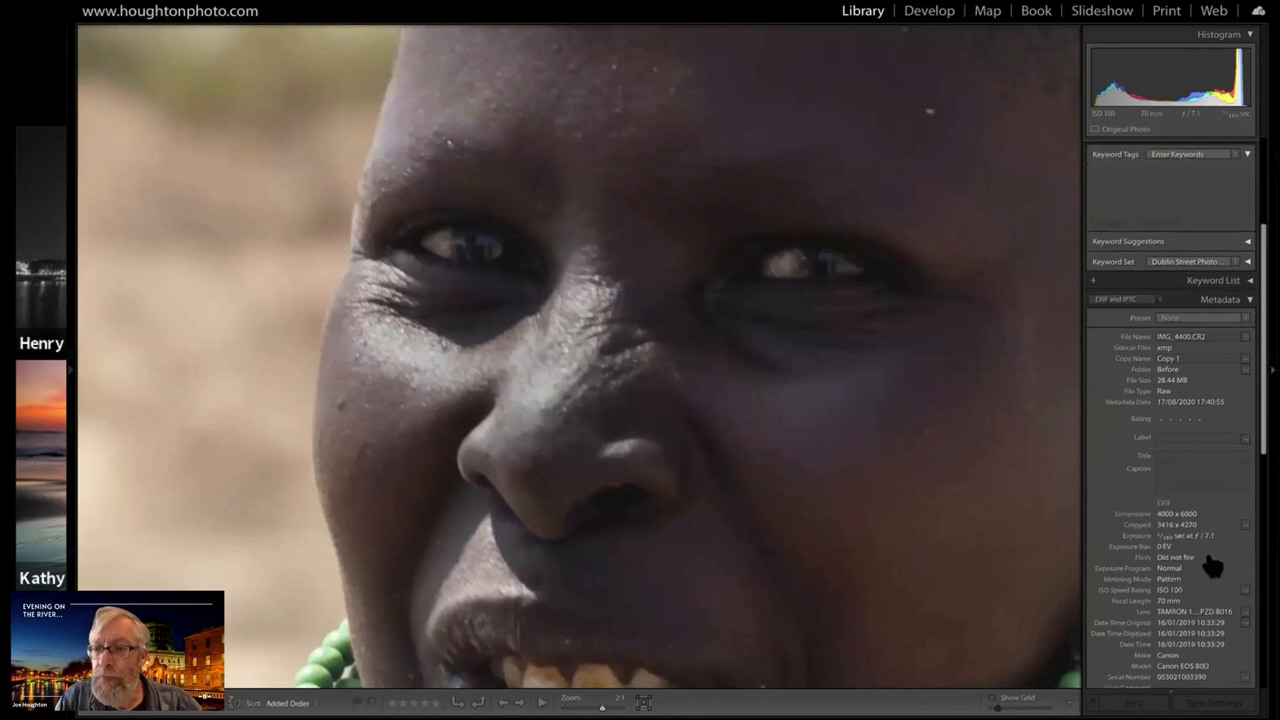
{"action": "scroll", "coordinate": [1175, 462], "scroll_direction": "down", "scroll_amount": 3}
{"action": "scroll", "coordinate": [1168, 452], "scroll_direction": "down", "scroll_amount": 1}
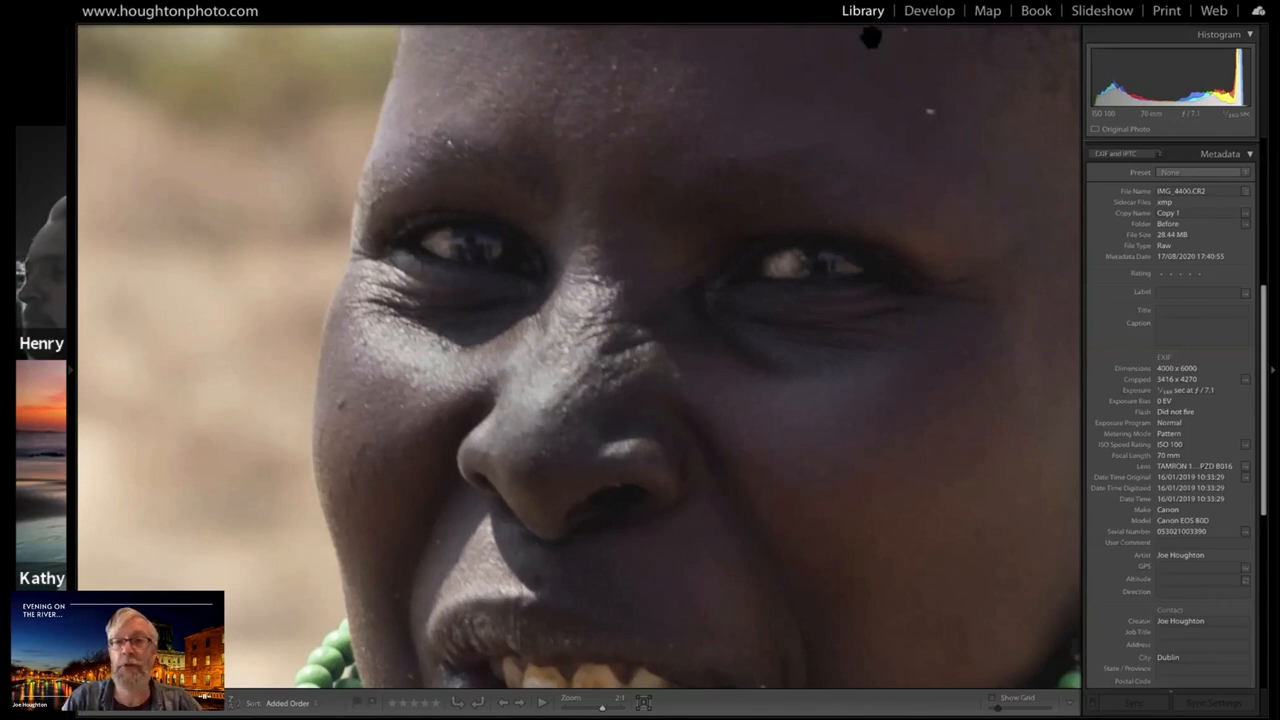
{"action": "left_click", "coordinate": [932, 12]}
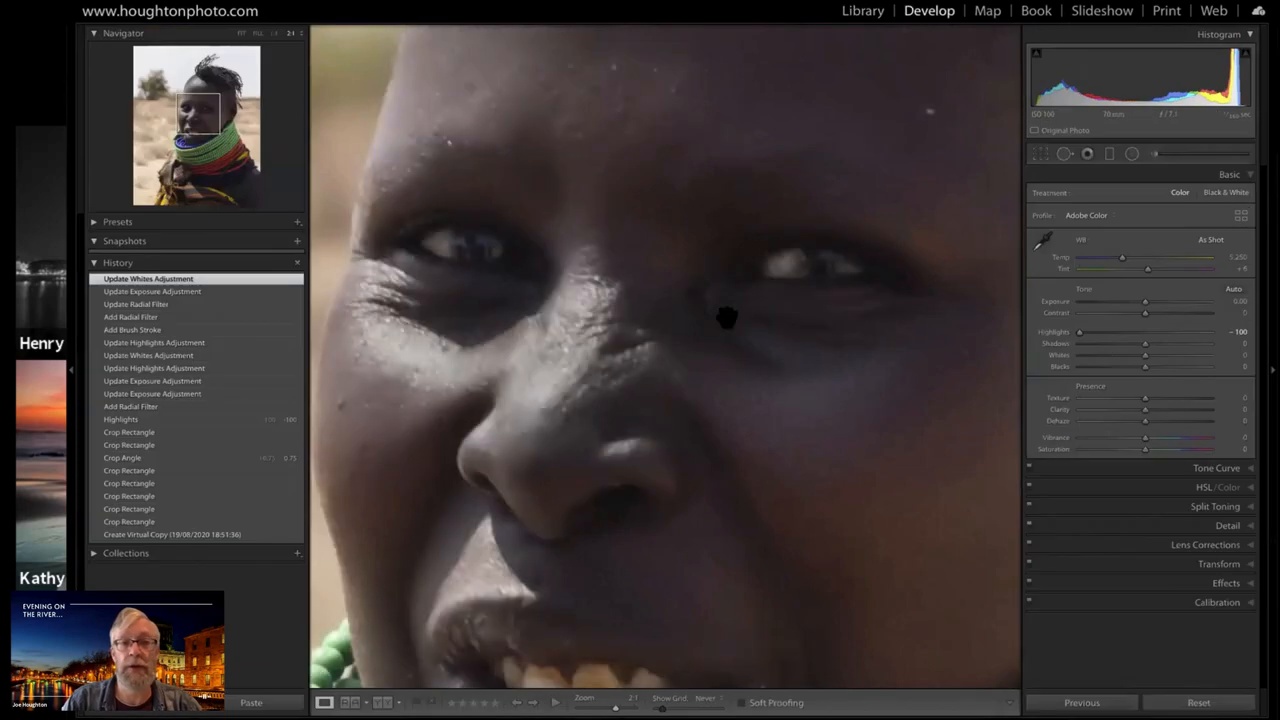
Draw an inverted radial filter around the eye on the photo's right side with Exposure 0, Shadows 26 and Feather 79
{"action": "left_click", "coordinate": [1132, 153]}
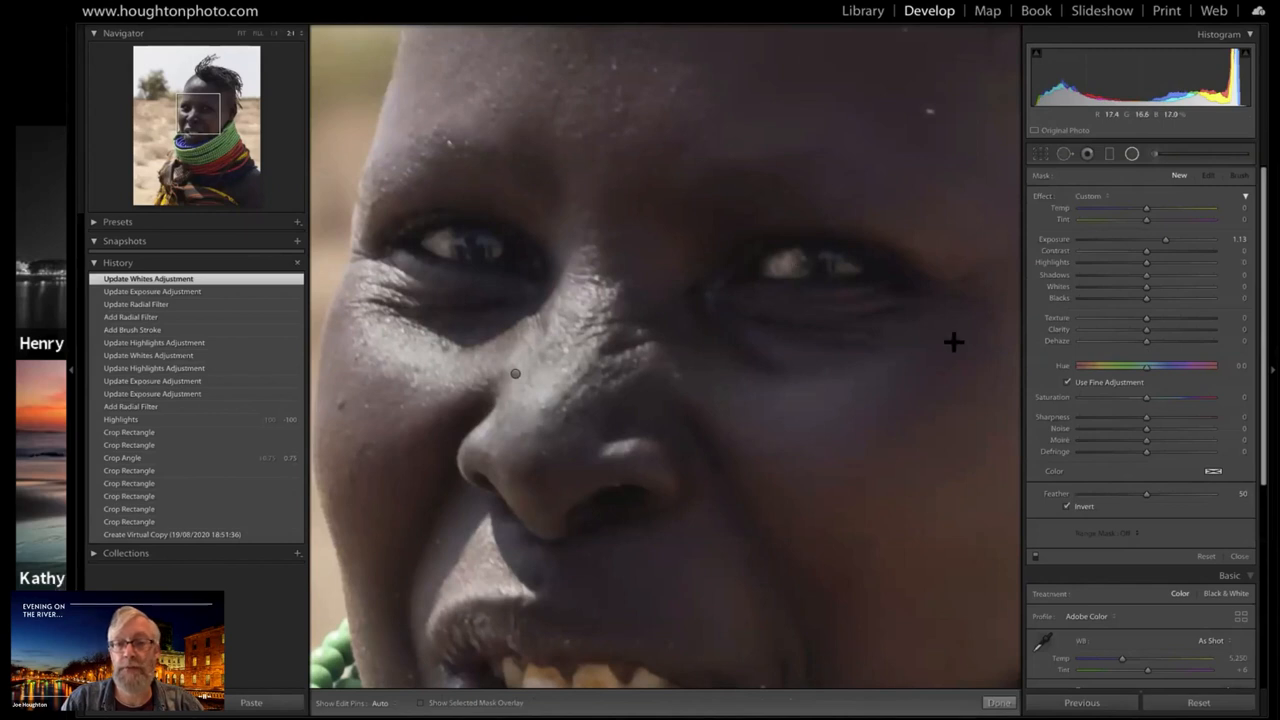
{"action": "left_click_drag", "start_coordinate": [804, 268], "coordinate": [946, 369]}
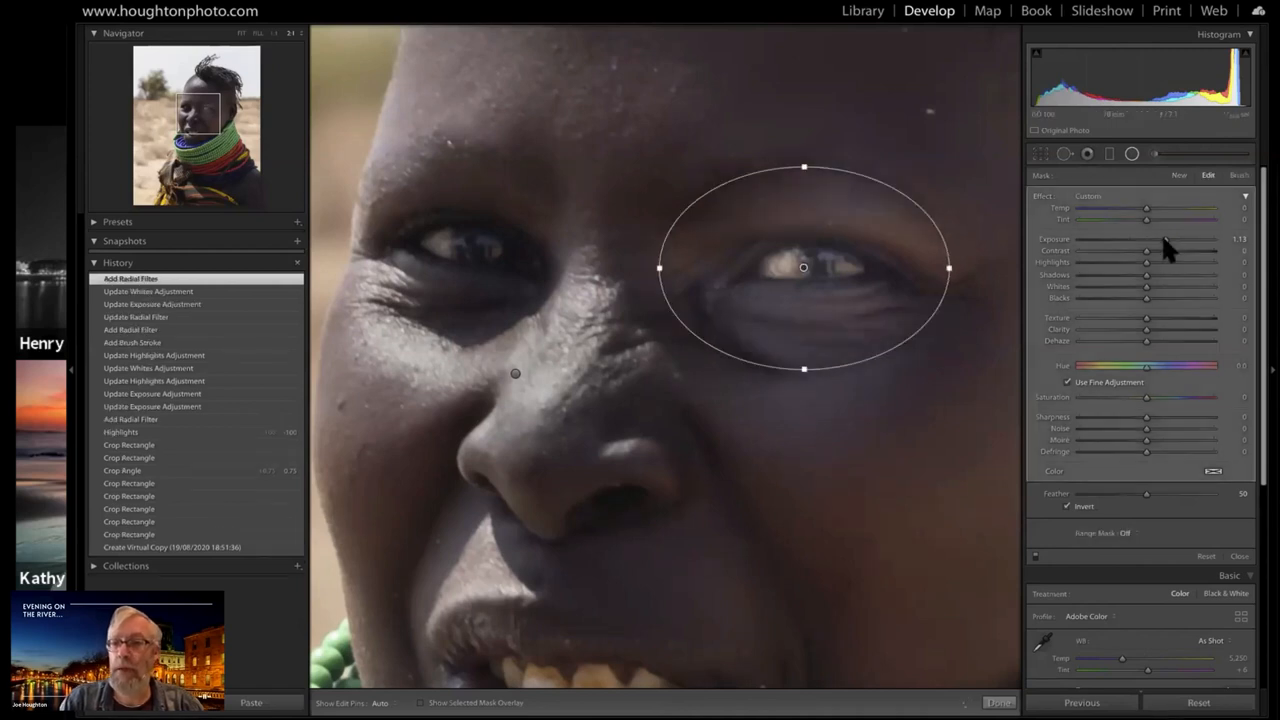
{"action": "left_click_drag", "start_coordinate": [1156, 244], "coordinate": [1138, 267]}
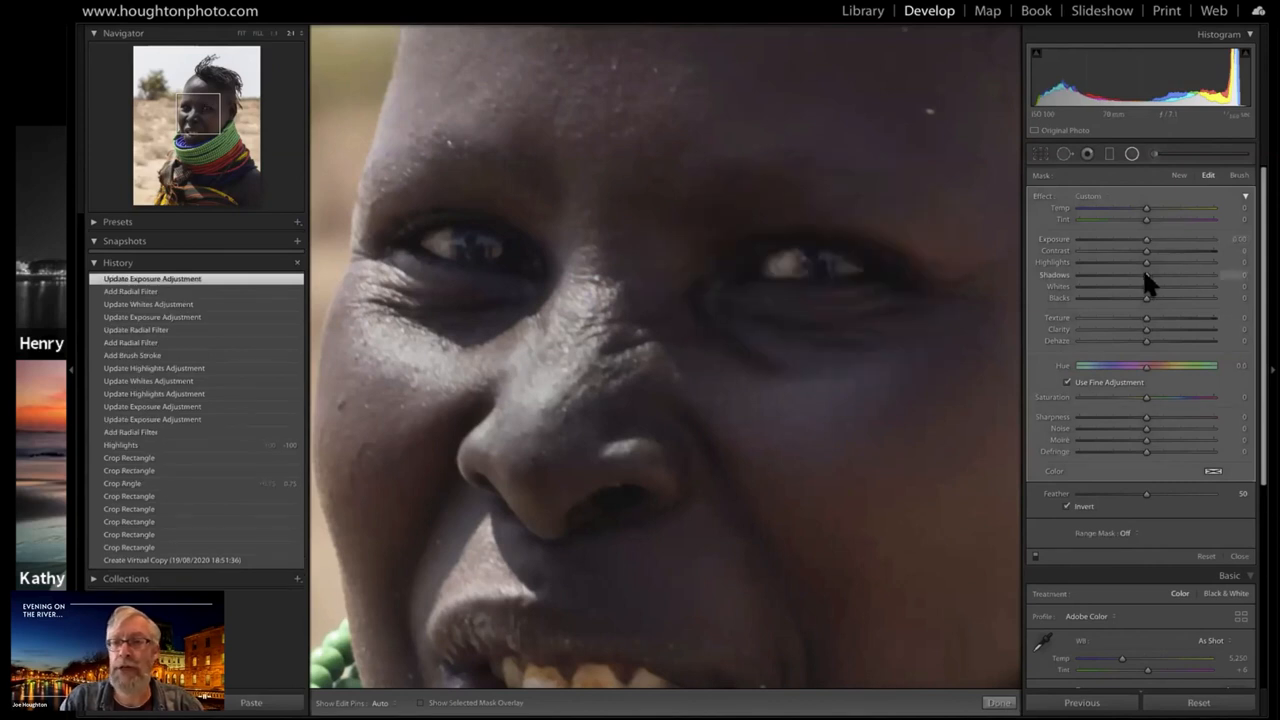
{"action": "left_click_drag", "start_coordinate": [1160, 274], "coordinate": [1171, 276]}
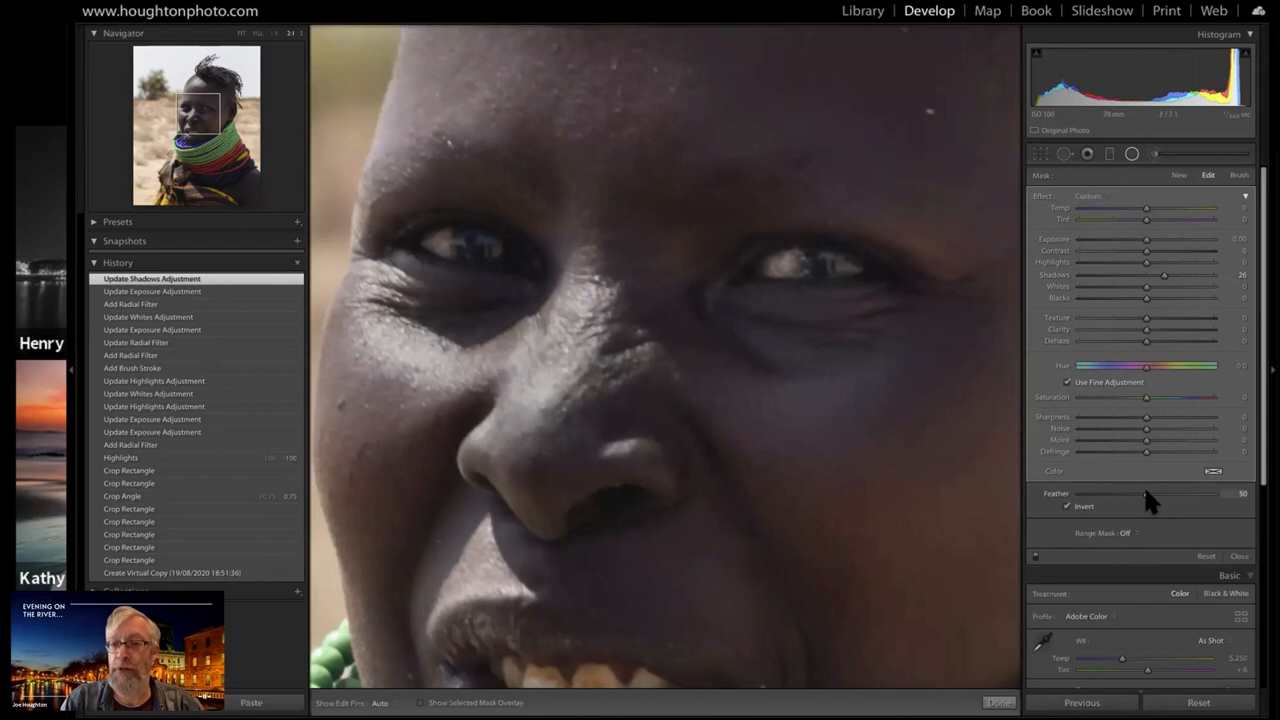
{"action": "left_click", "coordinate": [1204, 494]}
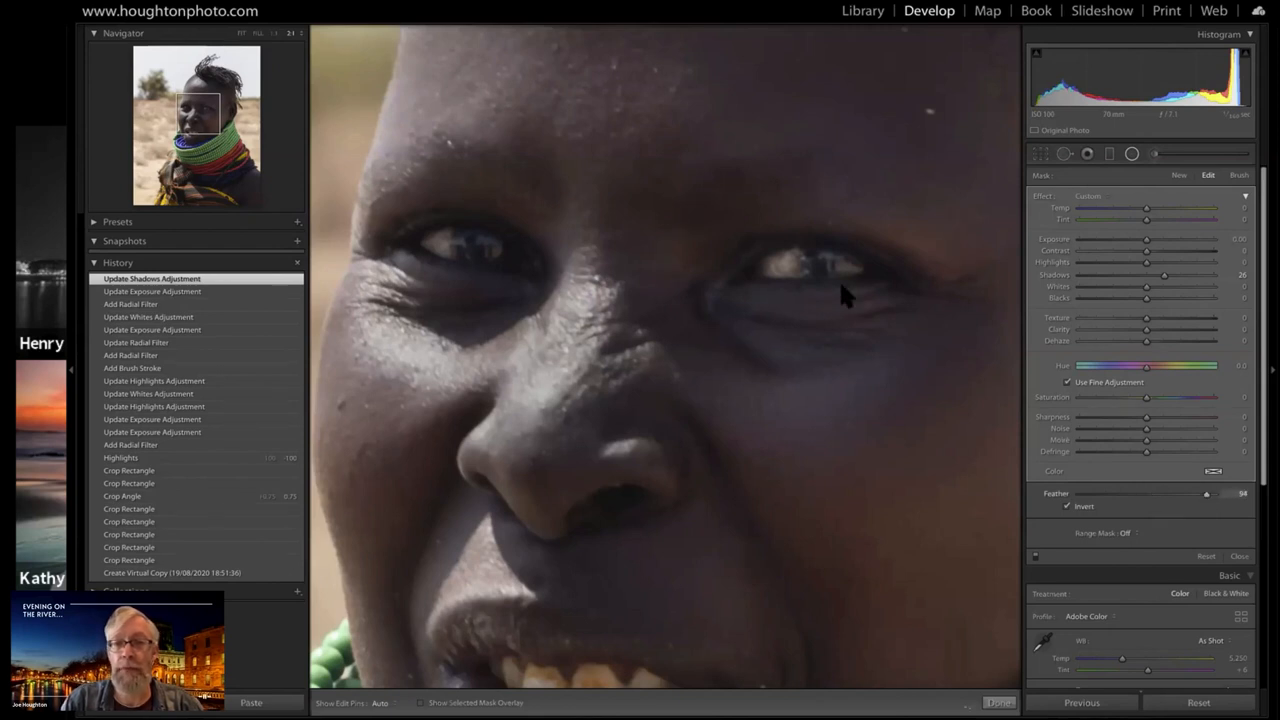
{"action": "scroll", "coordinate": [810, 281], "scroll_direction": "down", "scroll_amount": 3}
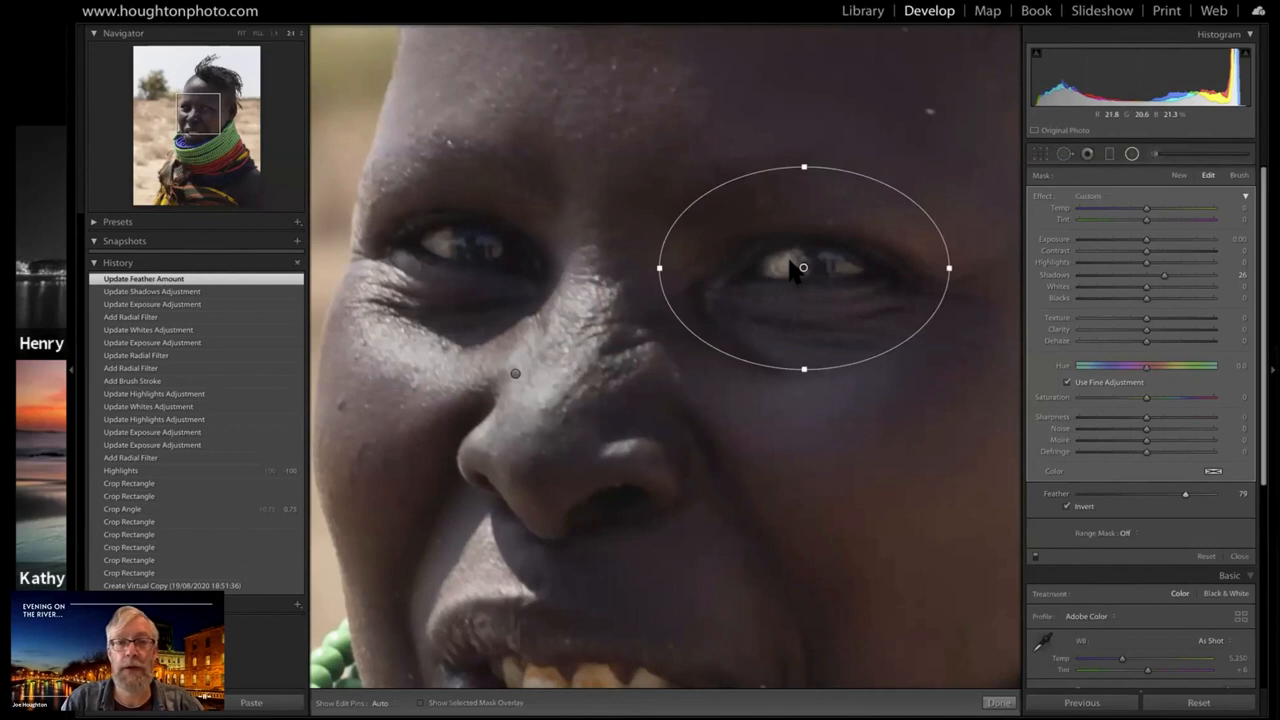
Duplicate the eye filter onto her other eye, then tilt, shrink and reposition the copy to fit that eye
{"action": "key", "text": "o"}
{"action": "left_click_drag", "start_coordinate": [592, 268], "coordinate": [452, 246]}
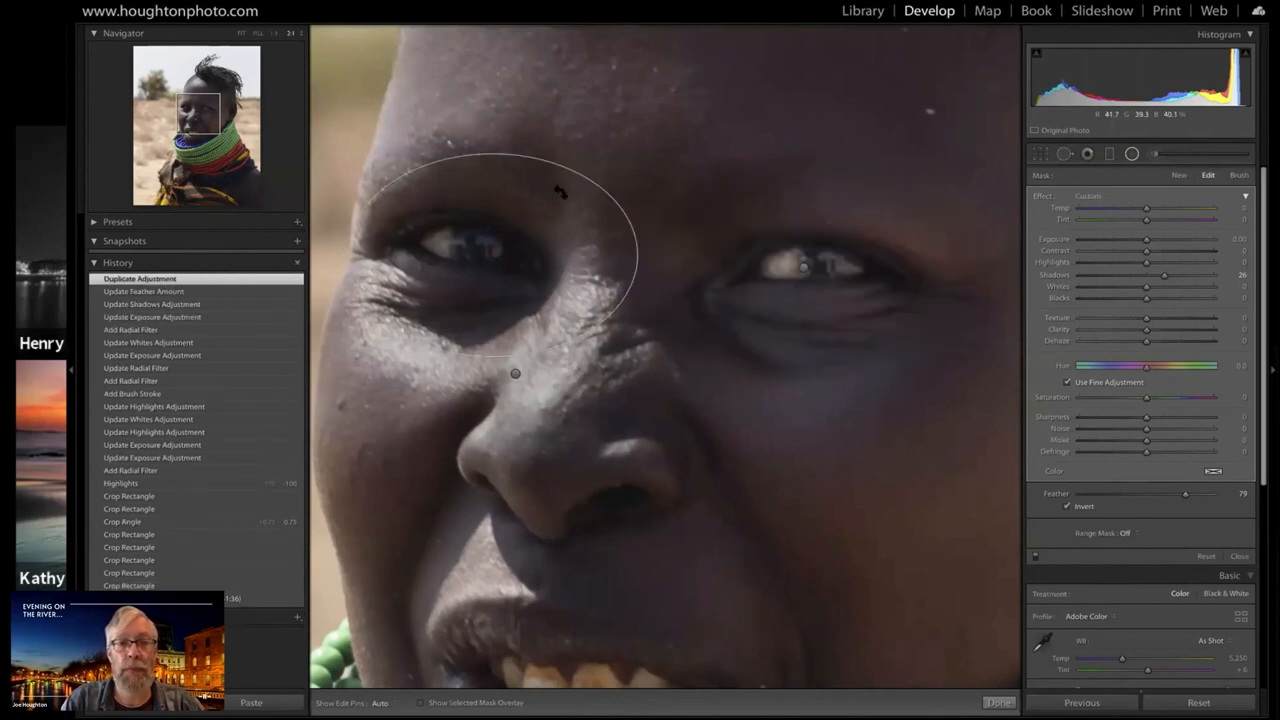
{"action": "left_click_drag", "start_coordinate": [560, 191], "coordinate": [560, 193]}
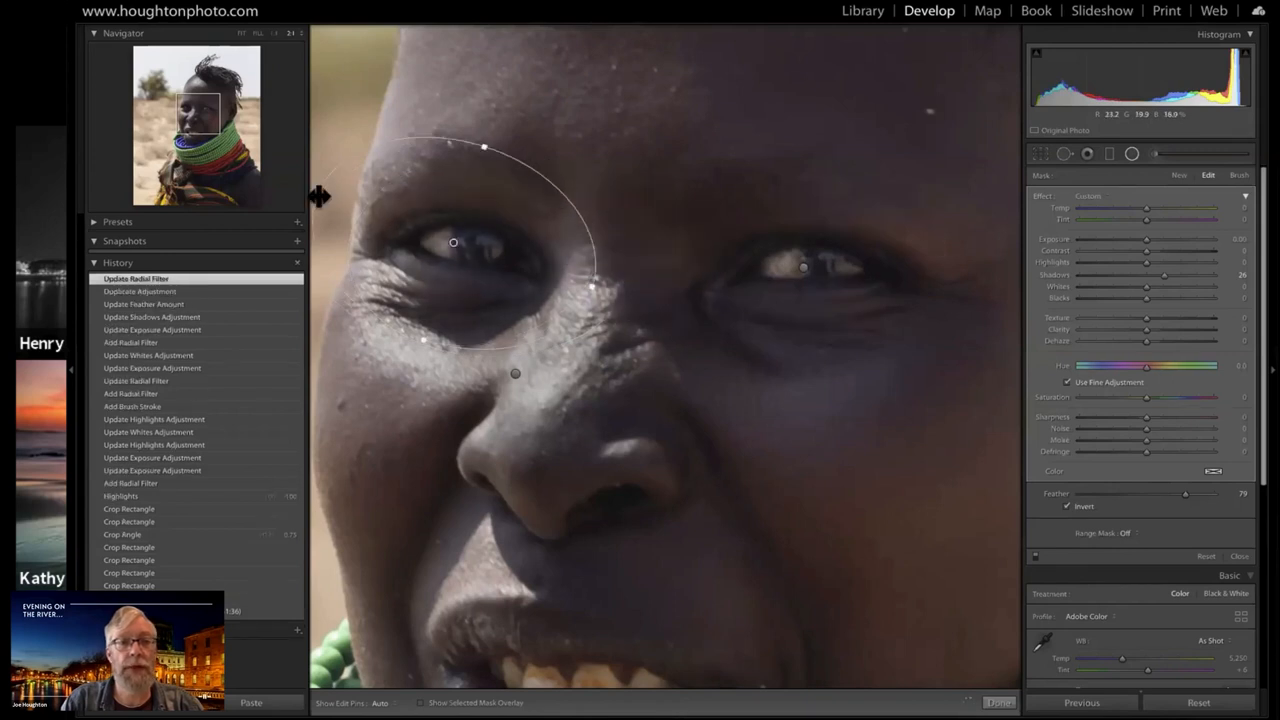
{"action": "left_click_drag", "start_coordinate": [319, 196], "coordinate": [362, 214]}
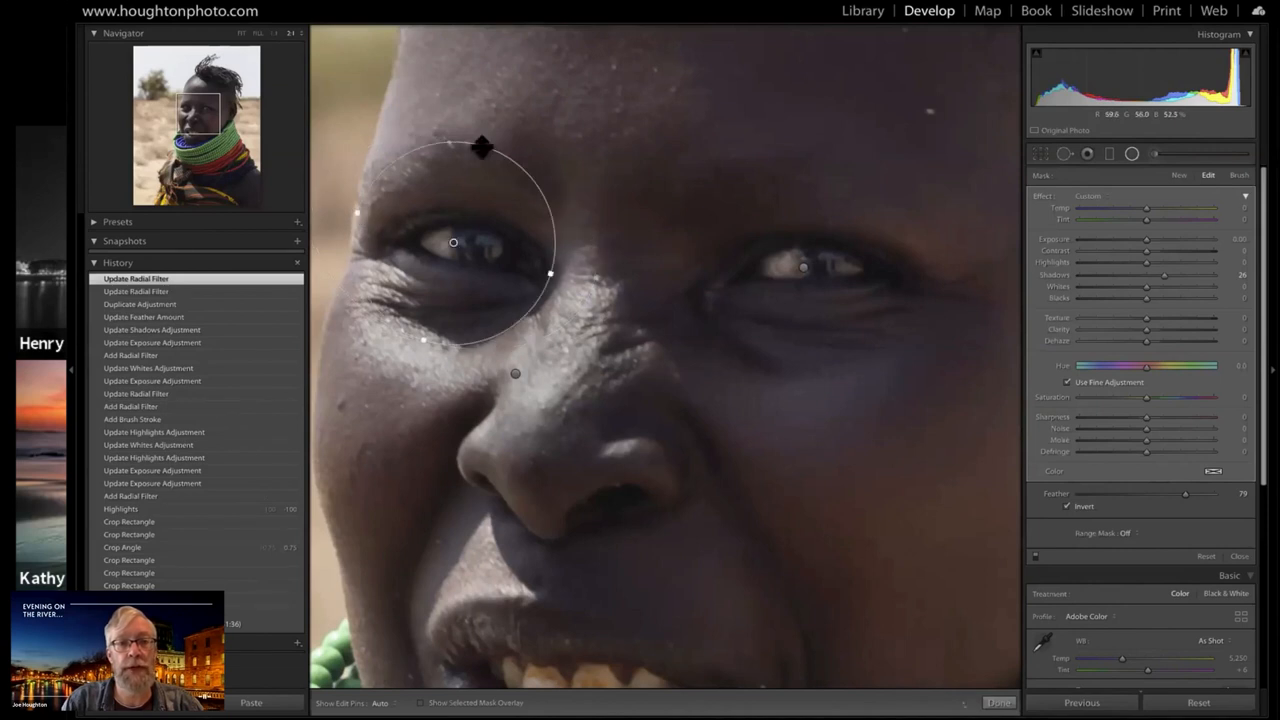
{"action": "left_click", "coordinate": [463, 183]}
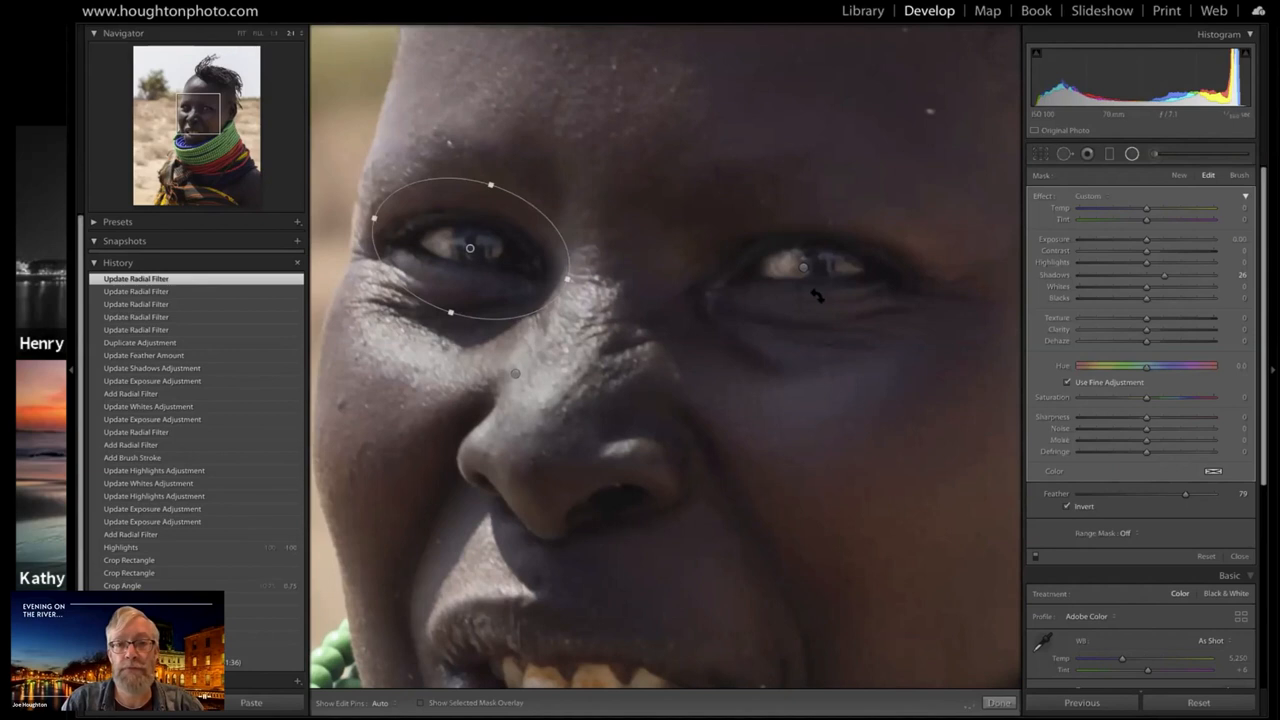
Compare the whole portrait before and after the eye filters using the history states, ending on the latest one
{"action": "key", "text": "z"}
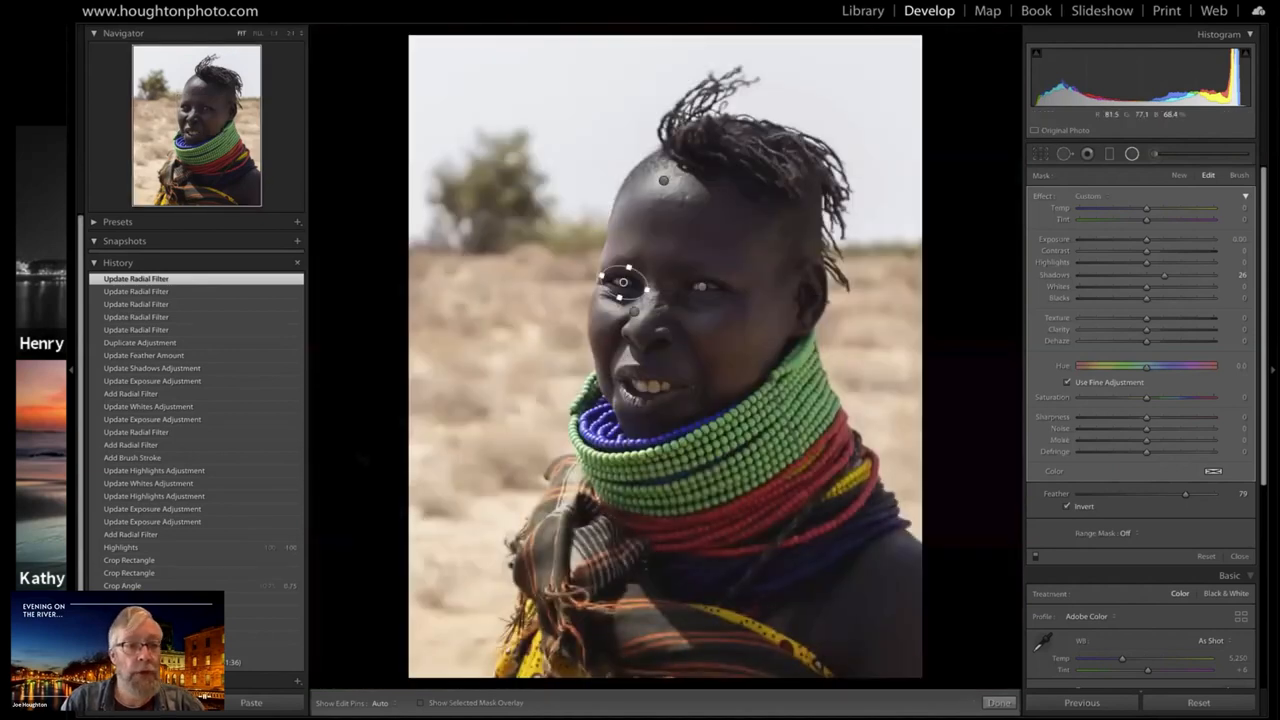
{"action": "left_click", "coordinate": [140, 408]}
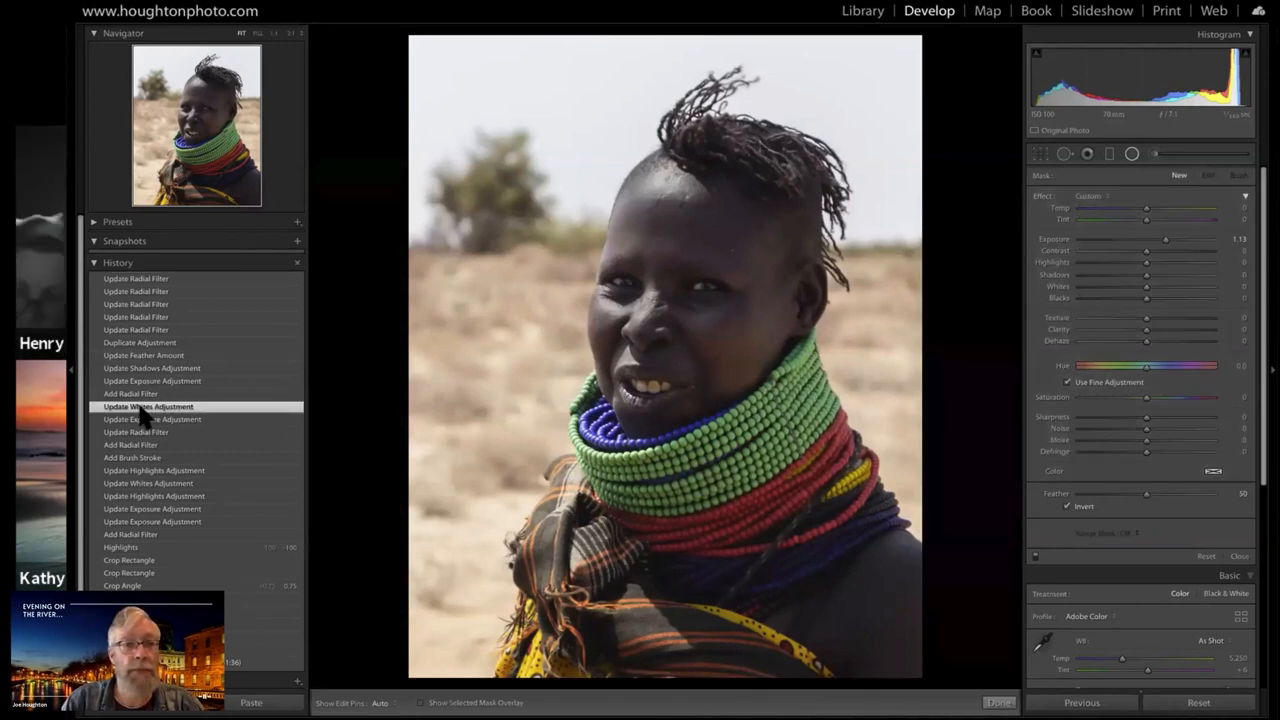
{"action": "left_click", "coordinate": [140, 279]}
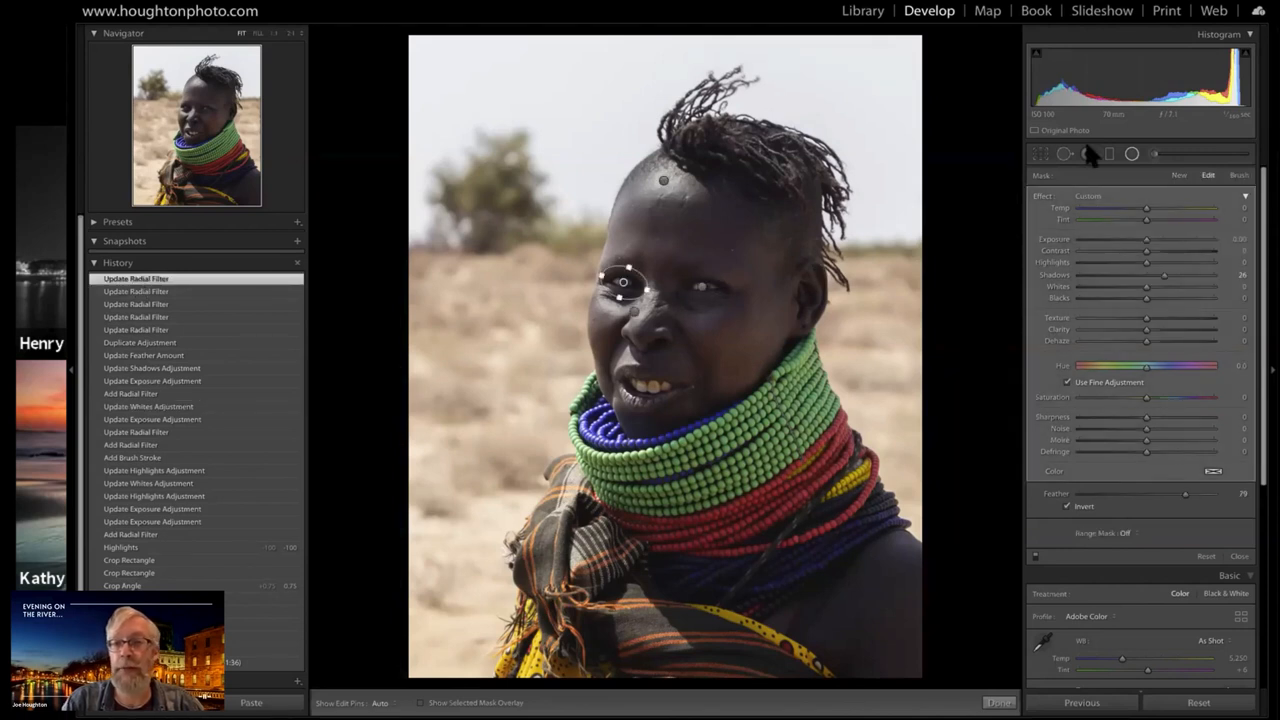
Finish the radial filter editing and convert the portrait to black and white
{"action": "left_click", "coordinate": [1131, 150]}
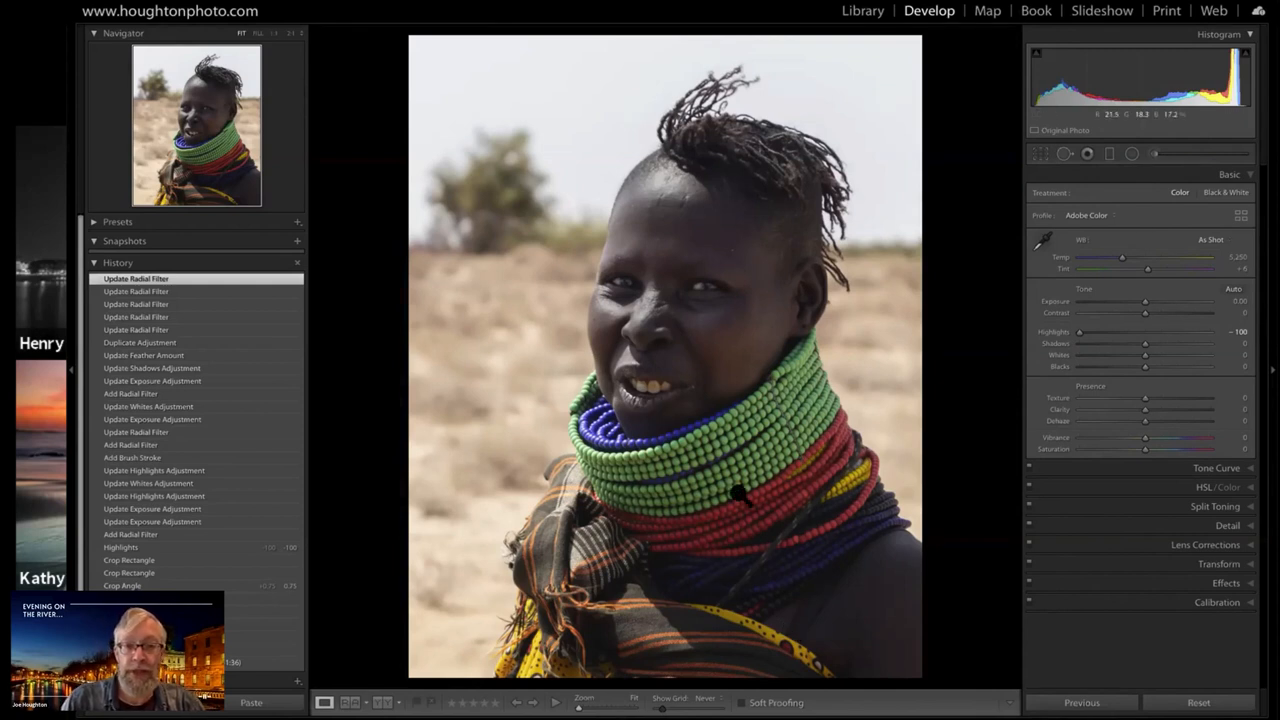
{"action": "left_click", "coordinate": [1236, 196]}
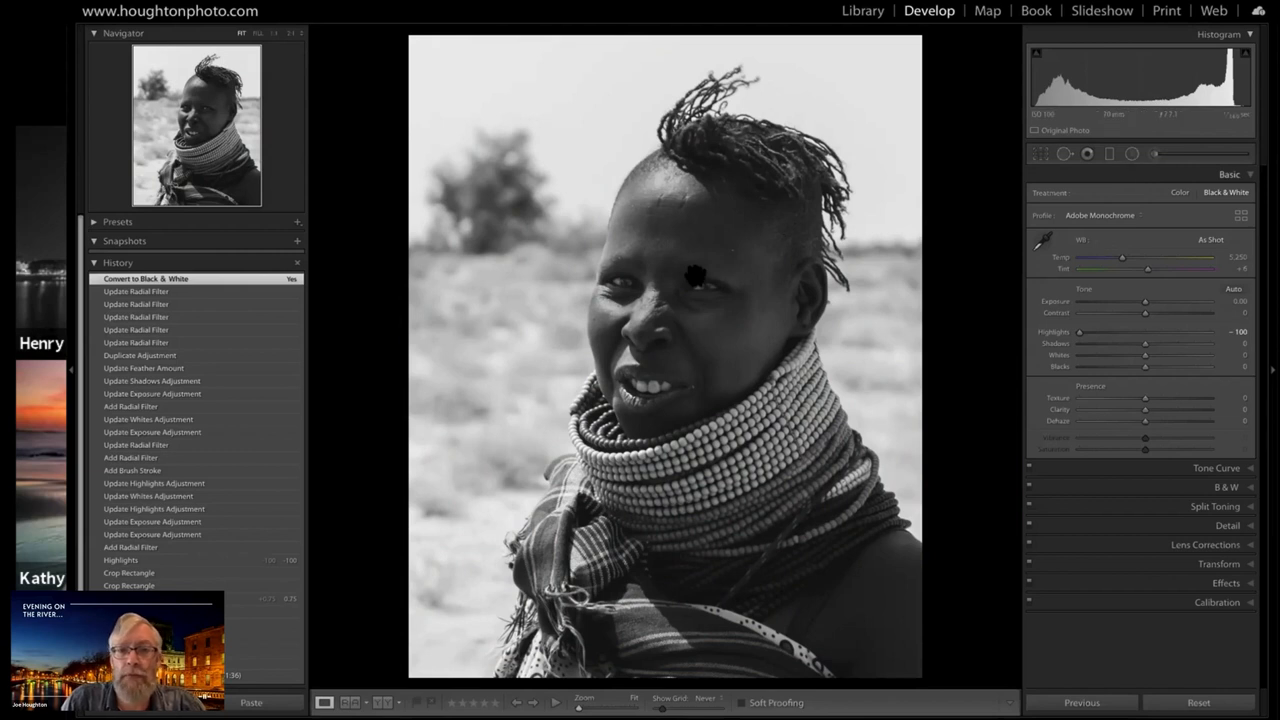
Draw a large inverted radial filter over the woman's face, then tilt and reposition it to fit her head
{"action": "key", "text": "shift+m"}
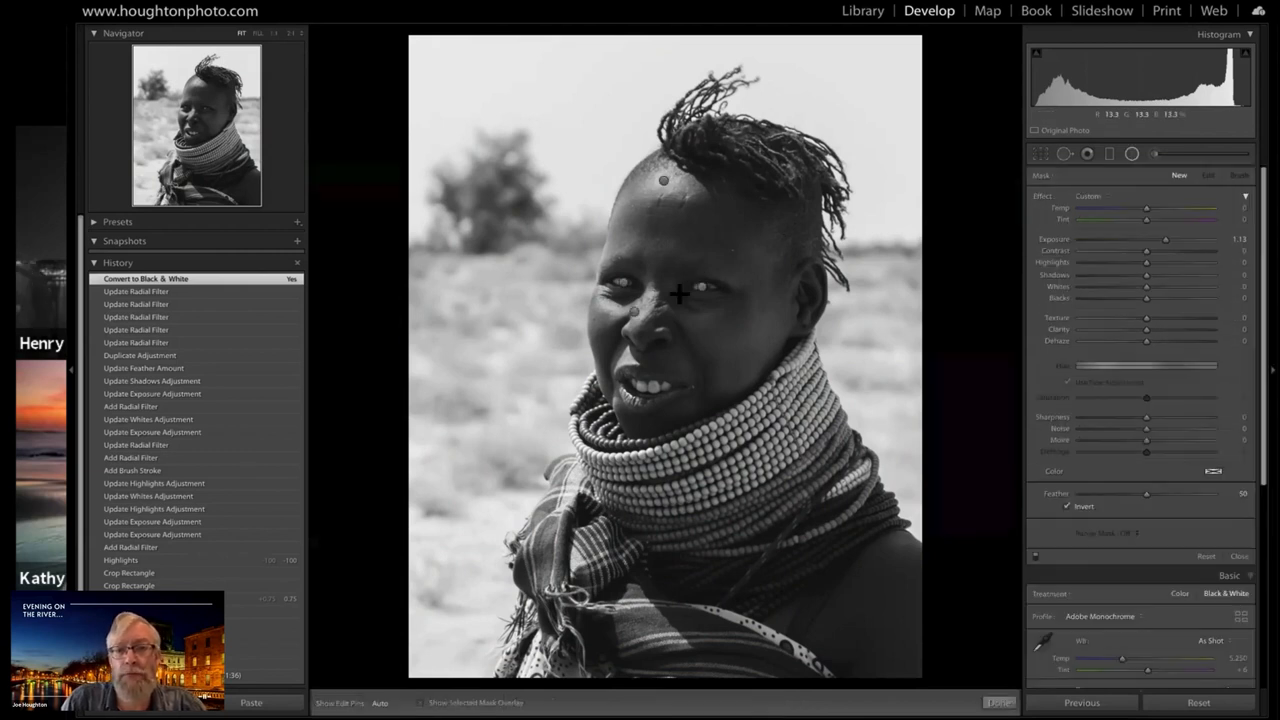
{"action": "left_click_drag", "start_coordinate": [774, 448], "coordinate": [797, 490]}
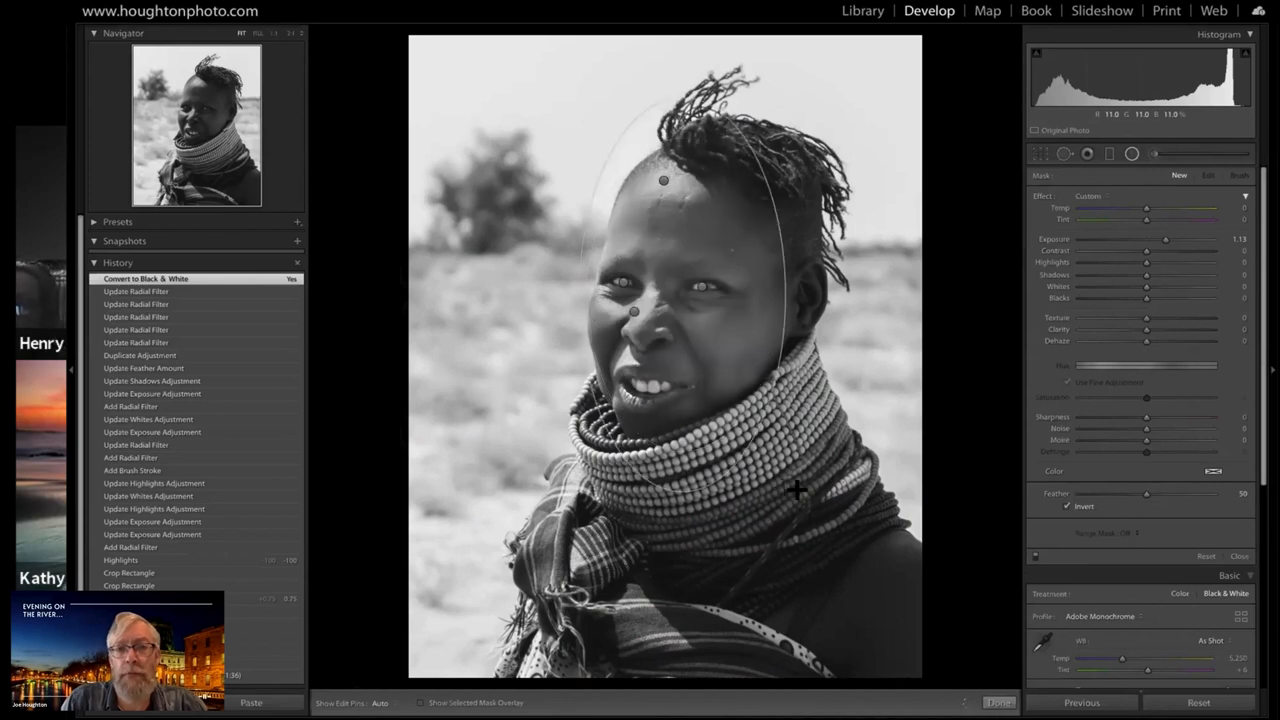
{"action": "left_click_drag", "start_coordinate": [763, 148], "coordinate": [764, 150]}
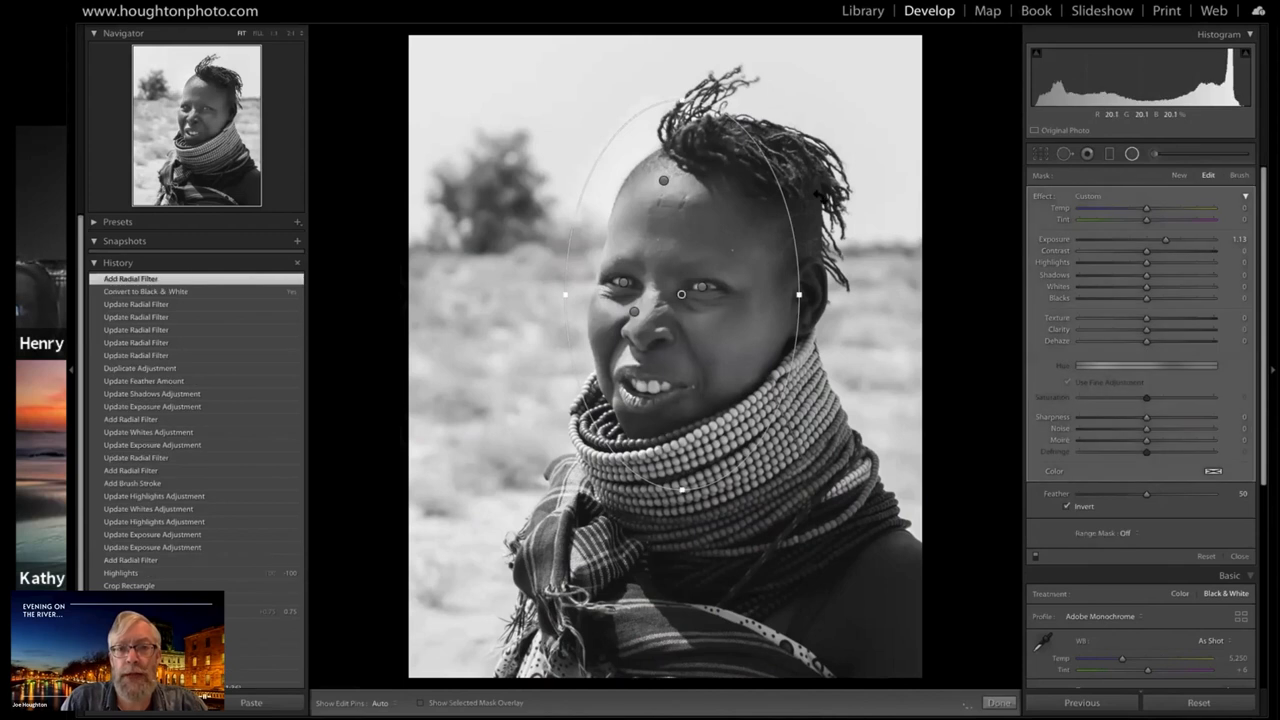
{"action": "left_click_drag", "start_coordinate": [820, 196], "coordinate": [848, 268]}
{"action": "left_click_drag", "start_coordinate": [680, 292], "coordinate": [709, 266]}
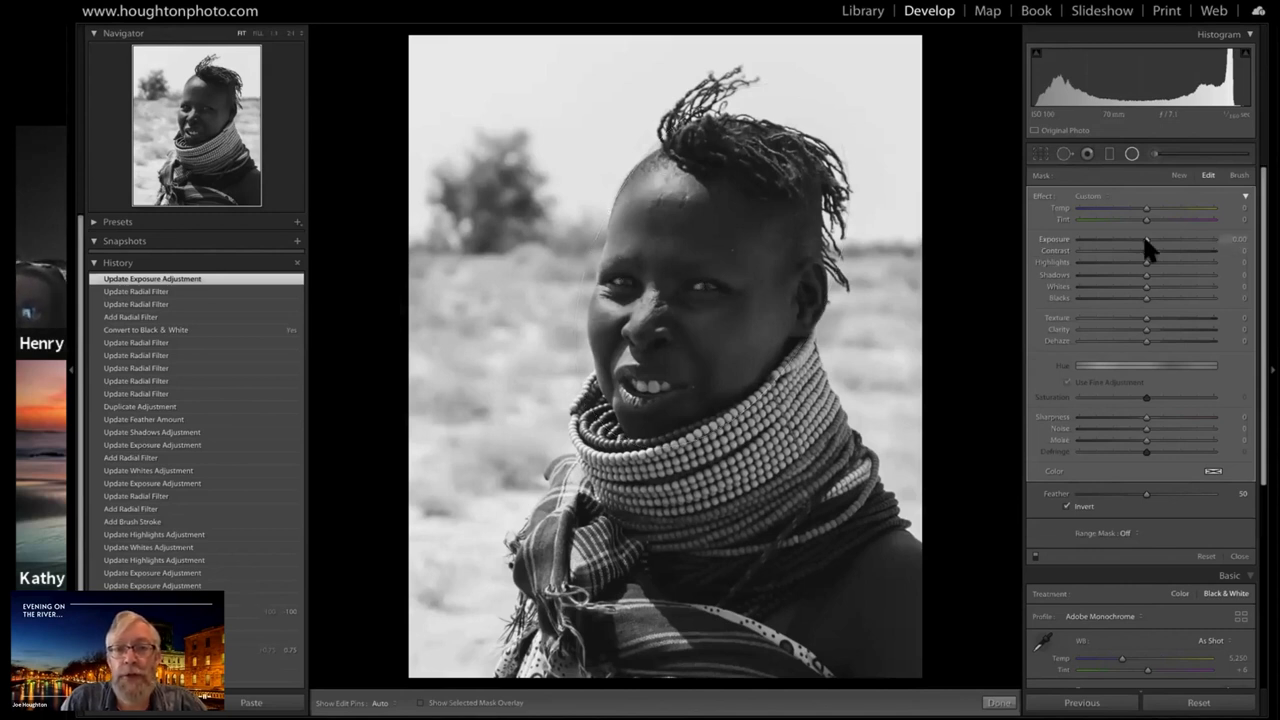
Set the face filter's Exposure to about 0.55, Texture to 61 and Highlights to -88, and close the filter
{"action": "left_click_drag", "start_coordinate": [1145, 240], "coordinate": [1157, 241]}
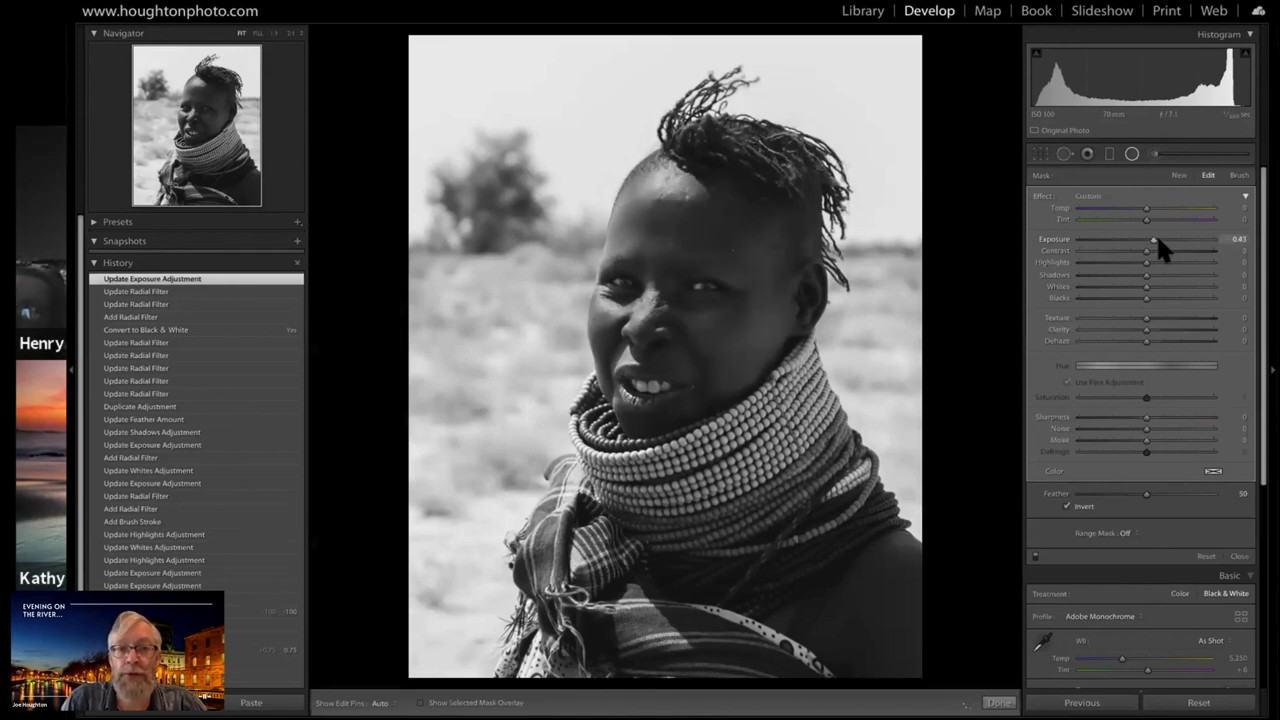
{"action": "left_click", "coordinate": [1158, 240]}
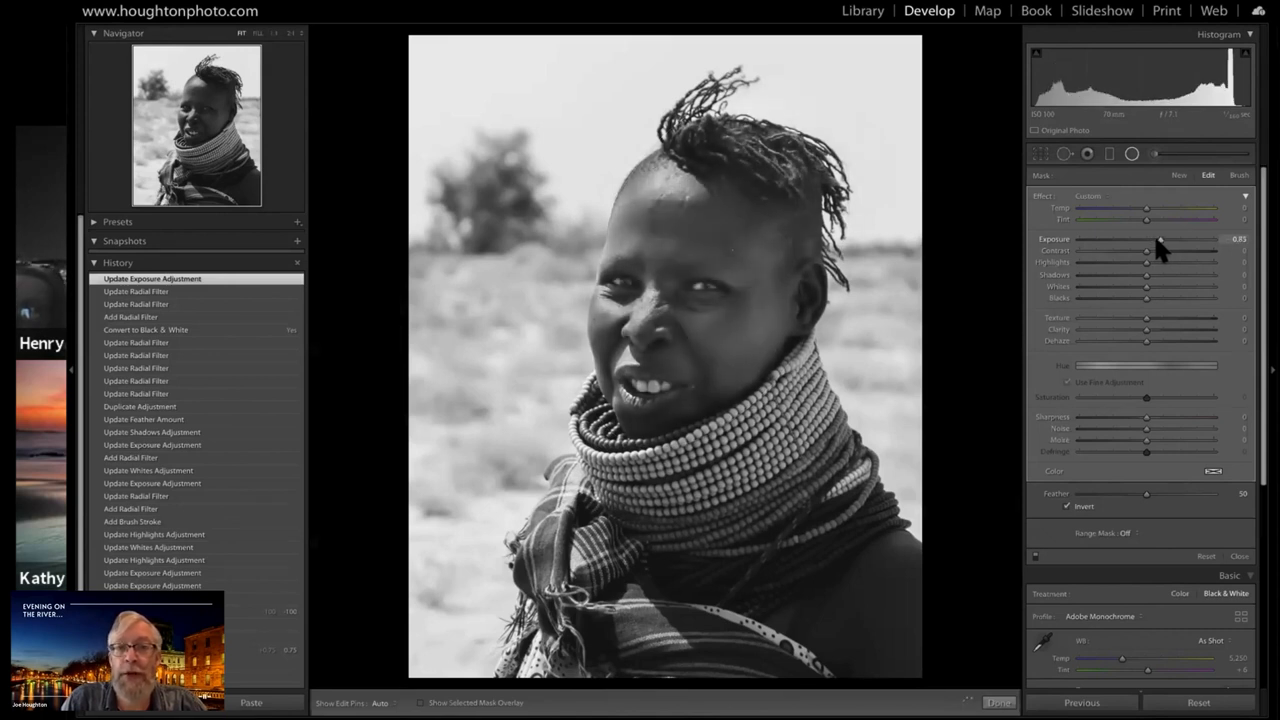
{"action": "left_click_drag", "start_coordinate": [1160, 240], "coordinate": [1157, 240]}
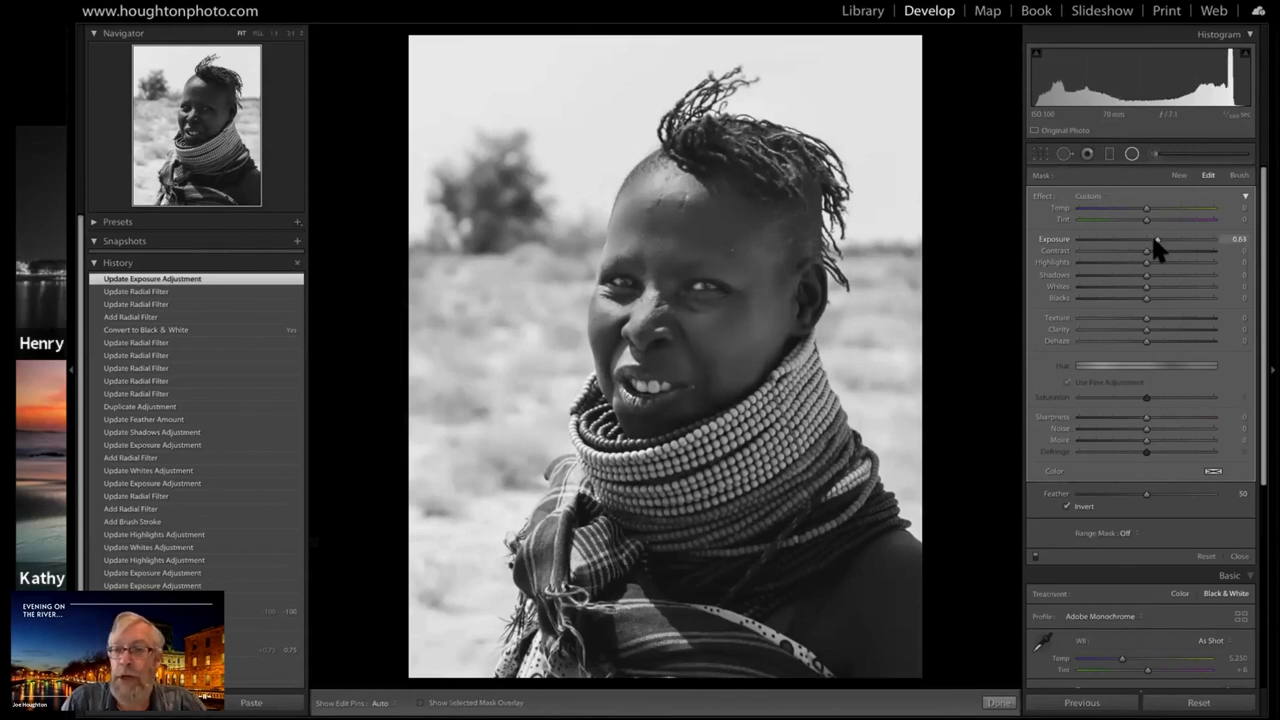
{"action": "key", "text": "minus"}
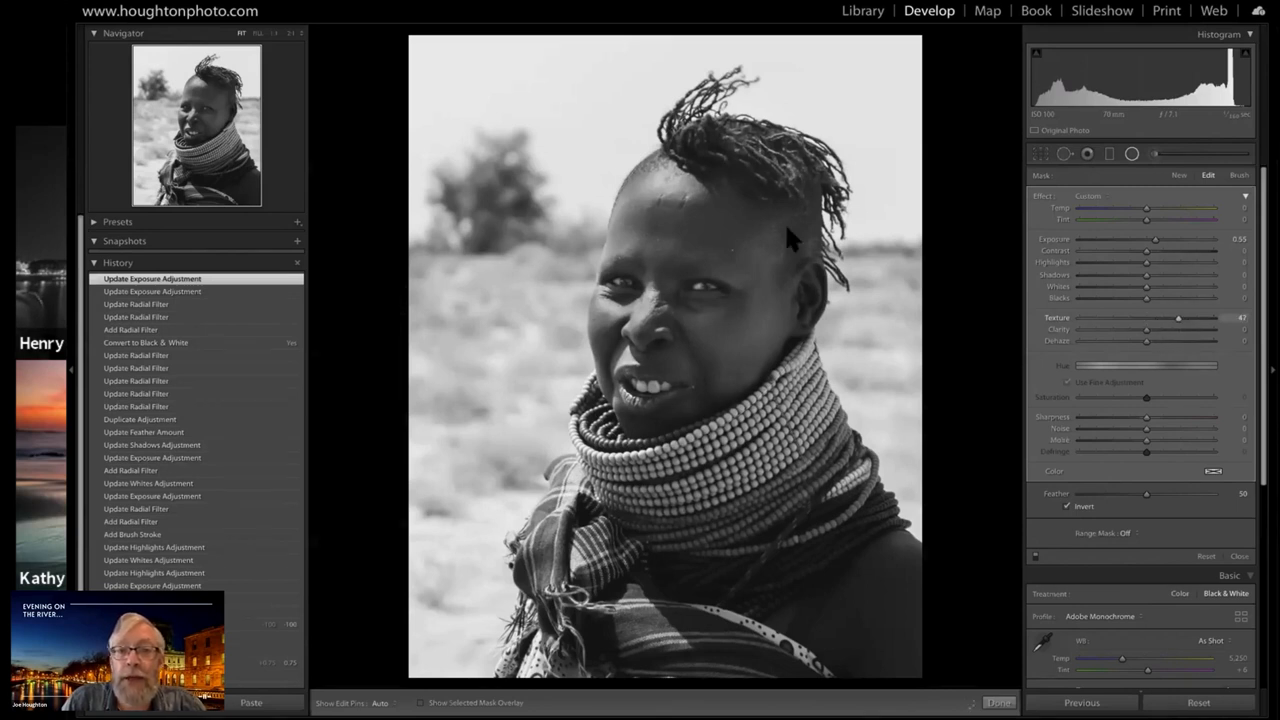
{"action": "left_click_drag", "start_coordinate": [1178, 318], "coordinate": [1187, 318]}
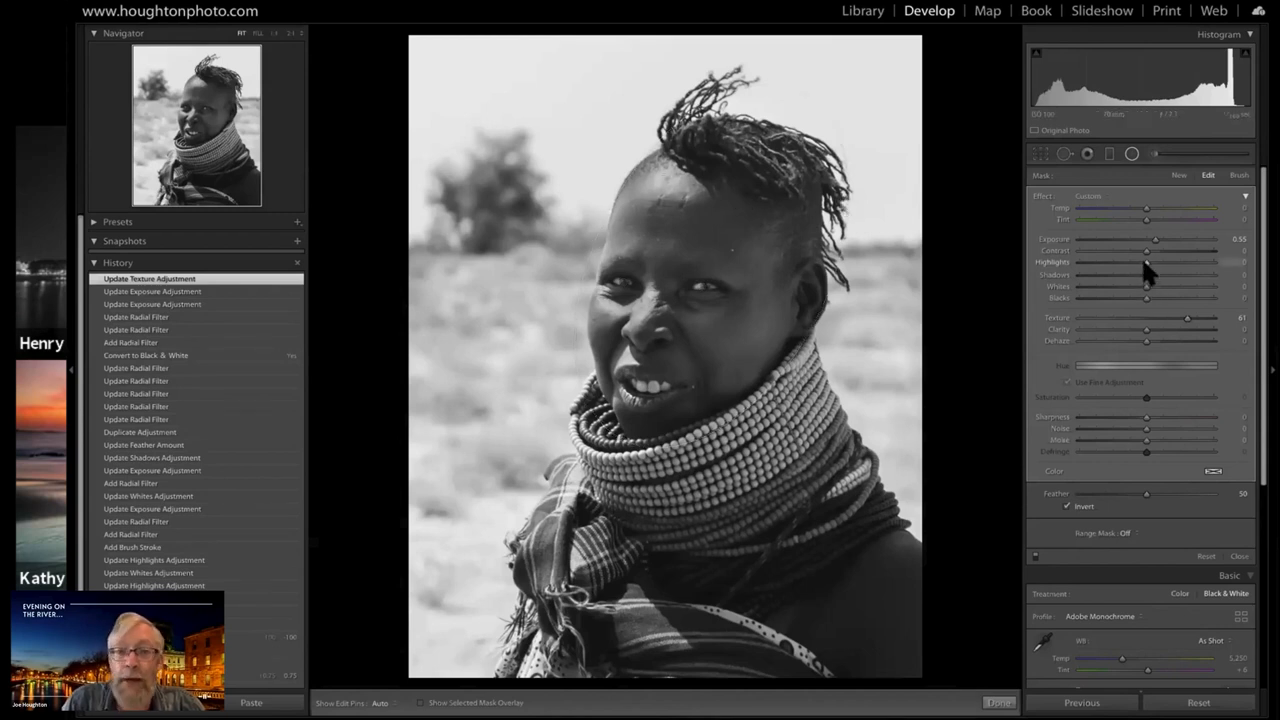
{"action": "left_click", "coordinate": [1091, 262]}
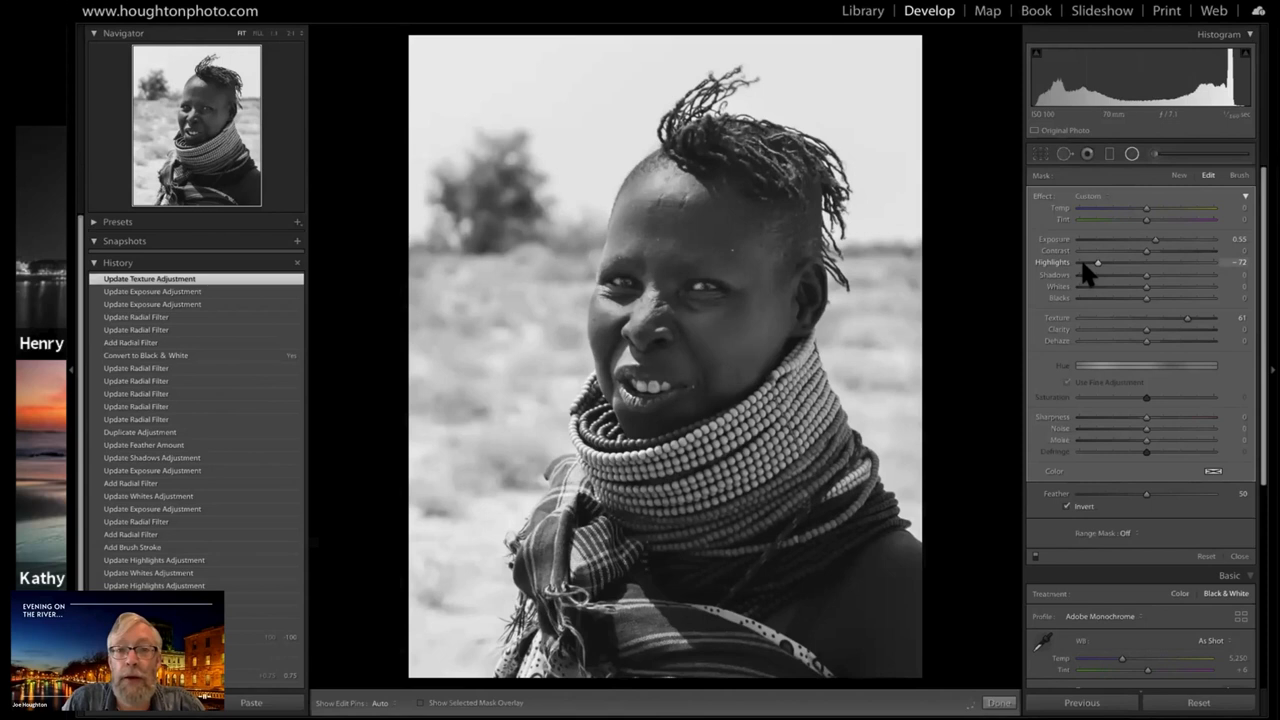
{"action": "left_click", "coordinate": [1085, 263]}
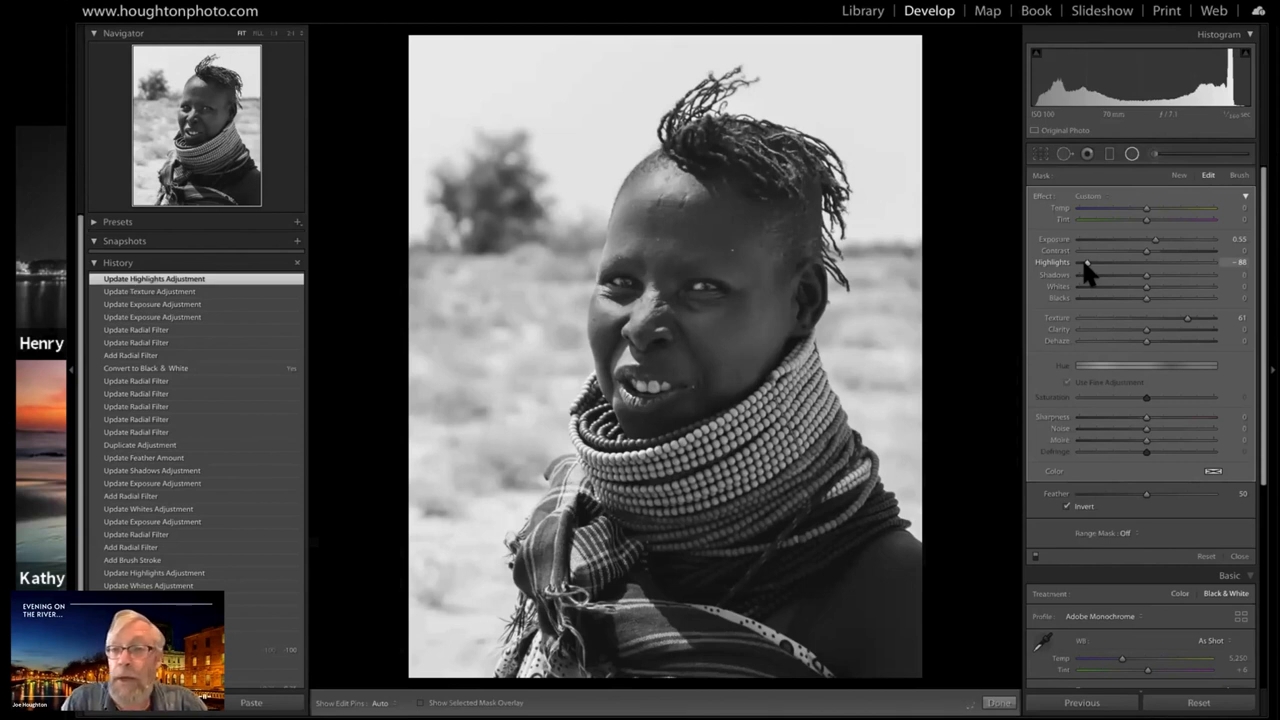
{"action": "key", "text": "period"}
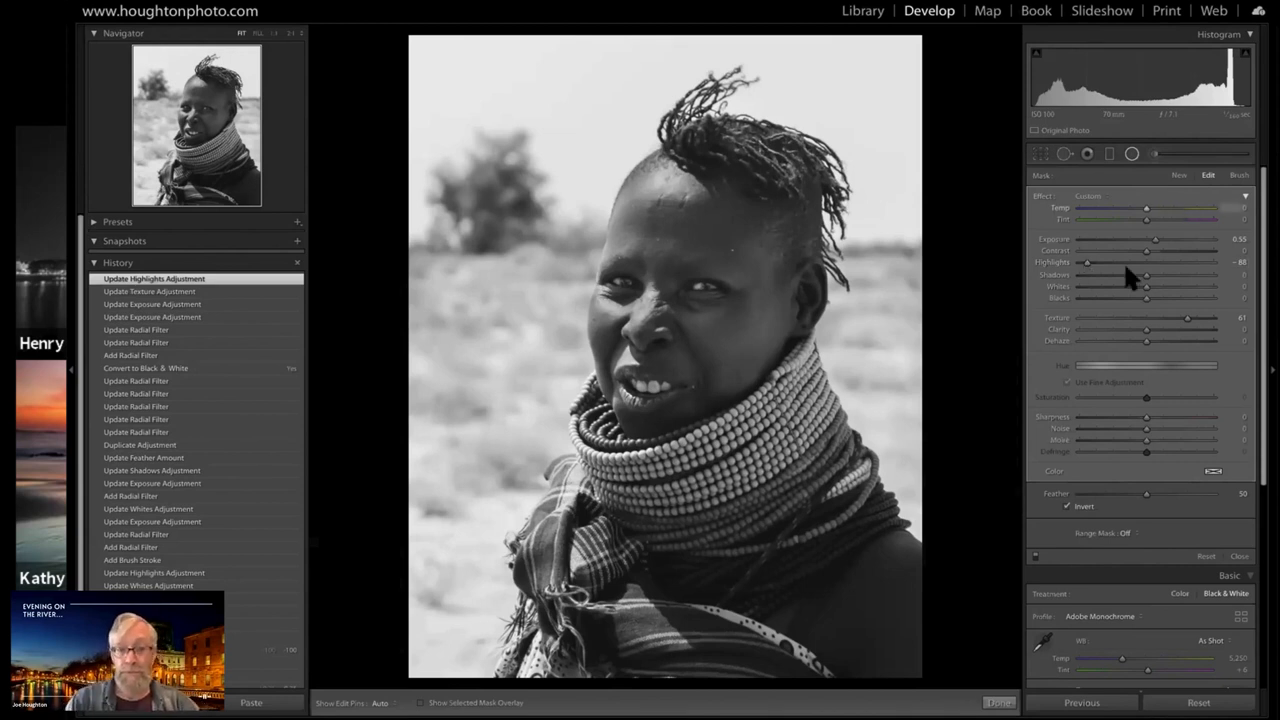
{"action": "left_click", "coordinate": [1133, 156]}
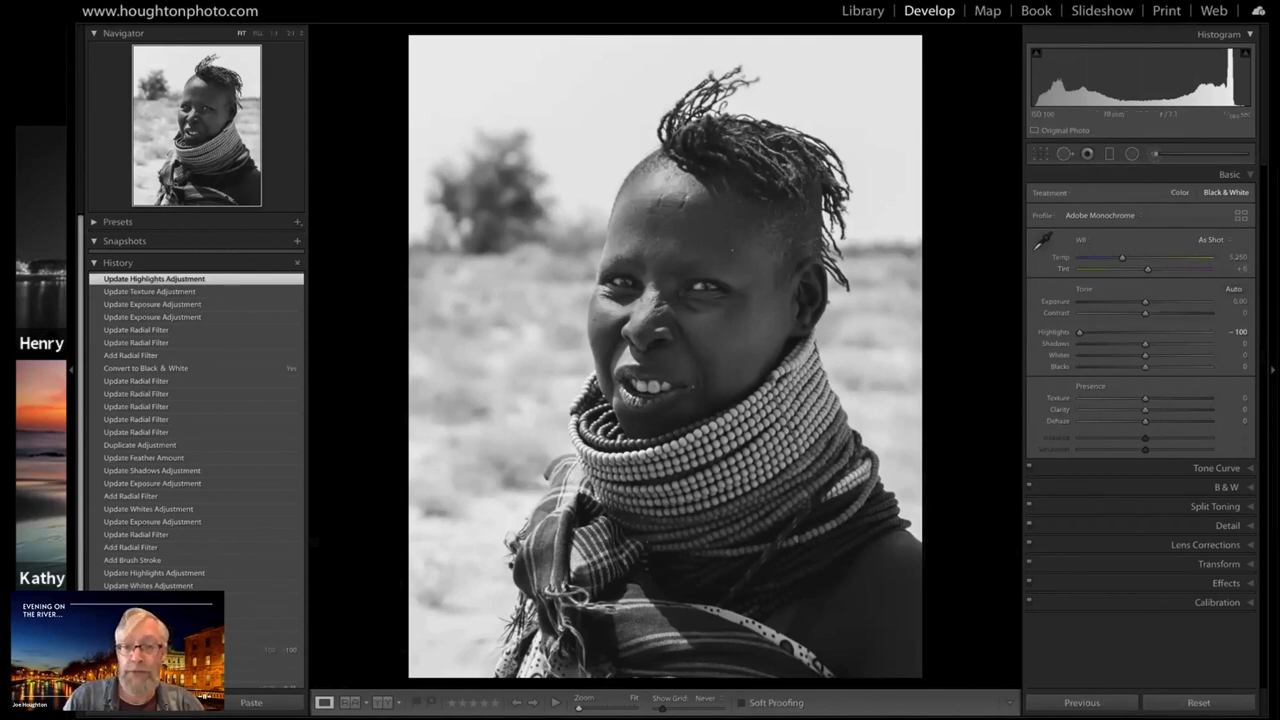
Paint over the beaded necklaces with an adjustment brush set to Exposure 0 and Clarity 100, reducing the brush size to 8 for the edges
{"action": "key", "text": "k"}
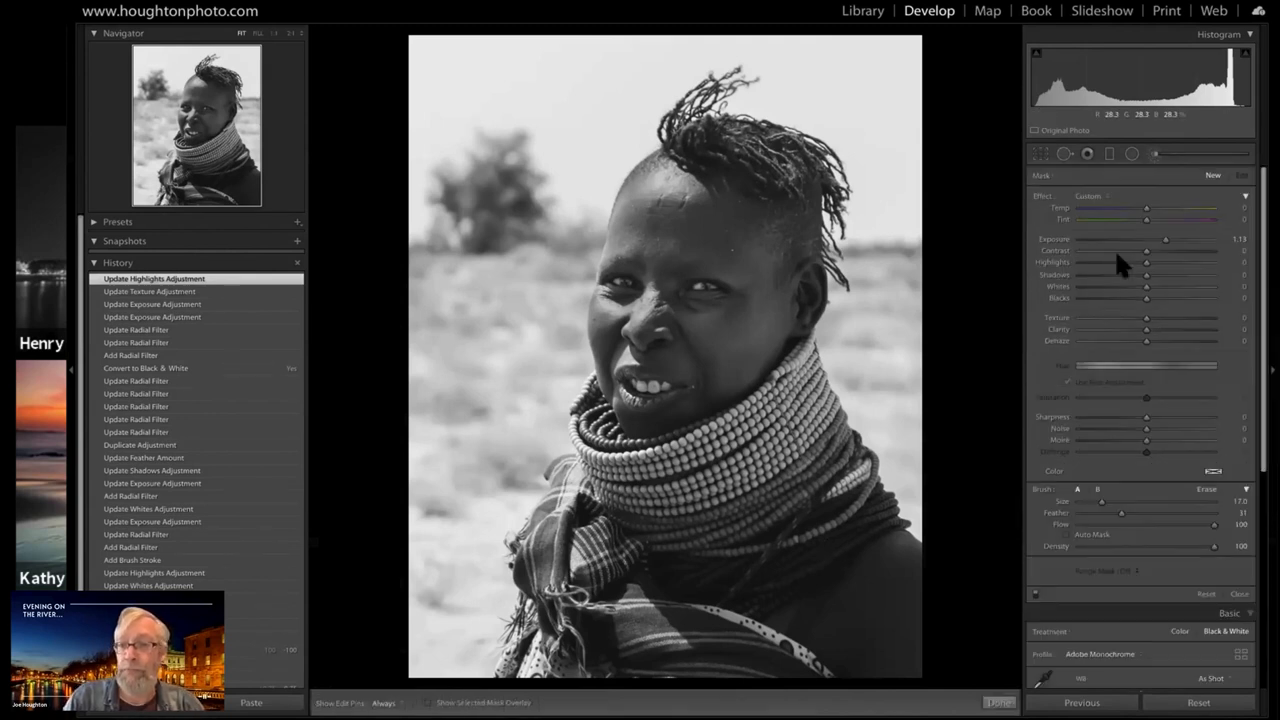
{"action": "double_click", "coordinate": [1164, 241]}
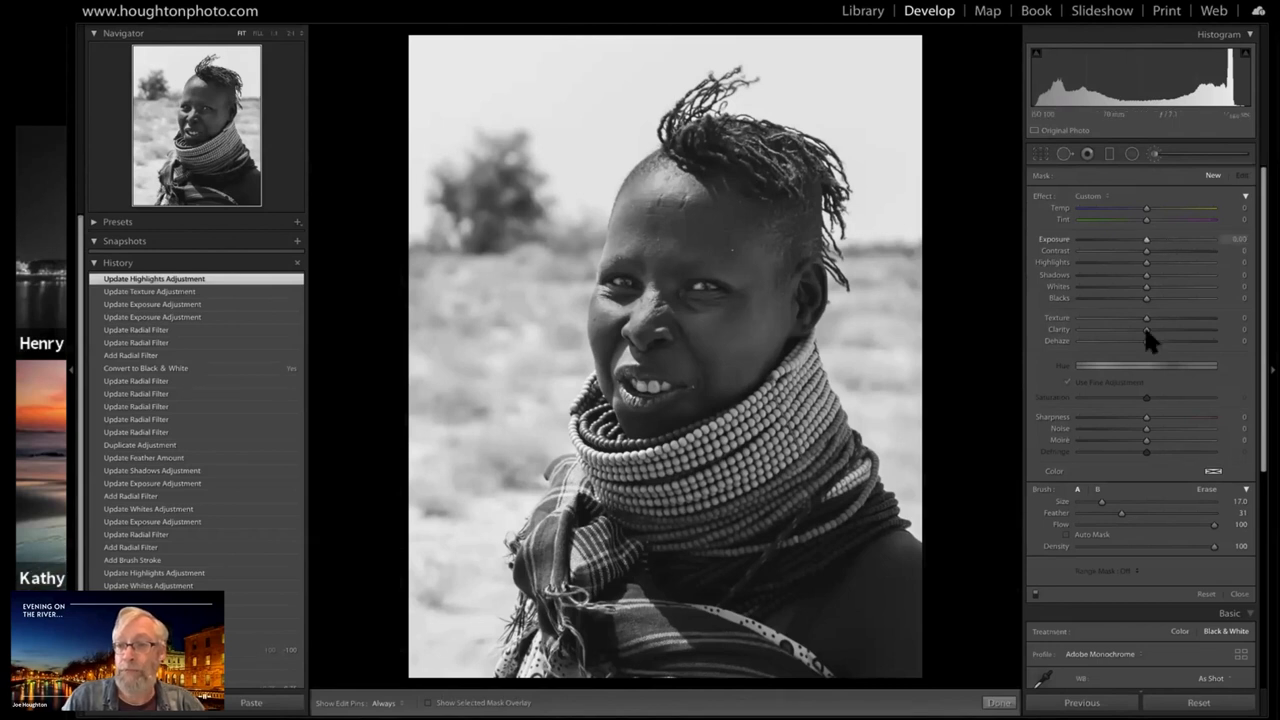
{"action": "left_click", "coordinate": [1200, 329]}
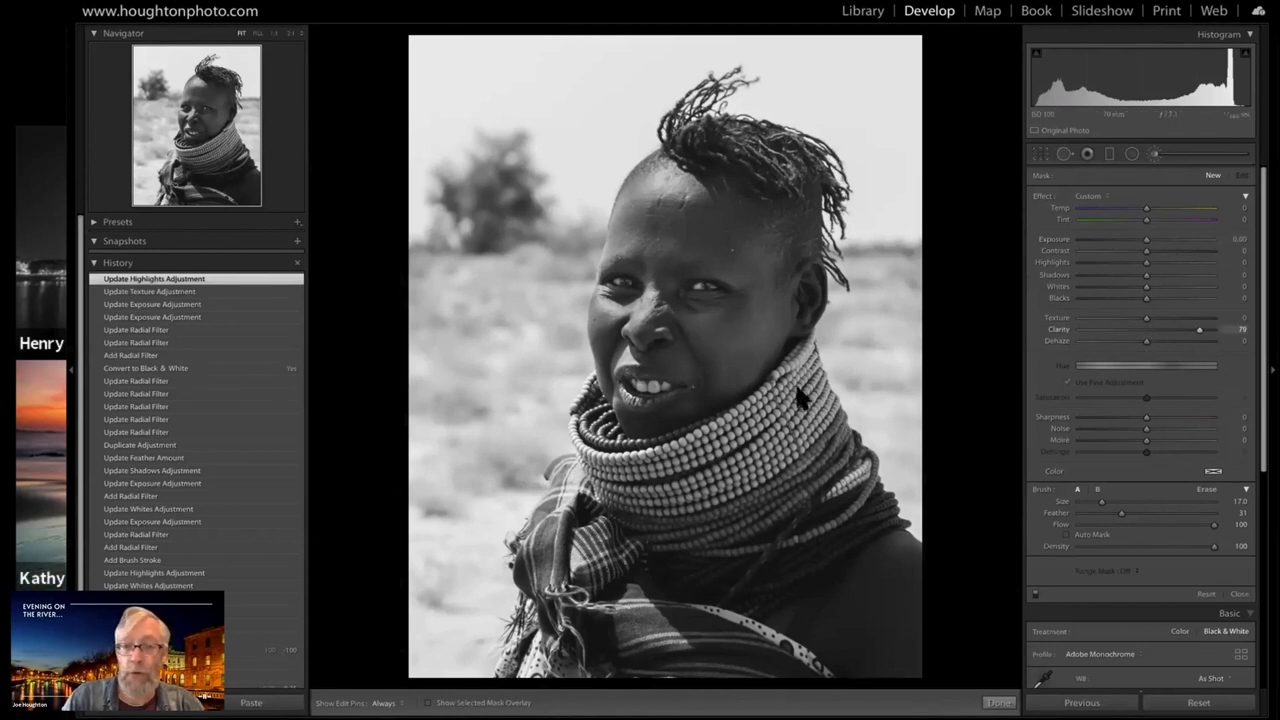
{"action": "left_click_drag", "start_coordinate": [1200, 330], "coordinate": [1214, 330]}
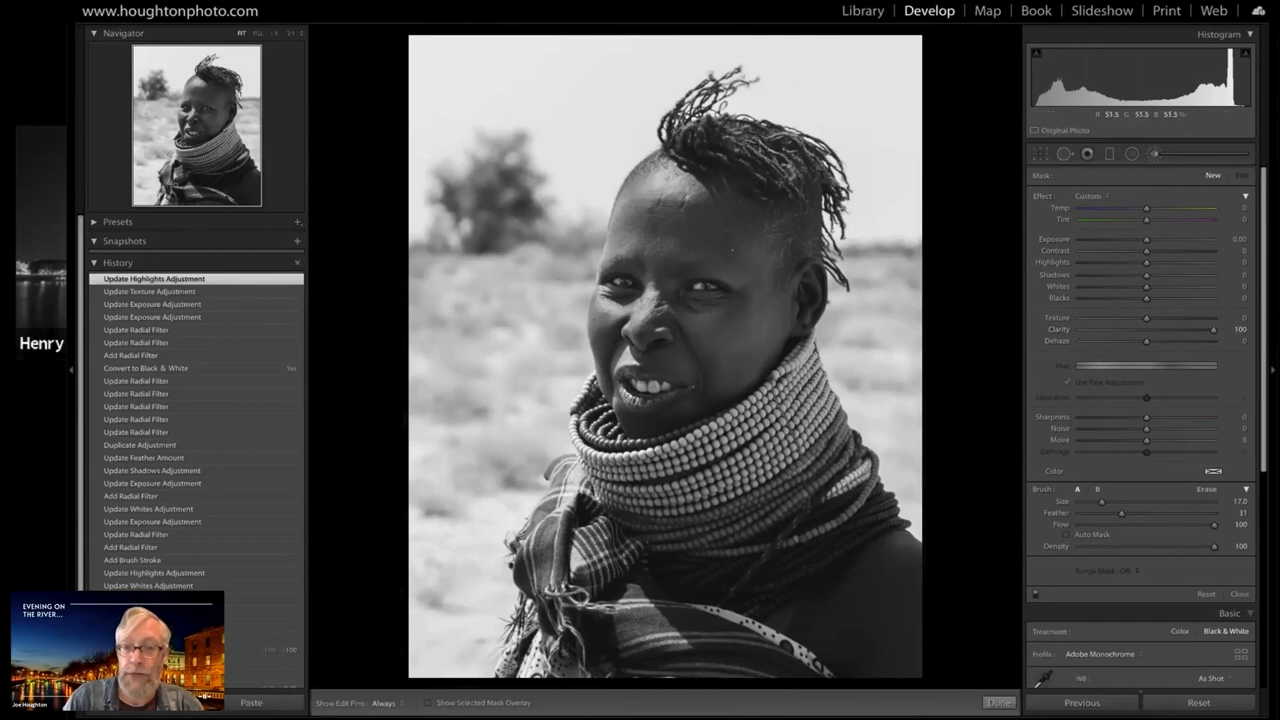
{"action": "mouse_move", "coordinate": [800, 390]}
{"action": "left_mouse_down"}
{"action": "mouse_move", "coordinate": [806, 430]}
{"action": "mouse_move", "coordinate": [847, 479]}
{"action": "left_mouse_up"}
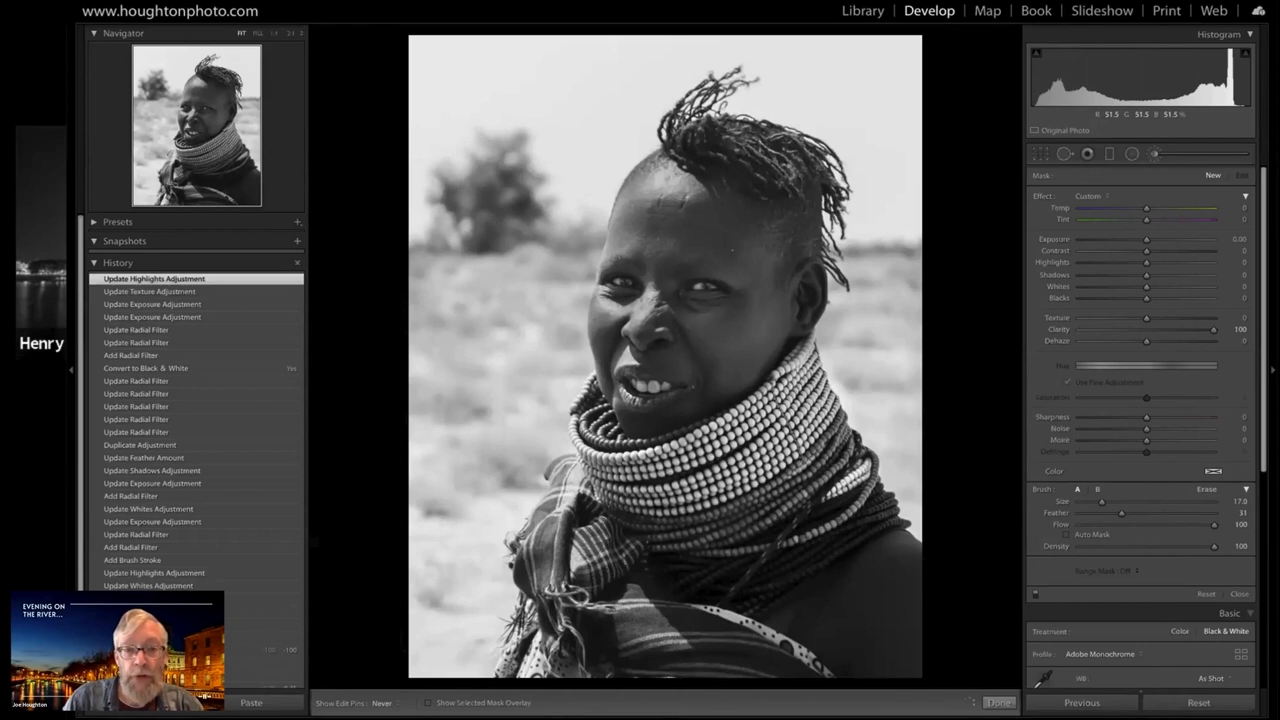
{"action": "key", "text": "h"}
{"action": "left_click_drag", "start_coordinate": [620, 470], "coordinate": [800, 400]}
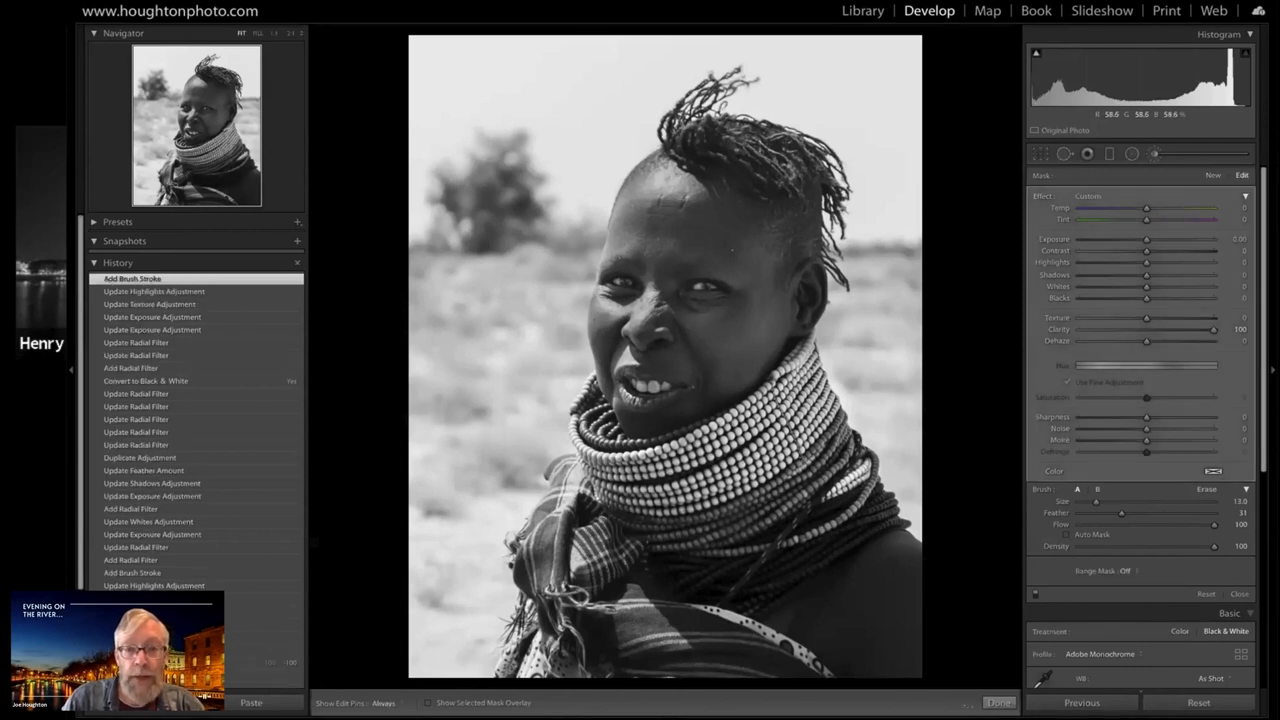
{"action": "scroll", "coordinate": [589, 440], "scroll_direction": "down", "scroll_amount": 5}
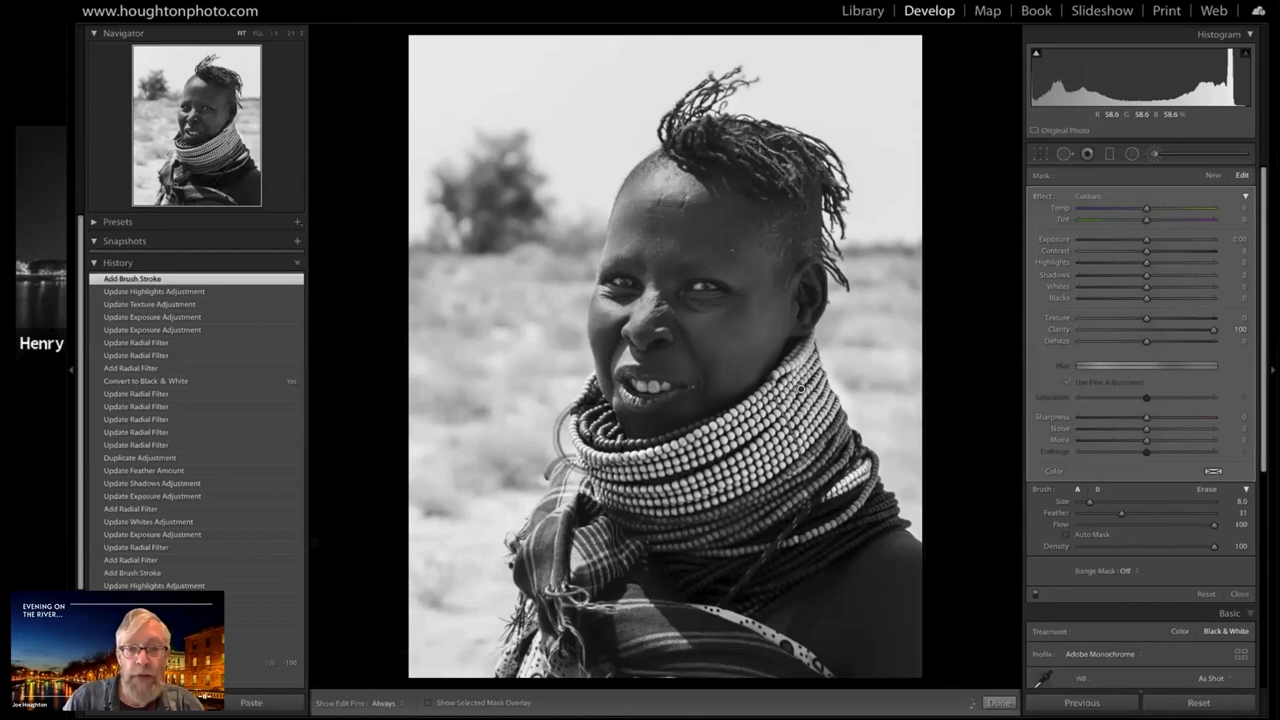
{"action": "key", "text": "h"}
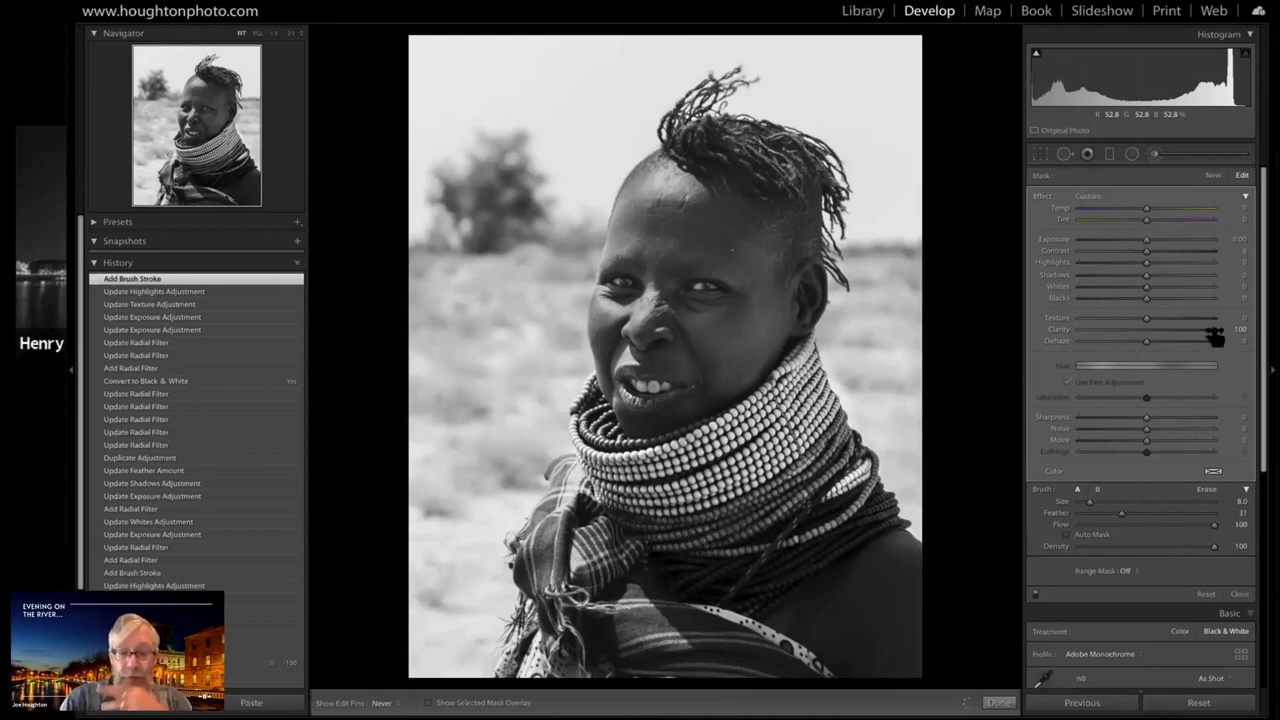
{"action": "key", "text": "h"}
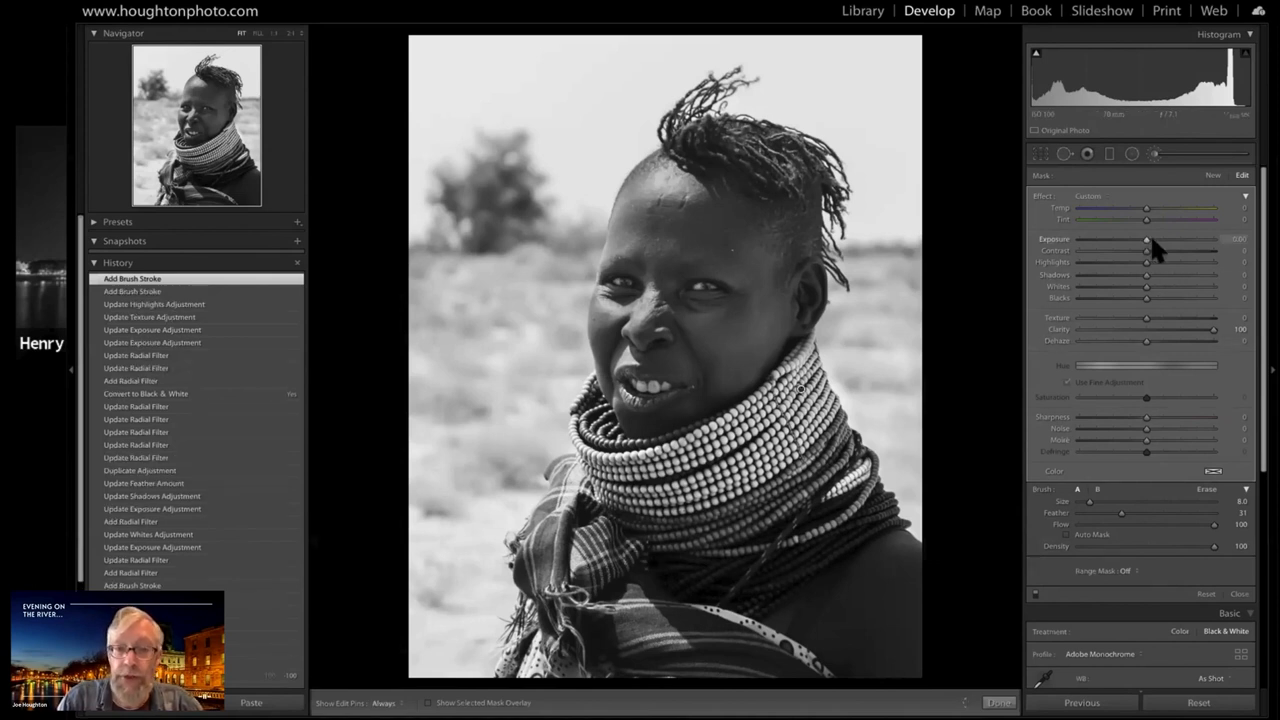
Set the necklace brush adjustment's Exposure to 0.66 and Sharpness to 38, and close the brush
{"action": "left_click", "coordinate": [1152, 240]}
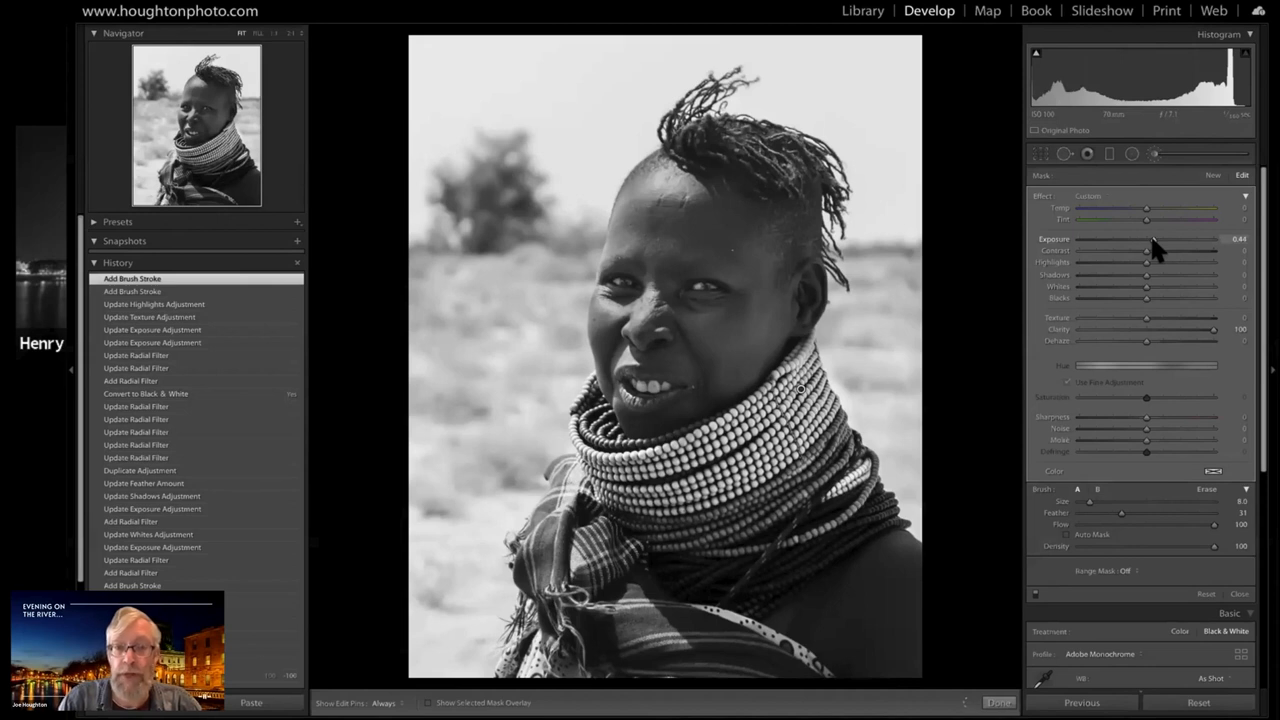
{"action": "left_click_drag", "start_coordinate": [1152, 240], "coordinate": [1153, 240]}
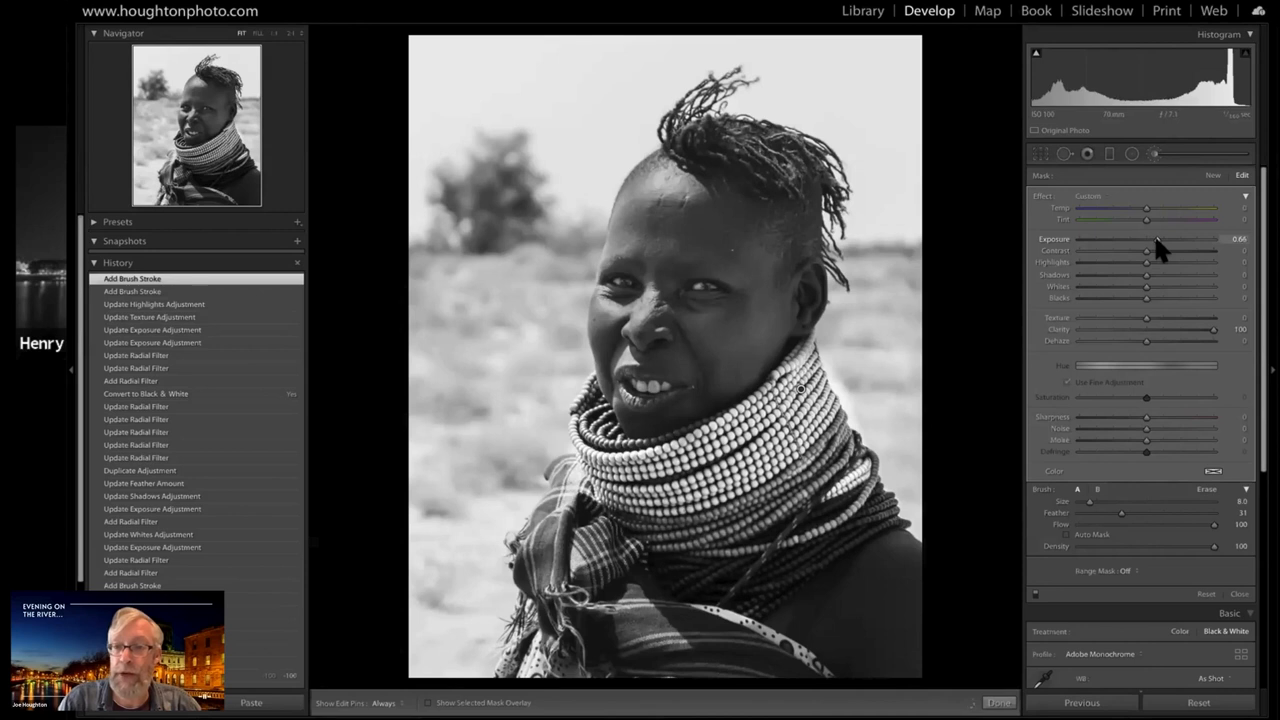
{"action": "left_click", "coordinate": [1169, 417]}
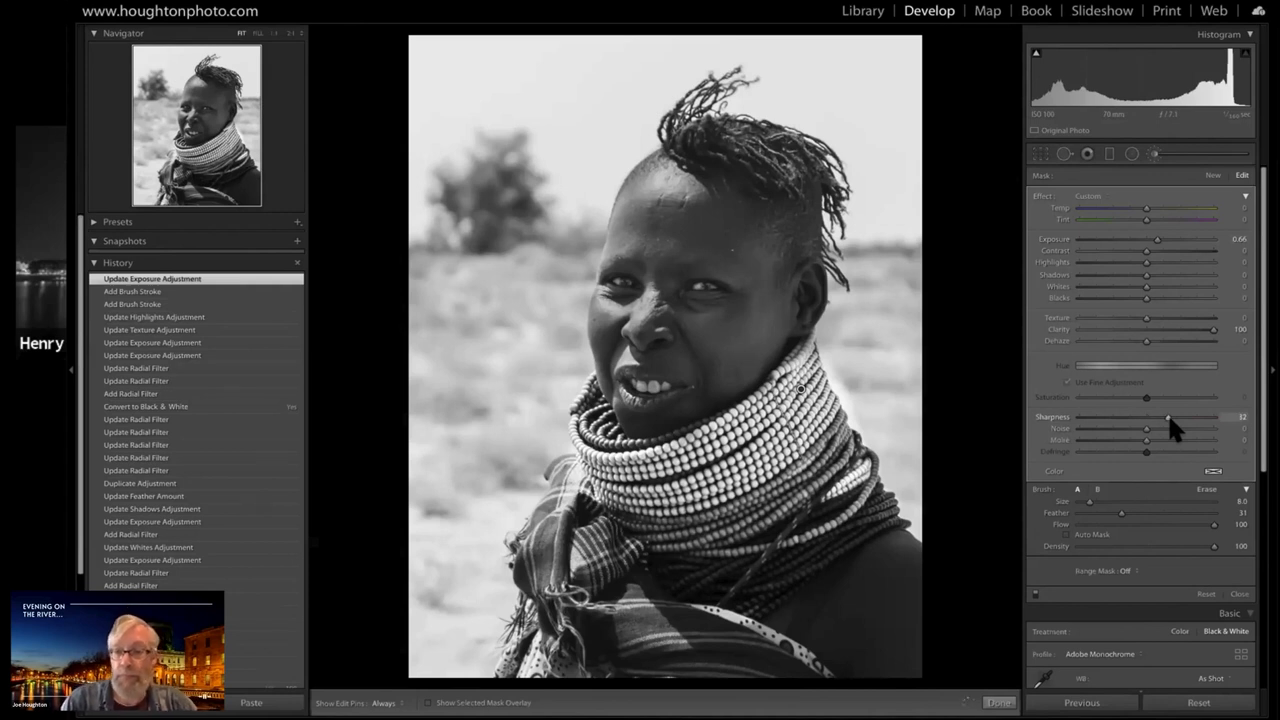
{"action": "left_click_drag", "start_coordinate": [1169, 417], "coordinate": [1173, 416]}
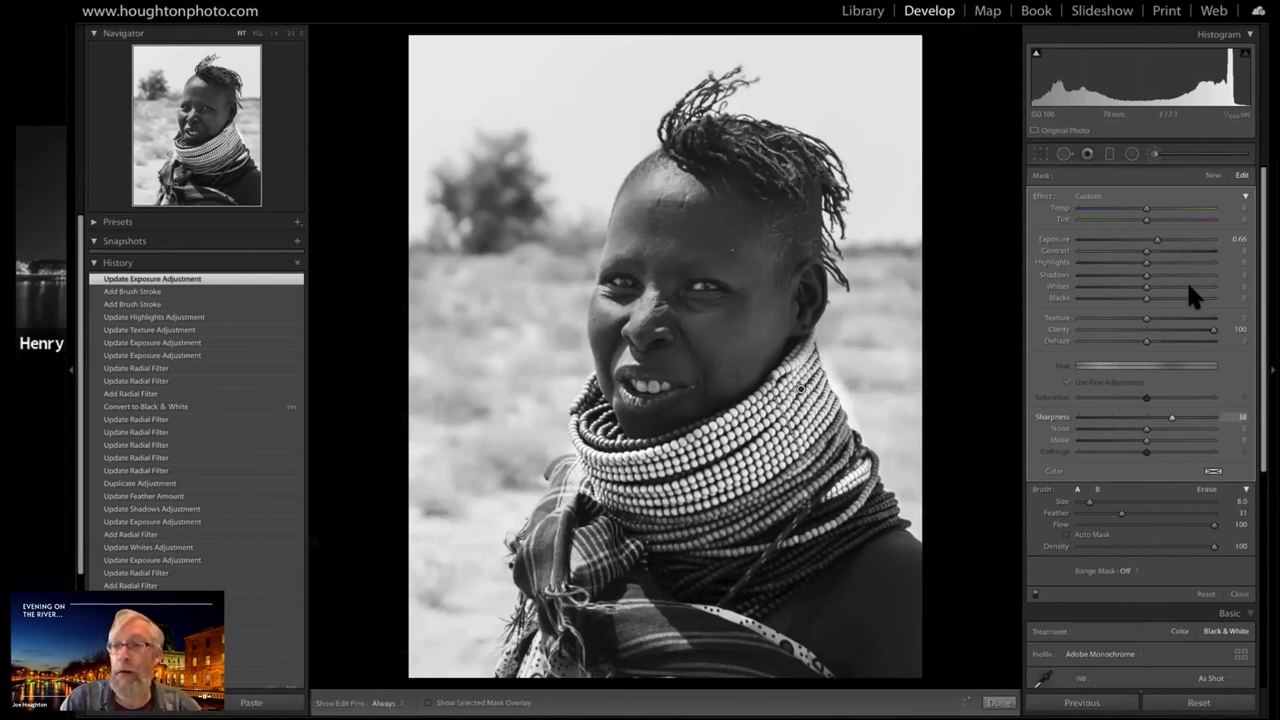
{"action": "left_click", "coordinate": [1152, 152]}
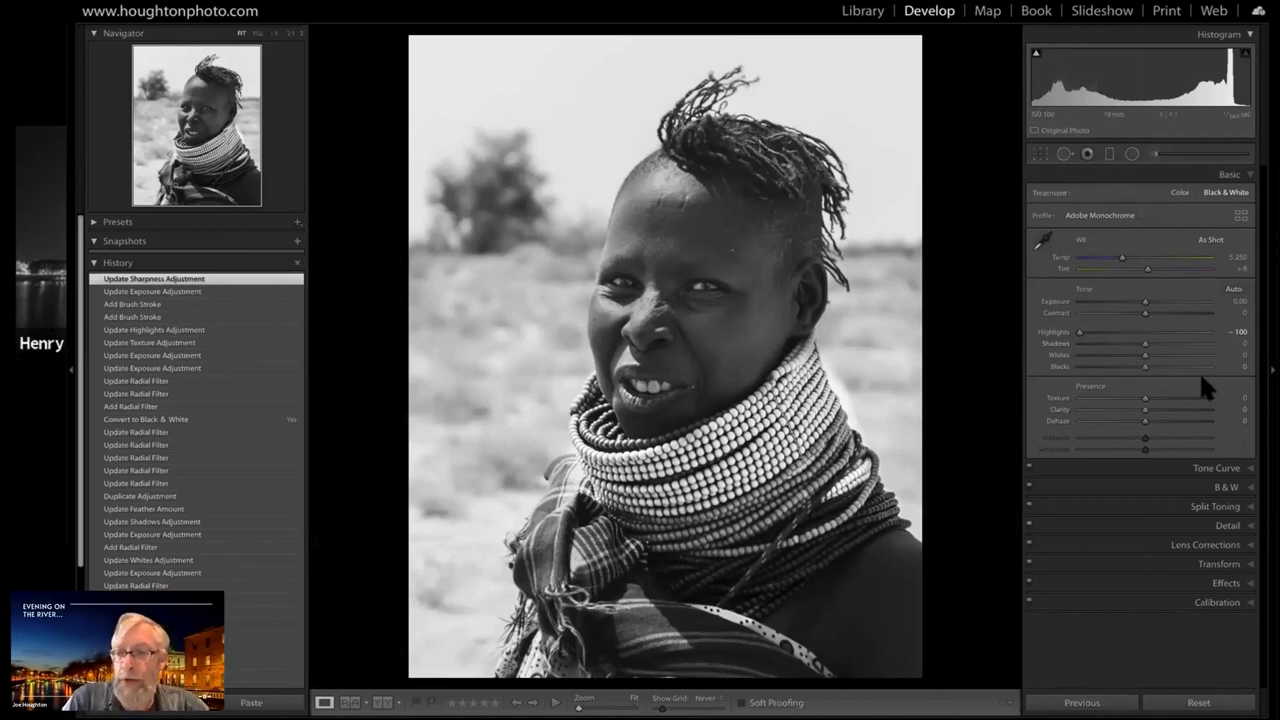
Darken the yellow tones in the black and white mix by setting Yellow to -65
{"action": "left_click", "coordinate": [1240, 488]}
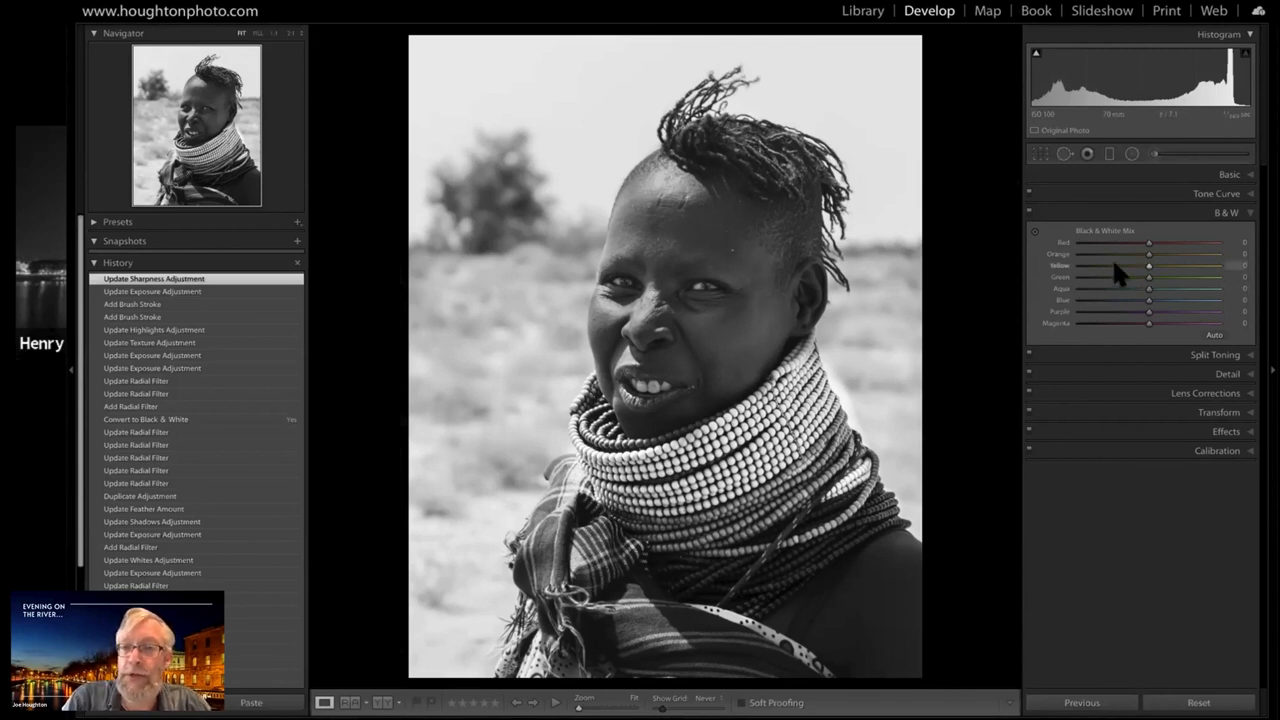
{"action": "left_click_drag", "start_coordinate": [1081, 265], "coordinate": [1134, 264]}
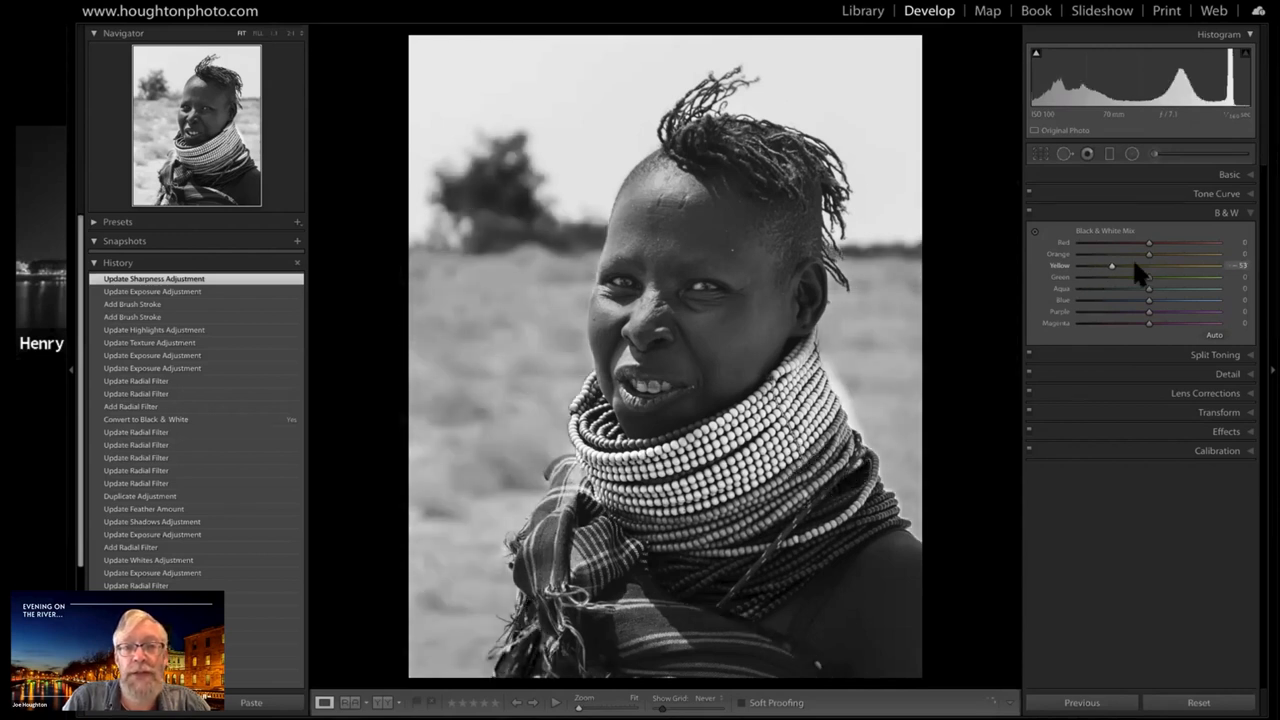
{"action": "left_click", "coordinate": [1206, 256]}
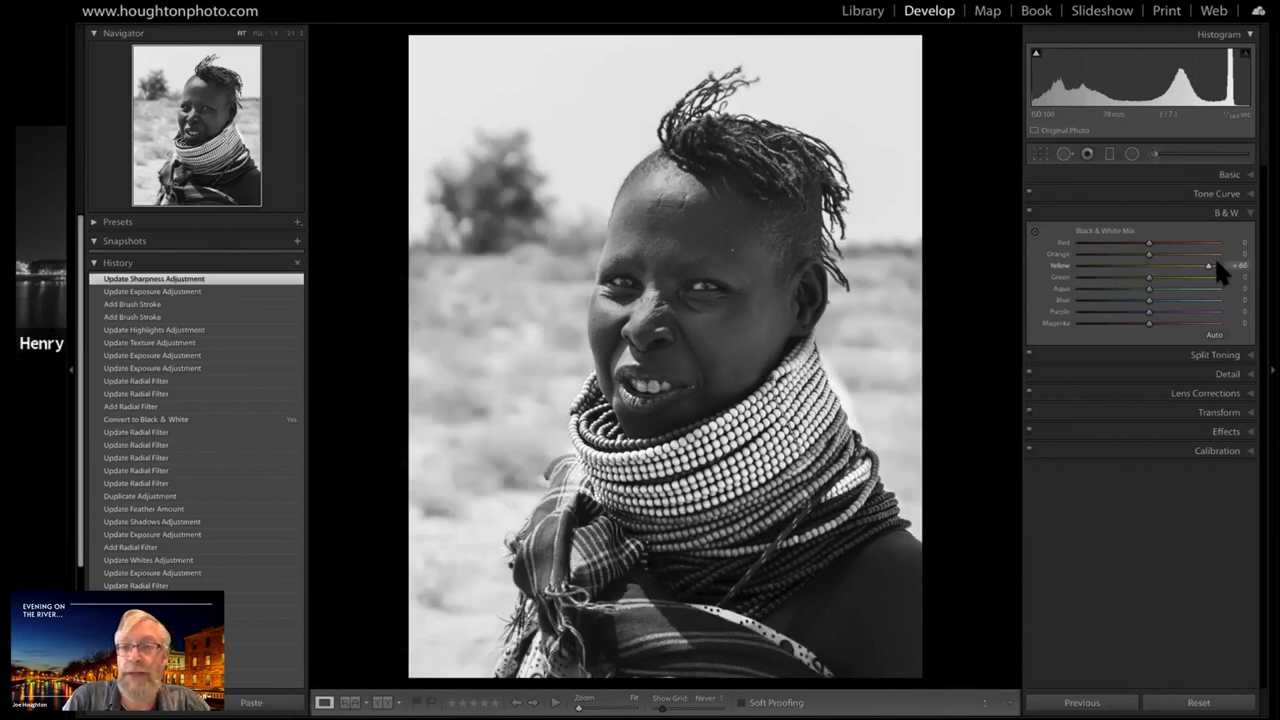
{"action": "left_click", "coordinate": [1217, 263]}
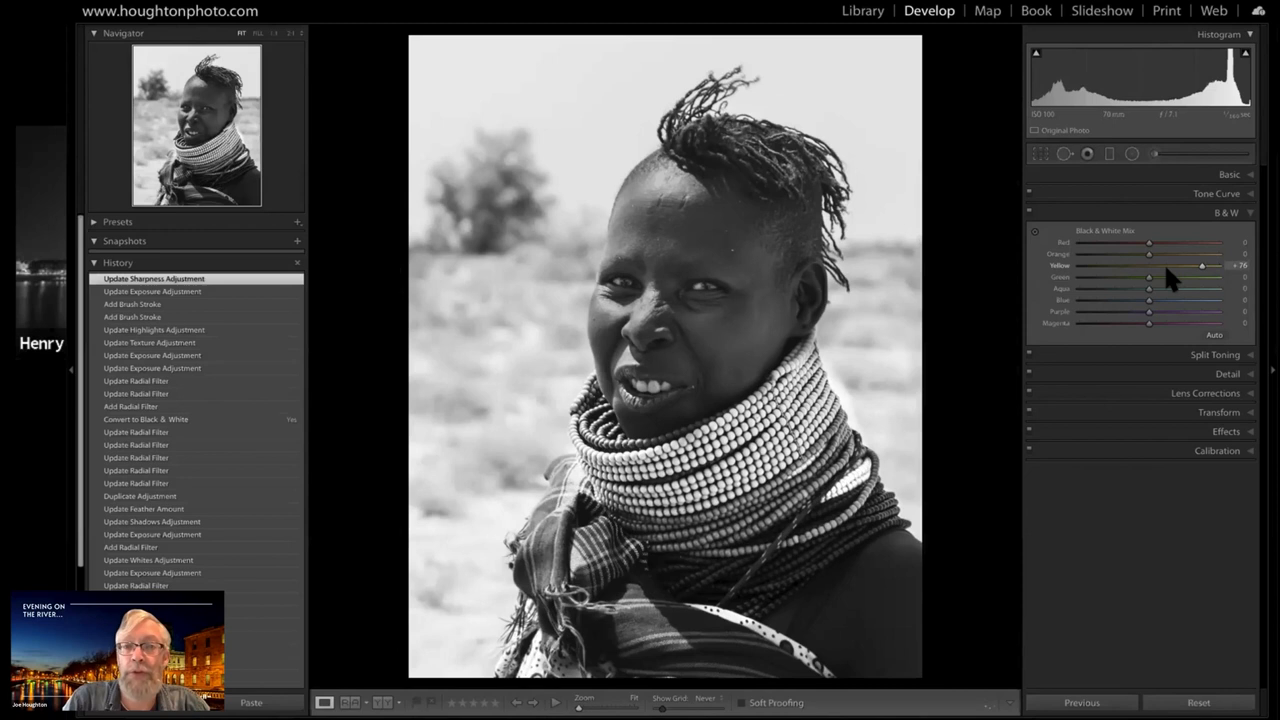
{"action": "left_click_drag", "start_coordinate": [1155, 268], "coordinate": [1101, 273]}
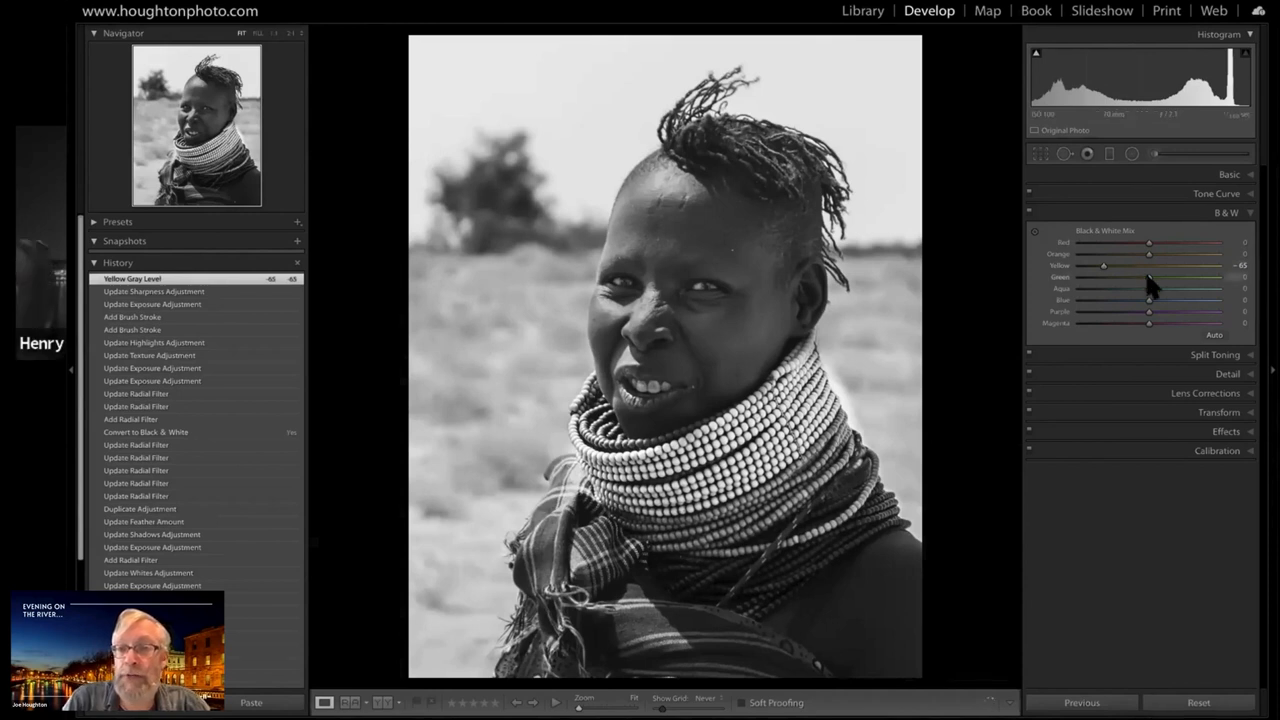
Test lighter and darker Green and Aqua levels in the black and white mix, settling on Green +15 and Aqua +2
{"action": "left_click_drag", "start_coordinate": [1147, 278], "coordinate": [1108, 281]}
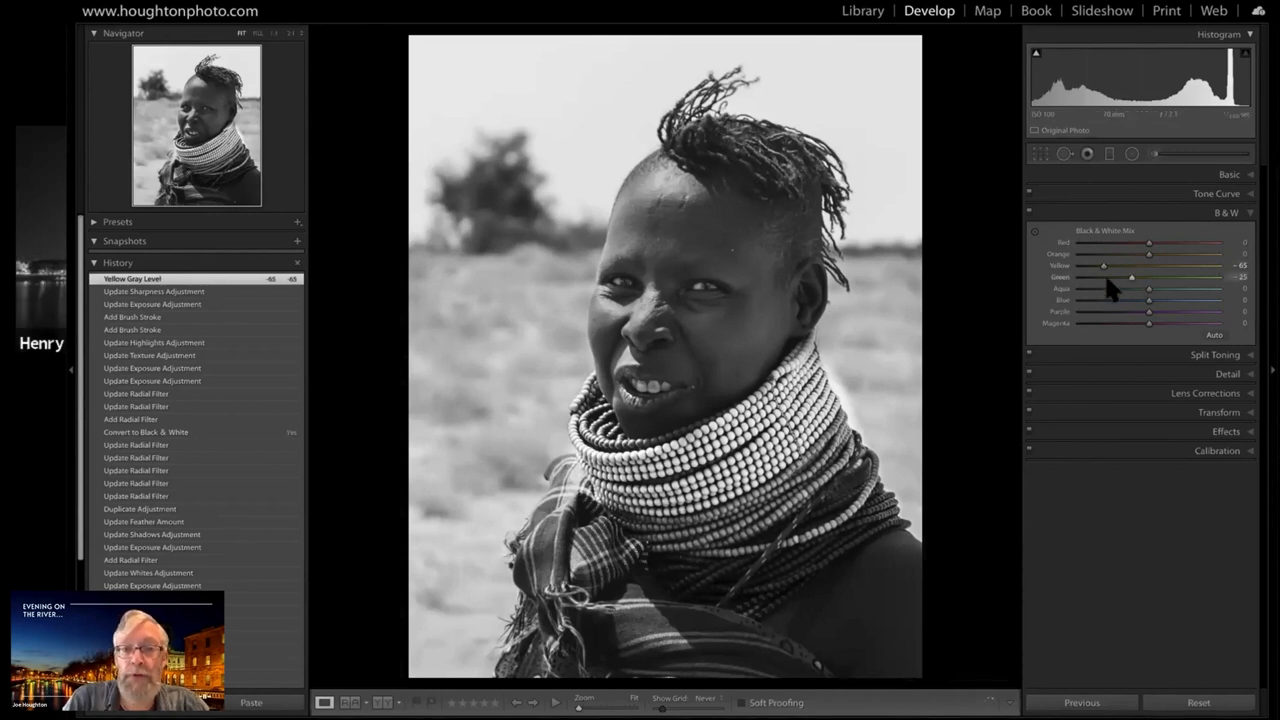
{"action": "left_click_drag", "start_coordinate": [1103, 278], "coordinate": [1185, 283]}
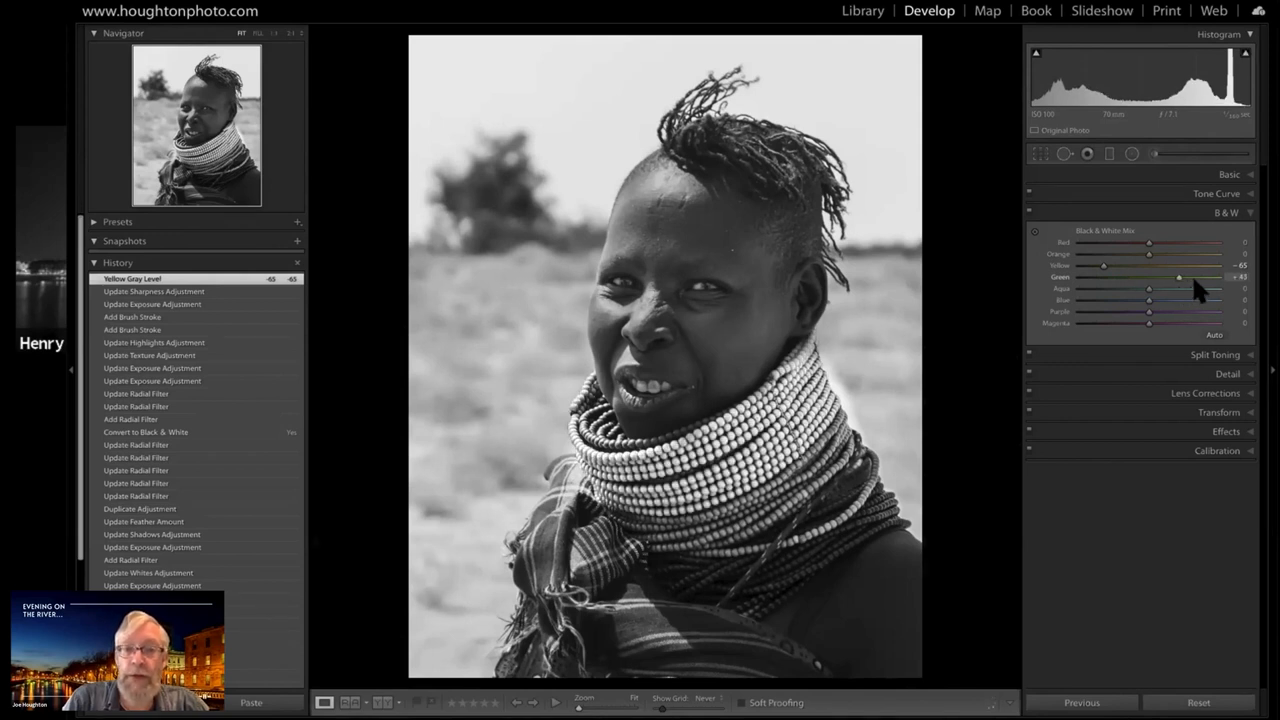
{"action": "mouse_move", "coordinate": [1194, 280]}
{"action": "left_mouse_down"}
{"action": "mouse_move", "coordinate": [1144, 284]}
{"action": "mouse_move", "coordinate": [1187, 282]}
{"action": "left_mouse_up"}
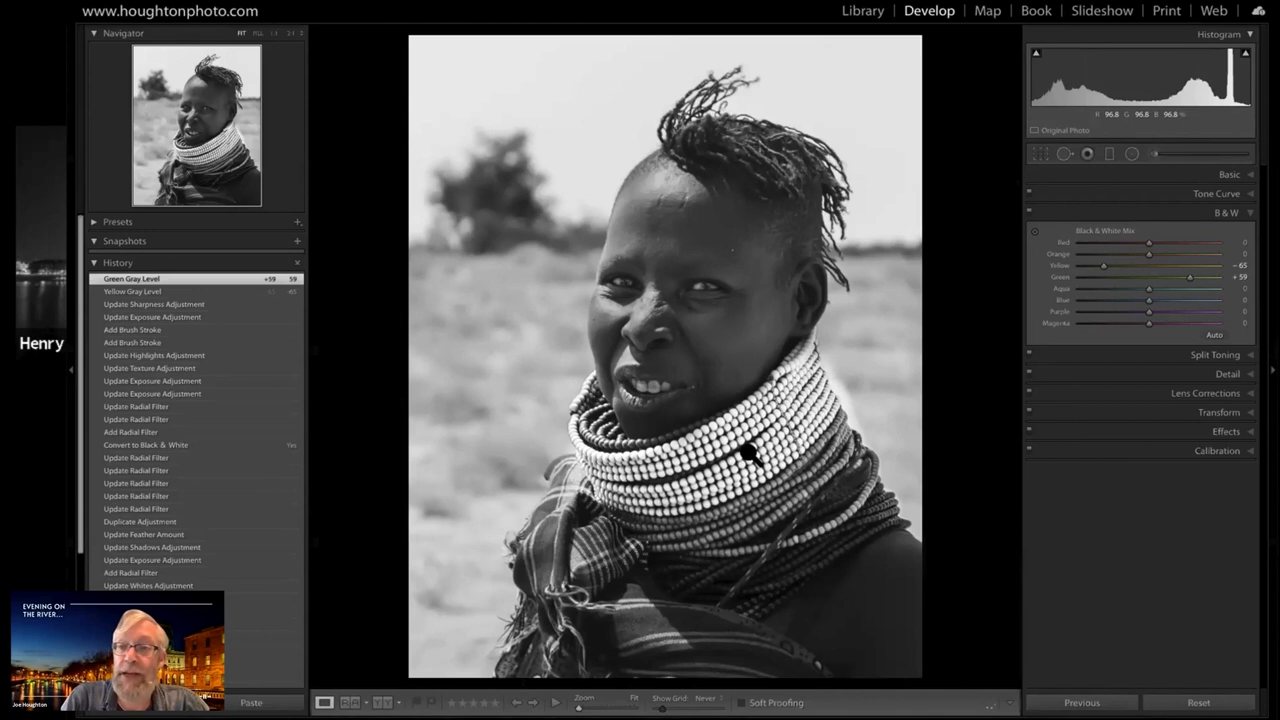
{"action": "left_click", "coordinate": [1162, 277]}
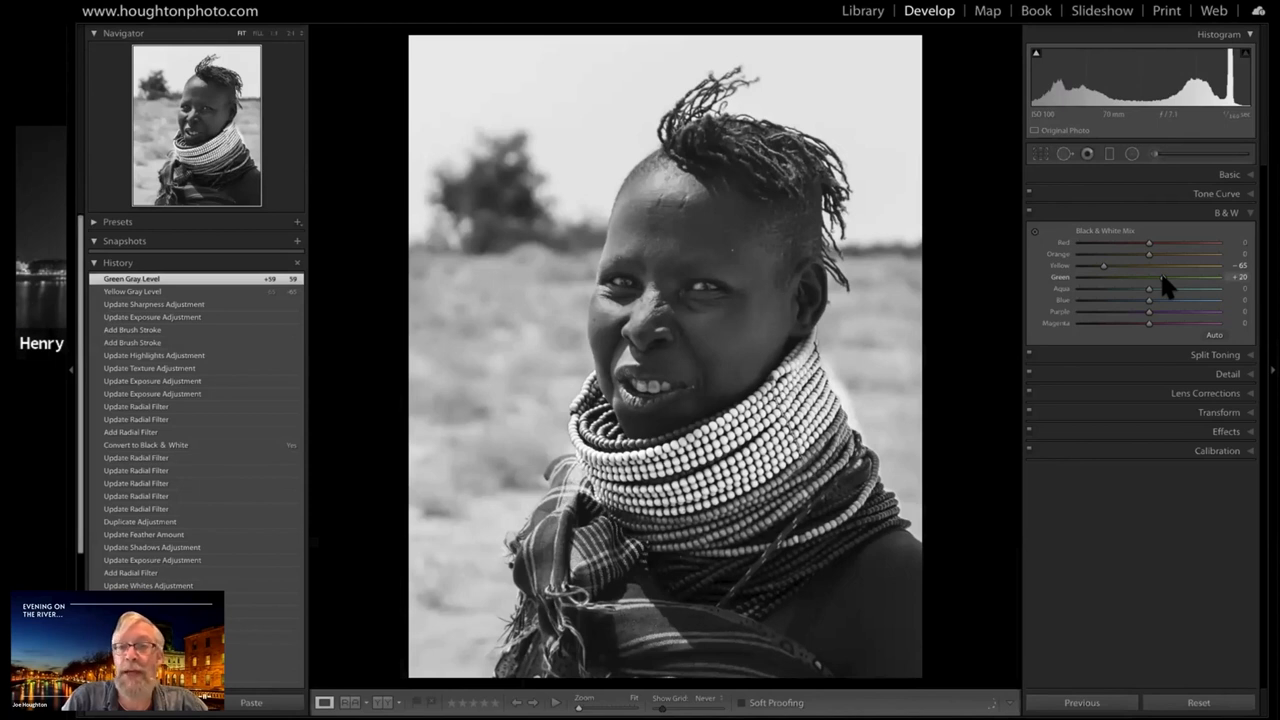
{"action": "left_click_drag", "start_coordinate": [1163, 279], "coordinate": [1159, 277]}
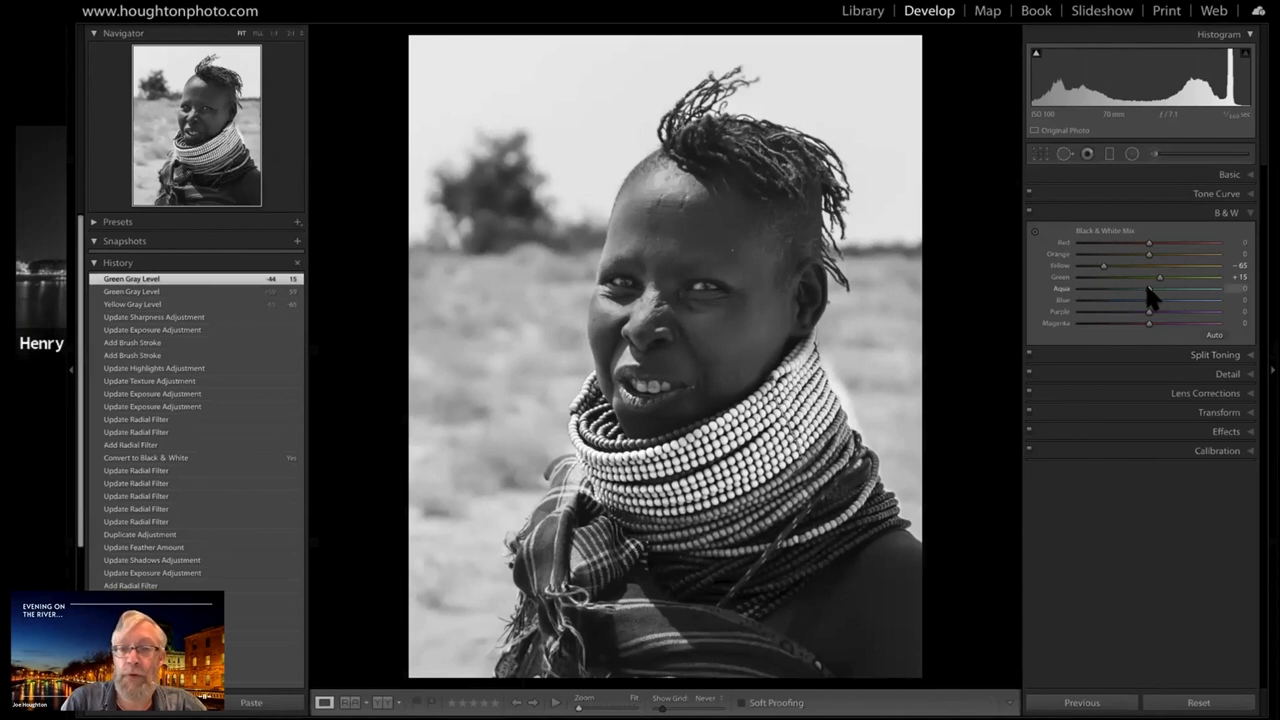
{"action": "left_click", "coordinate": [1193, 288]}
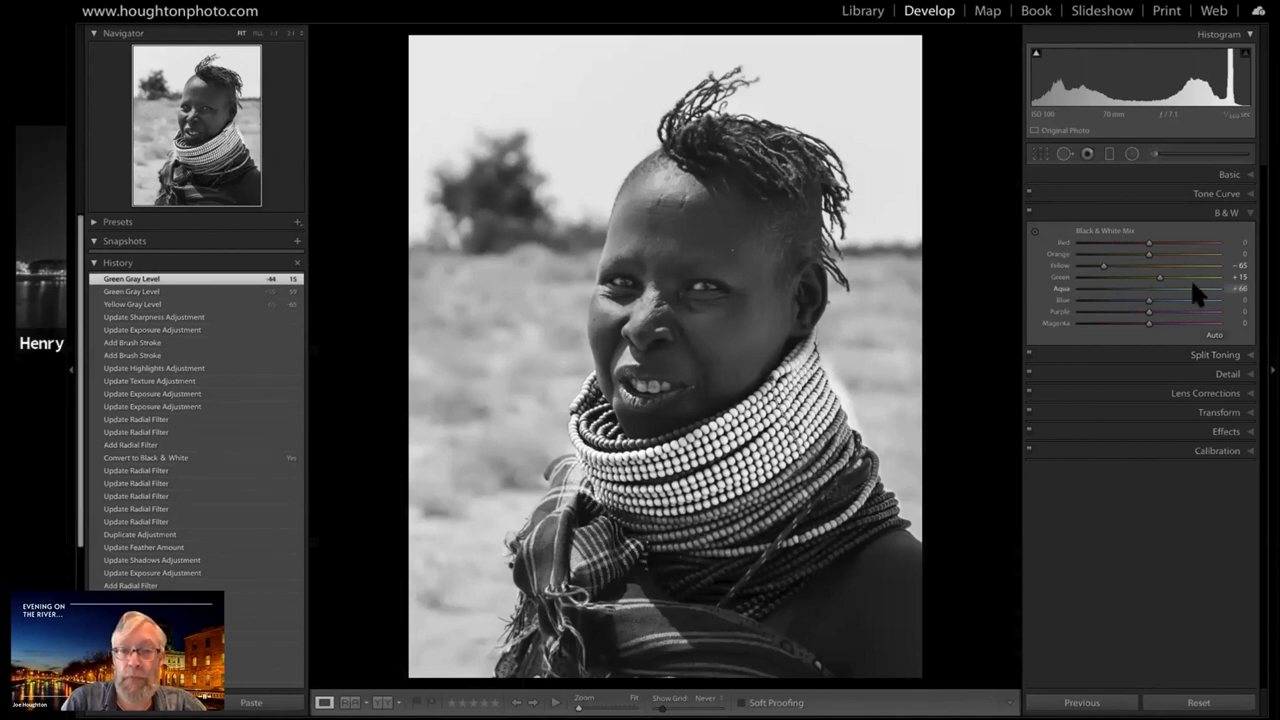
{"action": "left_click_drag", "start_coordinate": [1194, 289], "coordinate": [1103, 289]}
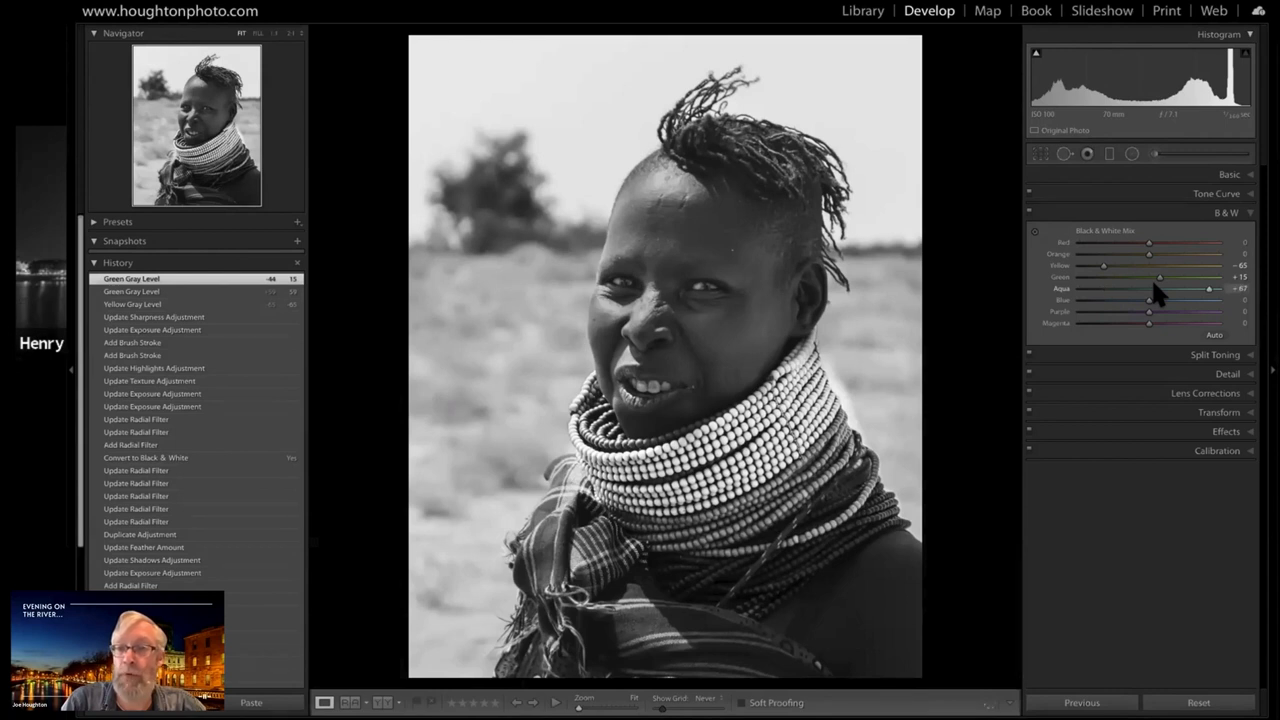
{"action": "left_click", "coordinate": [1144, 292]}
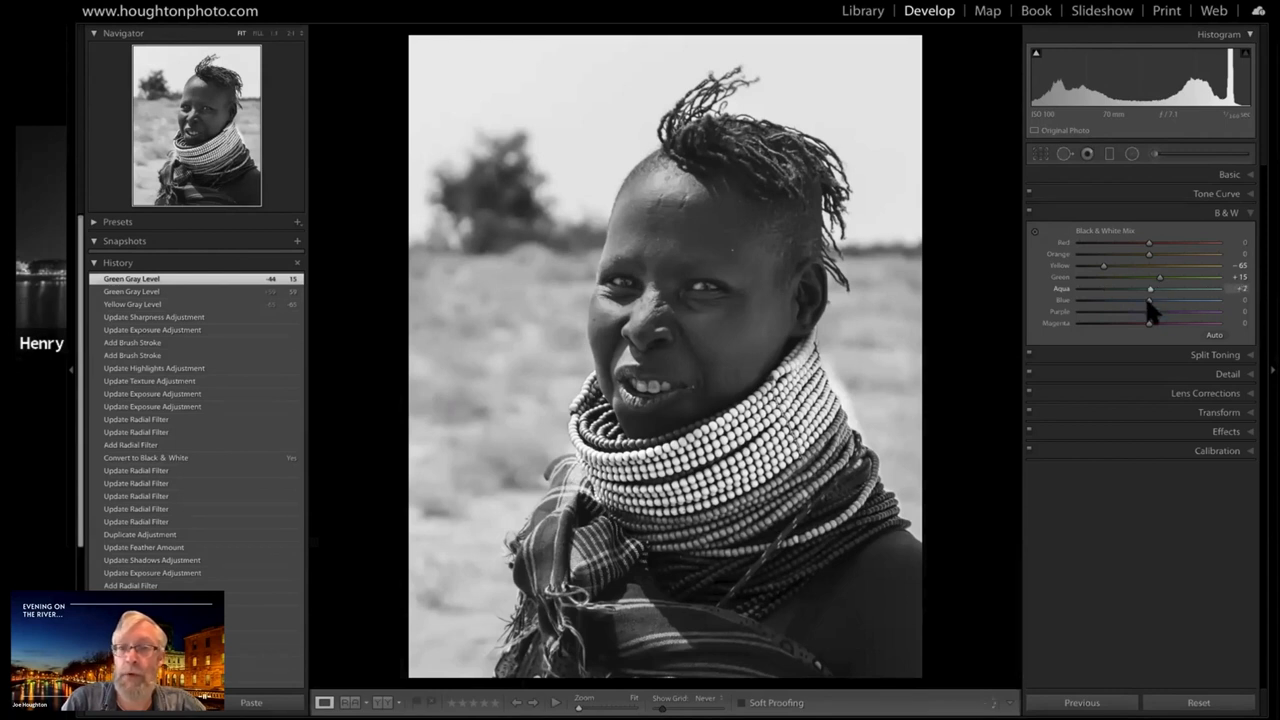
Compare light and dark Blue levels in the black and white mix and set Blue to -83
{"action": "left_click", "coordinate": [1083, 300]}
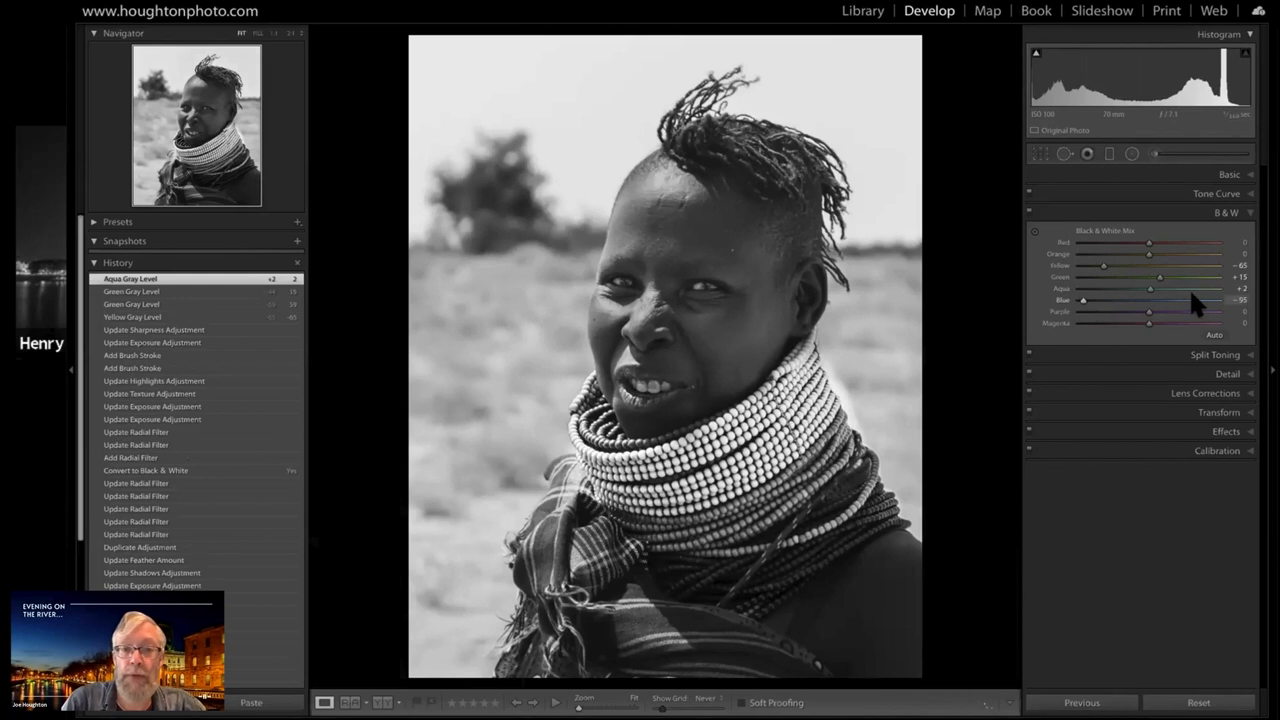
{"action": "left_click", "coordinate": [1214, 299]}
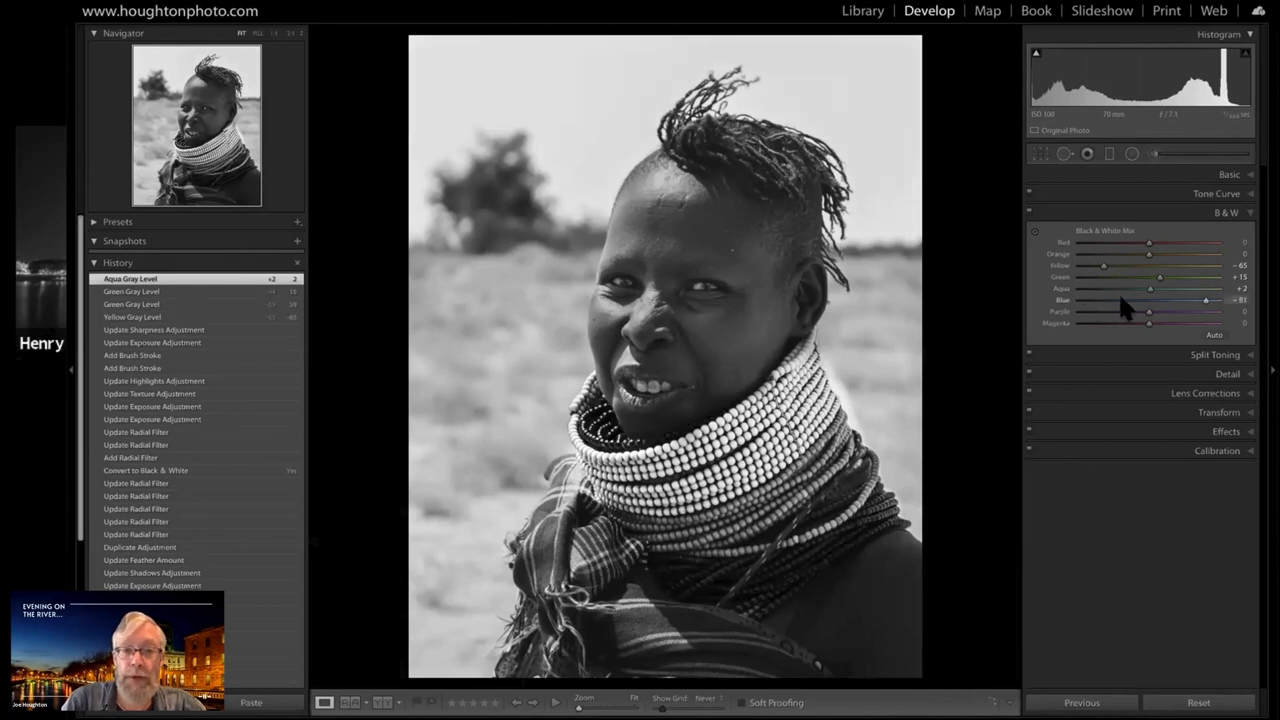
{"action": "left_click", "coordinate": [1185, 300]}
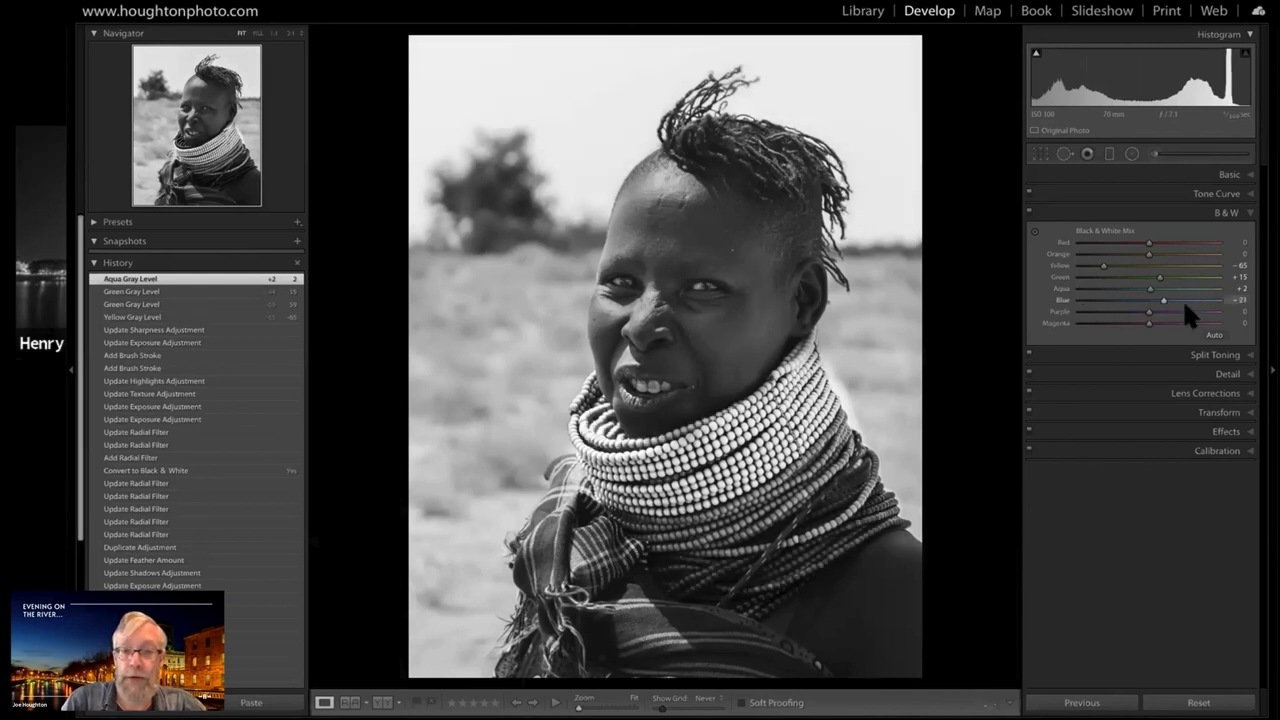
{"action": "left_click_drag", "start_coordinate": [1164, 300], "coordinate": [1092, 316]}
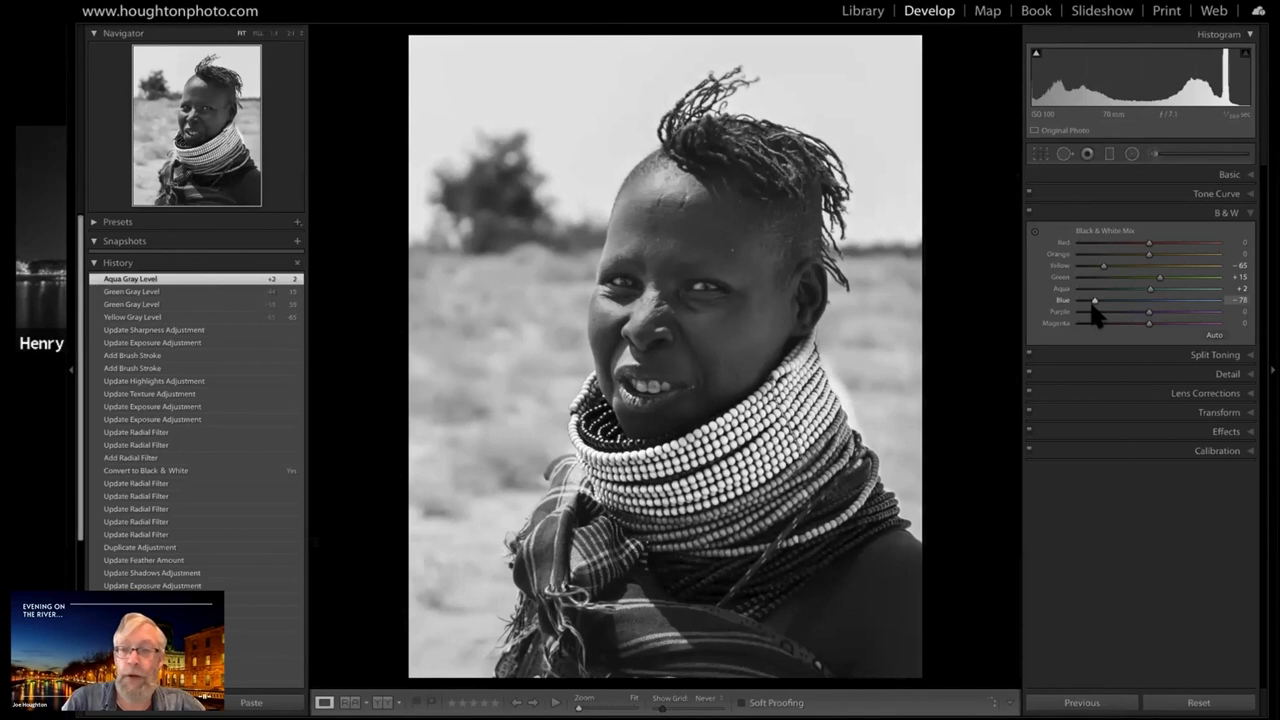
{"action": "left_click", "coordinate": [1202, 302]}
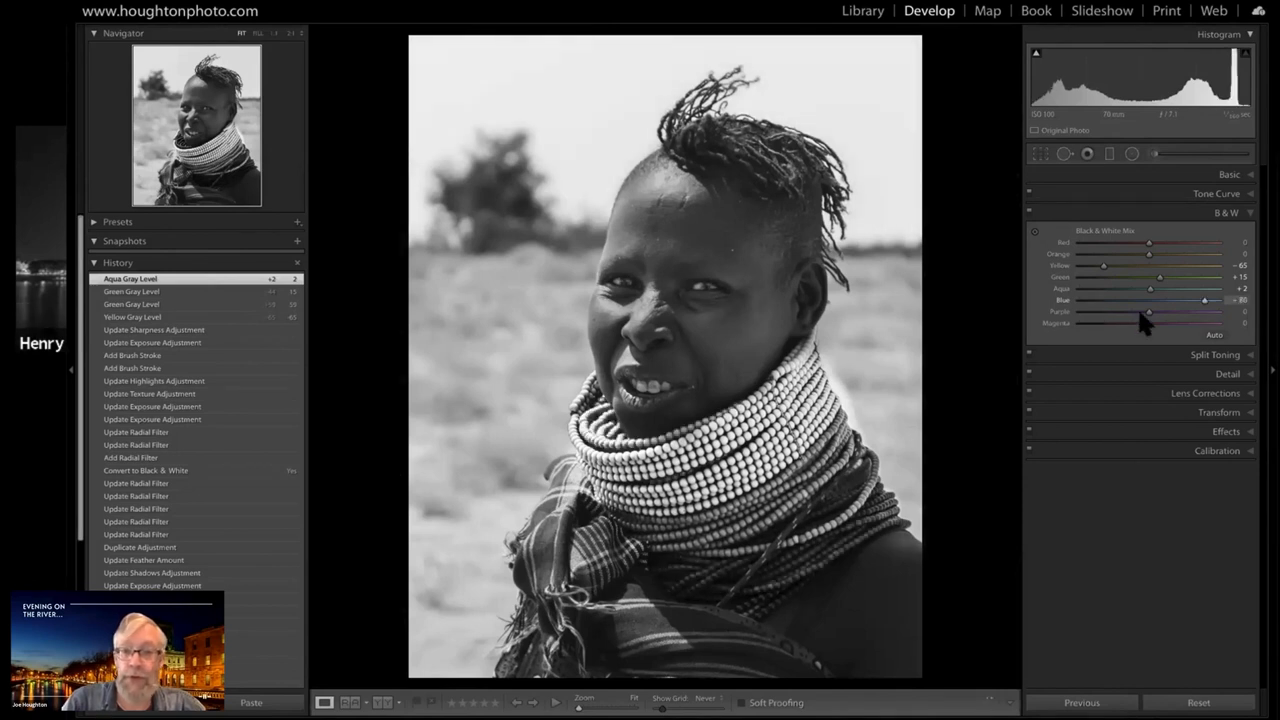
{"action": "left_click_drag", "start_coordinate": [1140, 312], "coordinate": [1089, 315]}
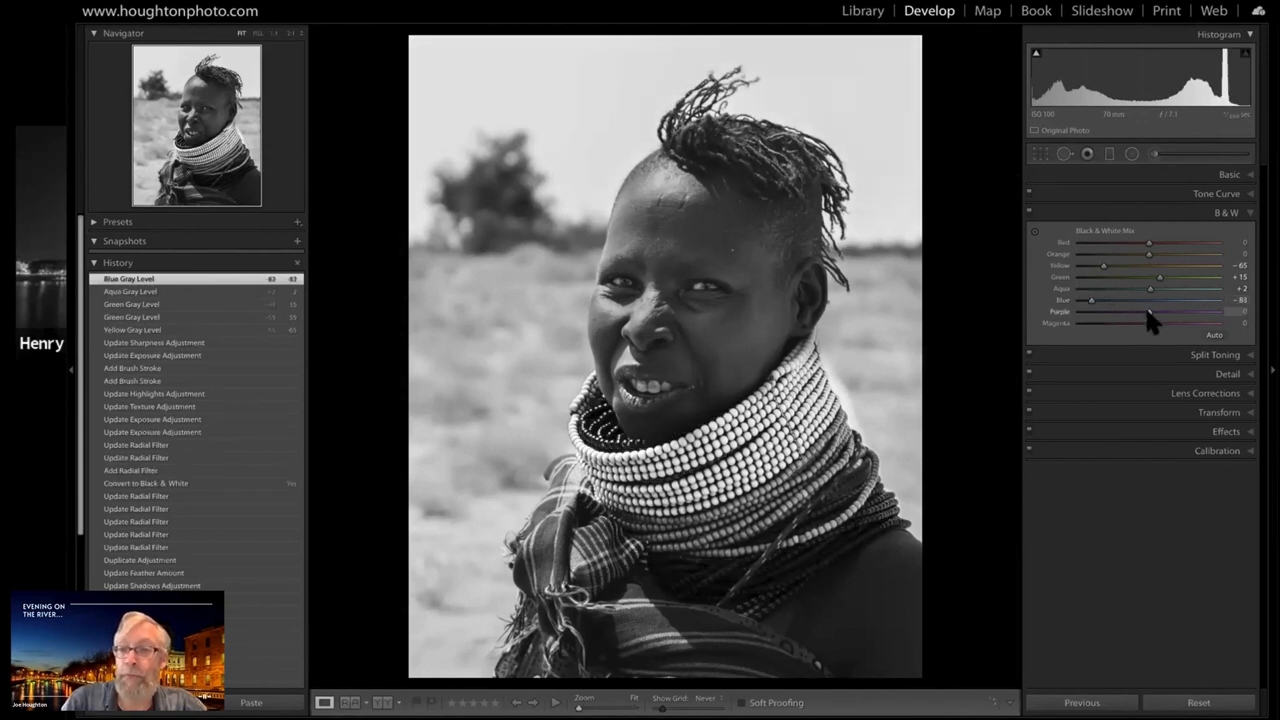
Set the black and white mix's Purple level to +88 and its Magenta level to +51
{"action": "left_click", "coordinate": [1094, 312]}
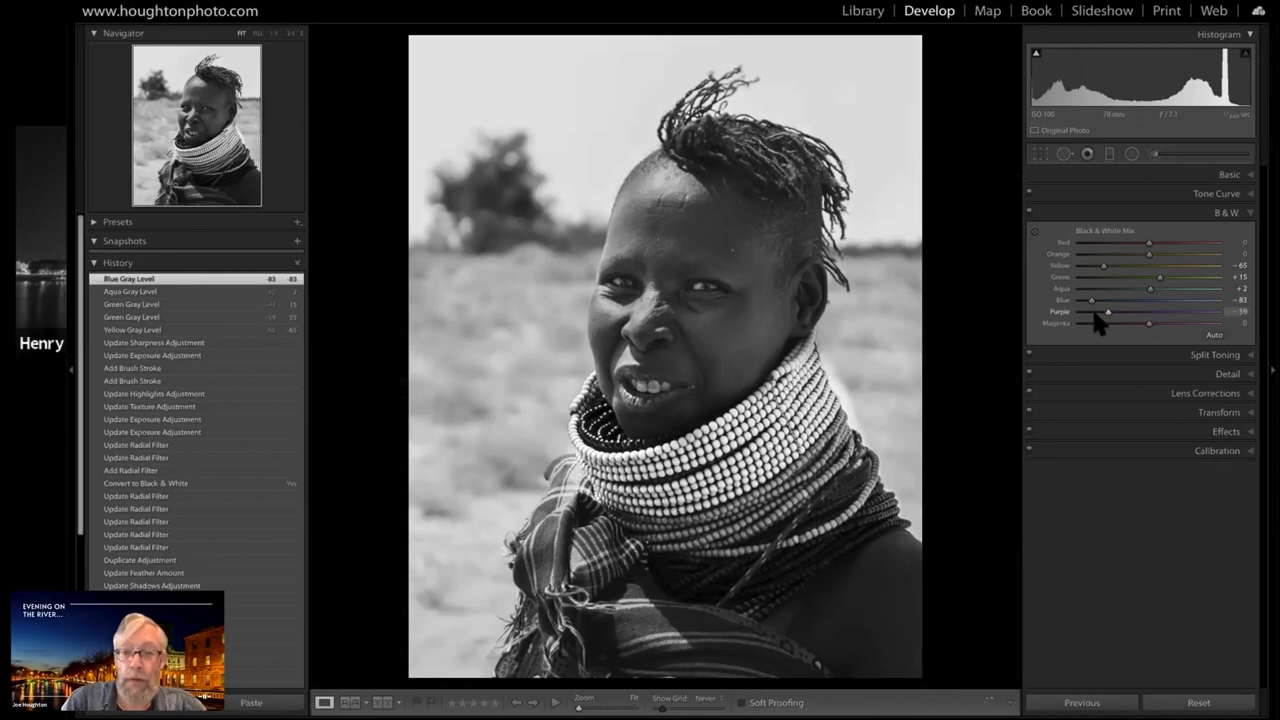
{"action": "left_click_drag", "start_coordinate": [1094, 312], "coordinate": [1157, 320]}
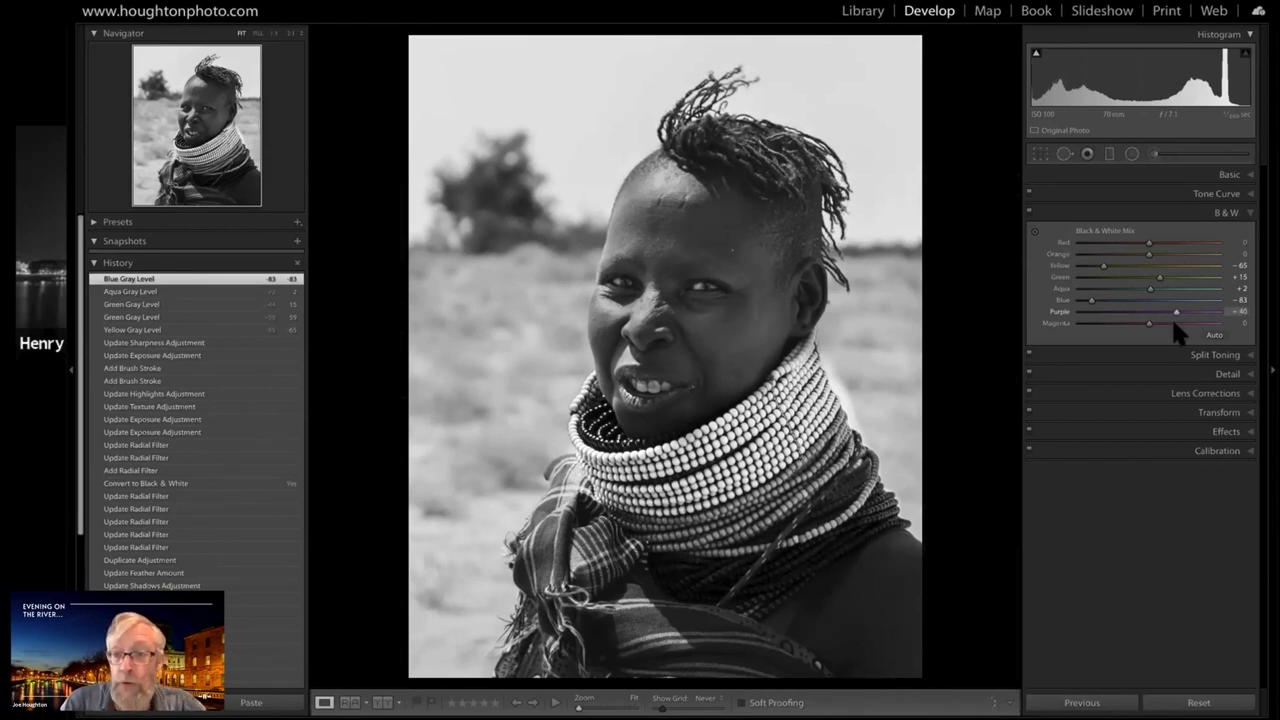
{"action": "left_click_drag", "start_coordinate": [1173, 322], "coordinate": [1202, 314]}
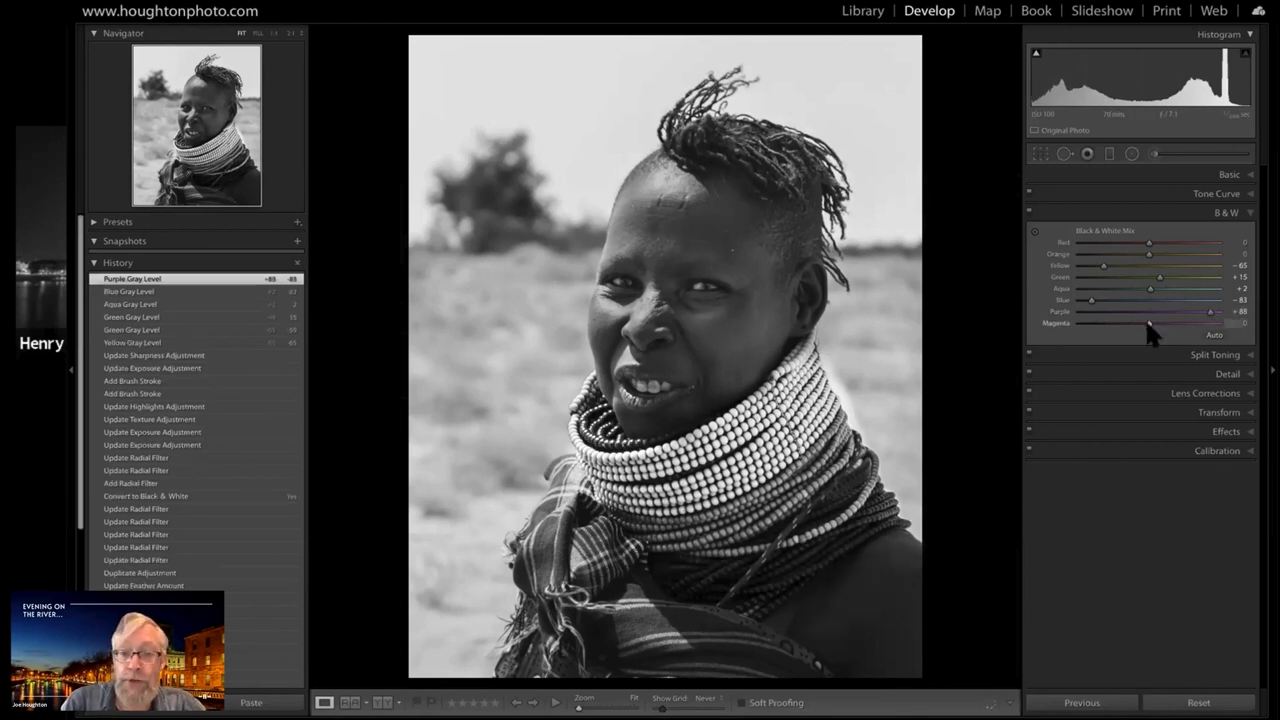
{"action": "left_click", "coordinate": [1196, 323]}
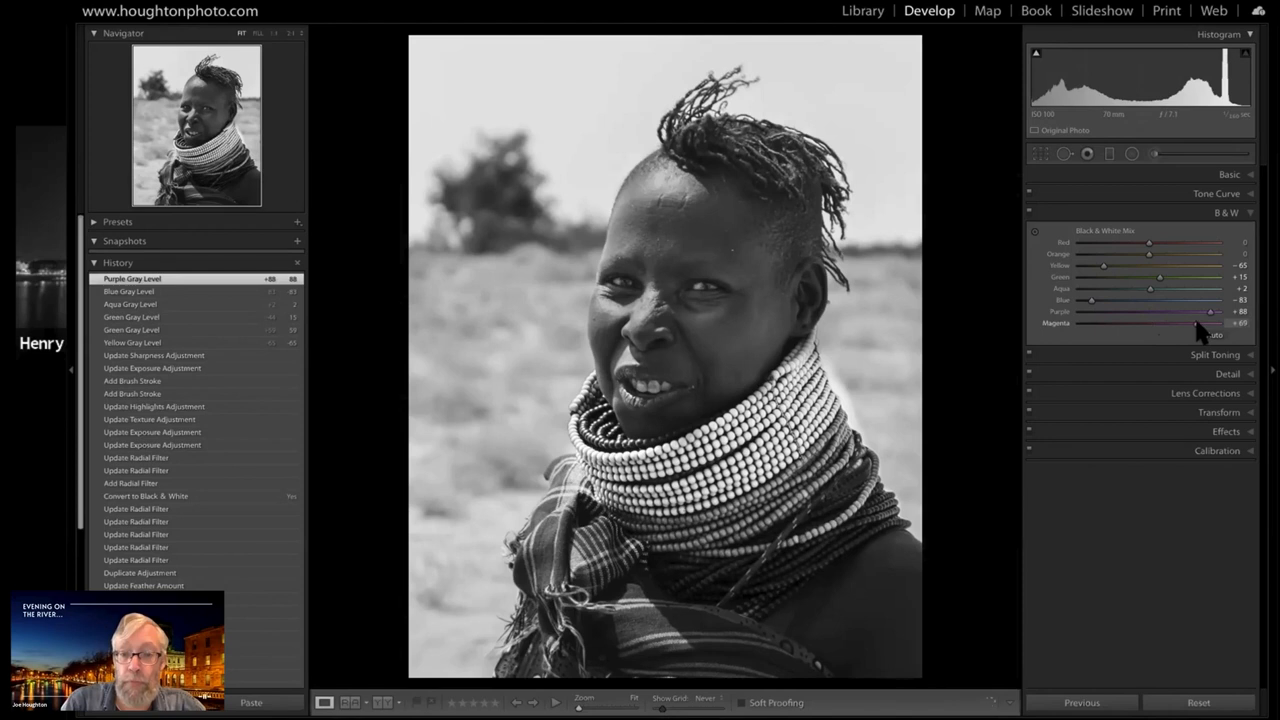
{"action": "left_click_drag", "start_coordinate": [1197, 323], "coordinate": [1106, 325]}
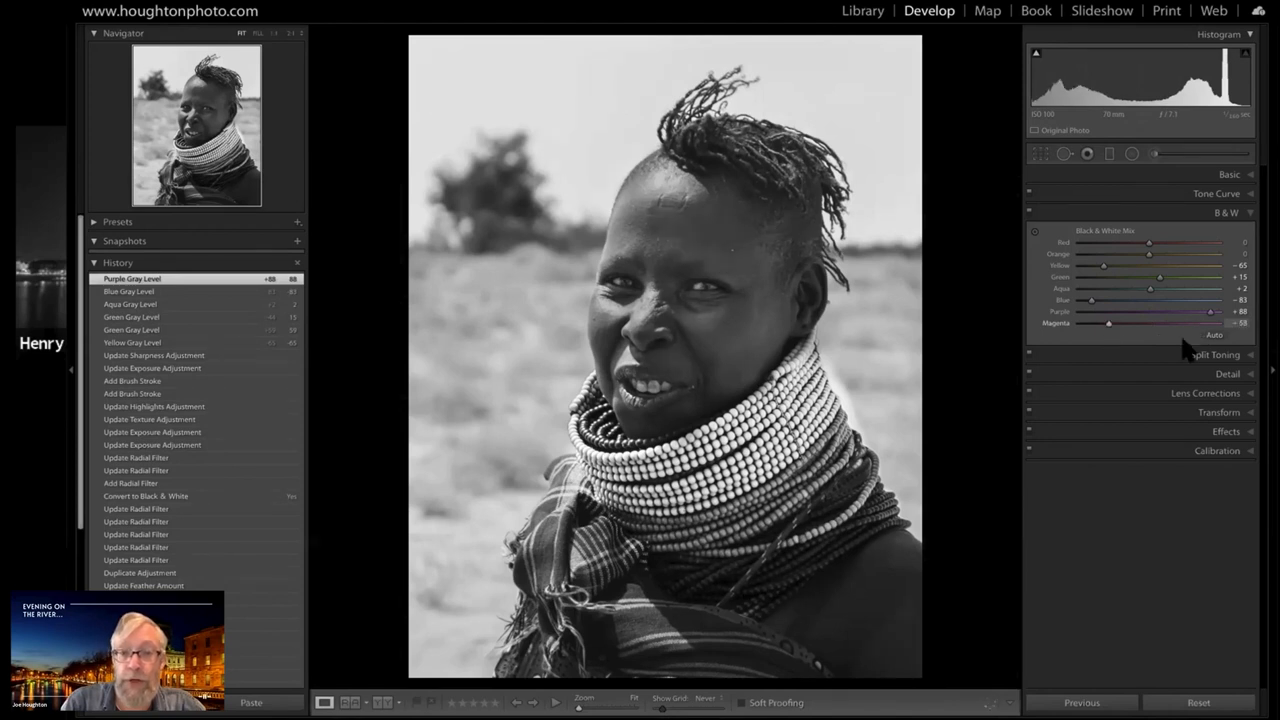
{"action": "mouse_move", "coordinate": [1181, 335]}
{"action": "left_mouse_down"}
{"action": "mouse_move", "coordinate": [1103, 327]}
{"action": "mouse_move", "coordinate": [1176, 325]}
{"action": "mouse_move", "coordinate": [1184, 313]}
{"action": "left_mouse_up"}
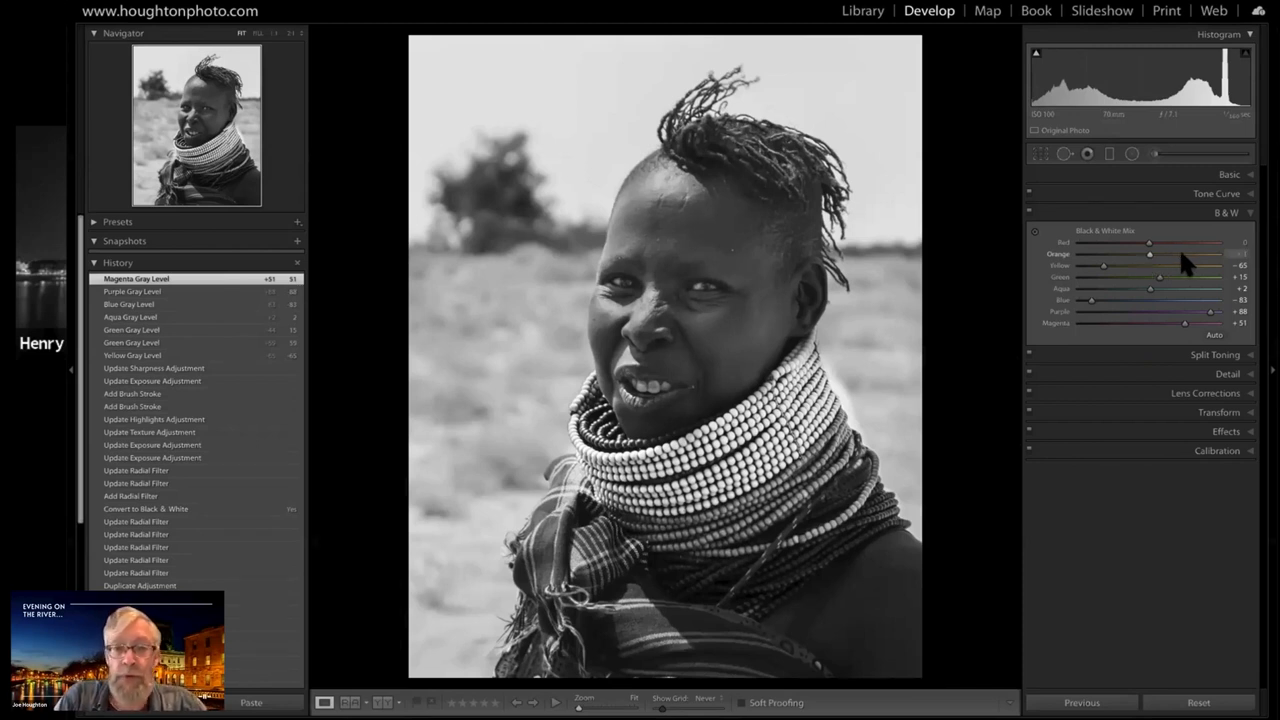
Brighten the orange tones in the black and white mix by setting Orange to +50
{"action": "left_click", "coordinate": [1181, 253]}
{"action": "left_click_drag", "start_coordinate": [1182, 253], "coordinate": [1149, 254]}
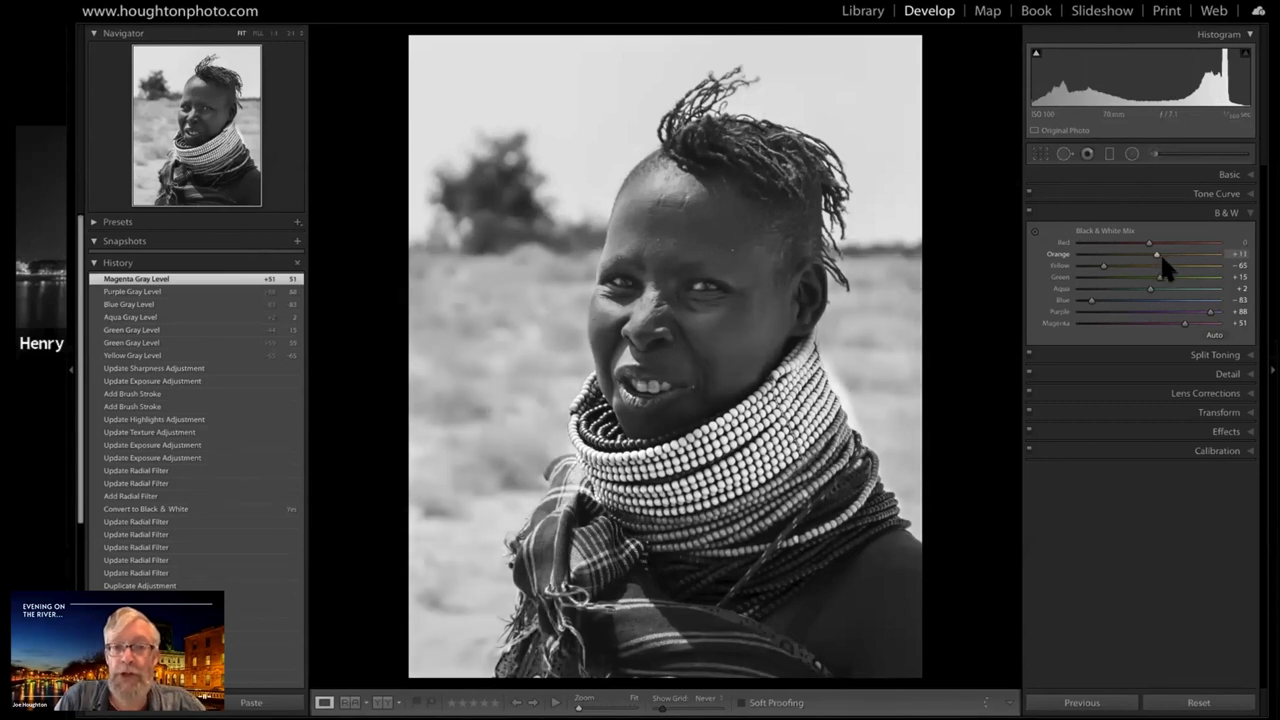
{"action": "left_click_drag", "start_coordinate": [1160, 252], "coordinate": [1173, 262]}
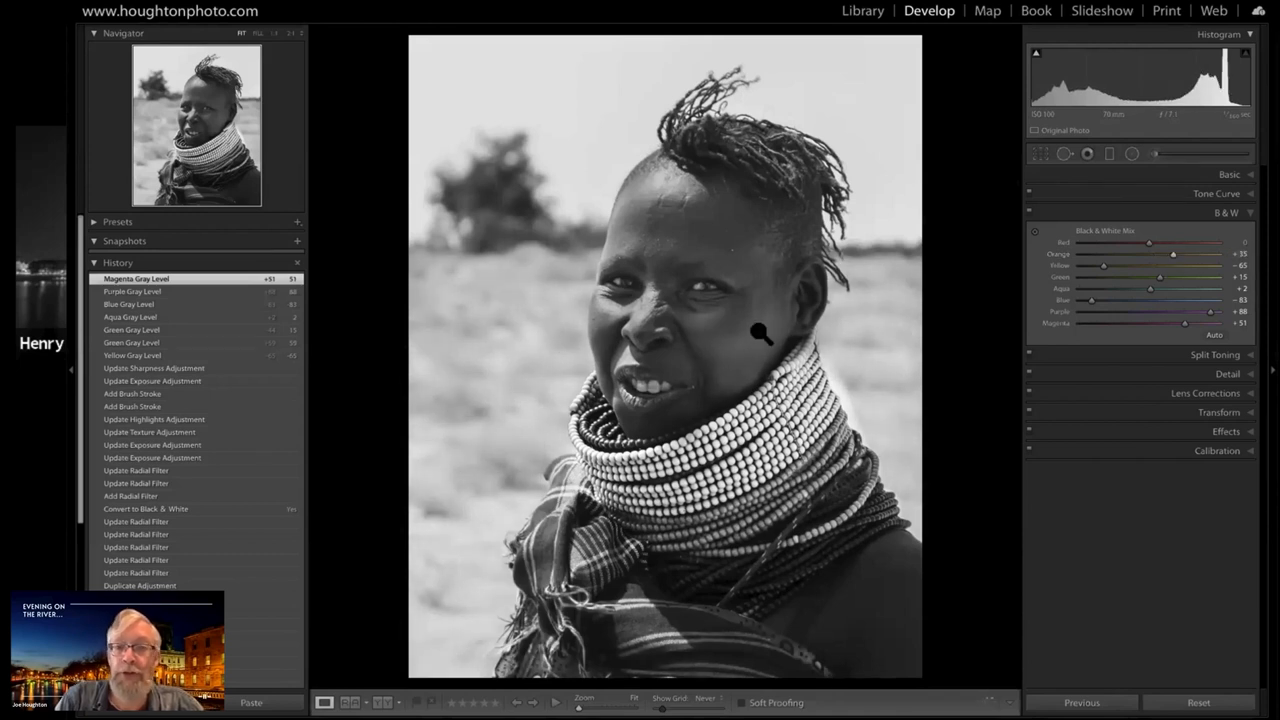
{"action": "left_click", "coordinate": [1182, 255]}
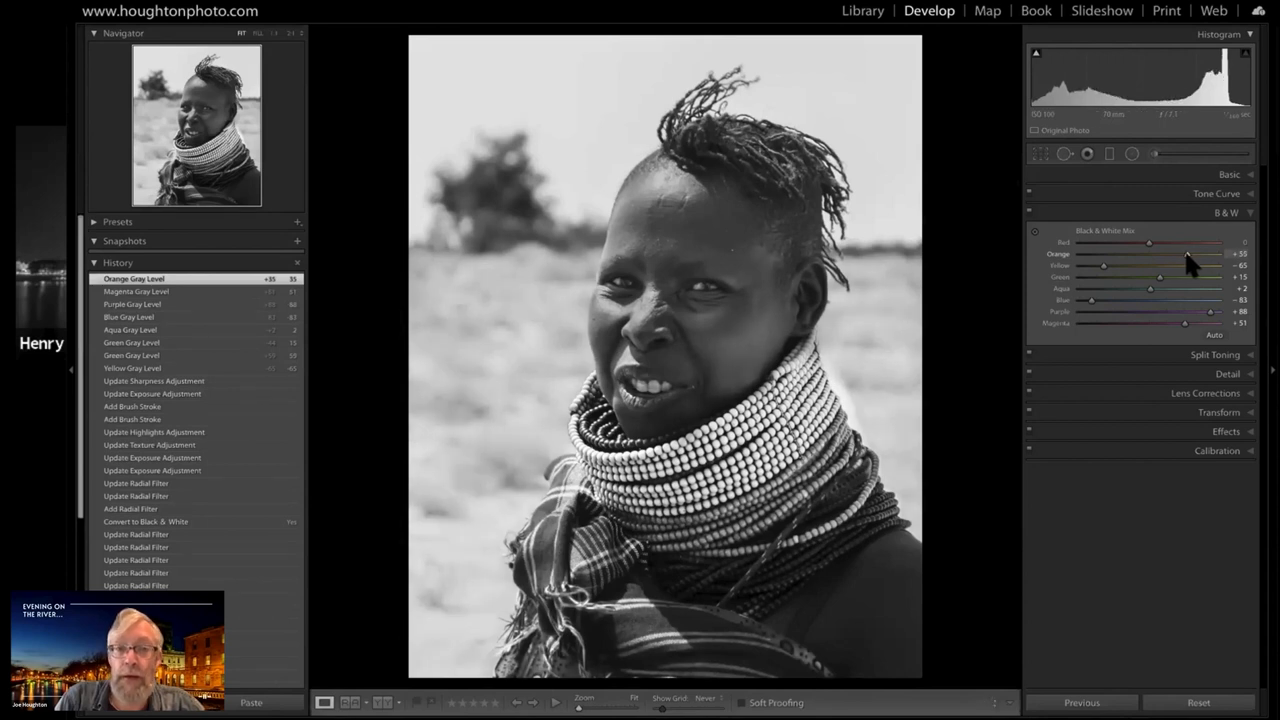
{"action": "left_click_drag", "start_coordinate": [1188, 258], "coordinate": [1183, 255]}
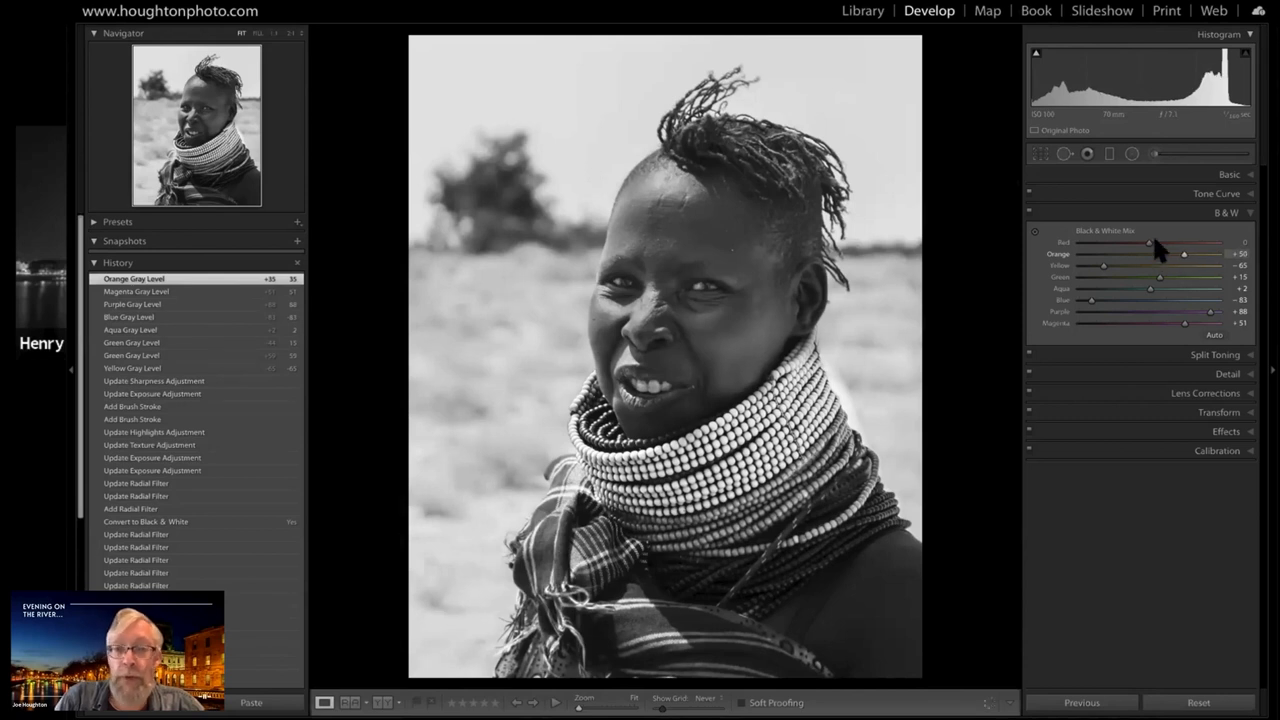
Try lighter and darker Red levels in the black and white mix and set Red to -22
{"action": "left_click_drag", "start_coordinate": [1153, 242], "coordinate": [1186, 240]}
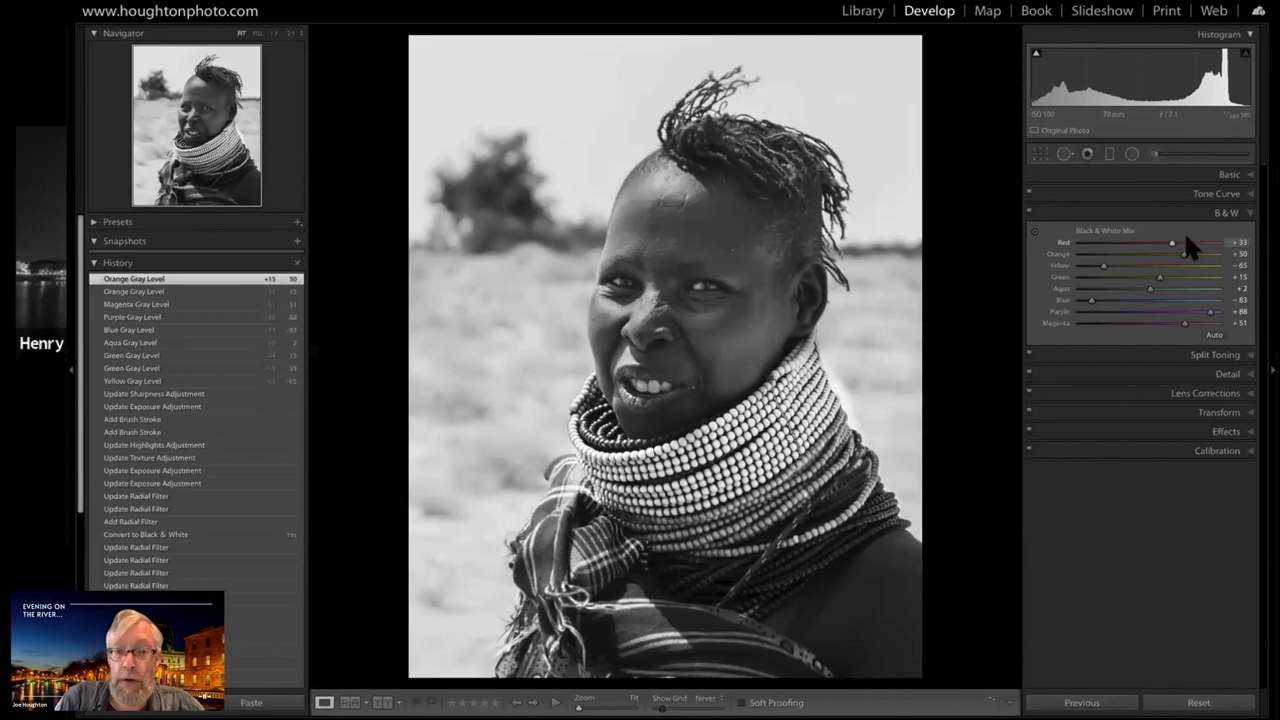
{"action": "left_click", "coordinate": [1086, 242]}
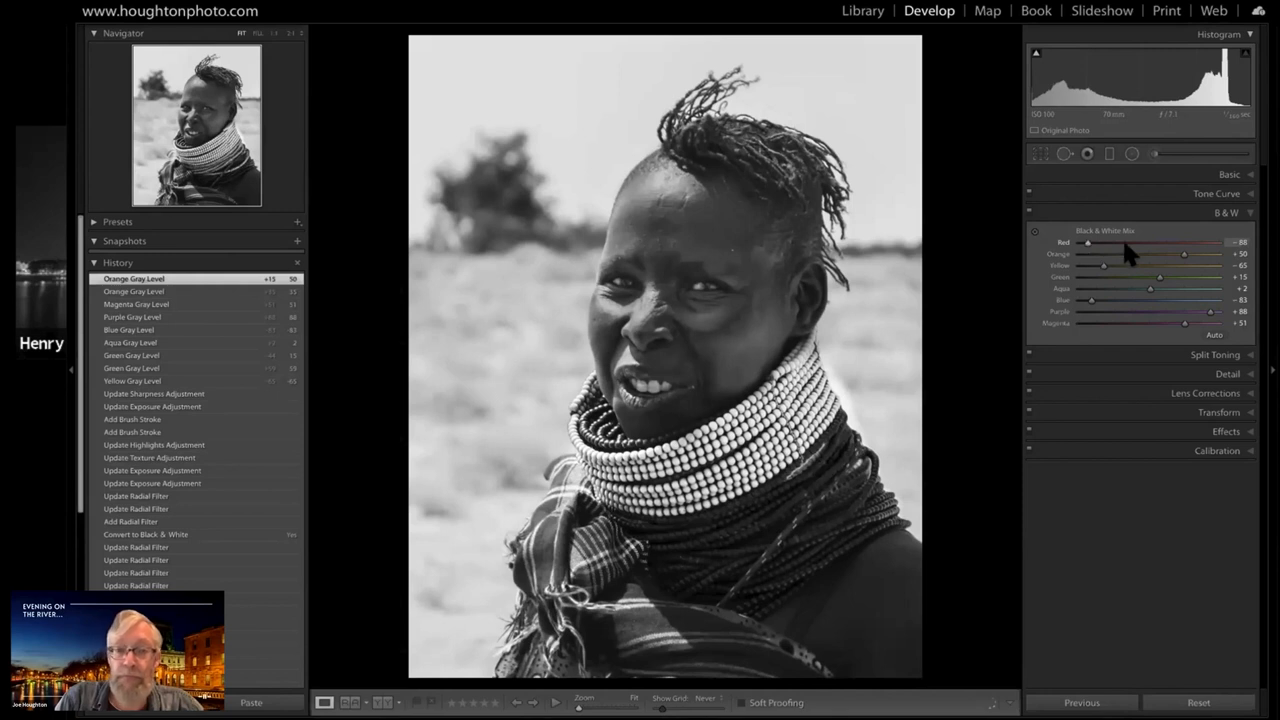
{"action": "left_click_drag", "start_coordinate": [1126, 243], "coordinate": [1132, 244]}
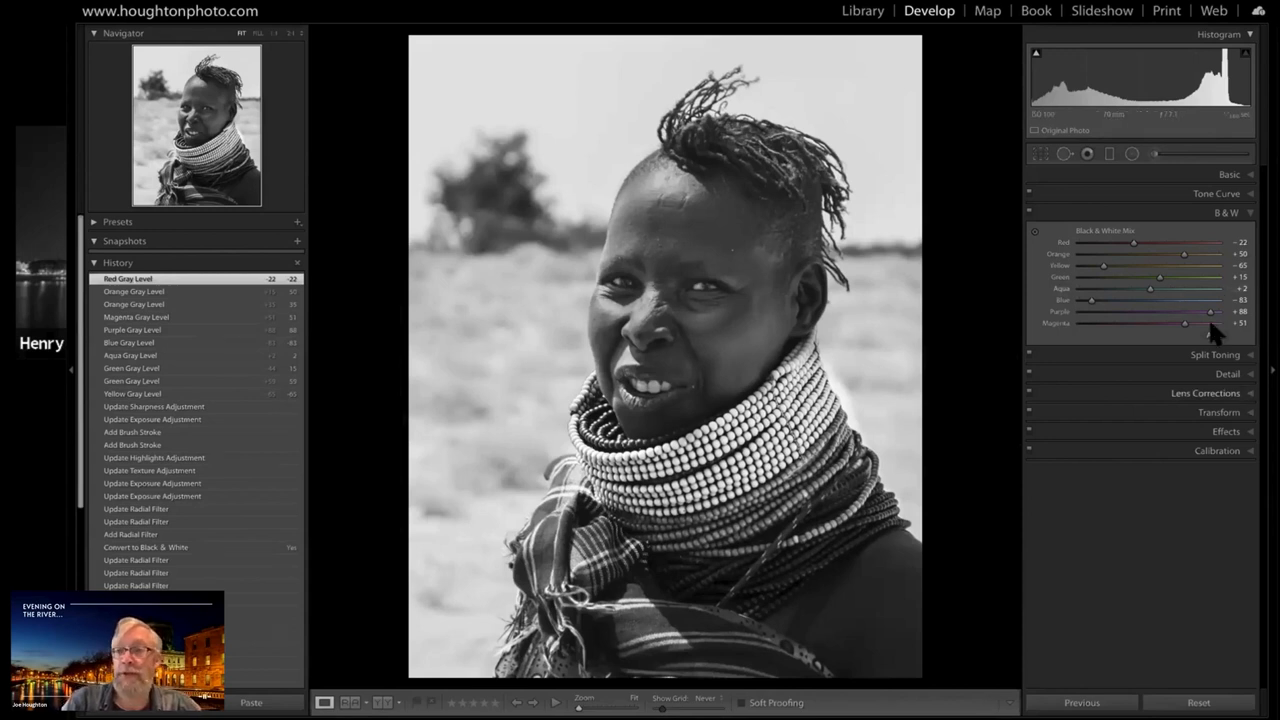
Darken the forehead's existing radial filter by setting its Exposure to -0.58
{"action": "left_click", "coordinate": [1250, 213]}
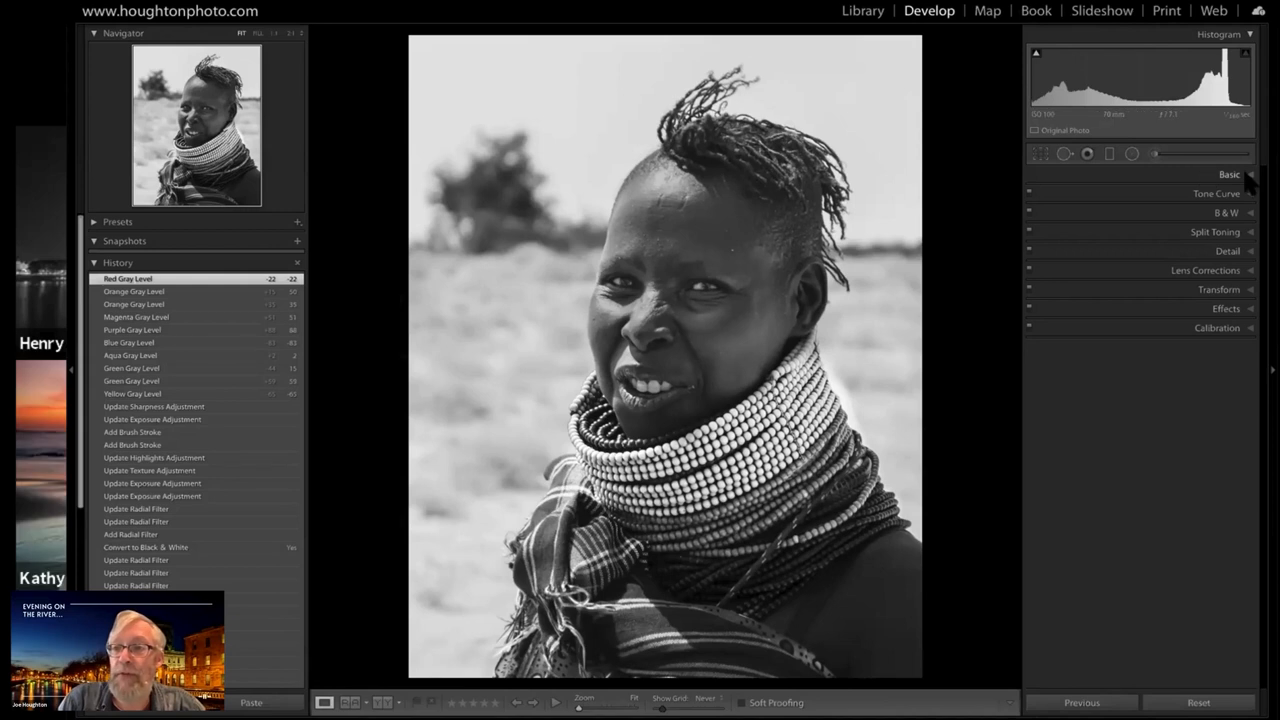
{"action": "left_click", "coordinate": [1114, 172]}
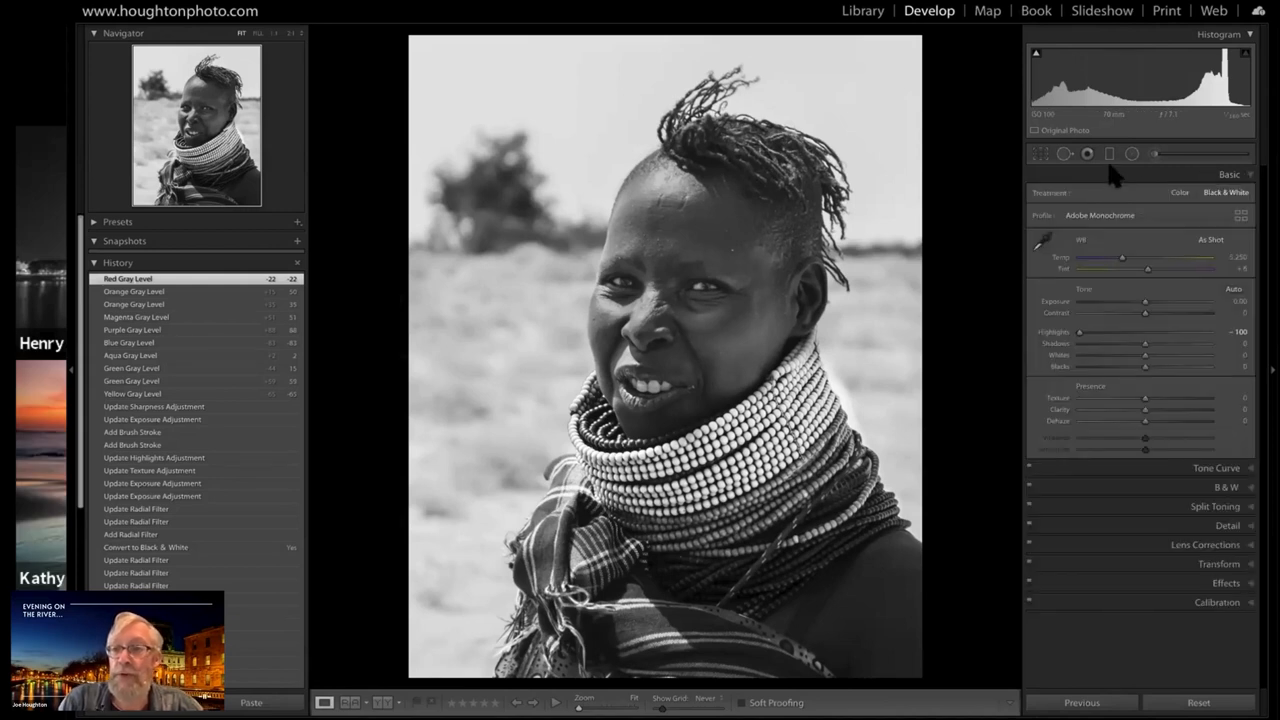
{"action": "left_click", "coordinate": [1132, 156]}
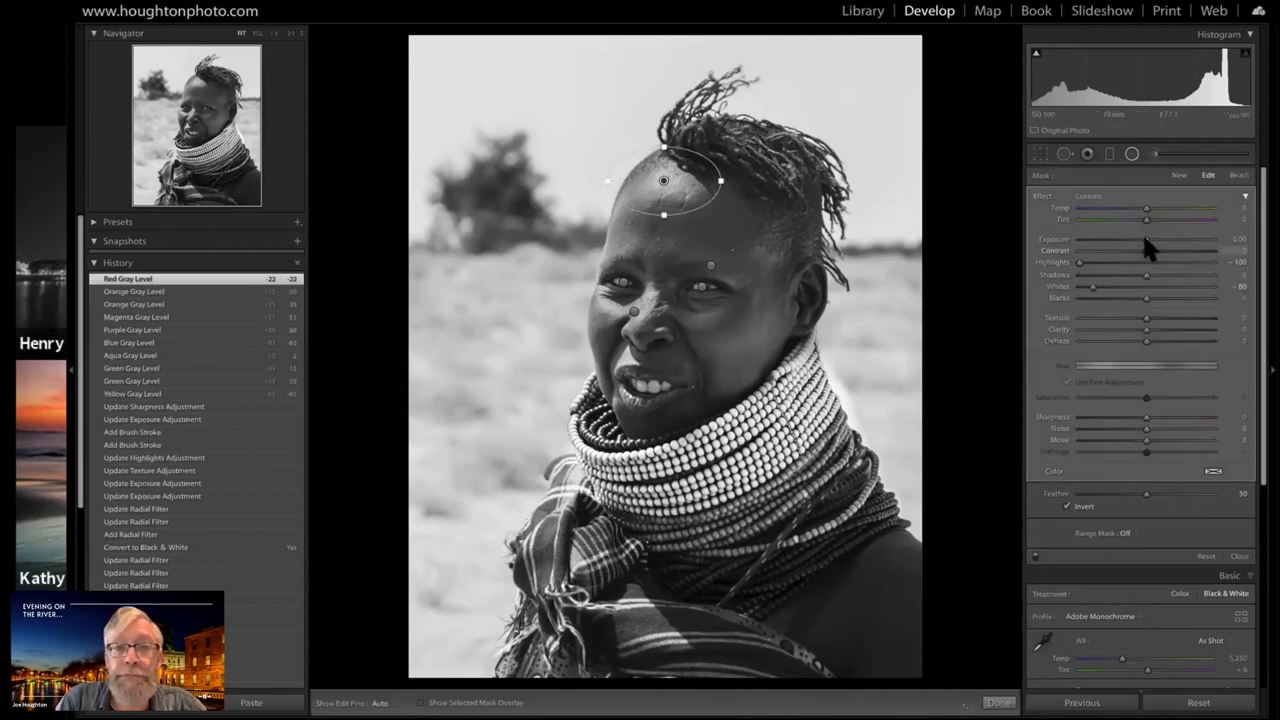
{"action": "left_click_drag", "start_coordinate": [1140, 239], "coordinate": [1139, 240]}
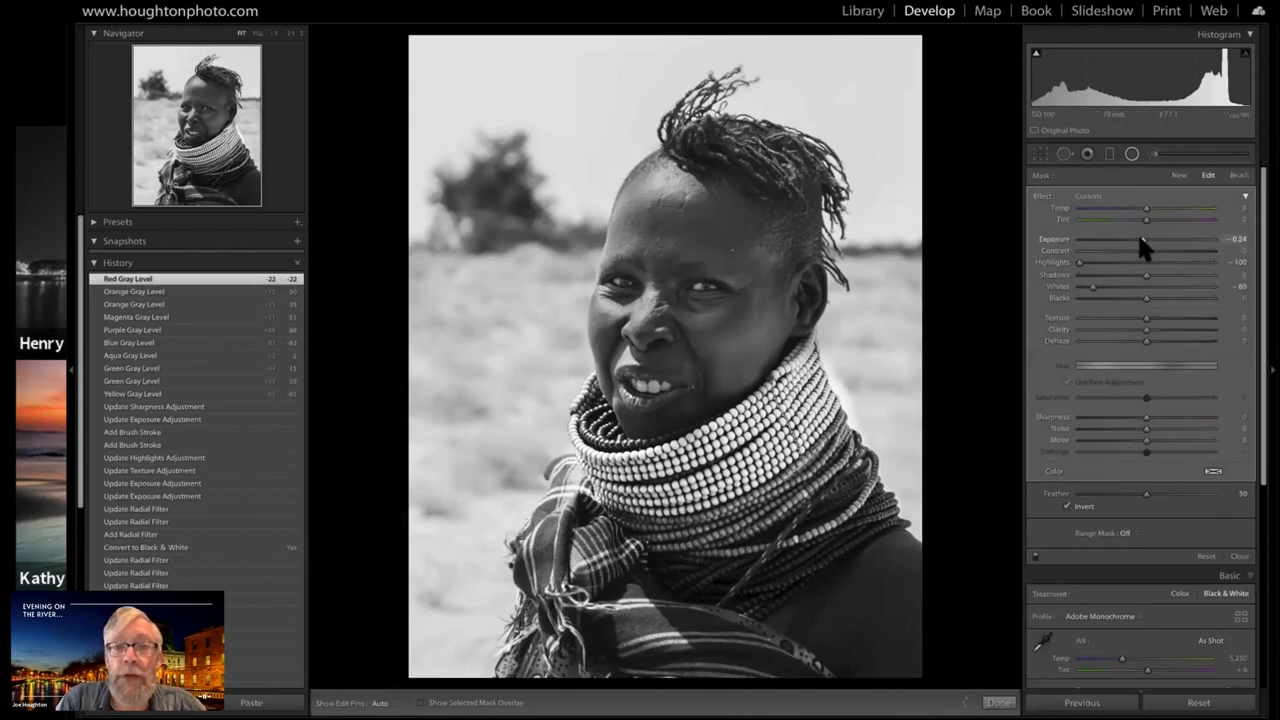
{"action": "left_click_drag", "start_coordinate": [1138, 240], "coordinate": [1136, 248]}
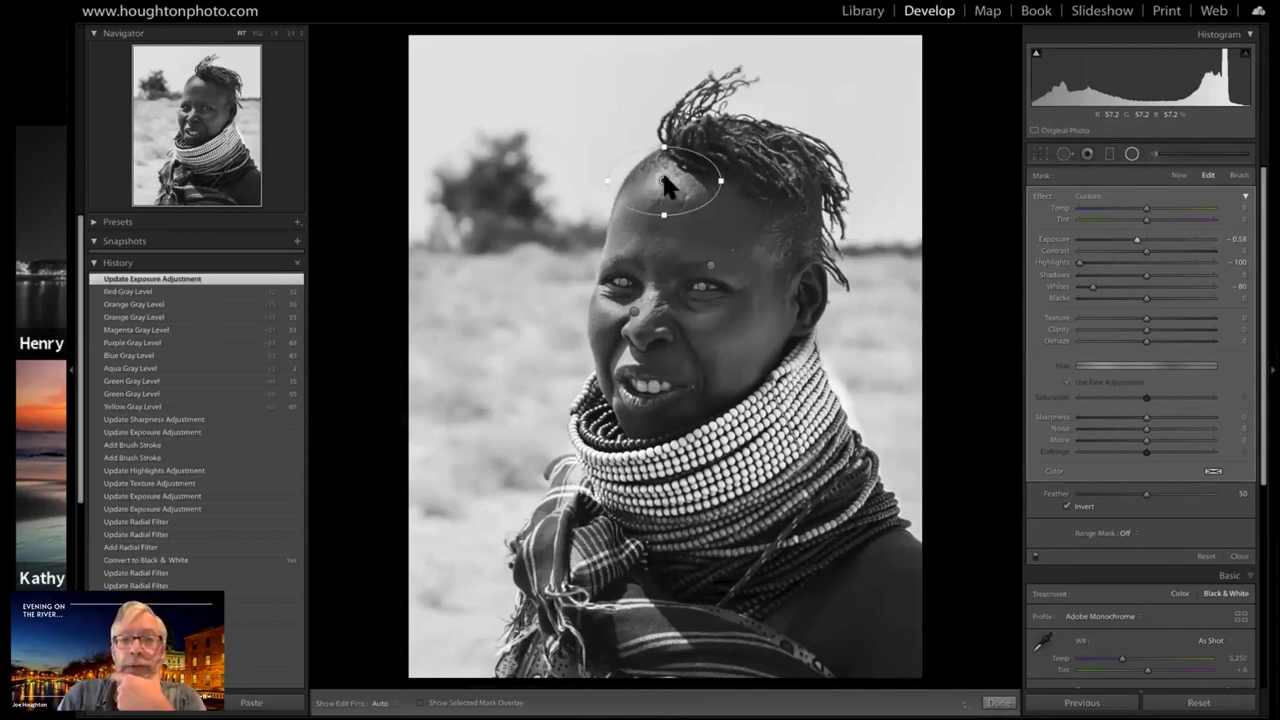
Duplicate the forehead's radial filter and delete the copy
{"action": "right_click", "coordinate": [666, 183]}
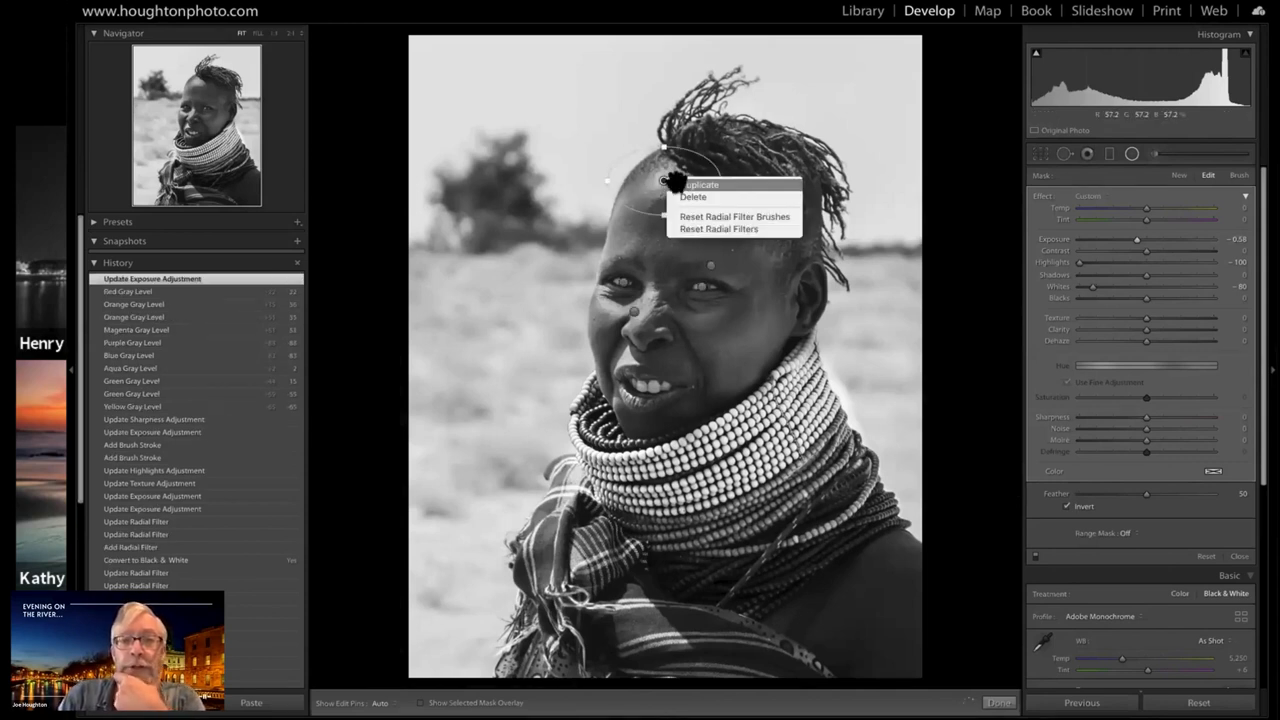
{"action": "left_click", "coordinate": [677, 183]}
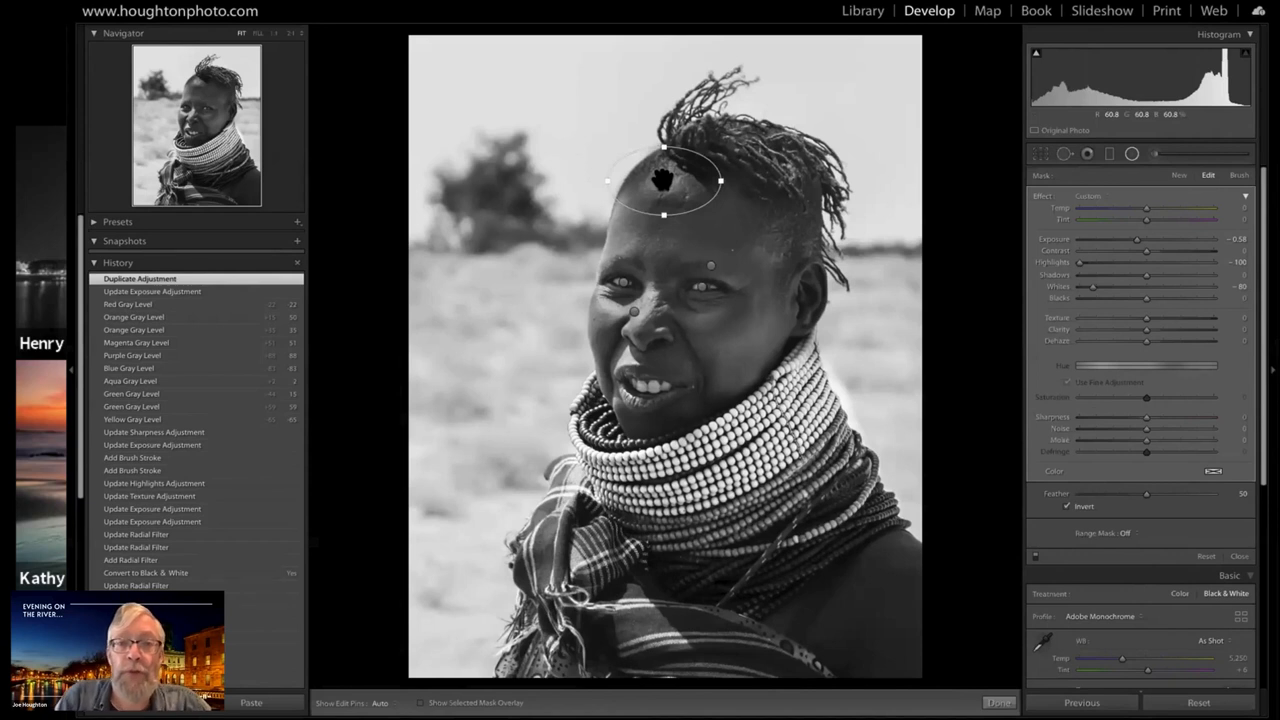
{"action": "left_click", "coordinate": [663, 180]}
{"action": "key", "text": "Delete"}
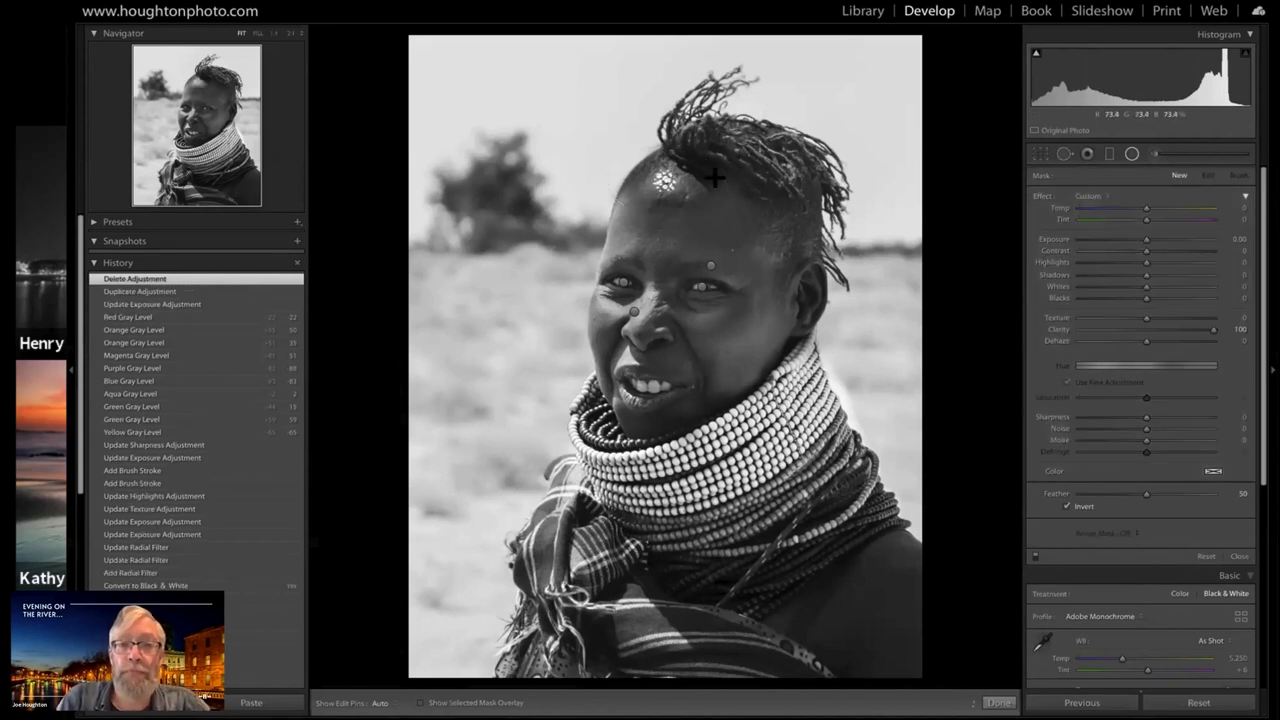
Set the edit pins to Never show and close the radial filter to inspect the forehead
{"action": "left_click", "coordinate": [384, 702]}
{"action": "left_click", "coordinate": [390, 695]}
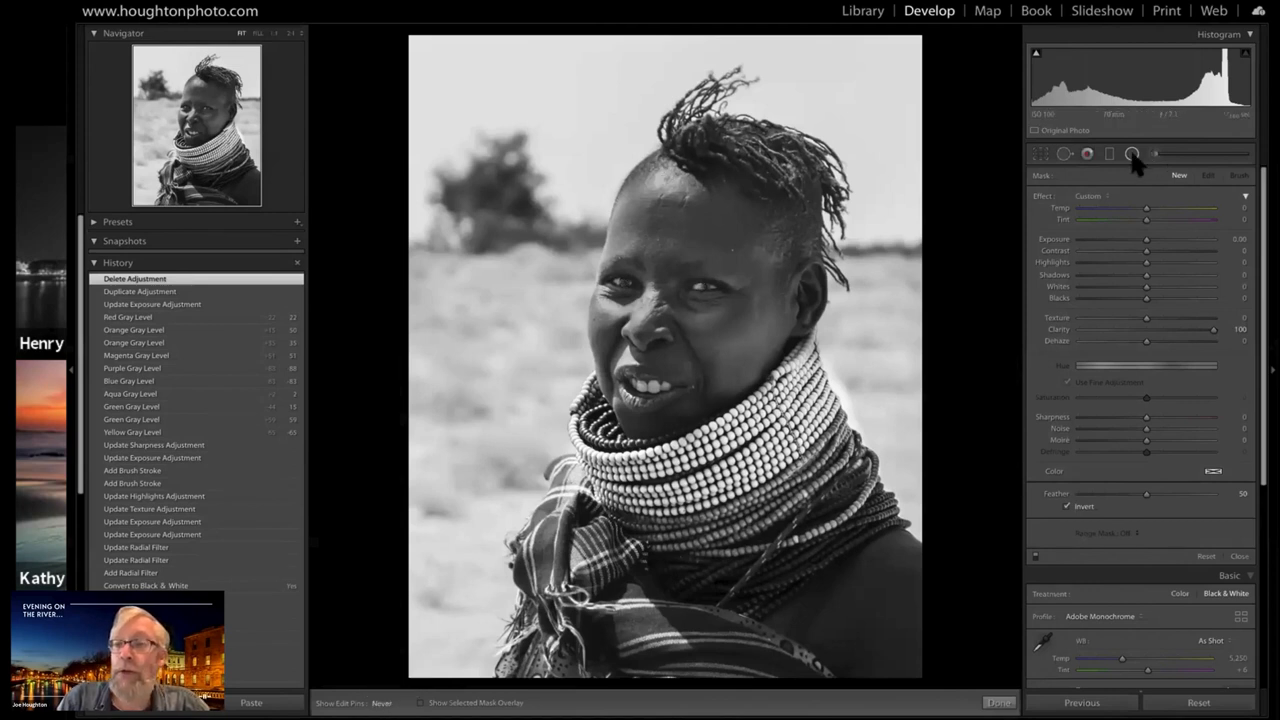
{"action": "key", "text": "shift+m"}
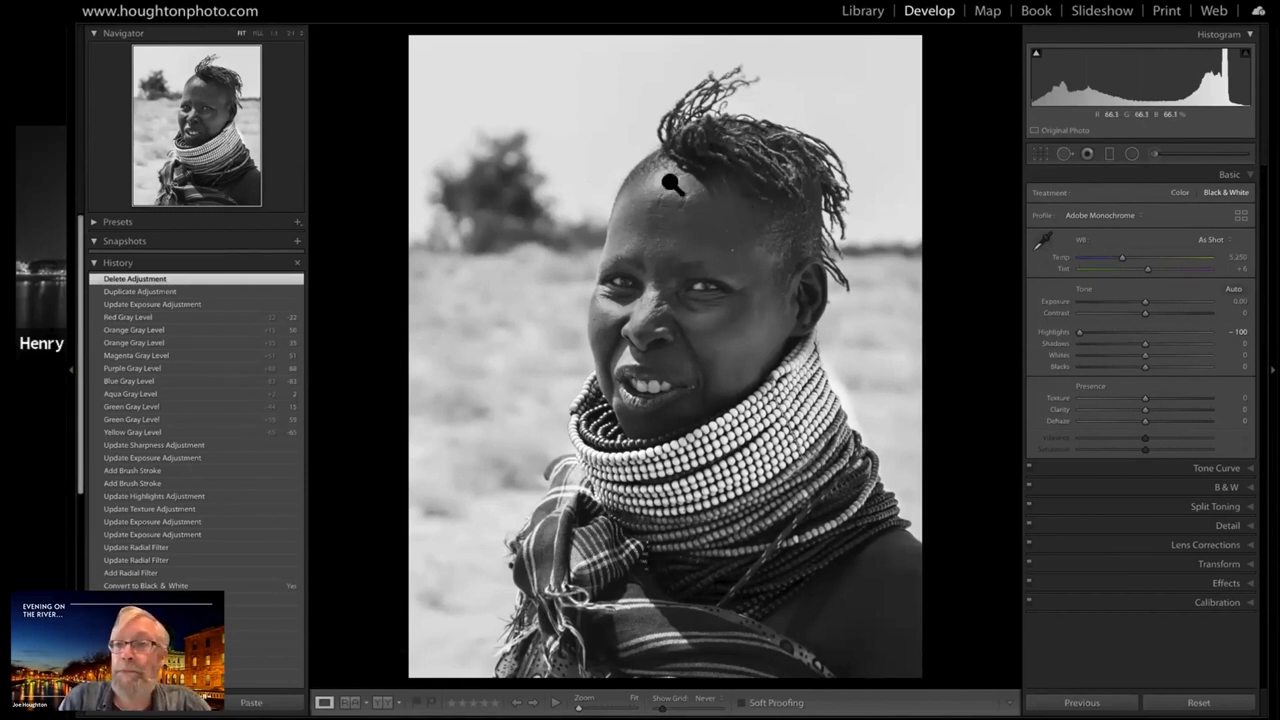
Add another radial filter over the shiny forehead with Clarity reset to 0, Highlights -100 and Whites -100
{"action": "left_click", "coordinate": [1132, 155]}
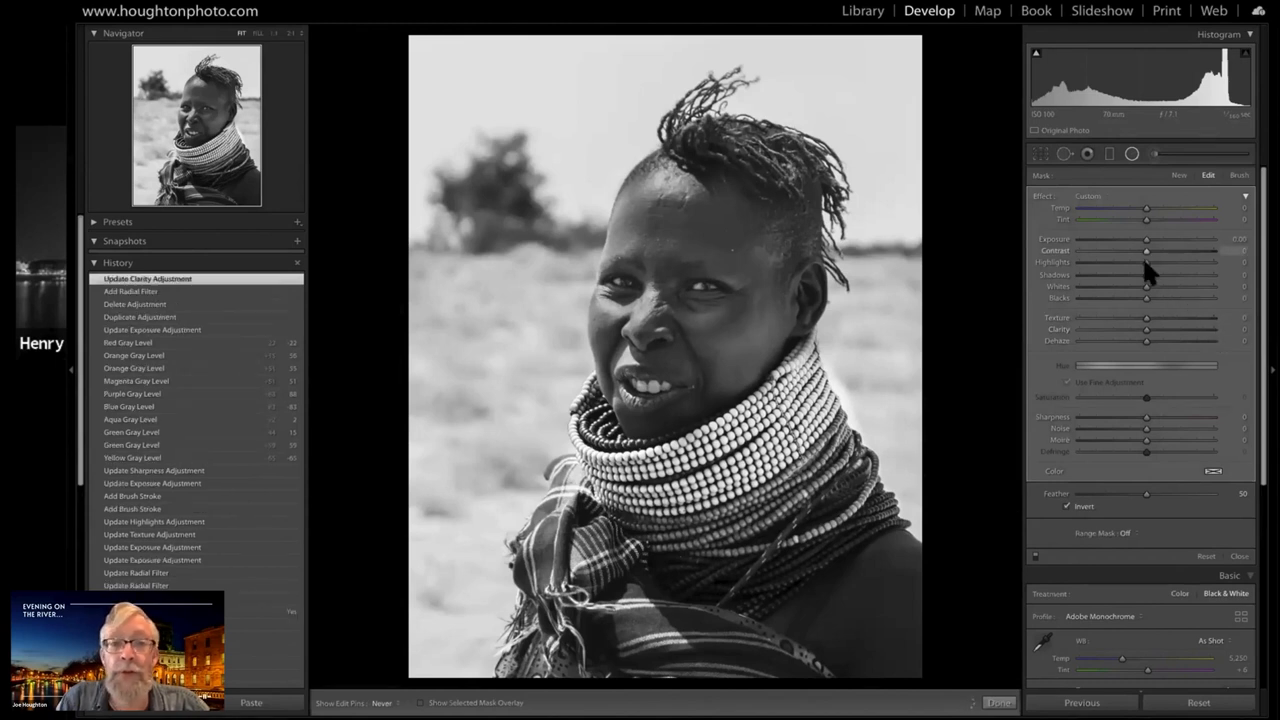
{"action": "left_click", "coordinate": [1099, 261]}
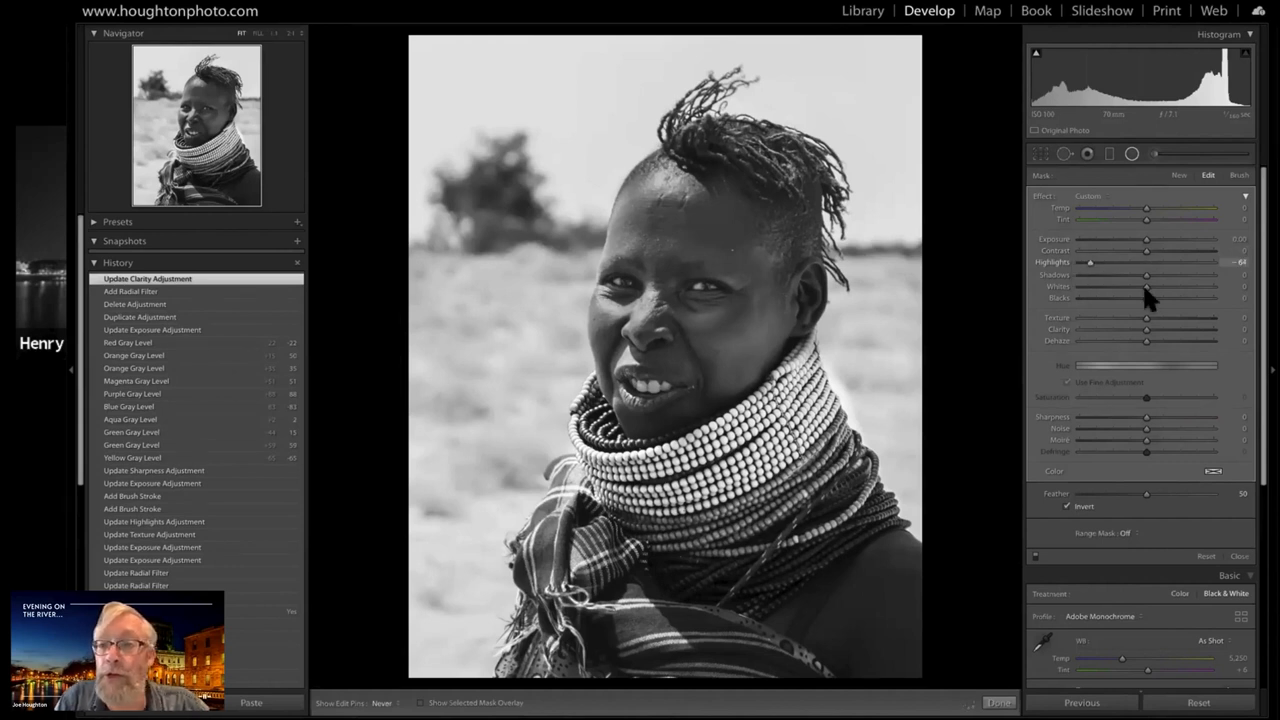
{"action": "left_click", "coordinate": [1108, 287]}
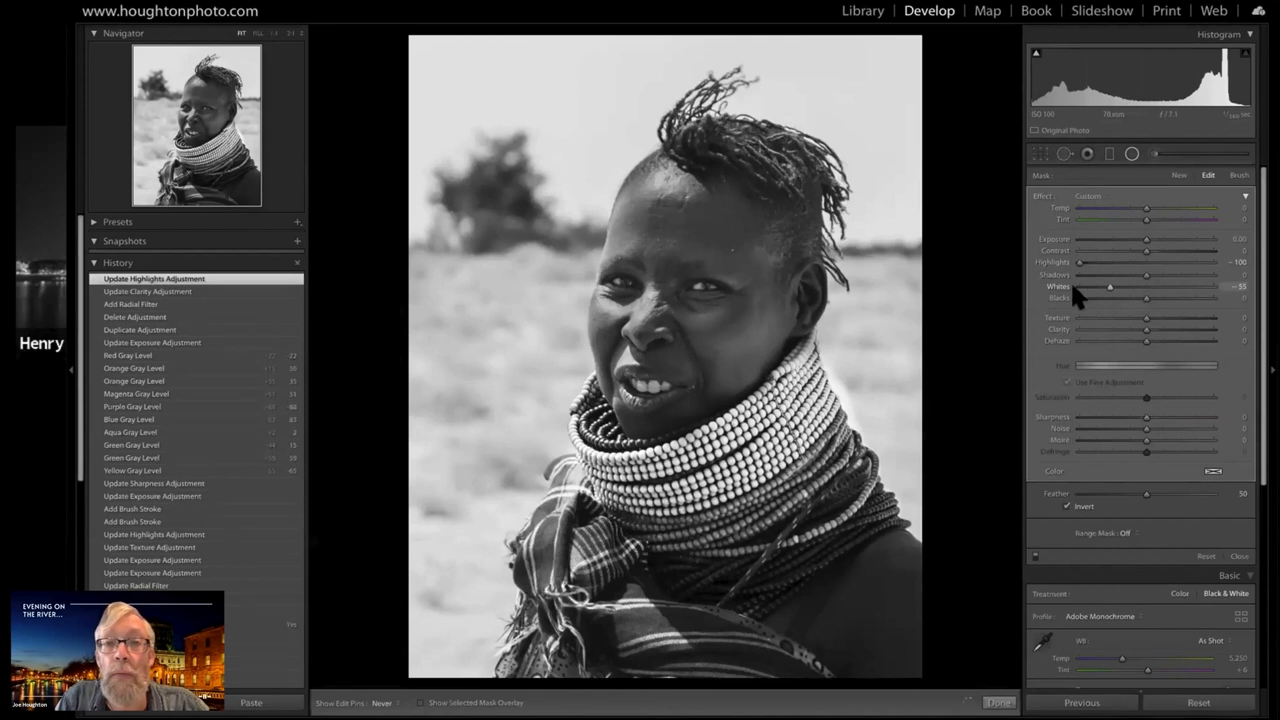
{"action": "left_click_drag", "start_coordinate": [1110, 287], "coordinate": [1093, 287]}
{"action": "left_click_drag", "start_coordinate": [666, 175], "coordinate": [664, 177]}
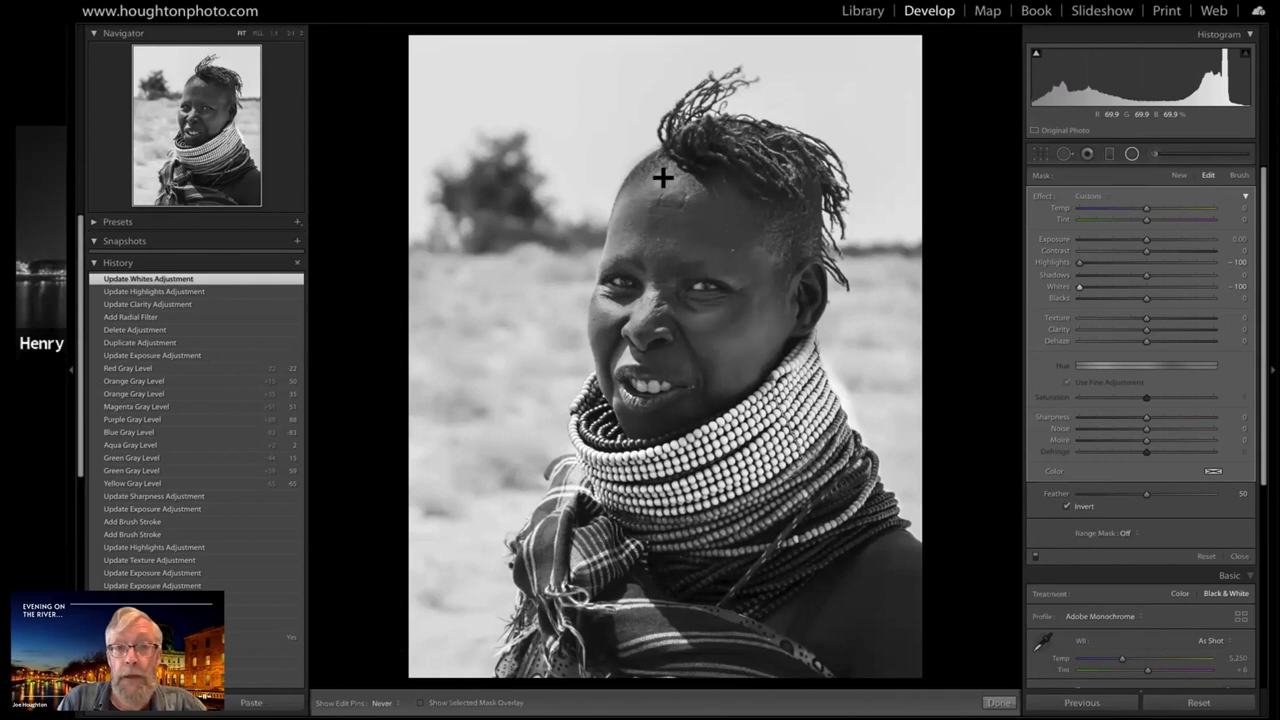
Add a radial filter across the nose and adjacent cheek with Clarity reset to 0, Highlights -100 and Whites -100
{"action": "left_click", "coordinate": [1132, 155]}
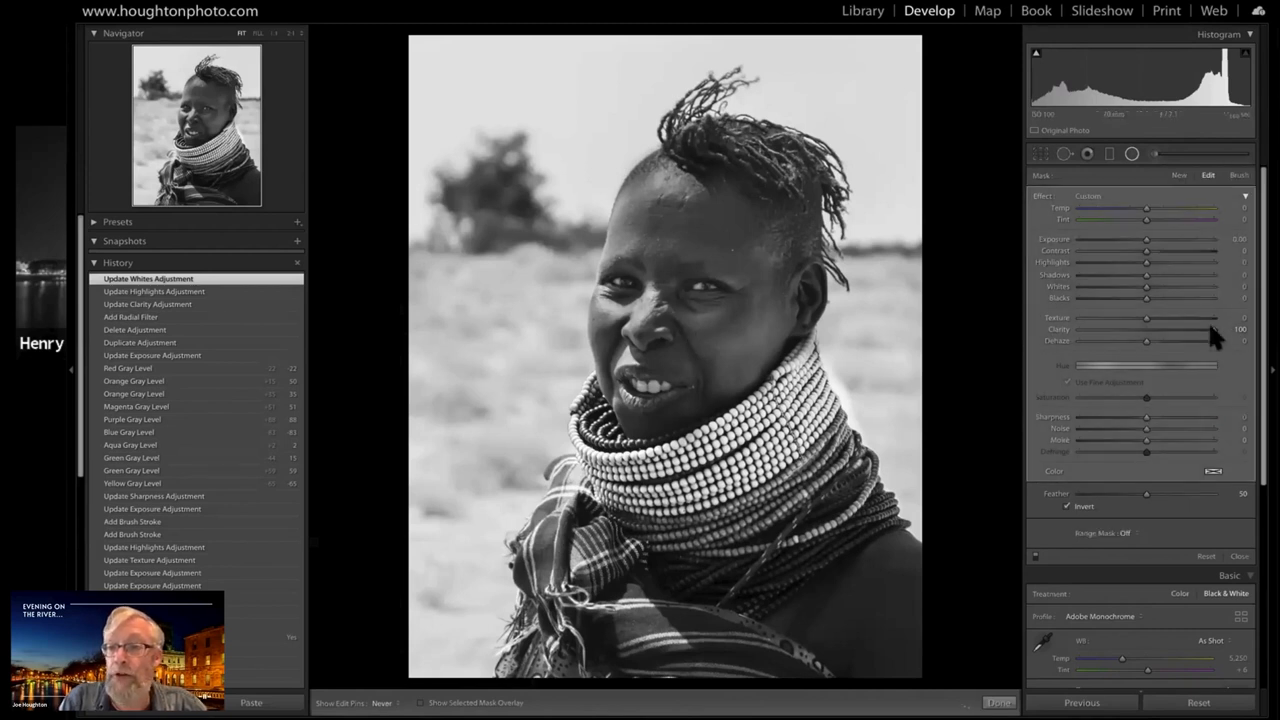
{"action": "double_click", "coordinate": [1060, 329]}
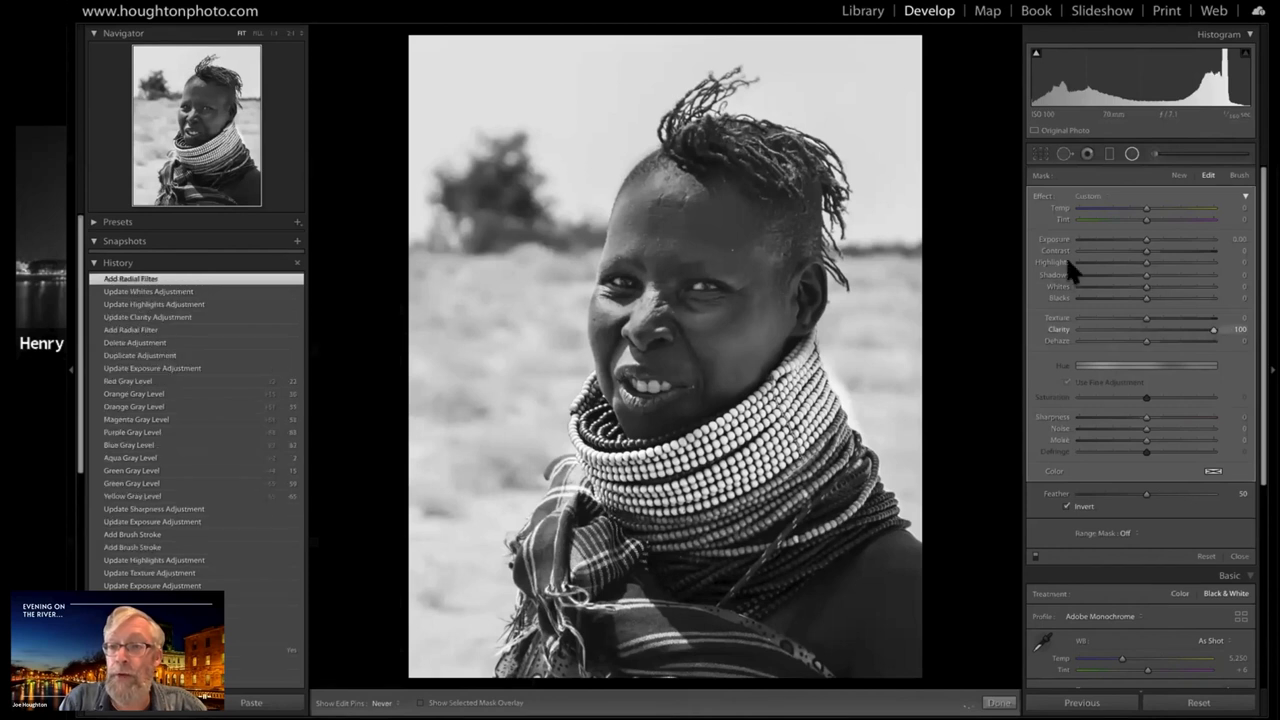
{"action": "left_click_drag", "start_coordinate": [1146, 262], "coordinate": [1063, 277]}
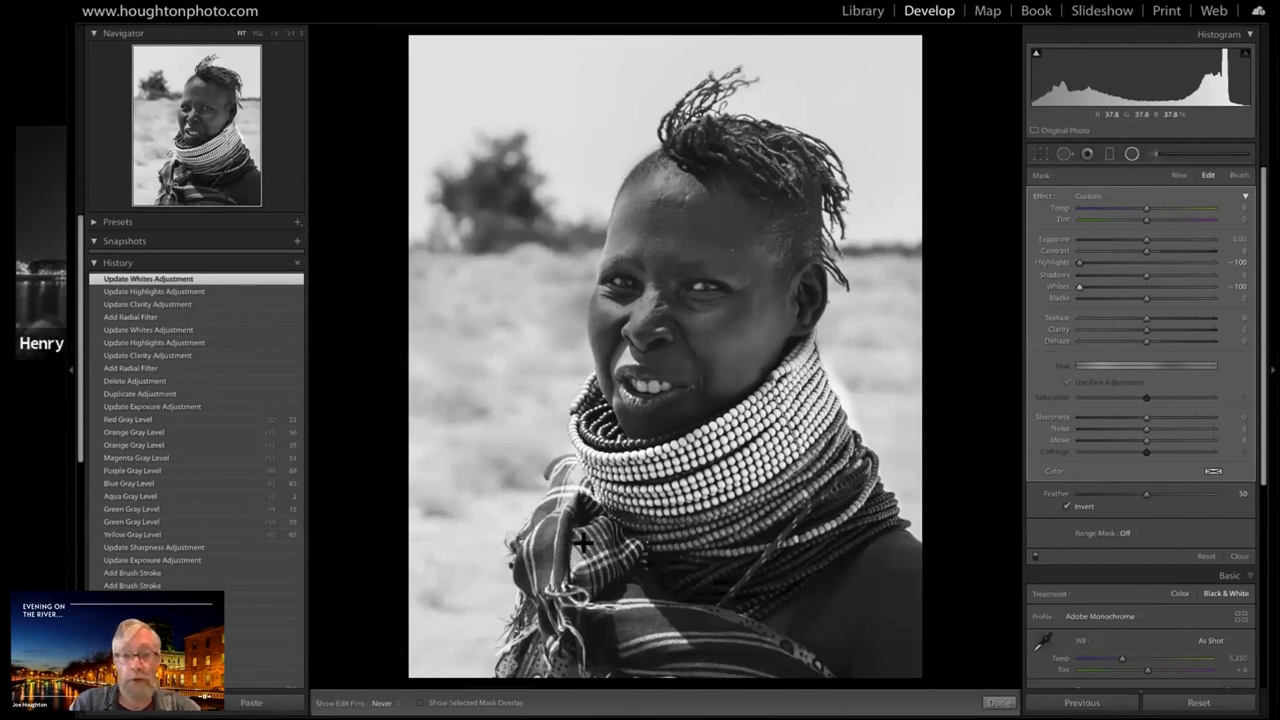
Set edit pins to Auto and erase the cheek radial filter from the background beside the face with a size 4.0 brush, feather 100
{"action": "left_click", "coordinate": [385, 697]}
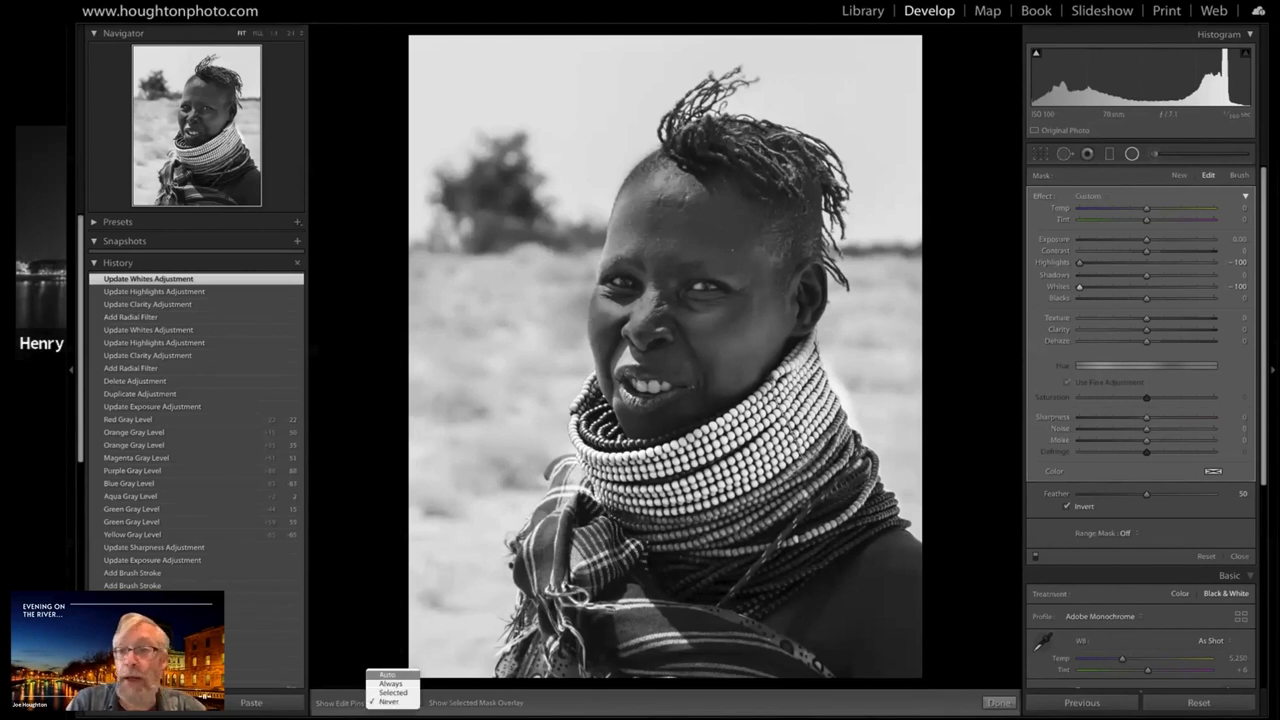
{"action": "left_click", "coordinate": [387, 675]}
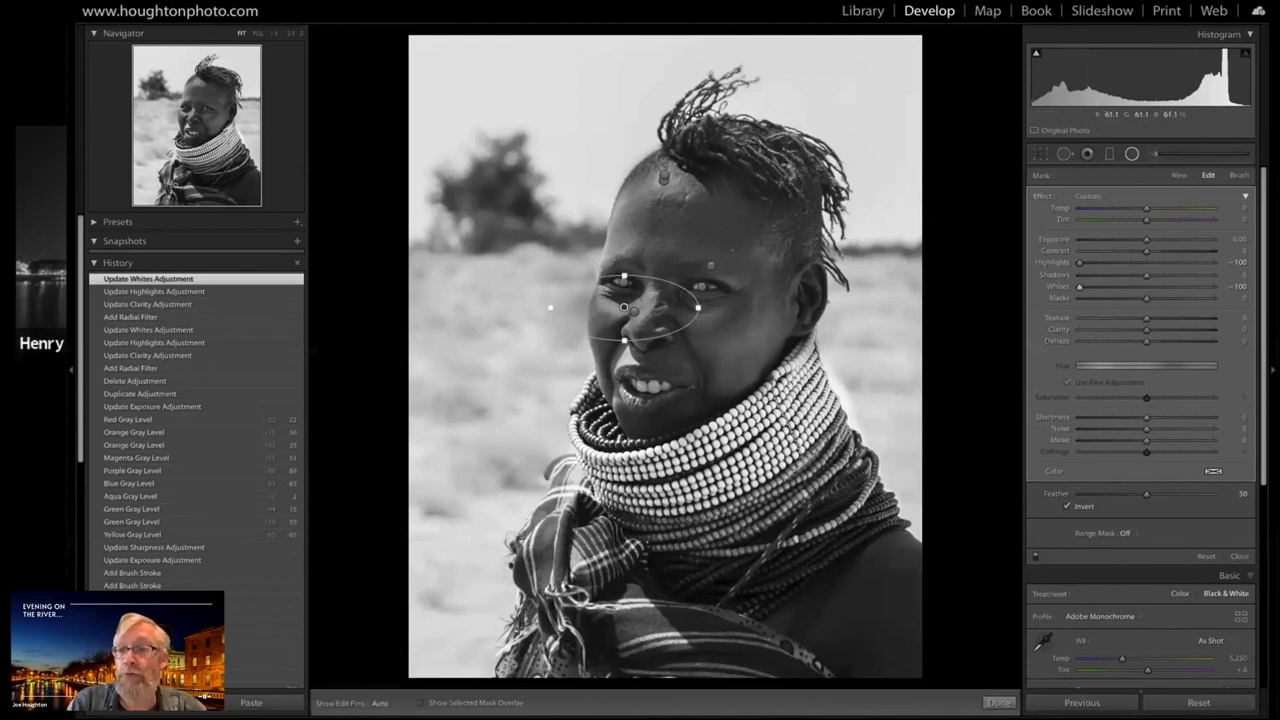
{"action": "left_click", "coordinate": [1239, 175]}
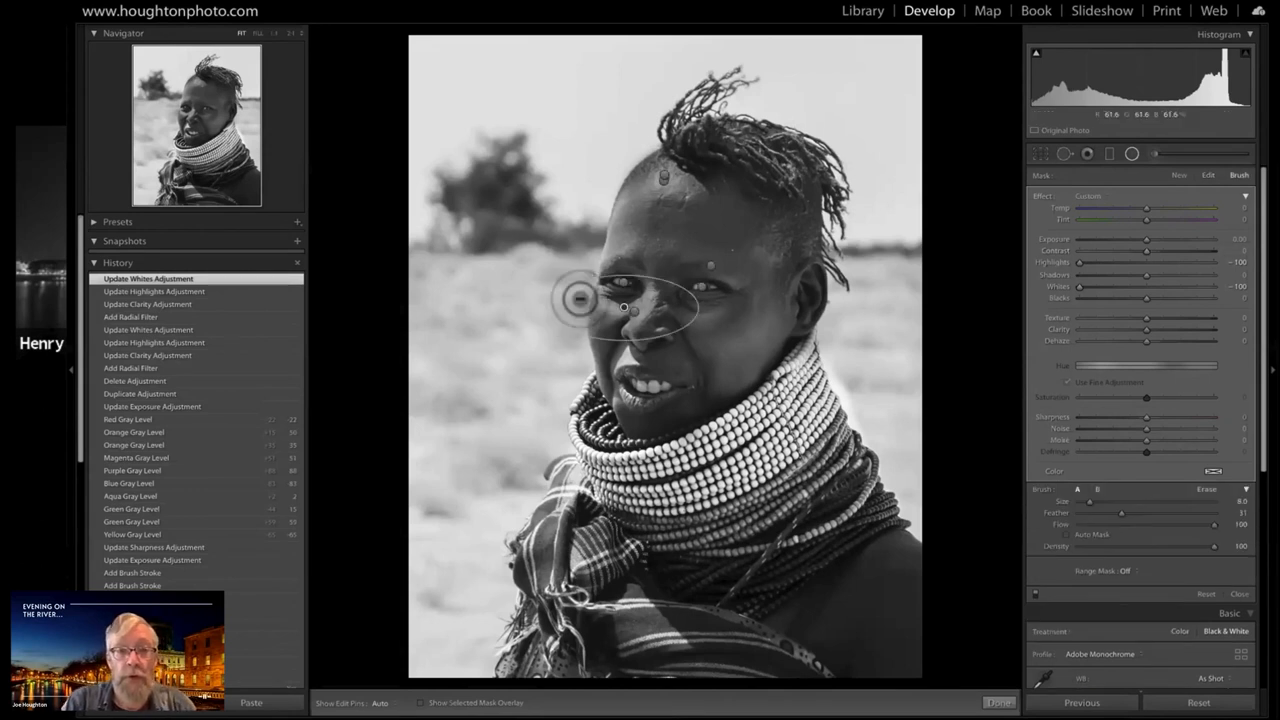
{"action": "key", "text": "alt"}
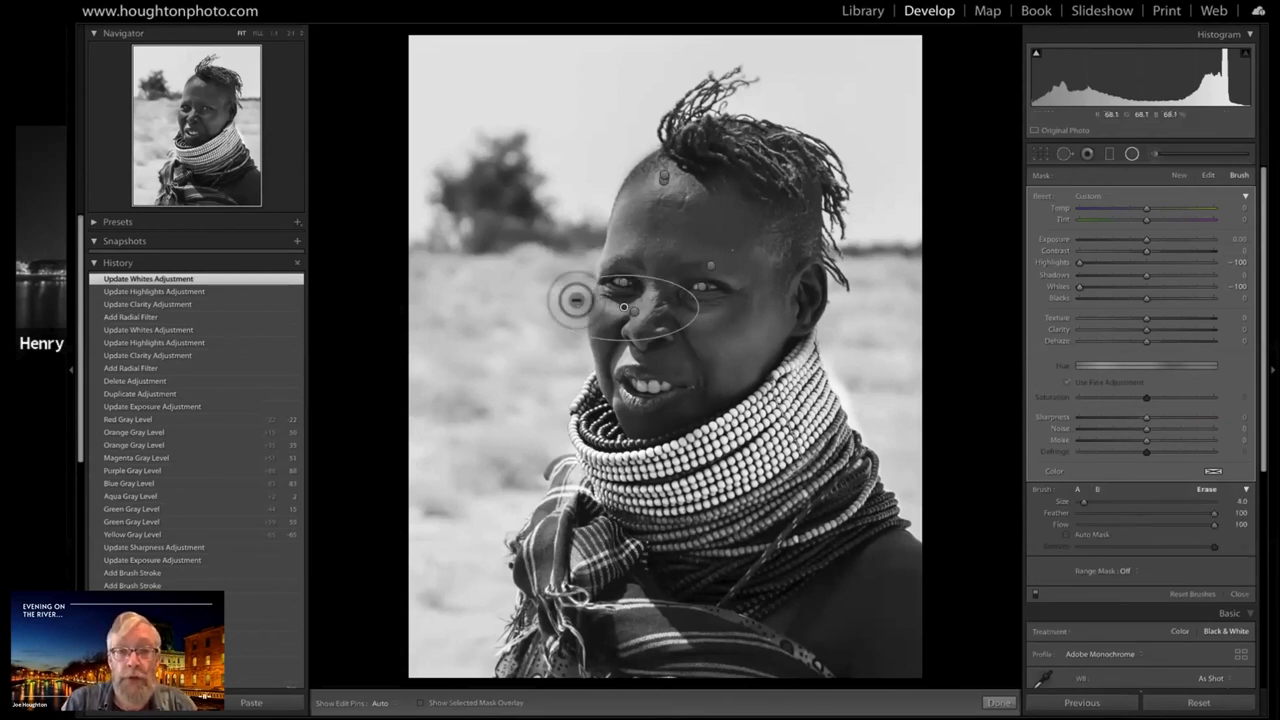
{"action": "key", "text": "h"}
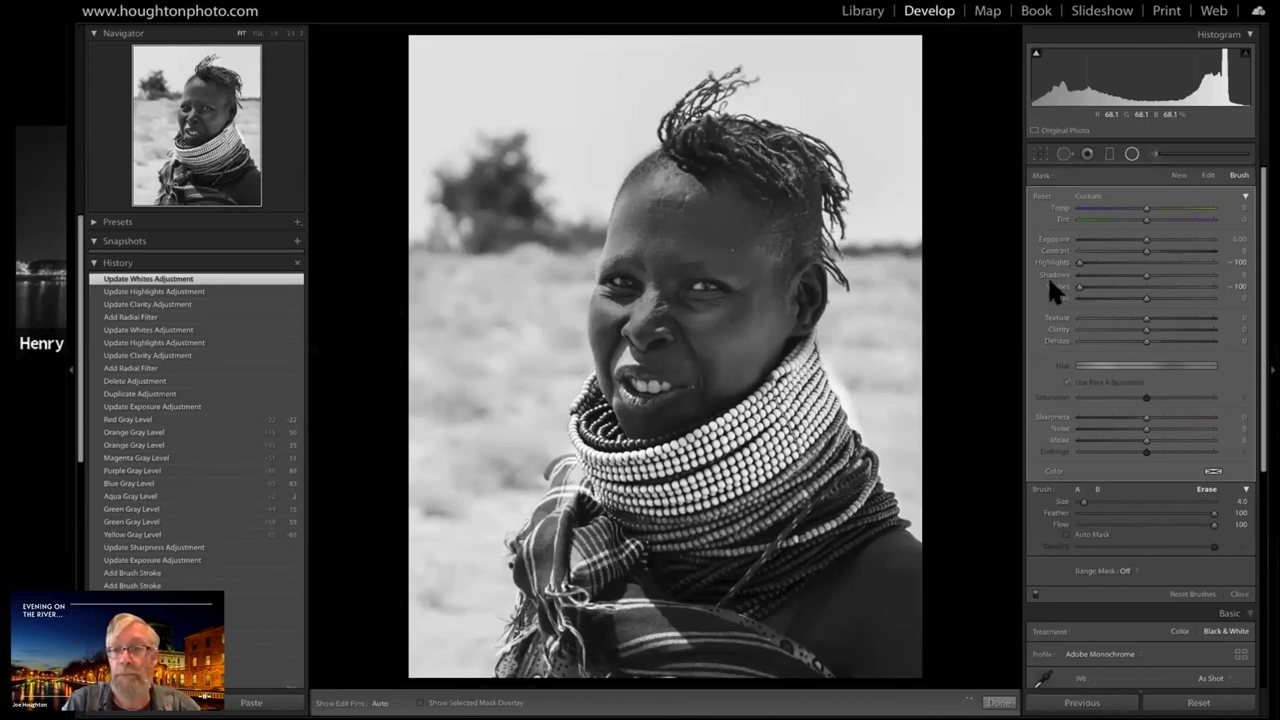
{"action": "left_click", "coordinate": [1131, 154]}
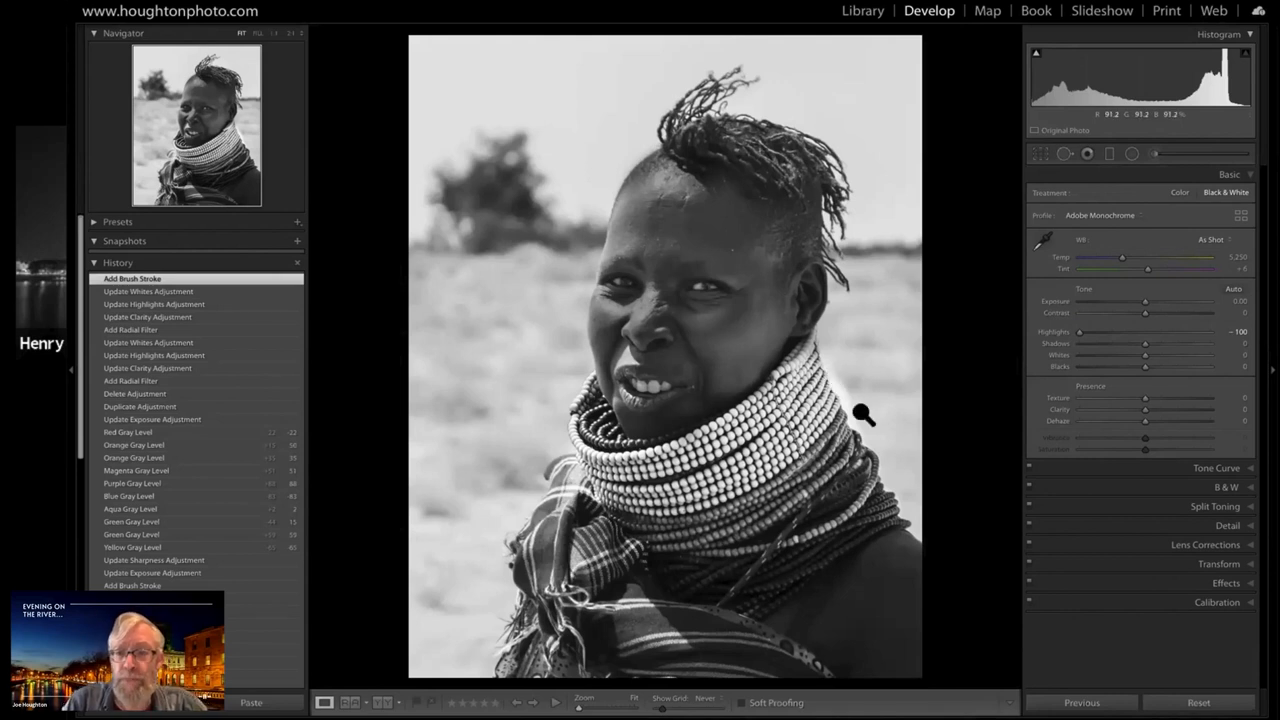
Erase the necklaces' brush adjustment from the bright background beside the beads, using eraser size 4.0 with feather and flow at 100
{"action": "left_click", "coordinate": [1131, 154]}
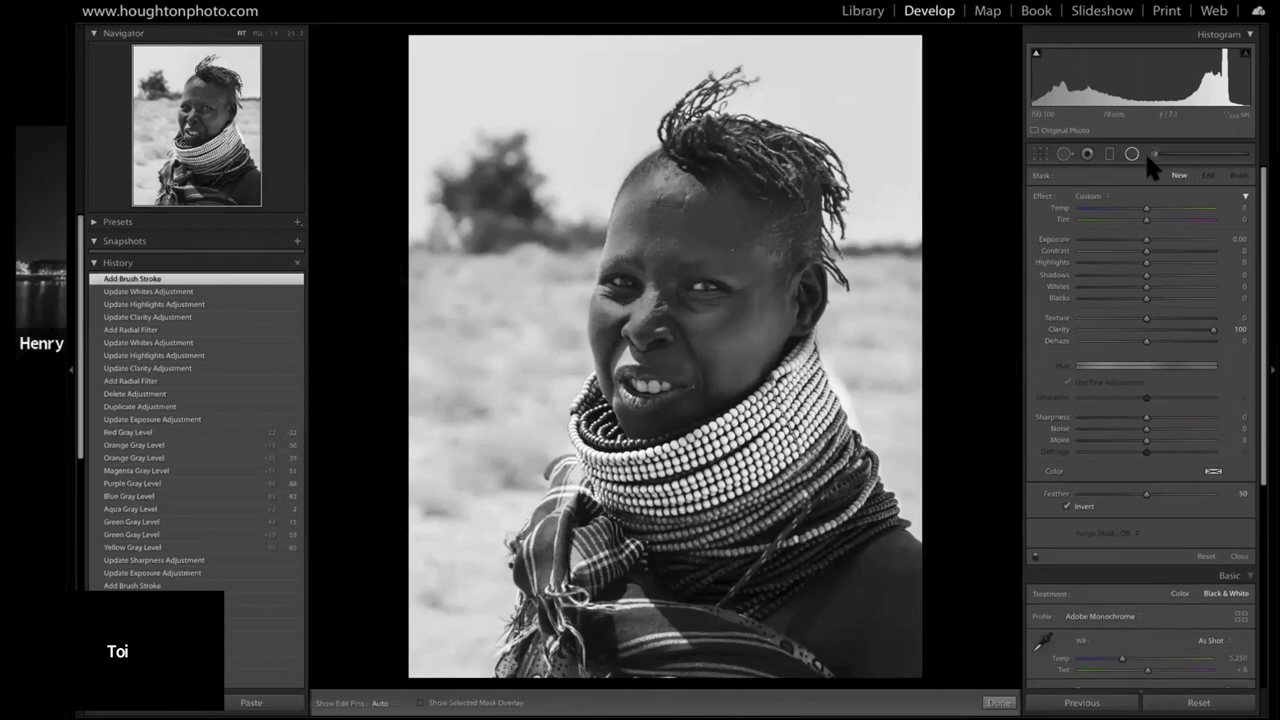
{"action": "key", "text": "shift+t"}
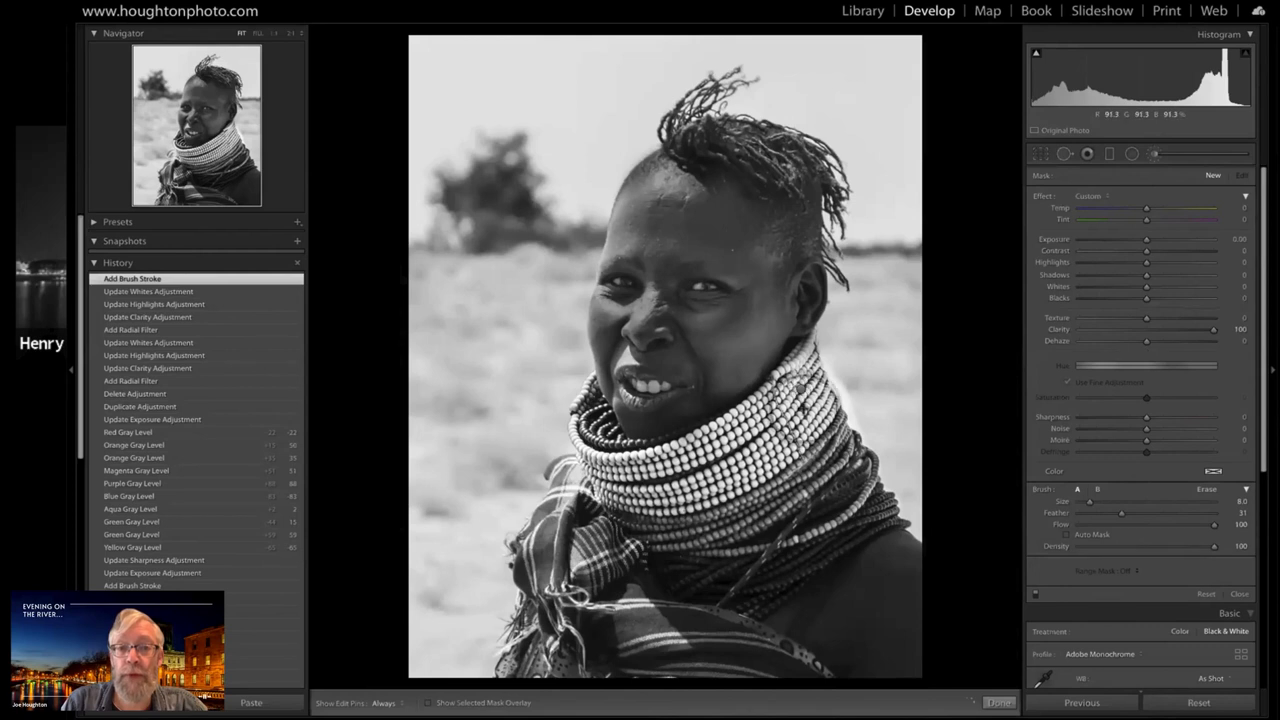
{"action": "left_click", "coordinate": [797, 392]}
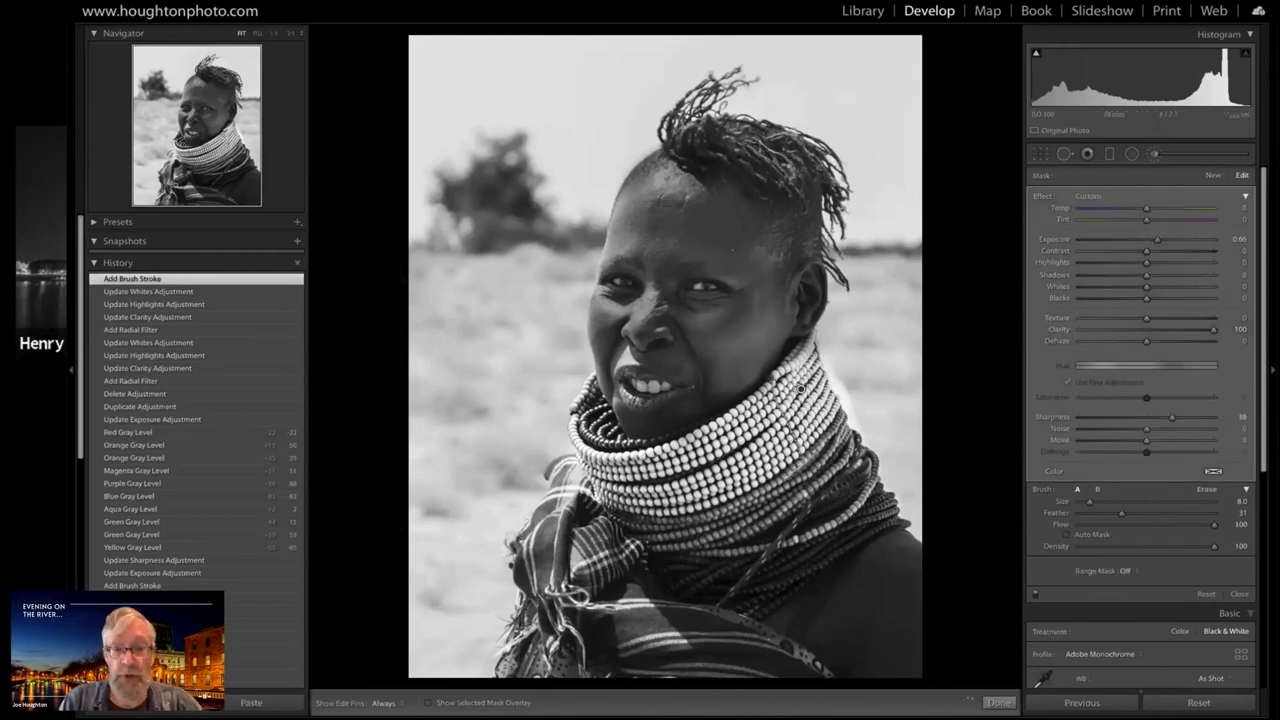
{"action": "key", "text": "alt"}
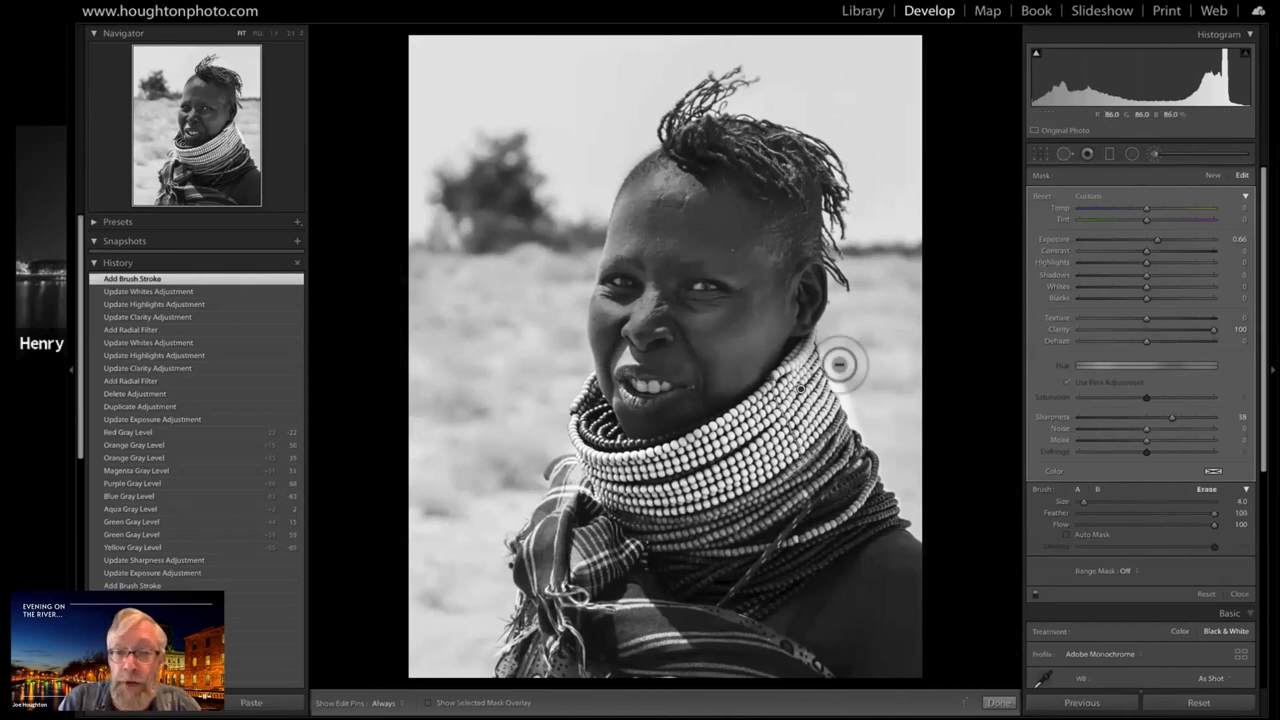
{"action": "key", "text": "h"}
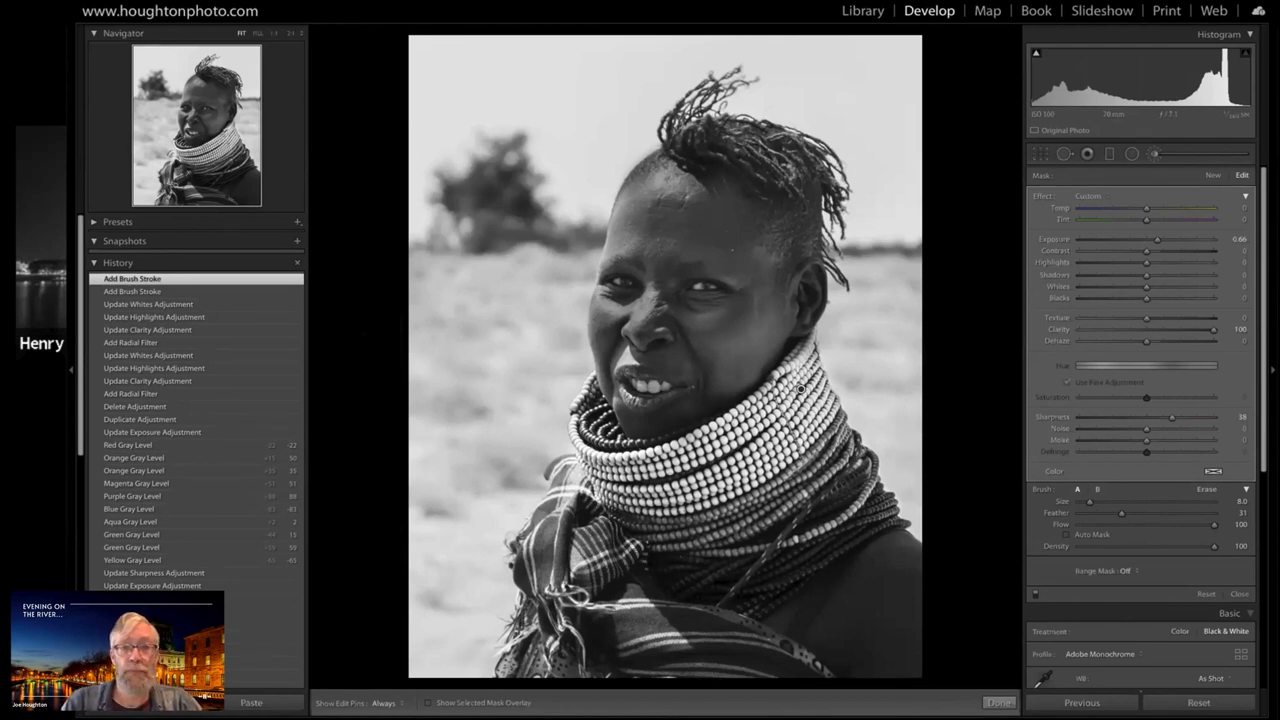
Compare the original colour photo with the black and white copy side by side in Survey view without the surrounding panels
{"action": "key", "text": "g"}
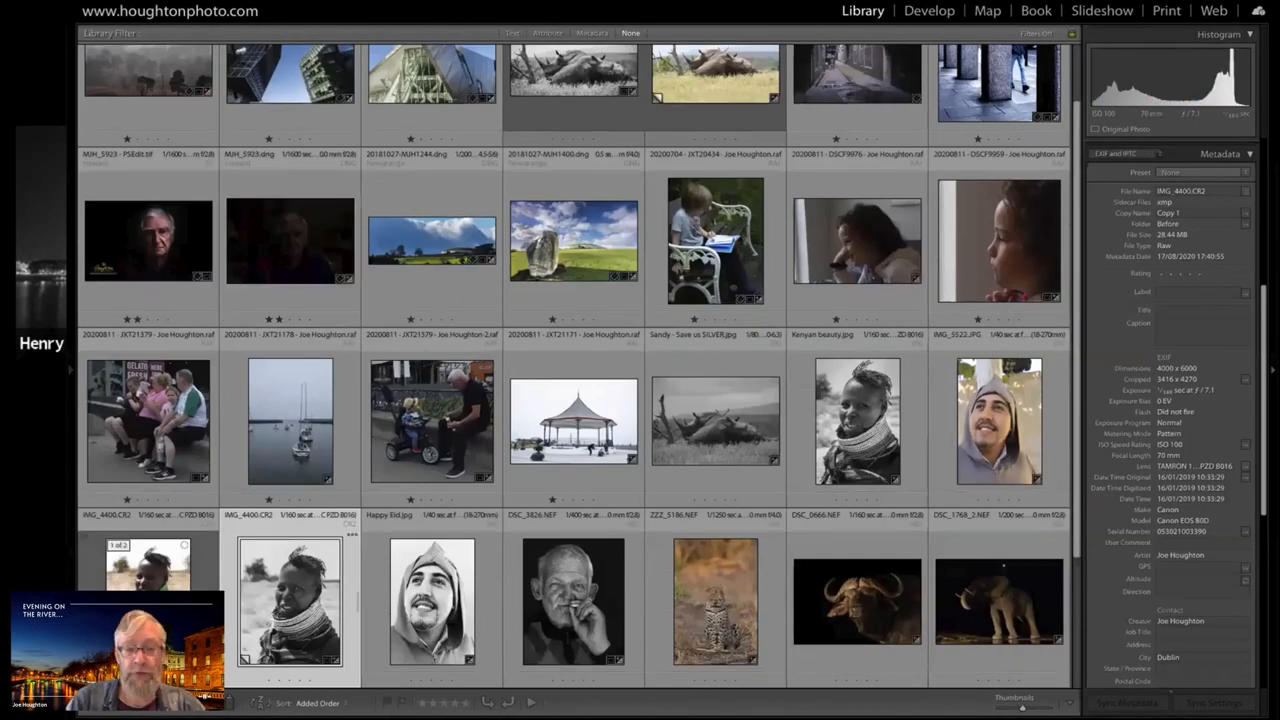
{"action": "left_click", "coordinate": [148, 566], "text": "shift"}
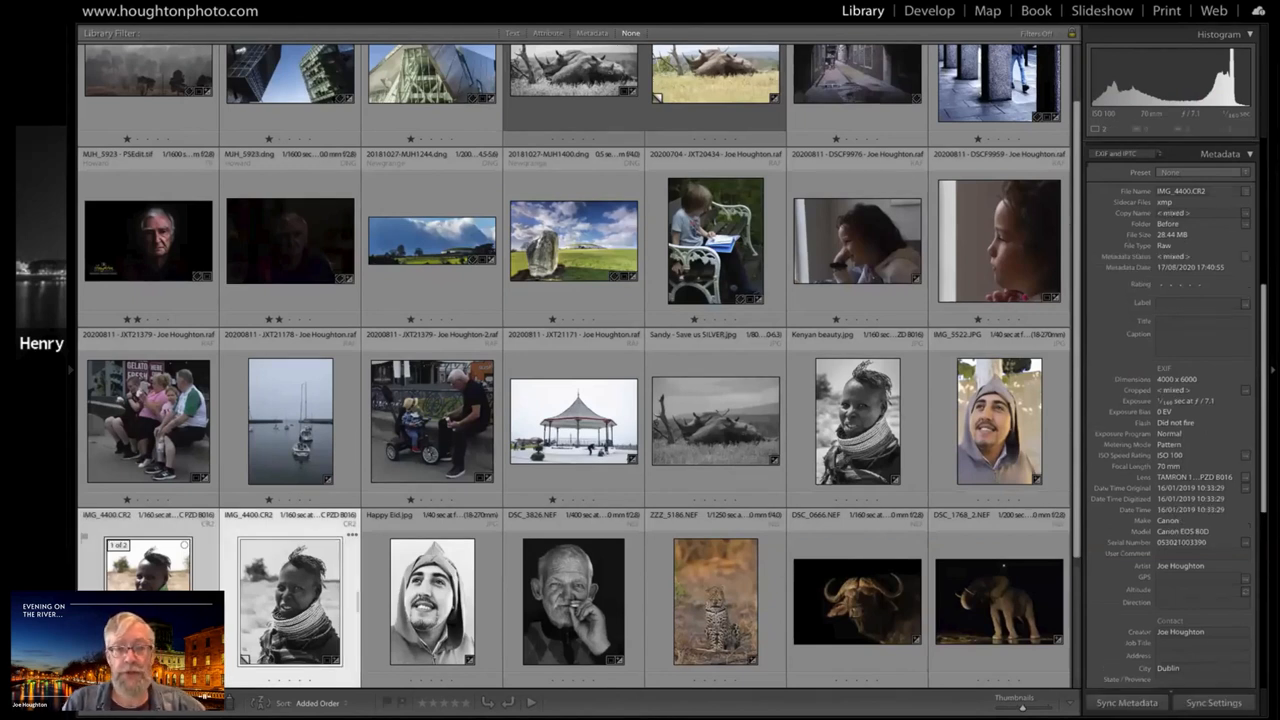
{"action": "key", "text": "n"}
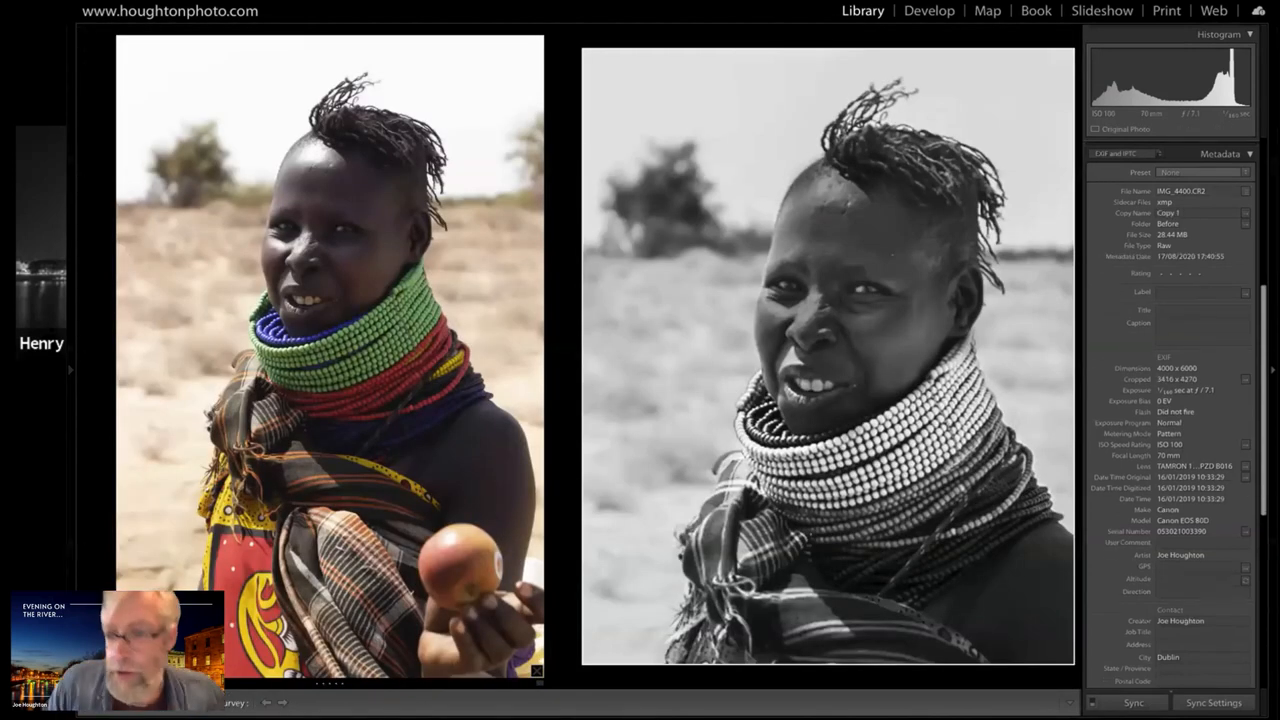
{"action": "key", "text": "shift+Tab"}
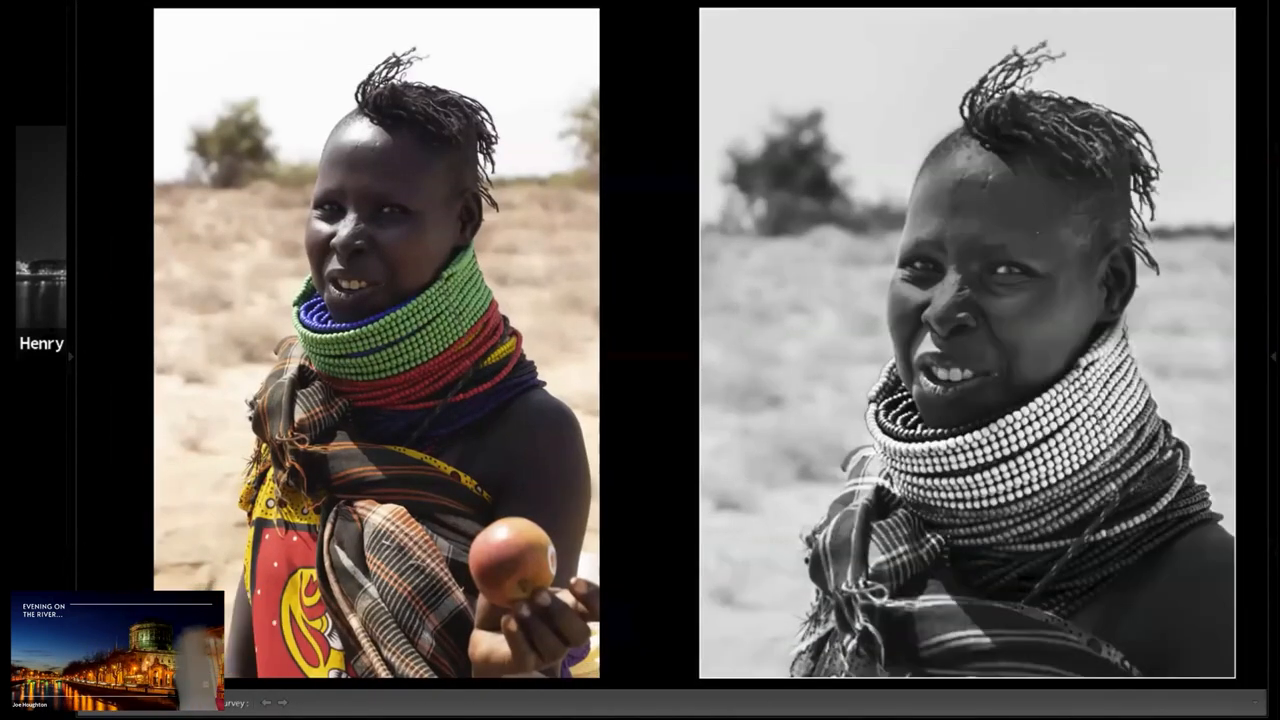
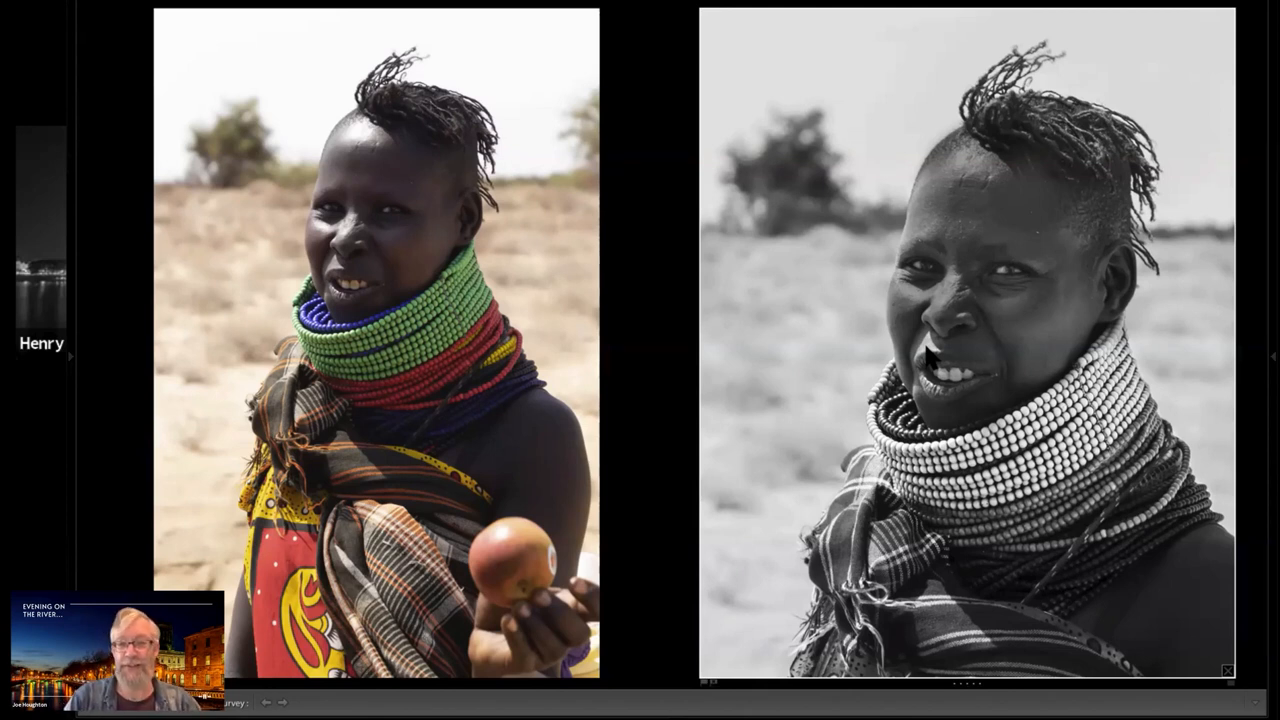
Leave the full-screen comparison and open the black and white portrait for editing with the filmstrip hidden
{"action": "key", "text": "shift+Tab"}
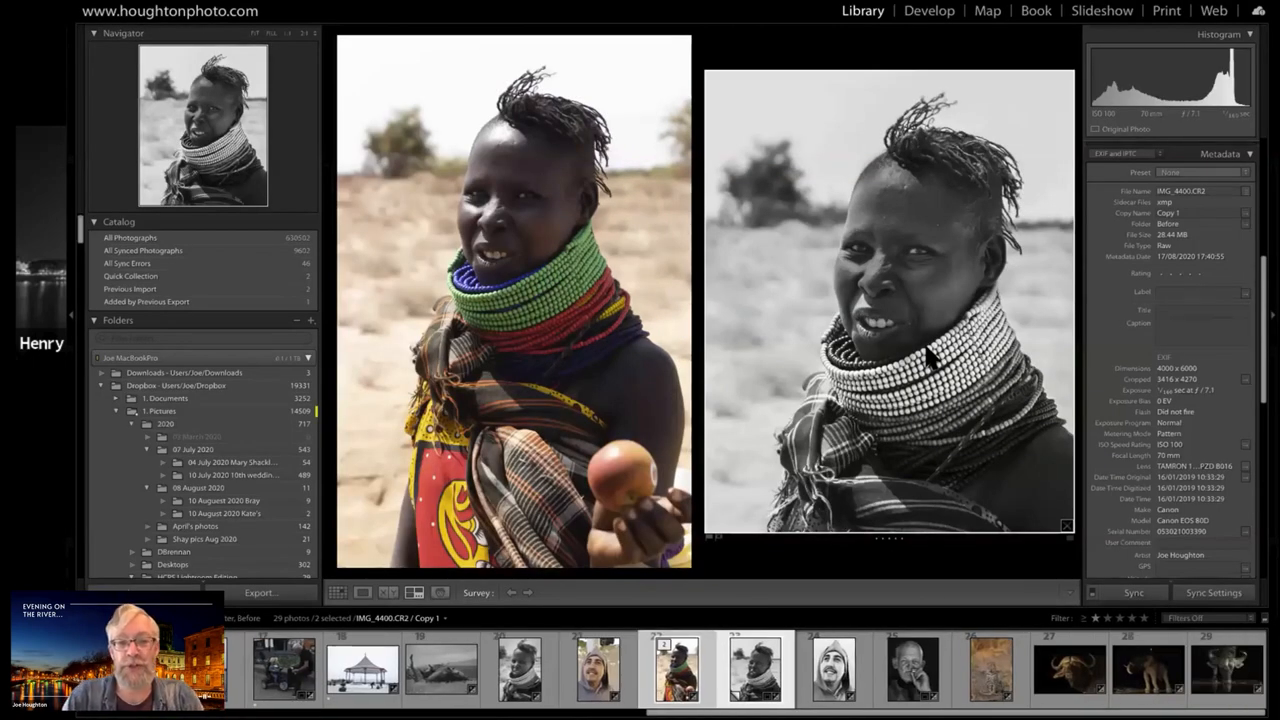
{"action": "left_click", "coordinate": [680, 660]}
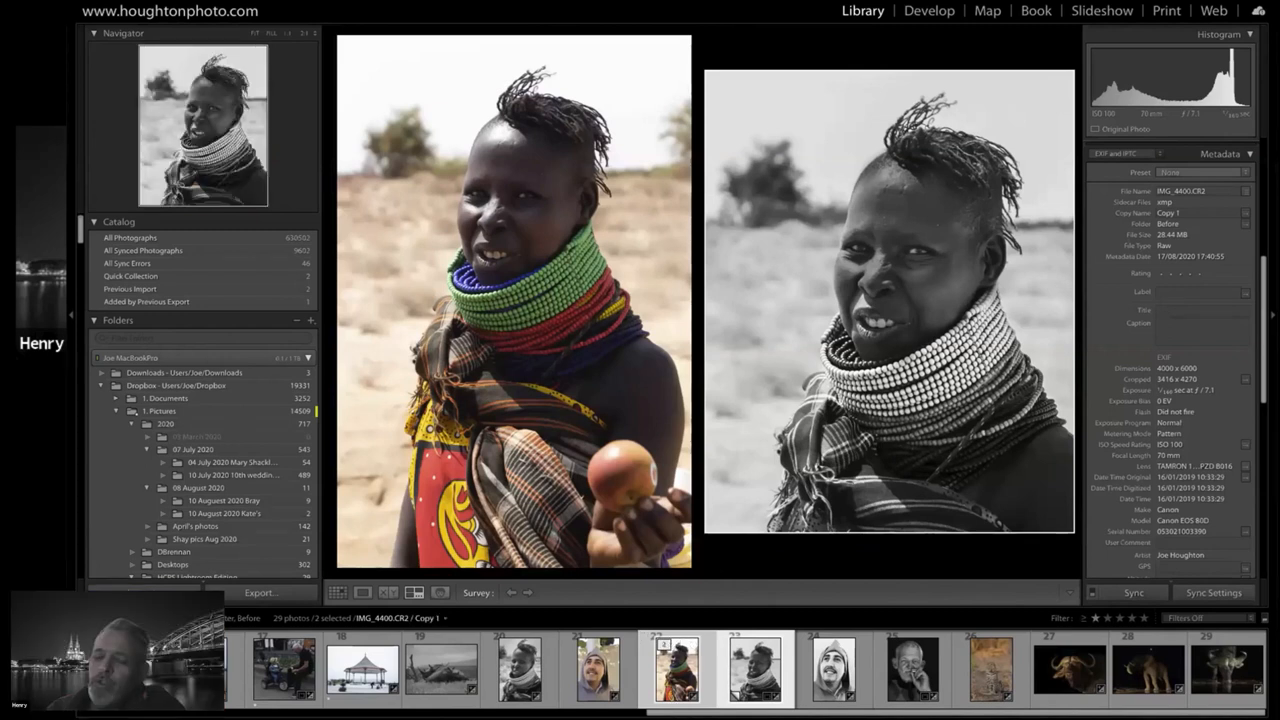
{"action": "key", "text": "F6"}
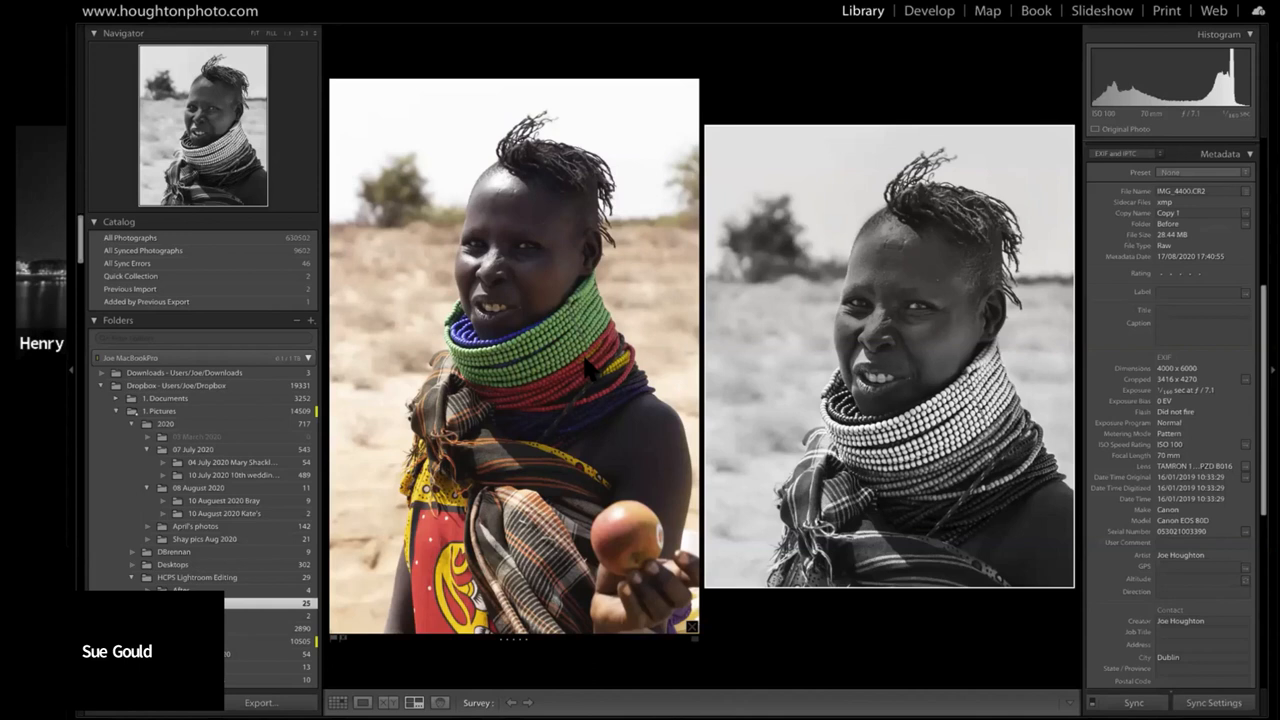
{"action": "double_click", "coordinate": [1031, 273]}
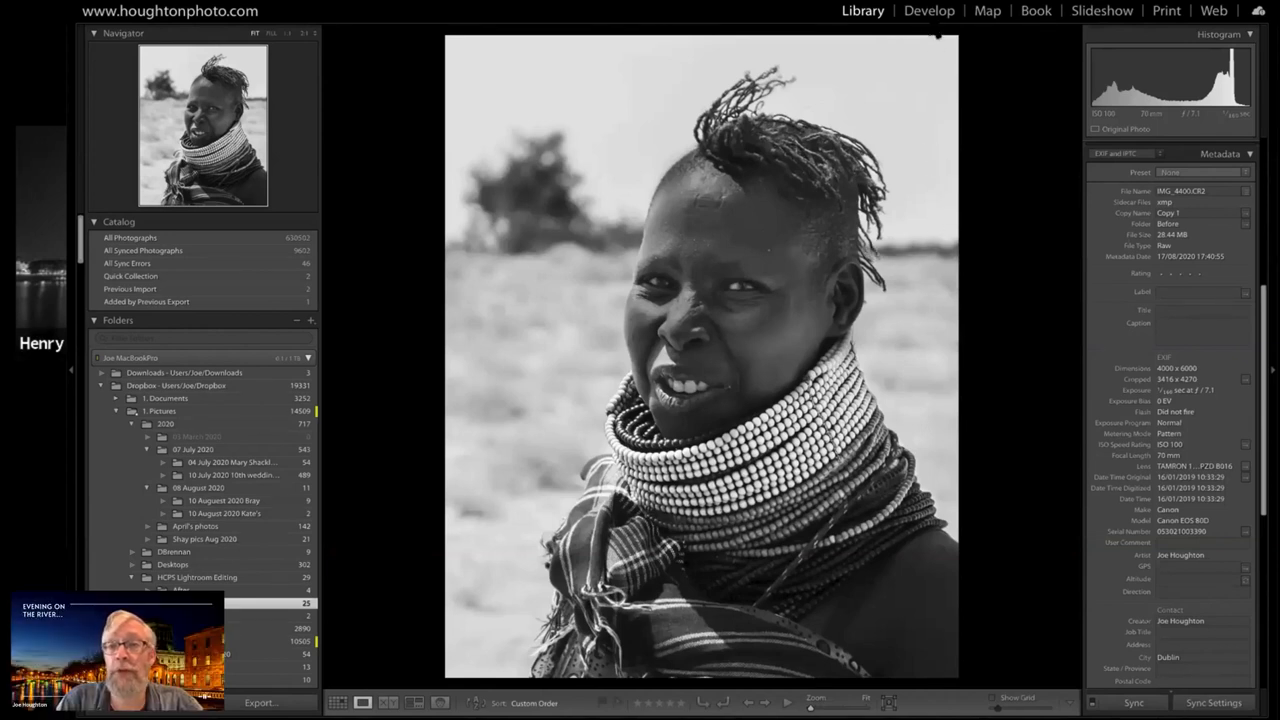
{"action": "key", "text": "d"}
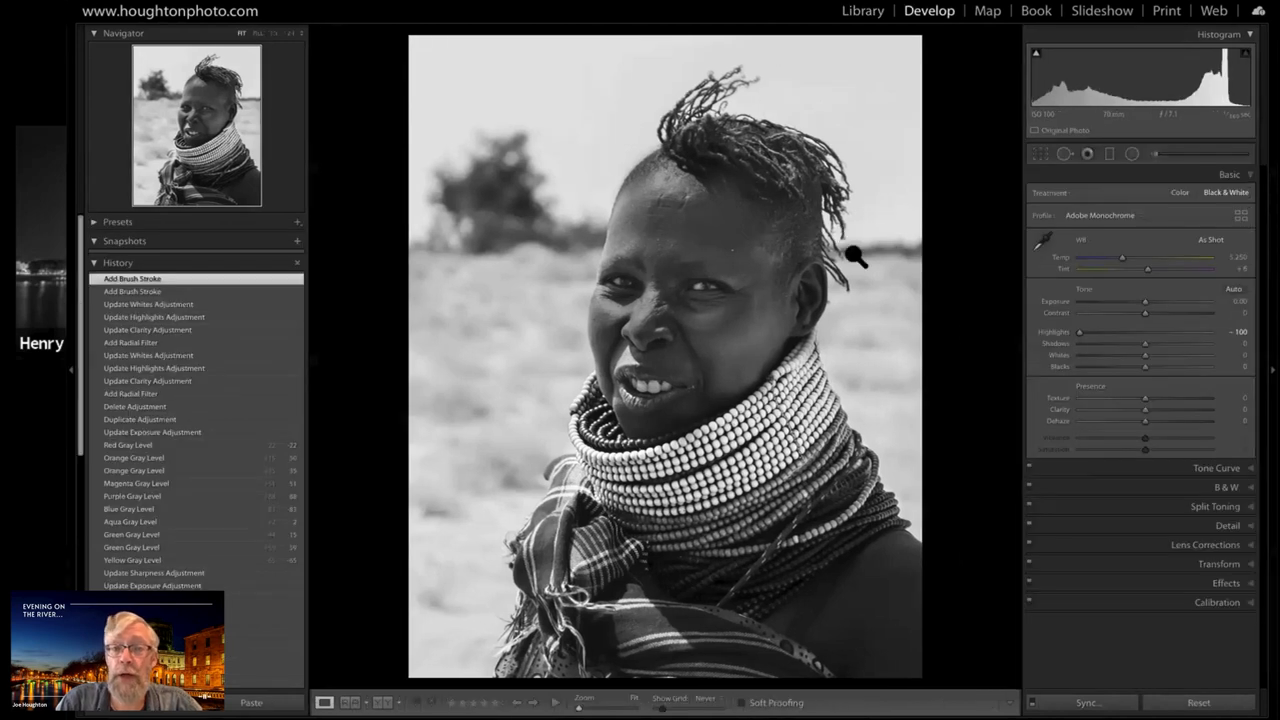
Add a flat radial filter over the dark horizon strip beside the hair and set its Clarity to -100
{"action": "left_click", "coordinate": [1132, 155]}
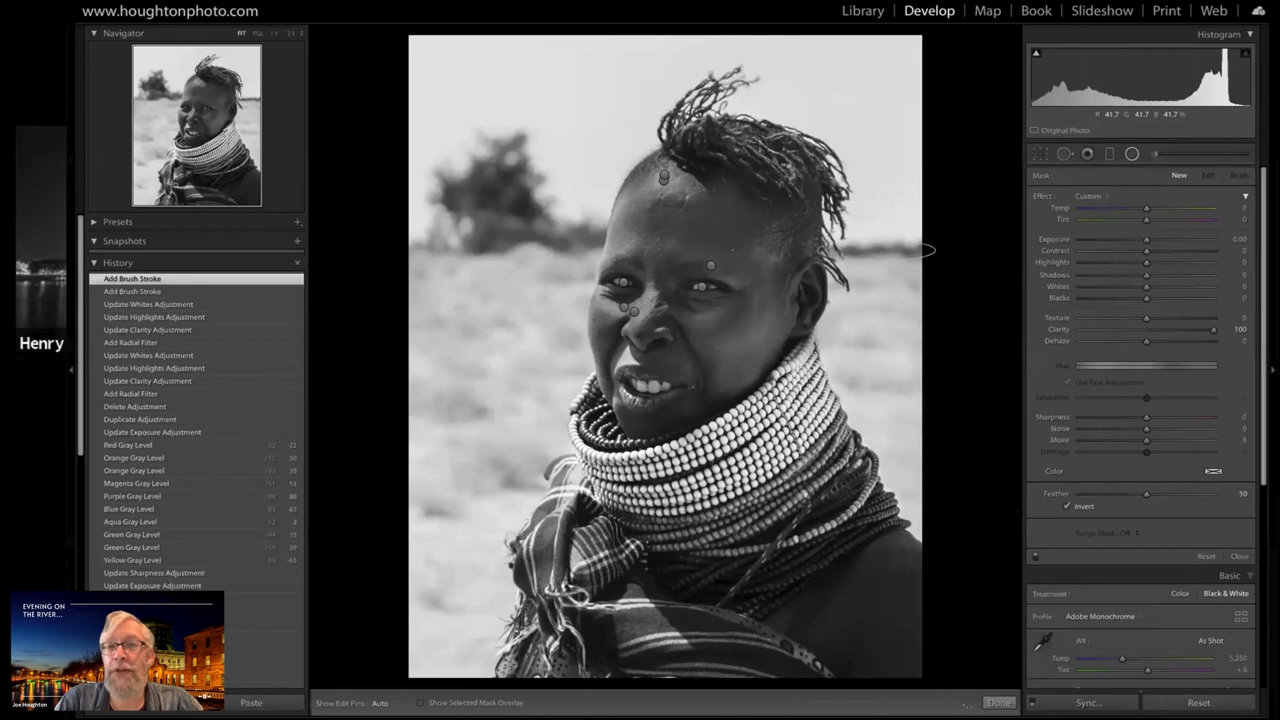
{"action": "left_click_drag", "start_coordinate": [936, 257], "coordinate": [941, 262]}
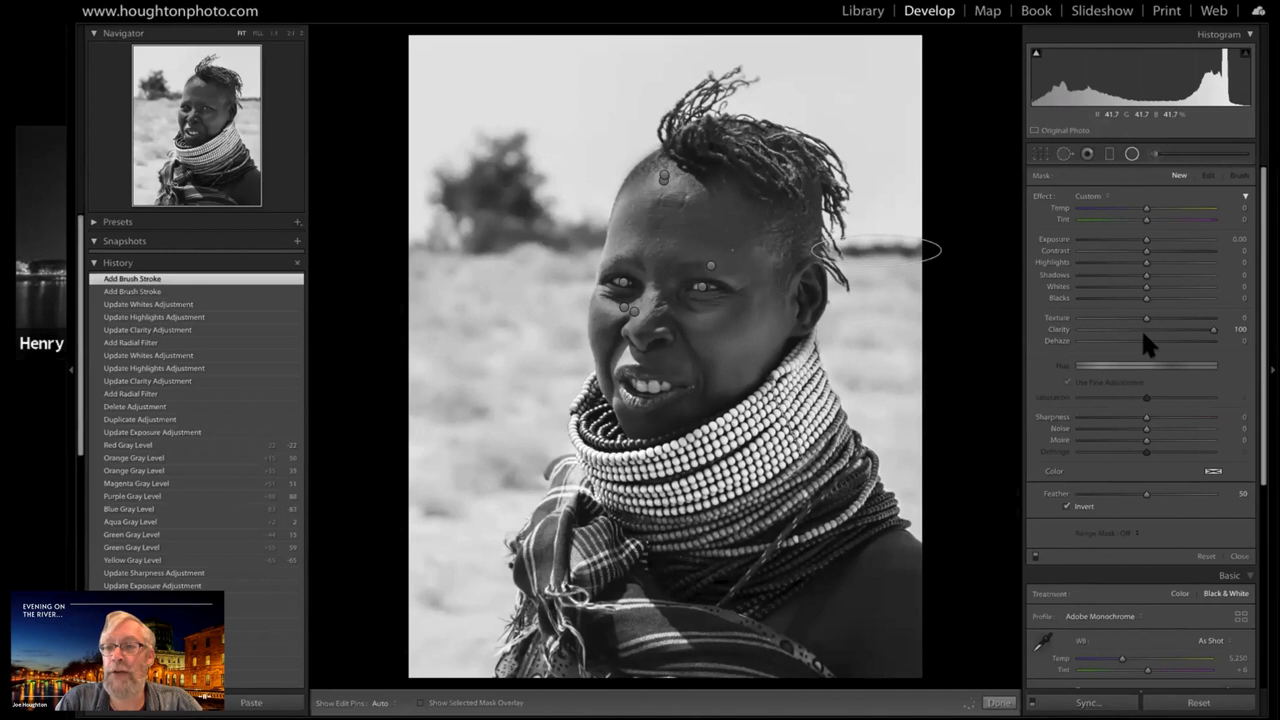
{"action": "left_click", "coordinate": [1087, 330]}
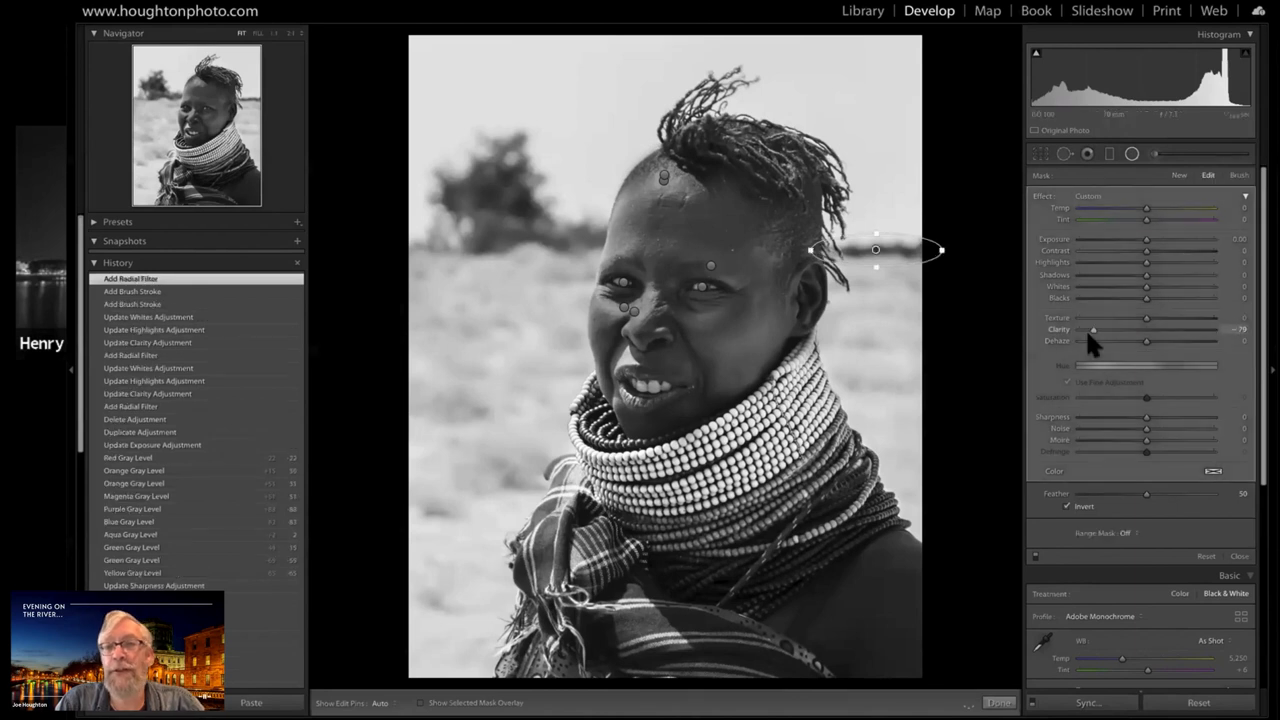
{"action": "left_click_drag", "start_coordinate": [1084, 325], "coordinate": [1073, 328]}
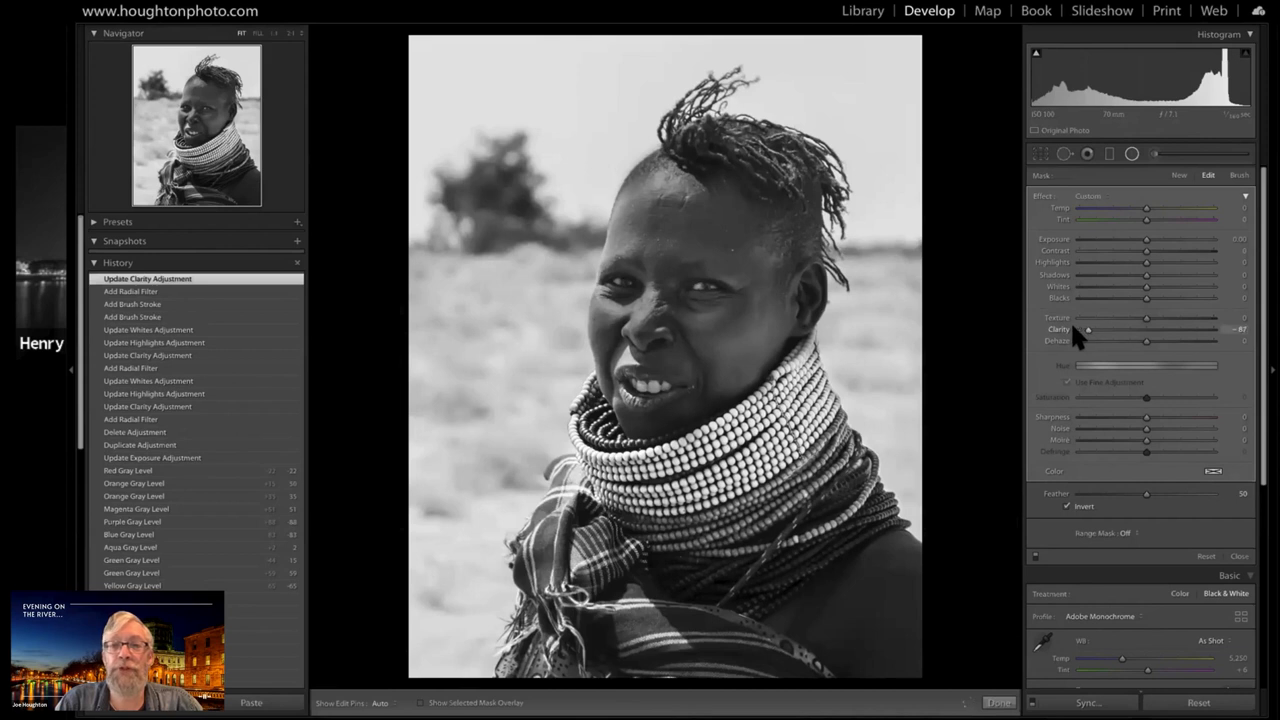
{"action": "left_click", "coordinate": [1073, 330]}
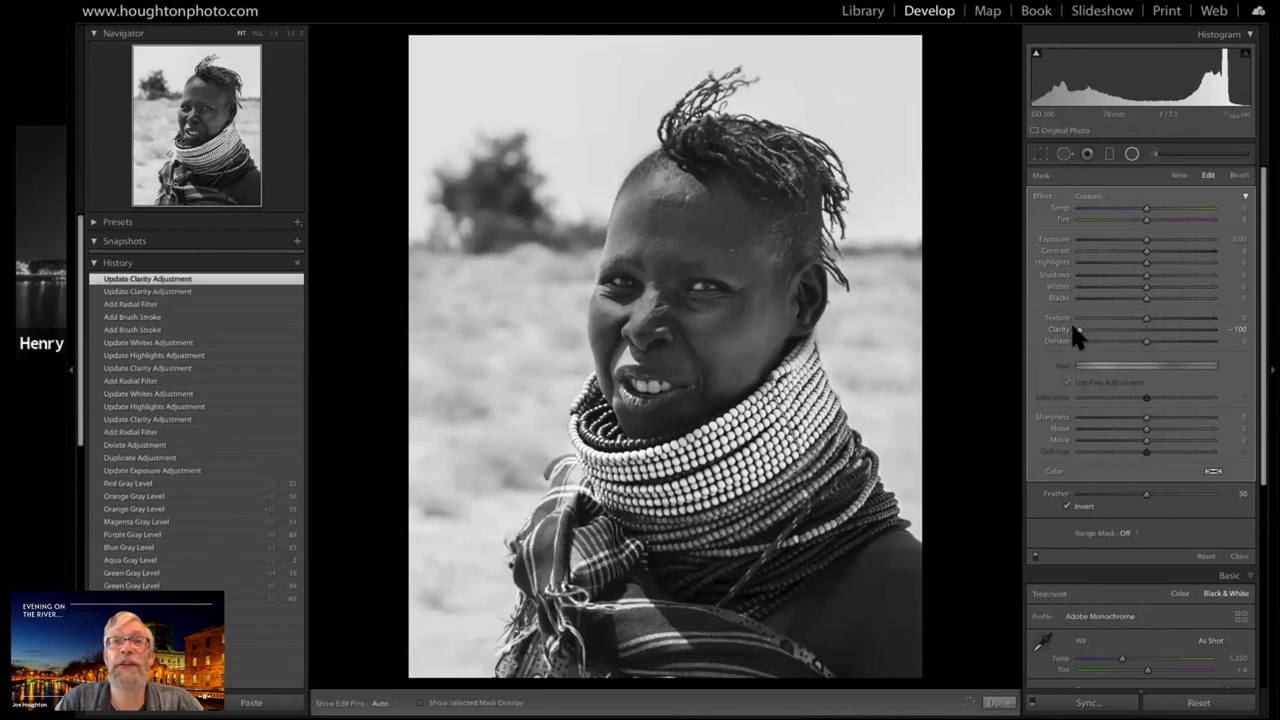
Try Clarity 1, Shadows 100 and a changed Exposure on the horizon radial filter, restoring Clarity to -100
{"action": "left_click", "coordinate": [1146, 331]}
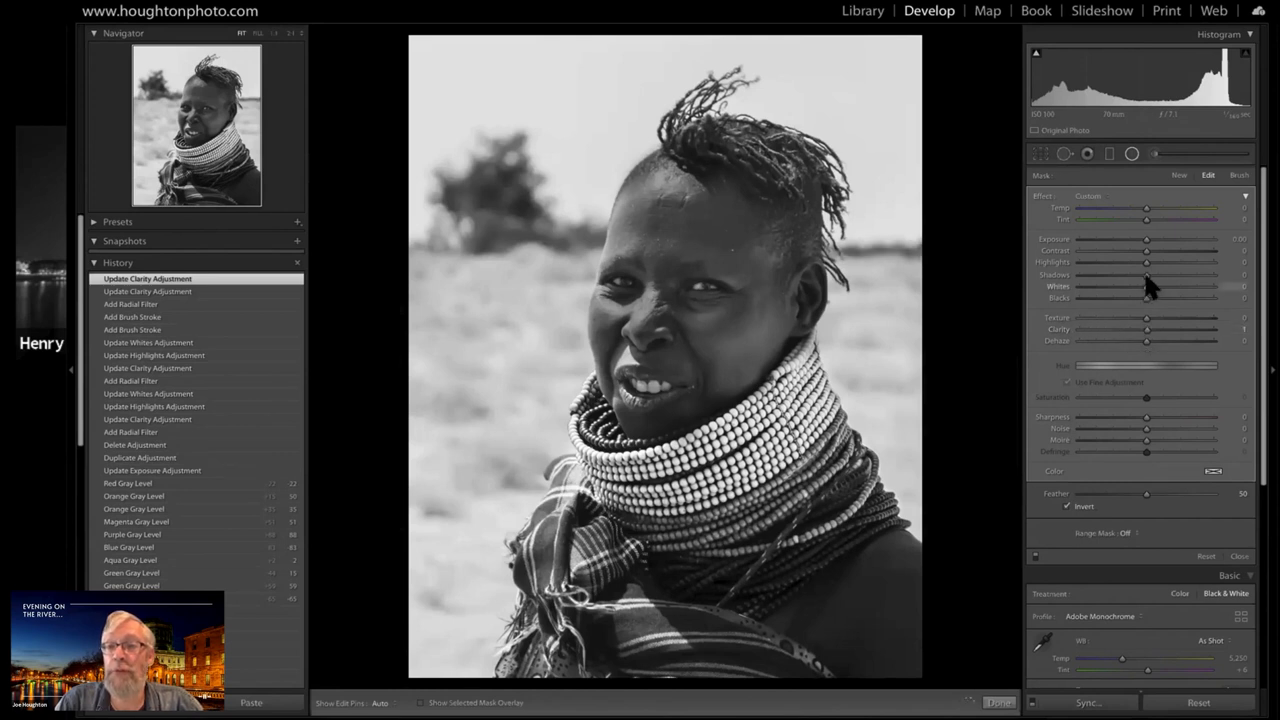
{"action": "left_click", "coordinate": [1091, 275]}
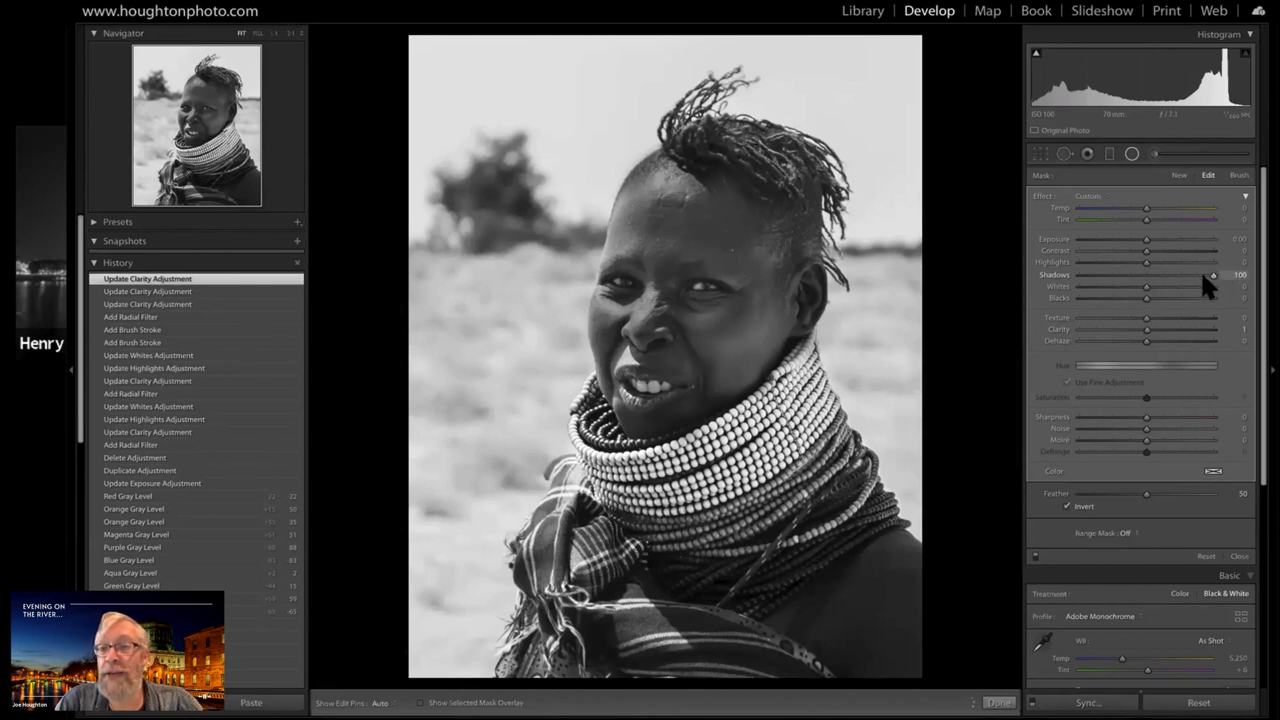
{"action": "left_click", "coordinate": [1146, 276]}
{"action": "left_click_drag", "start_coordinate": [1144, 239], "coordinate": [1166, 239]}
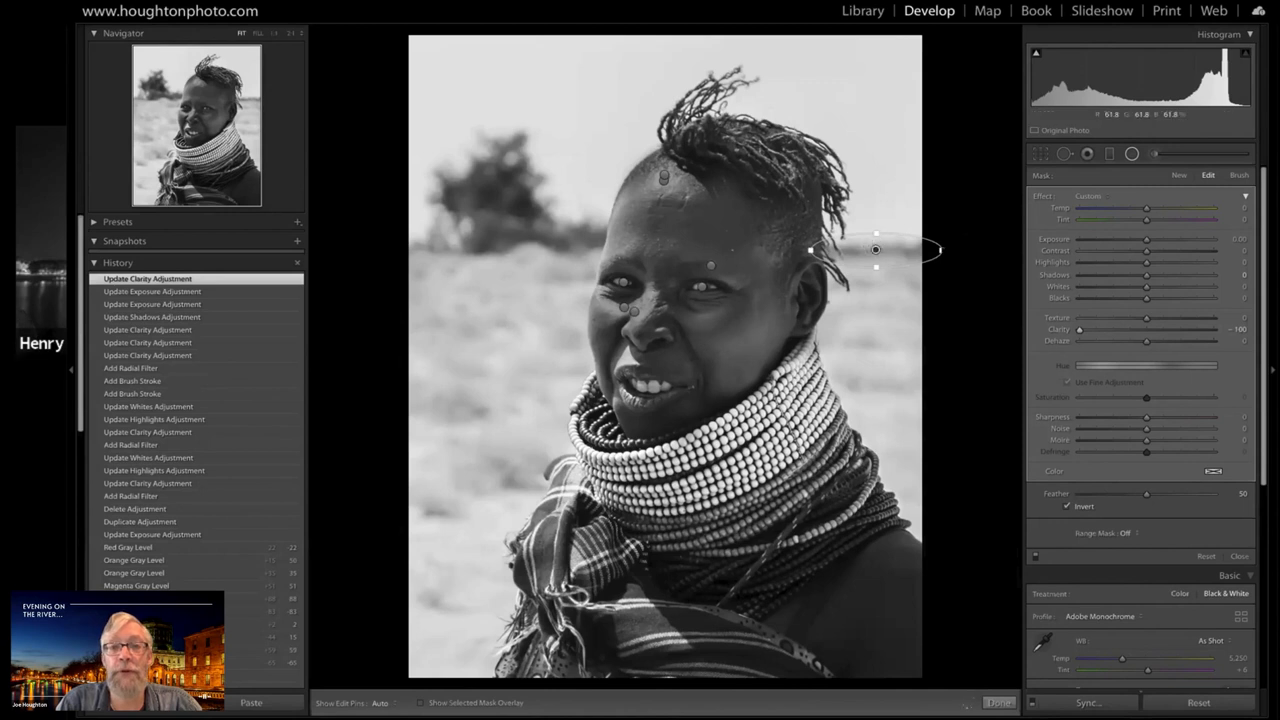
{"action": "double_click", "coordinate": [1078, 330]}
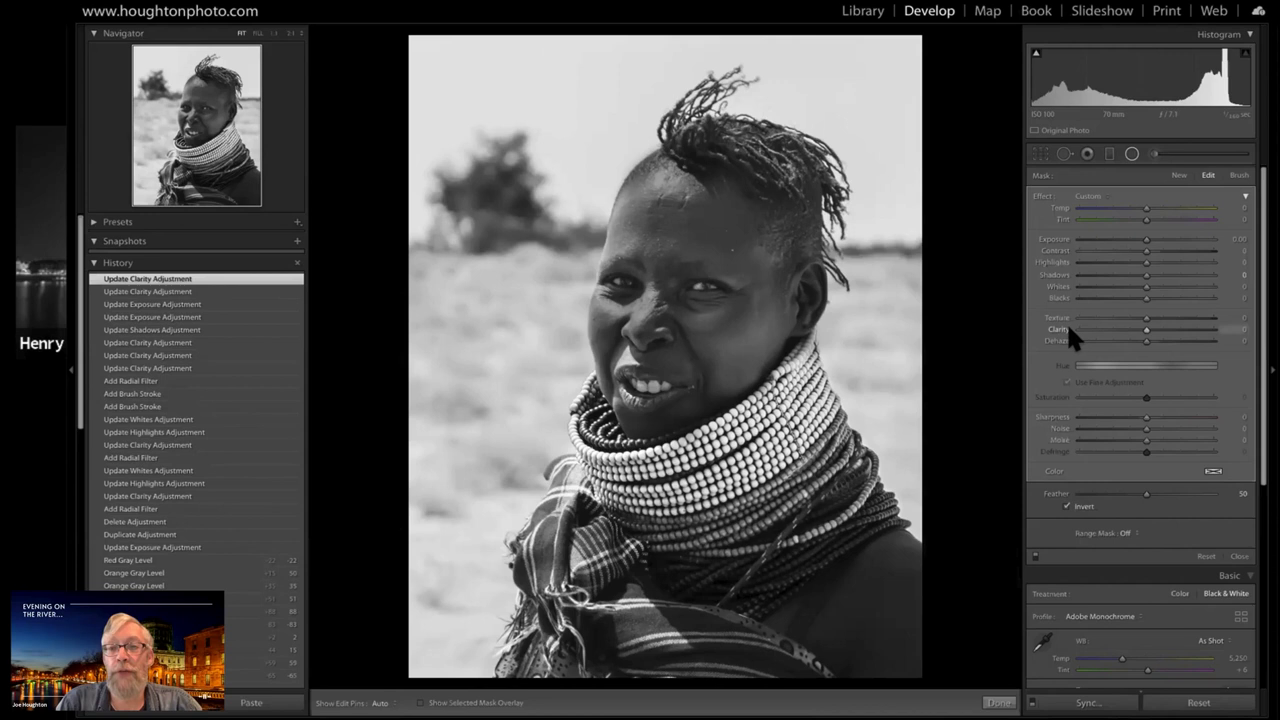
{"action": "left_click_drag", "start_coordinate": [1146, 330], "coordinate": [1068, 327]}
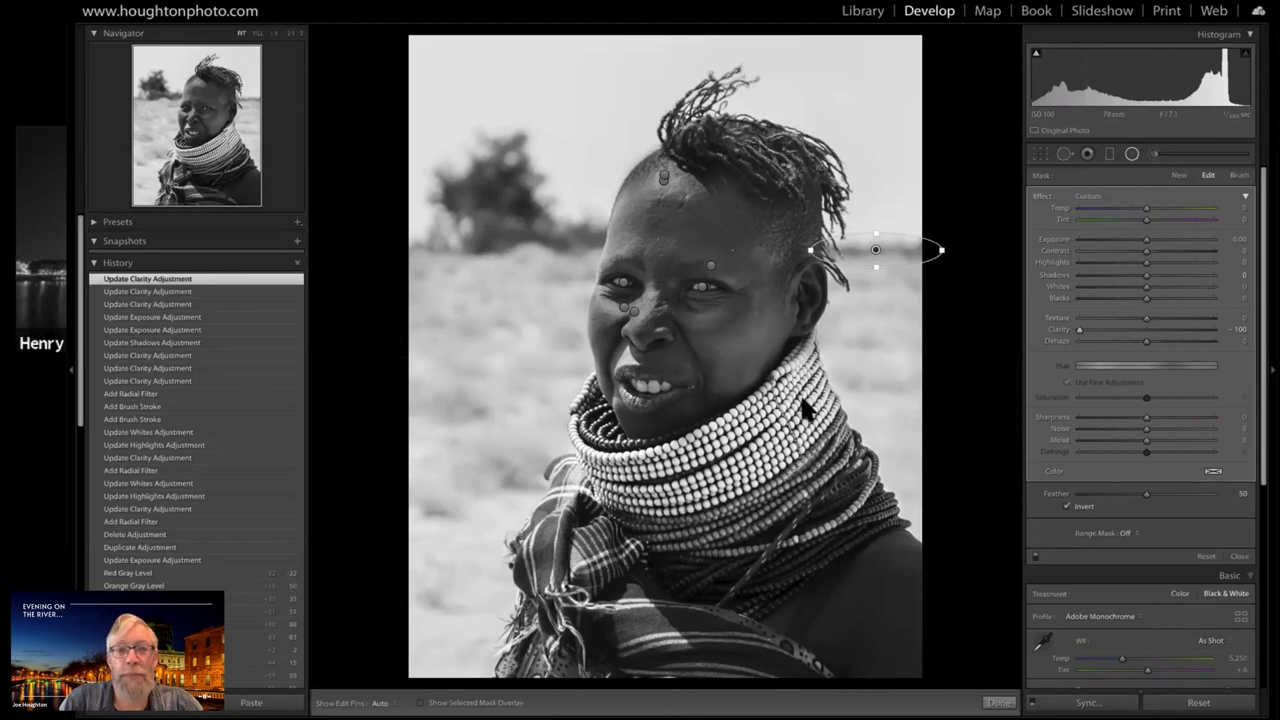
Open the archway alley photo from the library grid in a single-photo view without side panels and rate it one star
{"action": "key", "text": "g"}
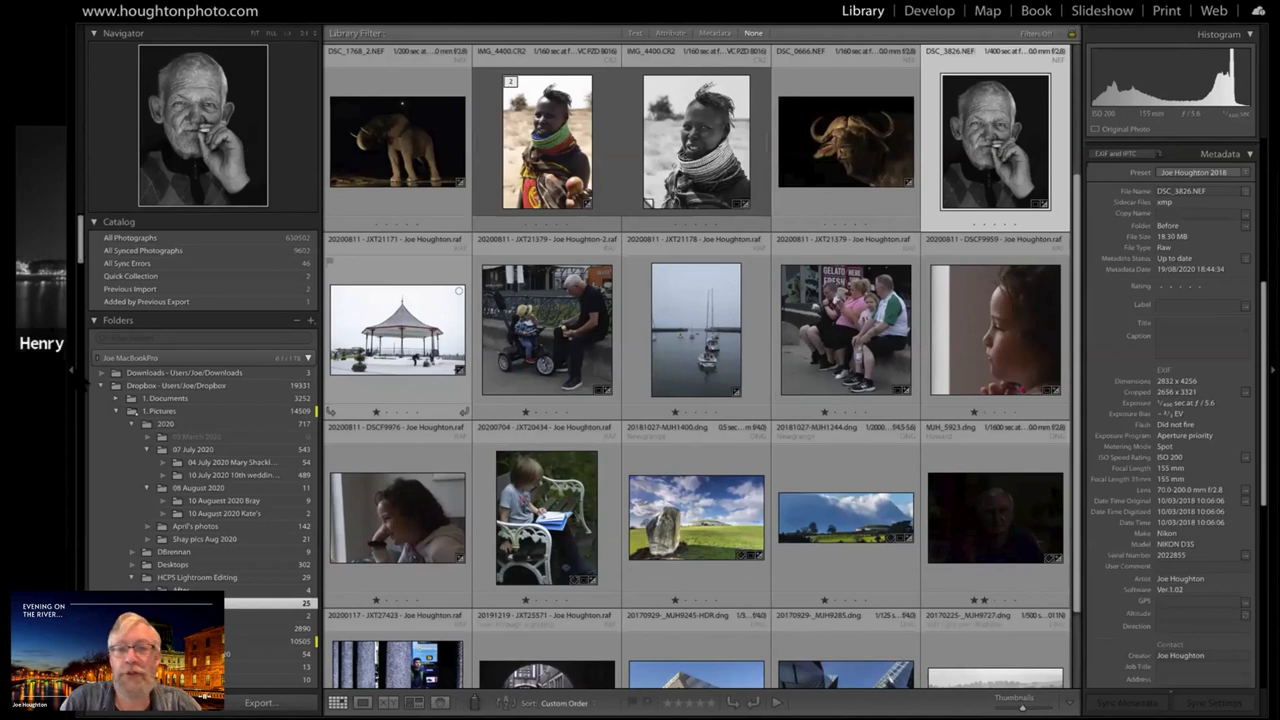
{"action": "key", "text": "F7"}
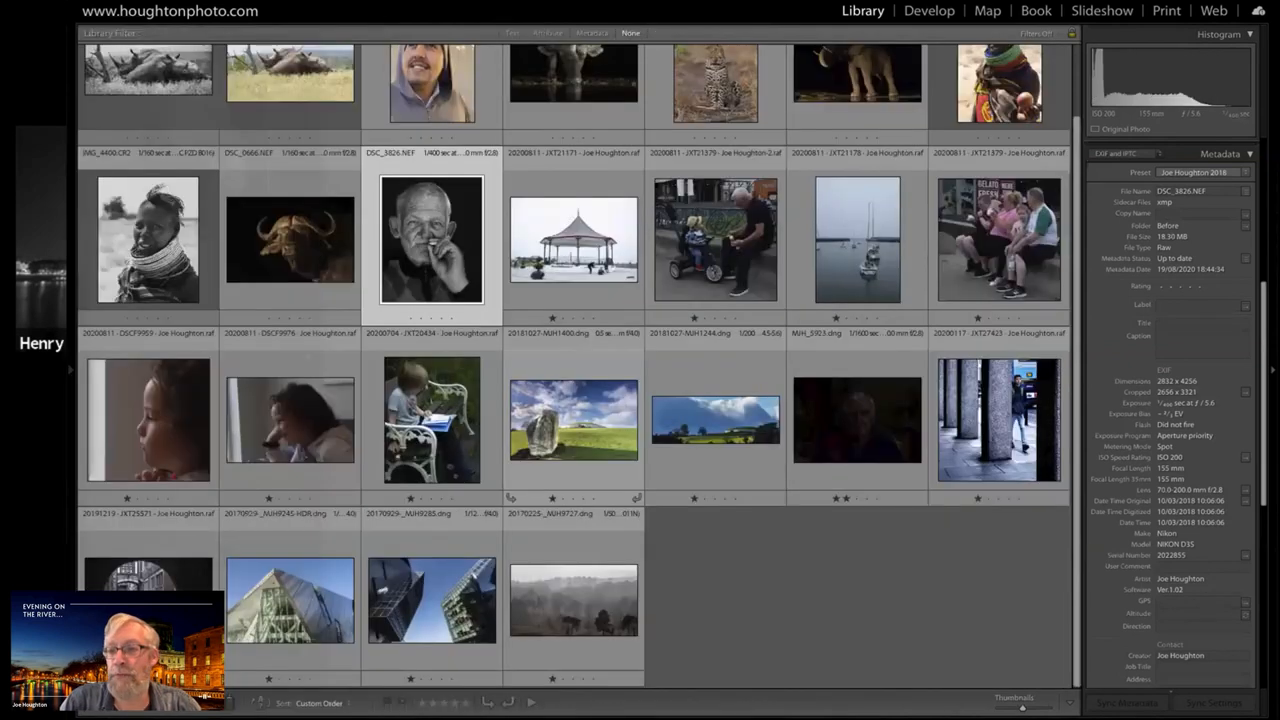
{"action": "key", "text": "F8"}
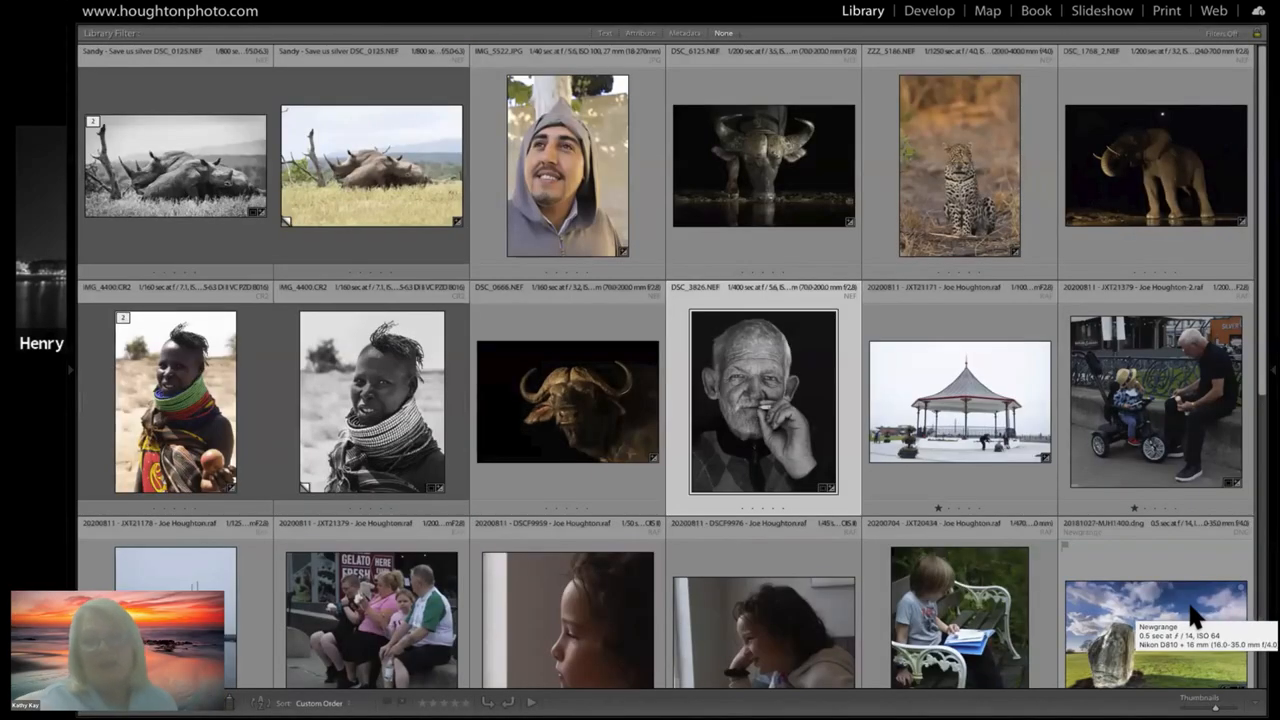
{"action": "scroll", "coordinate": [1195, 618], "scroll_direction": "down", "scroll_amount": 5}
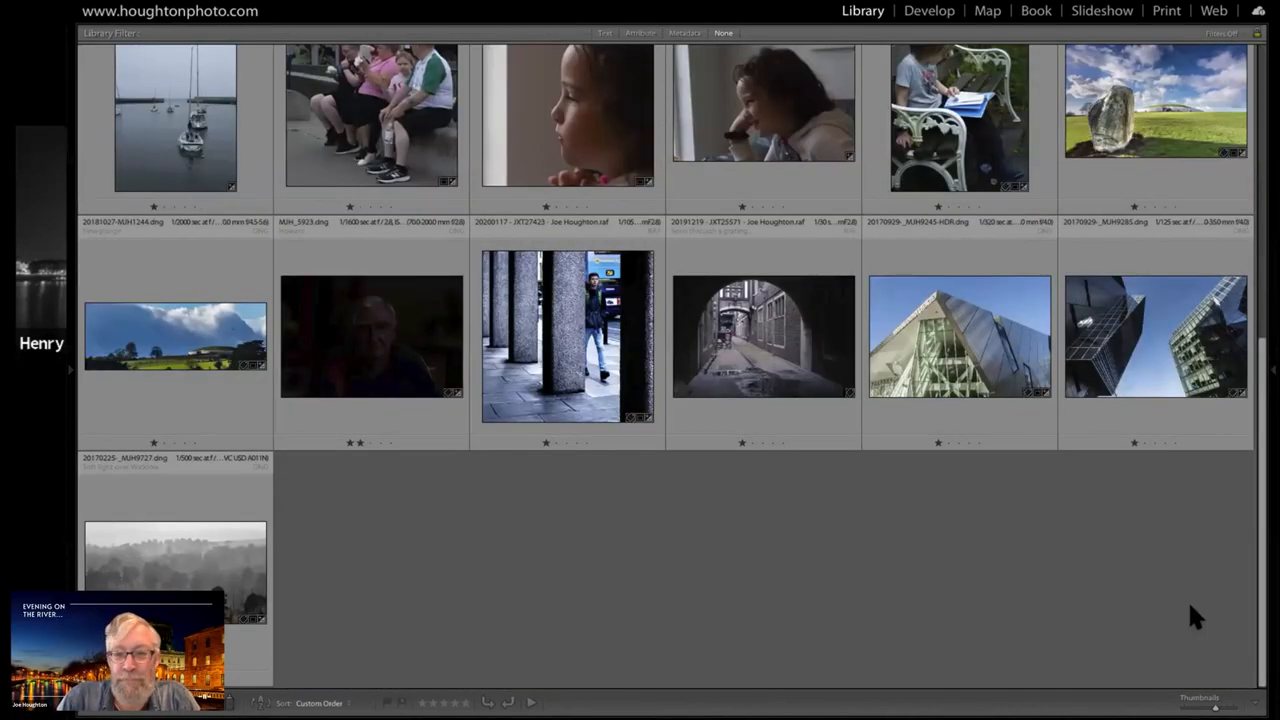
{"action": "double_click", "coordinate": [769, 306]}
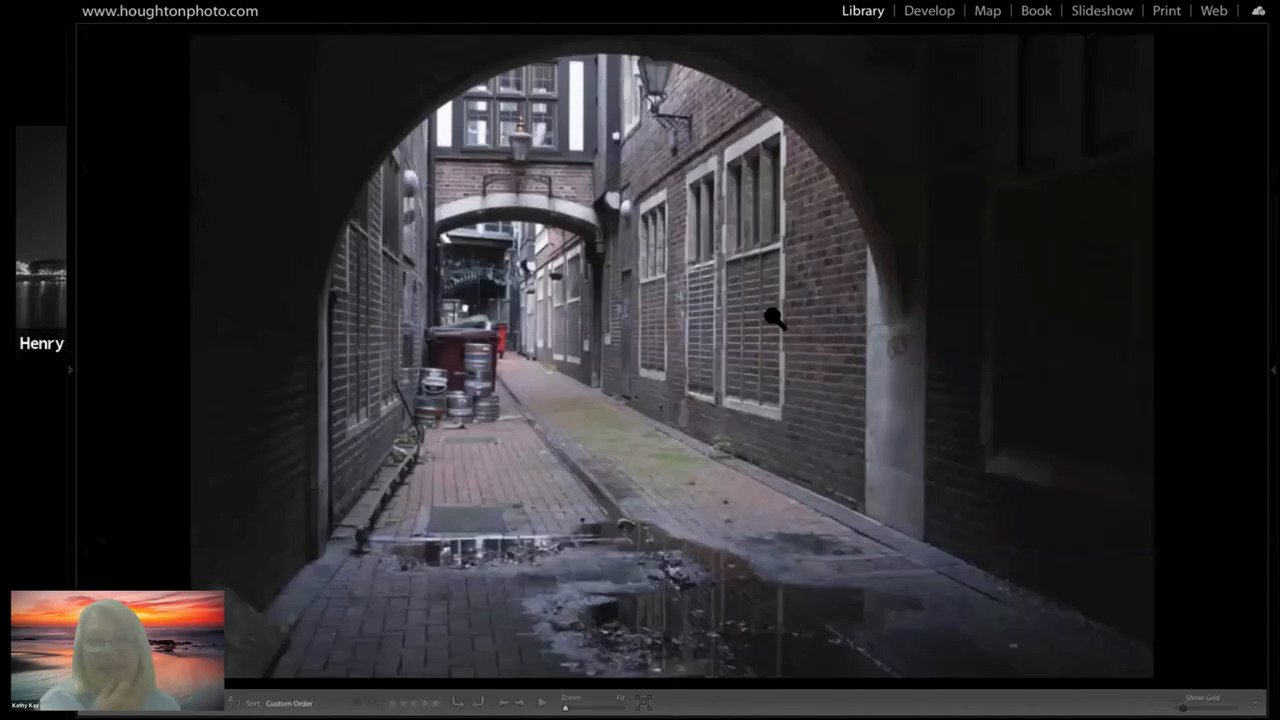
{"action": "key", "text": "1"}
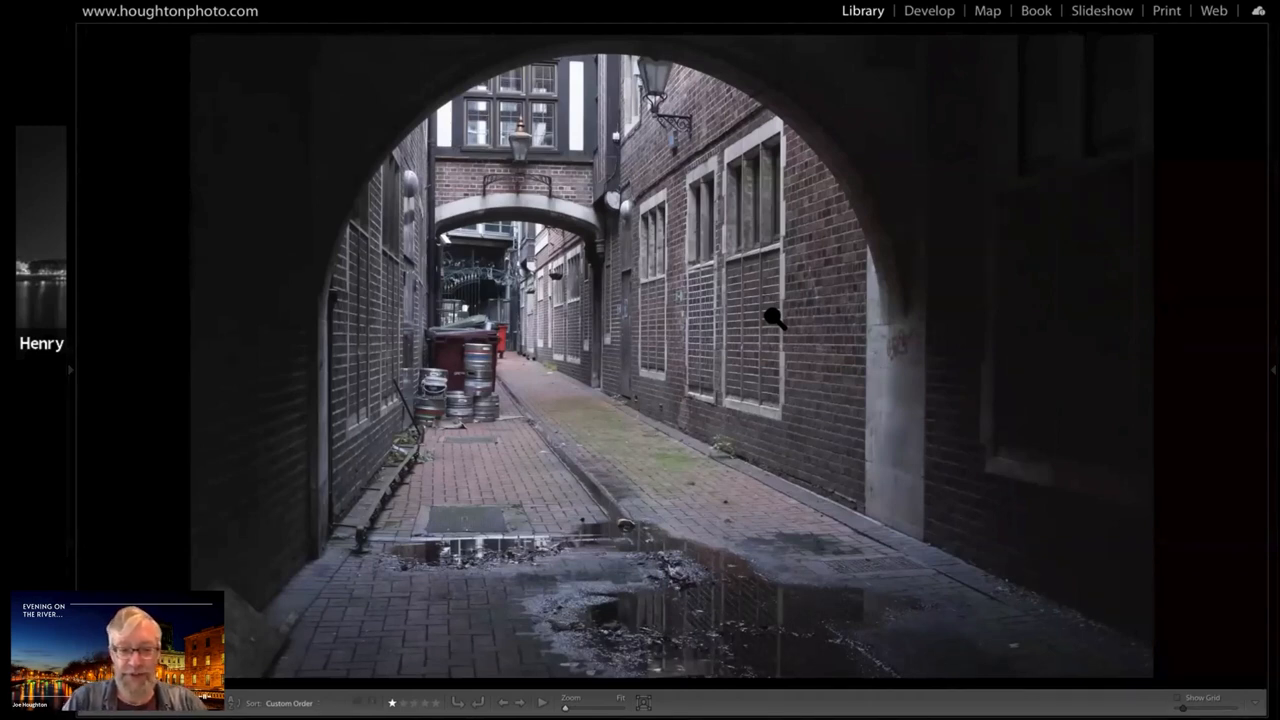
Open the alley photo for developing in an enlarged view and convert it to Black & White, comparing with the colour version
{"action": "key", "text": "d"}
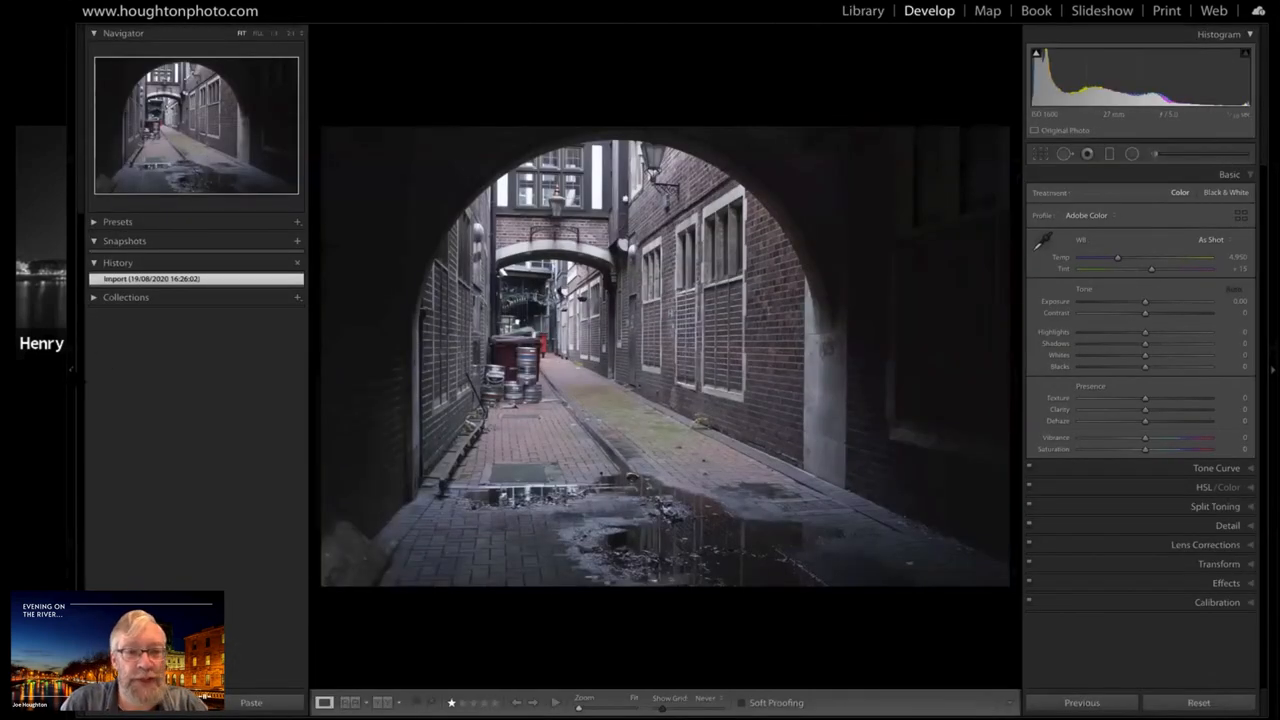
{"action": "left_click", "coordinate": [628, 362]}
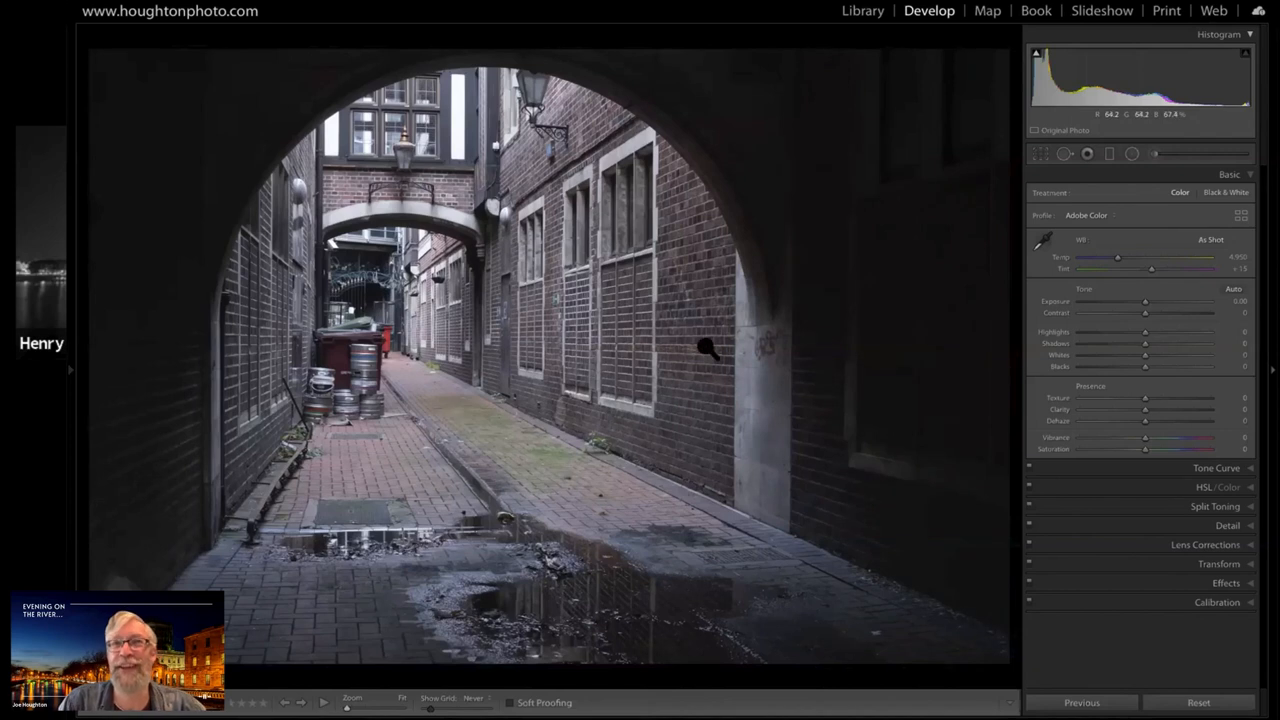
{"action": "left_click", "coordinate": [1230, 193]}
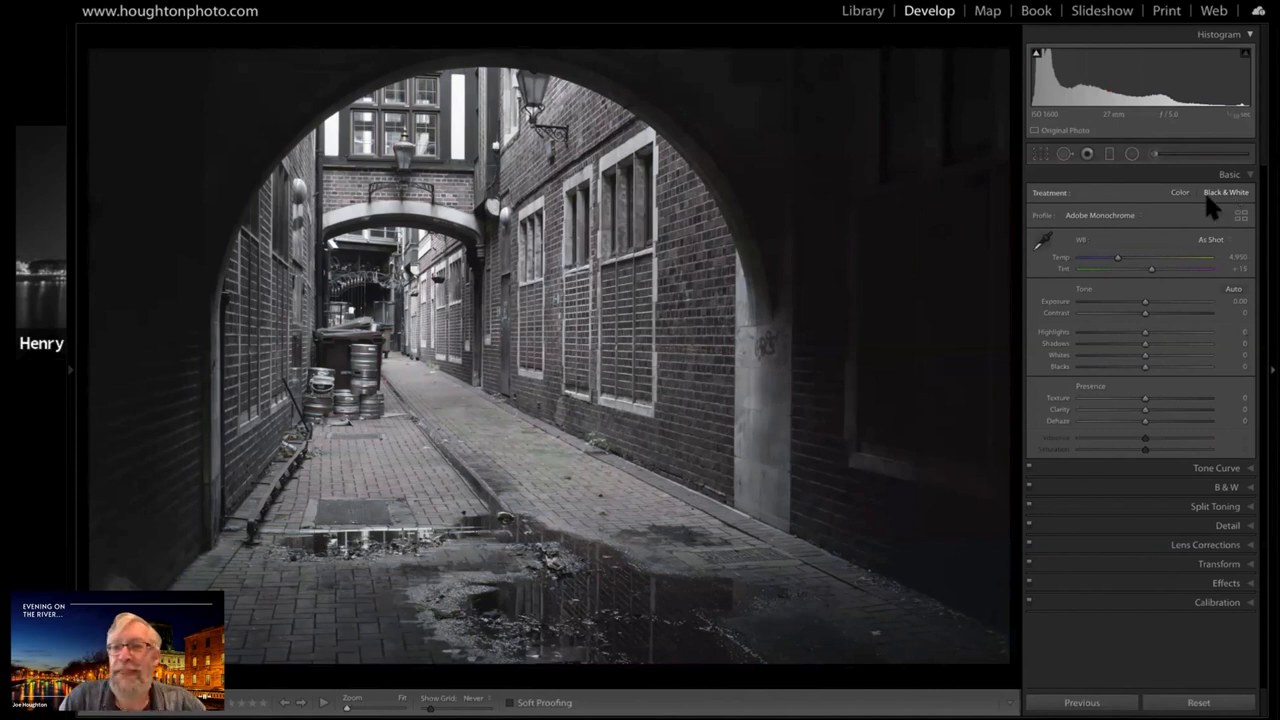
{"action": "key", "text": "v"}
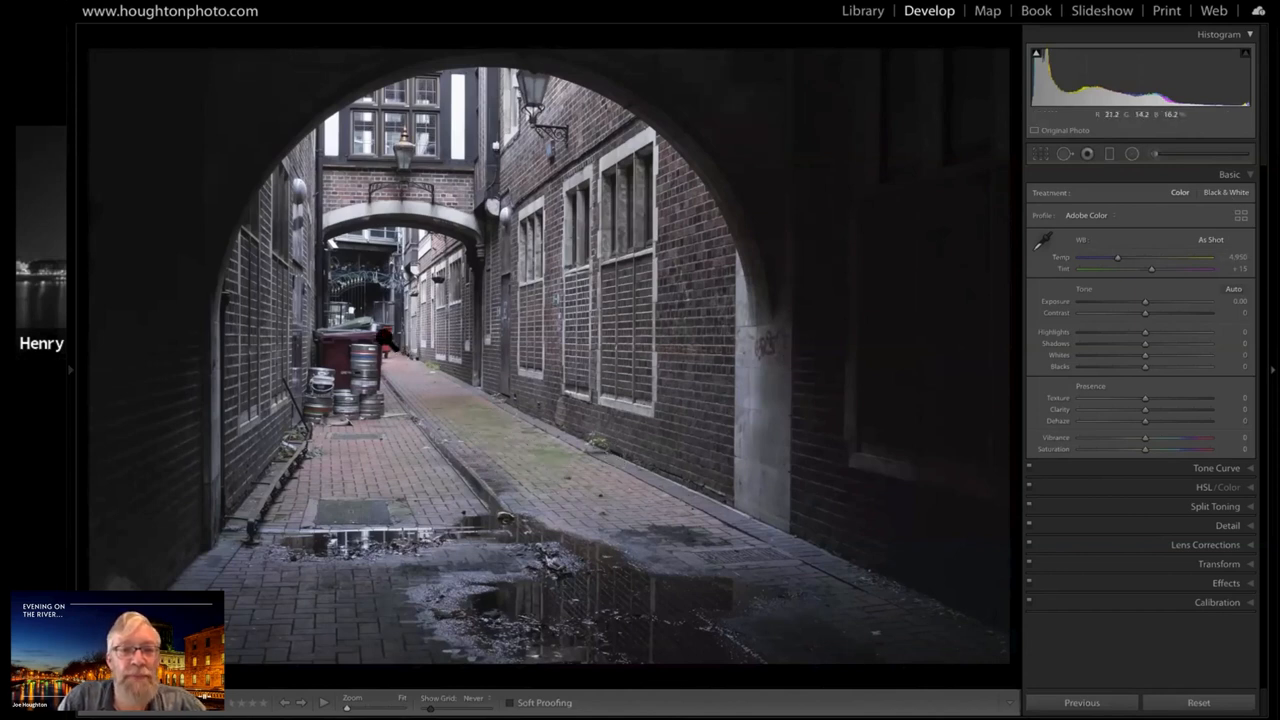
{"action": "left_click", "coordinate": [1230, 193]}
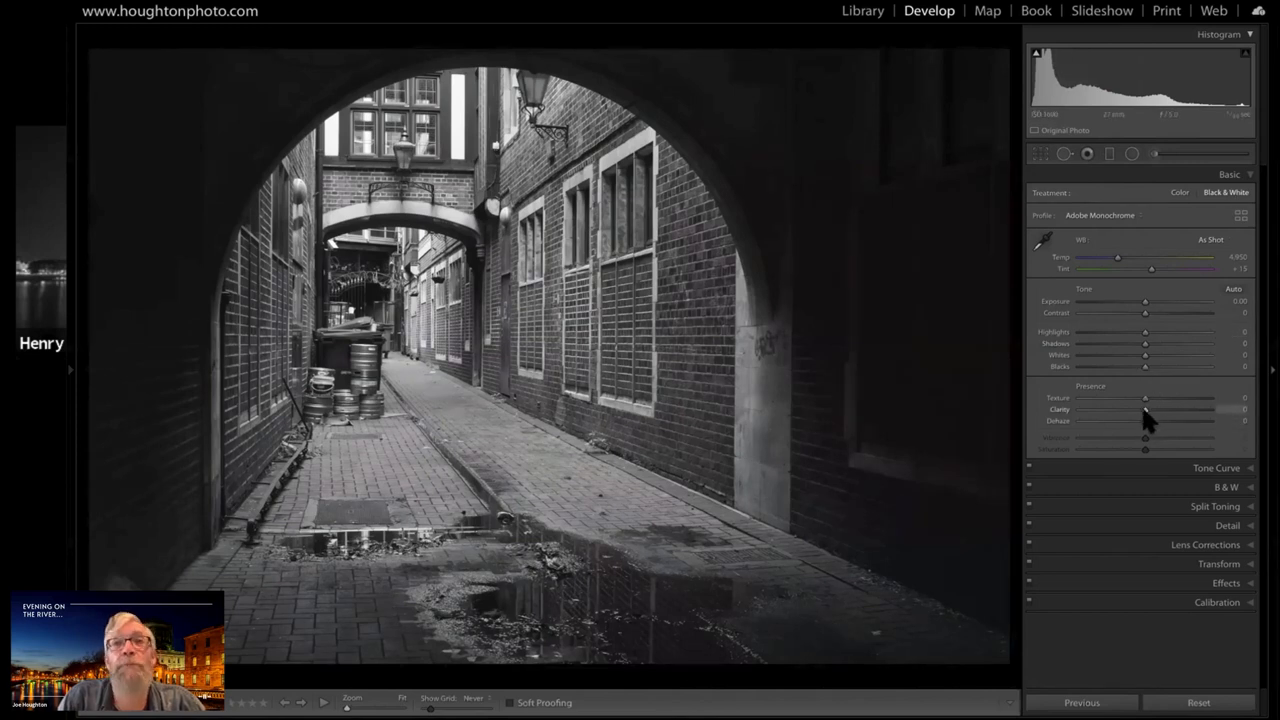
Try Clarity at +100, -3, +95 and +76 on the black and white alley photo, returning it to +1
{"action": "left_click_drag", "start_coordinate": [1171, 410], "coordinate": [1209, 410]}
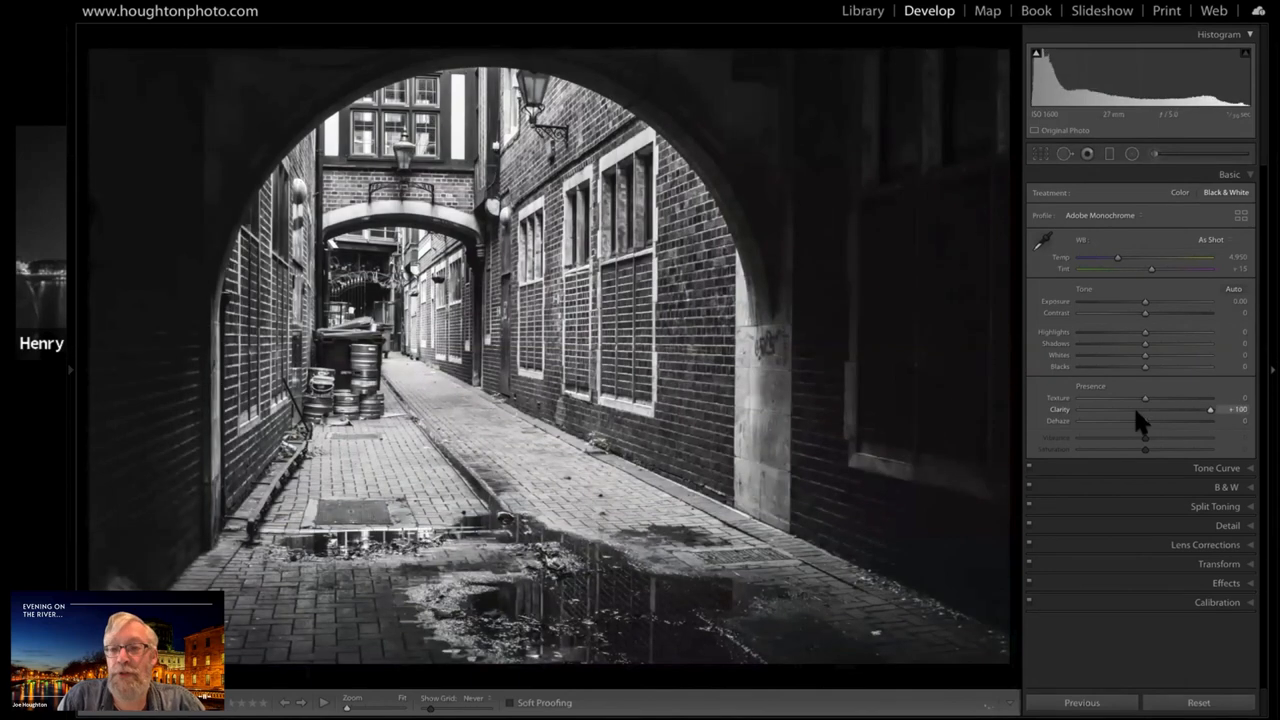
{"action": "left_click", "coordinate": [1137, 410]}
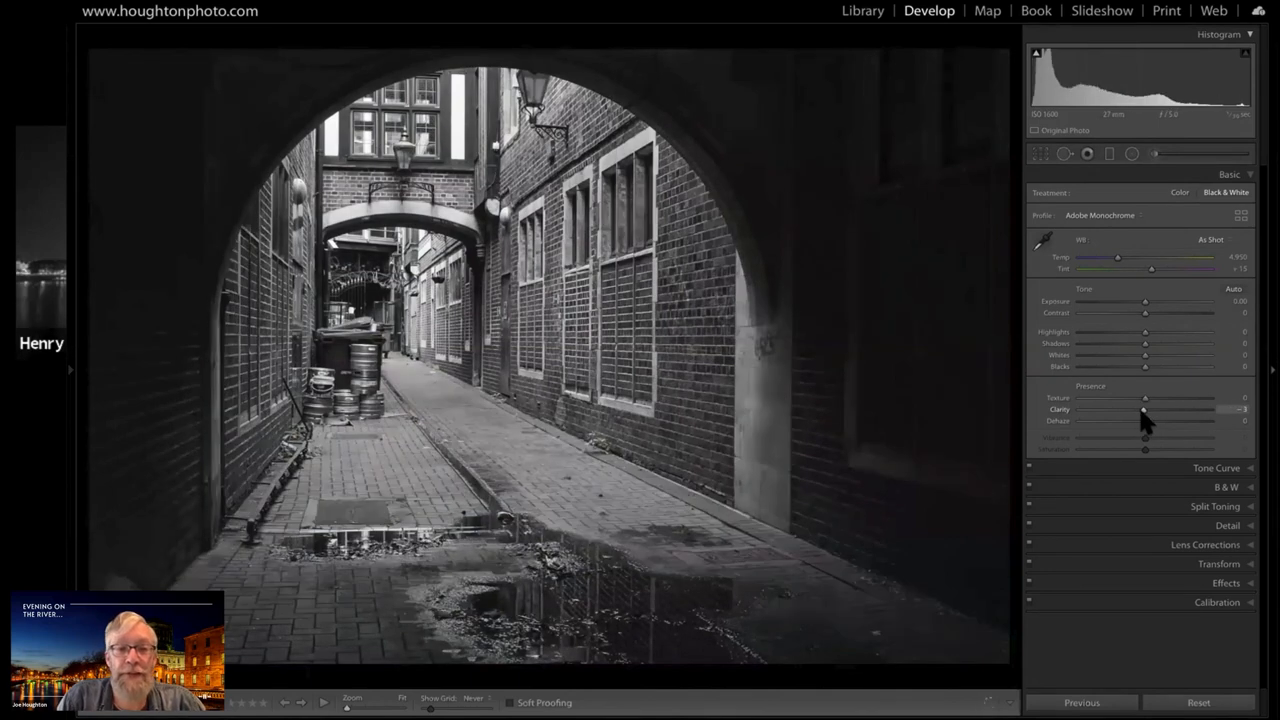
{"action": "left_click", "coordinate": [1204, 410]}
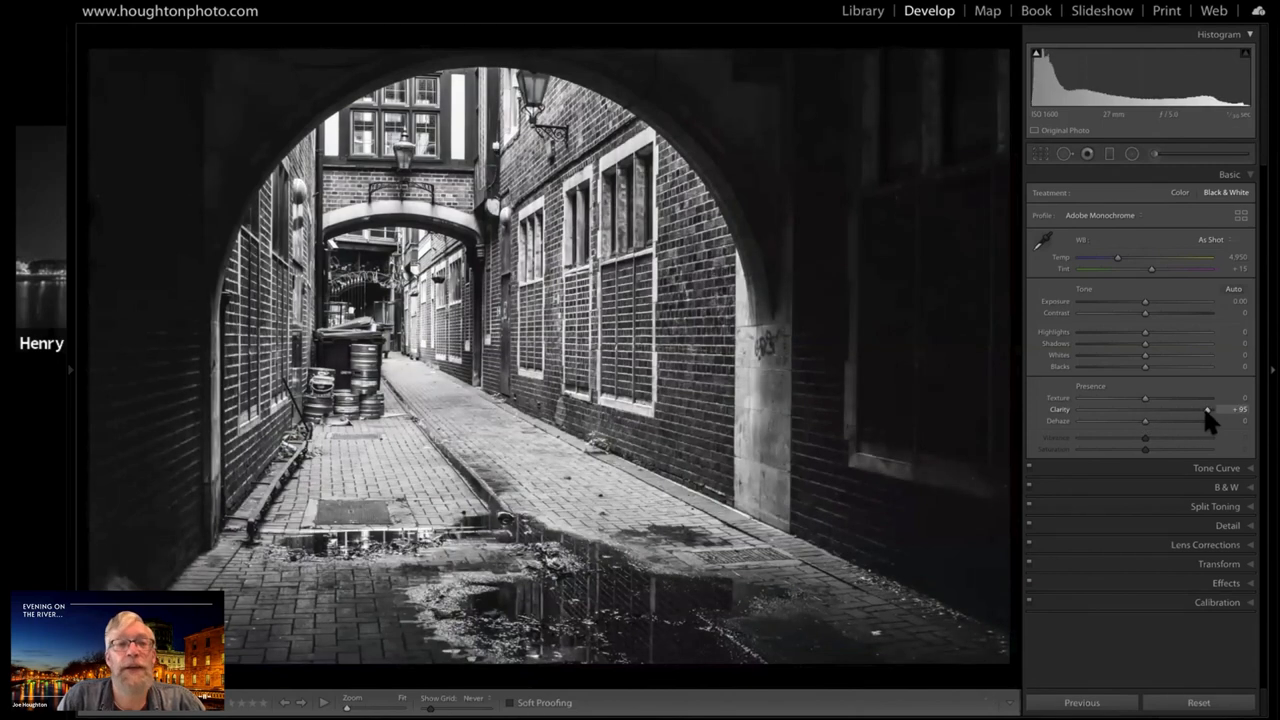
{"action": "left_click_drag", "start_coordinate": [1205, 411], "coordinate": [1193, 411]}
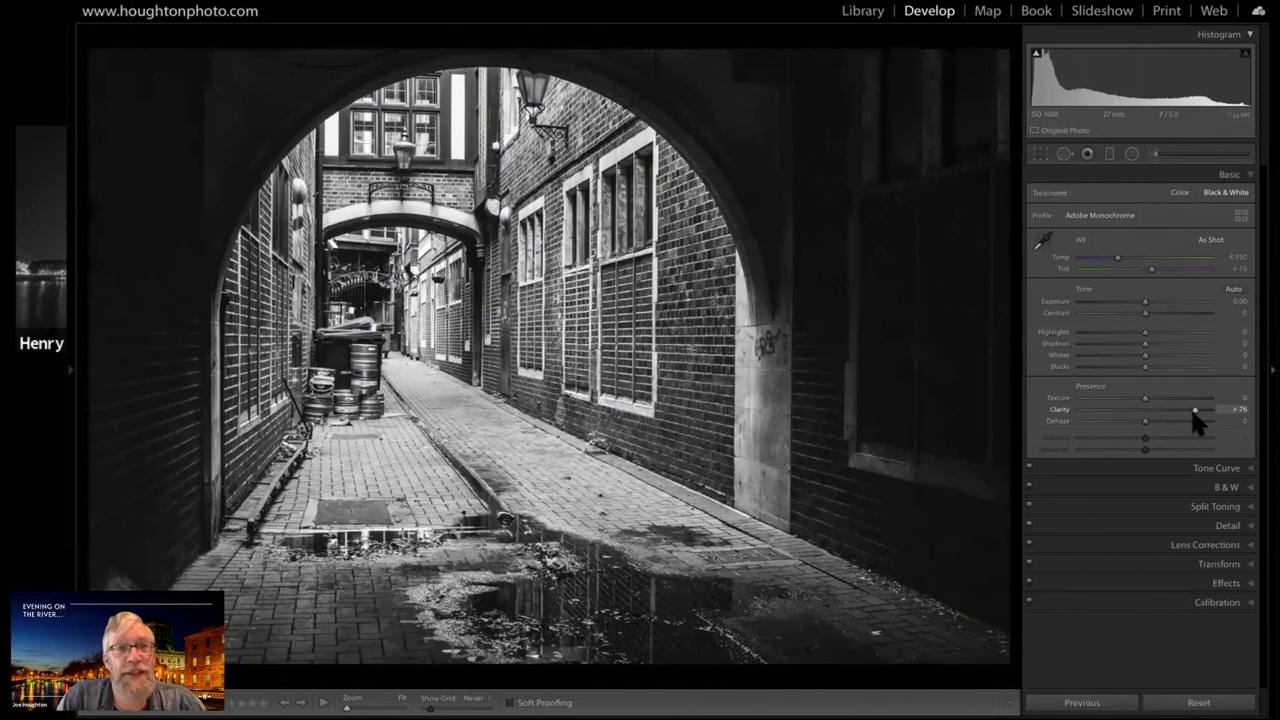
{"action": "left_click_drag", "start_coordinate": [1195, 411], "coordinate": [1163, 411]}
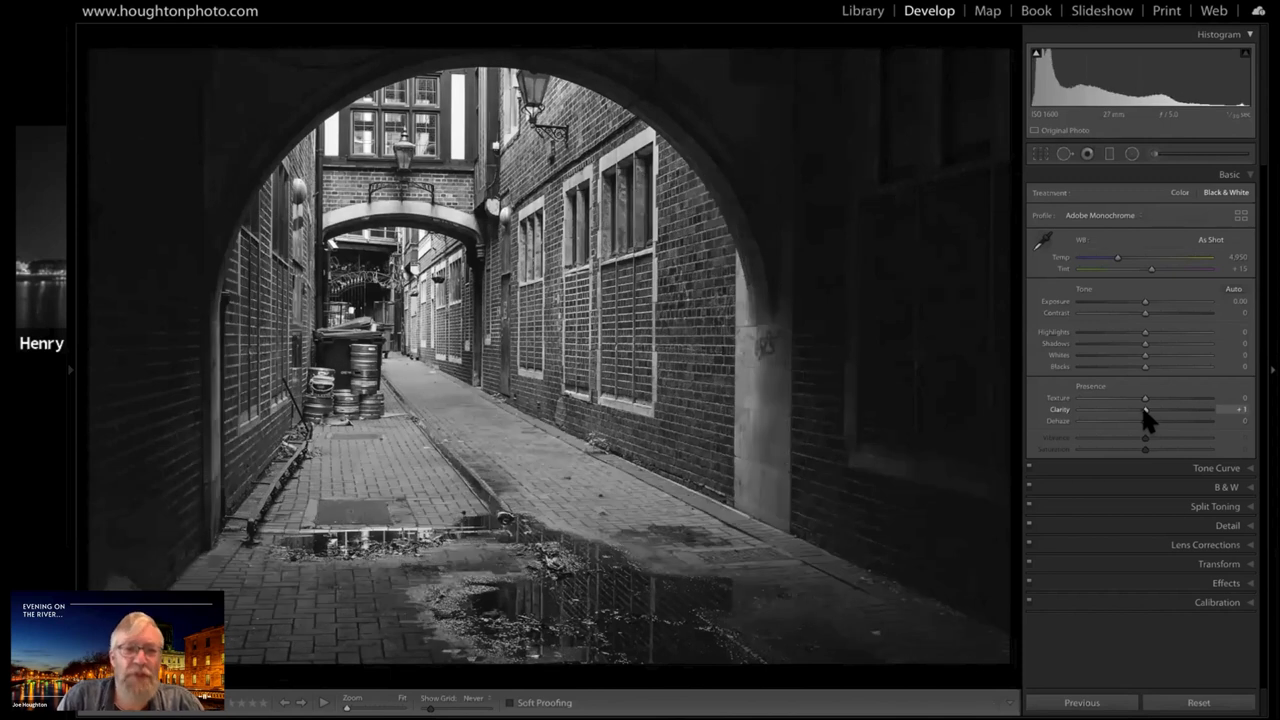
Set the alley photo's Clarity to +100 and Texture to +2 after trying Texture at +79
{"action": "left_click_drag", "start_coordinate": [1145, 411], "coordinate": [1200, 411]}
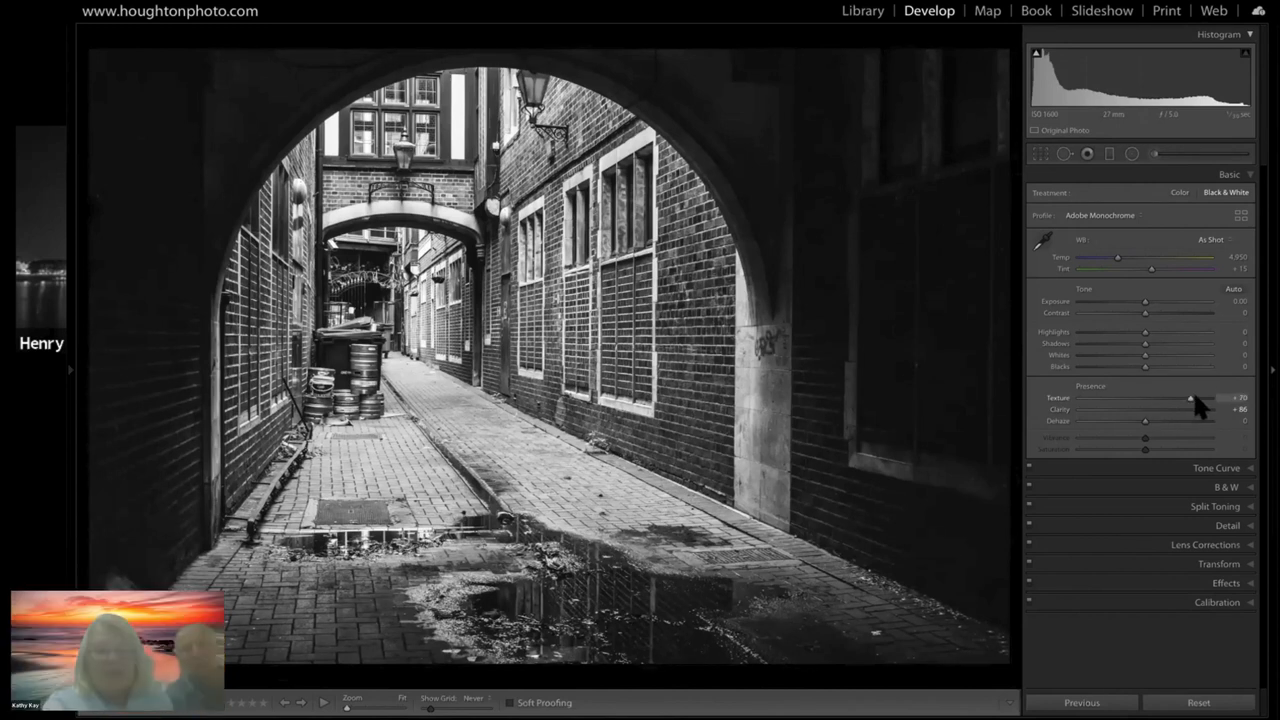
{"action": "left_click", "coordinate": [1194, 398]}
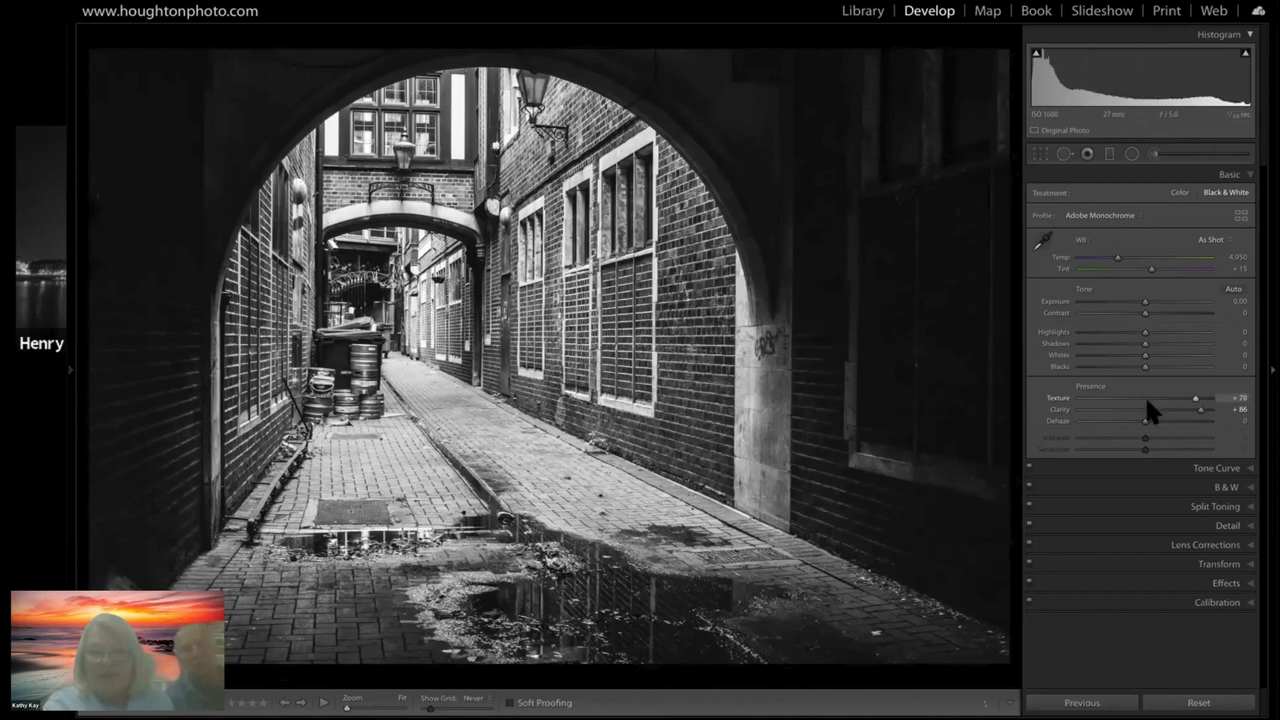
{"action": "left_click", "coordinate": [1147, 398]}
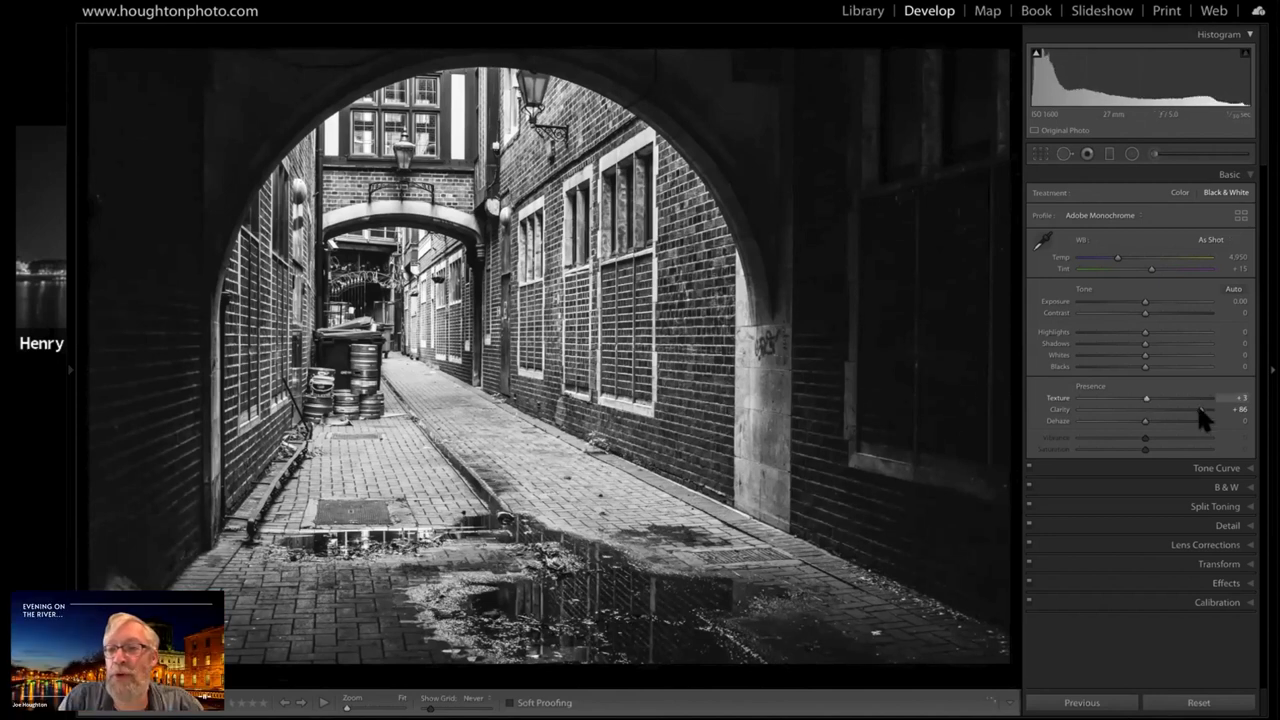
{"action": "left_click_drag", "start_coordinate": [1236, 410], "coordinate": [1239, 411]}
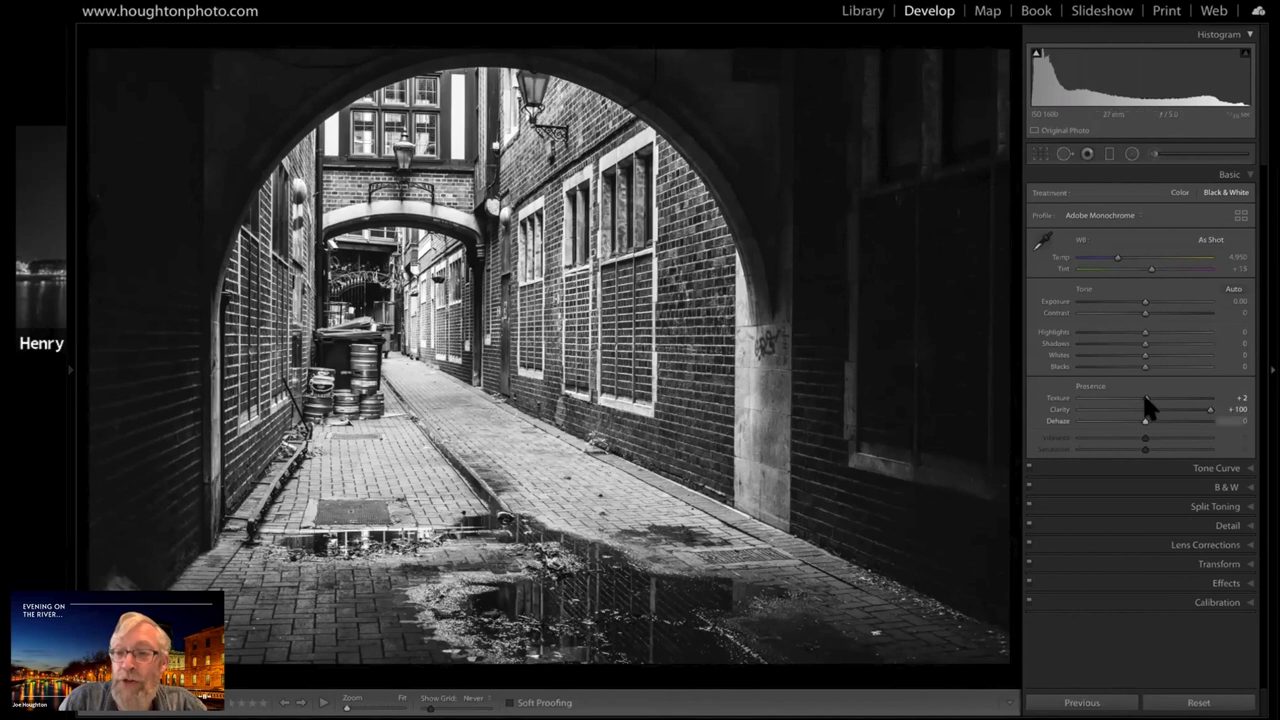
Set the black and white alley photo's Texture to +100 after trying it at +54, -1, +62 and +2
{"action": "left_click", "coordinate": [1178, 397]}
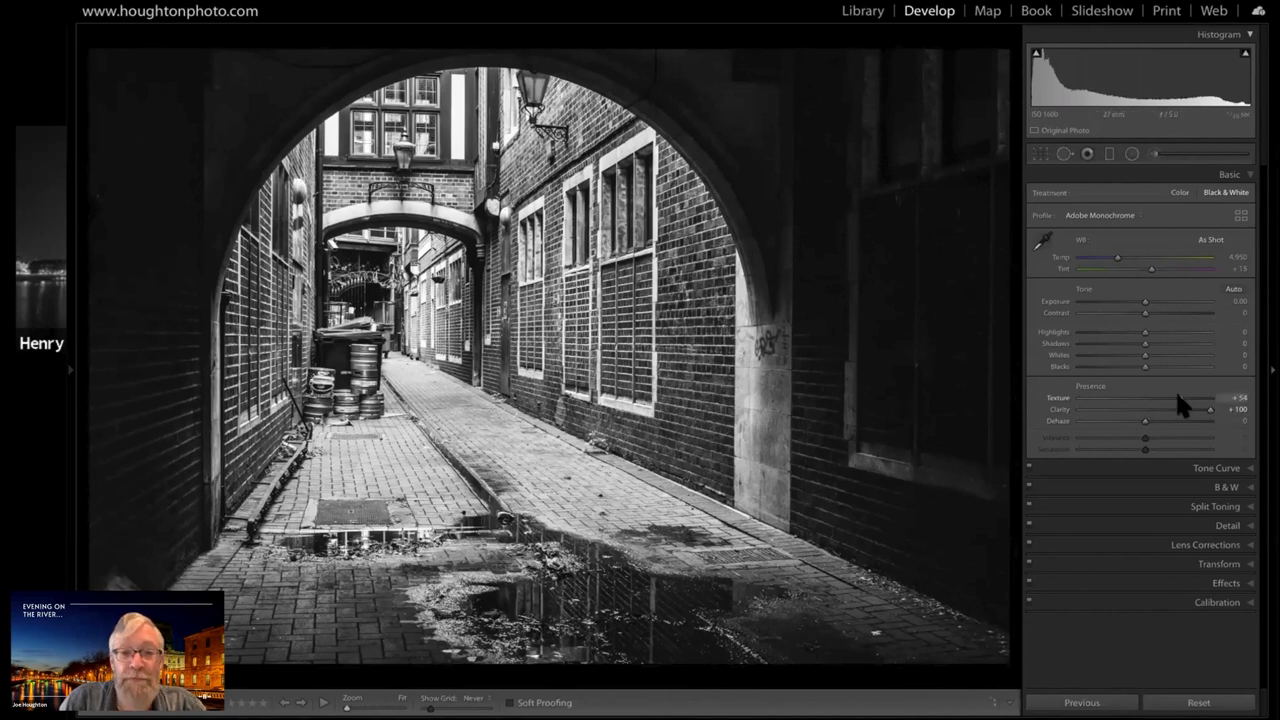
{"action": "left_click", "coordinate": [1138, 397]}
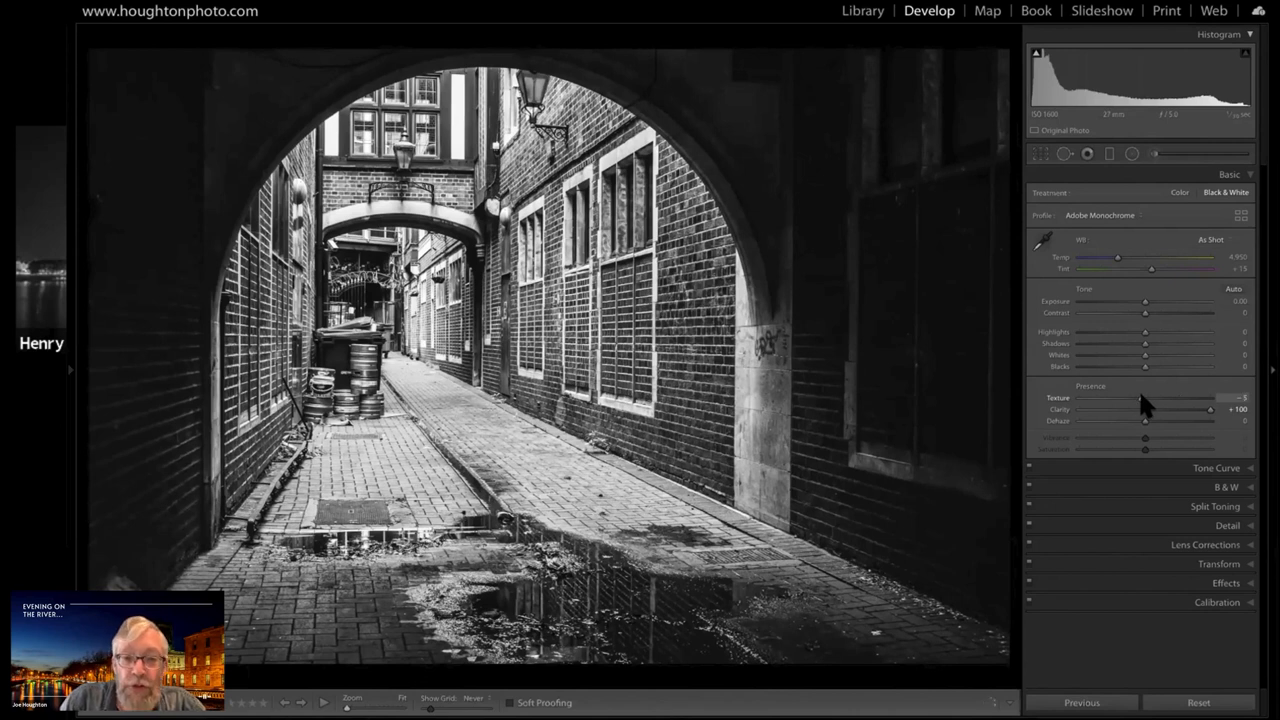
{"action": "left_click_drag", "start_coordinate": [1140, 397], "coordinate": [1144, 397]}
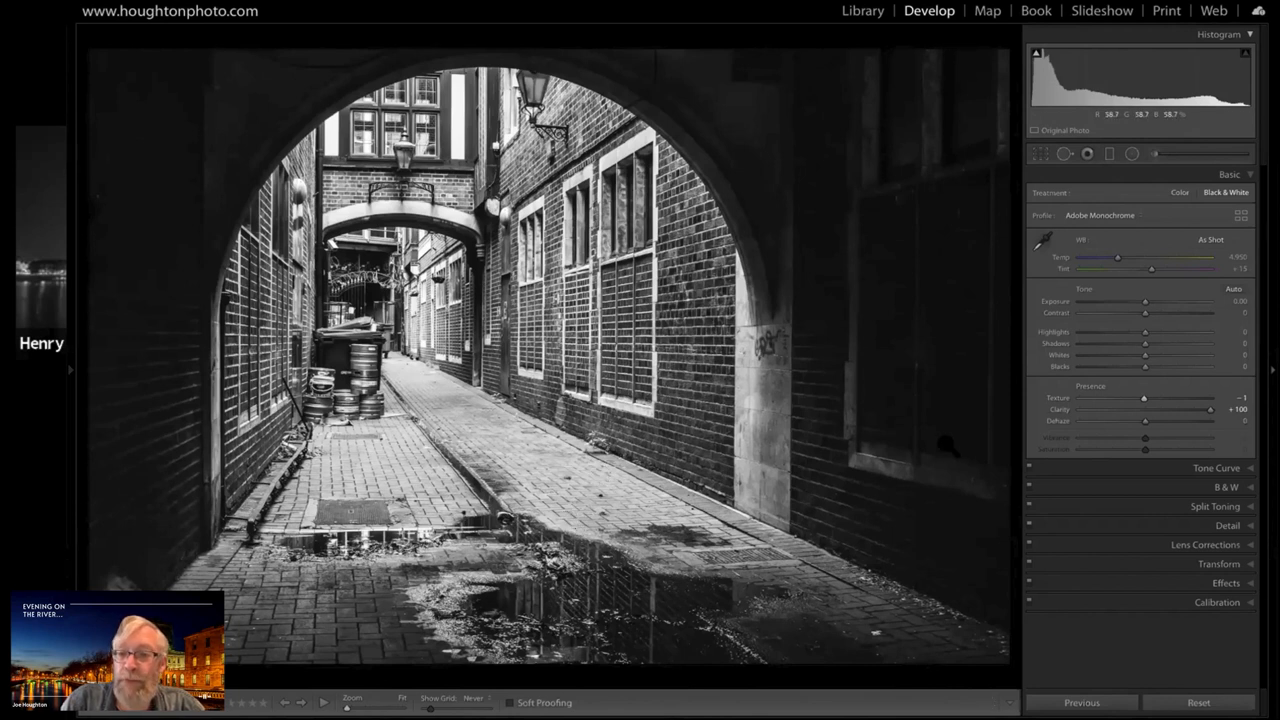
{"action": "left_click", "coordinate": [1184, 398]}
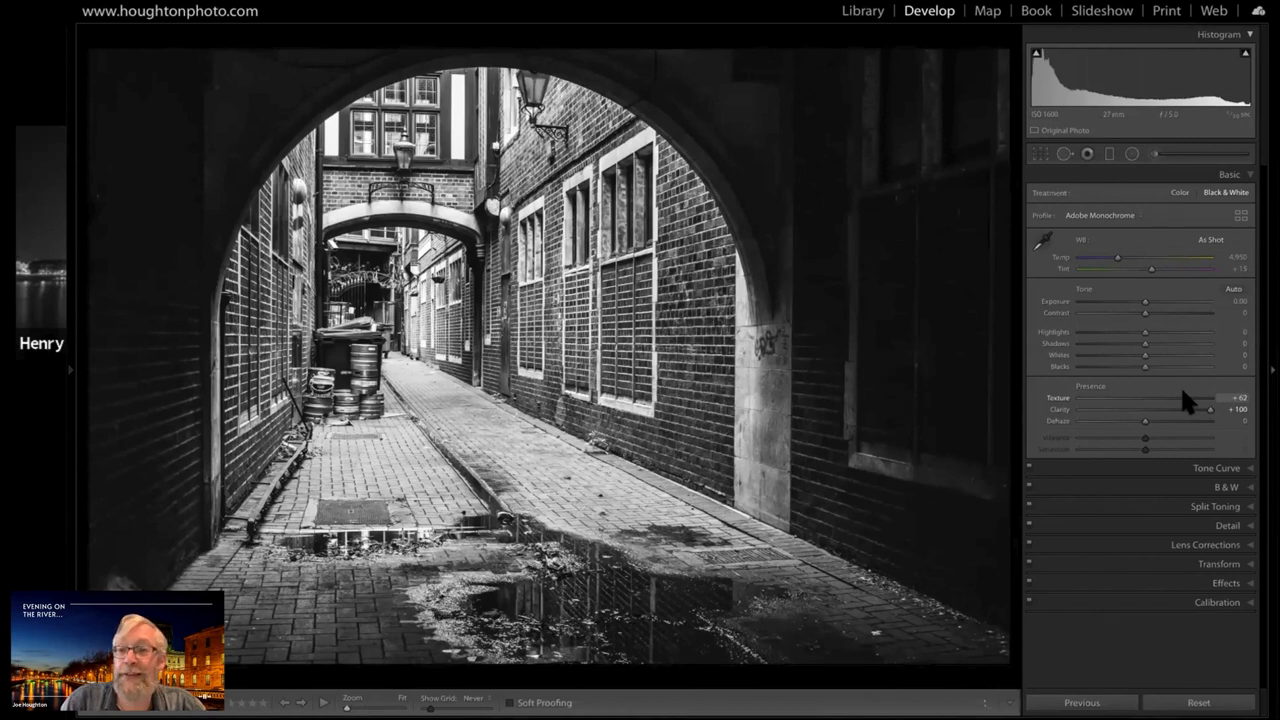
{"action": "left_click", "coordinate": [1144, 397]}
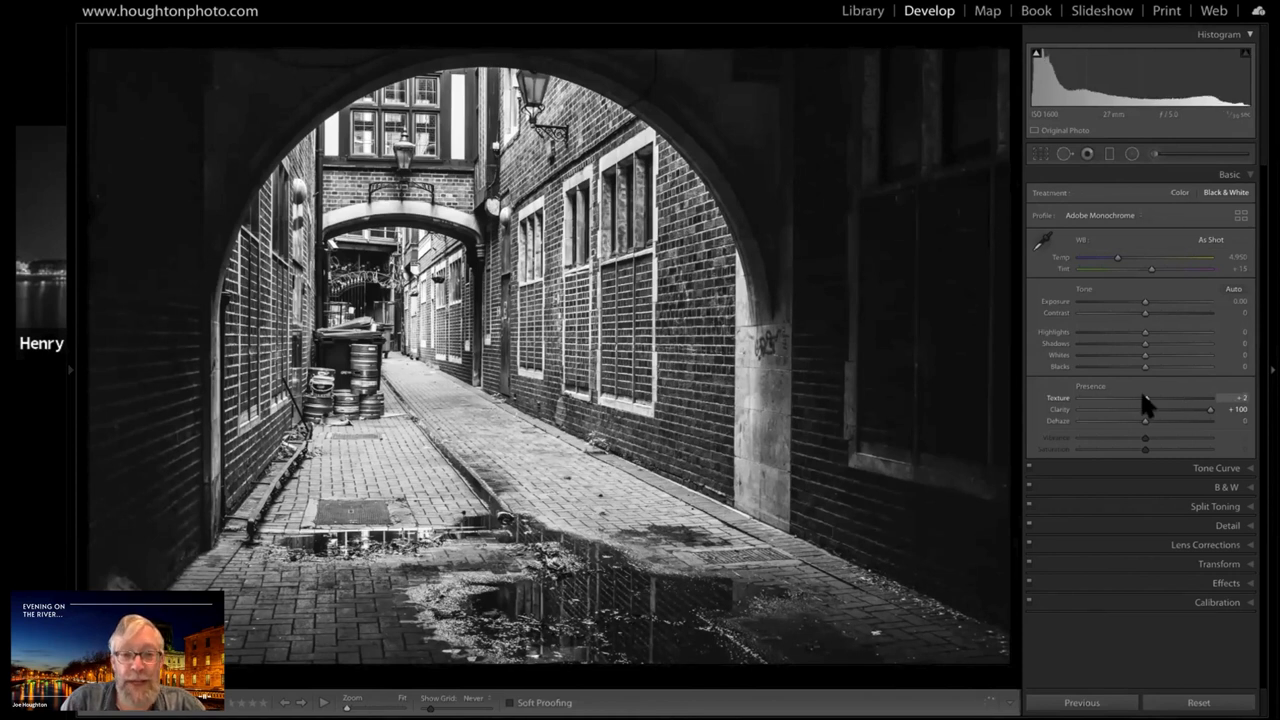
{"action": "left_click", "coordinate": [1218, 397]}
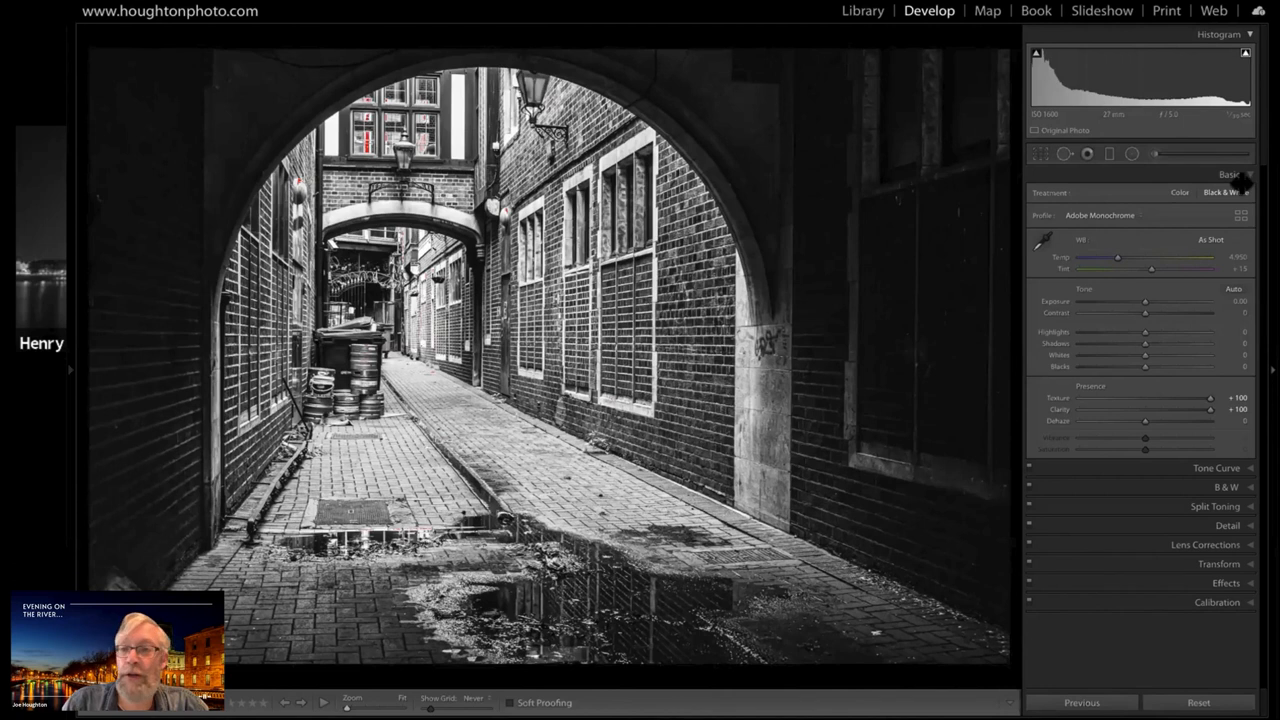
Set the alley photo's Highlights to -93 and Whites to +7
{"action": "left_click_drag", "start_coordinate": [1126, 329], "coordinate": [1099, 334]}
{"action": "left_click", "coordinate": [1146, 331]}
{"action": "left_click", "coordinate": [1091, 331]}
{"action": "left_click_drag", "start_coordinate": [1091, 331], "coordinate": [1072, 332]}
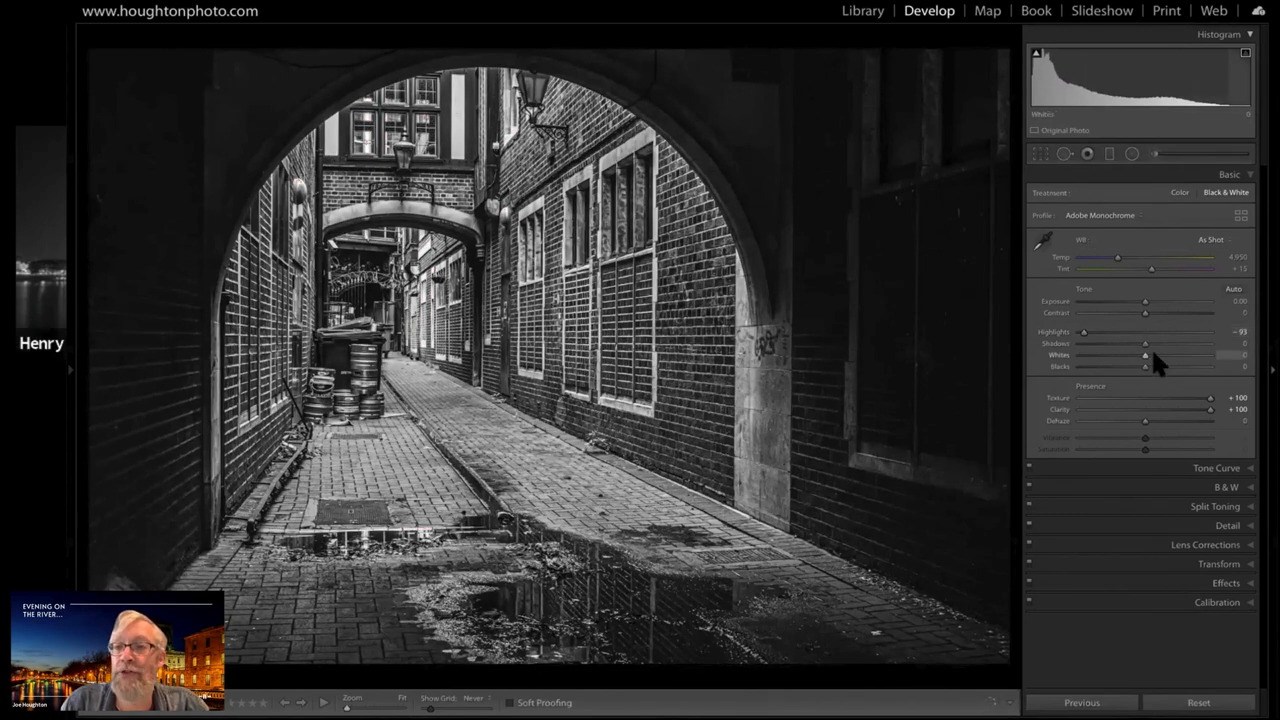
{"action": "left_click_drag", "start_coordinate": [1153, 356], "coordinate": [1147, 356]}
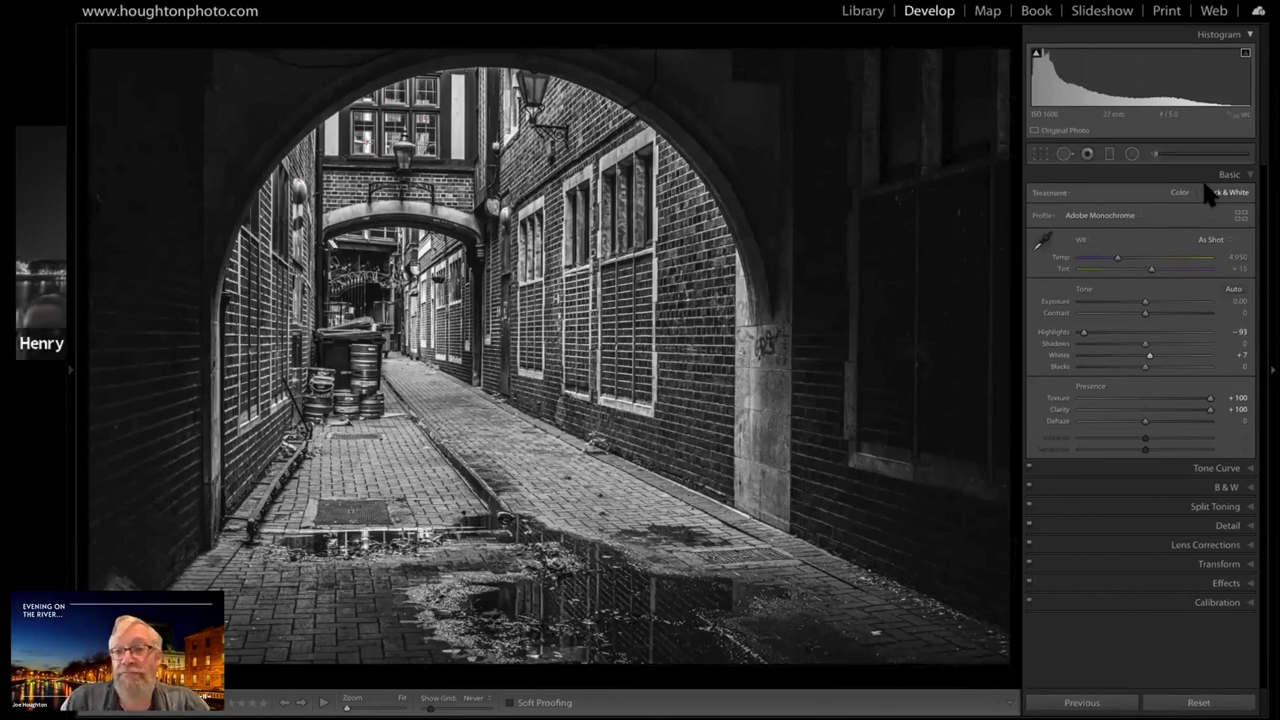
Straighten the alley photo's verticals with Guided Upright, drawing one vertical guide on the far right wall and one along the left wall
{"action": "left_click", "coordinate": [1225, 564]}
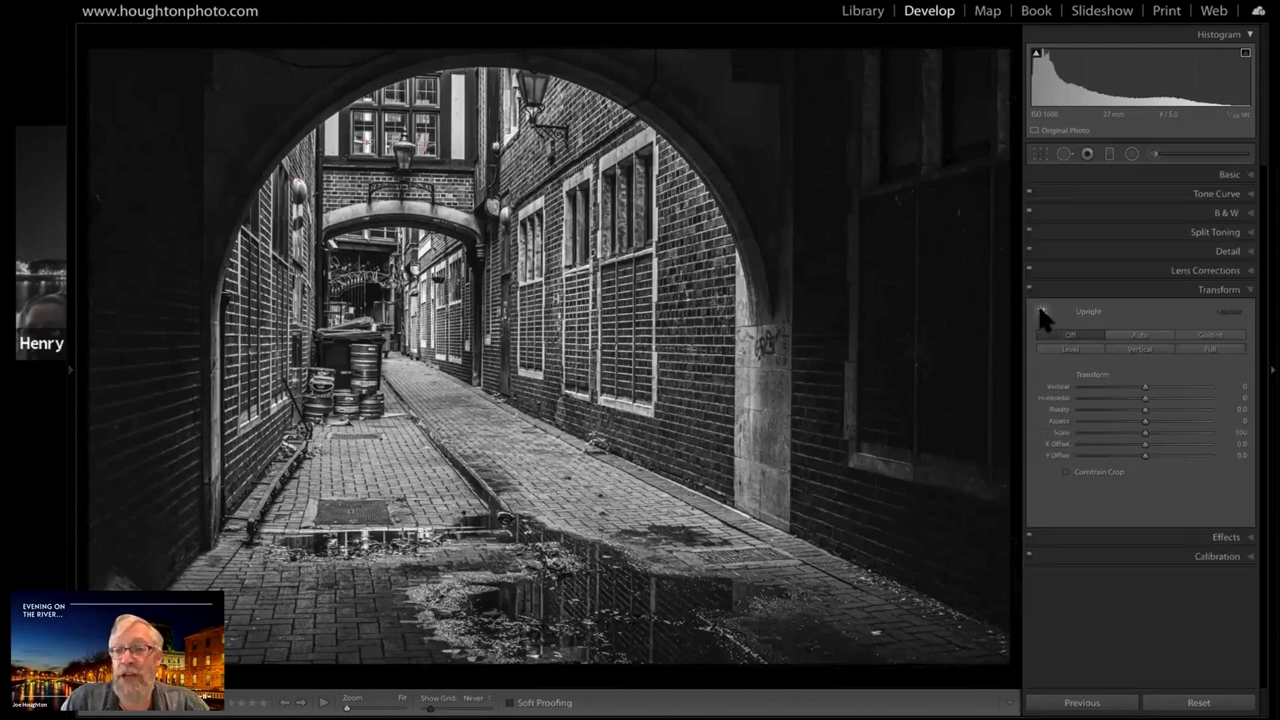
{"action": "left_click", "coordinate": [1041, 311]}
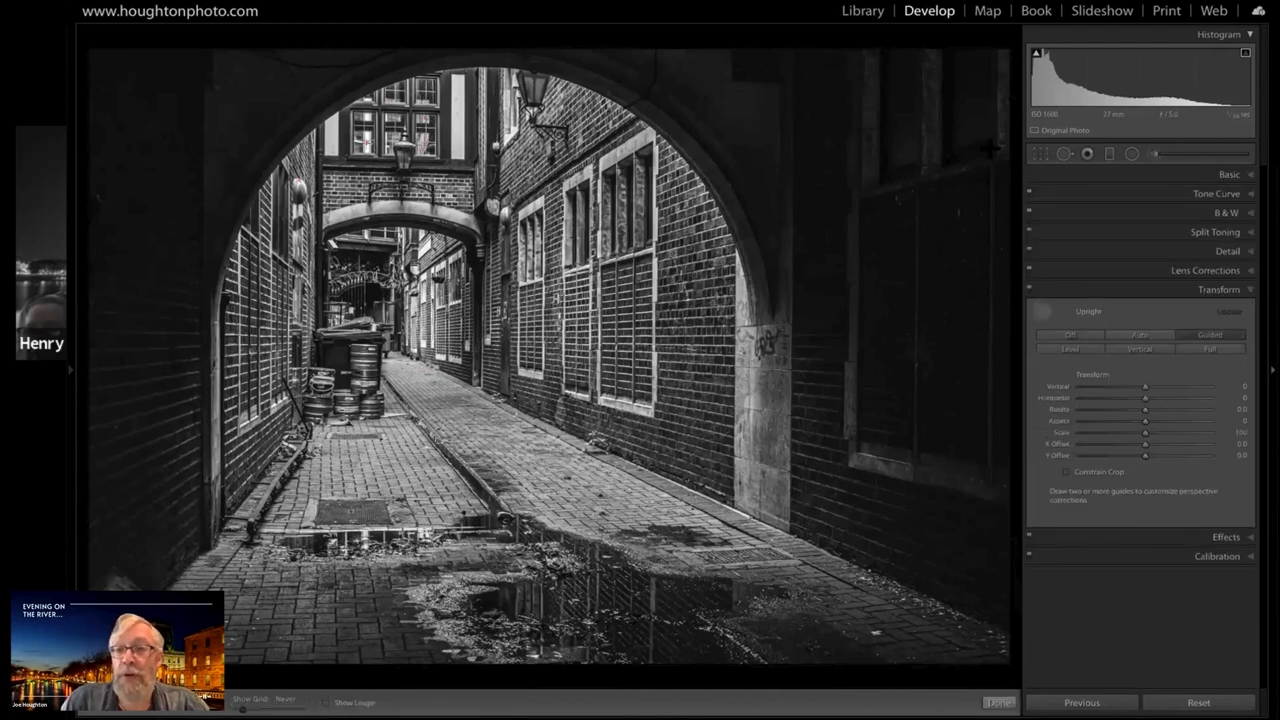
{"action": "left_click_drag", "start_coordinate": [993, 148], "coordinate": [991, 580]}
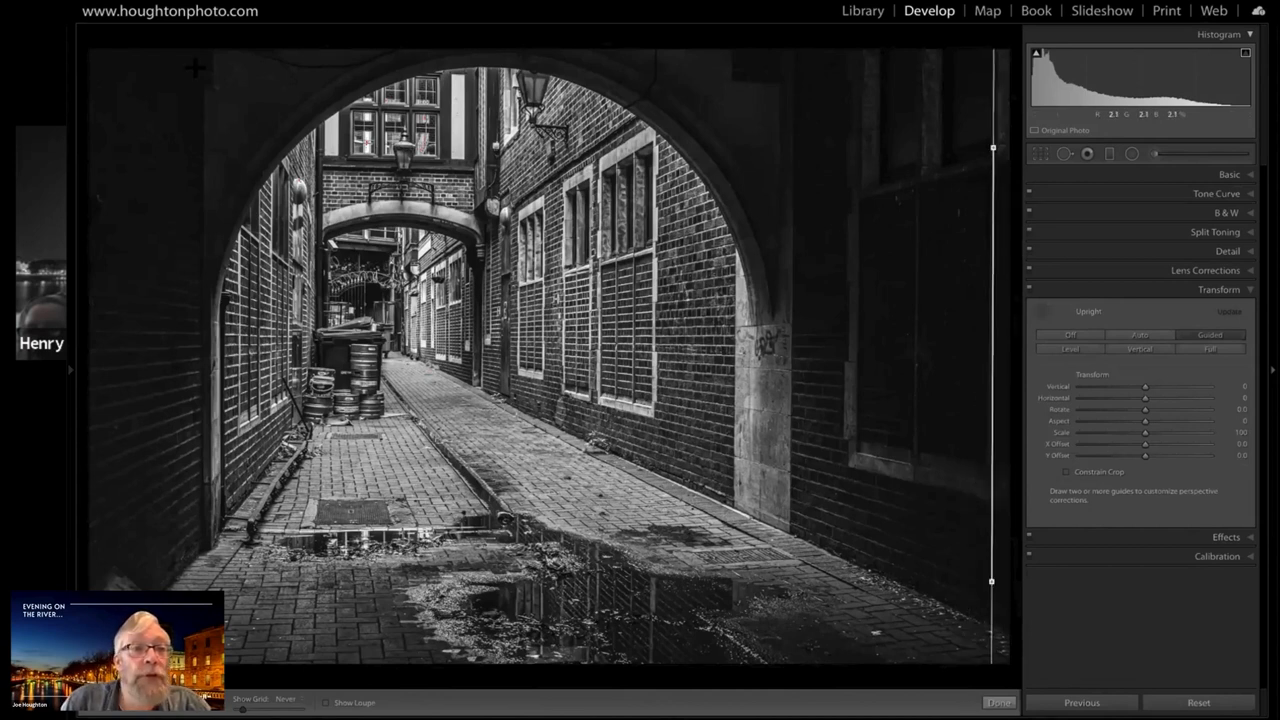
{"action": "mouse_move", "coordinate": [201, 63]}
{"action": "left_mouse_down"}
{"action": "mouse_move", "coordinate": [193, 553]}
{"action": "mouse_move", "coordinate": [178, 588]}
{"action": "mouse_move", "coordinate": [204, 590]}
{"action": "left_mouse_up"}
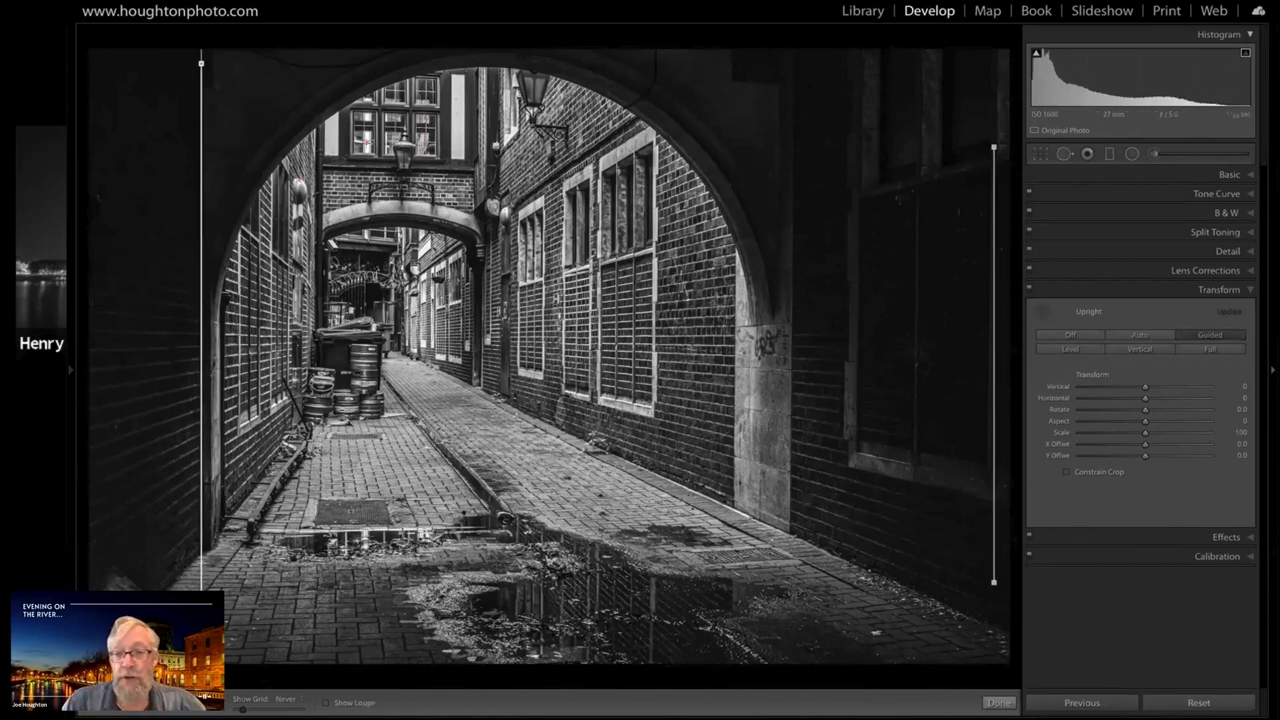
{"action": "left_click", "coordinate": [998, 702]}
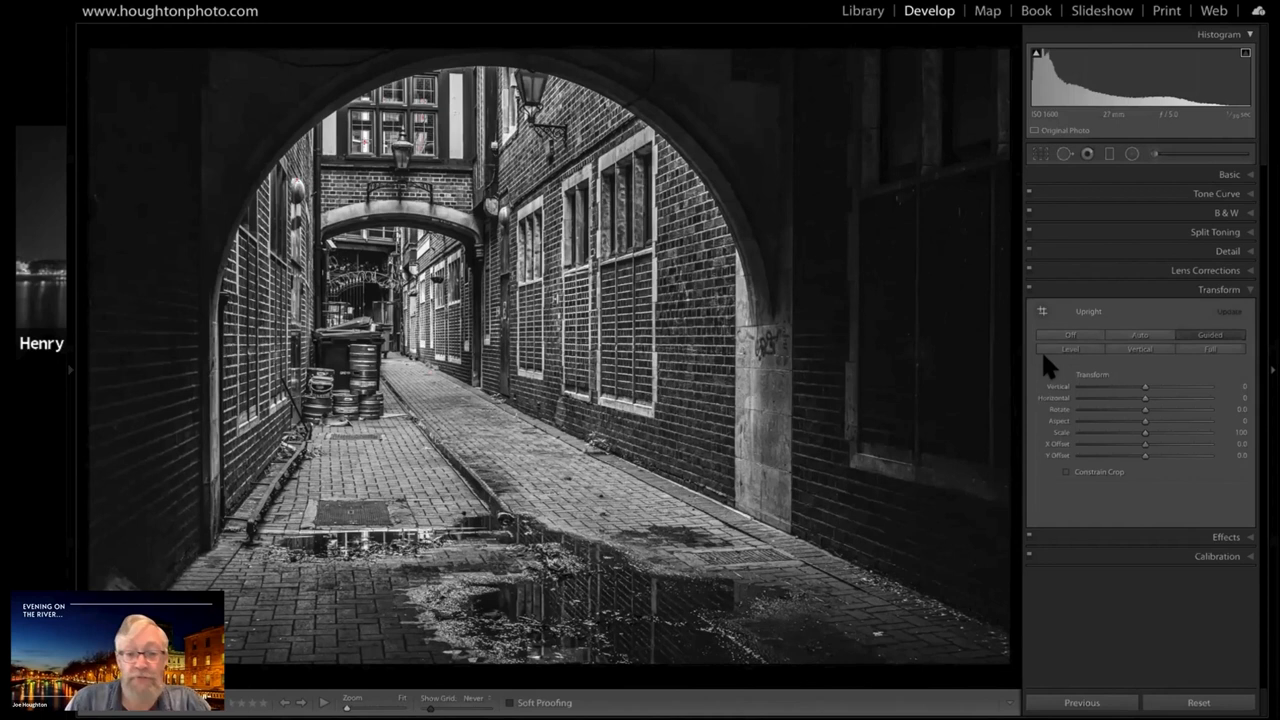
Crop the alley photo to a custom aspect, cutting off part of the puddle foreground and slightly trimming the sides
{"action": "key", "text": "r"}
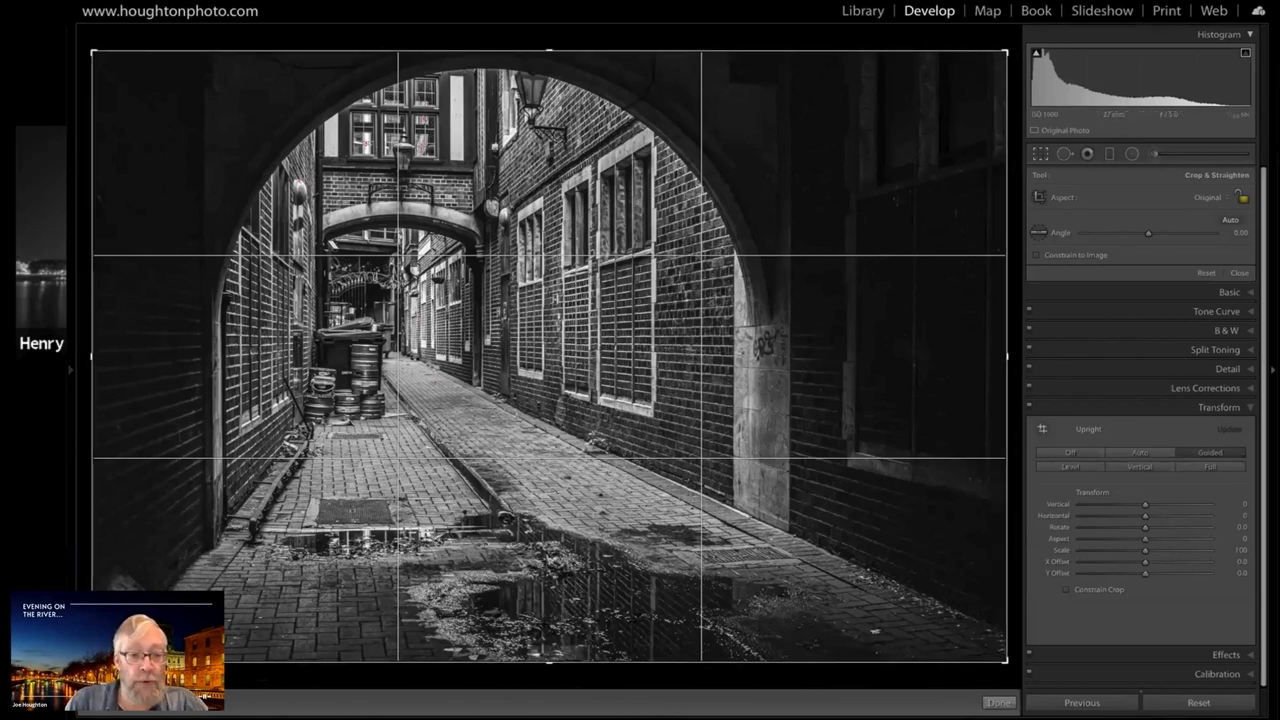
{"action": "left_click_drag", "start_coordinate": [93, 661], "coordinate": [92, 612]}
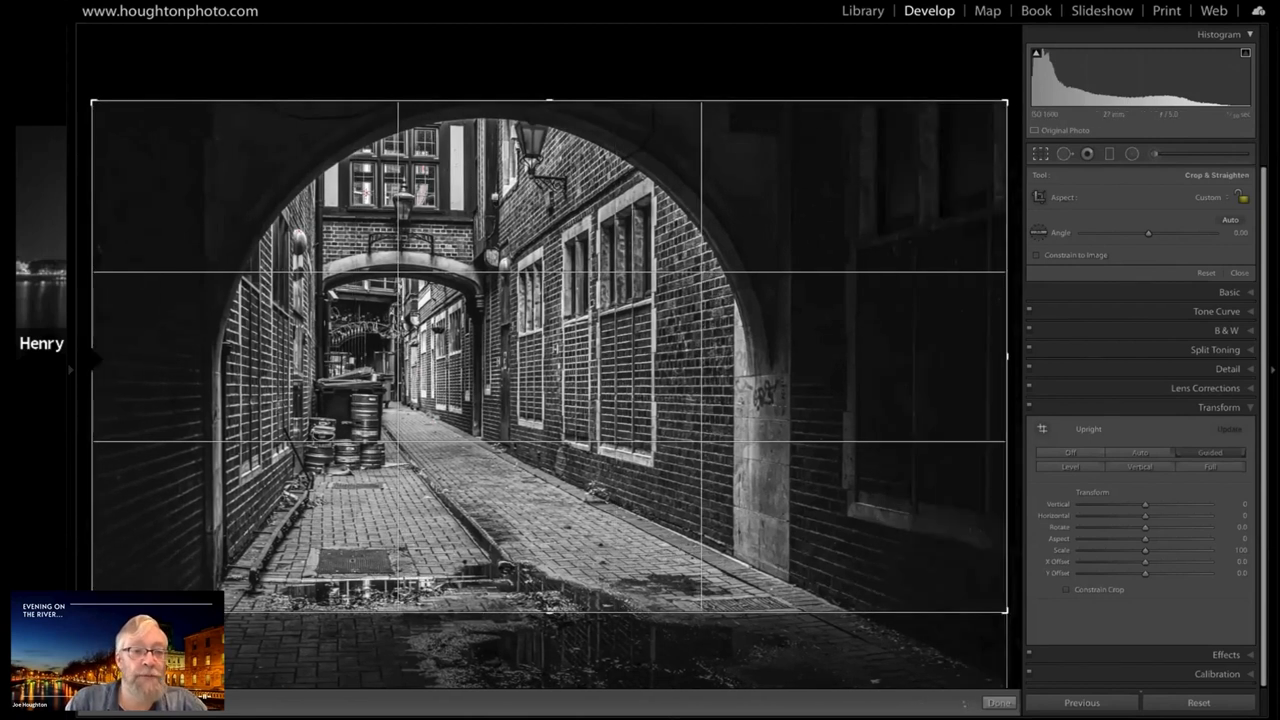
{"action": "mouse_move", "coordinate": [122, 360]}
{"action": "left_mouse_down"}
{"action": "mouse_move", "coordinate": [147, 361]}
{"action": "mouse_move", "coordinate": [98, 366]}
{"action": "left_mouse_up"}
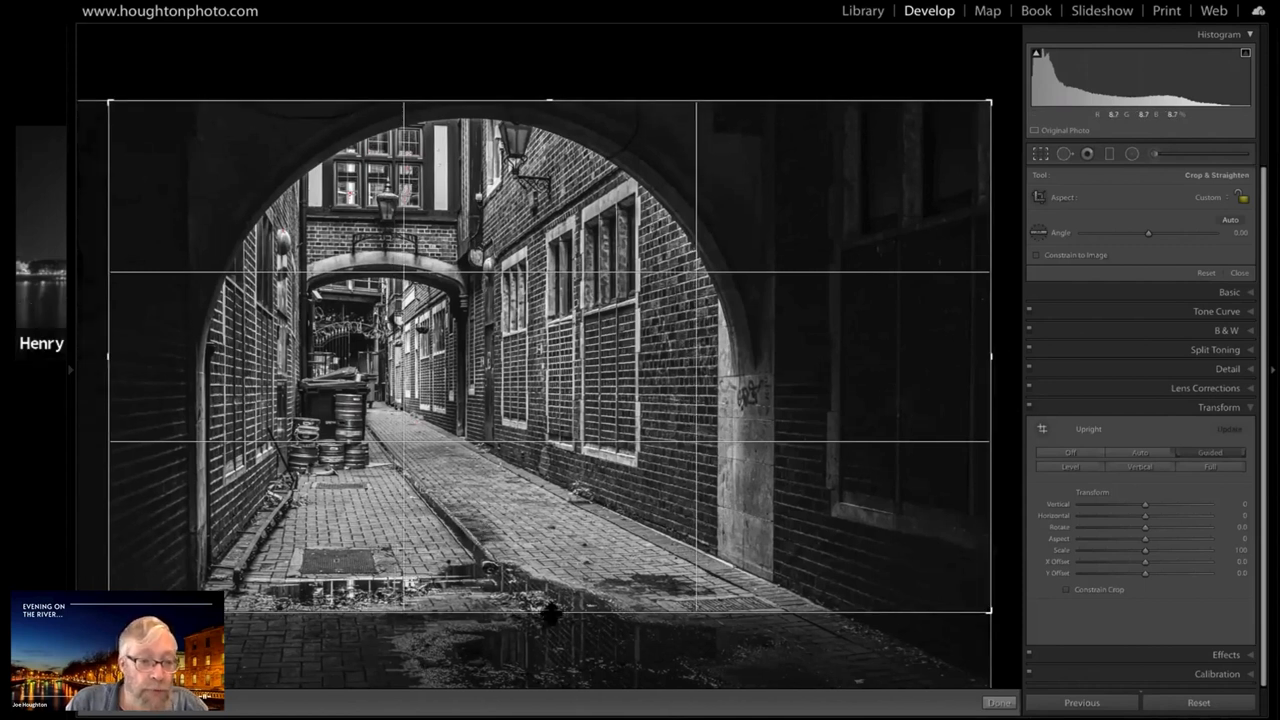
{"action": "left_click_drag", "start_coordinate": [551, 613], "coordinate": [551, 621]}
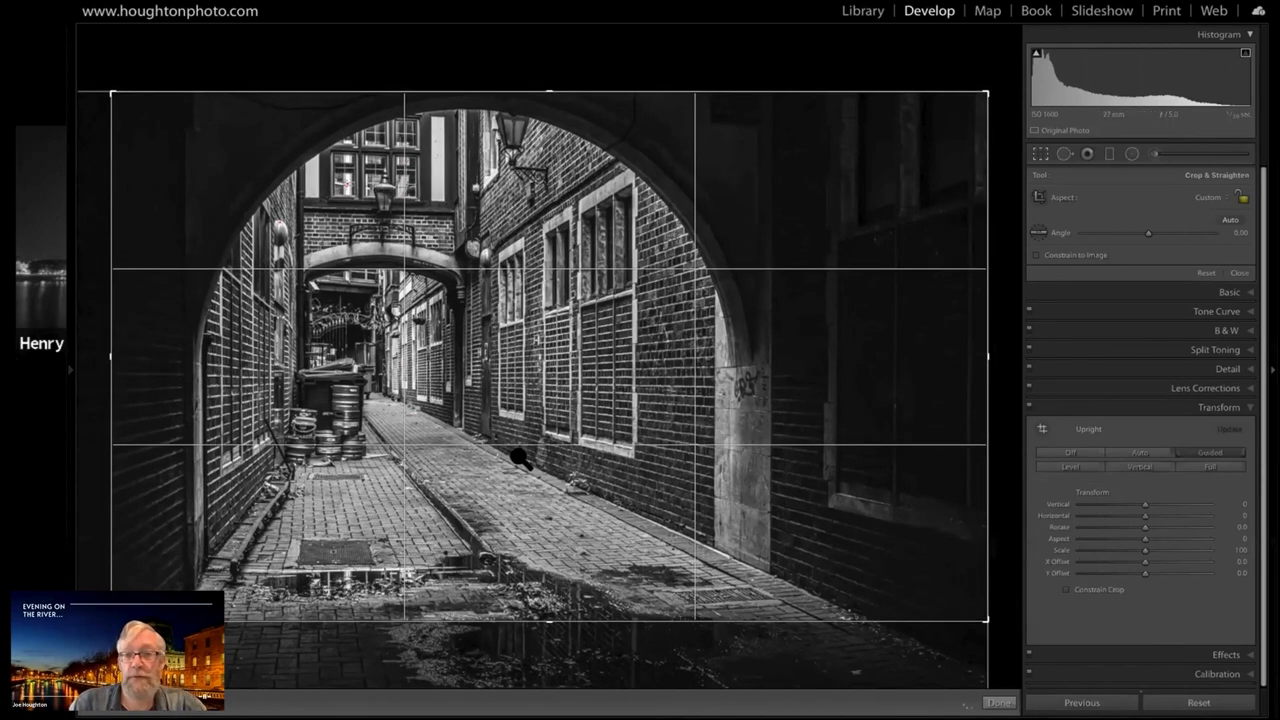
{"action": "key", "text": "Return"}
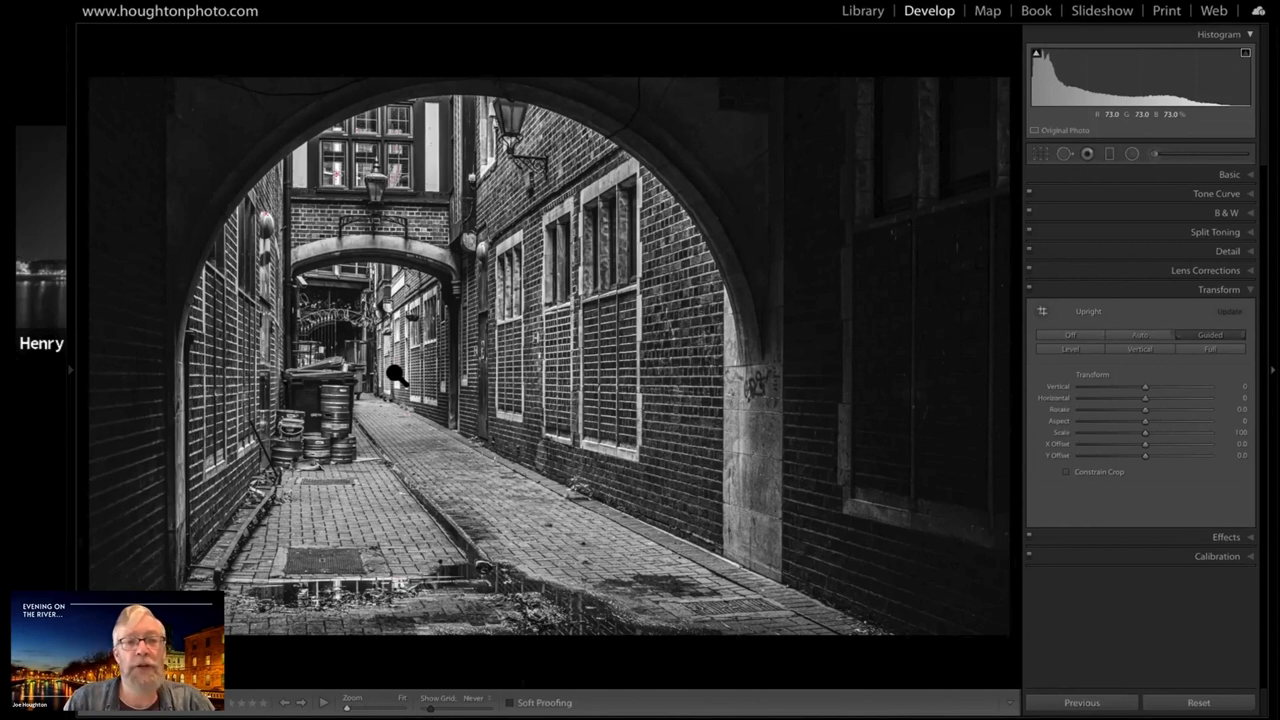
Add an inverted radial filter over the alley's centre with Clarity at 0 and Shadows at 100, after trying Shadows at 44, 33 and 95
{"action": "left_click", "coordinate": [1131, 154]}
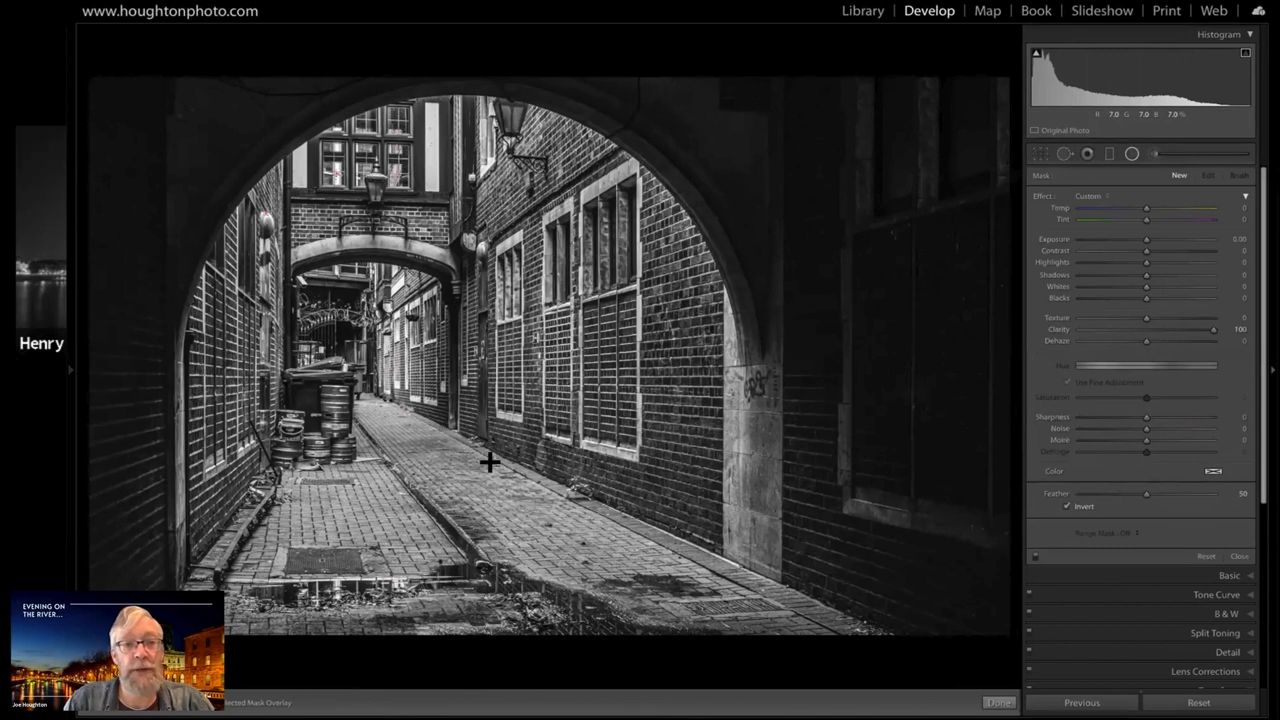
{"action": "left_click_drag", "start_coordinate": [490, 462], "coordinate": [468, 471]}
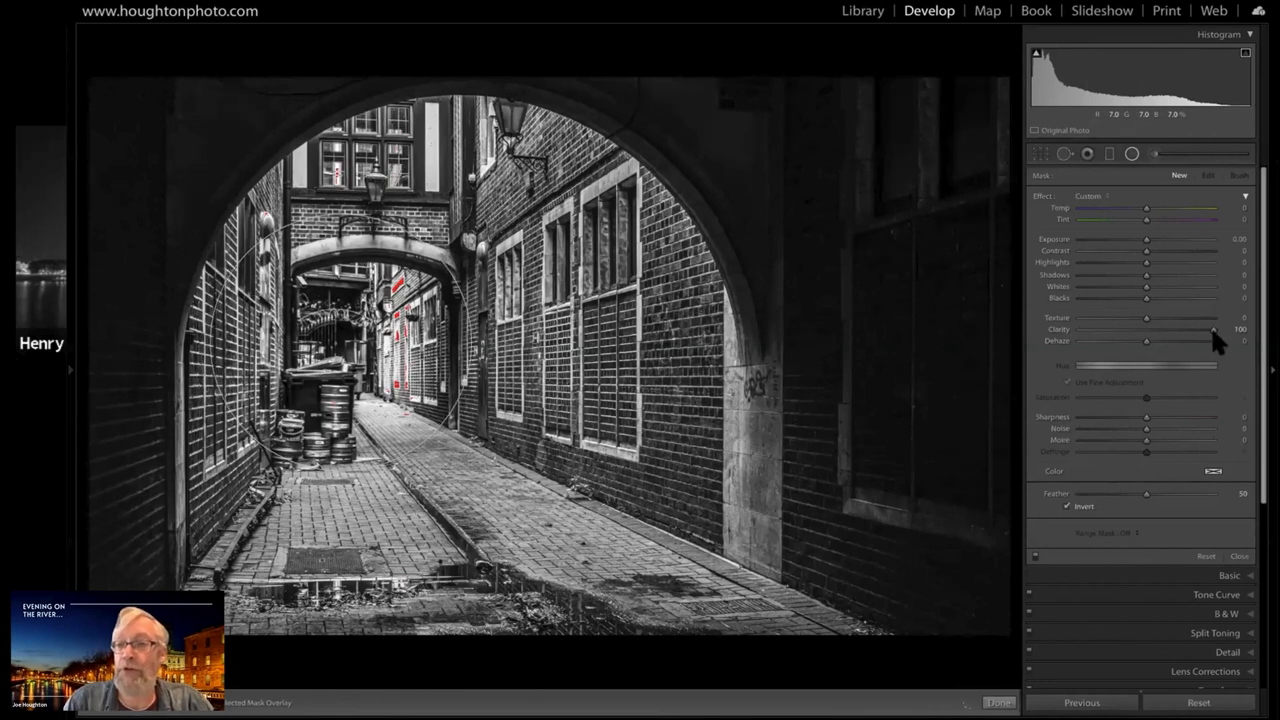
{"action": "left_click", "coordinate": [1170, 275]}
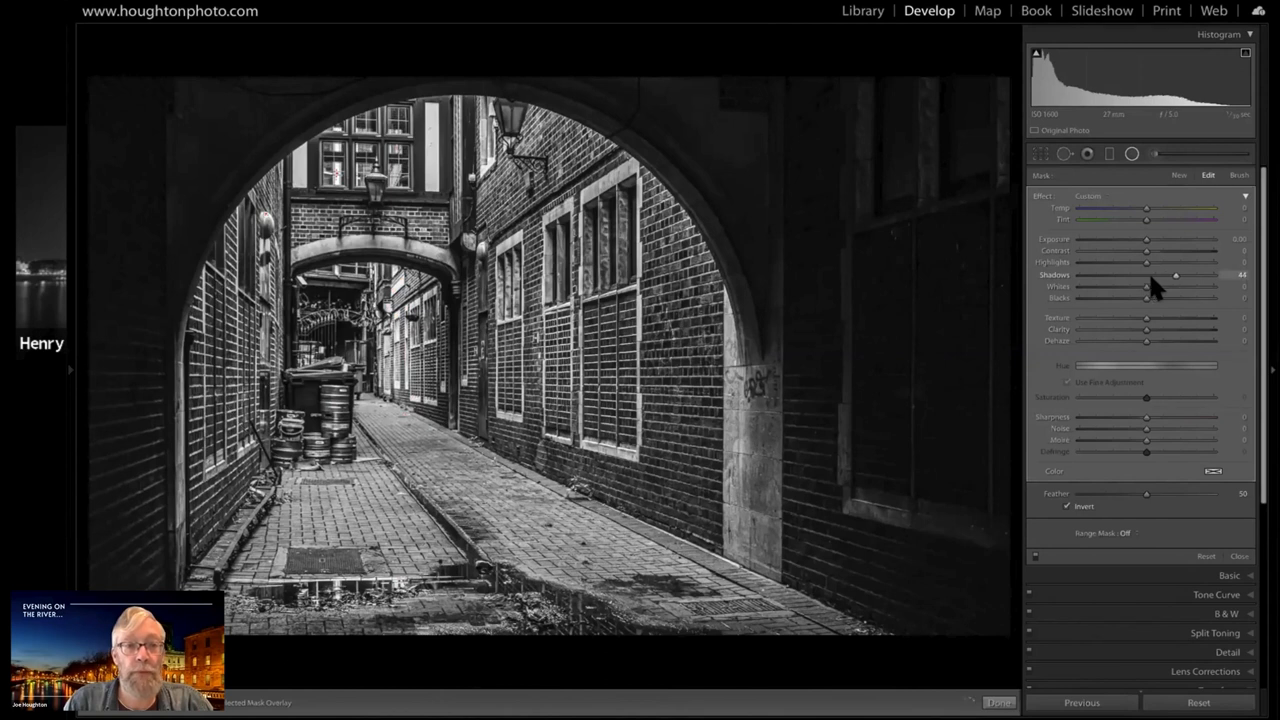
{"action": "left_click", "coordinate": [1151, 277]}
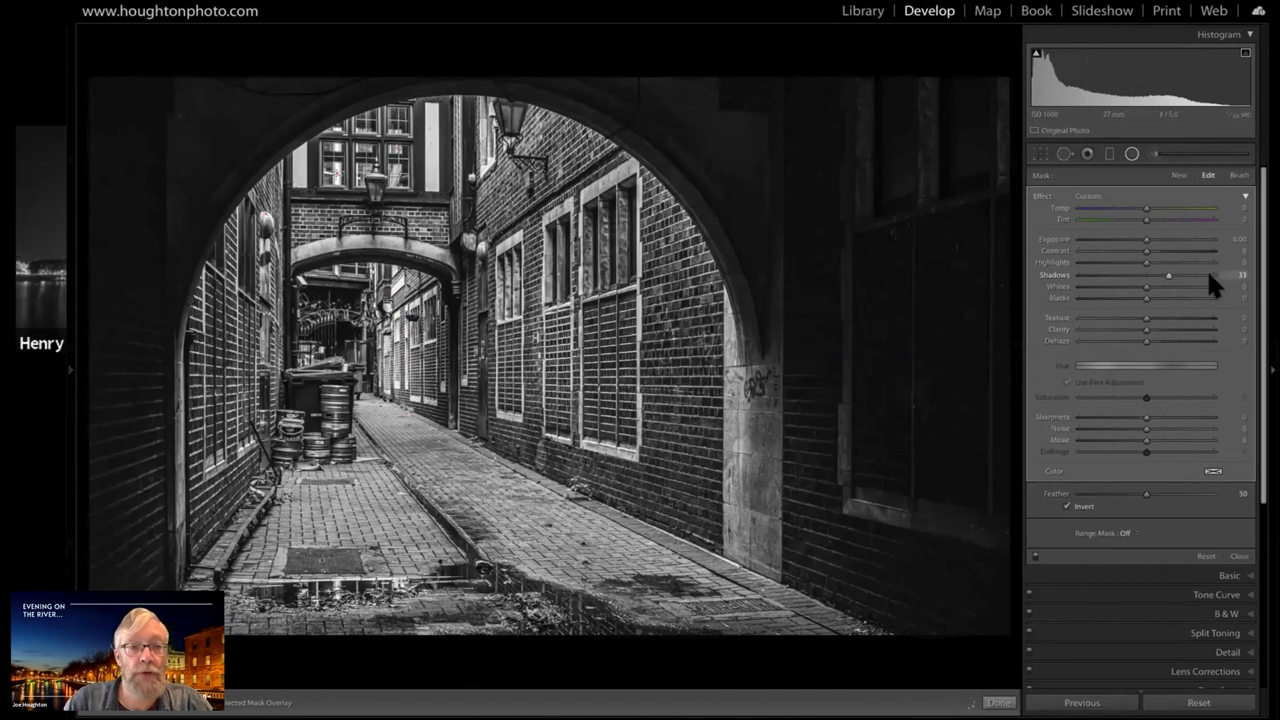
{"action": "left_click_drag", "start_coordinate": [1225, 275], "coordinate": [1225, 275]}
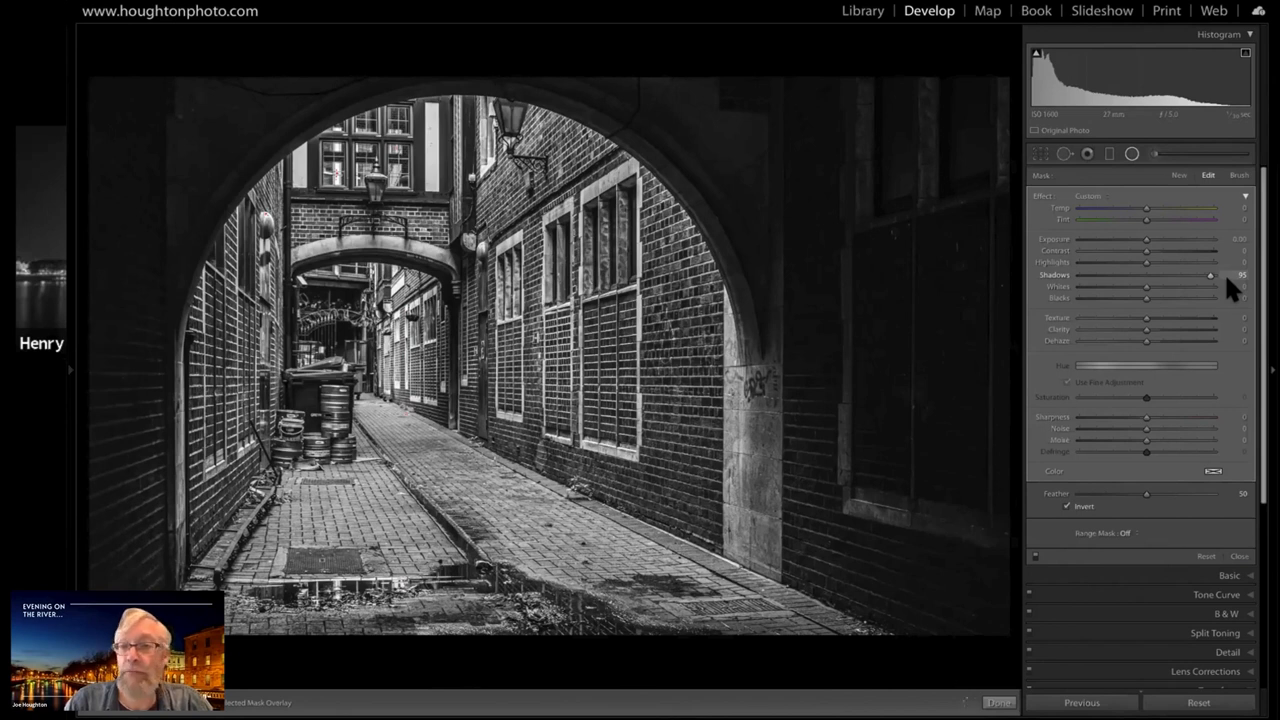
{"action": "left_click_drag", "start_coordinate": [1225, 282], "coordinate": [1225, 282]}
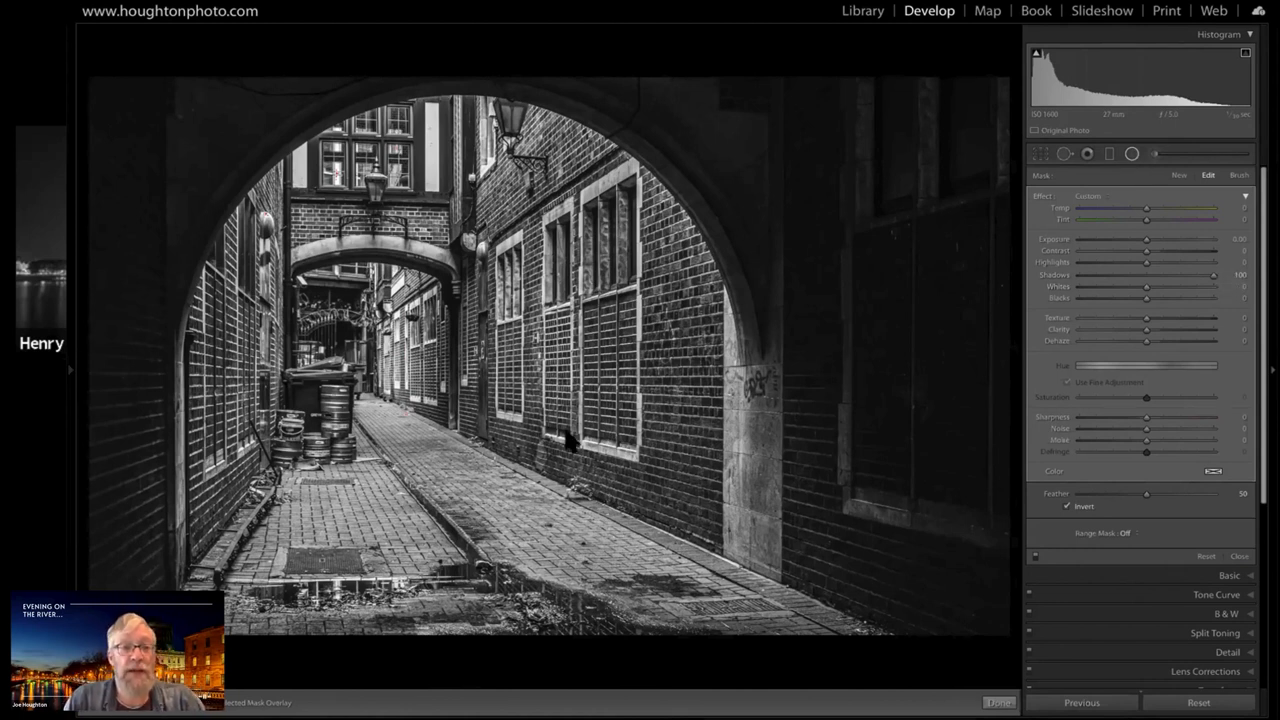
{"action": "key", "text": "shift+m"}
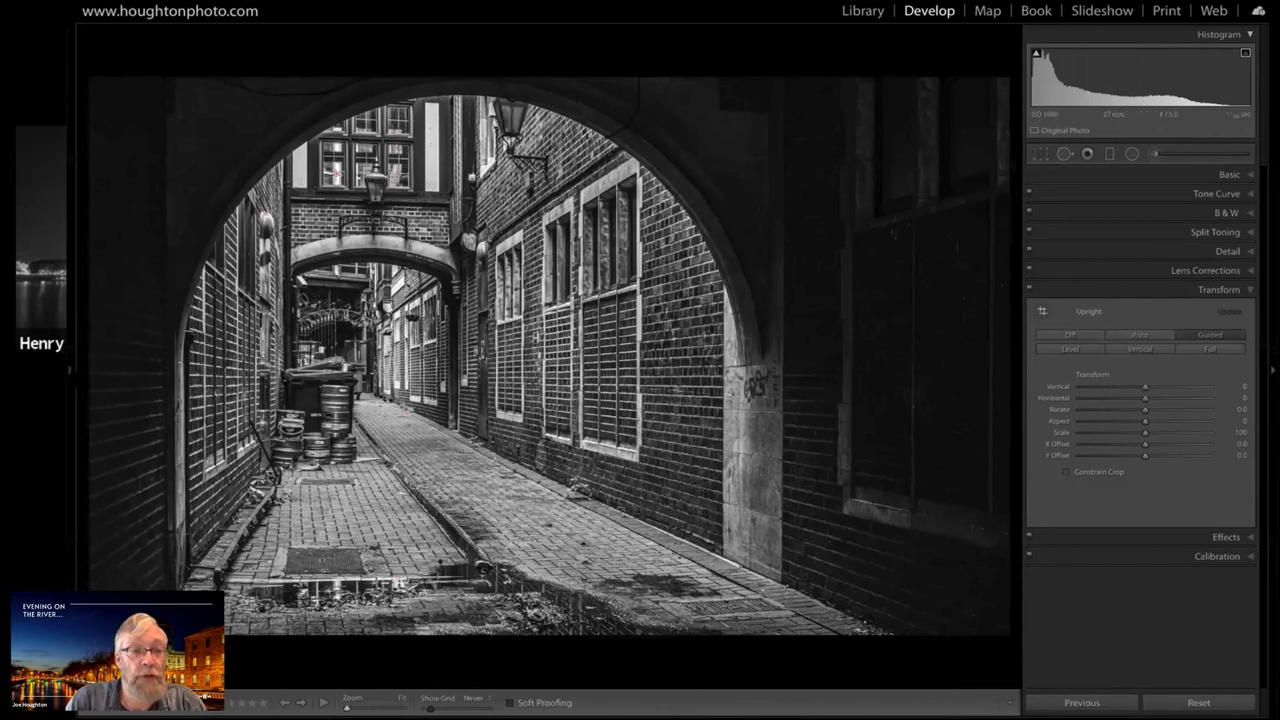
Compare the alley photo's original colour state with its latest edit through the editing history
{"action": "left_click", "coordinate": [71, 369]}
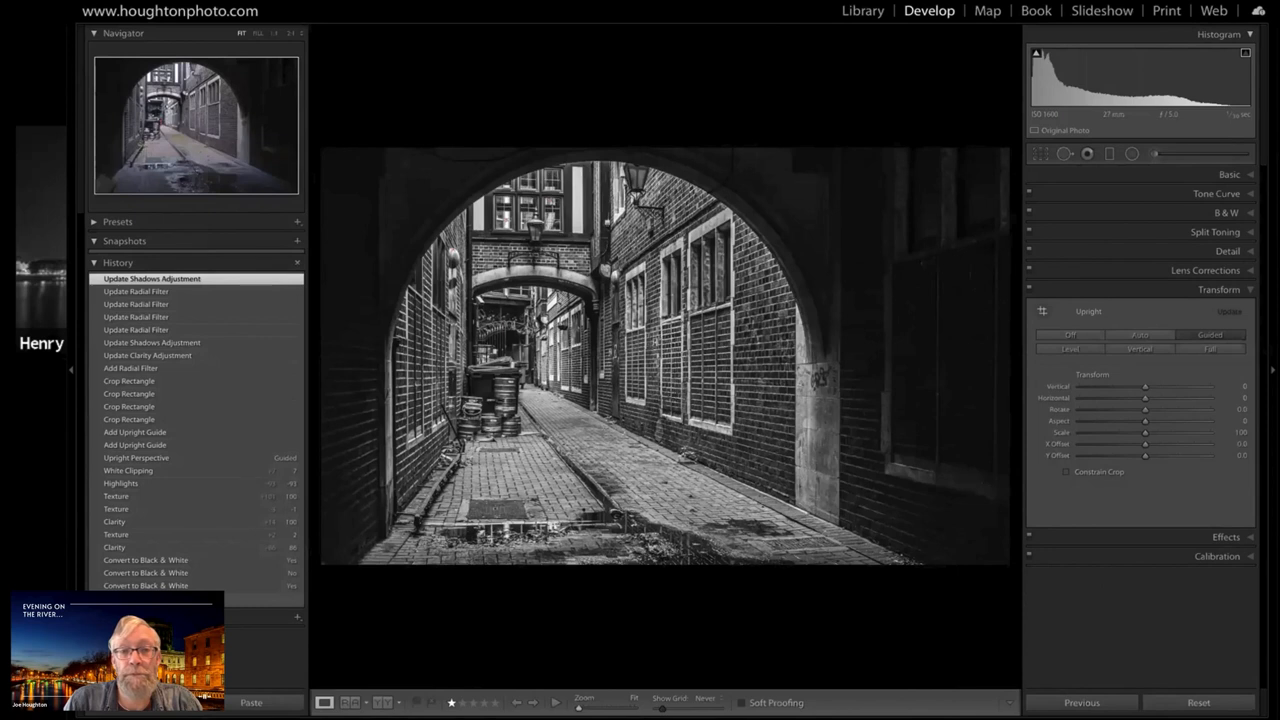
{"action": "left_click", "coordinate": [170, 599]}
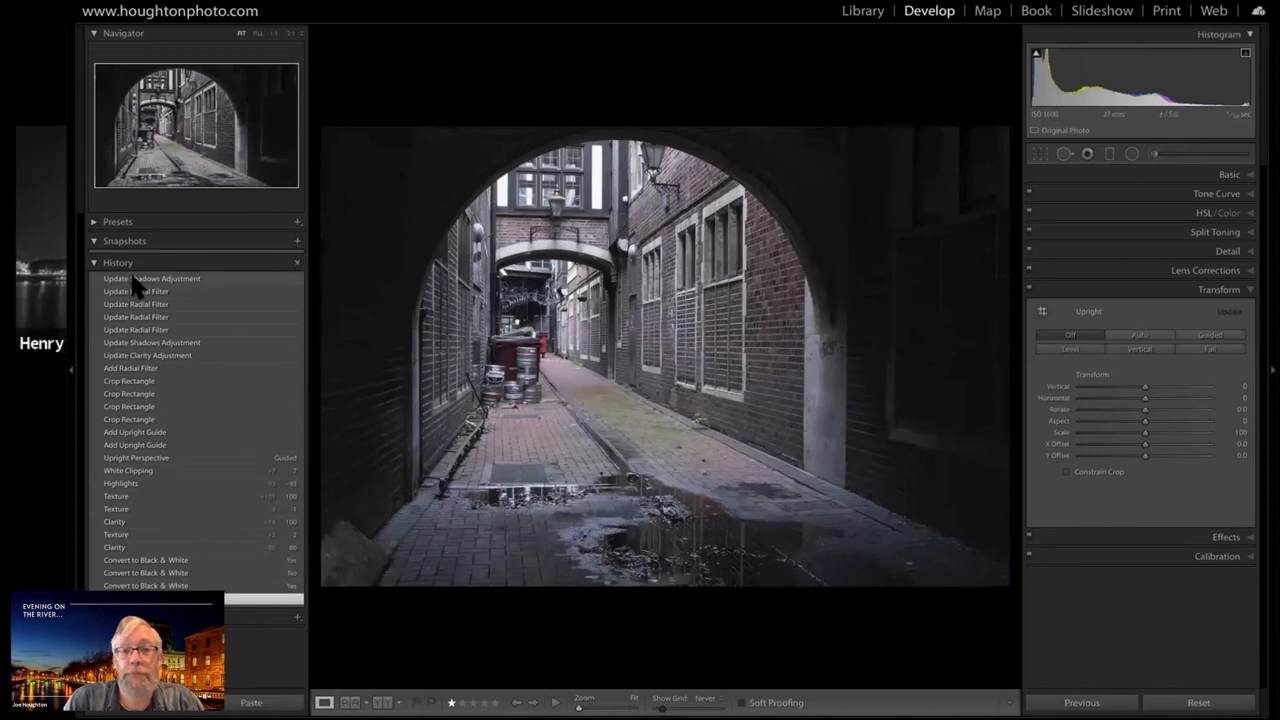
{"action": "left_click", "coordinate": [134, 282]}
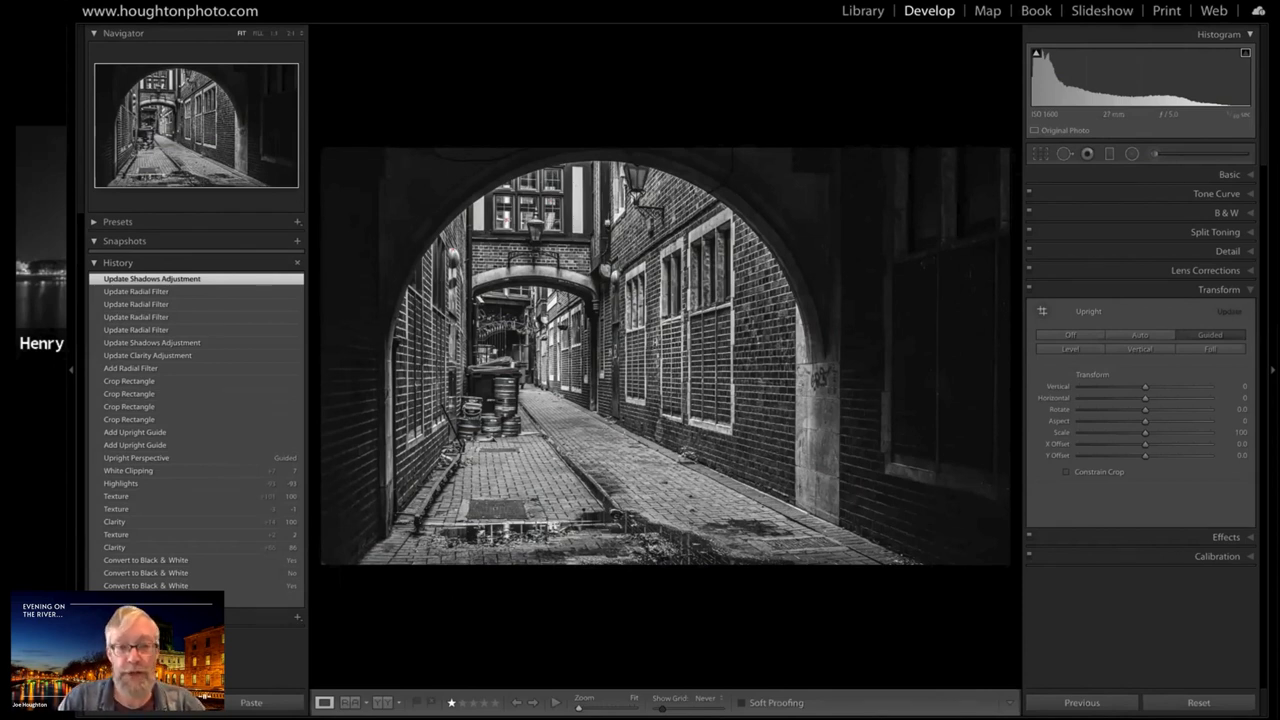
Return to the library grid and shrink the thumbnails to fit the whole collection on screen
{"action": "key", "text": "g"}
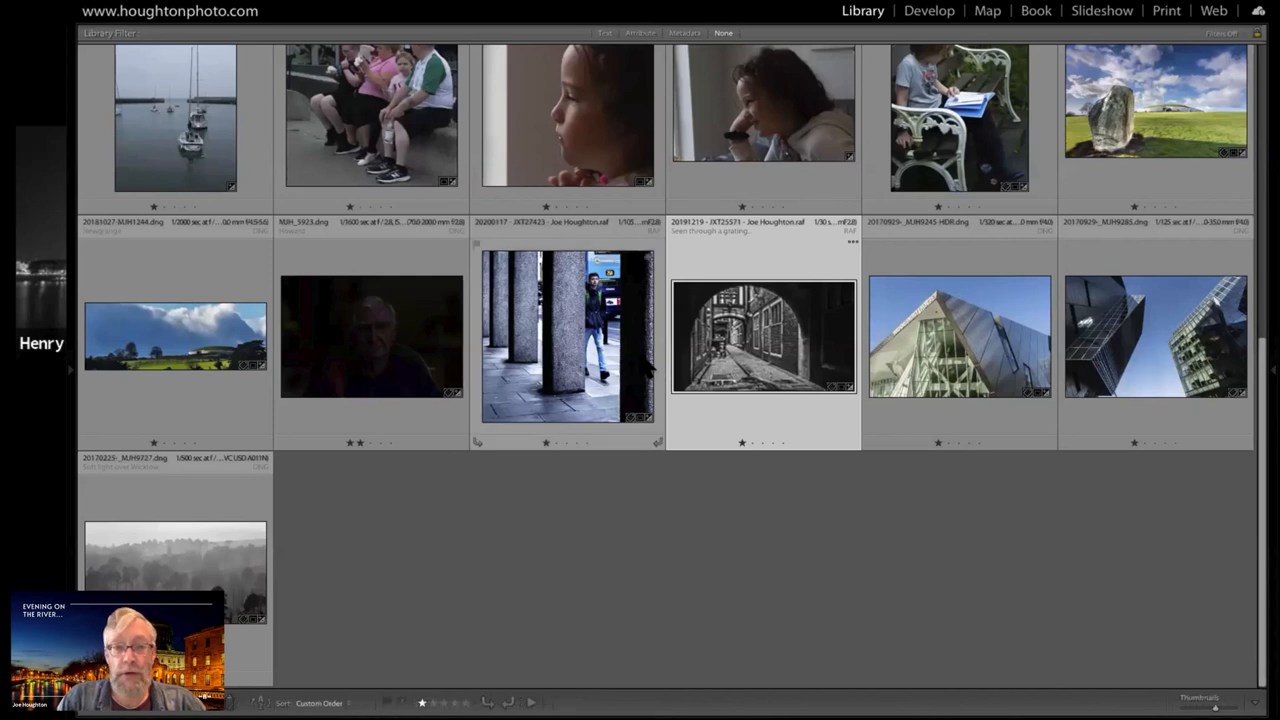
{"action": "scroll", "coordinate": [648, 366], "scroll_direction": "up", "scroll_amount": 1}
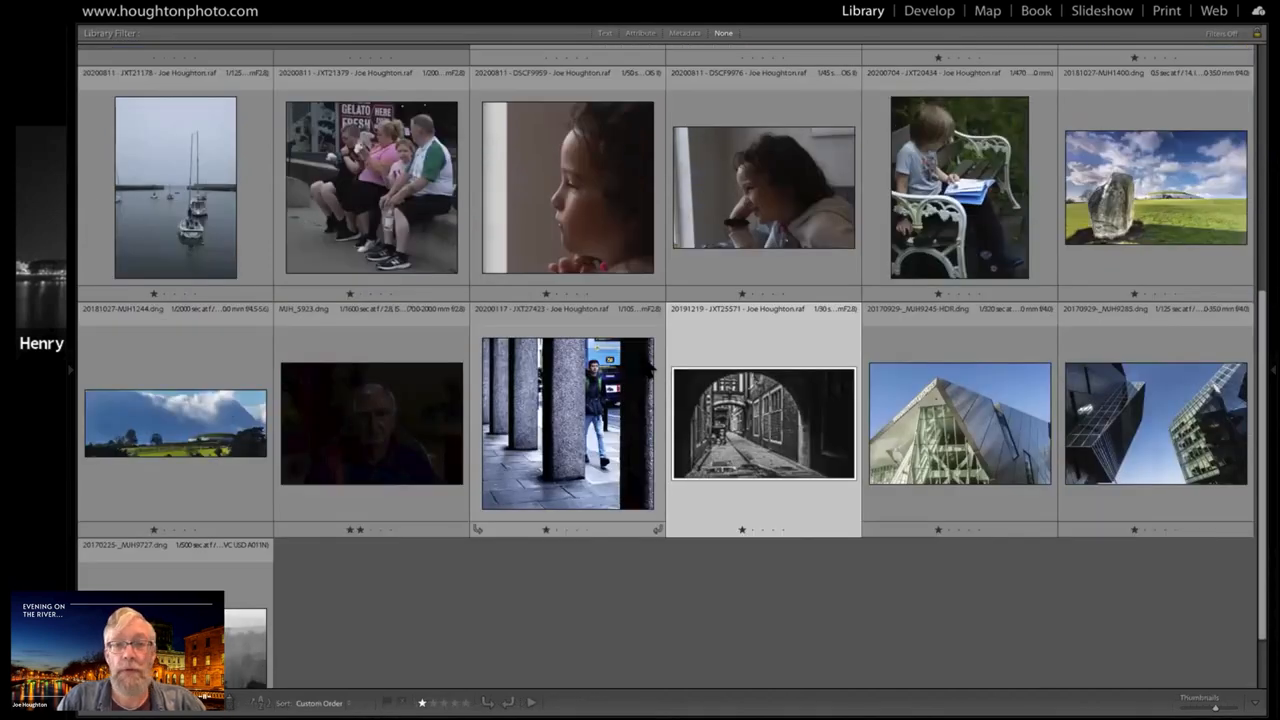
{"action": "scroll", "coordinate": [648, 366], "scroll_direction": "up", "scroll_amount": 1}
{"action": "scroll", "coordinate": [648, 366], "scroll_direction": "up", "scroll_amount": 5}
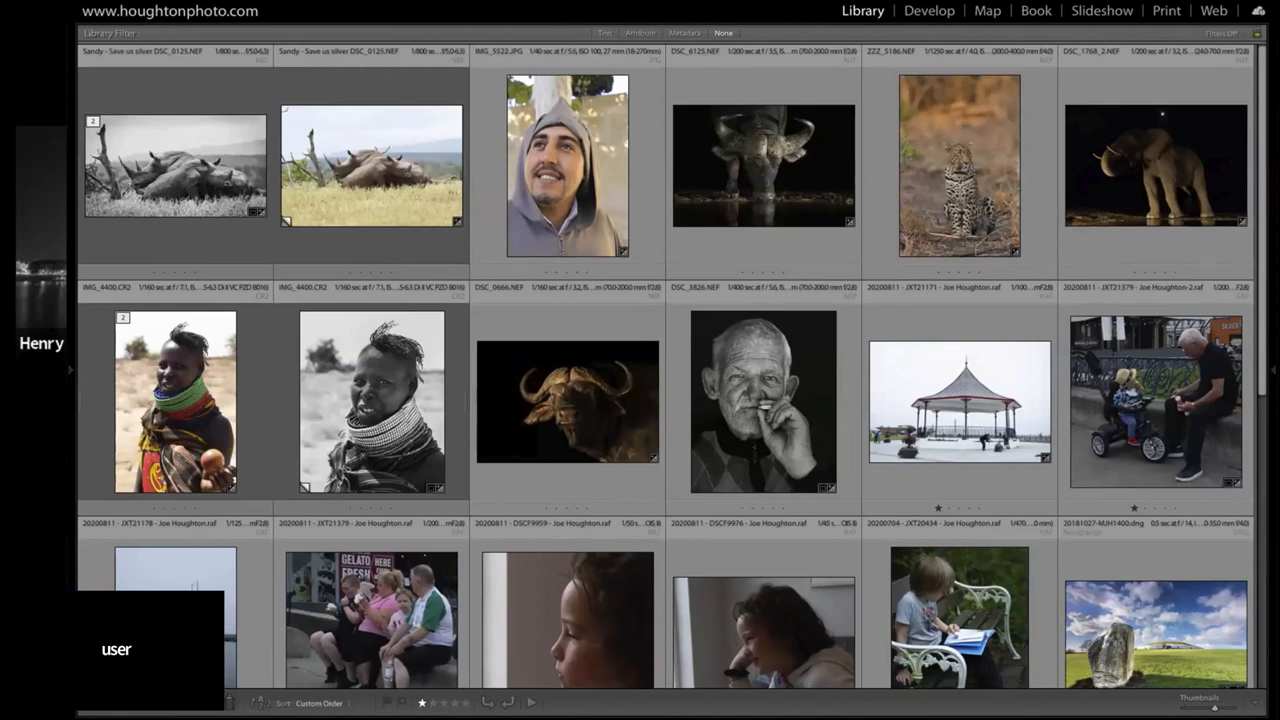
{"action": "key", "text": "minus"}
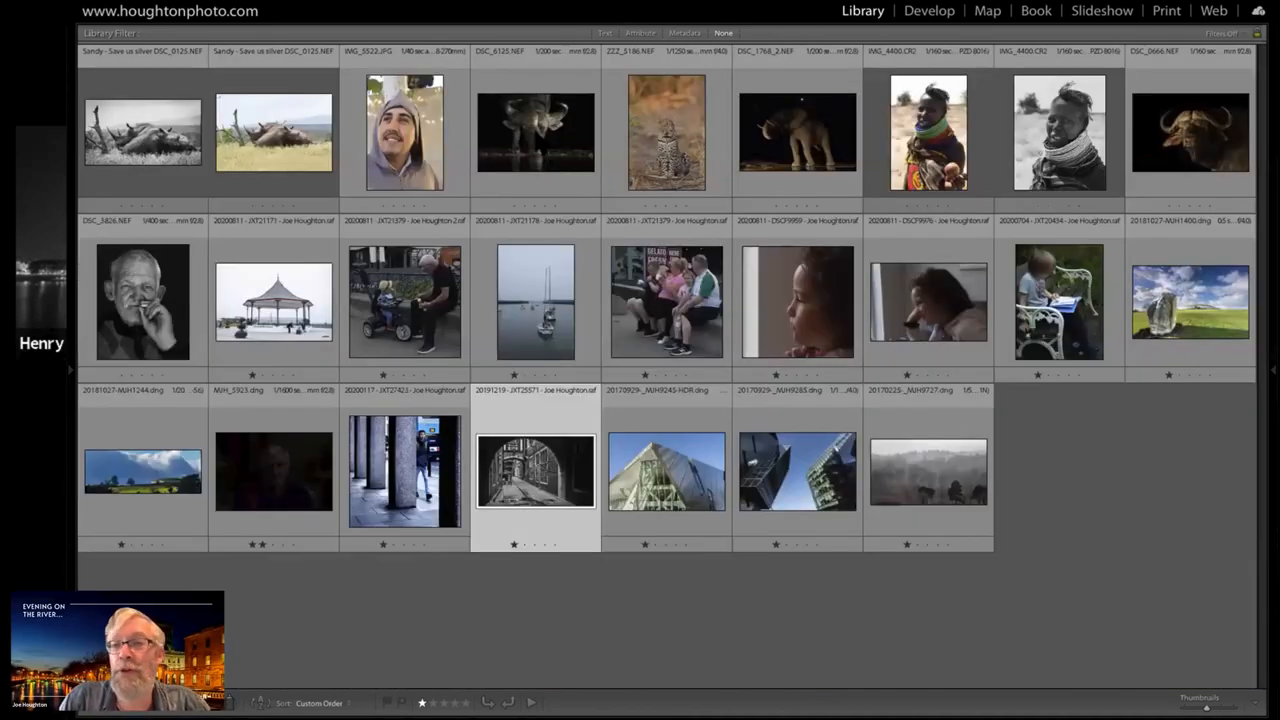
View the night photo of the drinking buffalo, DSC_6125.NEF, in a single-photo view and return to the grid
{"action": "left_click", "coordinate": [537, 134]}
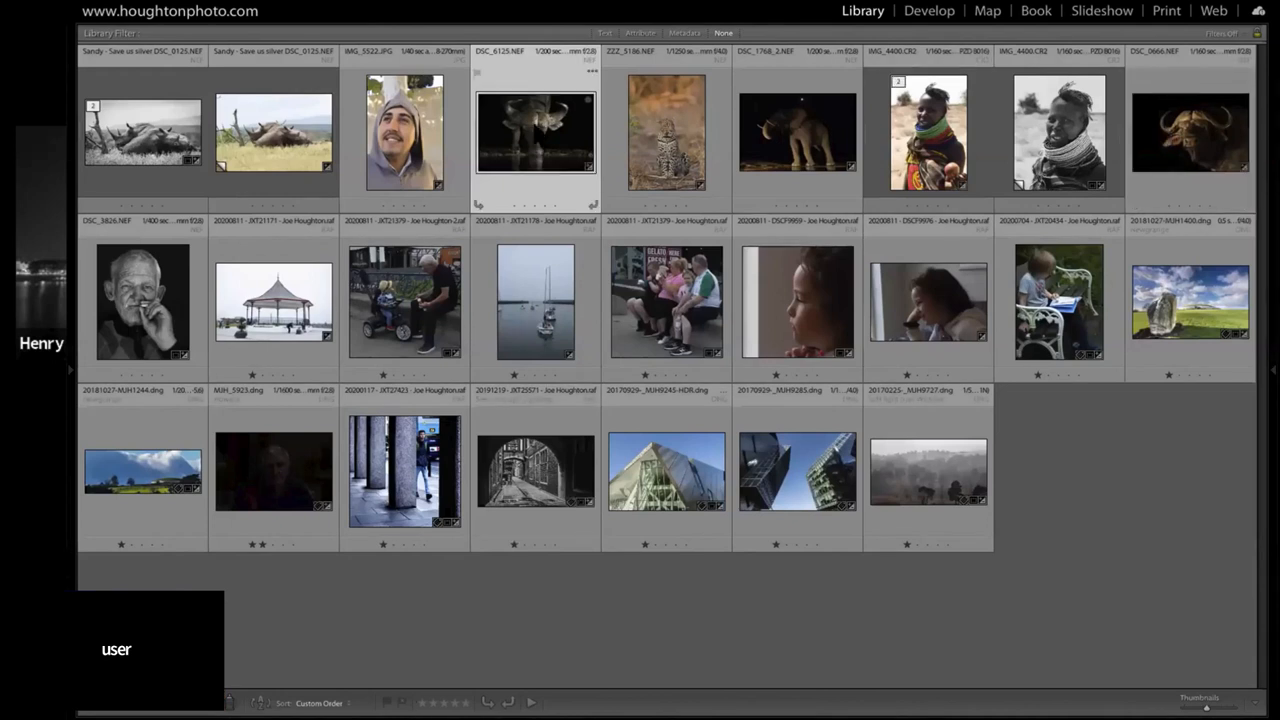
{"action": "double_click", "coordinate": [538, 146]}
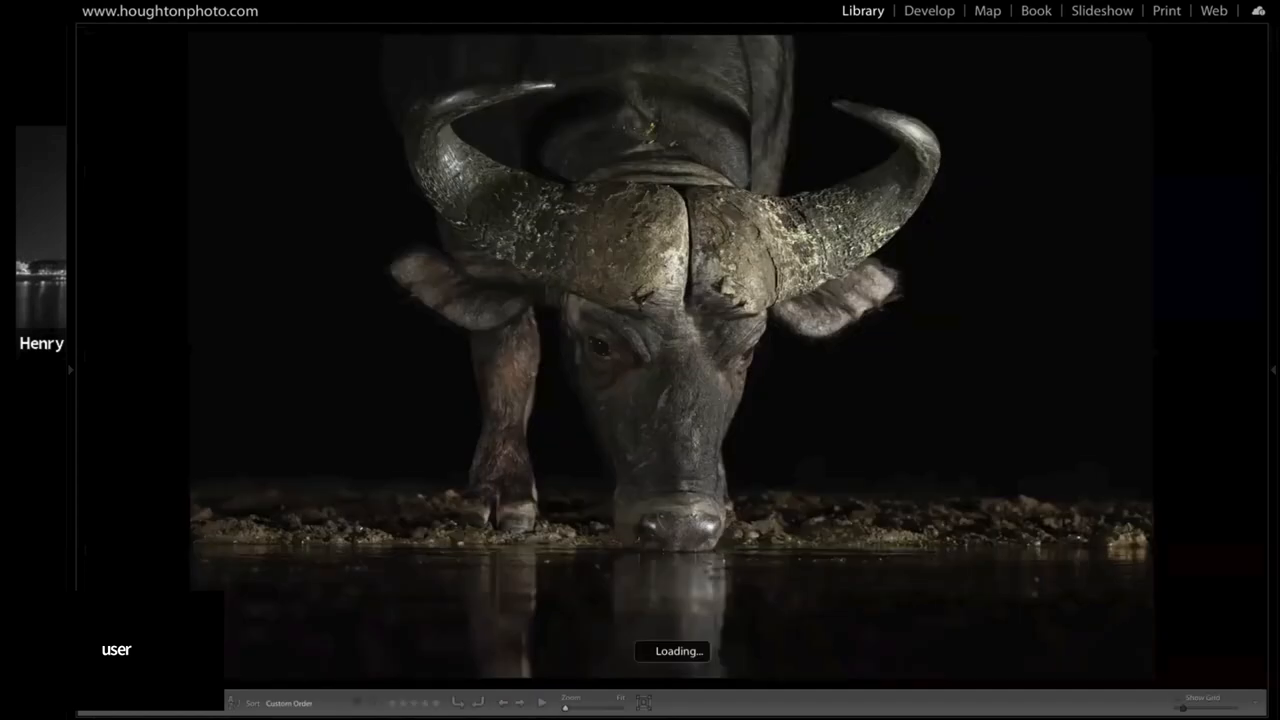
{"action": "key", "text": "g"}
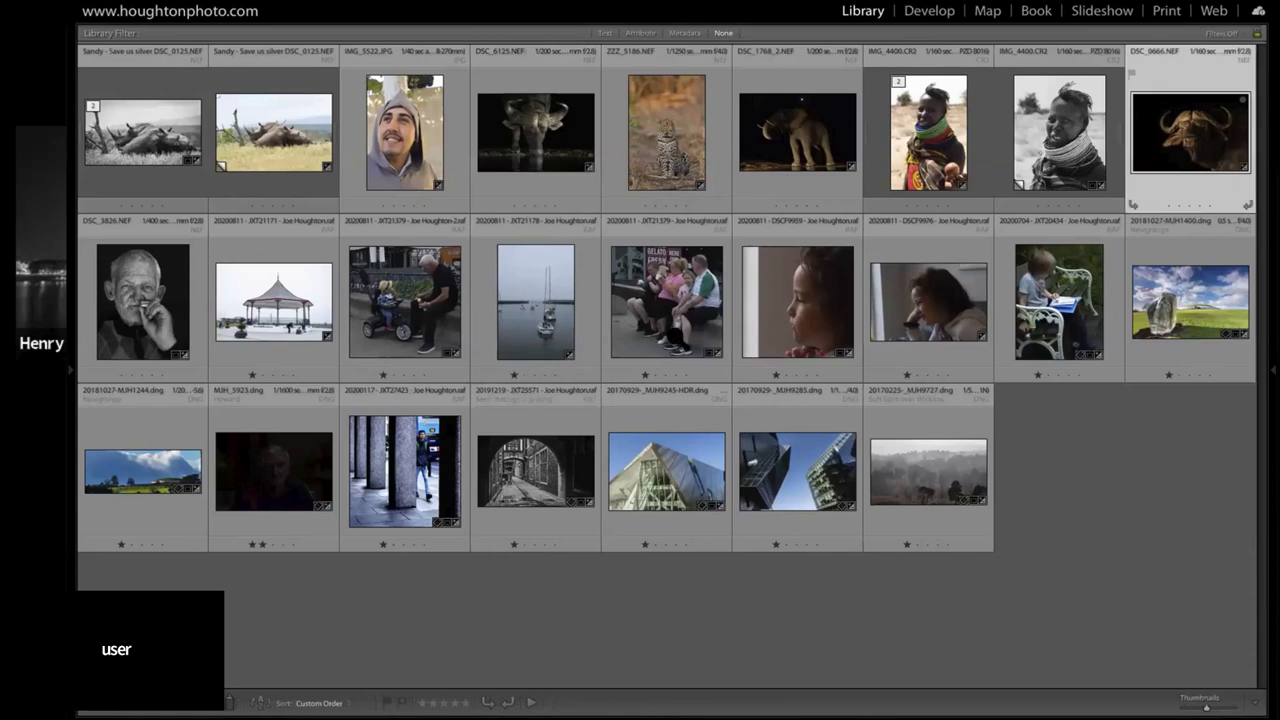
Open the buffalo close-up DSC_0666.NEF for developing and straighten it with a crop angle of 4.75
{"action": "key", "text": "e"}
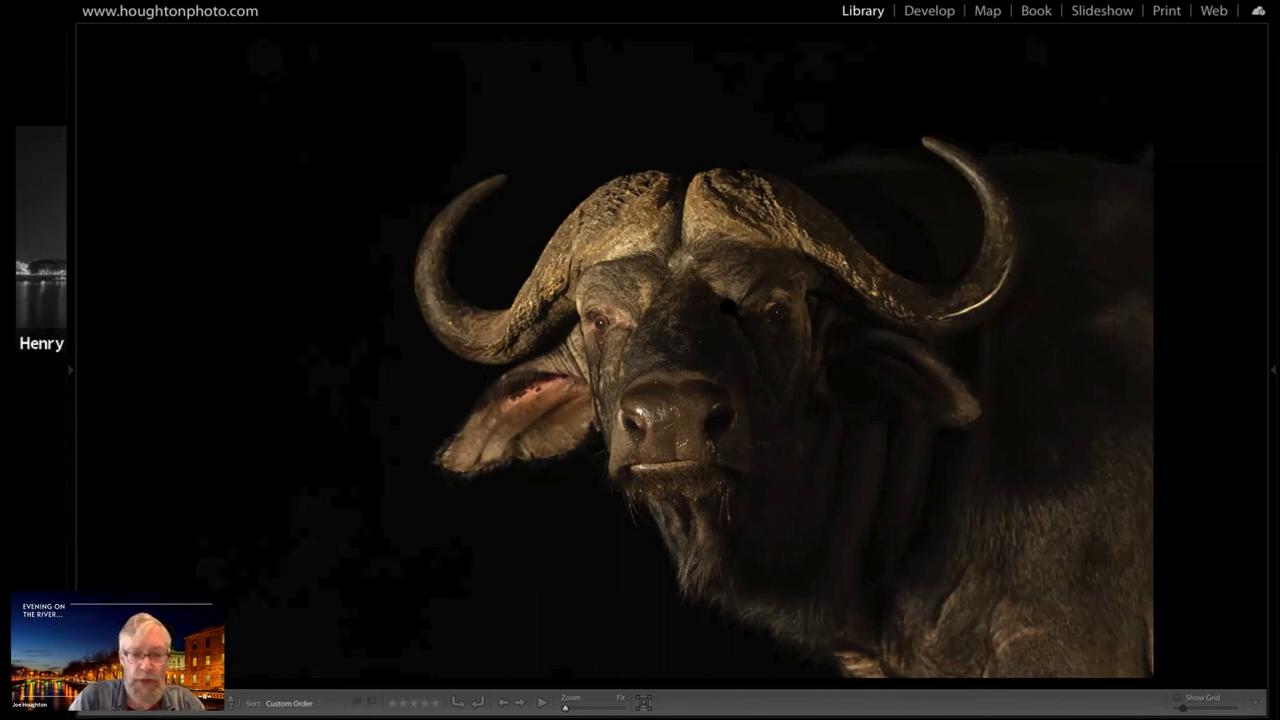
{"action": "key", "text": "d"}
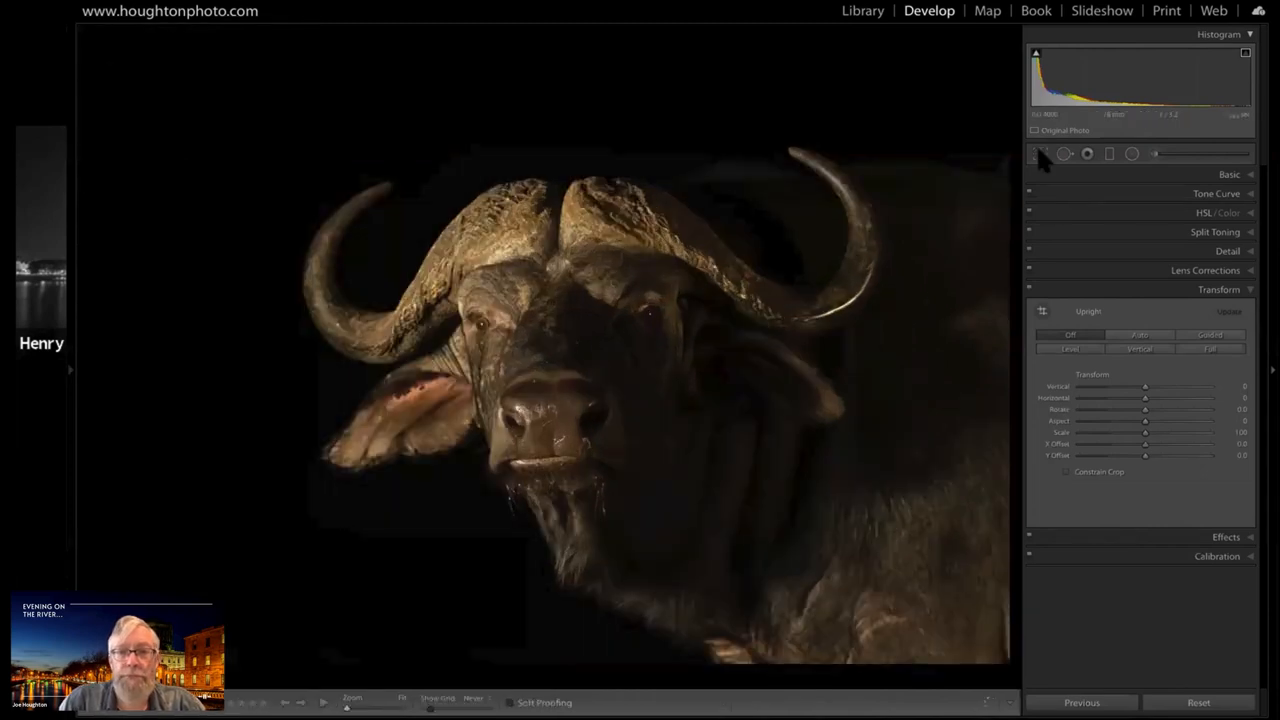
{"action": "left_click", "coordinate": [1039, 151]}
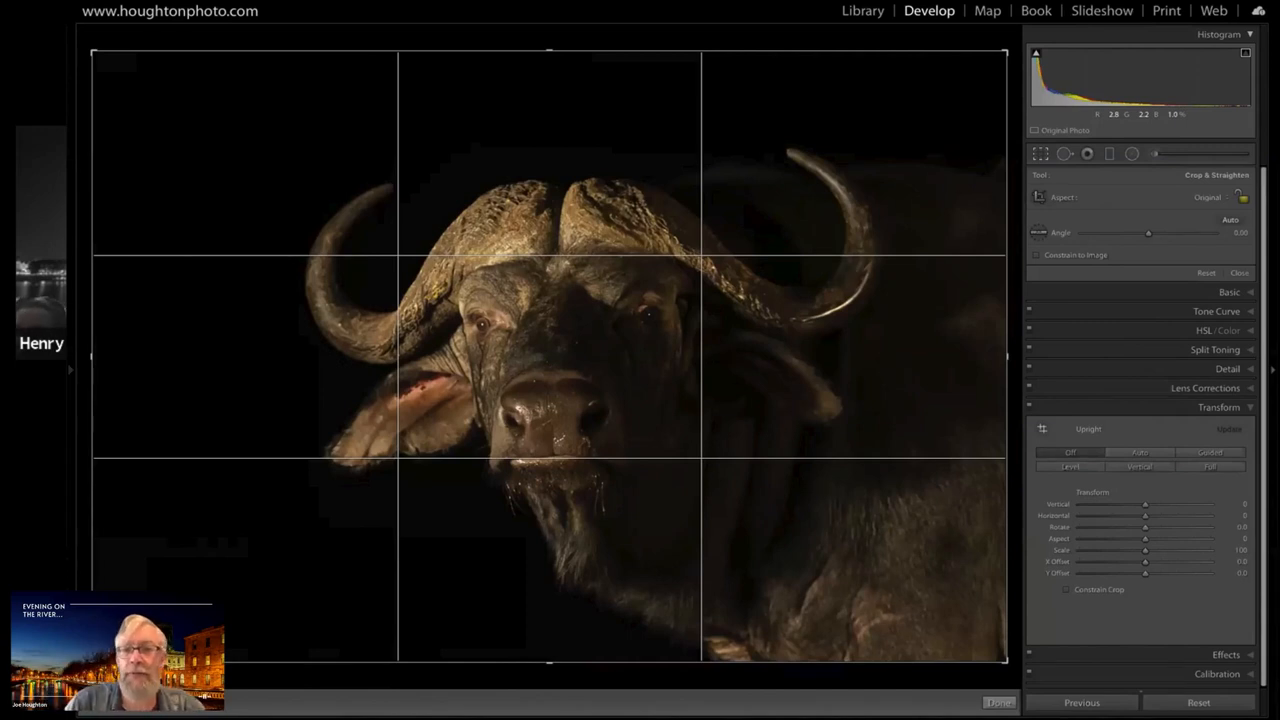
{"action": "left_click_drag", "start_coordinate": [1148, 233], "coordinate": [1156, 233]}
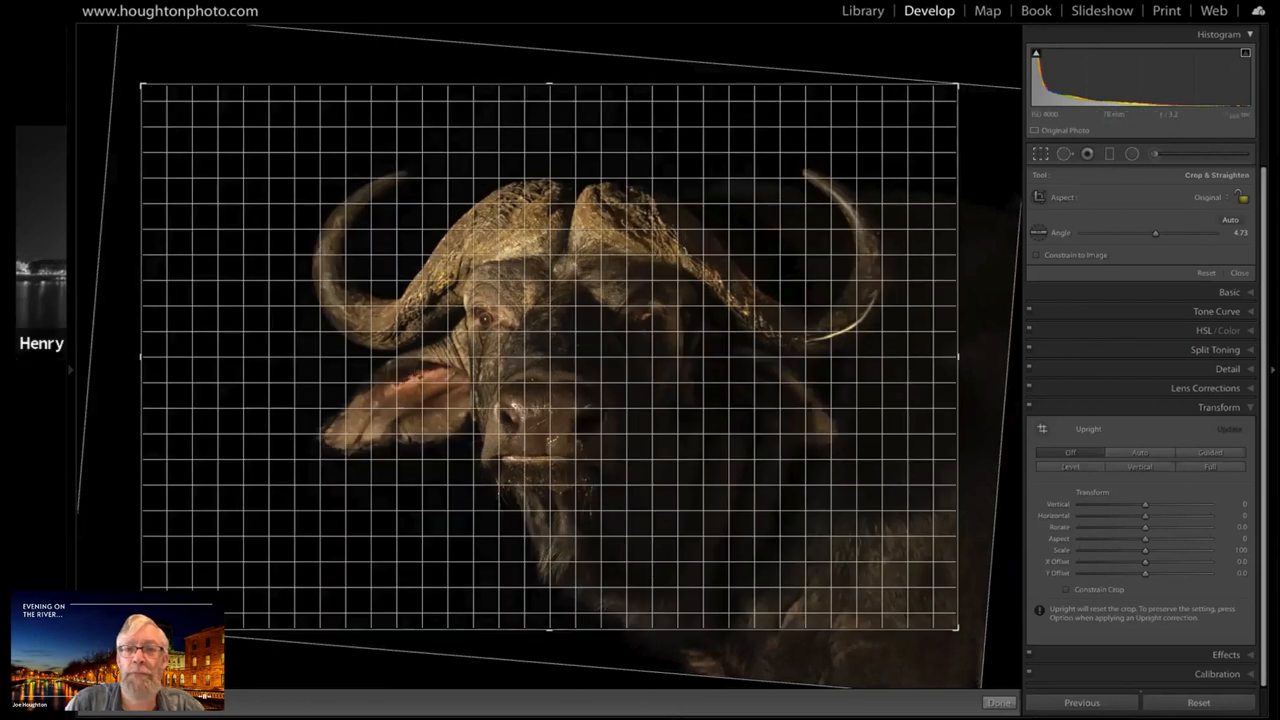
{"action": "left_click_drag", "start_coordinate": [1156, 233], "coordinate": [1157, 233]}
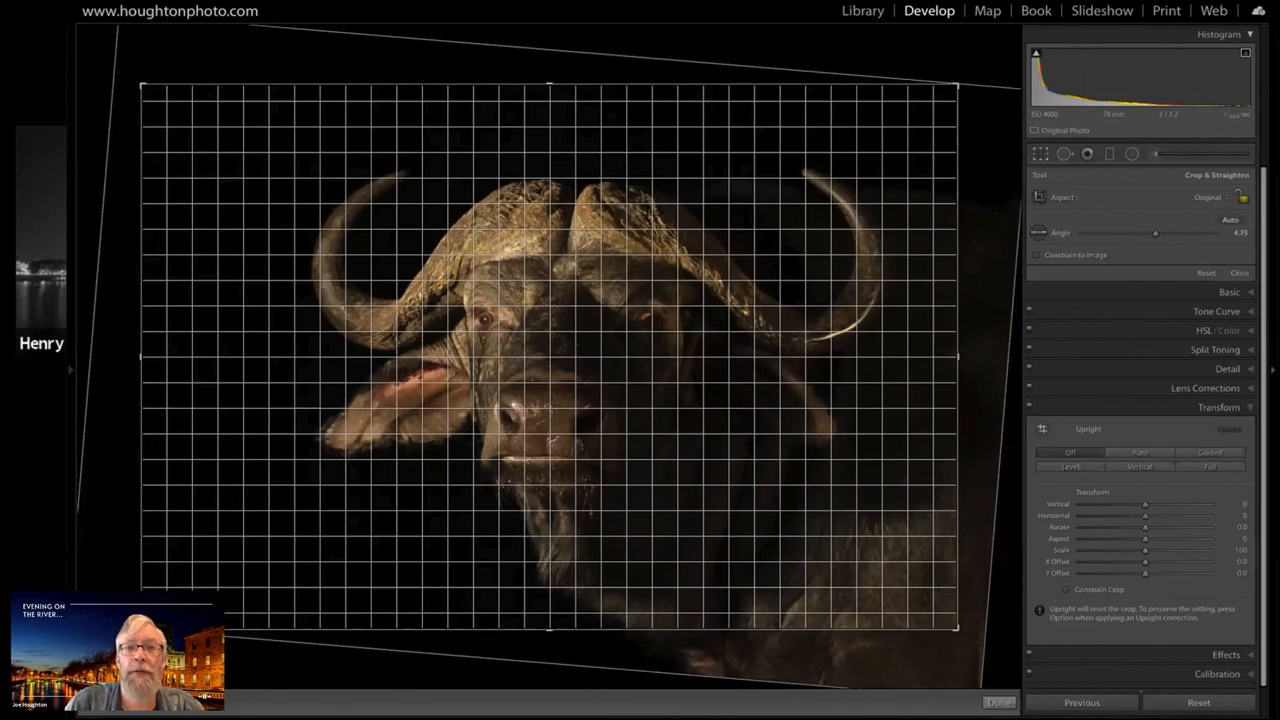
{"action": "left_click_drag", "start_coordinate": [1157, 233], "coordinate": [1157, 233]}
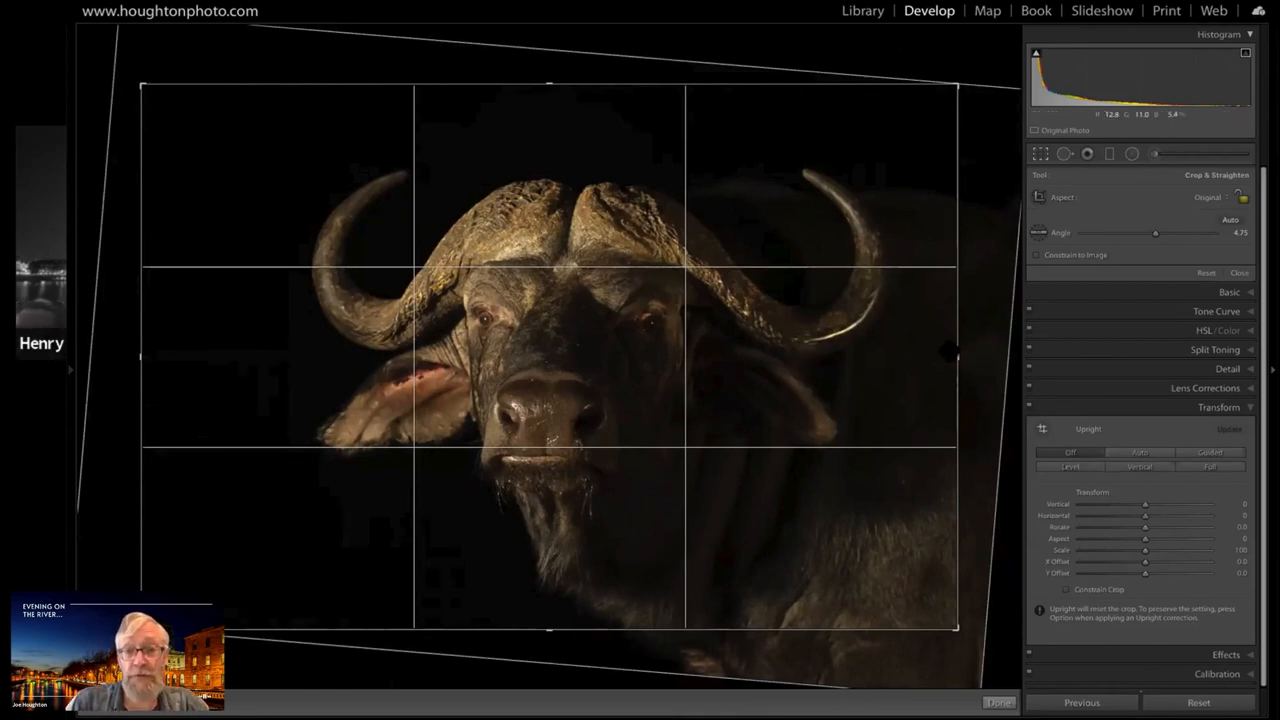
Crop the buffalo photo from a 4 x 5 / 8 x 10 ratio, unlock and slightly widen the frame, recentre the head and apply the crop
{"action": "left_click", "coordinate": [1204, 212]}
{"action": "left_click", "coordinate": [1196, 225]}
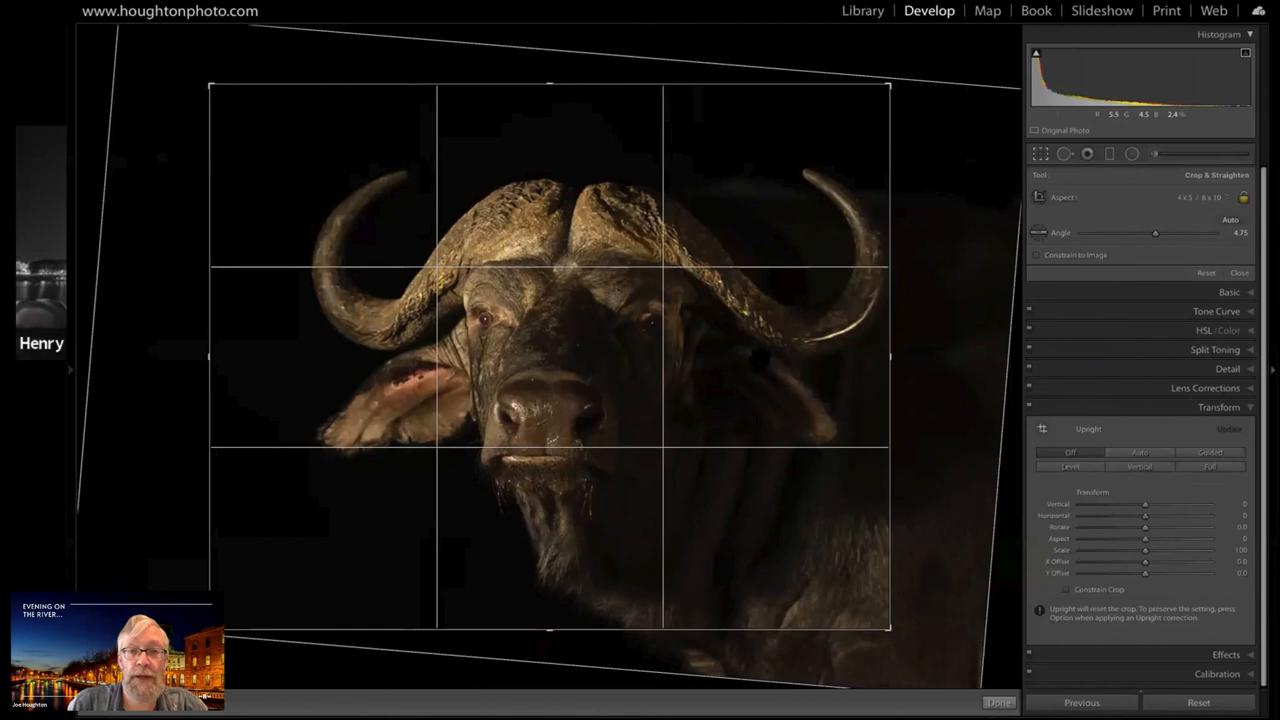
{"action": "left_click_drag", "start_coordinate": [767, 360], "coordinate": [719, 363]}
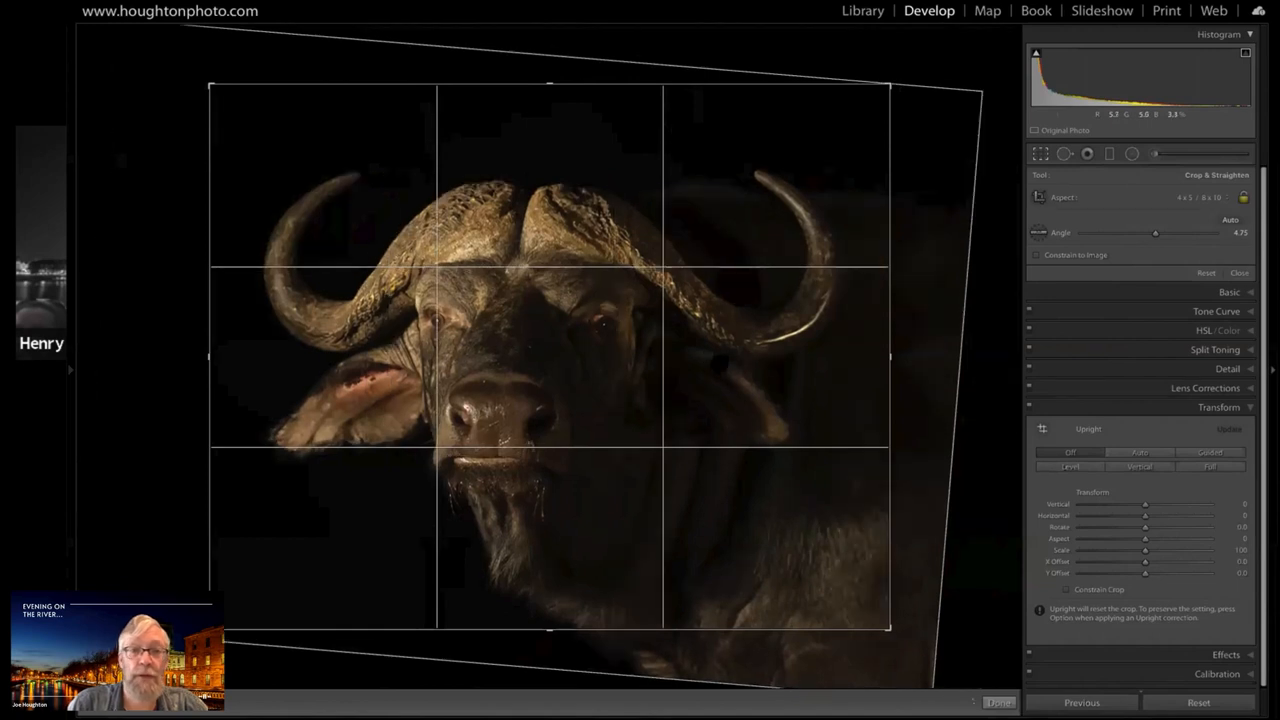
{"action": "left_click_drag", "start_coordinate": [581, 346], "coordinate": [590, 345]}
{"action": "left_click", "coordinate": [1243, 198]}
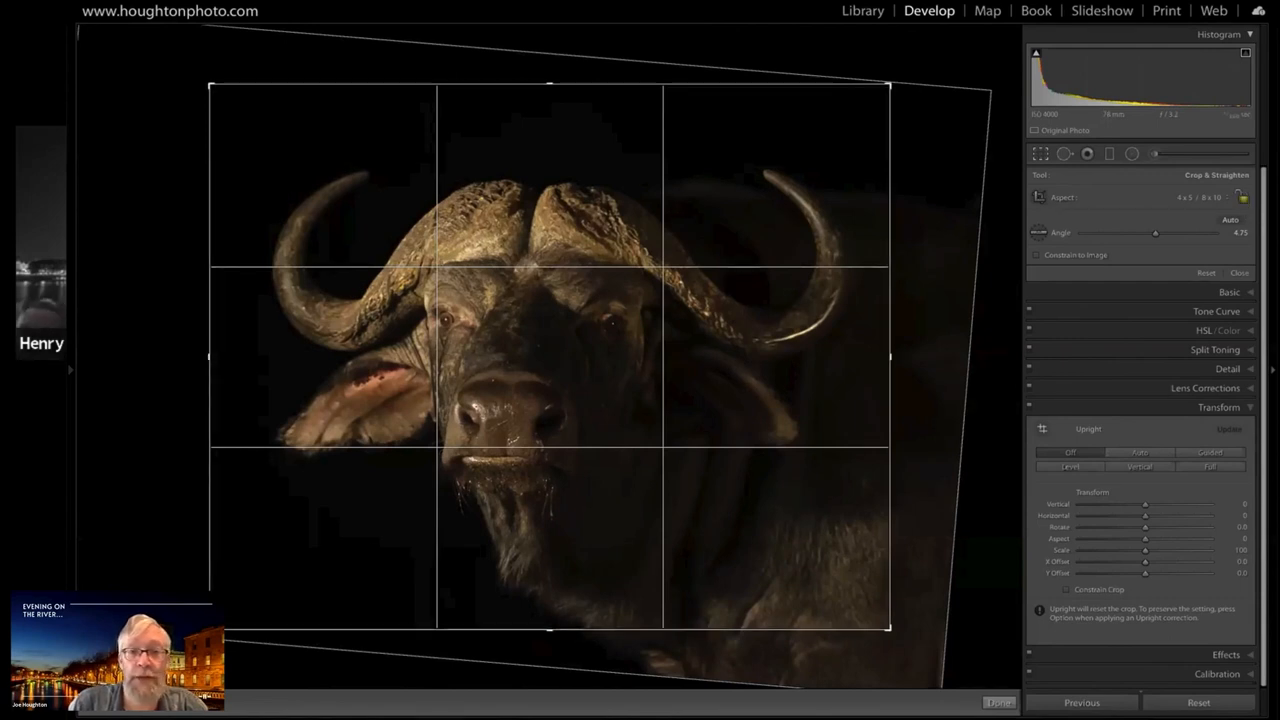
{"action": "left_click_drag", "start_coordinate": [209, 357], "coordinate": [181, 357]}
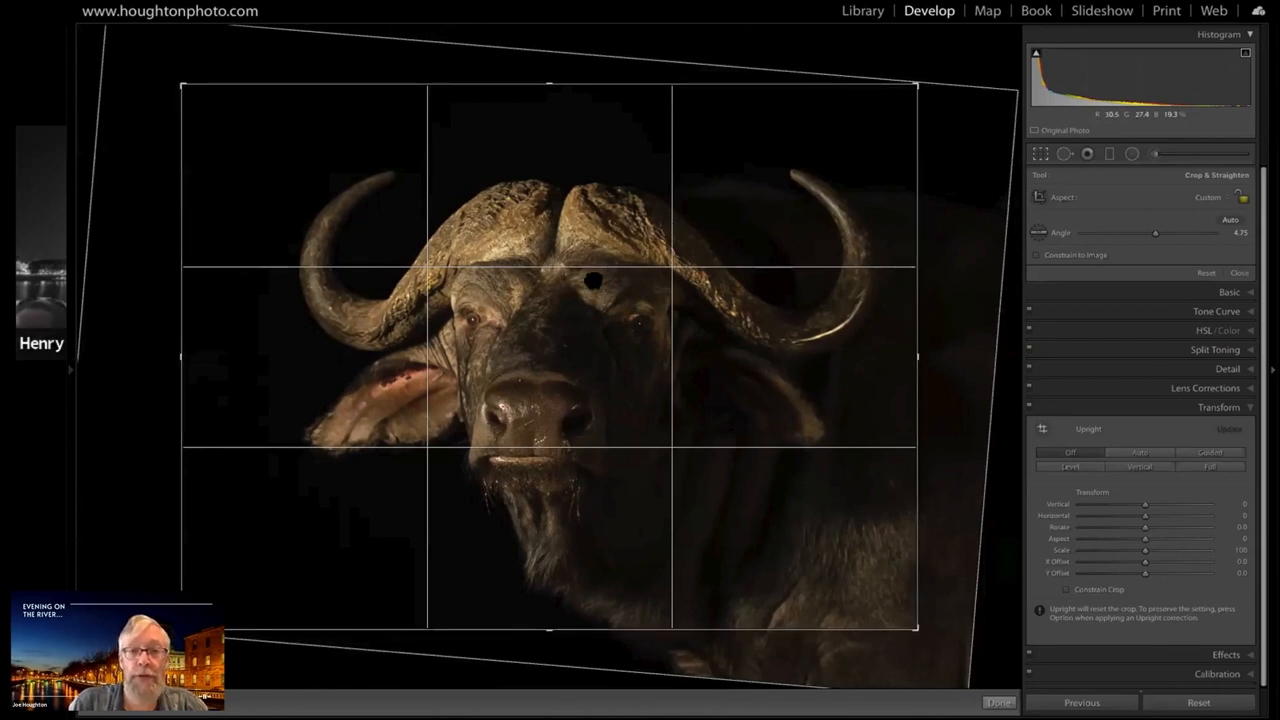
{"action": "left_click_drag", "start_coordinate": [593, 281], "coordinate": [591, 276]}
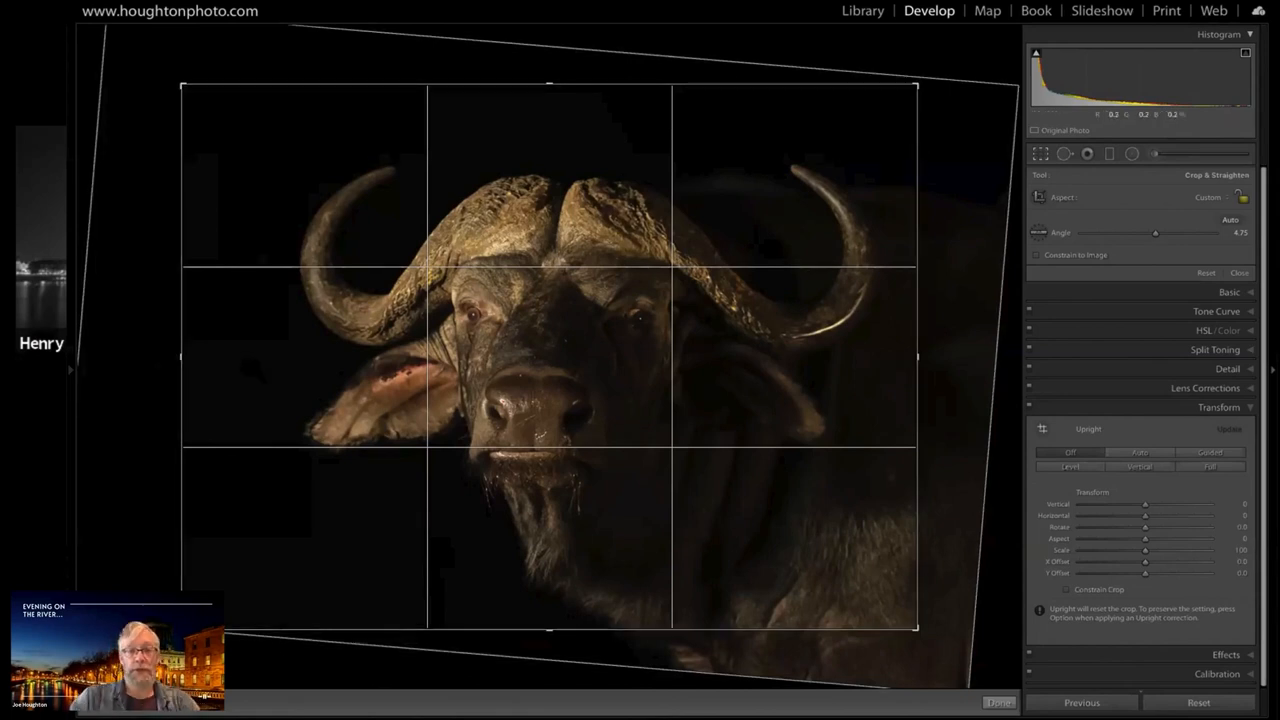
{"action": "key", "text": "Return"}
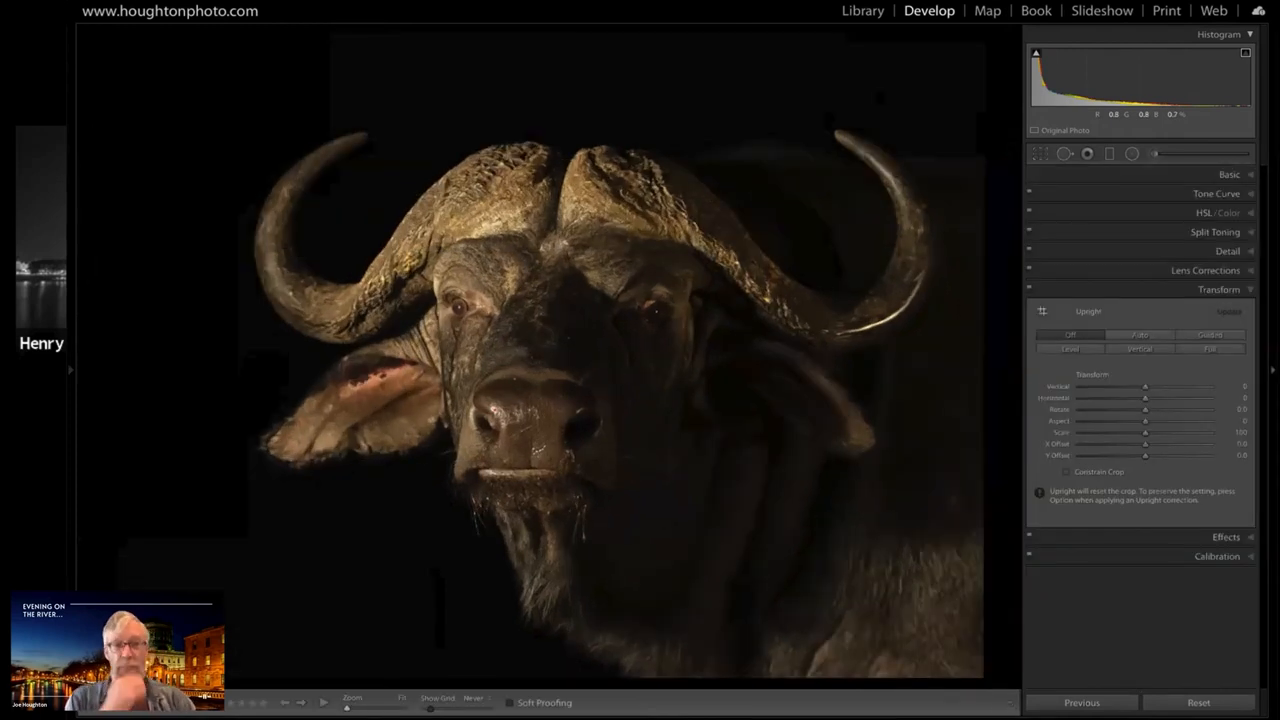
Convert the buffalo photo to black and white and set Highlights to -9
{"action": "left_click", "coordinate": [1240, 175]}
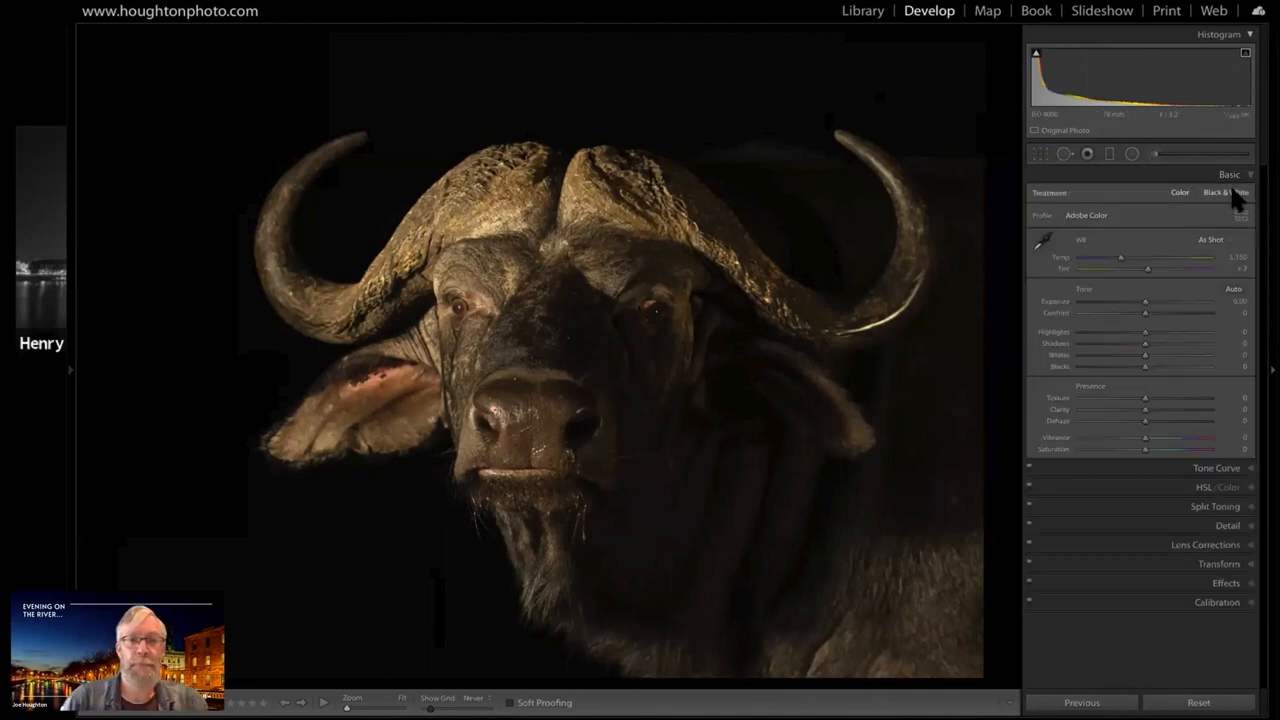
{"action": "left_click", "coordinate": [1236, 195]}
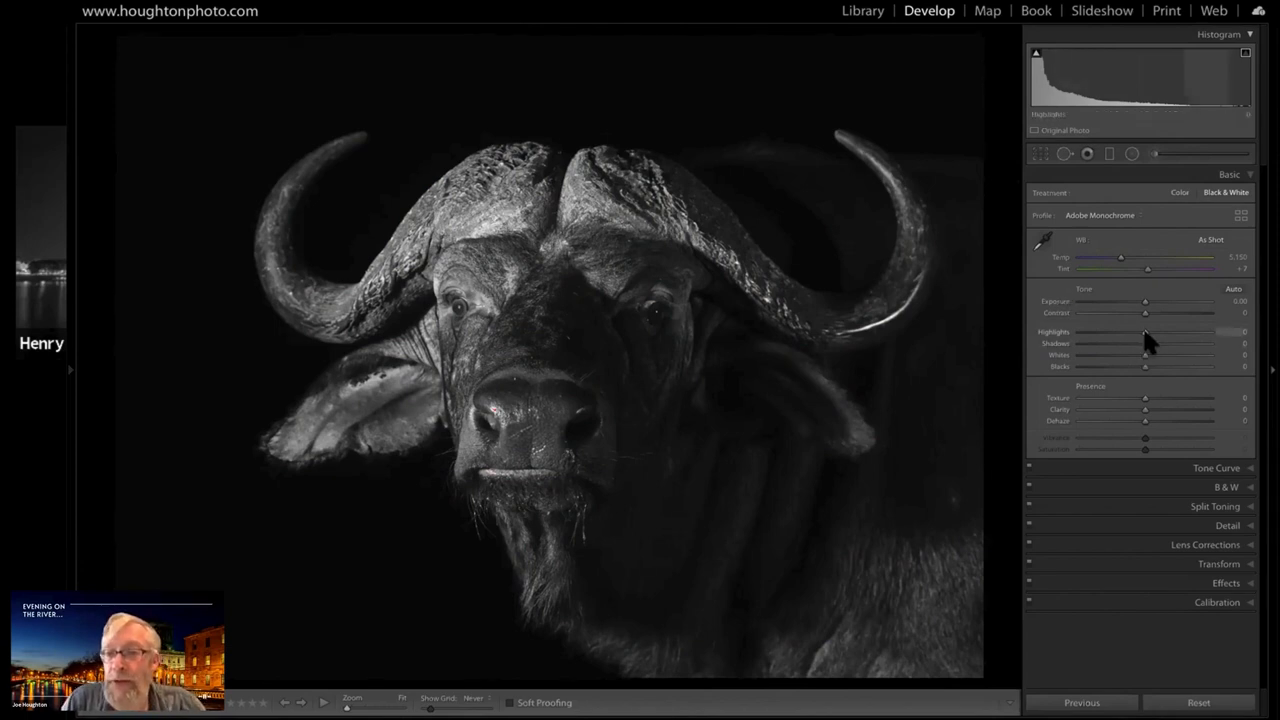
{"action": "left_click_drag", "start_coordinate": [1144, 333], "coordinate": [1118, 331]}
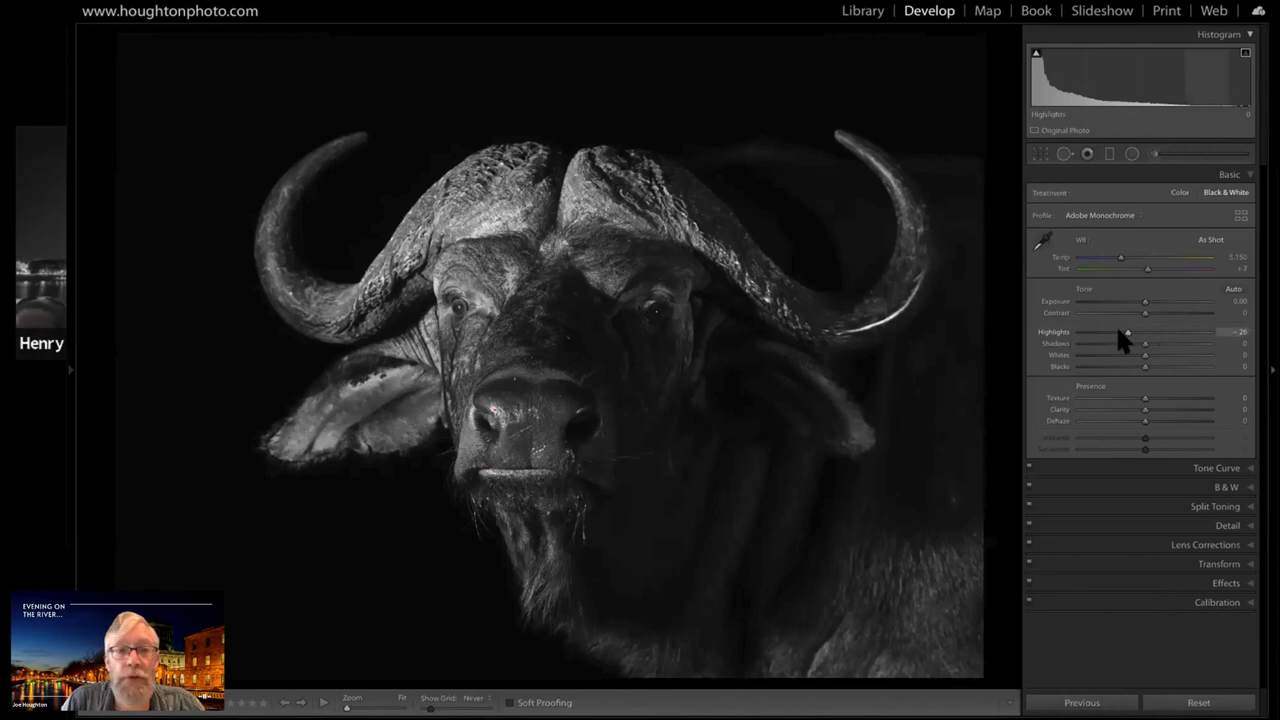
{"action": "left_click", "coordinate": [1137, 332]}
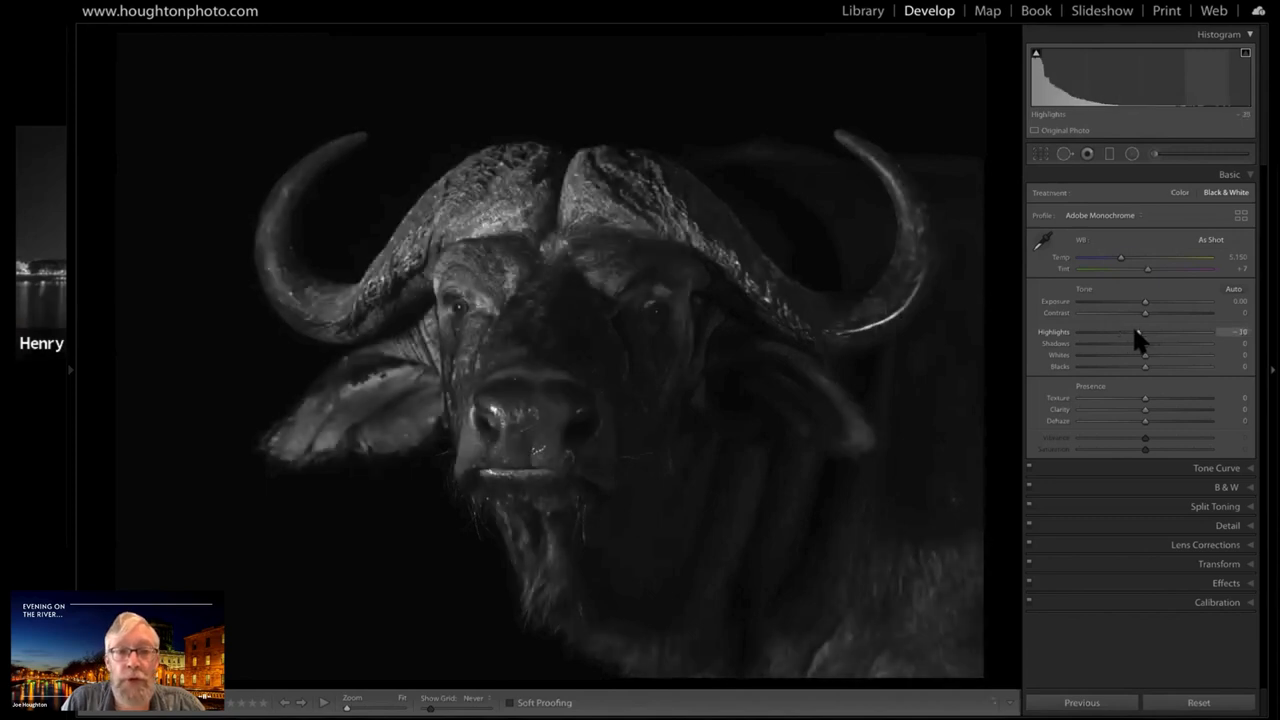
{"action": "left_click_drag", "start_coordinate": [1136, 332], "coordinate": [1133, 332]}
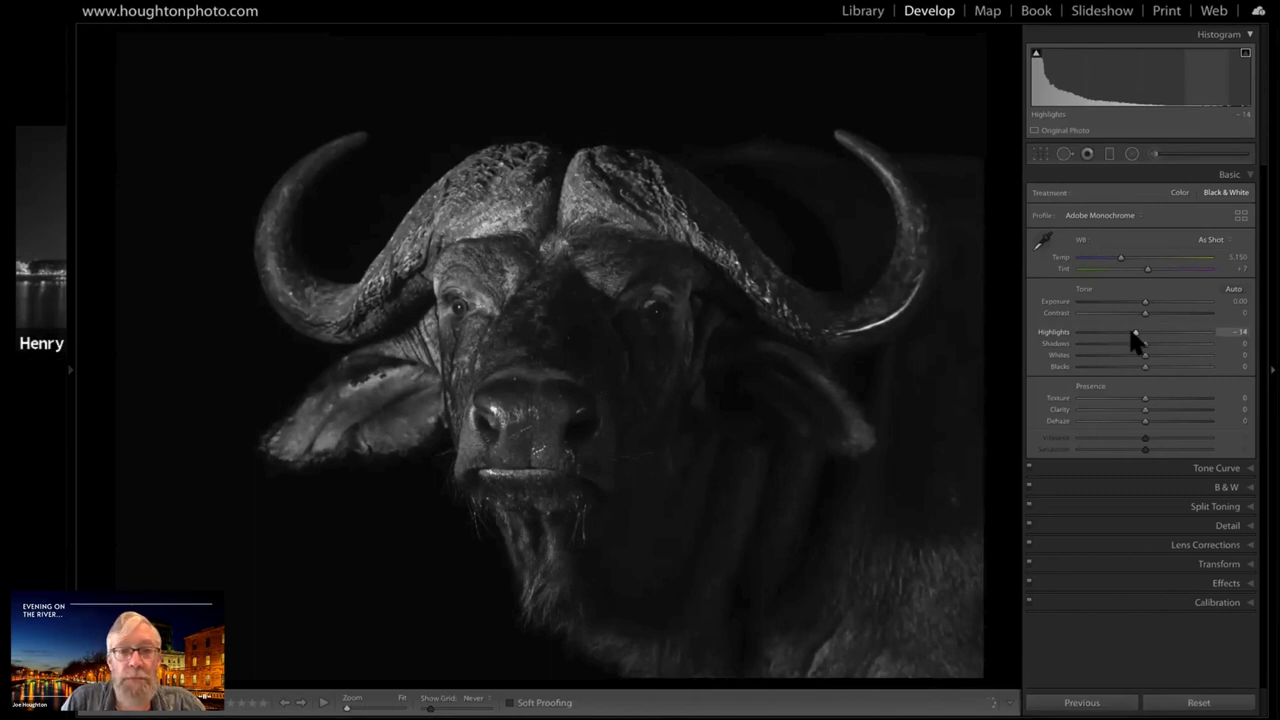
{"action": "left_click_drag", "start_coordinate": [1136, 333], "coordinate": [1139, 333]}
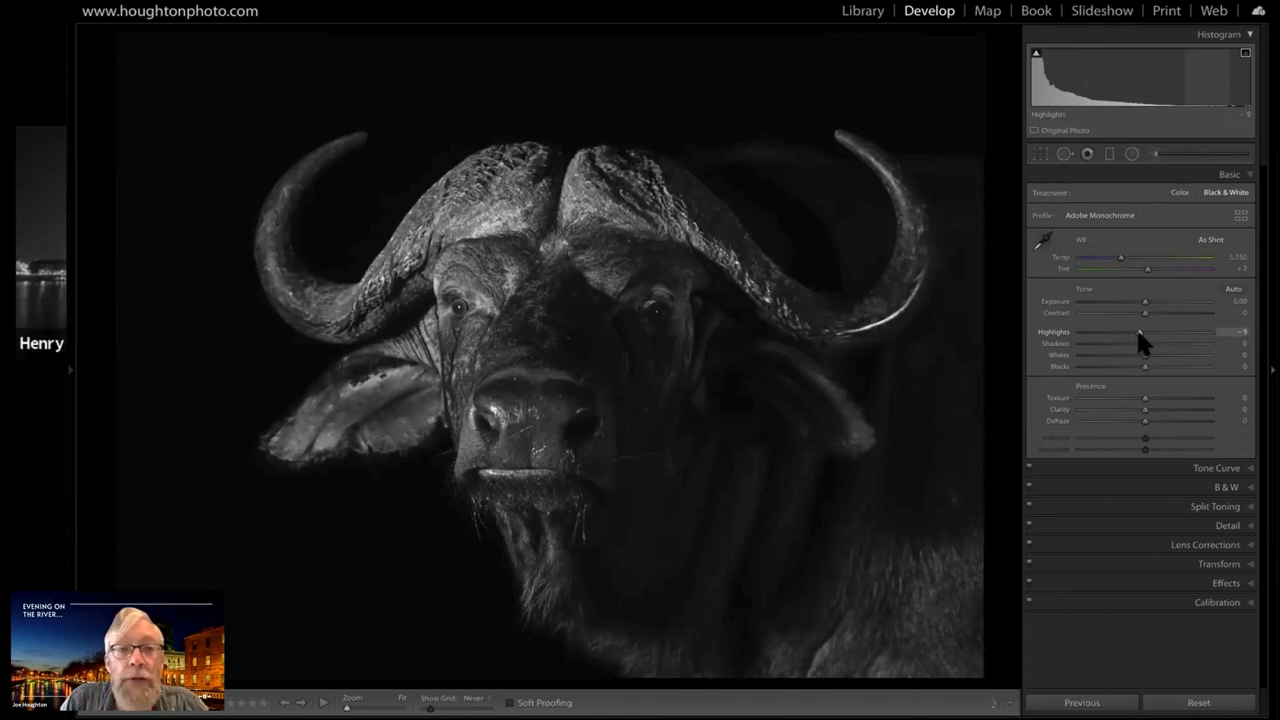
{"action": "left_click_drag", "start_coordinate": [1139, 332], "coordinate": [1138, 332]}
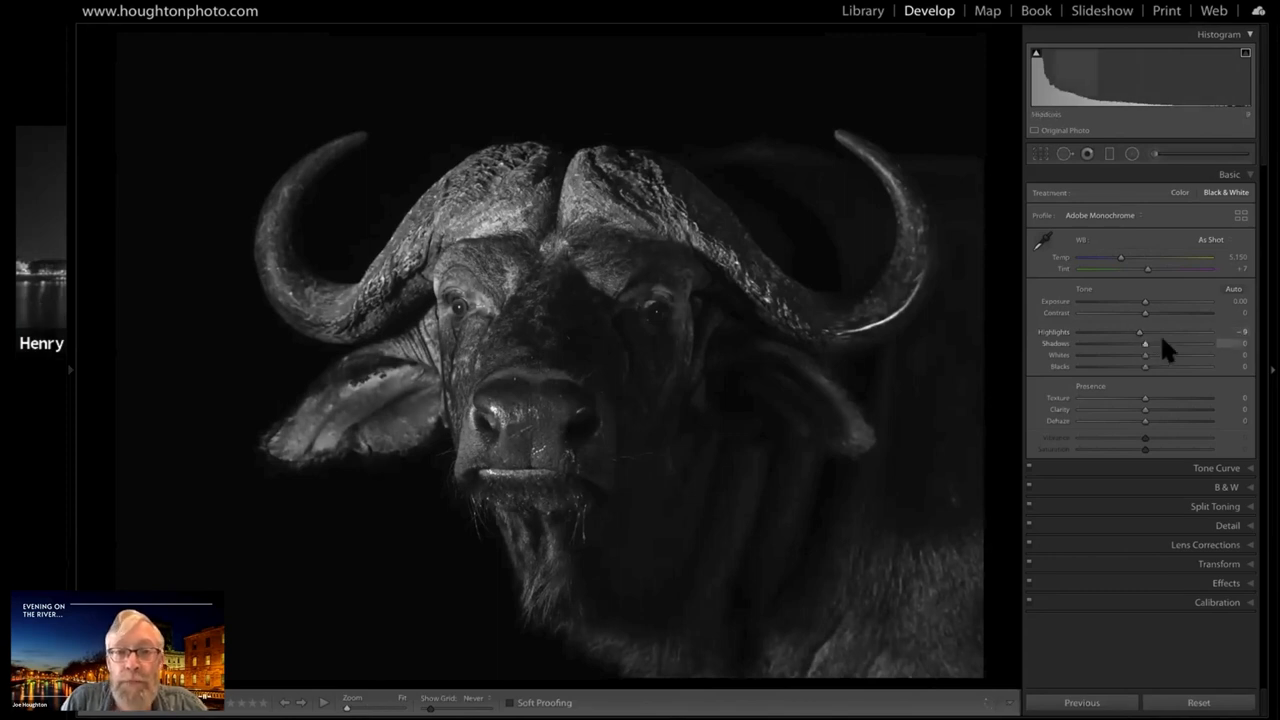
Try Shadows at 26, 100, 12 and 7 on the buffalo photo and reset it to 0
{"action": "left_click", "coordinate": [1162, 343]}
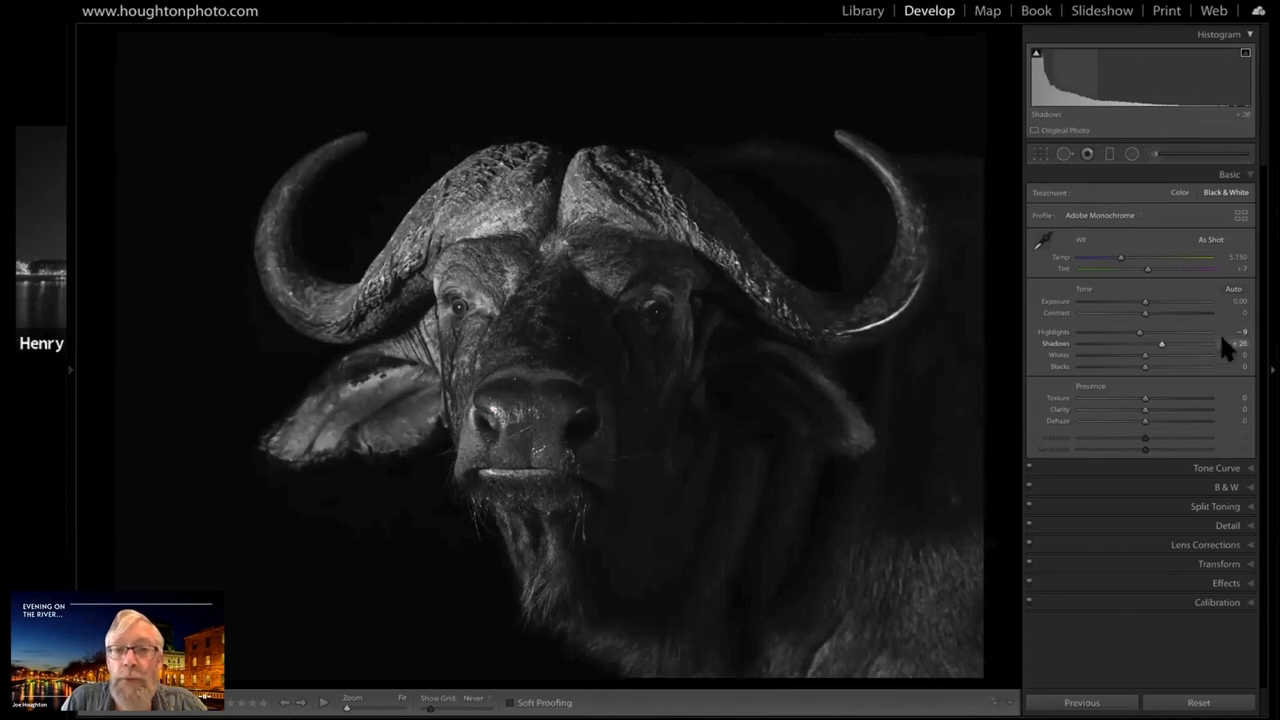
{"action": "left_click", "coordinate": [1221, 341]}
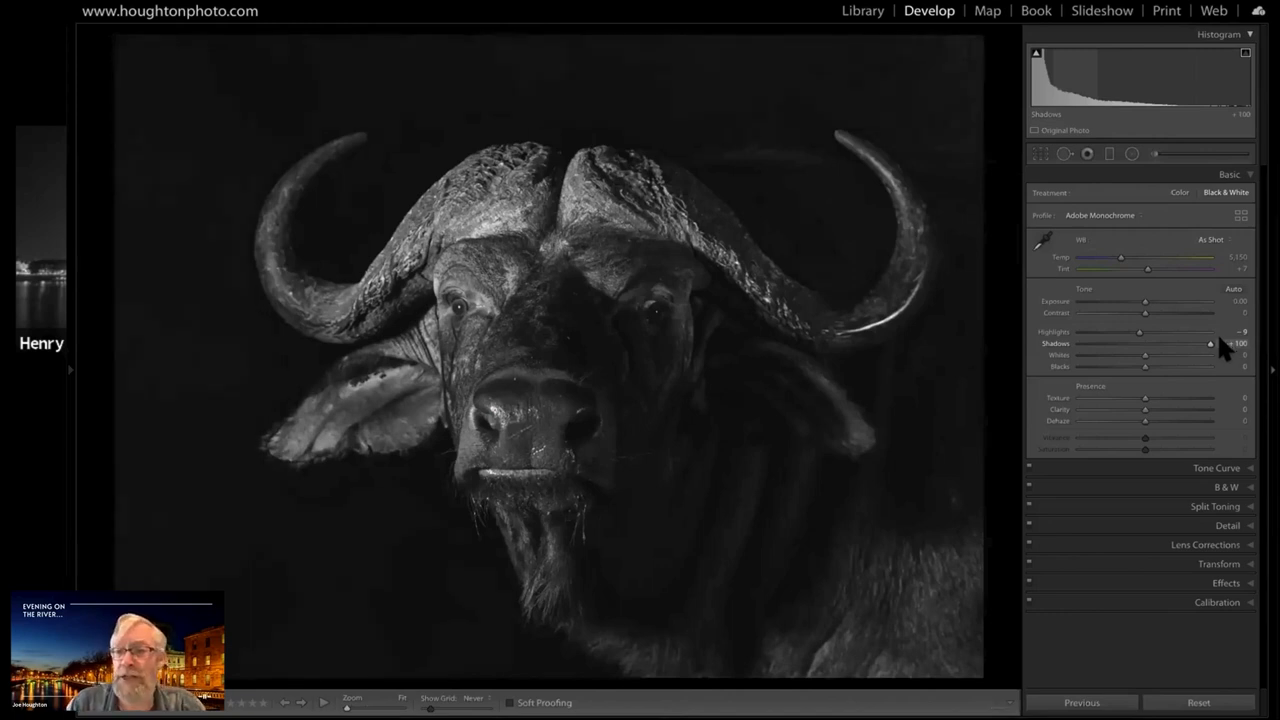
{"action": "left_click", "coordinate": [1151, 344]}
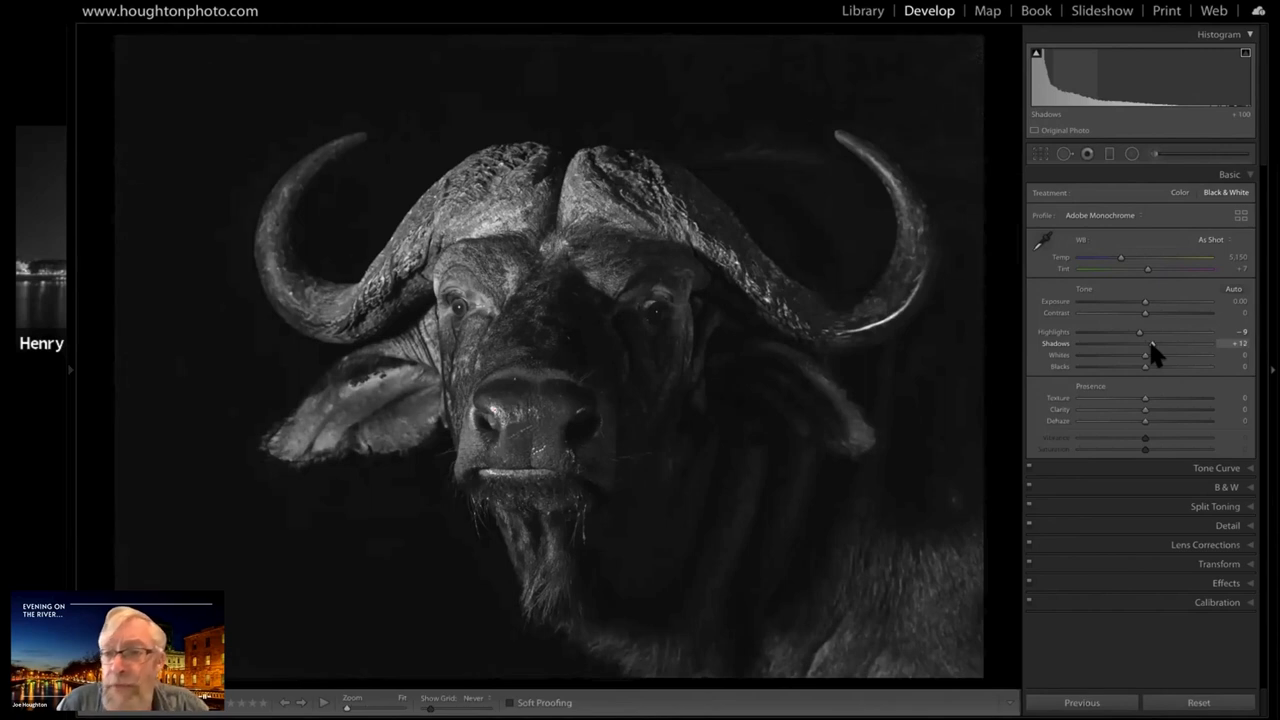
{"action": "left_click_drag", "start_coordinate": [1151, 344], "coordinate": [1149, 344]}
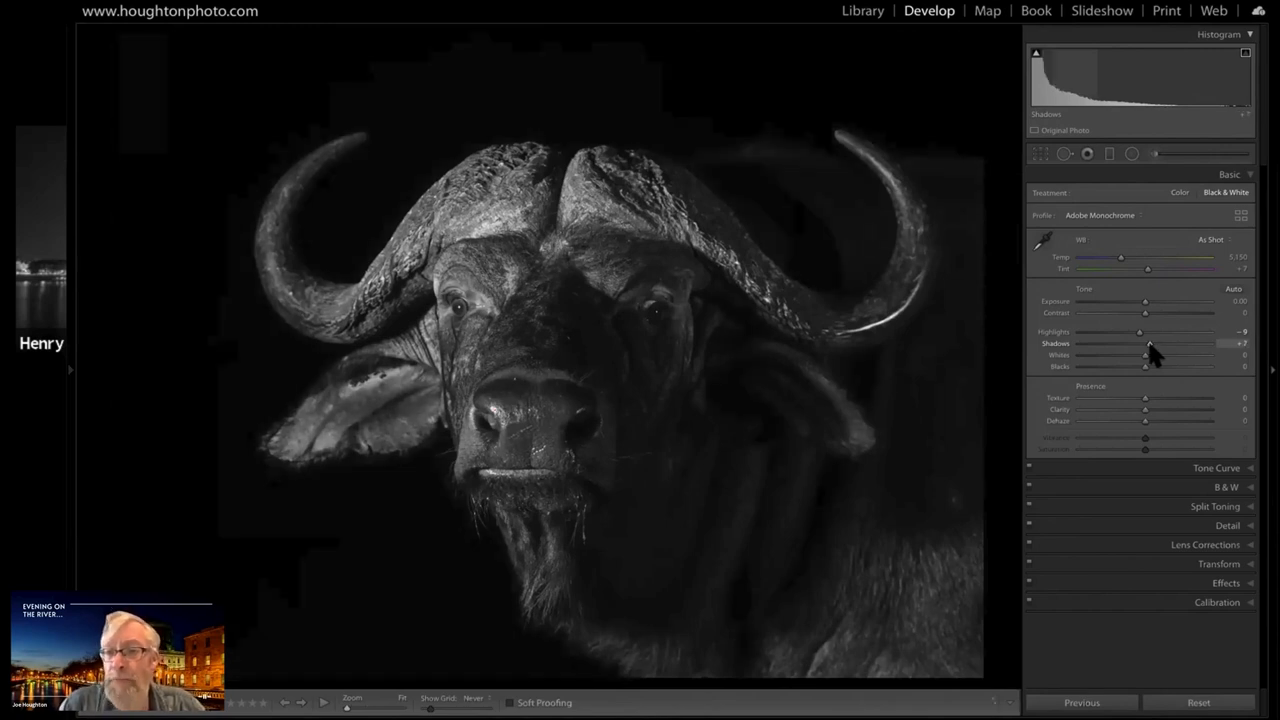
{"action": "key", "text": "semicolon"}
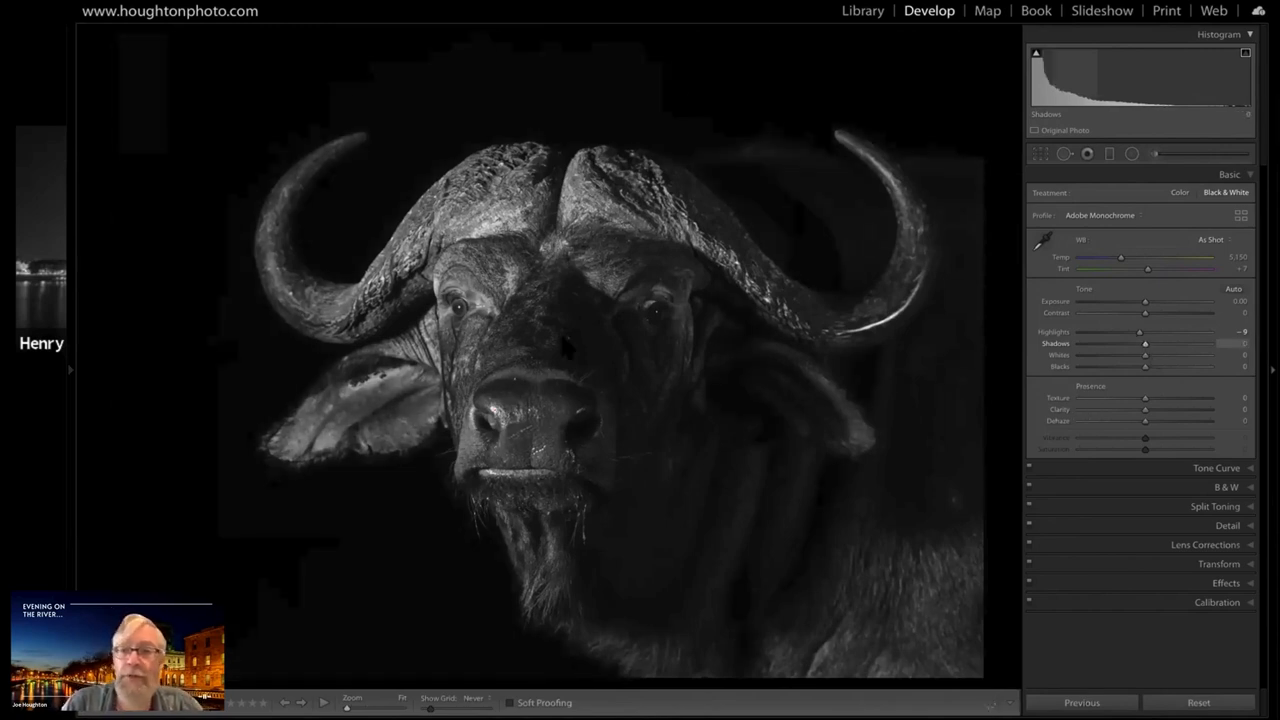
Set up a new adjustment brush with Clarity 0, Exposure 4.00, Flow 76 and Density 76
{"action": "left_click", "coordinate": [1160, 154]}
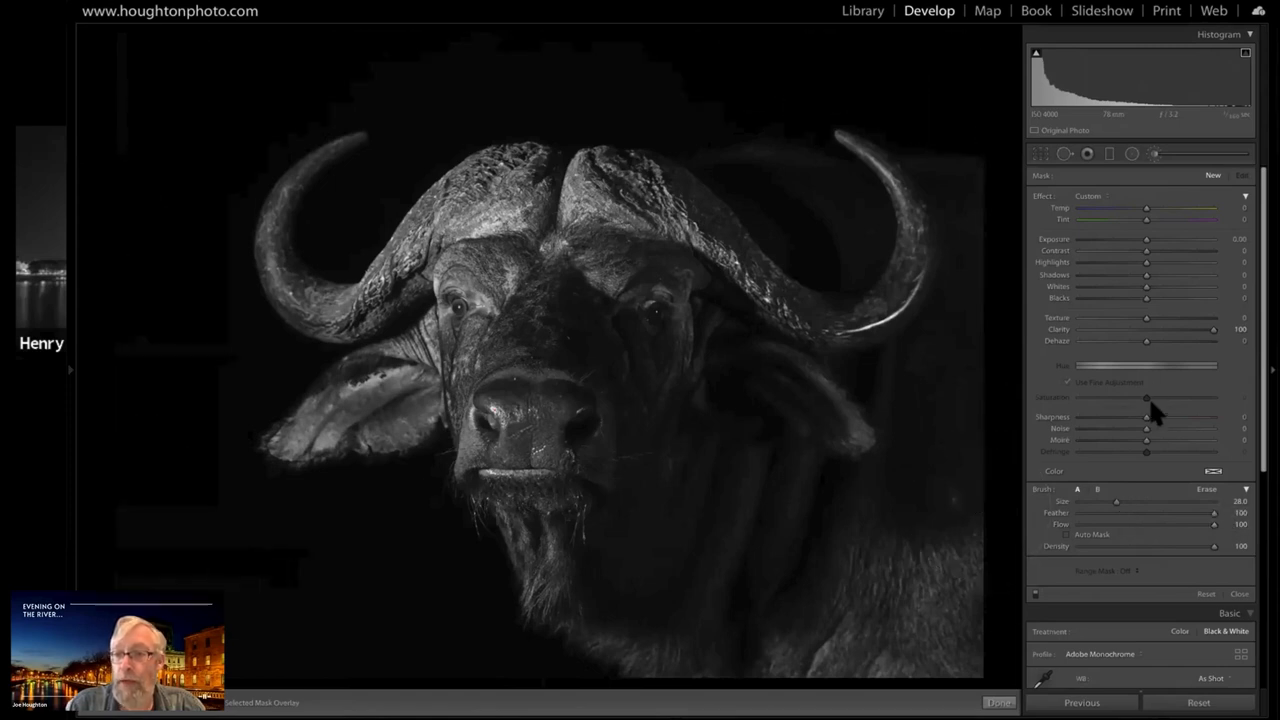
{"action": "left_click", "coordinate": [1137, 524]}
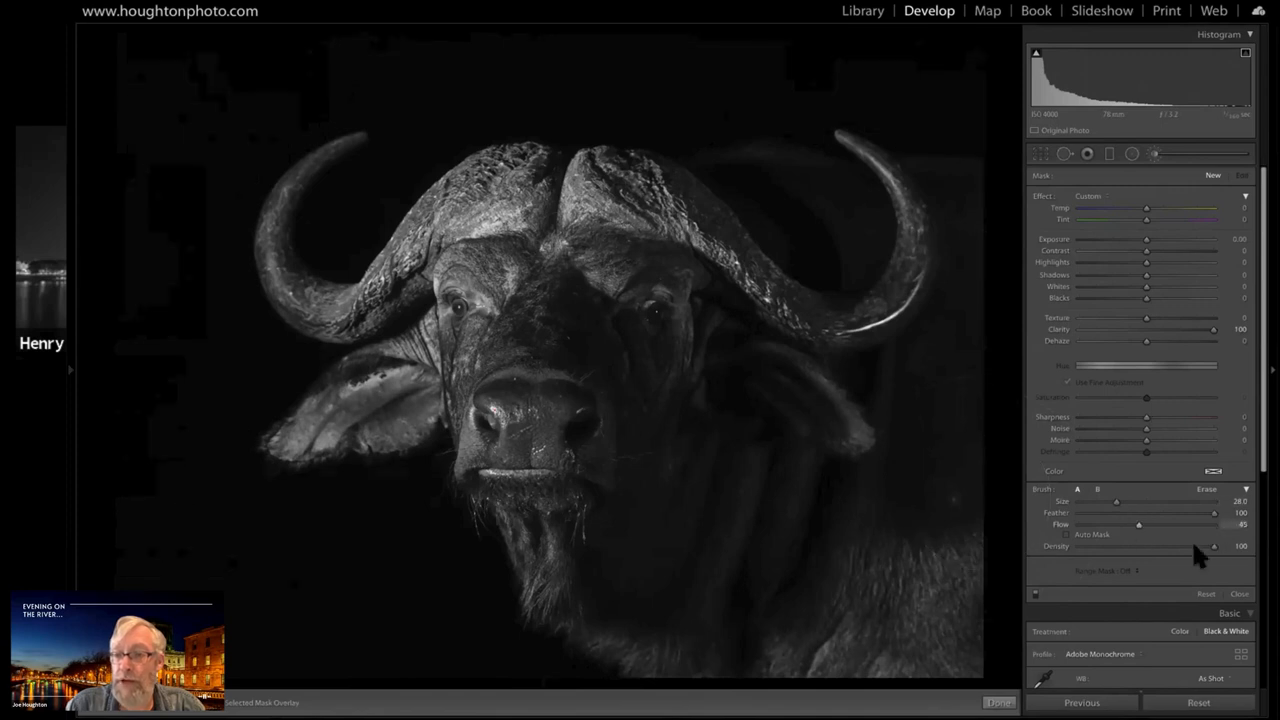
{"action": "left_click", "coordinate": [1138, 546]}
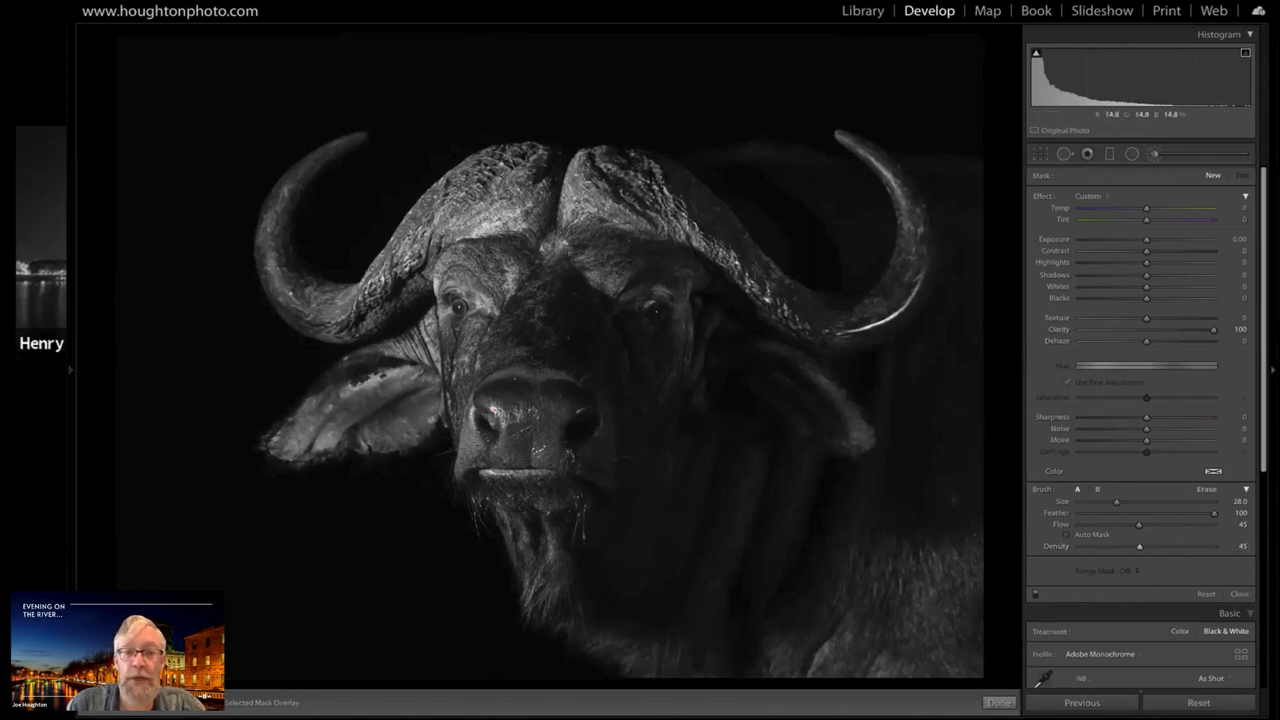
{"action": "double_click", "coordinate": [1209, 324]}
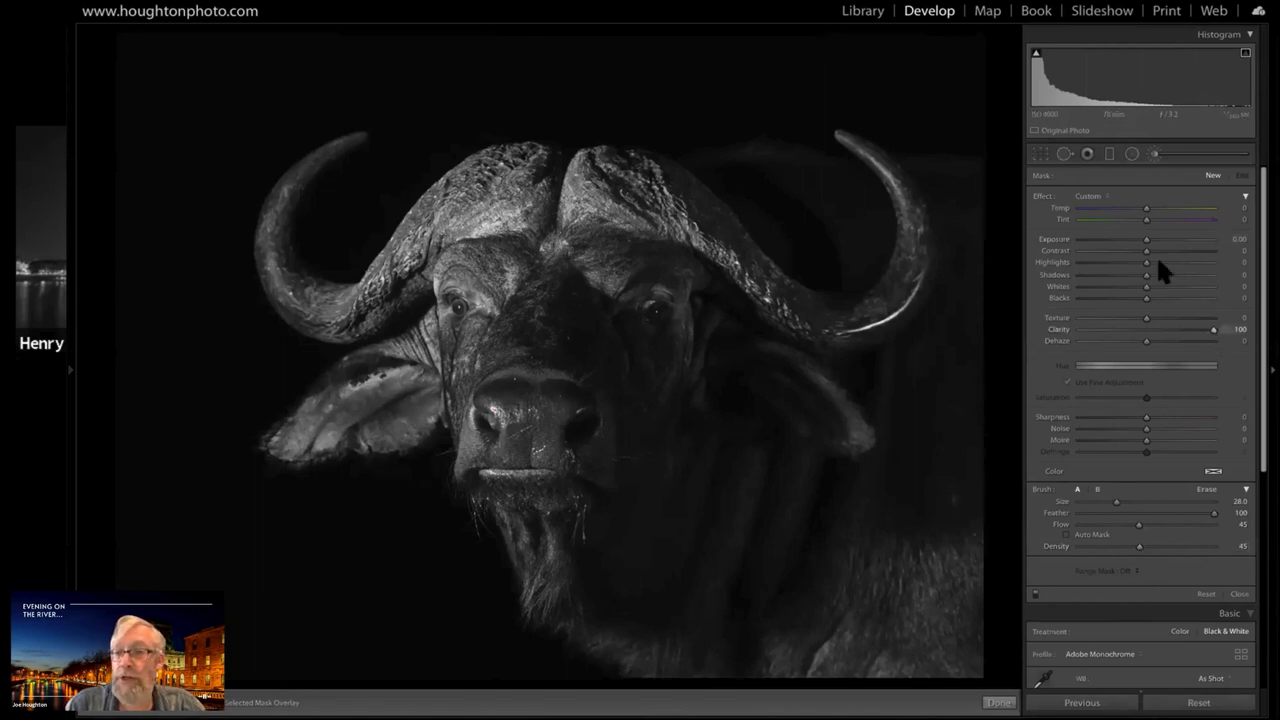
{"action": "left_click", "coordinate": [1218, 238]}
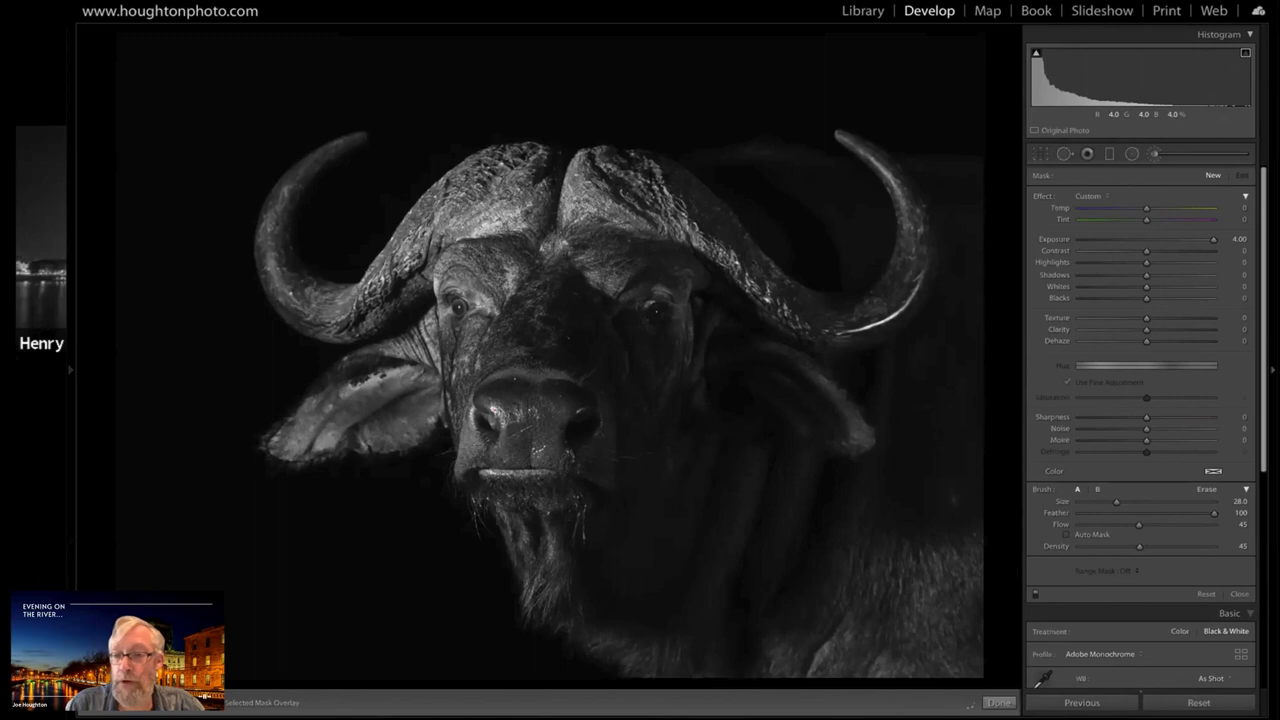
{"action": "left_click", "coordinate": [1180, 525]}
{"action": "left_click", "coordinate": [1174, 546]}
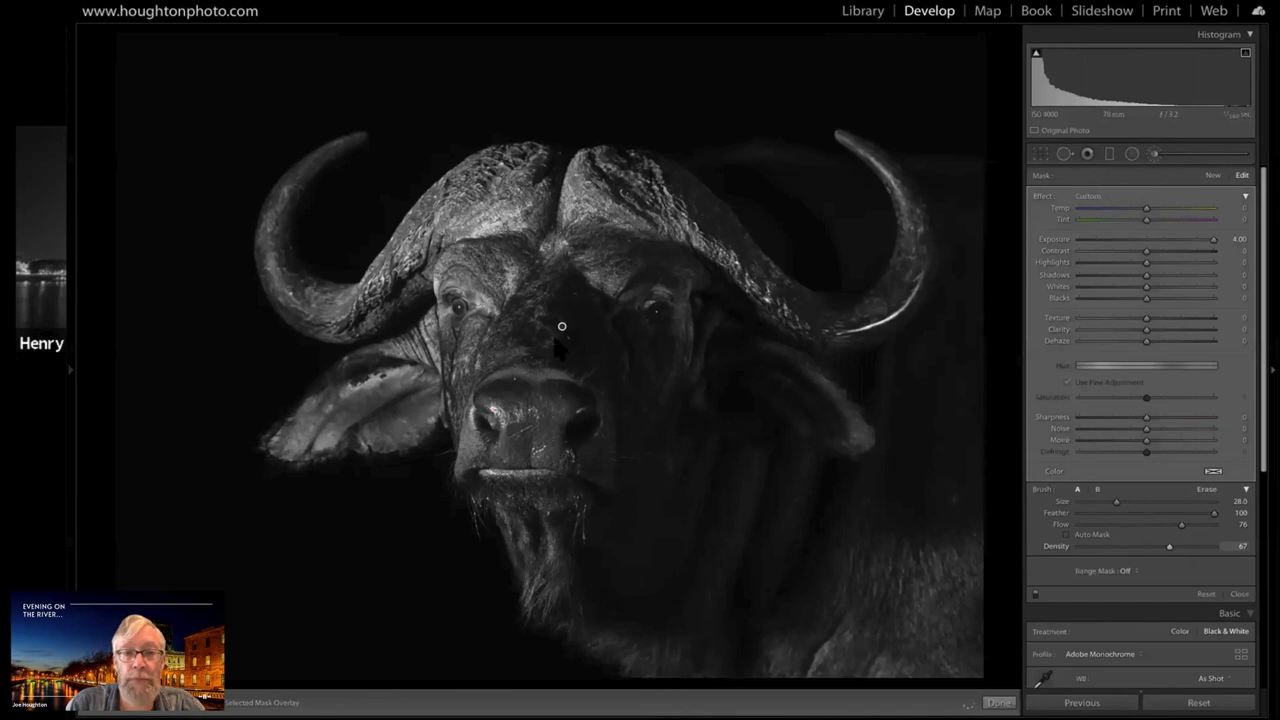
Try brightening dabs on the bridge of the buffalo's nose and delete that brush mask
{"action": "left_click", "coordinate": [561, 327]}
{"action": "left_click", "coordinate": [566, 330]}
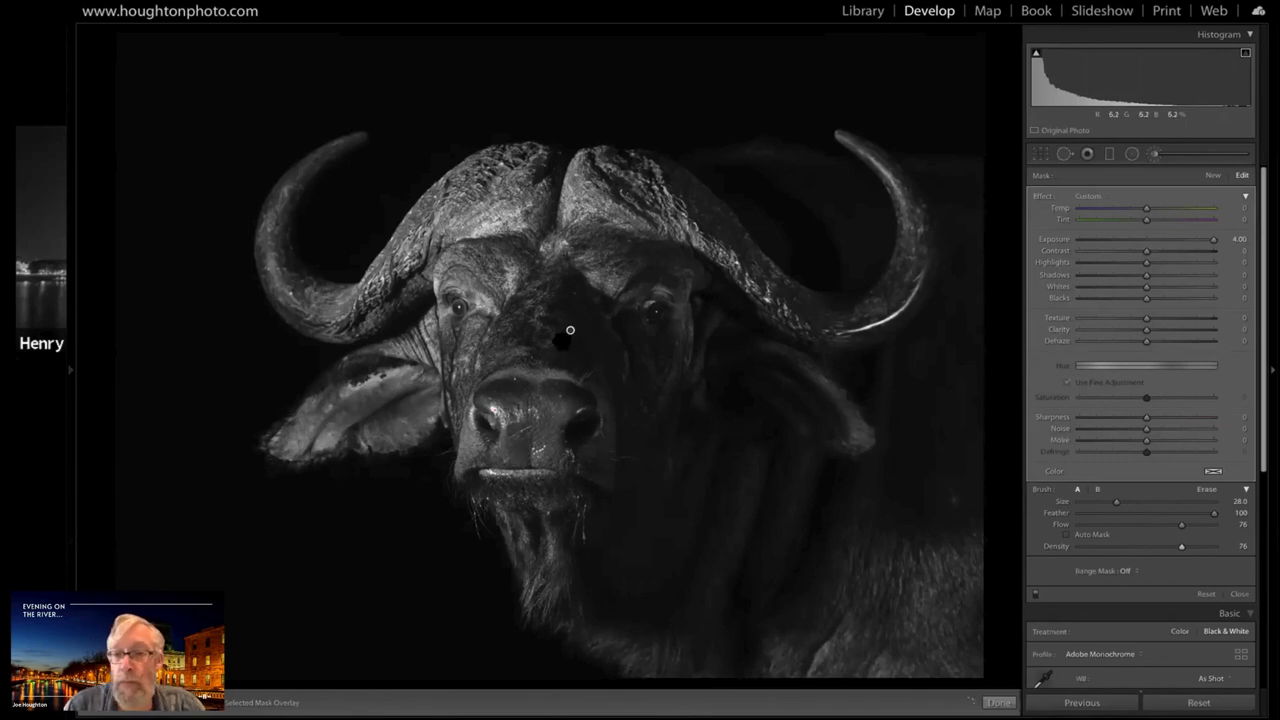
{"action": "key", "text": "Delete"}
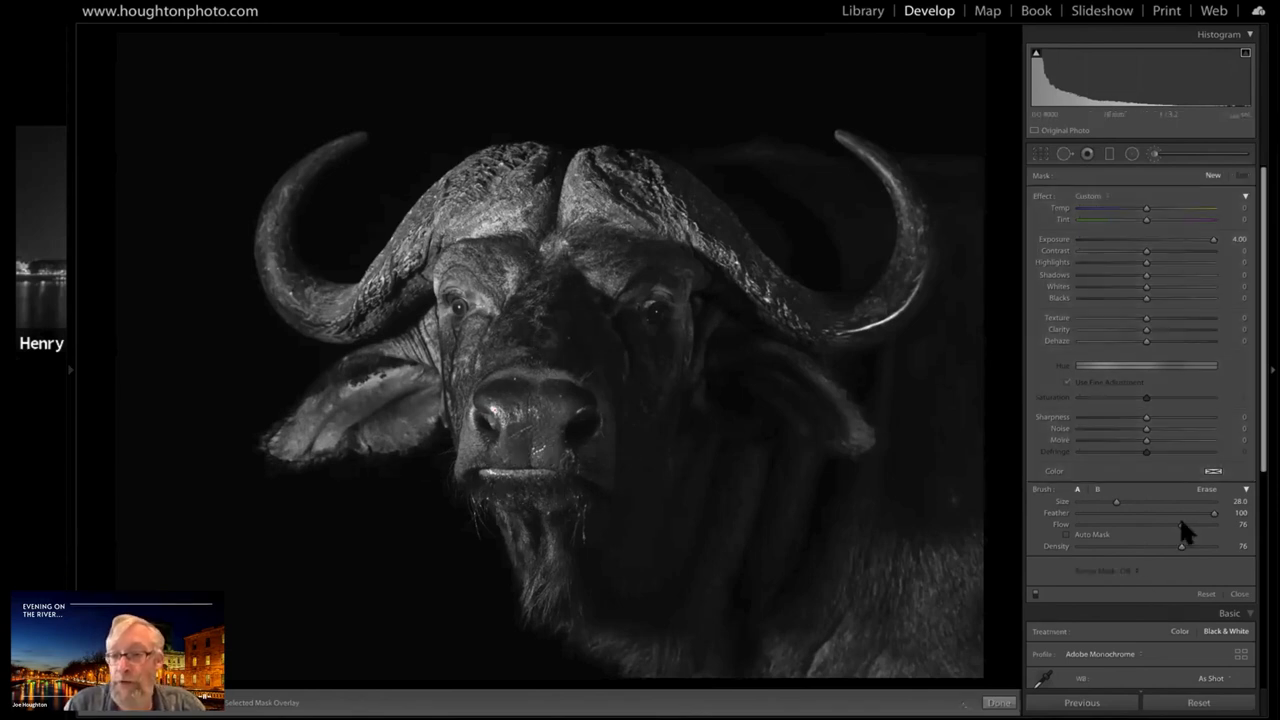
Set the brush to Flow 85 and Density 84 and brighten the bridge of the nose and the shadowed side of the buffalo's face
{"action": "mouse_move", "coordinate": [1181, 525]}
{"action": "left_mouse_down"}
{"action": "mouse_move", "coordinate": [1193, 525]}
{"action": "mouse_move", "coordinate": [1191, 546]}
{"action": "left_mouse_up"}
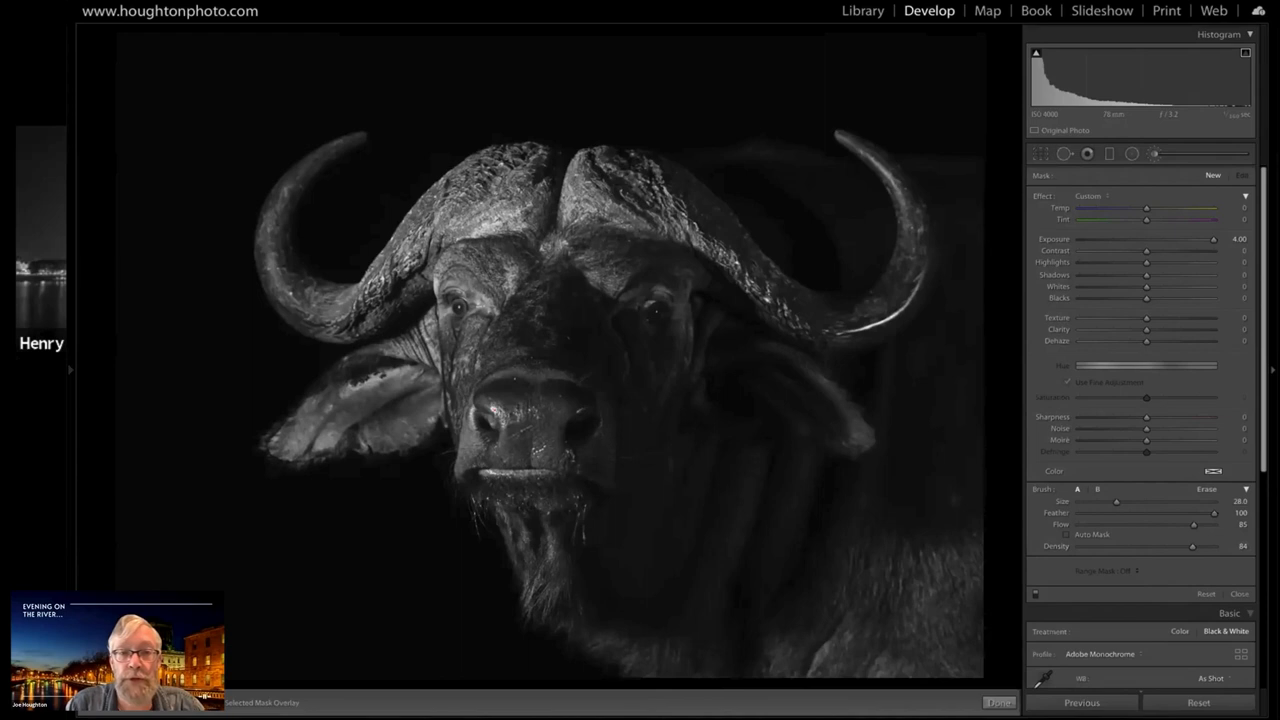
{"action": "left_click_drag", "start_coordinate": [572, 290], "coordinate": [546, 335]}
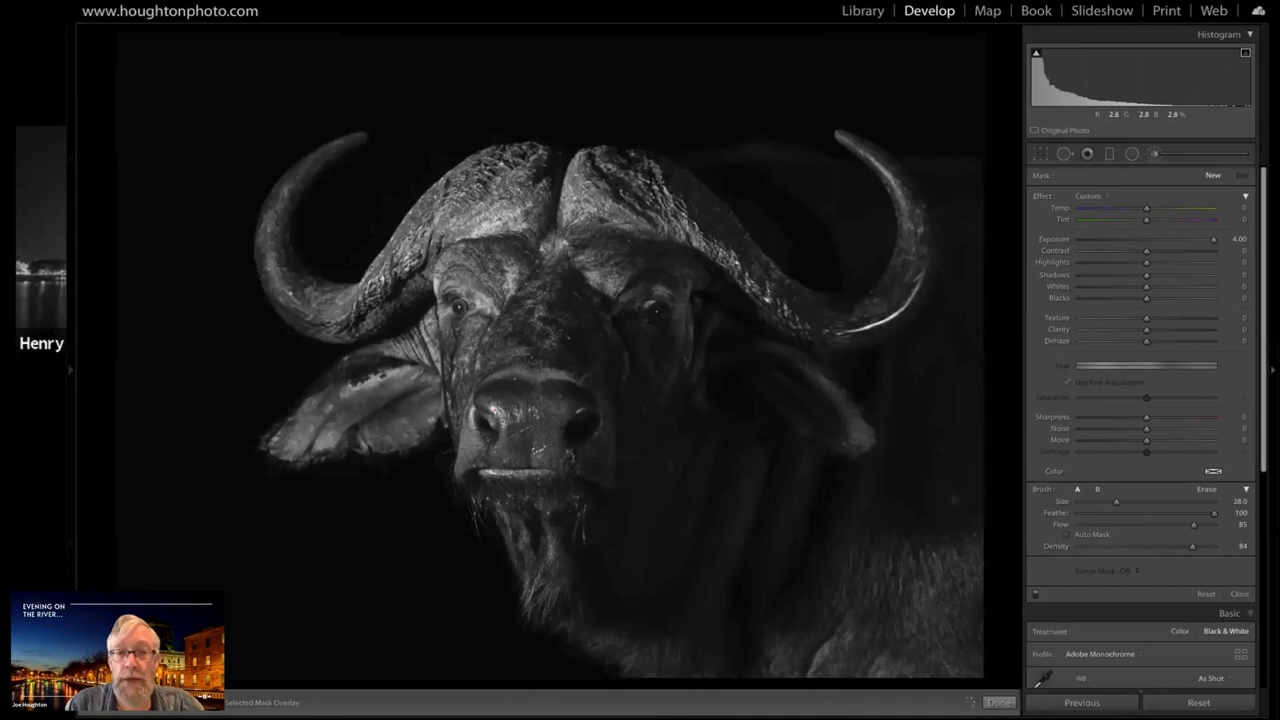
{"action": "mouse_move", "coordinate": [584, 330]}
{"action": "left_mouse_down"}
{"action": "mouse_move", "coordinate": [566, 374]}
{"action": "mouse_move", "coordinate": [598, 440]}
{"action": "left_mouse_up"}
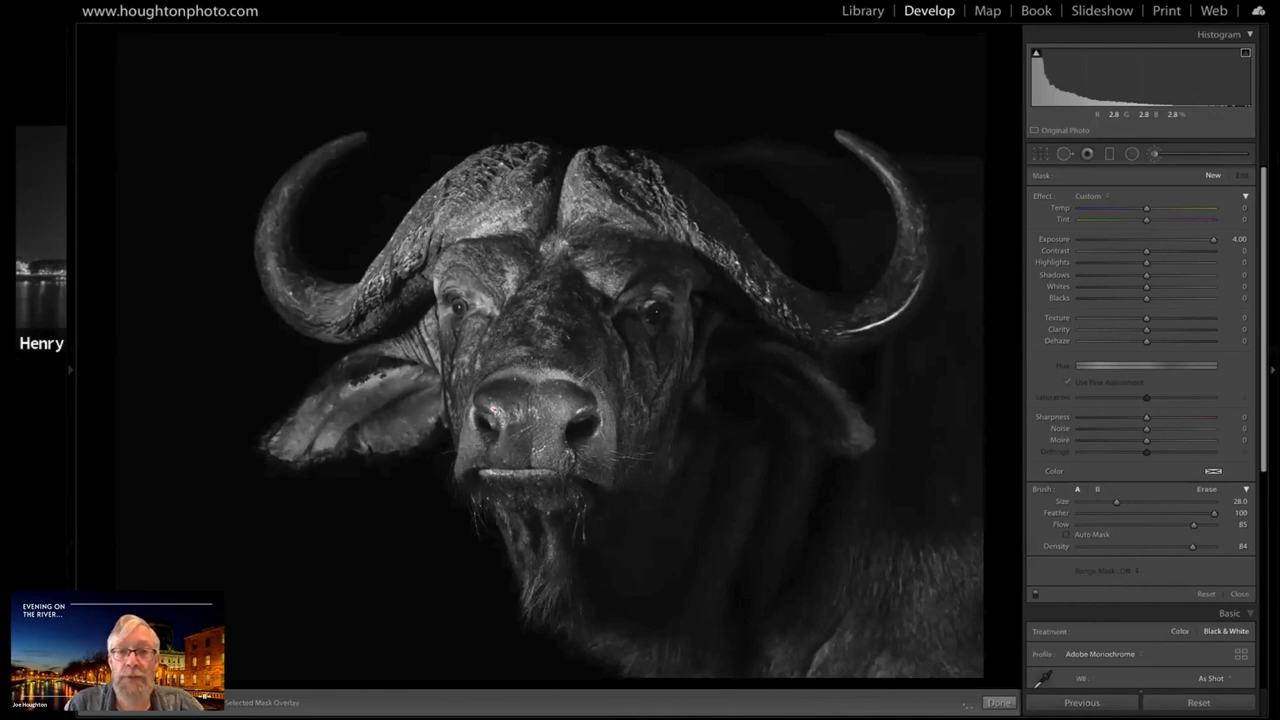
Brighten the bridge of the nose, shadowed cheek and brow with the brush and set that mask's Exposure to 3.25
{"action": "left_click", "coordinate": [571, 335]}
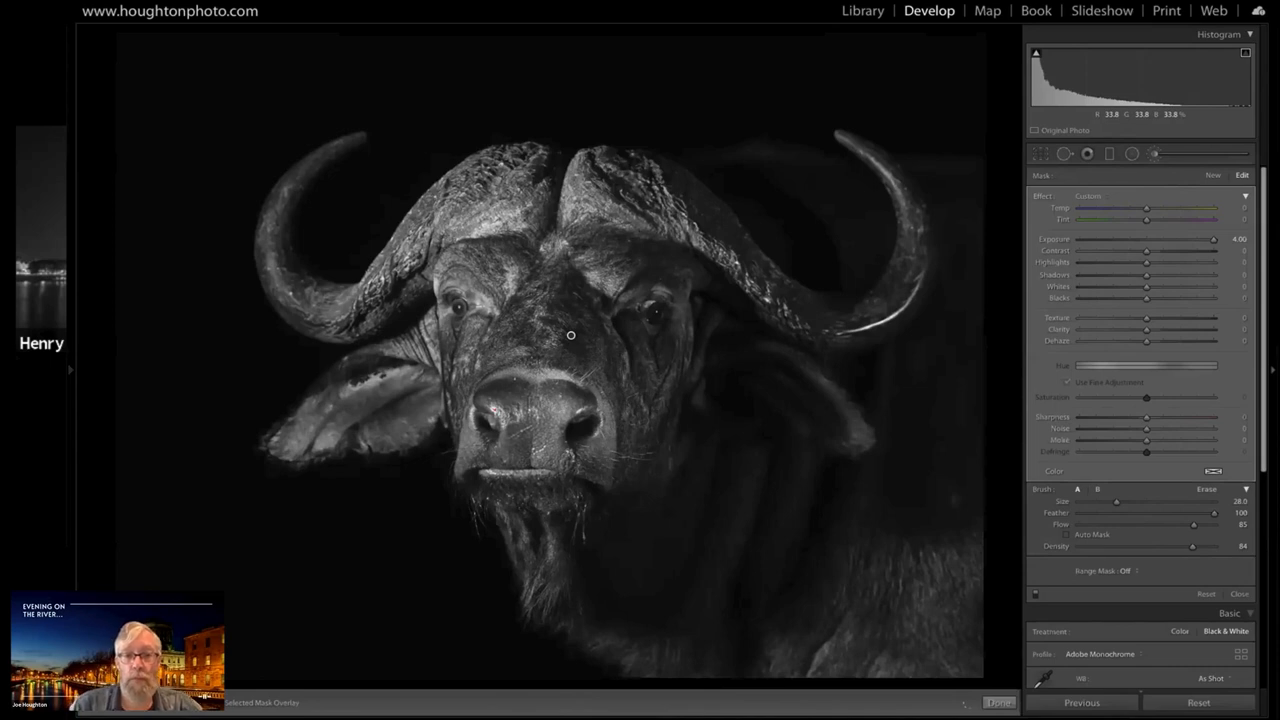
{"action": "left_click_drag", "start_coordinate": [660, 345], "coordinate": [642, 435]}
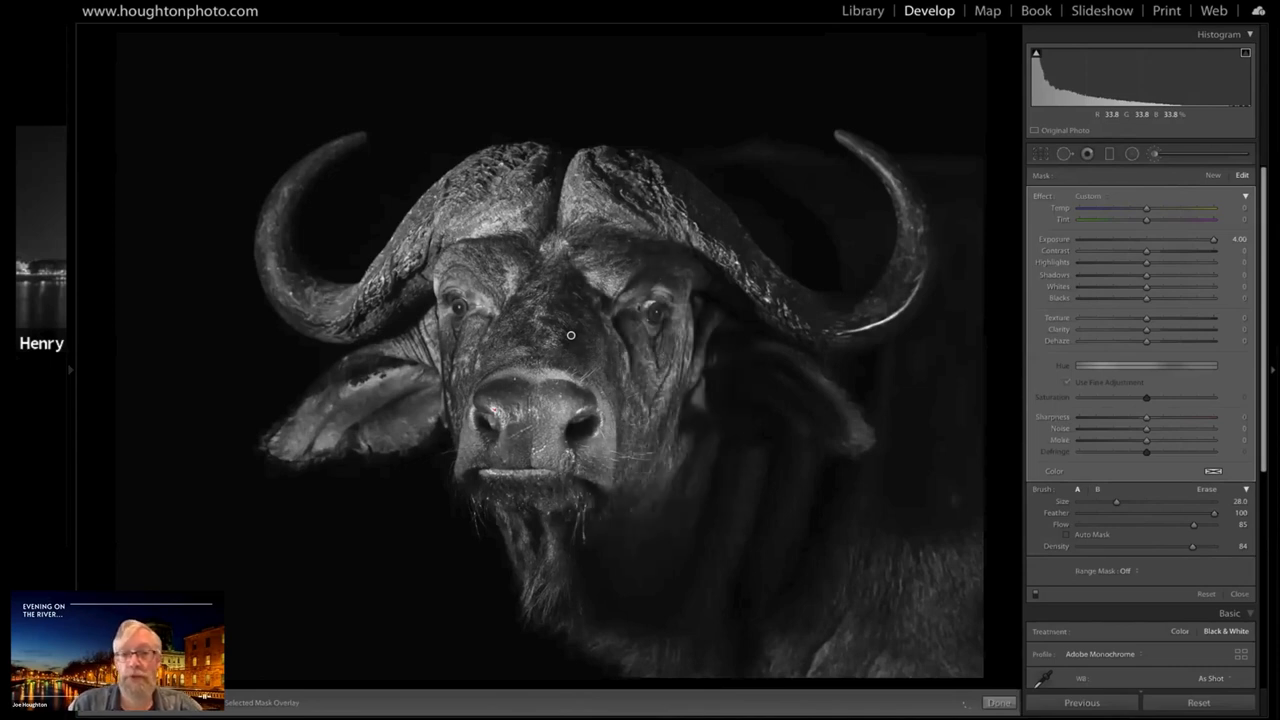
{"action": "left_click", "coordinate": [634, 289]}
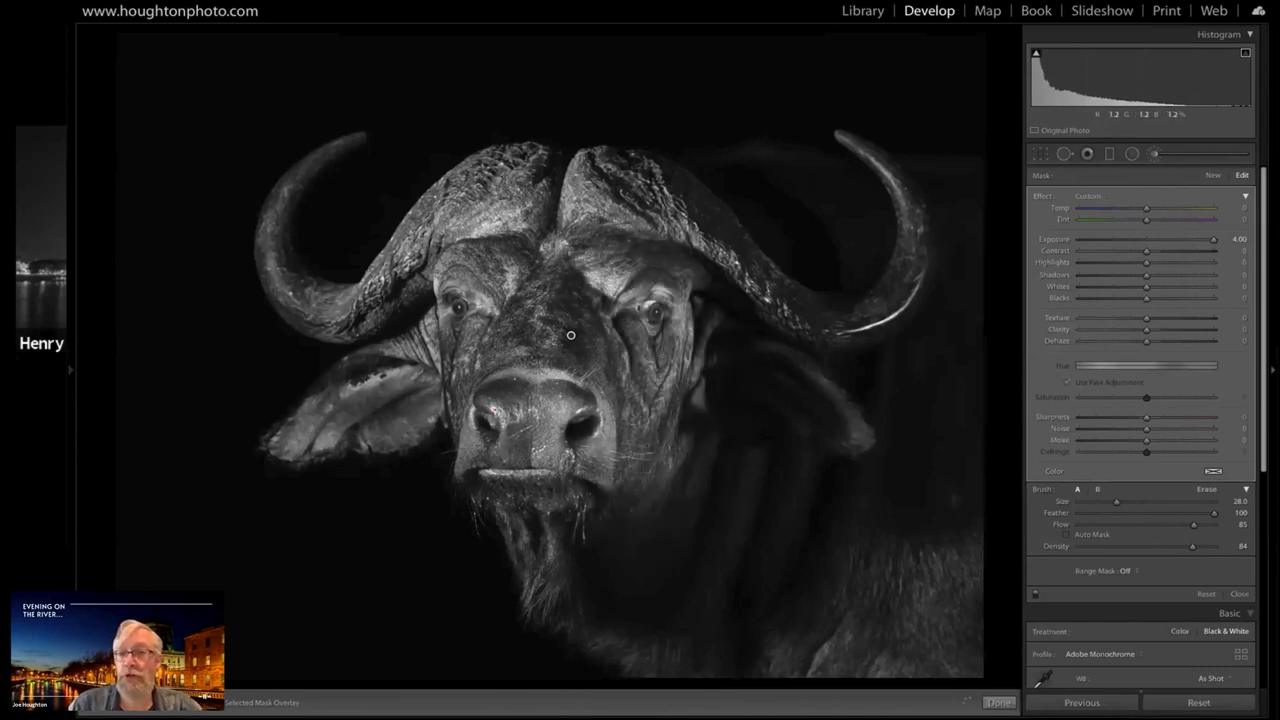
{"action": "left_click", "coordinate": [1200, 240]}
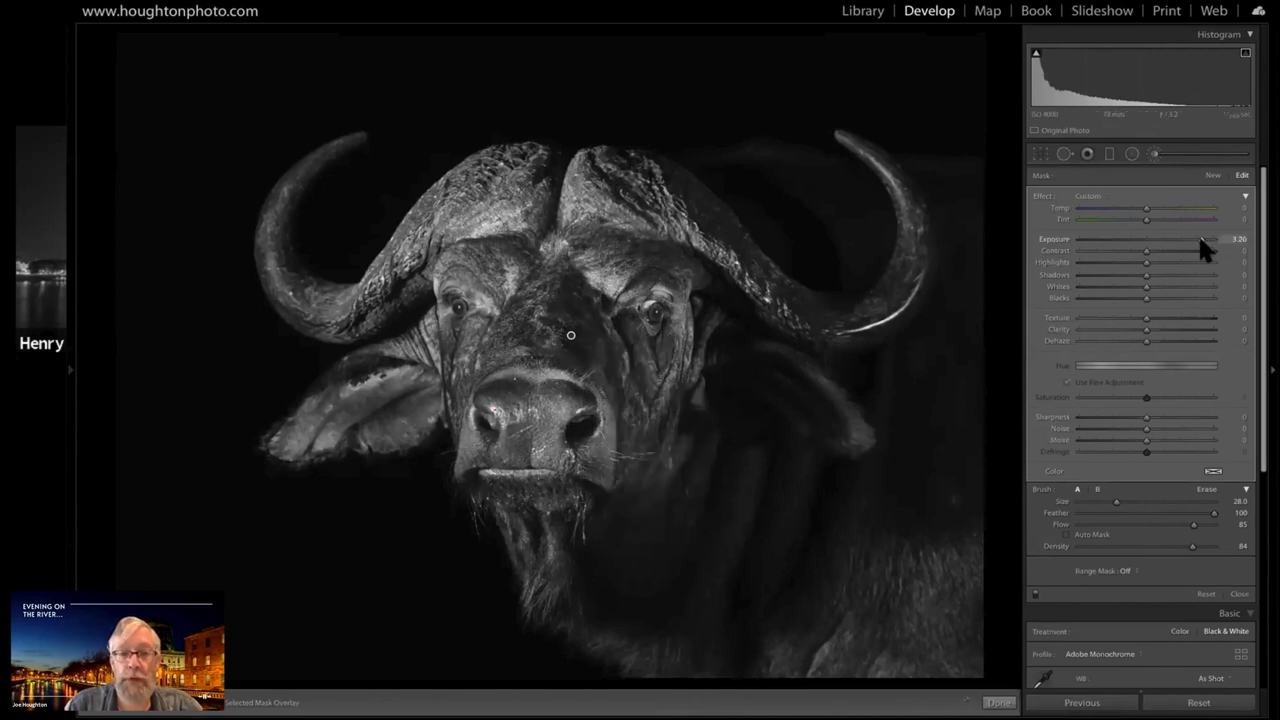
{"action": "left_click_drag", "start_coordinate": [1201, 239], "coordinate": [1200, 239]}
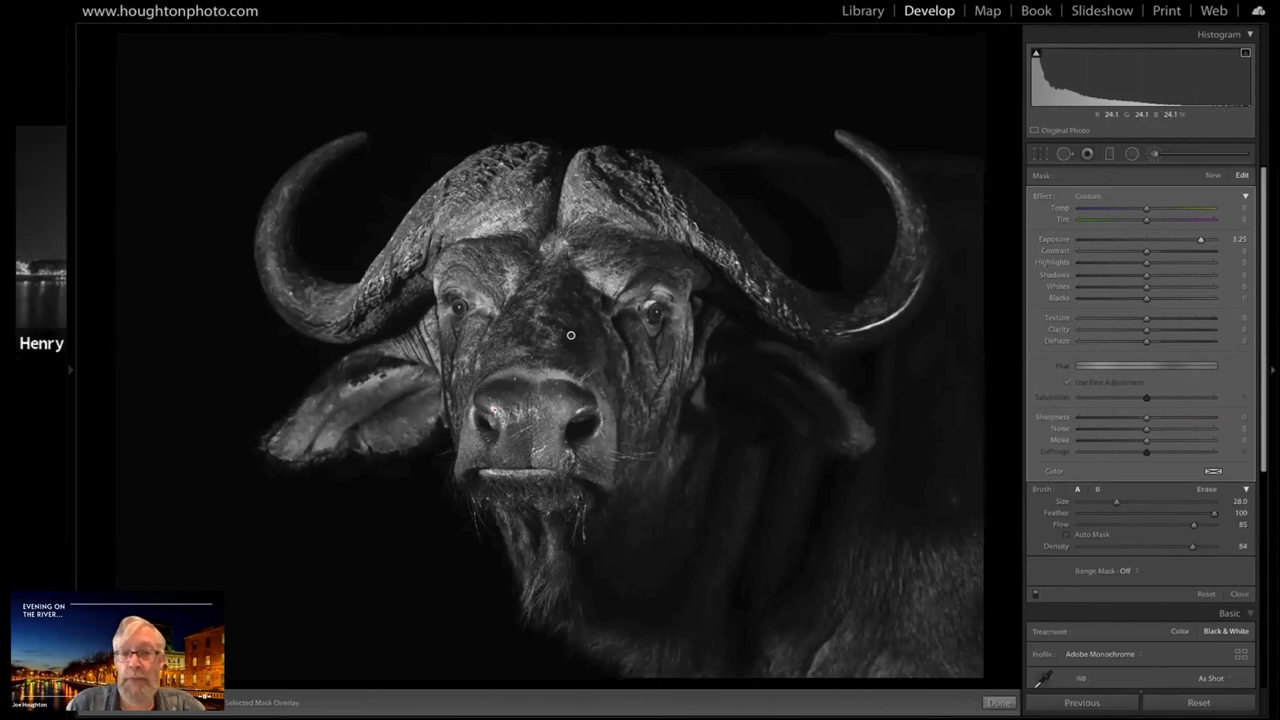
Start a new brush mask at Exposure 4.00 and brighten the shadowed horn up to its tip, using brush sizes from 9 down to 2
{"action": "key", "text": "["}
{"action": "key", "text": "["}
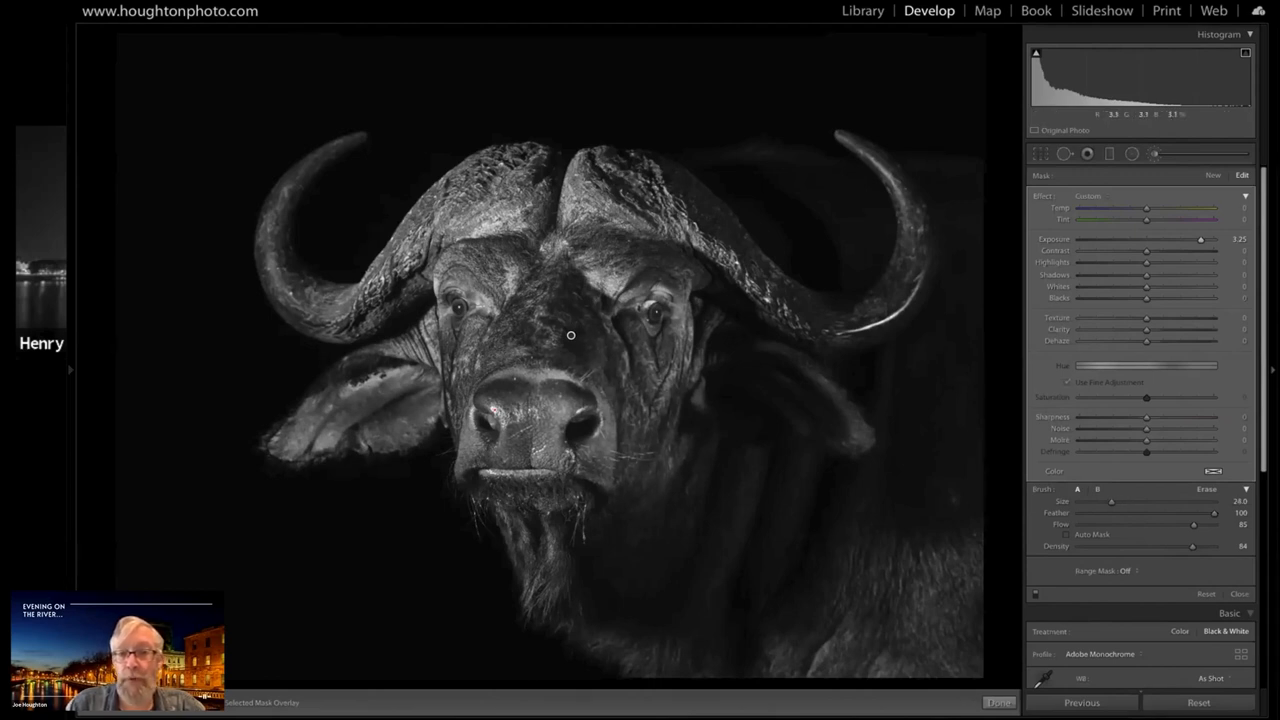
{"action": "left_click", "coordinate": [1154, 152]}
{"action": "left_click", "coordinate": [1154, 152]}
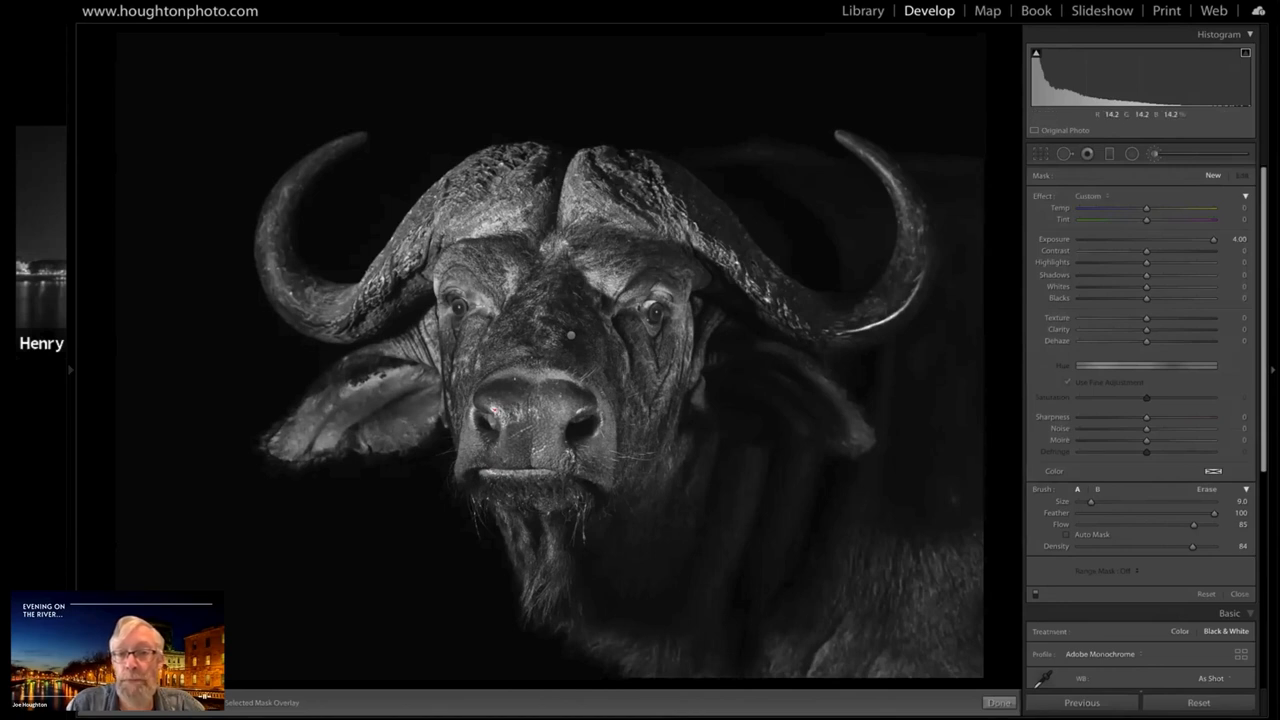
{"action": "mouse_move", "coordinate": [702, 226]}
{"action": "left_mouse_down"}
{"action": "mouse_move", "coordinate": [752, 277]}
{"action": "mouse_move", "coordinate": [898, 294]}
{"action": "mouse_move", "coordinate": [928, 222]}
{"action": "left_mouse_up"}
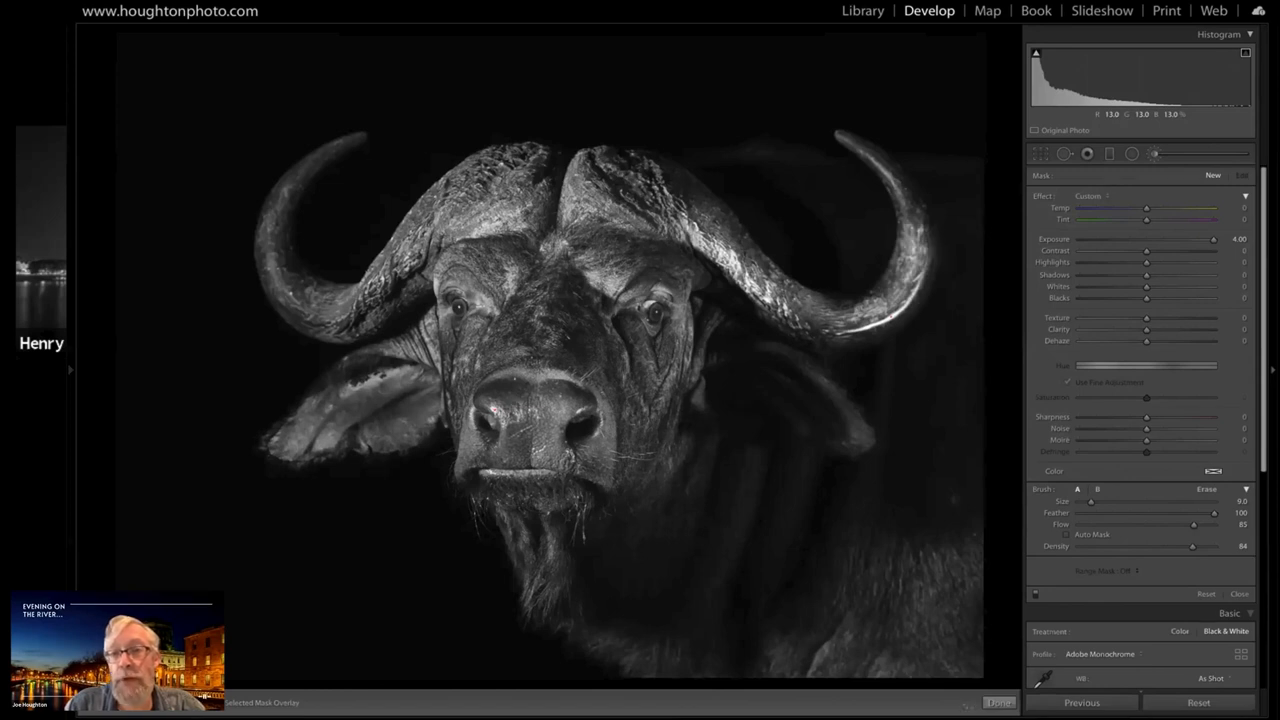
{"action": "key", "text": "["}
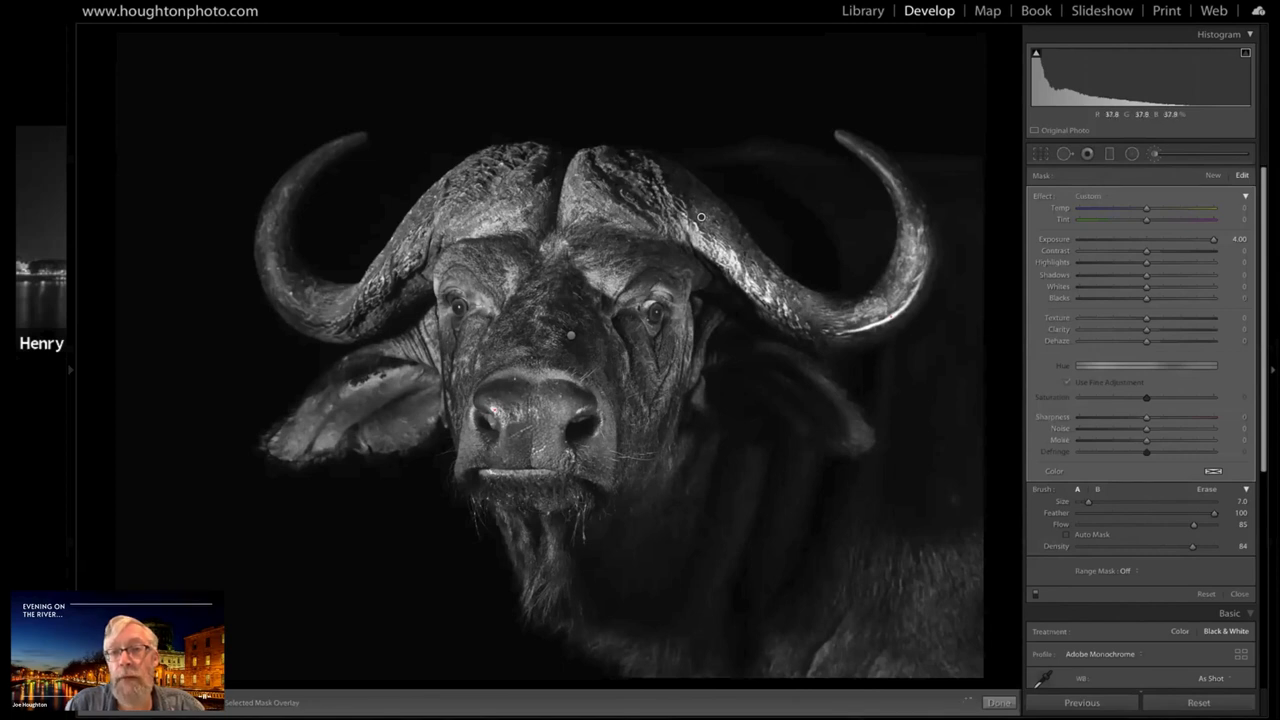
{"action": "left_click_drag", "start_coordinate": [903, 192], "coordinate": [913, 220]}
{"action": "scroll", "coordinate": [701, 217], "scroll_direction": "down", "scroll_amount": 6}
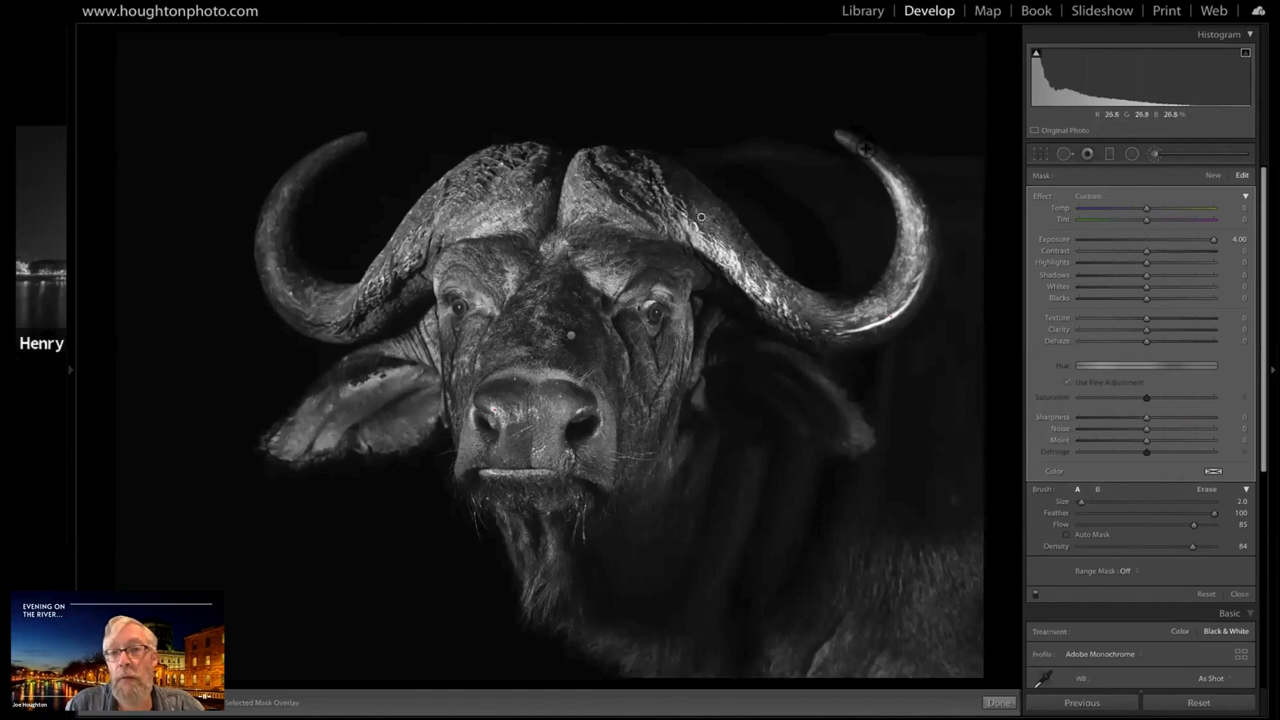
{"action": "left_click_drag", "start_coordinate": [866, 148], "coordinate": [870, 158]}
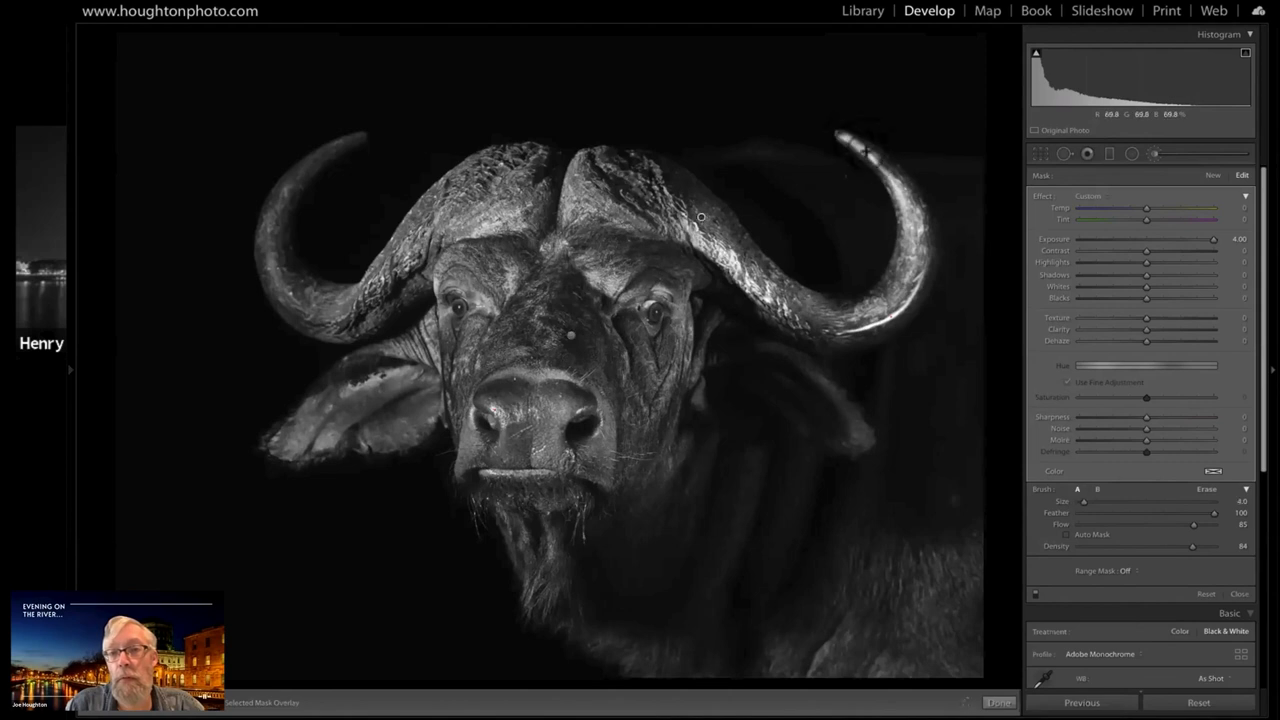
{"action": "left_click_drag", "start_coordinate": [866, 150], "coordinate": [896, 172]}
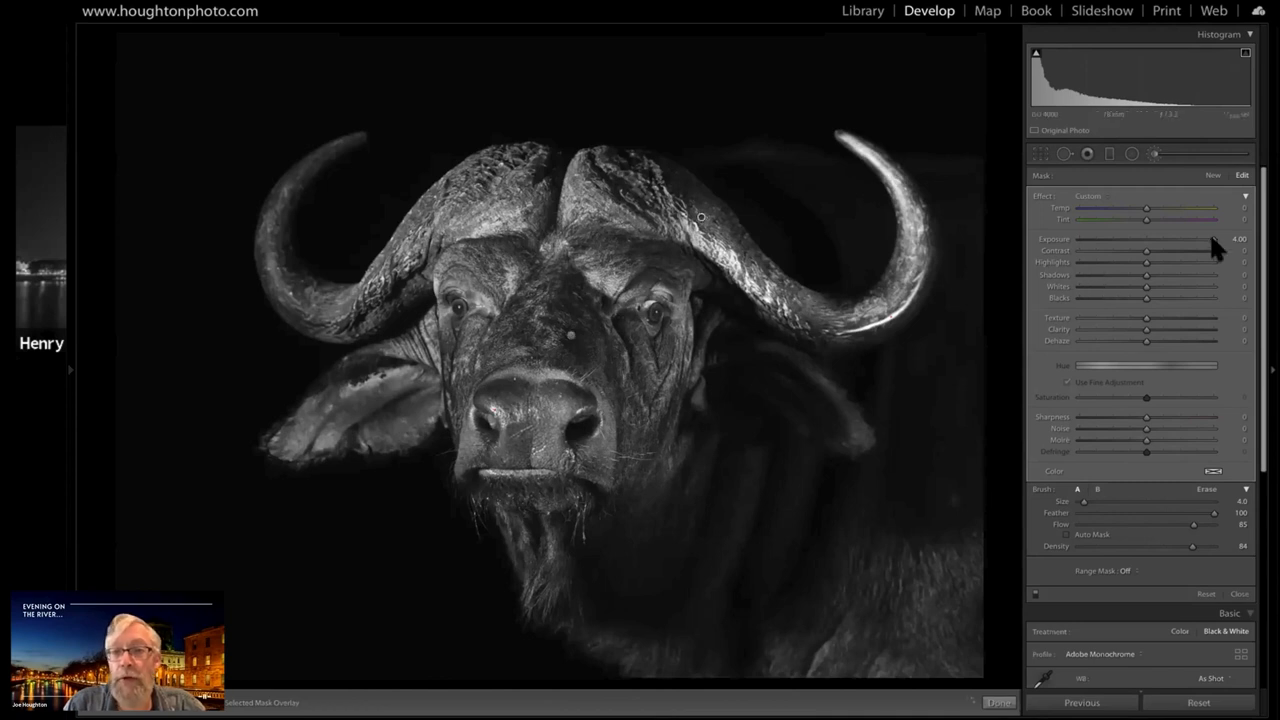
Set the horn mask's Exposure to 2.58 and Highlights to -42
{"action": "left_click_drag", "start_coordinate": [1201, 236], "coordinate": [1181, 240]}
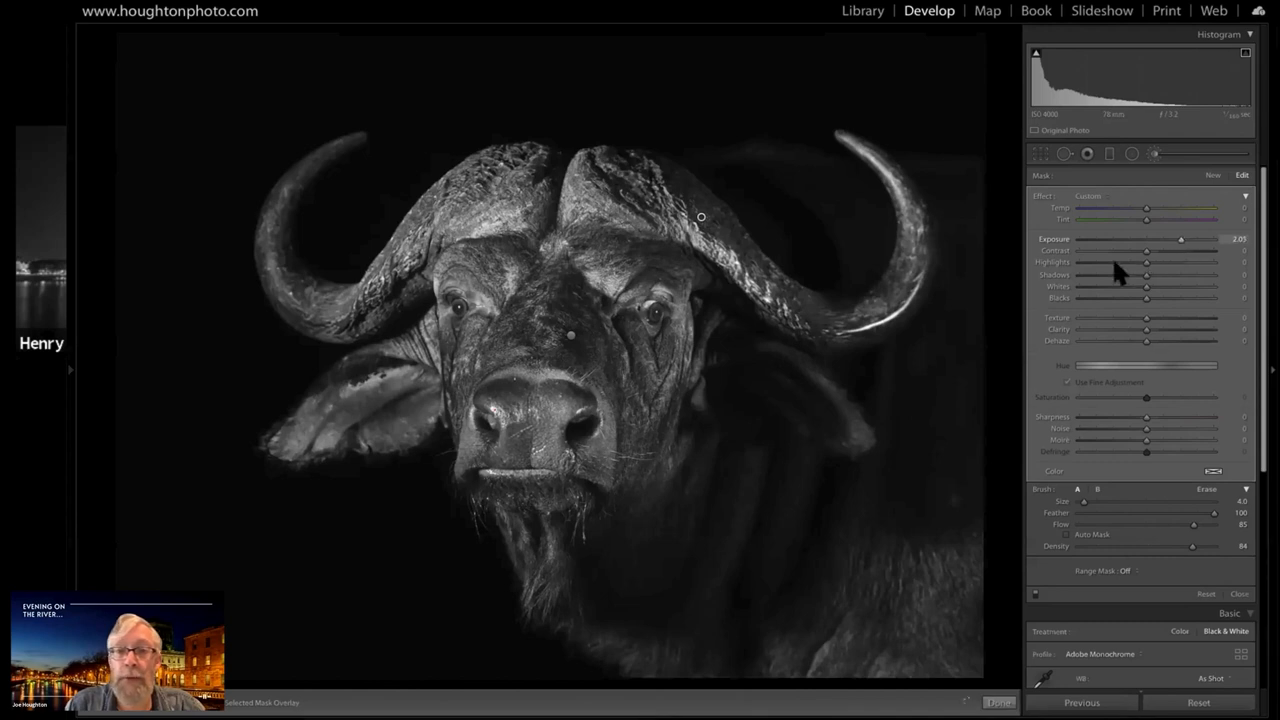
{"action": "left_click_drag", "start_coordinate": [1146, 262], "coordinate": [1118, 262]}
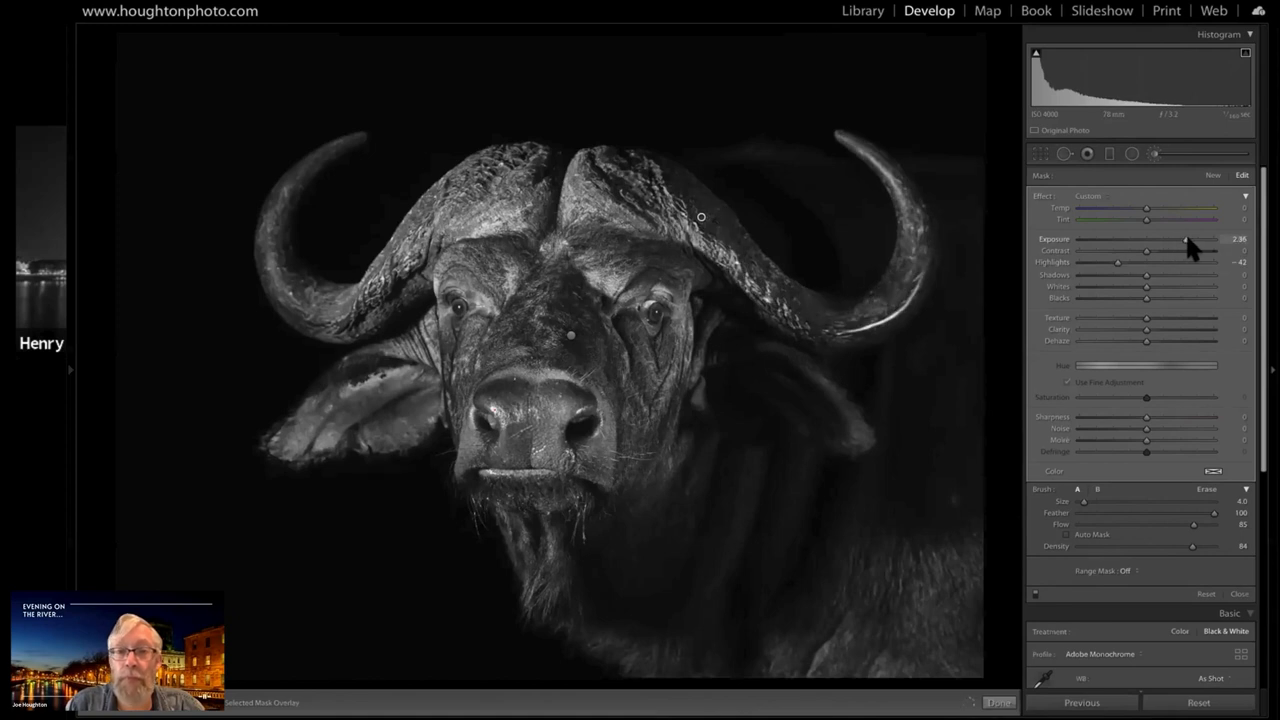
{"action": "left_click_drag", "start_coordinate": [1187, 239], "coordinate": [1190, 239]}
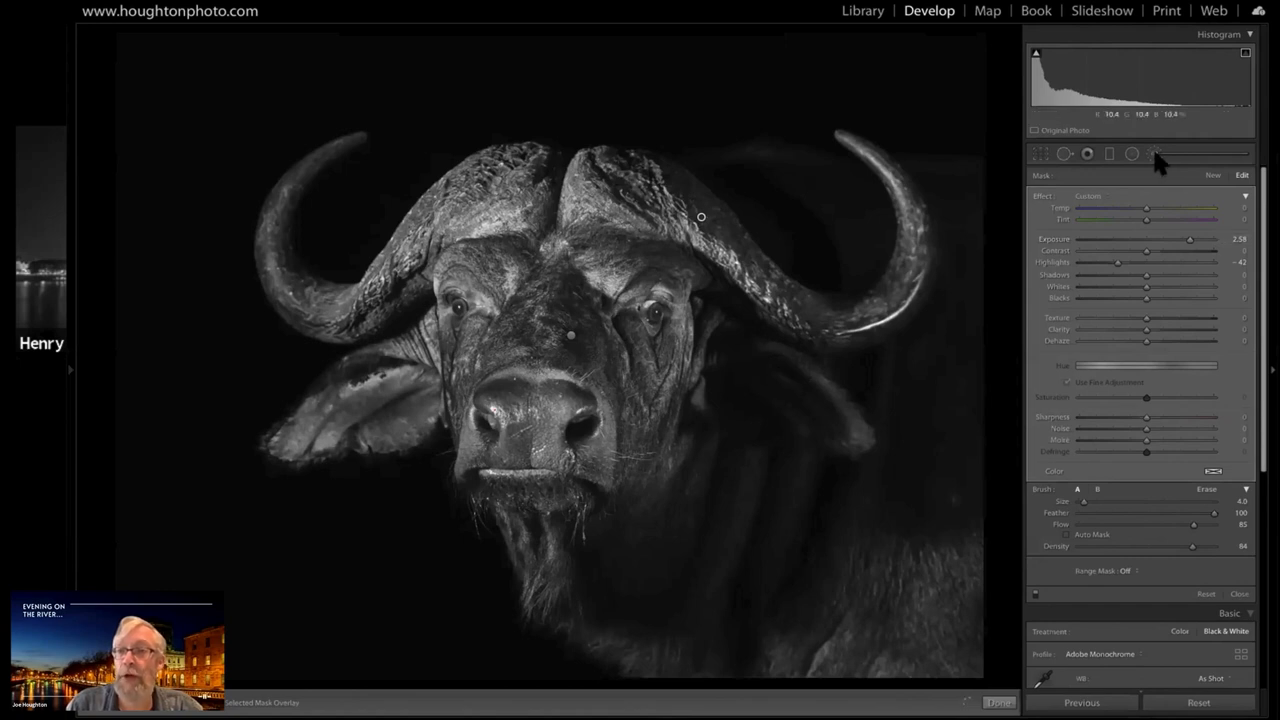
Start a new brush mask at size 10, brighten the shadowed ear and set the mask's Exposure to 2.81
{"action": "key", "text": "k"}
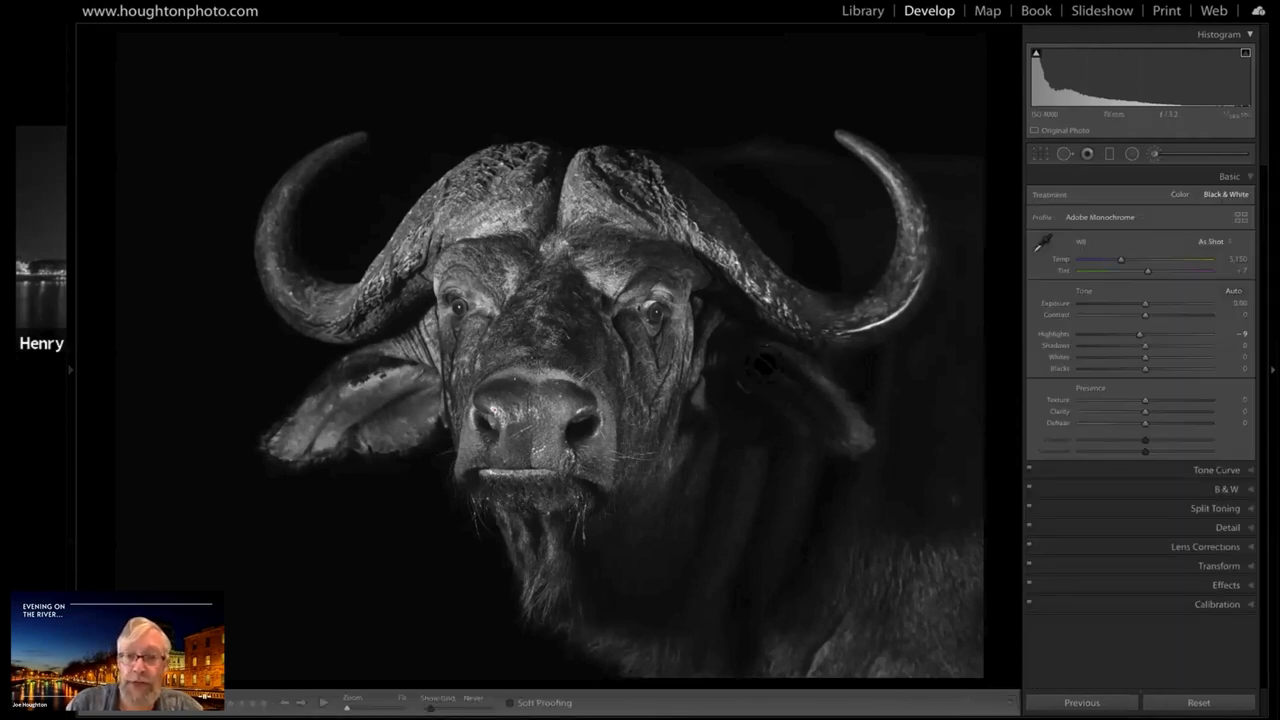
{"action": "key", "text": "k"}
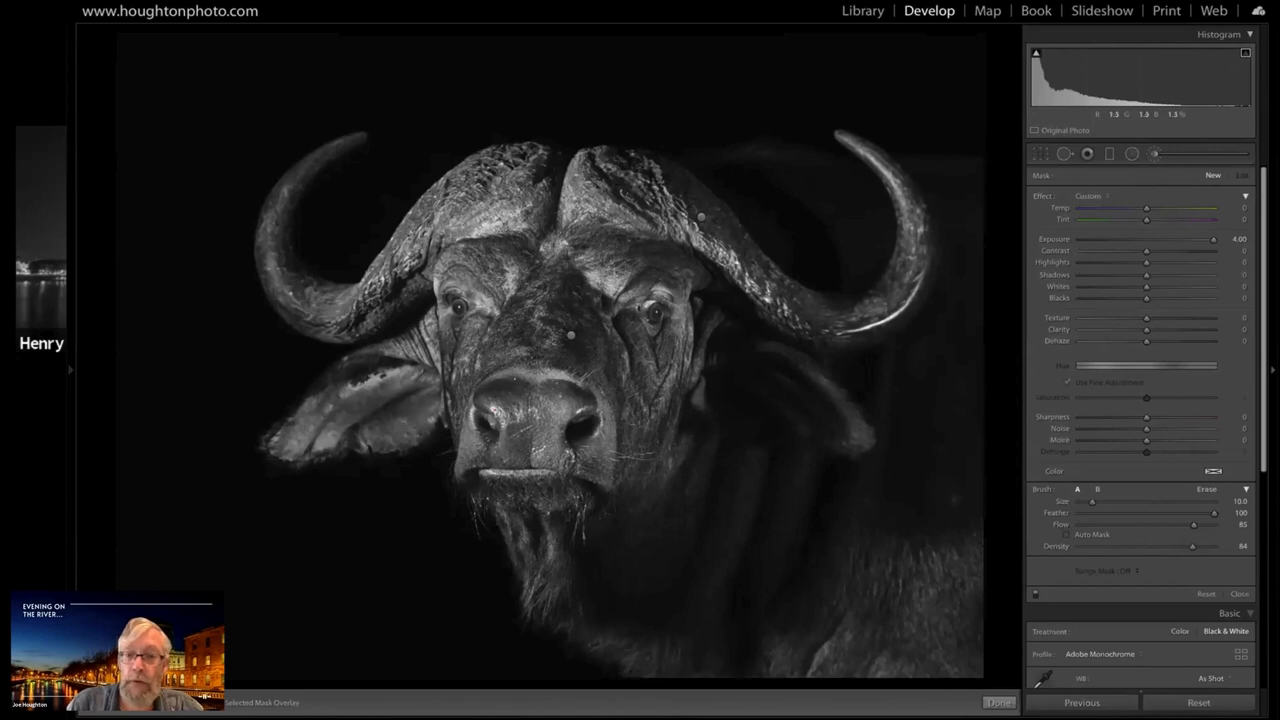
{"action": "left_click_drag", "start_coordinate": [778, 358], "coordinate": [800, 377]}
{"action": "mouse_move", "coordinate": [850, 432]}
{"action": "left_mouse_down"}
{"action": "mouse_move", "coordinate": [796, 384]}
{"action": "mouse_move", "coordinate": [705, 340]}
{"action": "left_mouse_up"}
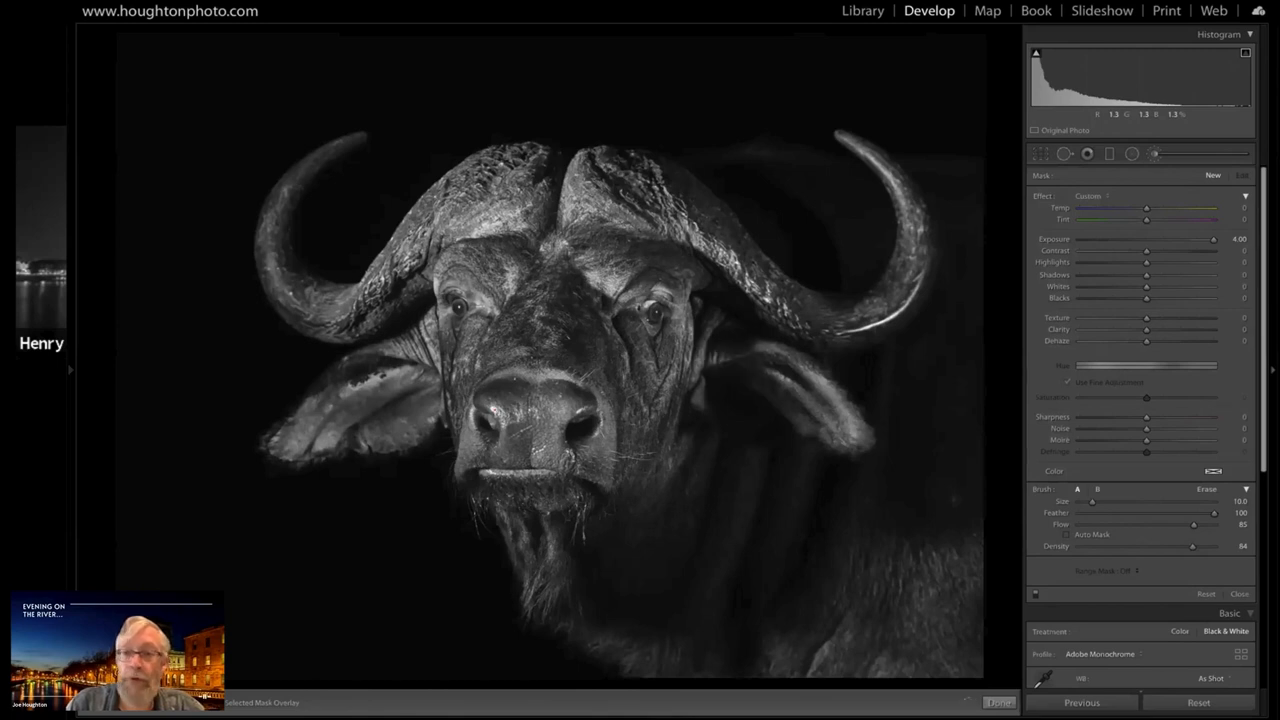
{"action": "left_click", "coordinate": [1197, 240]}
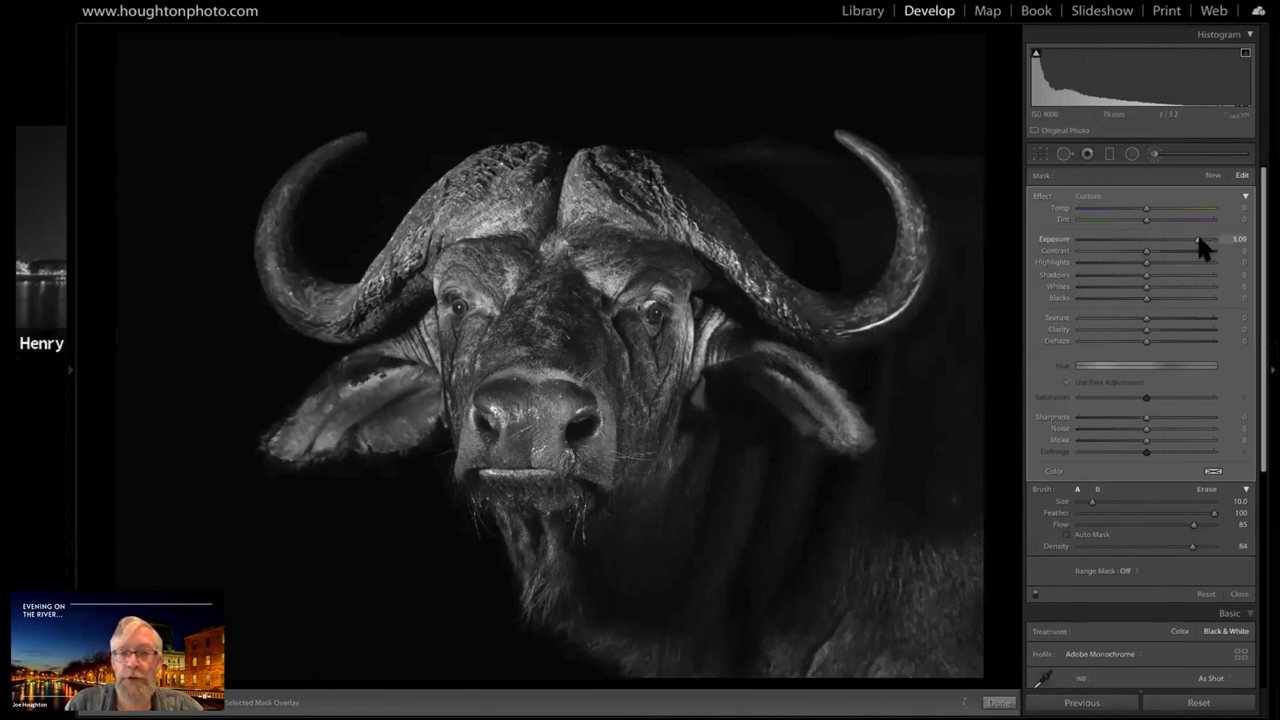
{"action": "left_click_drag", "start_coordinate": [1199, 240], "coordinate": [1199, 241]}
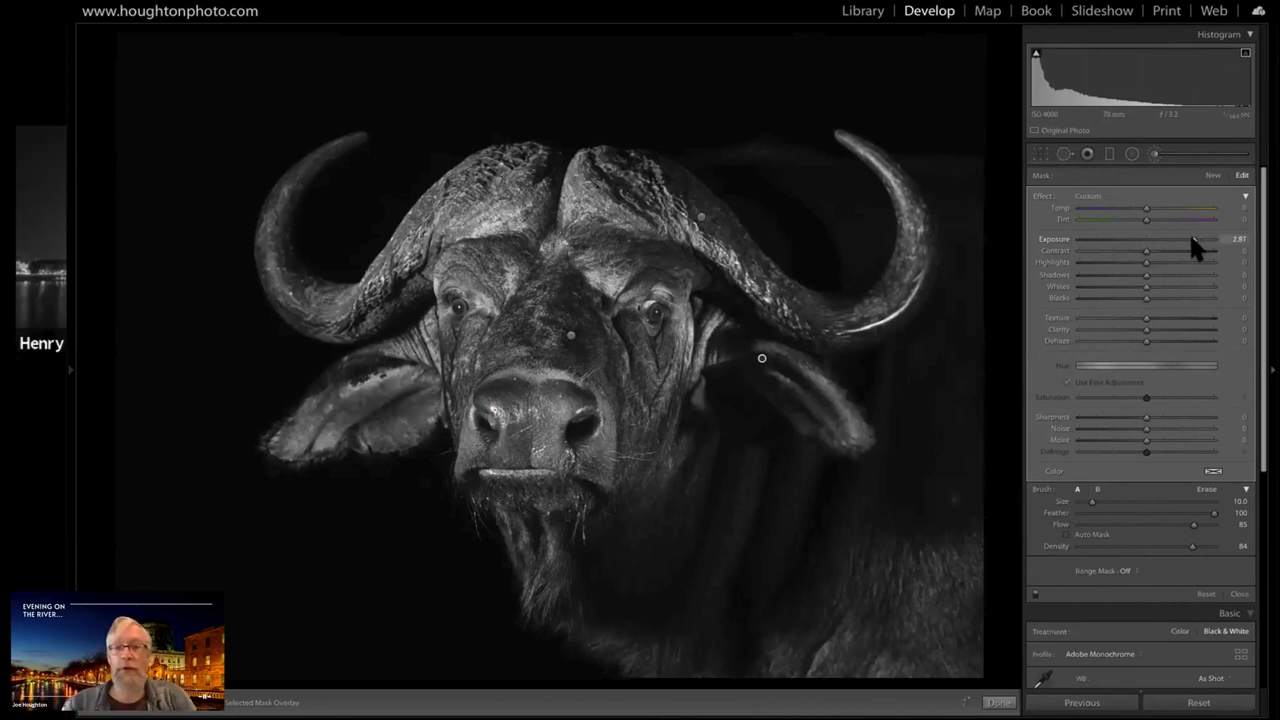
{"action": "left_click_drag", "start_coordinate": [1193, 239], "coordinate": [1191, 239]}
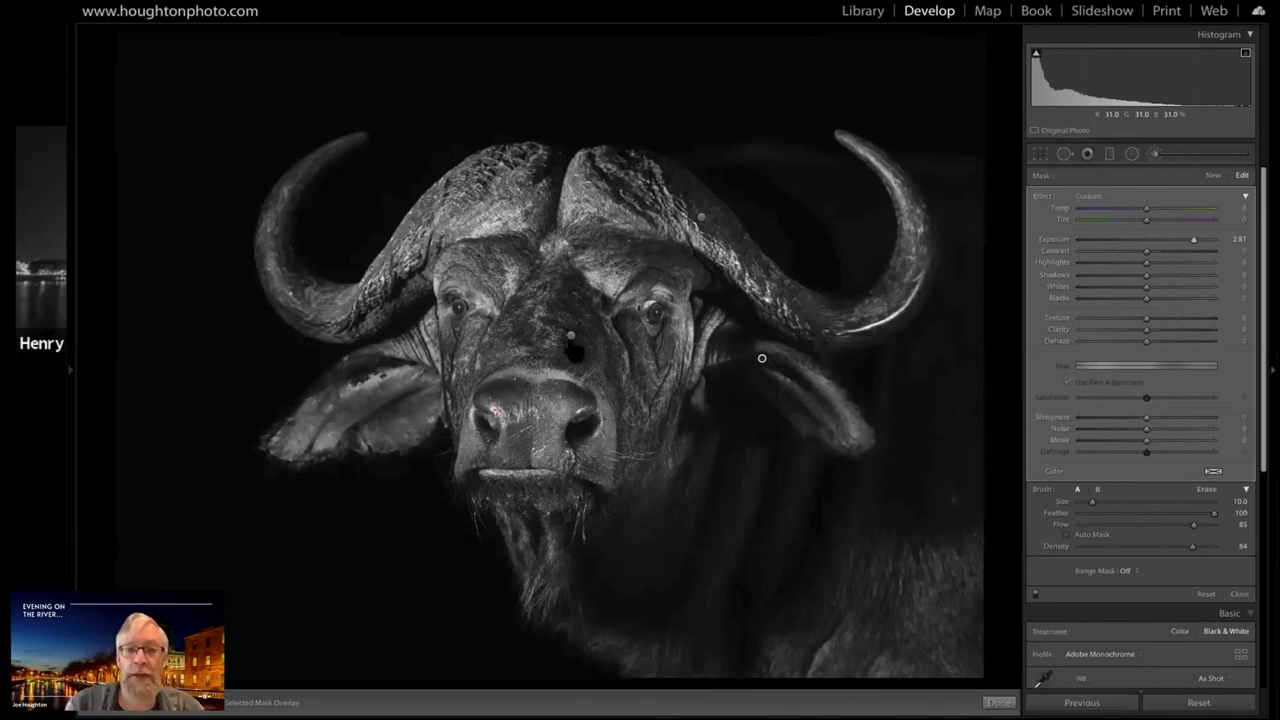
Reselect the brush mask on the bridge of the nose and set its Exposure to 3.30
{"action": "left_click", "coordinate": [571, 336]}
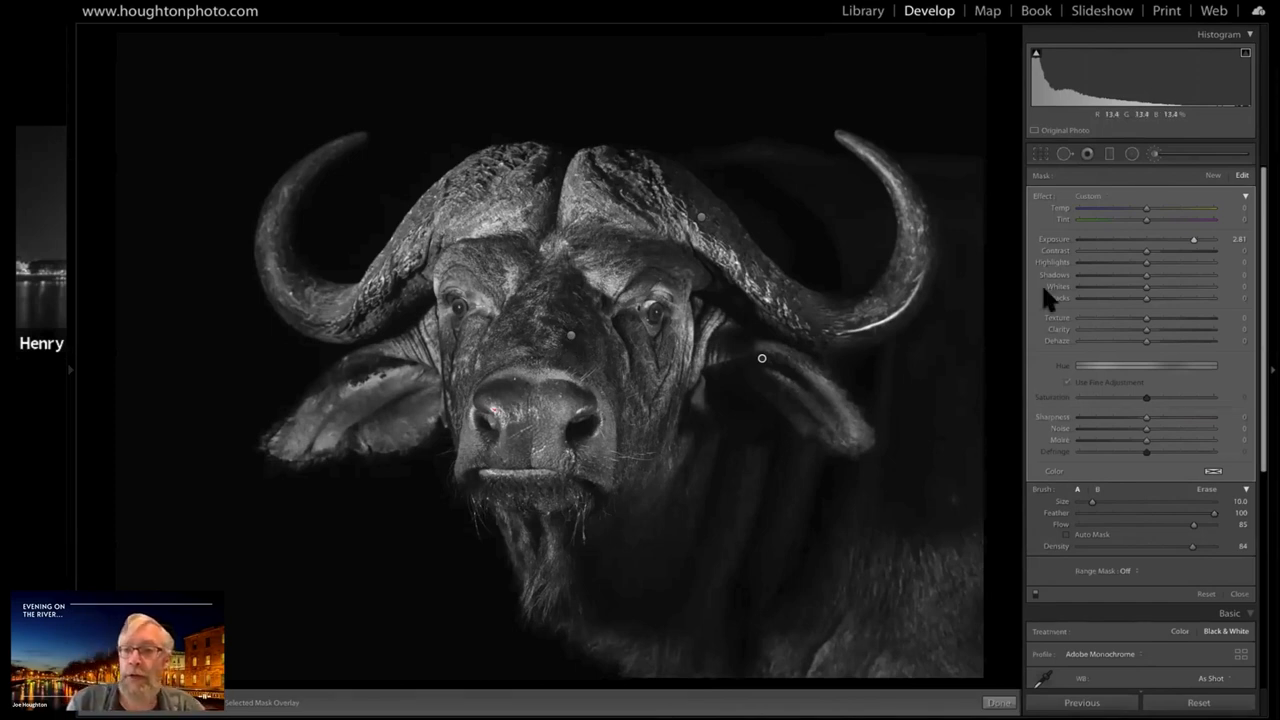
{"action": "mouse_move", "coordinate": [1201, 240]}
{"action": "left_mouse_down"}
{"action": "mouse_move", "coordinate": [1177, 240]}
{"action": "mouse_move", "coordinate": [1202, 240]}
{"action": "left_mouse_up"}
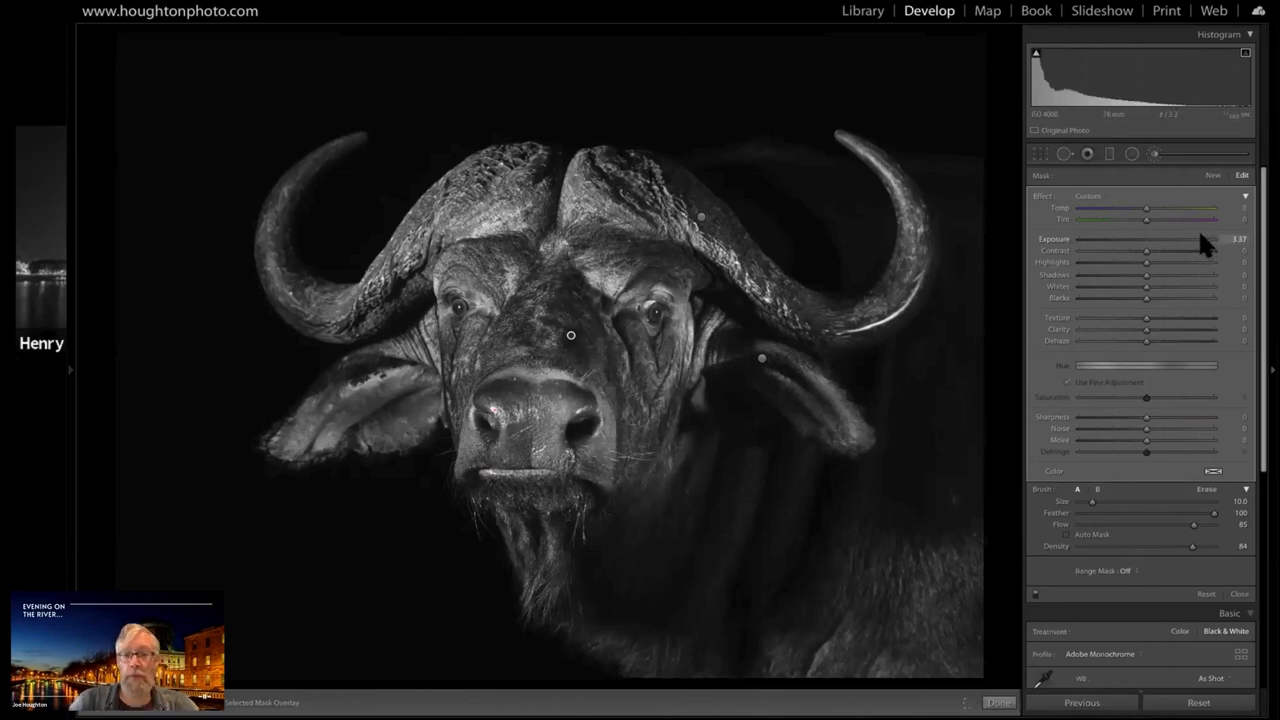
{"action": "left_click_drag", "start_coordinate": [1202, 240], "coordinate": [1201, 240]}
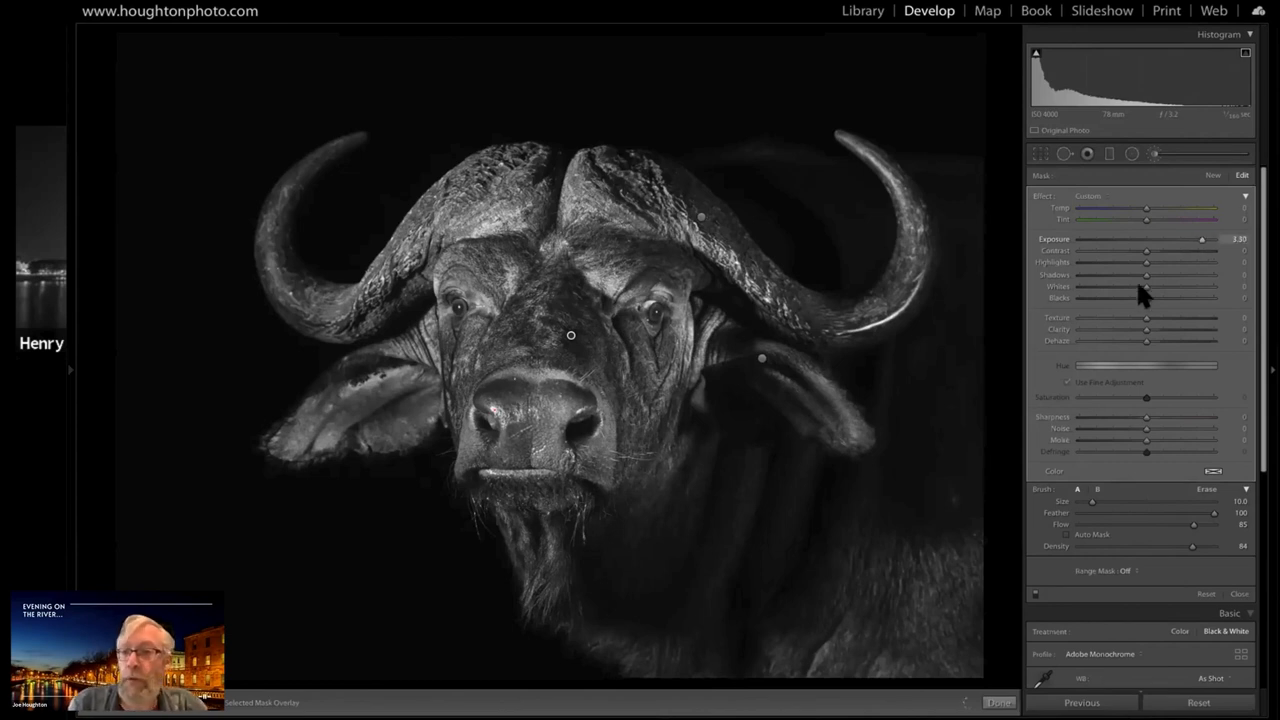
Add a radial filter around the buffalo's head with Invert off, Exposure 0.00 and Texture 54
{"action": "left_click", "coordinate": [1132, 156]}
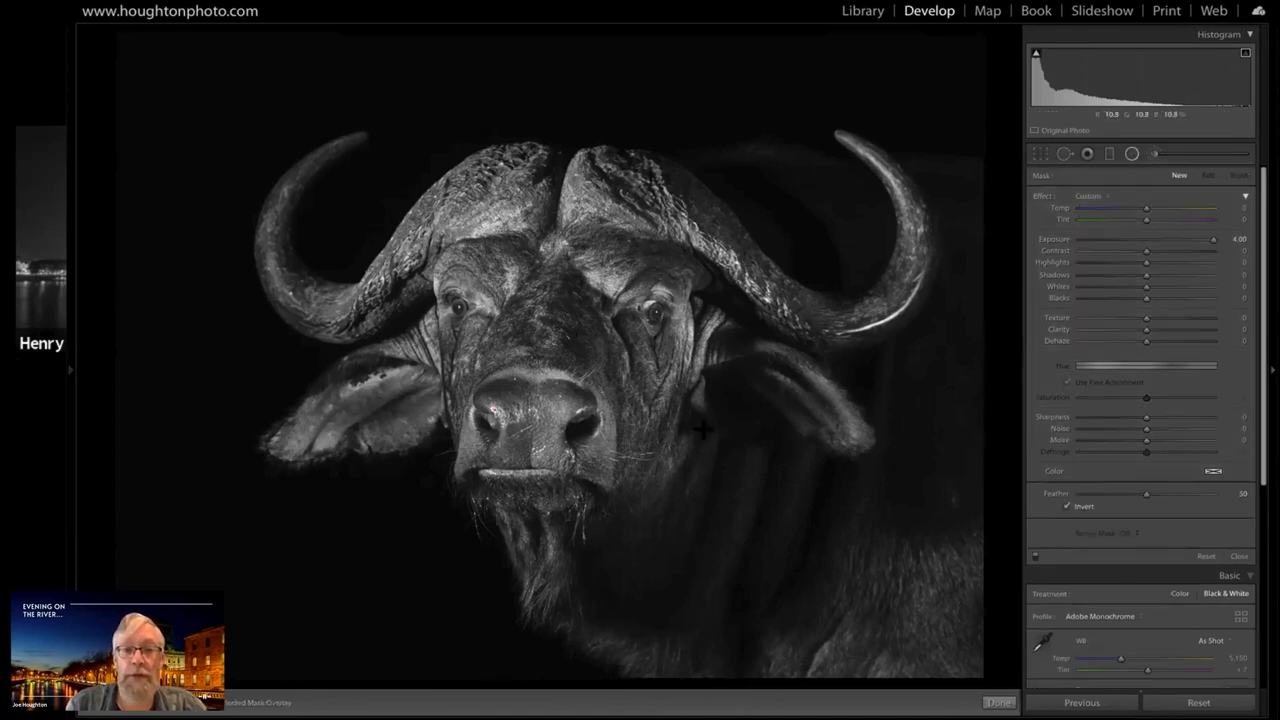
{"action": "left_click_drag", "start_coordinate": [703, 429], "coordinate": [933, 612]}
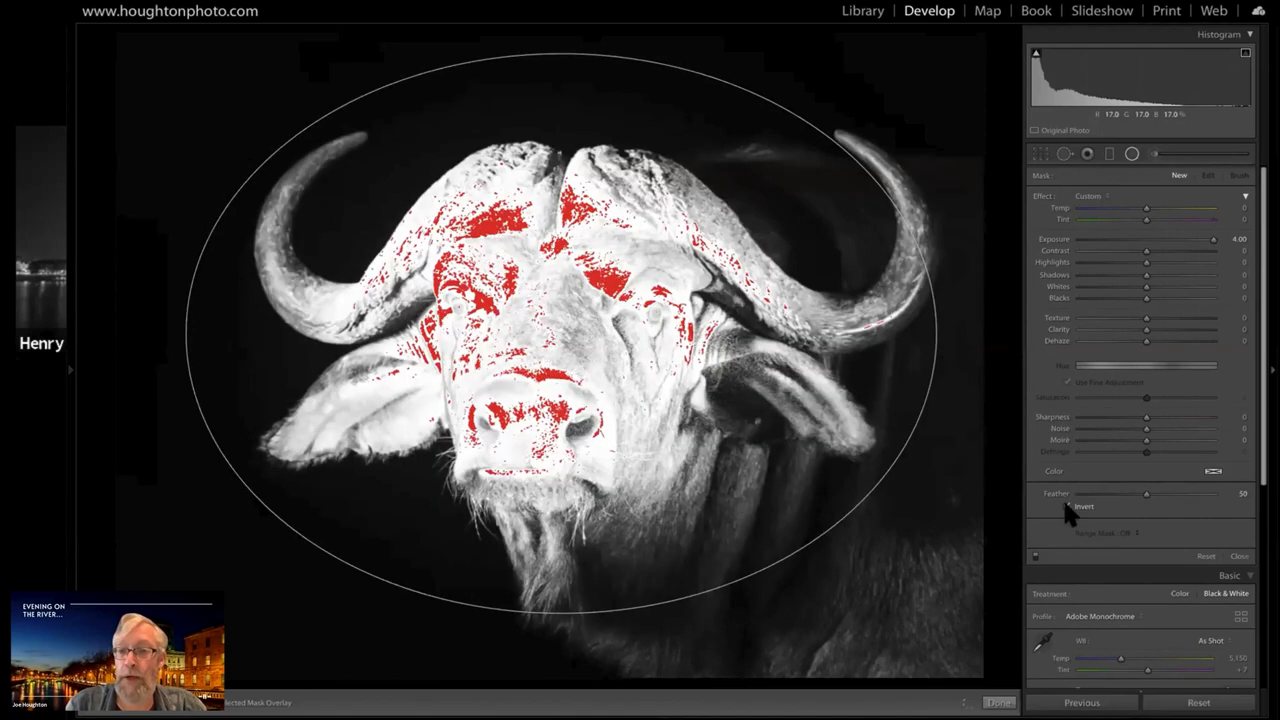
{"action": "left_click", "coordinate": [1067, 506]}
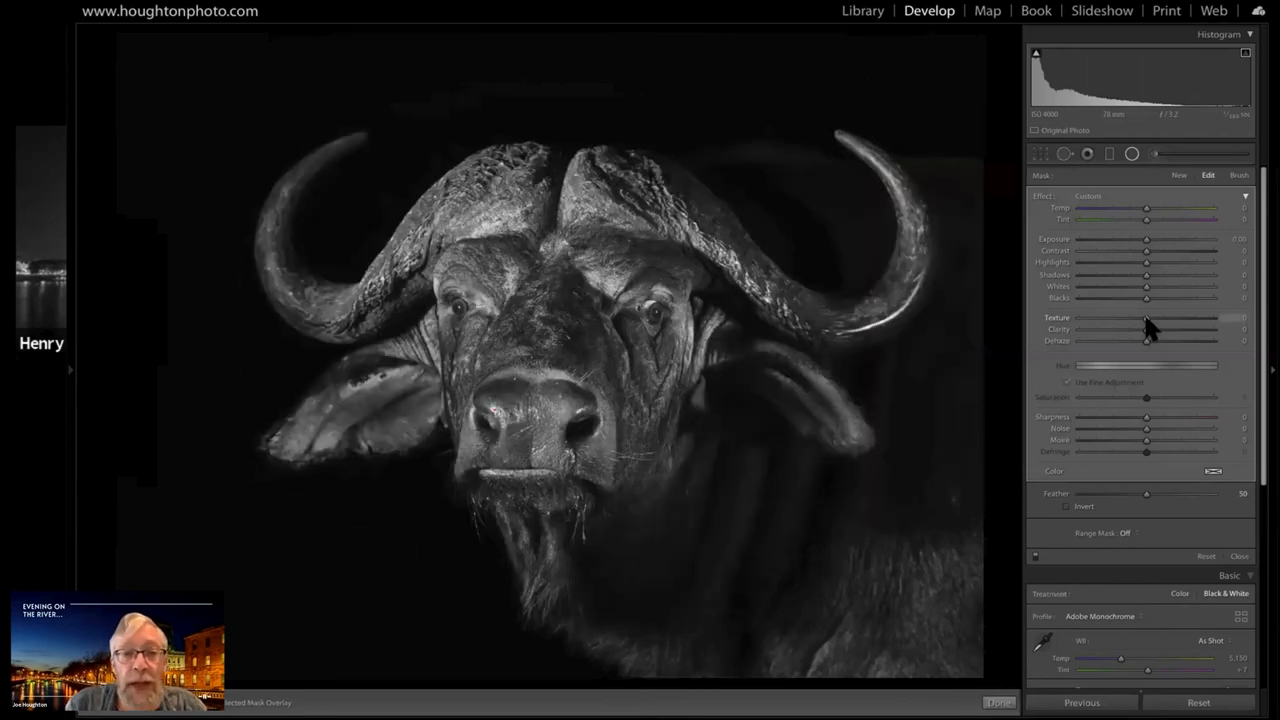
{"action": "scroll", "coordinate": [1183, 318], "scroll_direction": "up", "scroll_amount": 5}
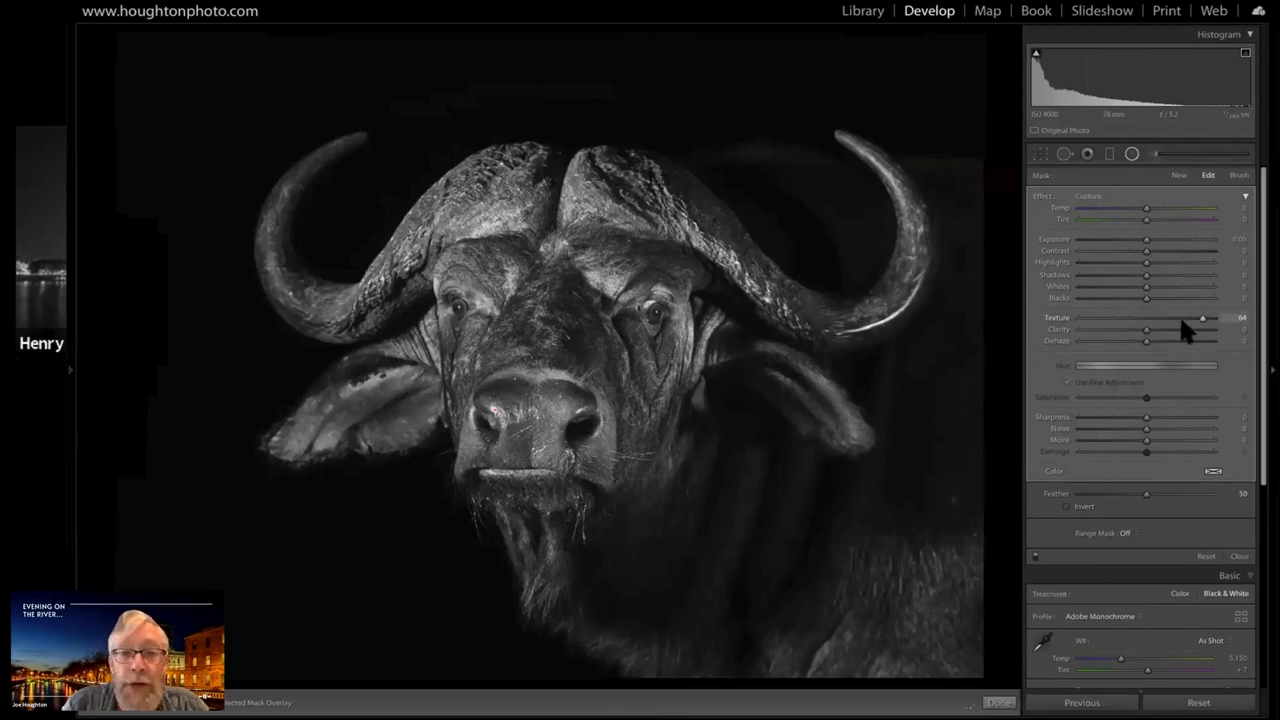
{"action": "scroll", "coordinate": [1183, 320], "scroll_direction": "down", "scroll_amount": 4}
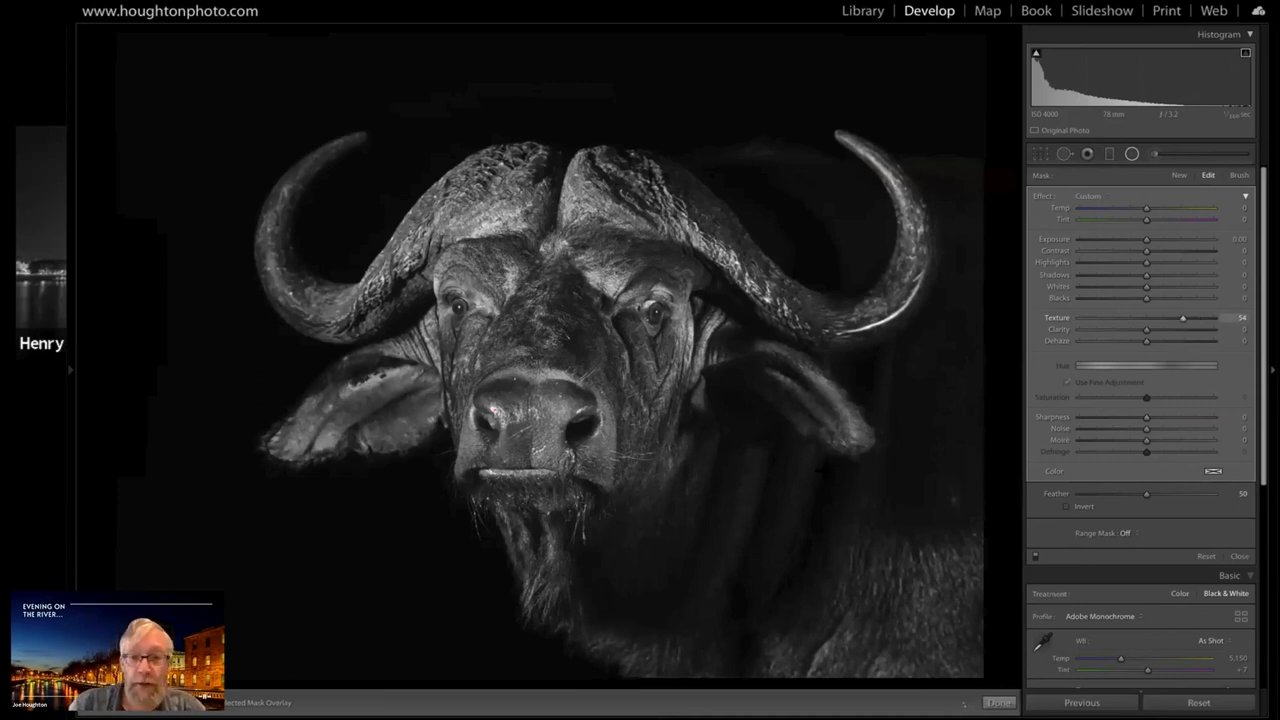
Widen the radial filter's ellipse beyond both horns and shift its centre slightly toward the shadowed eye
{"action": "mouse_move", "coordinate": [575, 345]}
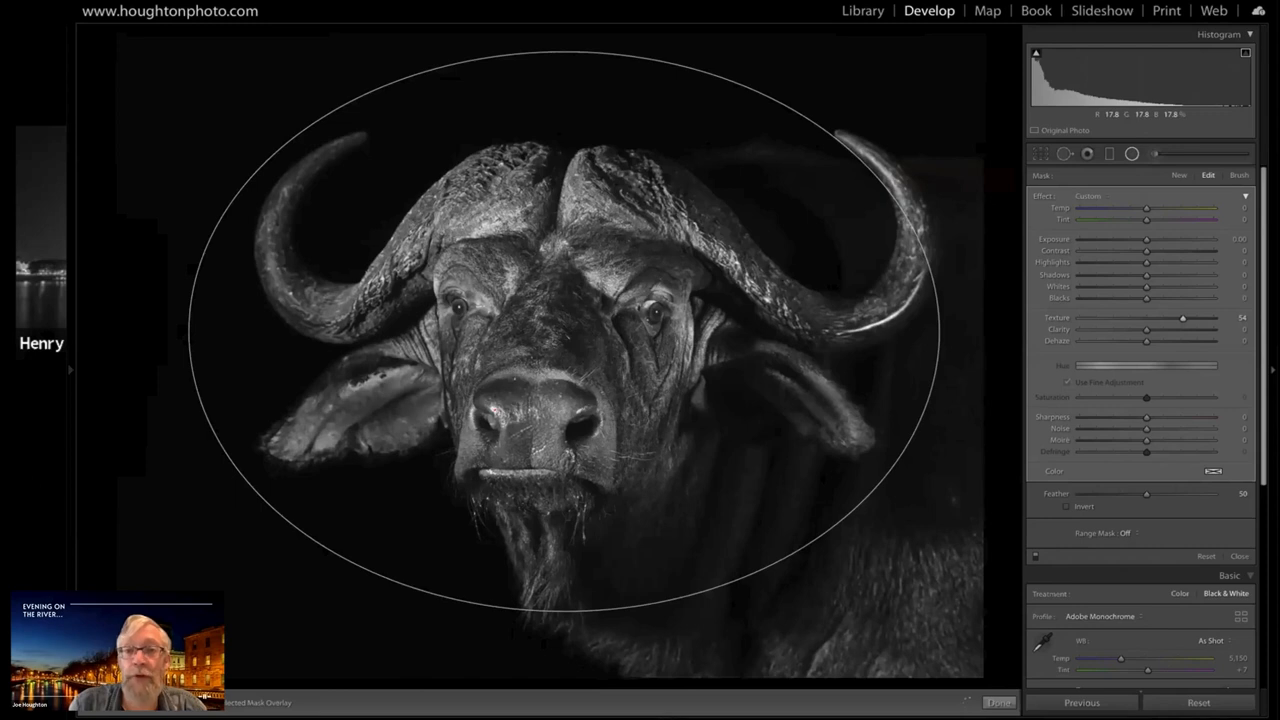
{"action": "left_click_drag", "start_coordinate": [939, 332], "coordinate": [1018, 332]}
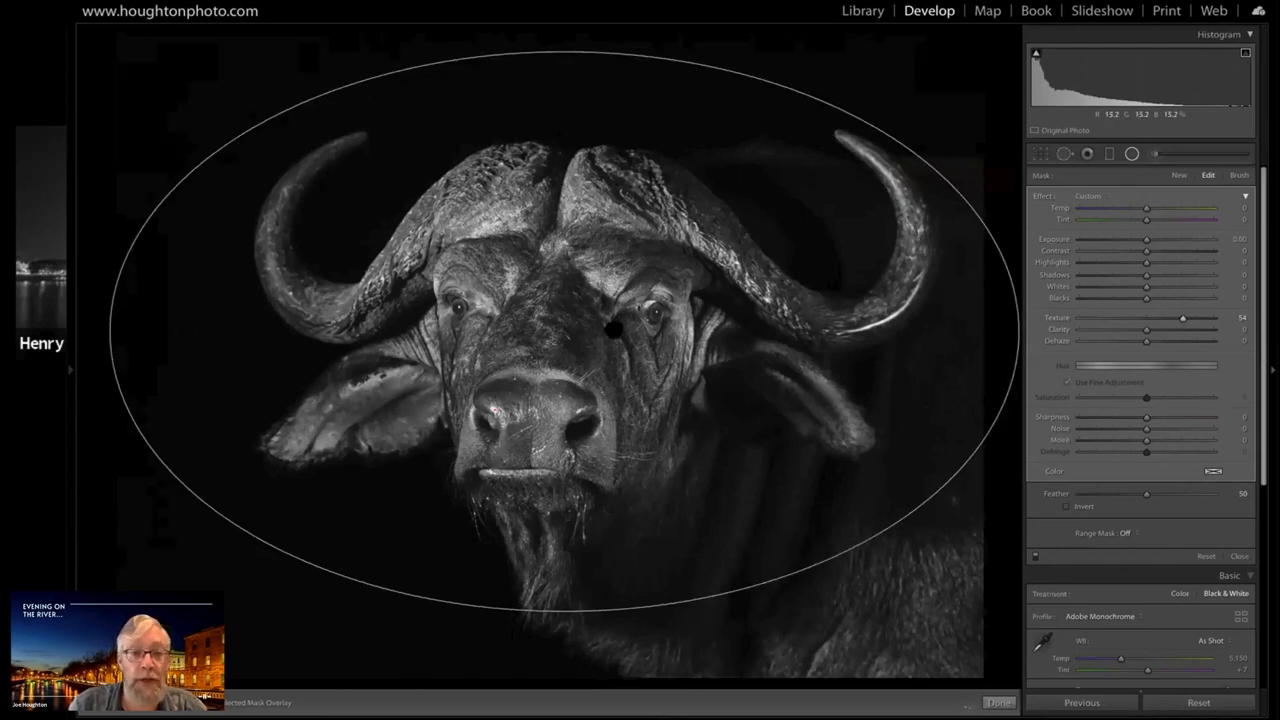
{"action": "left_click_drag", "start_coordinate": [562, 331], "coordinate": [614, 329]}
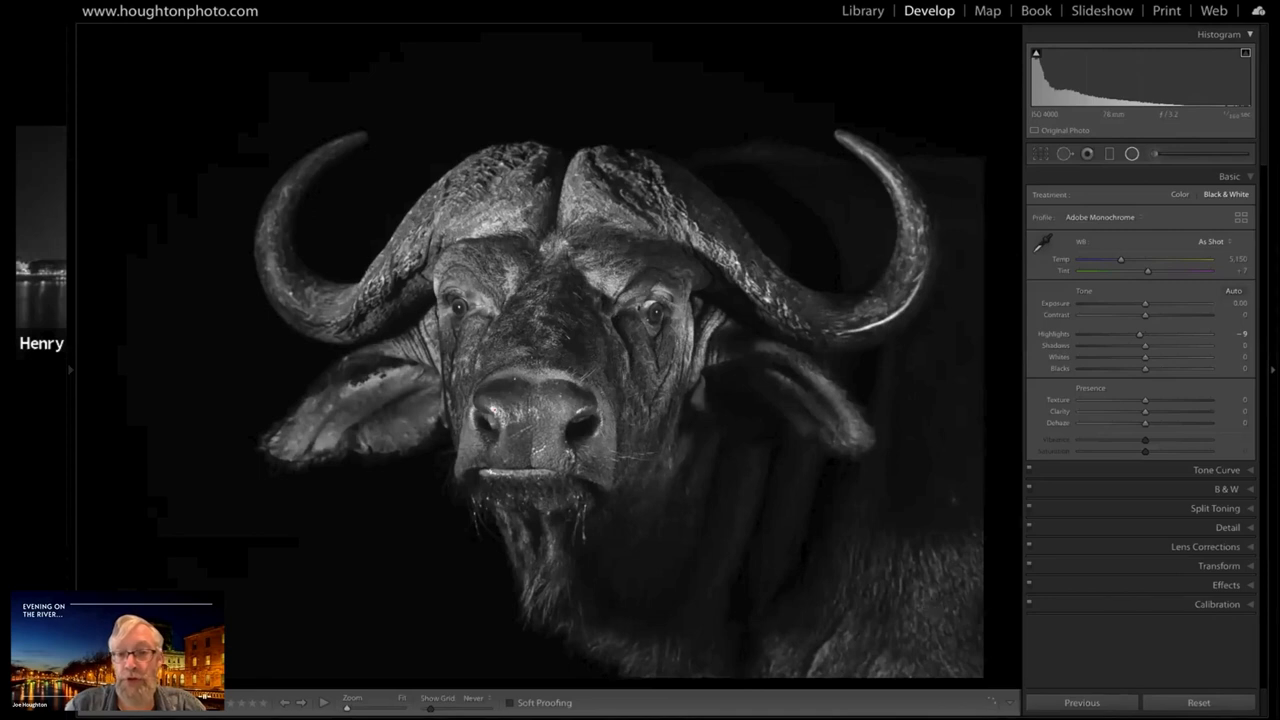
Add a radial filter over the buffalo's neck and shadowed ear with Invert on, Exposure 0.00 and Texture 84
{"action": "left_click_drag", "start_coordinate": [835, 521], "coordinate": [1046, 672]}
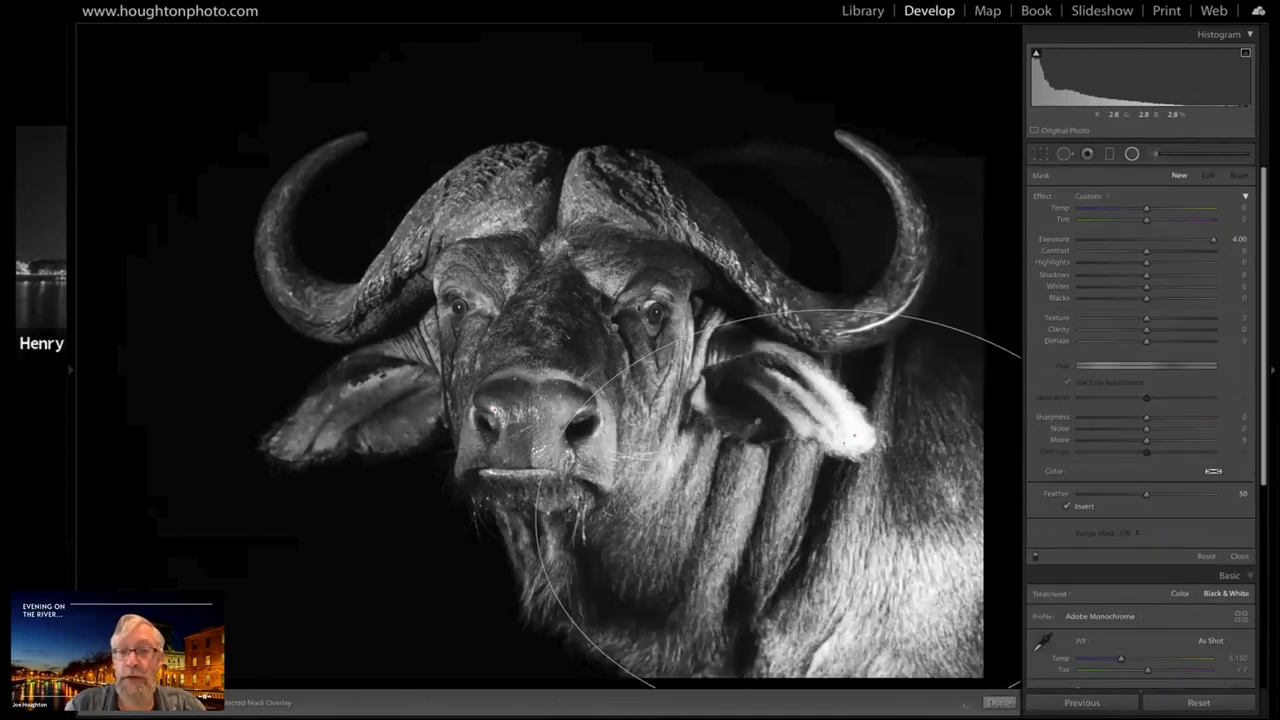
{"action": "left_click_drag", "start_coordinate": [831, 309], "coordinate": [830, 308]}
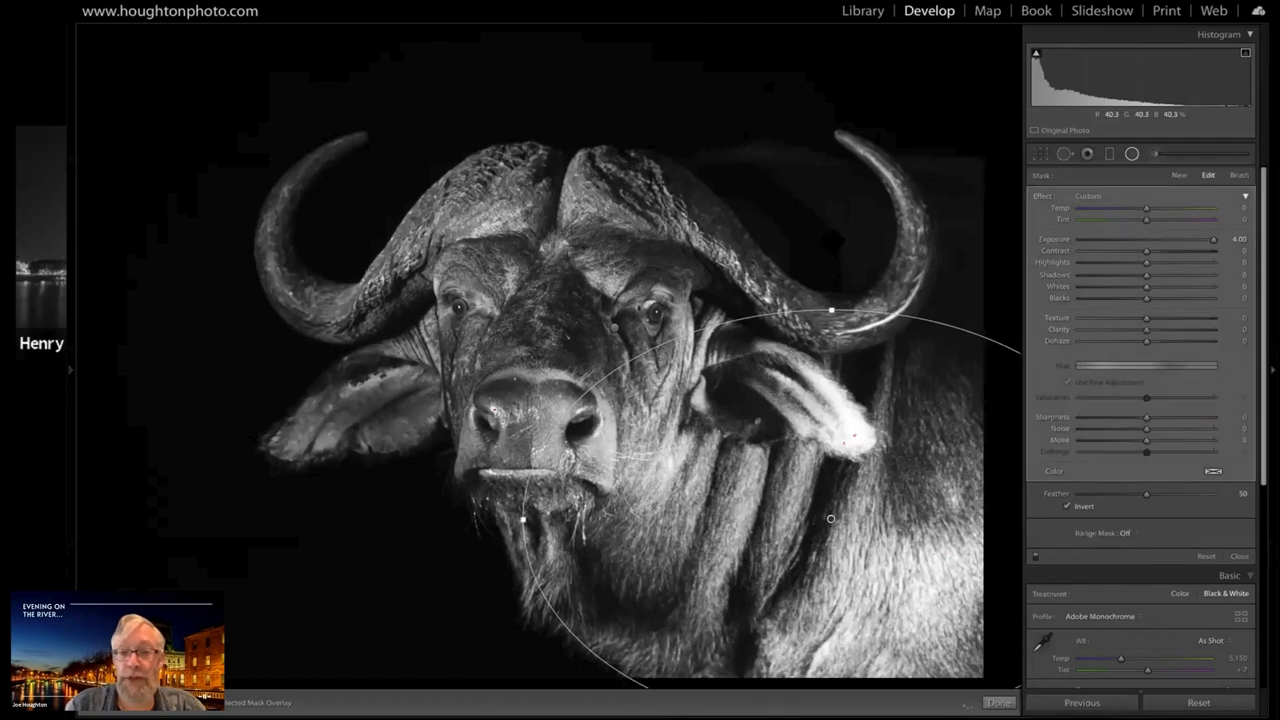
{"action": "left_click_drag", "start_coordinate": [831, 309], "coordinate": [833, 211]}
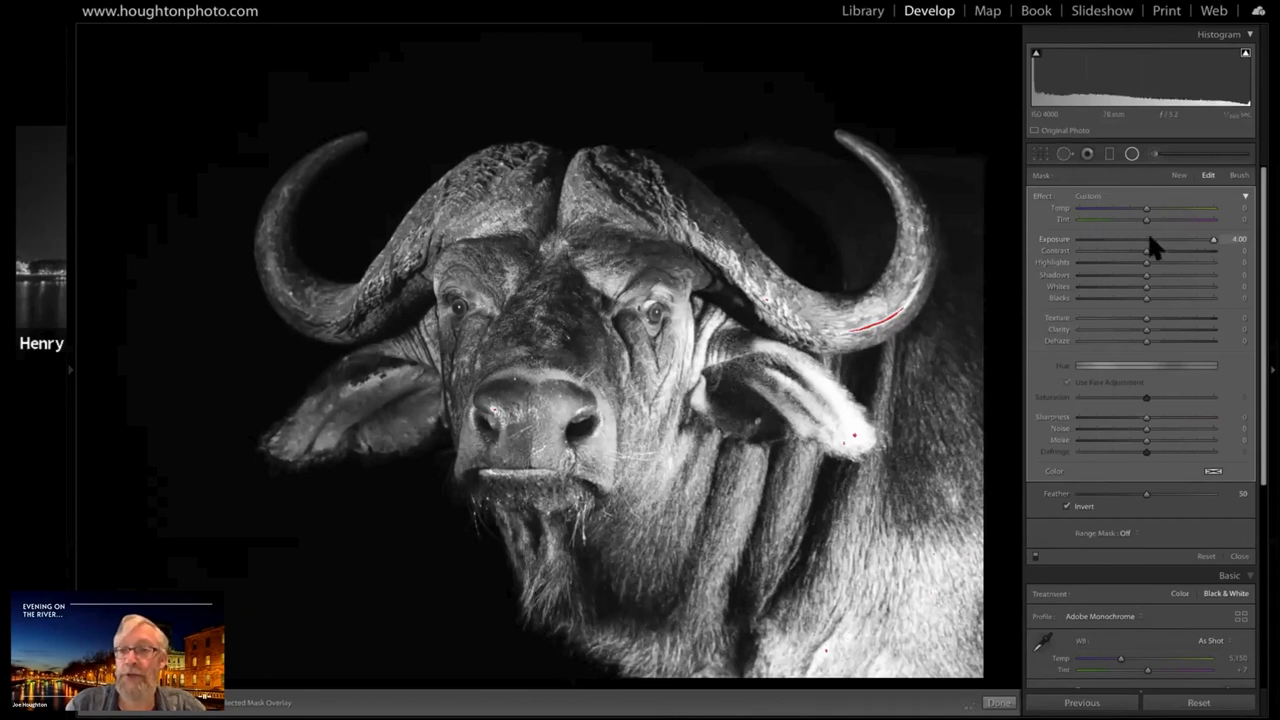
{"action": "key", "text": "semicolon"}
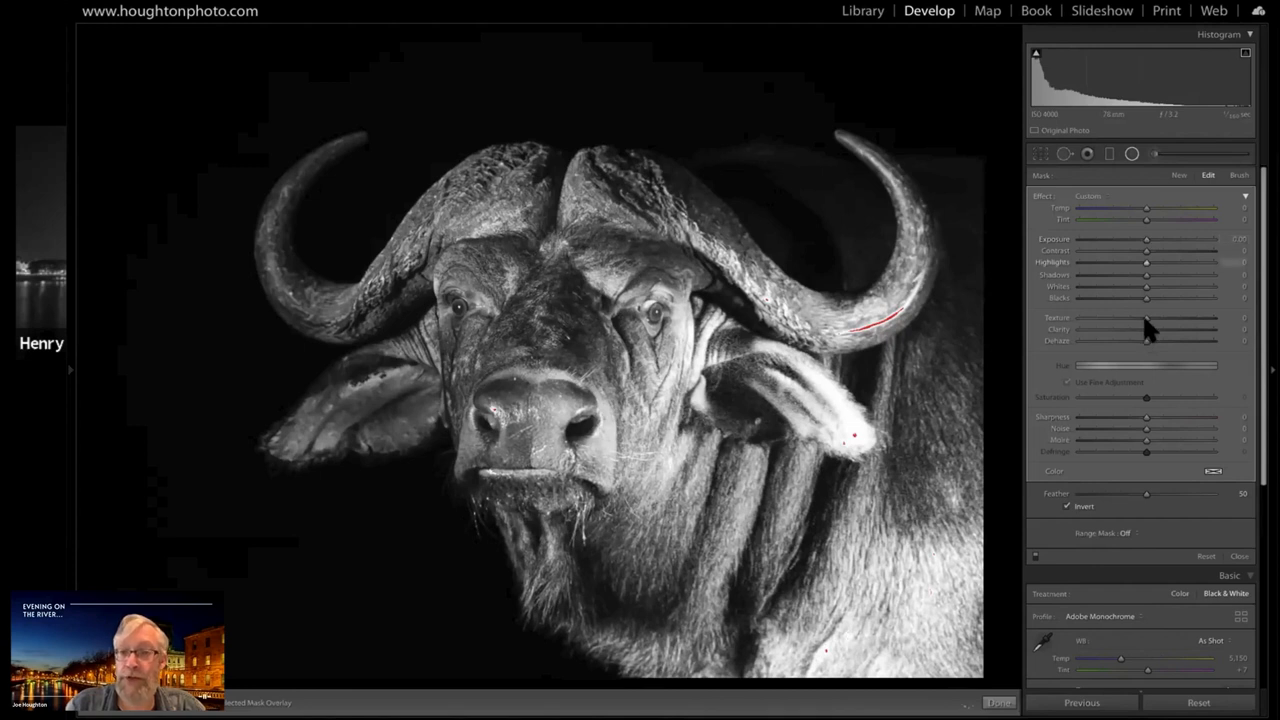
{"action": "left_click", "coordinate": [1201, 317]}
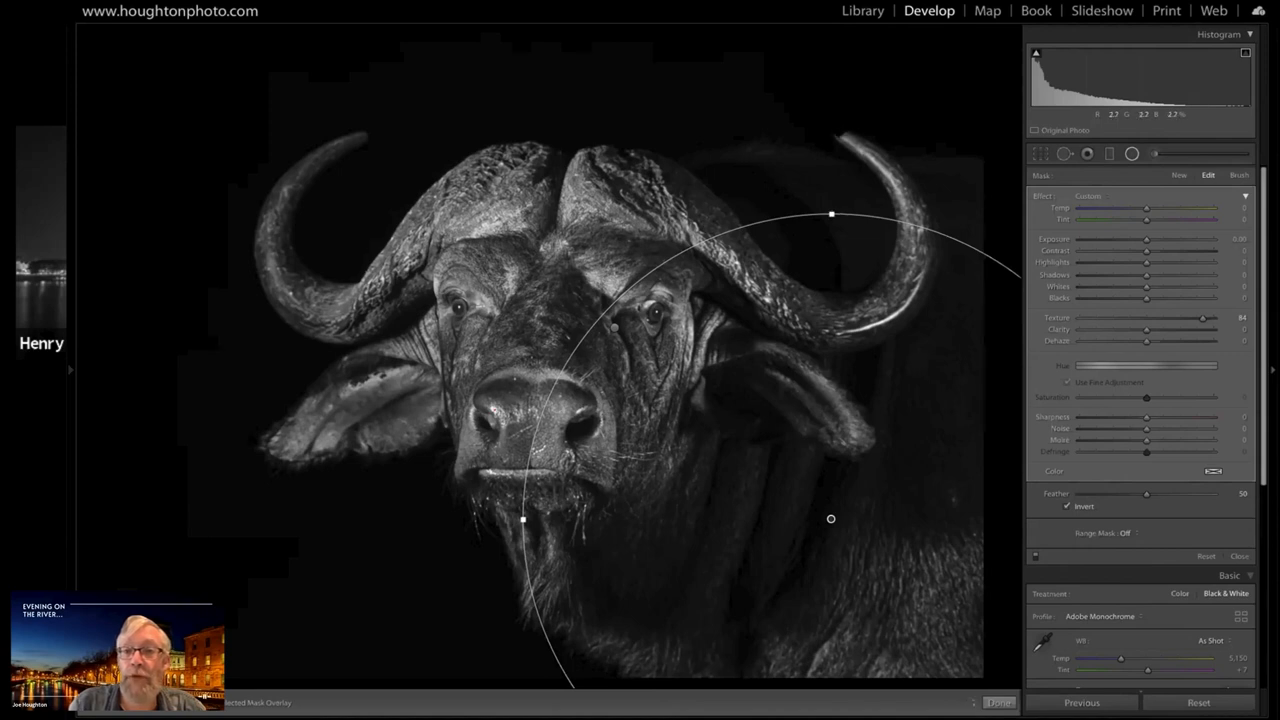
Stretch the neck radial filter's ellipse up to the height of the horn tip and leave the Radial Filter
{"action": "left_click_drag", "start_coordinate": [831, 213], "coordinate": [835, 130]}
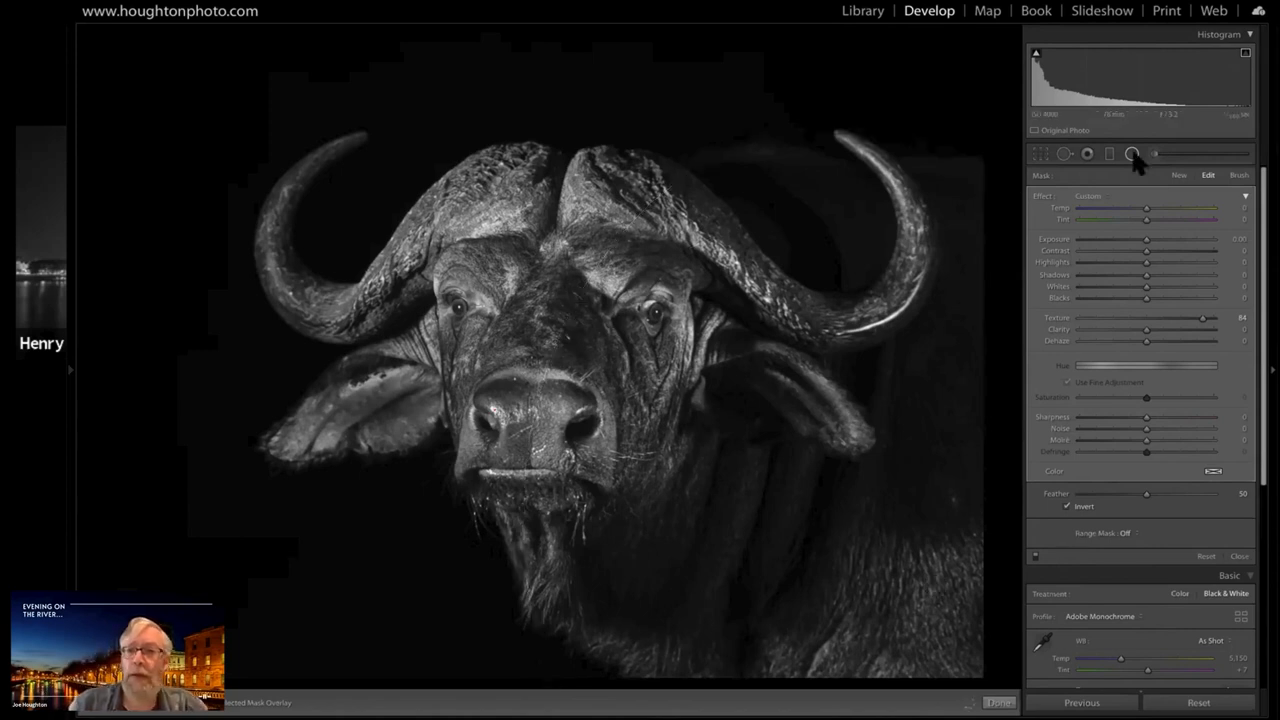
{"action": "left_click", "coordinate": [1162, 172]}
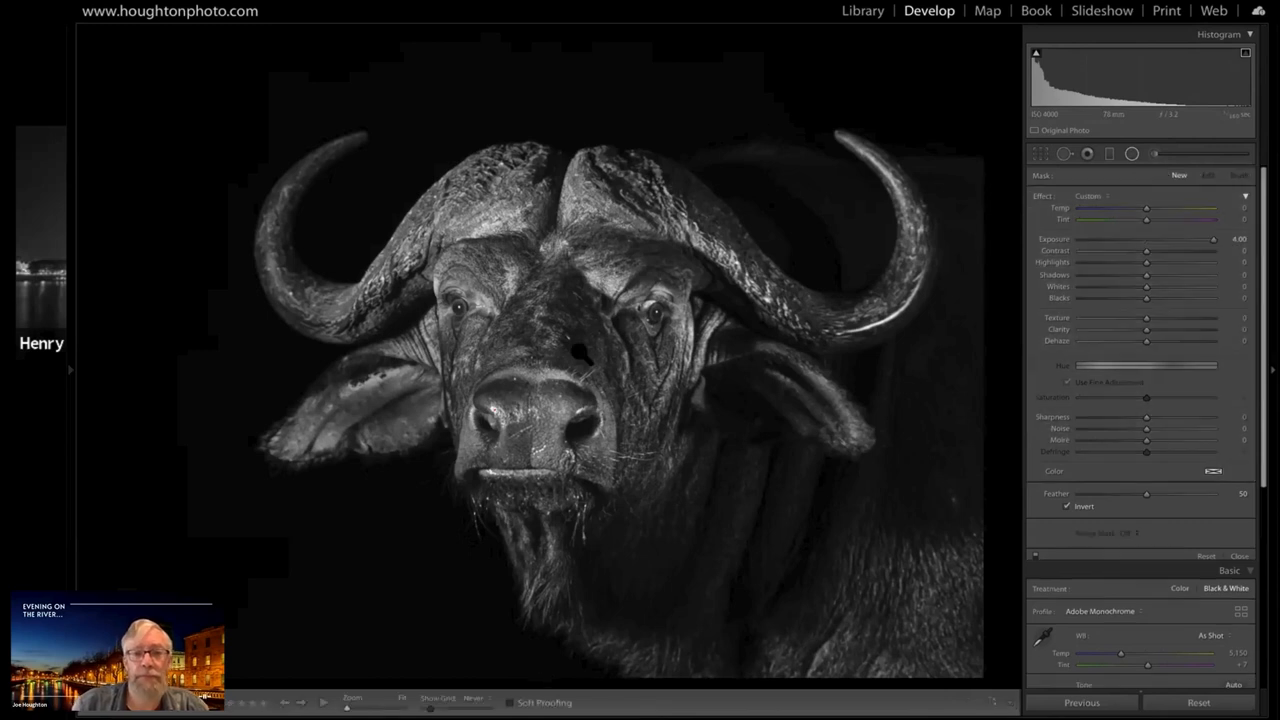
{"action": "key", "text": "shift+m"}
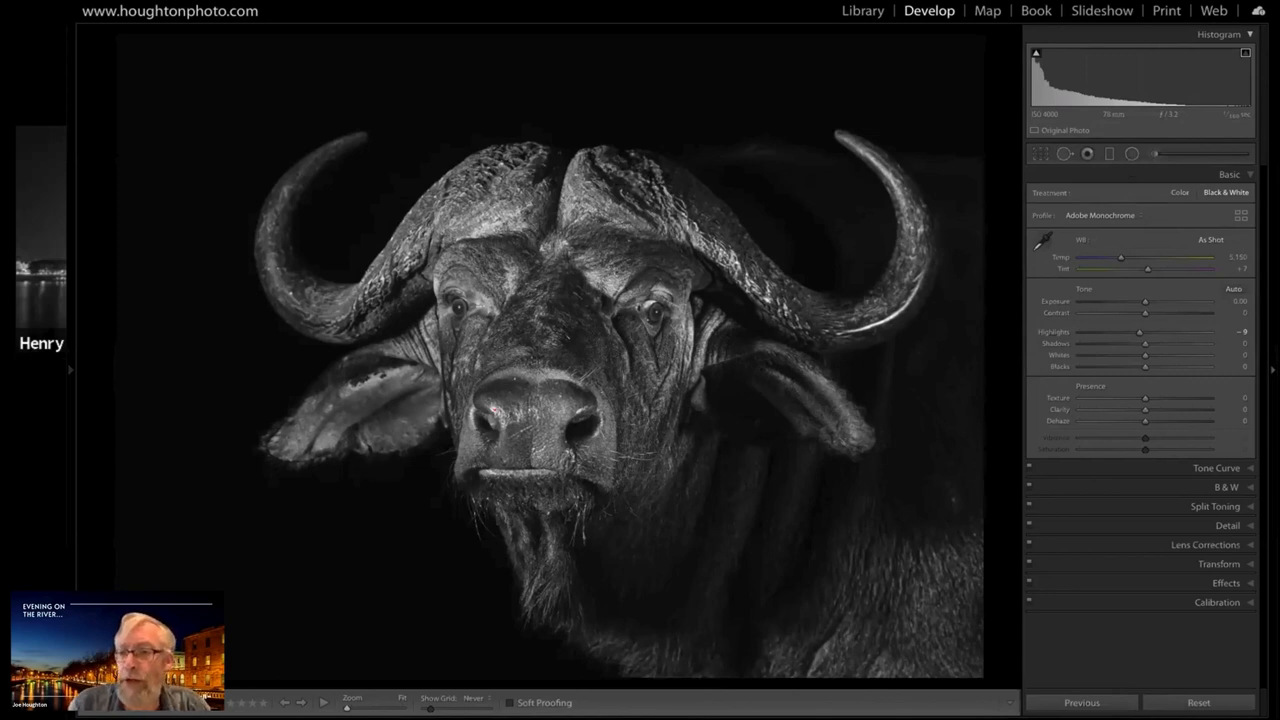
Review the buffalo photo full screen without the adjustment panel, and bring the panel back
{"action": "key", "text": "Tab"}
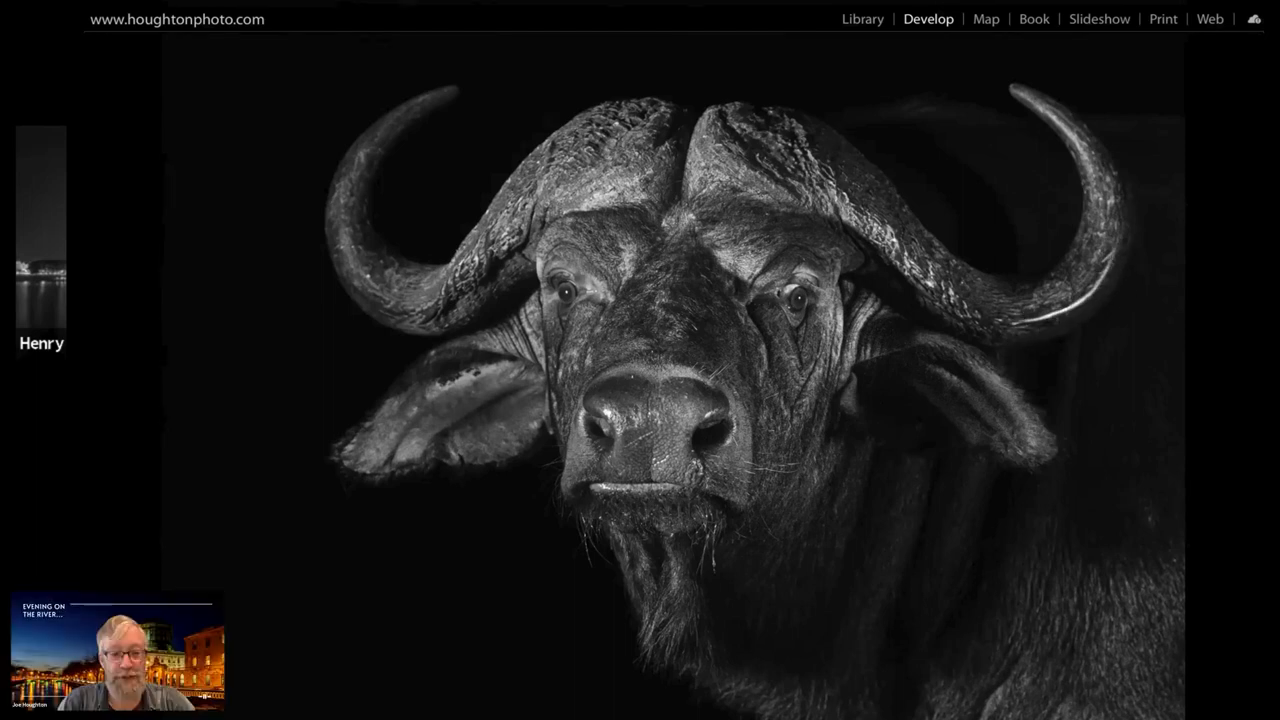
{"action": "key", "text": "f"}
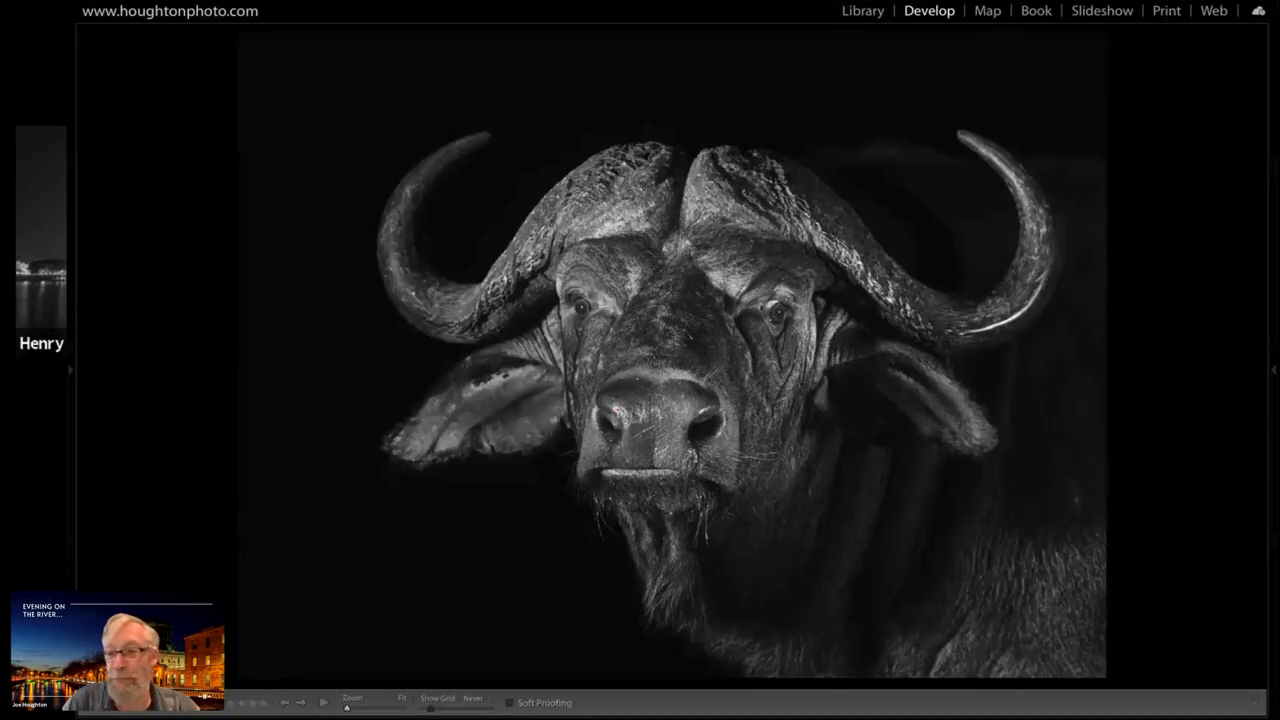
{"action": "key", "text": "F8"}
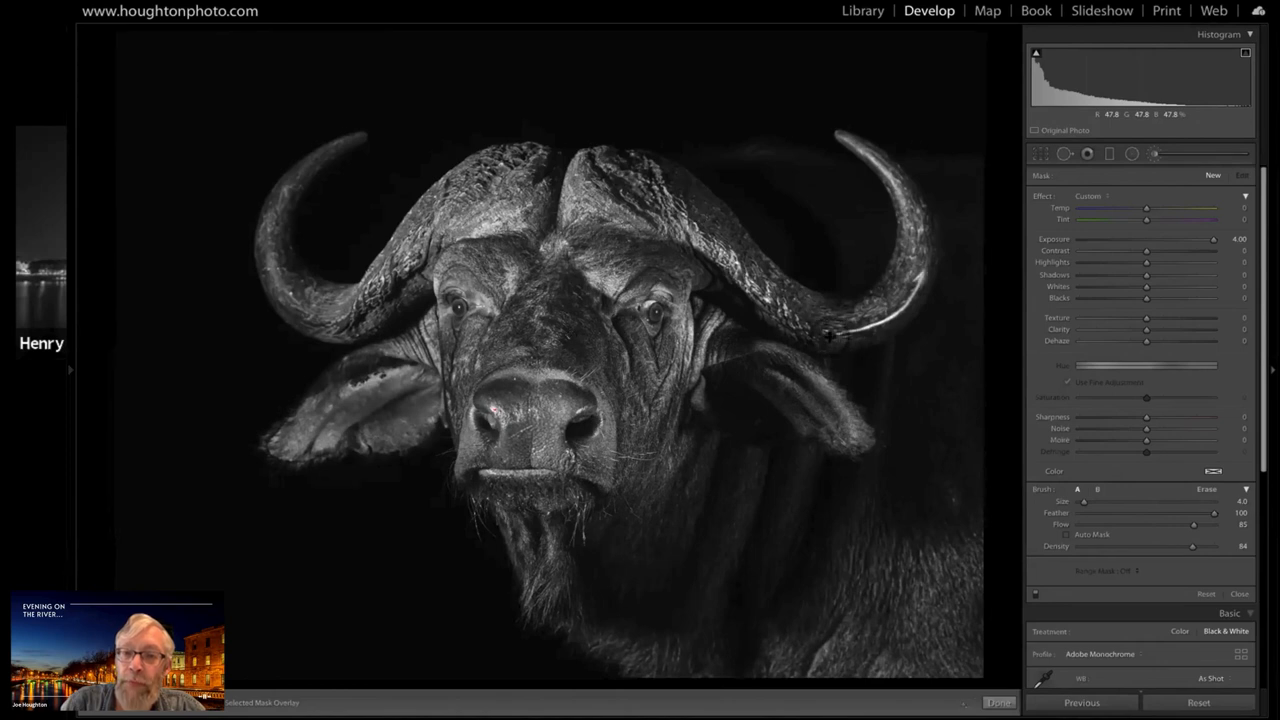
Try to tone down the bright streak on the shadow-side horn with a brush mask at Exposure 0.00, adjusting its Highlights and Whites
{"action": "mouse_move", "coordinate": [922, 278]}
{"action": "left_mouse_down"}
{"action": "mouse_move", "coordinate": [884, 322]}
{"action": "mouse_move", "coordinate": [829, 336]}
{"action": "left_mouse_up"}
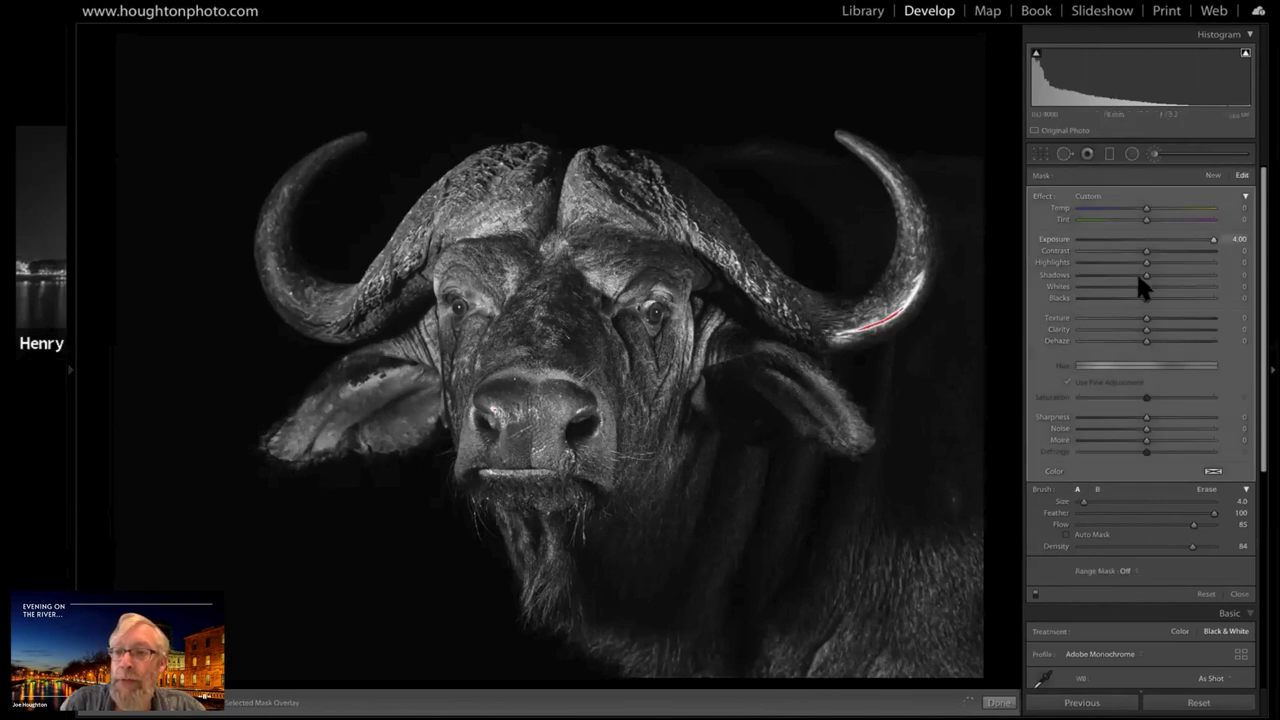
{"action": "left_click_drag", "start_coordinate": [1136, 271], "coordinate": [1113, 254]}
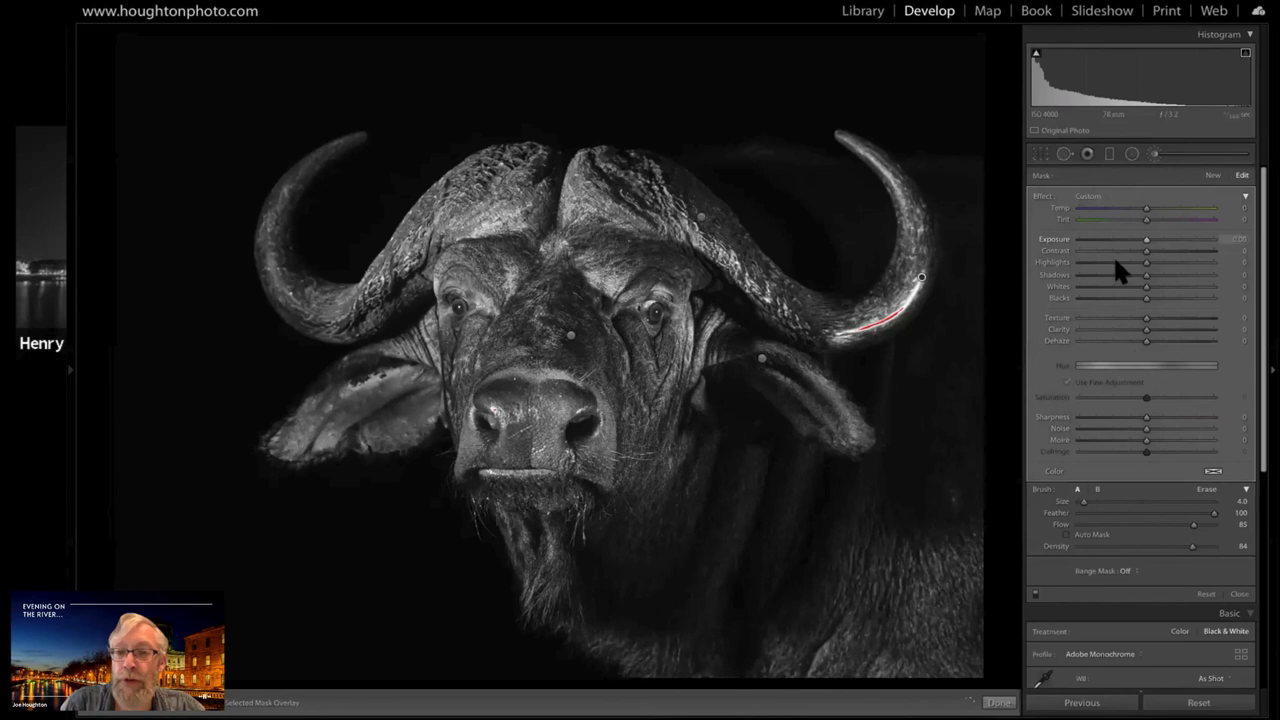
{"action": "left_click", "coordinate": [1101, 261]}
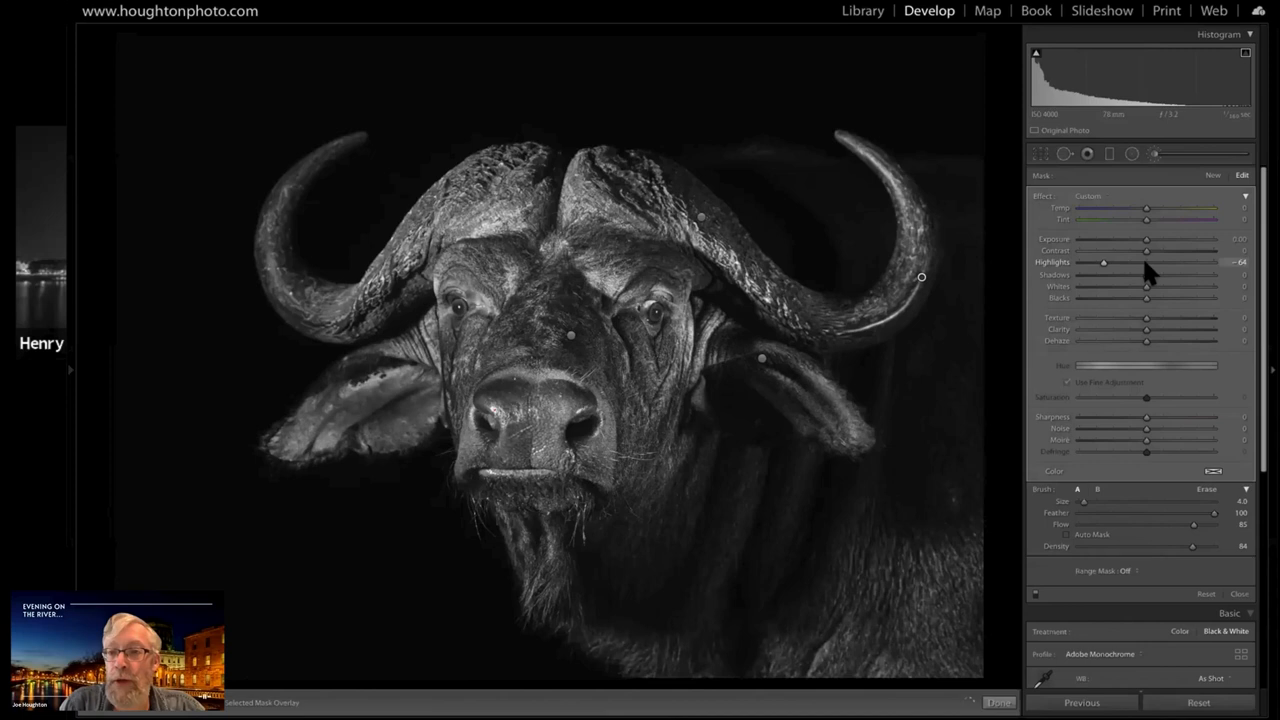
{"action": "left_click_drag", "start_coordinate": [1138, 280], "coordinate": [1145, 283]}
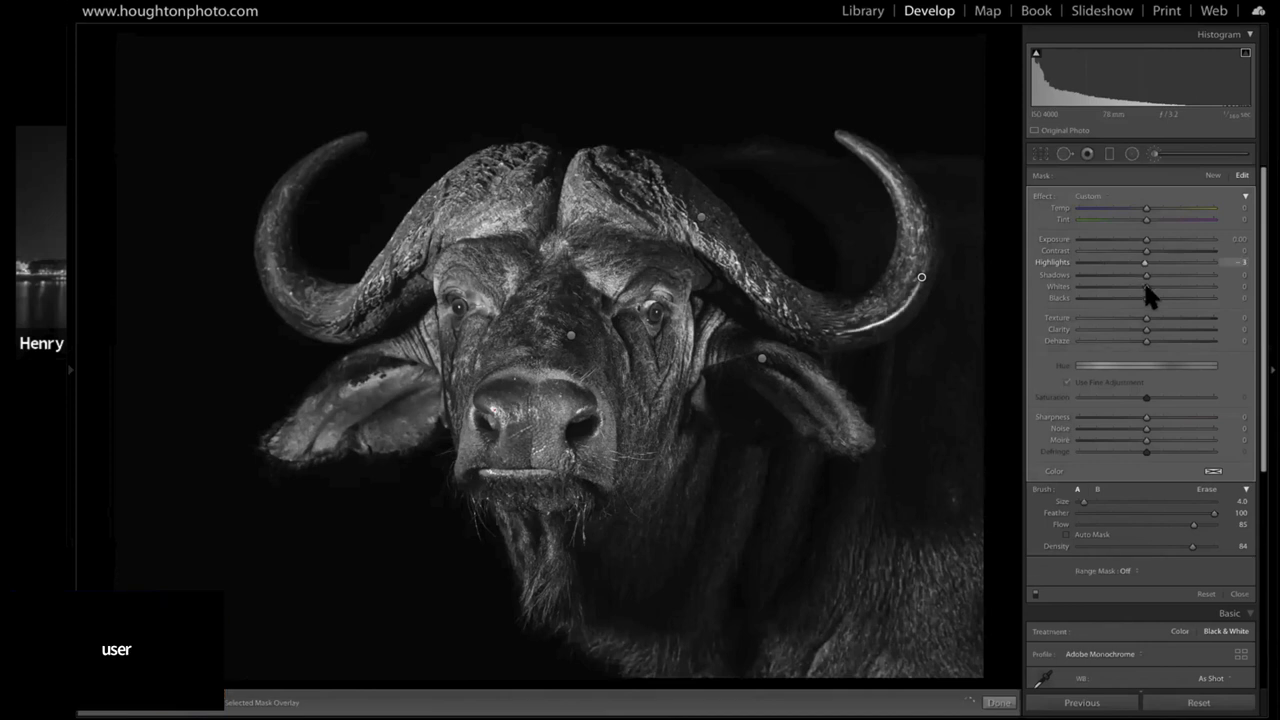
{"action": "left_click", "coordinate": [1115, 286]}
{"action": "mouse_move", "coordinate": [1117, 287]}
{"action": "left_mouse_down"}
{"action": "mouse_move", "coordinate": [1102, 287]}
{"action": "mouse_move", "coordinate": [1145, 287]}
{"action": "left_mouse_up"}
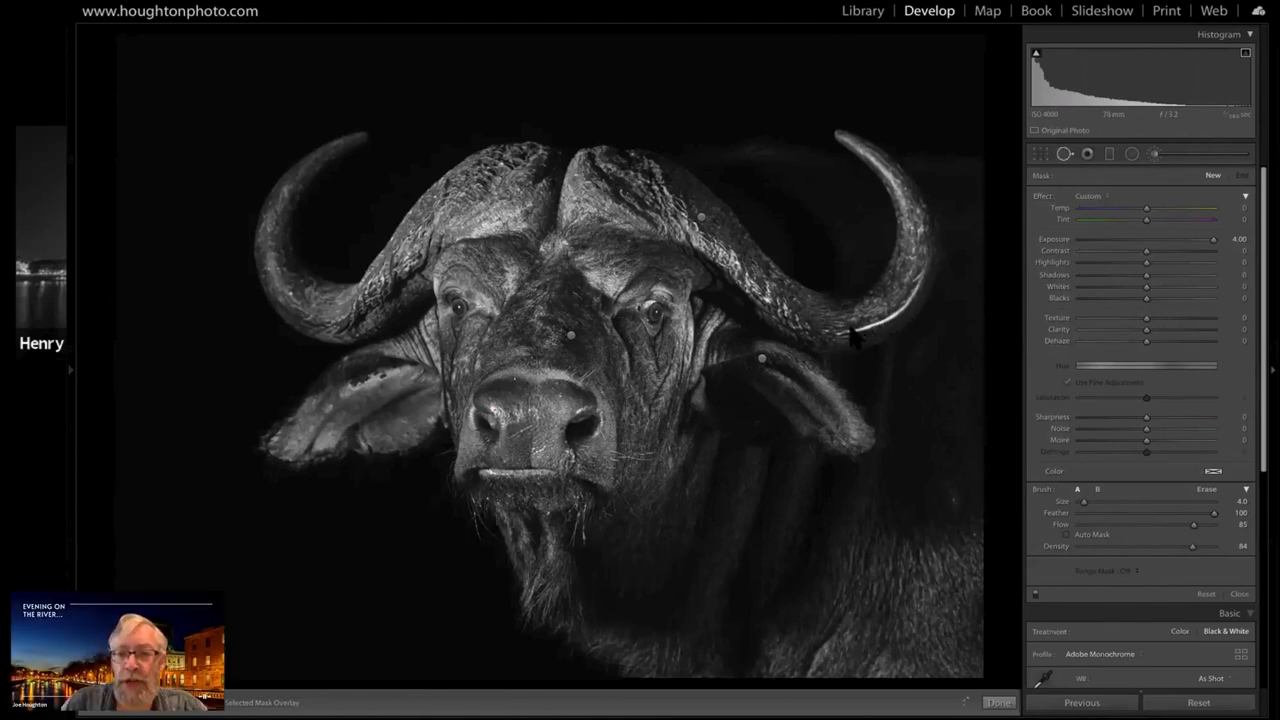
Heal the bright streak on the shadow-side horn with a size 55 Spot Removal stroke sourced from the horn's inner curve
{"action": "key", "text": "q"}
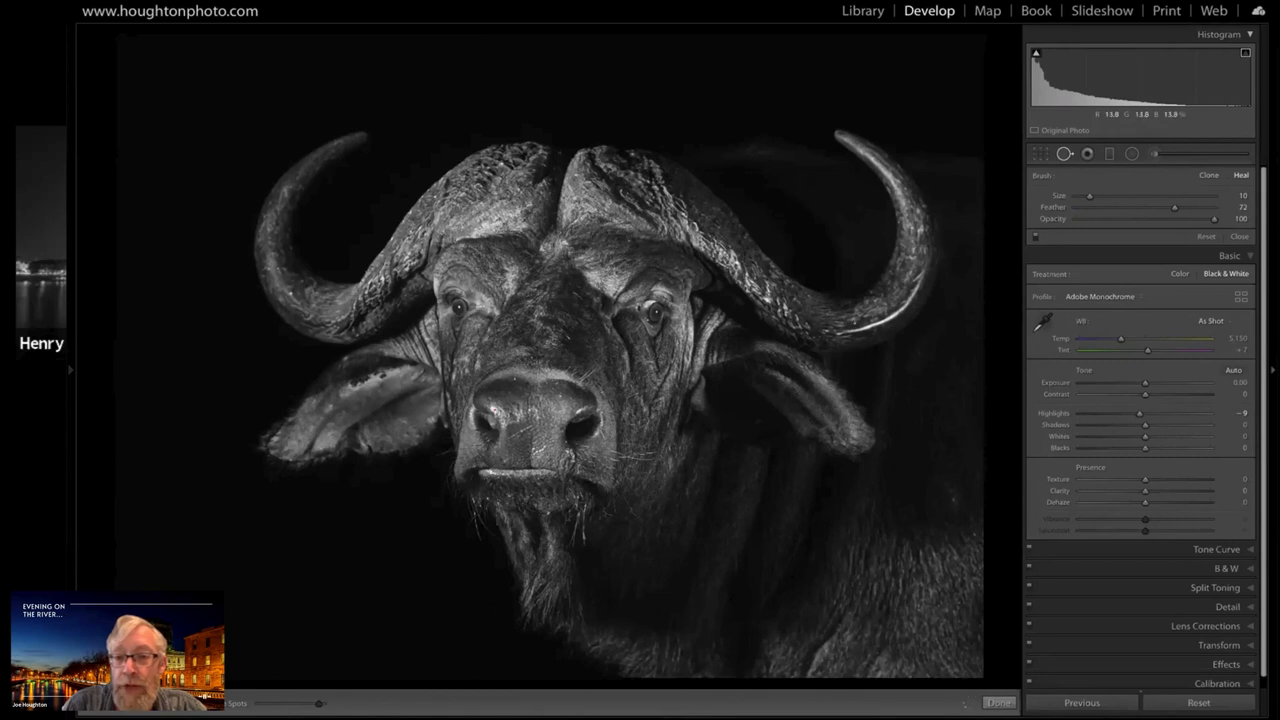
{"action": "scroll", "coordinate": [855, 323], "scroll_direction": "up", "scroll_amount": 5}
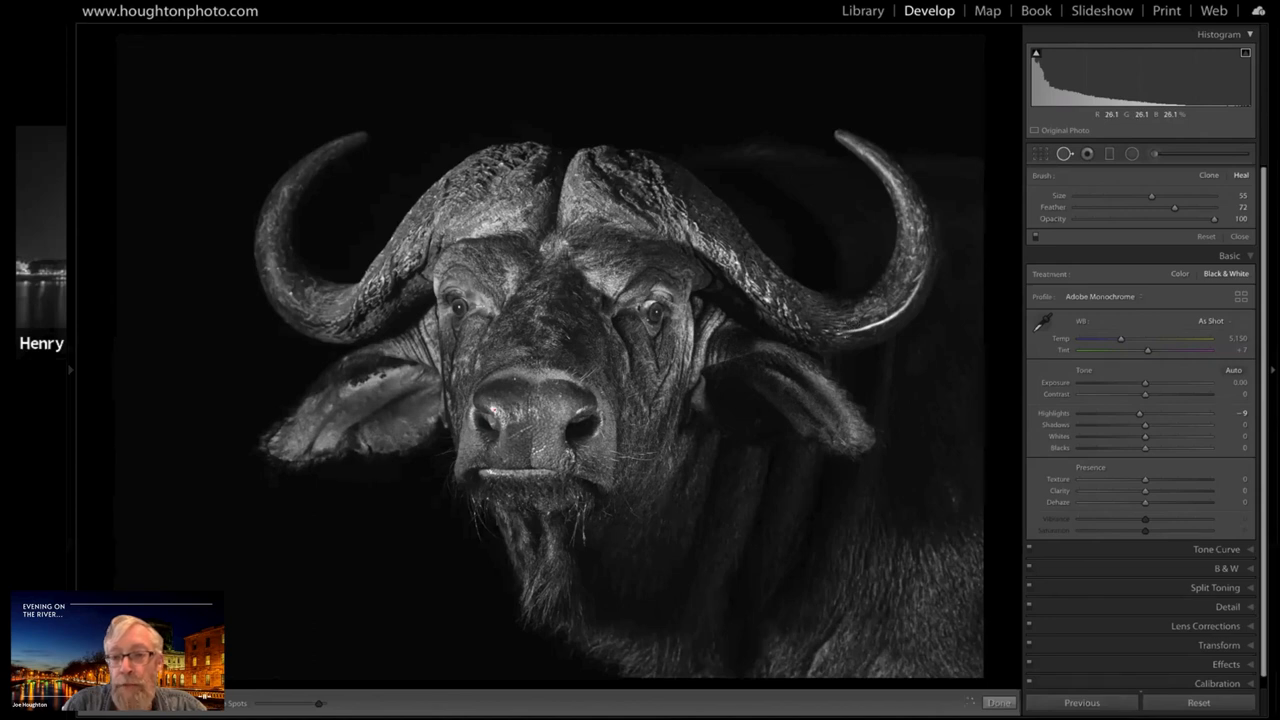
{"action": "scroll", "coordinate": [886, 317], "scroll_direction": "down", "scroll_amount": 5}
{"action": "left_click_drag", "start_coordinate": [846, 329], "coordinate": [900, 316]}
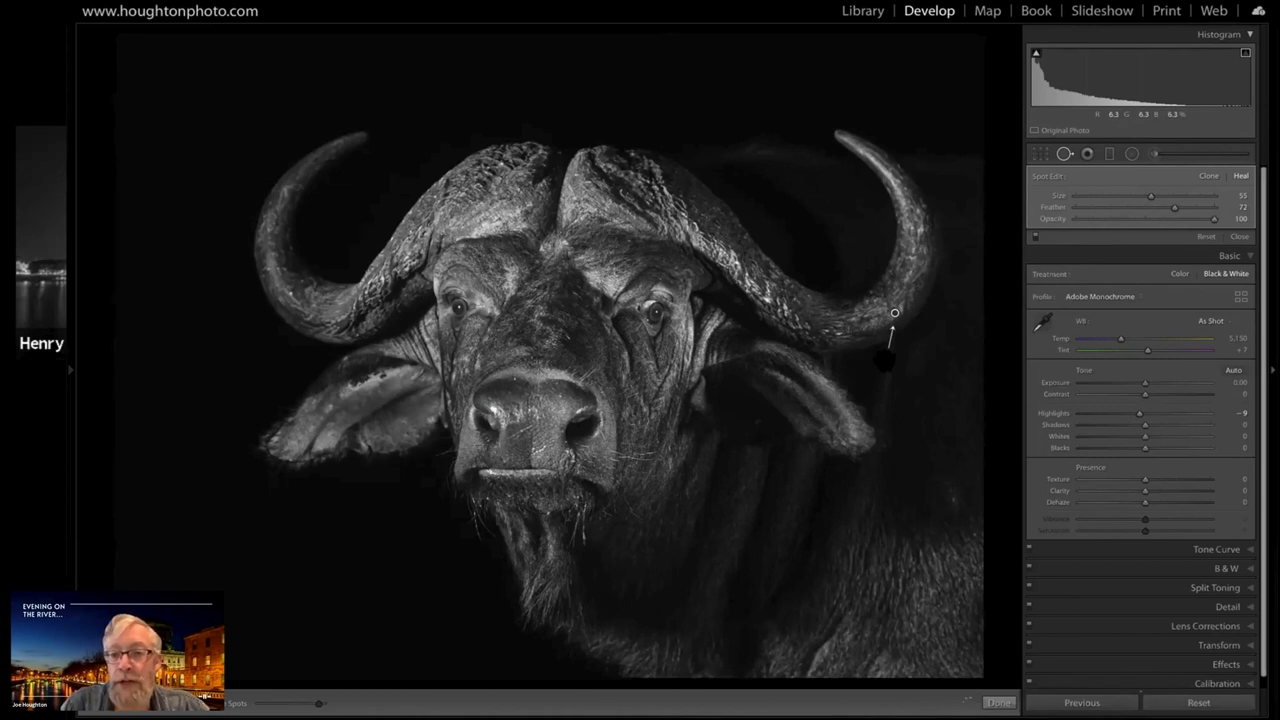
{"action": "left_click_drag", "start_coordinate": [885, 360], "coordinate": [888, 297]}
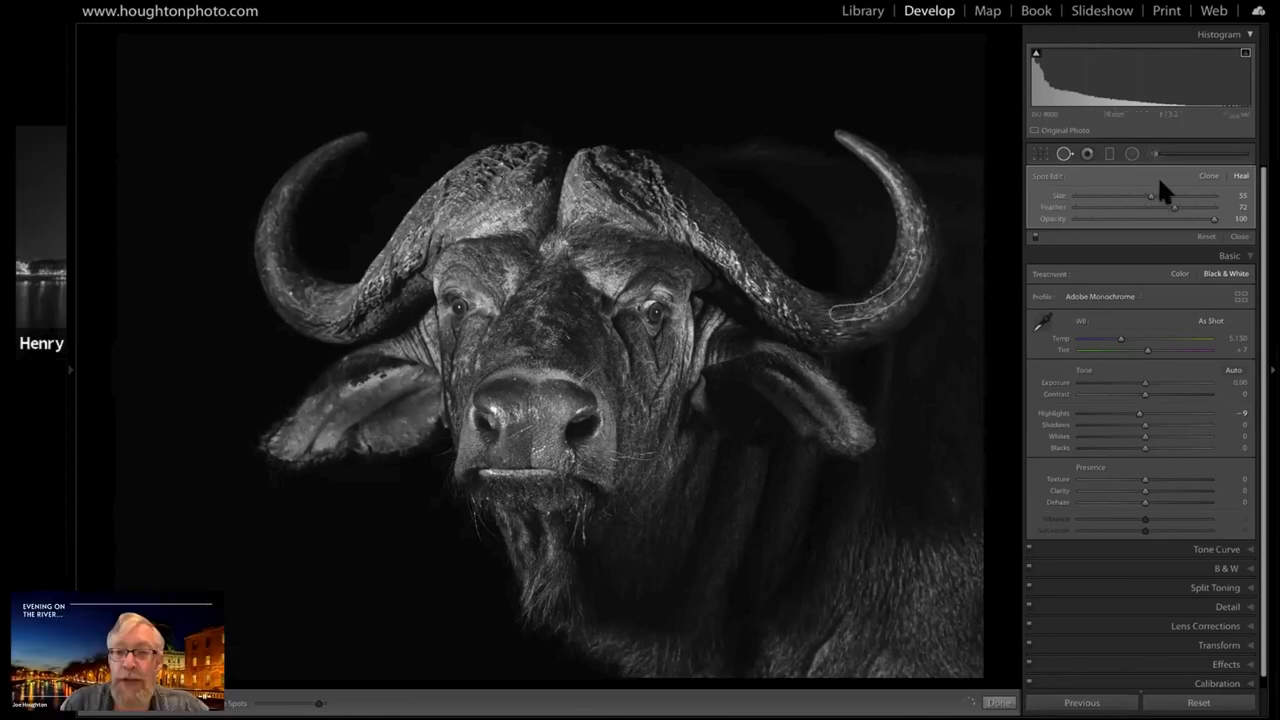
{"action": "left_click", "coordinate": [1064, 153]}
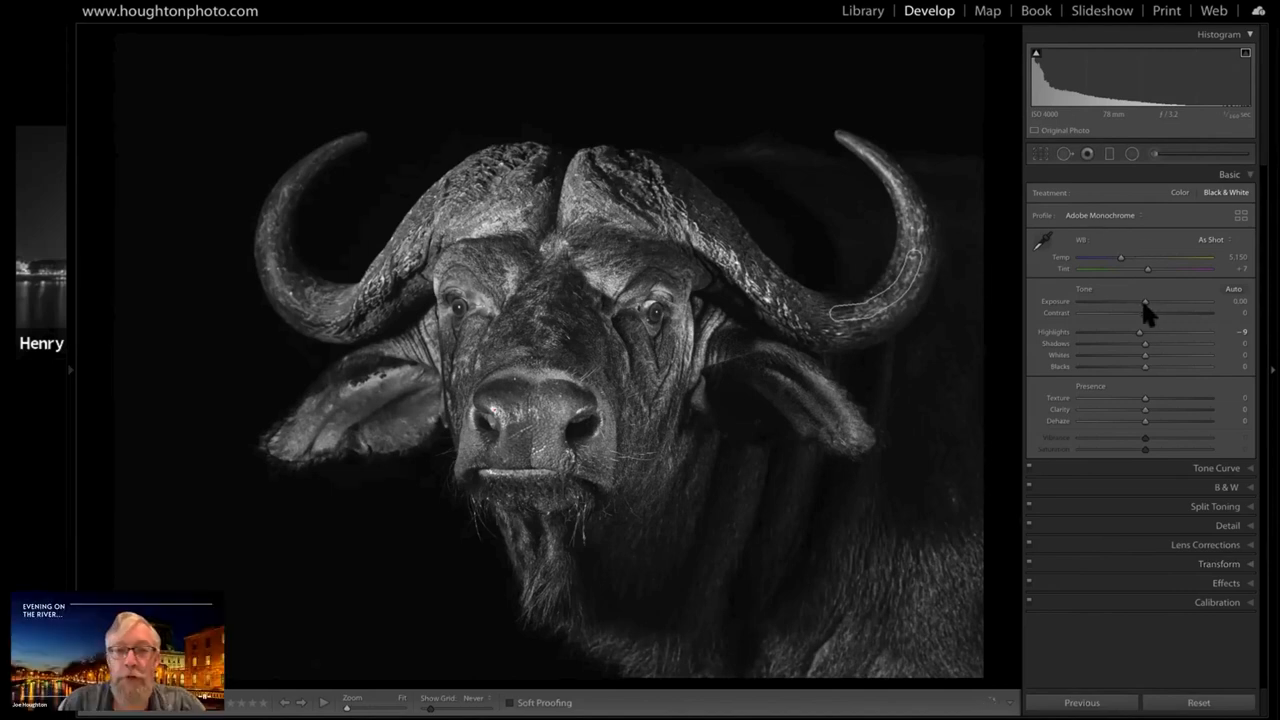
Set the whole photo's Exposure to -0.05 and Highlights to -16
{"action": "left_click_drag", "start_coordinate": [1144, 304], "coordinate": [1133, 304]}
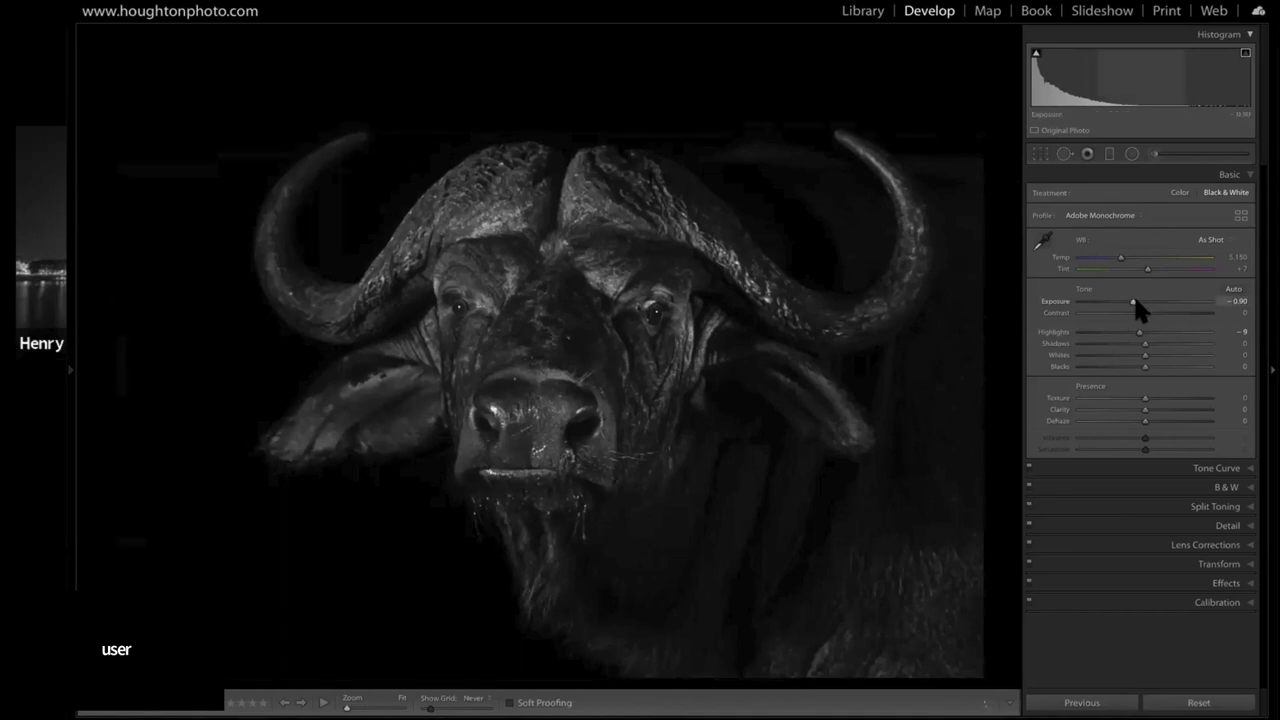
{"action": "left_click_drag", "start_coordinate": [1136, 300], "coordinate": [1143, 301]}
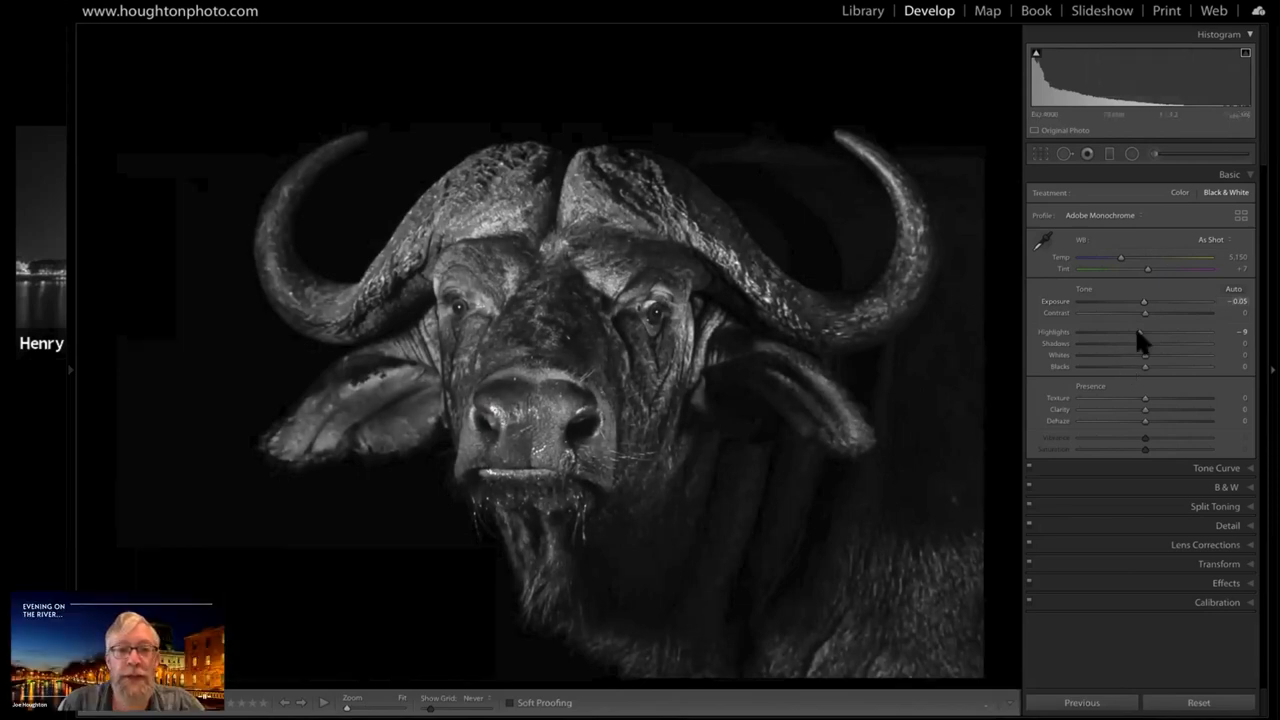
{"action": "left_click", "coordinate": [1128, 333]}
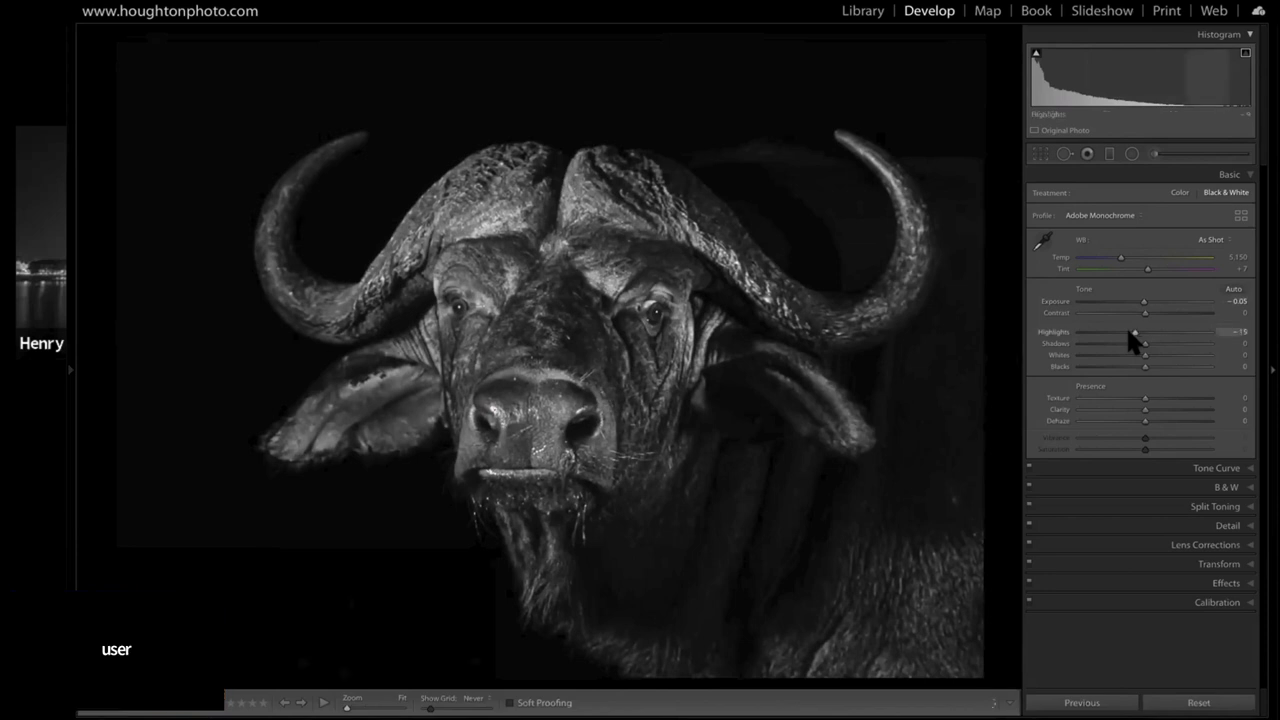
{"action": "left_click_drag", "start_coordinate": [1128, 333], "coordinate": [1132, 334]}
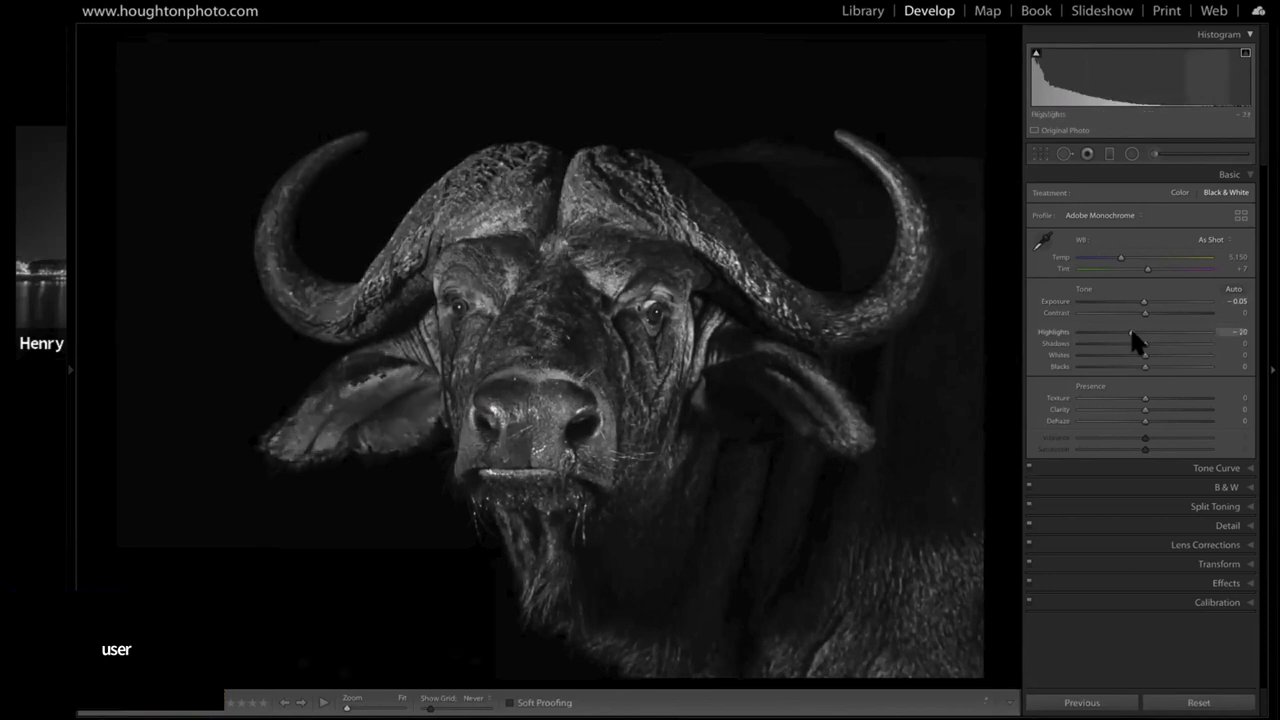
{"action": "left_click_drag", "start_coordinate": [1132, 333], "coordinate": [1134, 333]}
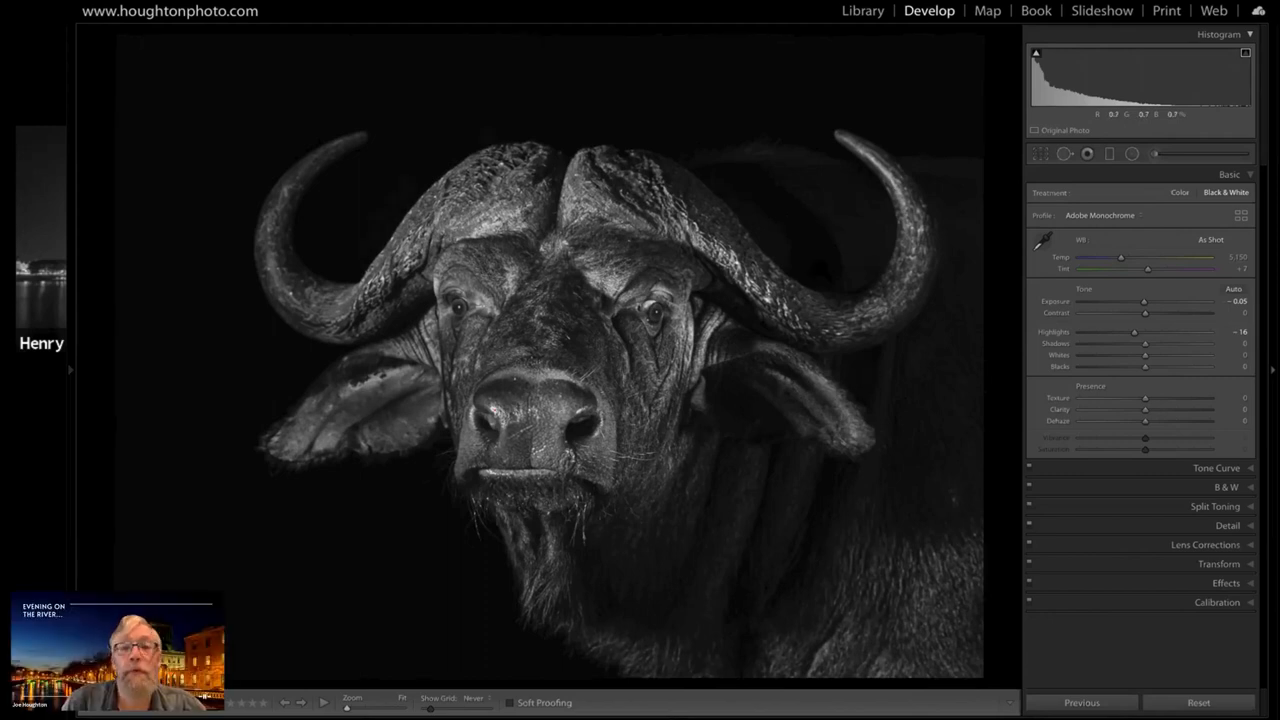
Clone over the uneven background inside the shadow-side horn's curve with a size 76 Spot Removal stroke
{"action": "left_click", "coordinate": [1064, 154]}
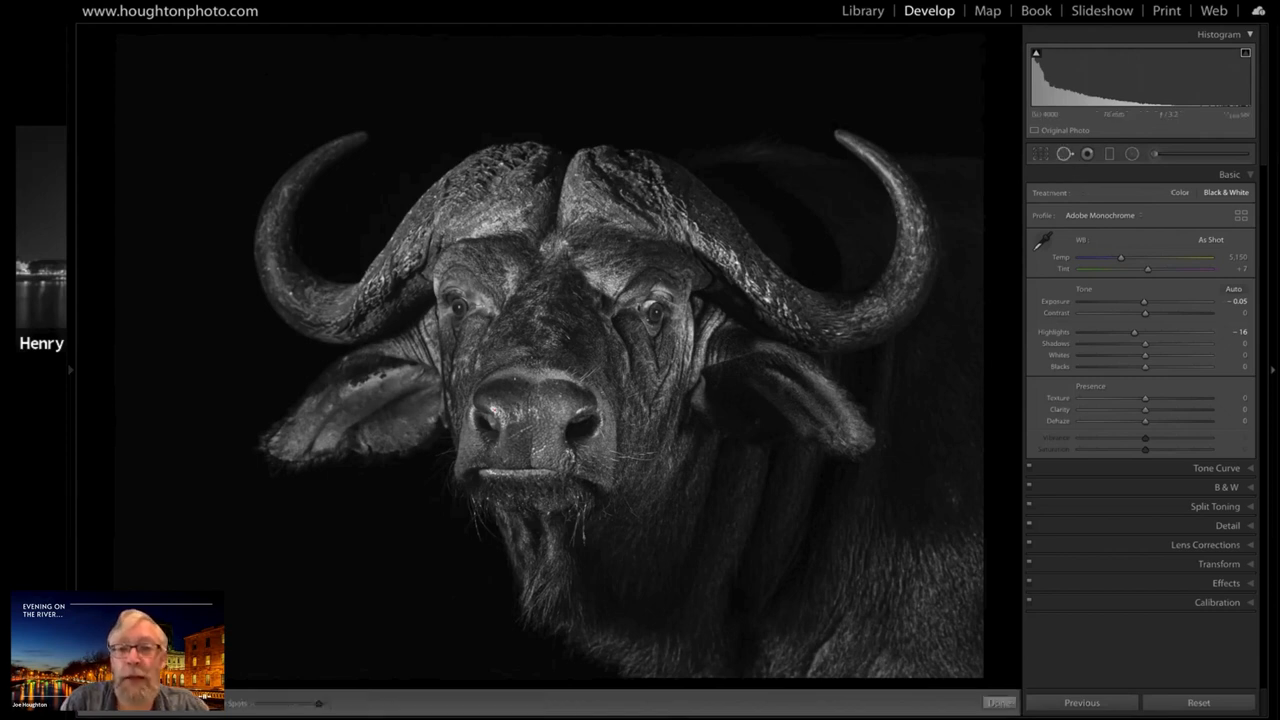
{"action": "scroll", "coordinate": [758, 183], "scroll_direction": "up", "scroll_amount": 5}
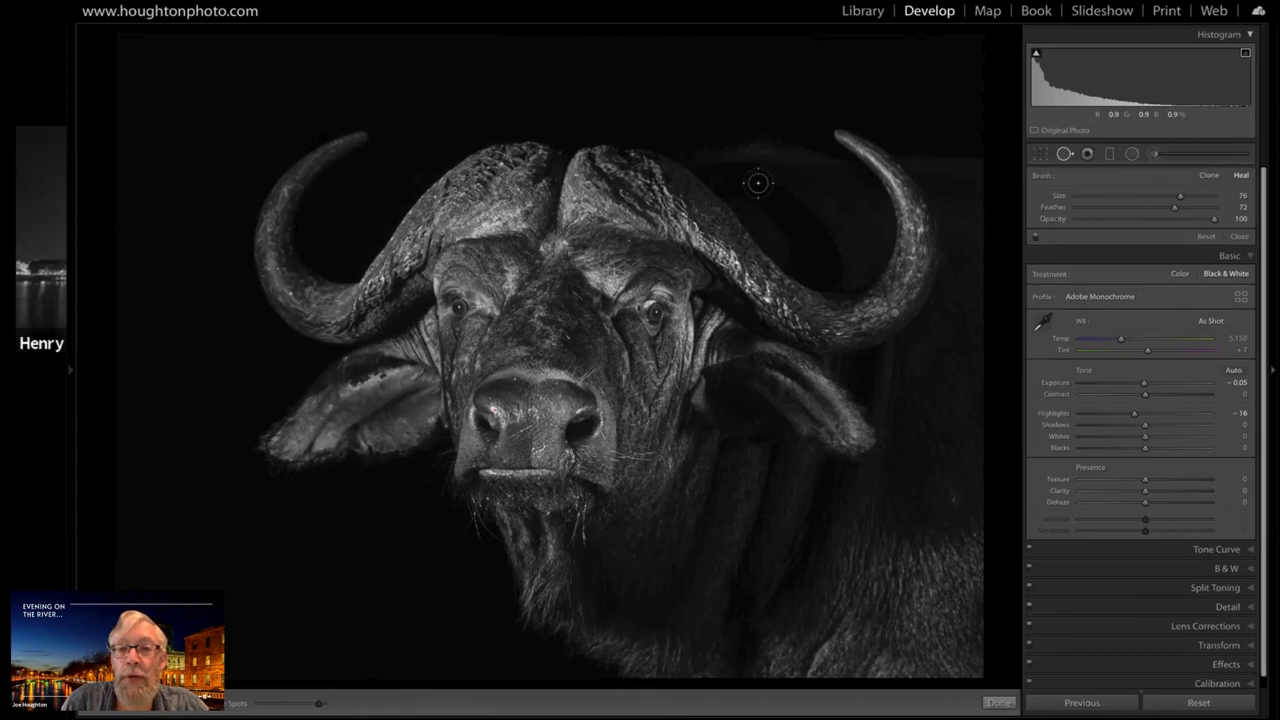
{"action": "left_click", "coordinate": [1207, 174]}
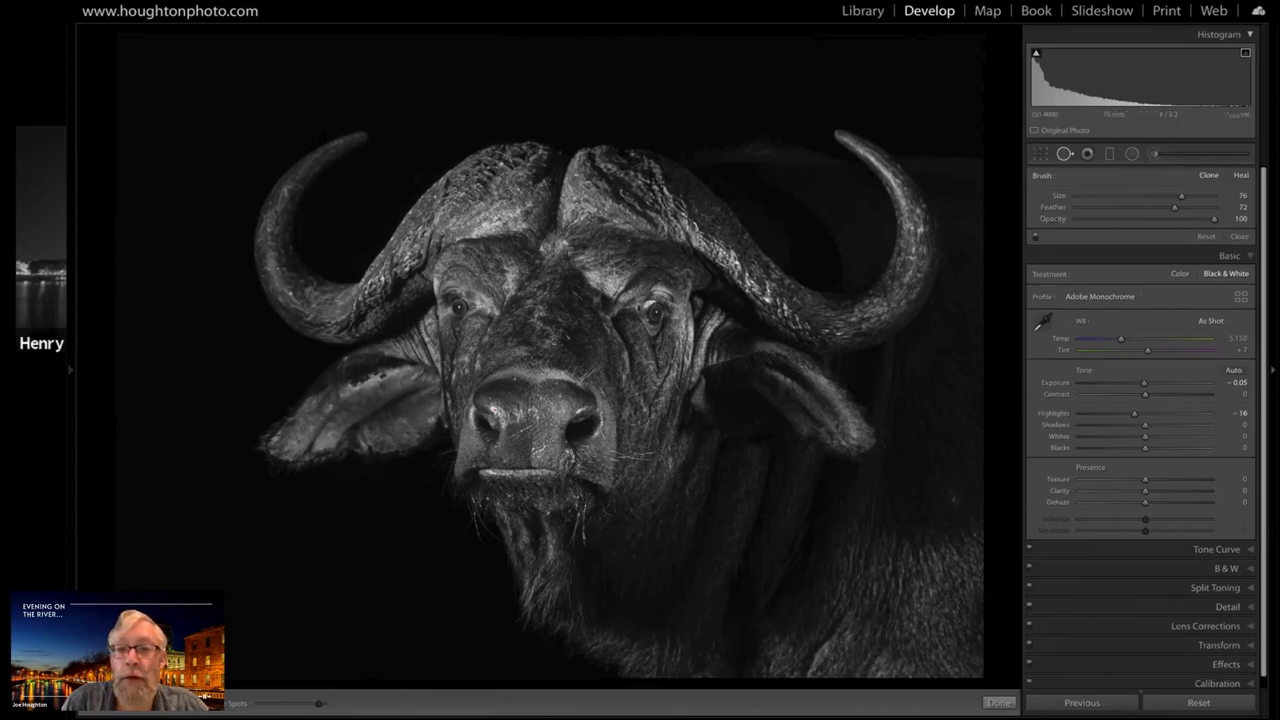
{"action": "left_click", "coordinate": [754, 183]}
{"action": "mouse_move", "coordinate": [755, 183]}
{"action": "left_mouse_down"}
{"action": "mouse_move", "coordinate": [824, 249]}
{"action": "mouse_move", "coordinate": [832, 284]}
{"action": "left_mouse_up"}
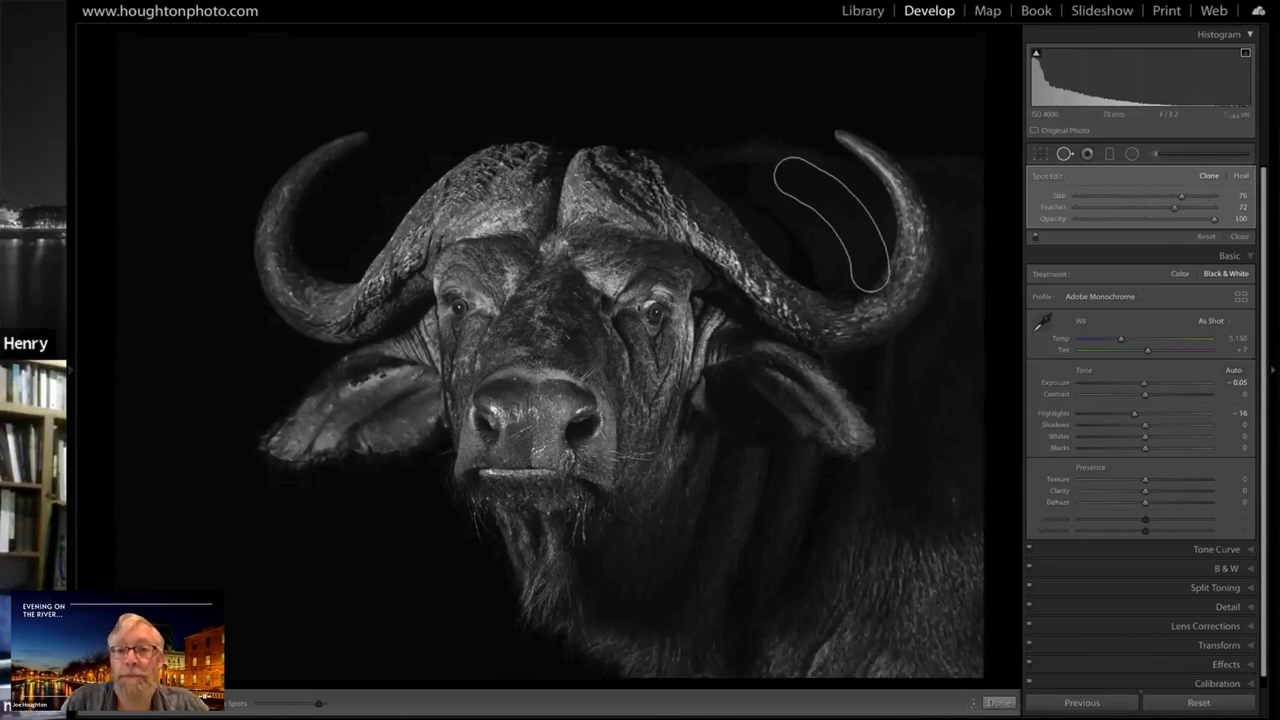
{"action": "left_click", "coordinate": [1063, 154]}
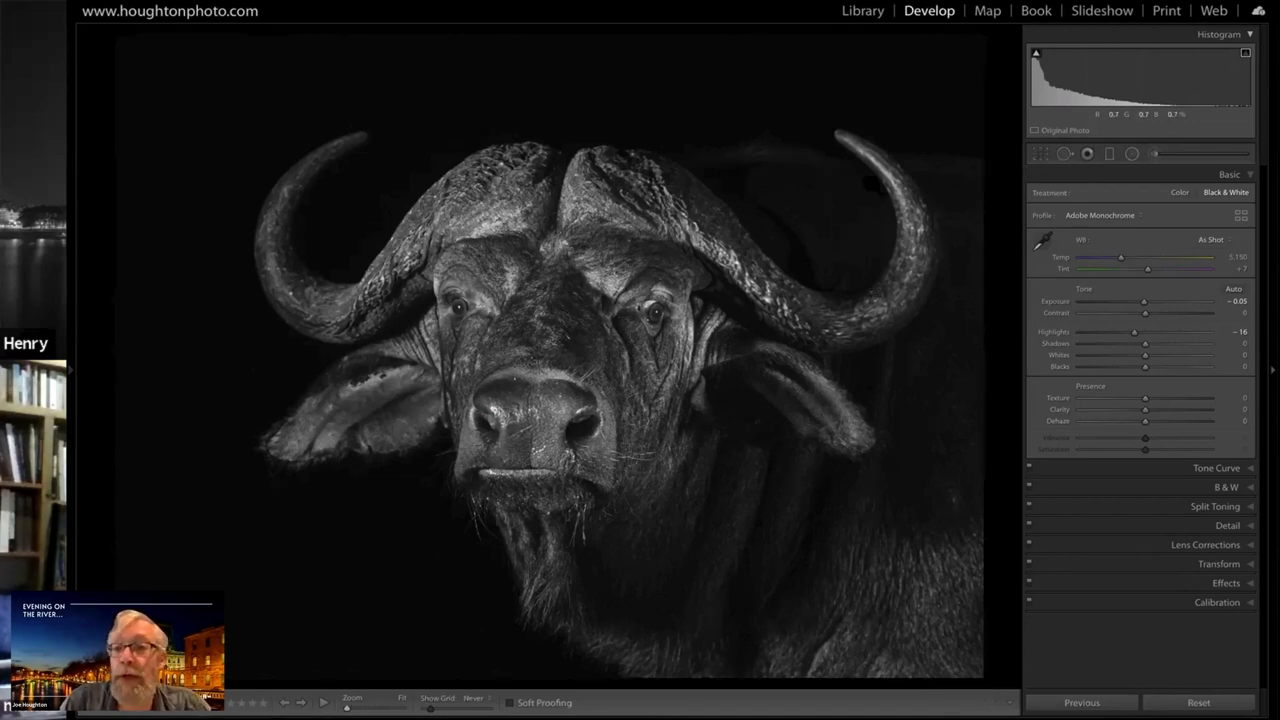
Add a second clone stroke along the inner edge of the shadow-side horn and source it from around the horn tip
{"action": "left_click", "coordinate": [1063, 153]}
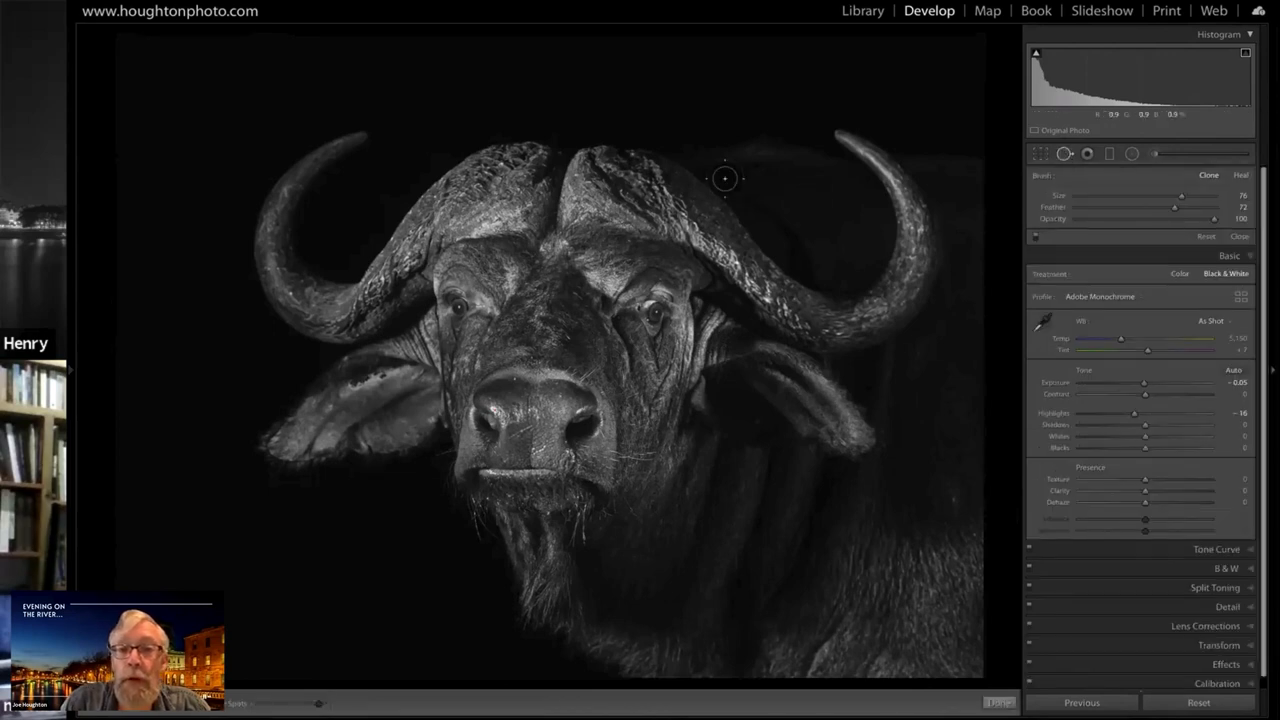
{"action": "left_click_drag", "start_coordinate": [725, 179], "coordinate": [808, 270]}
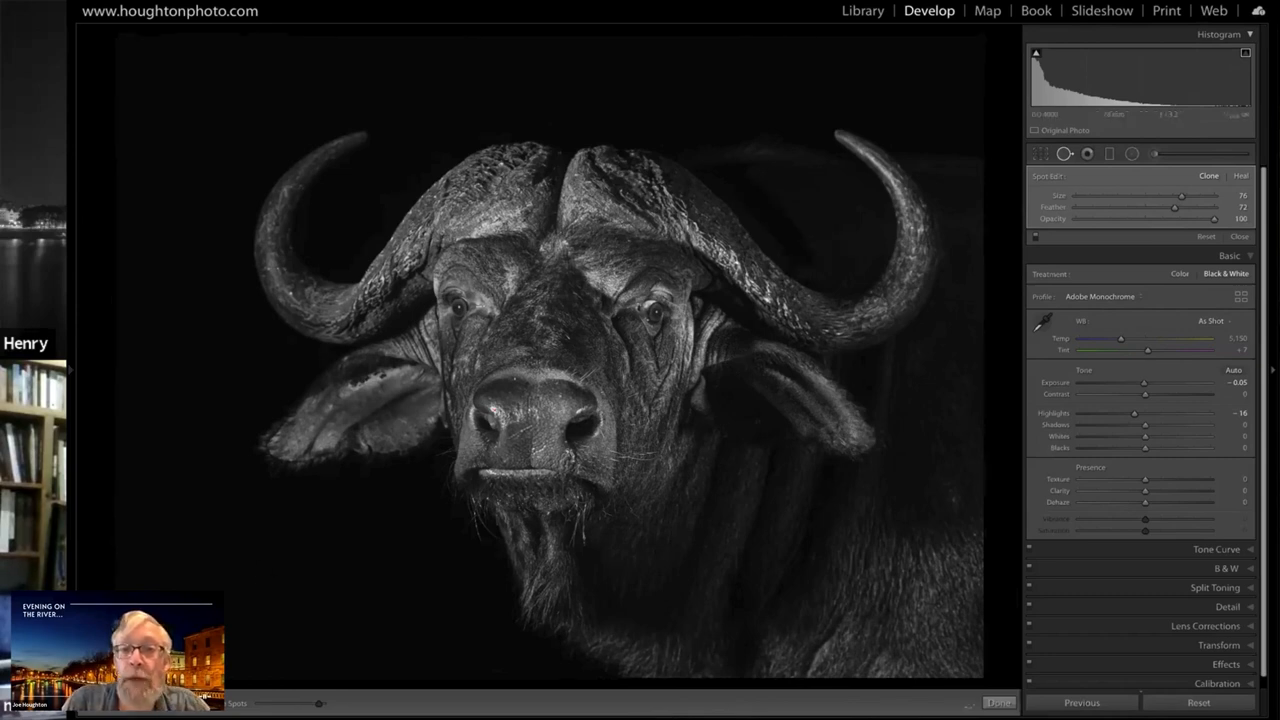
{"action": "left_click", "coordinate": [770, 212]}
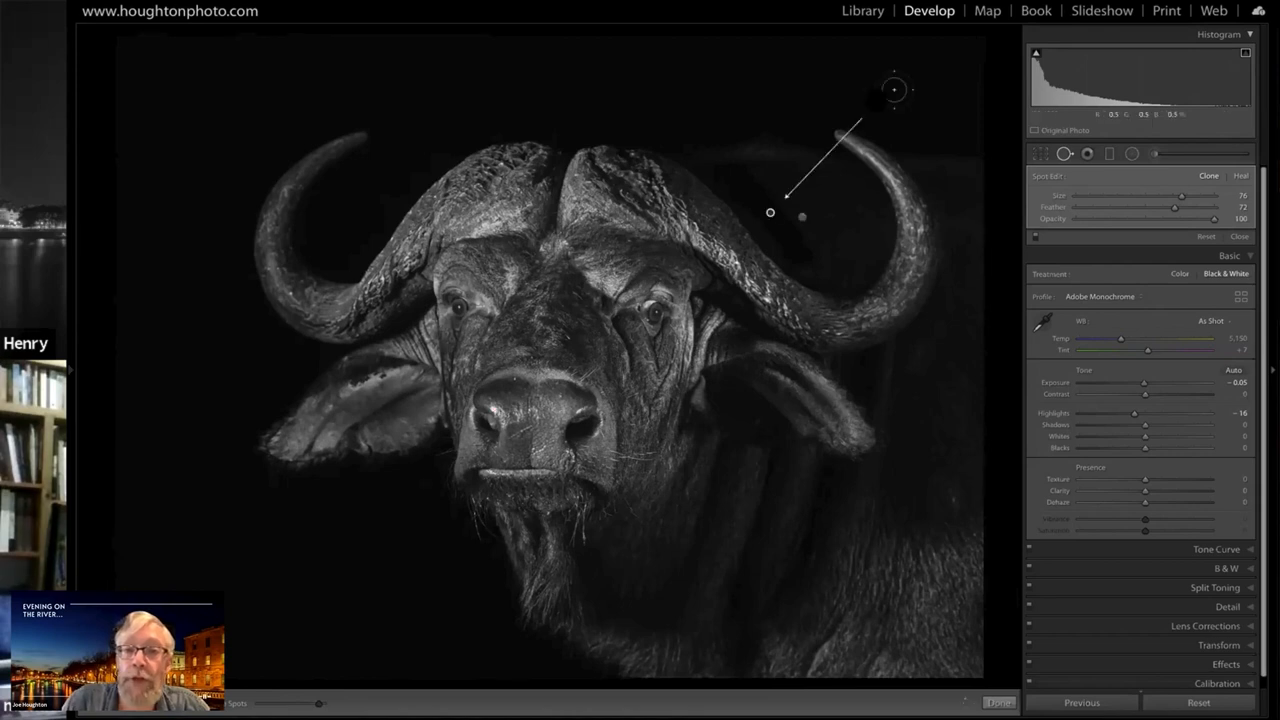
{"action": "mouse_move", "coordinate": [891, 91]}
{"action": "left_mouse_down"}
{"action": "mouse_move", "coordinate": [833, 173]}
{"action": "mouse_move", "coordinate": [872, 113]}
{"action": "left_mouse_up"}
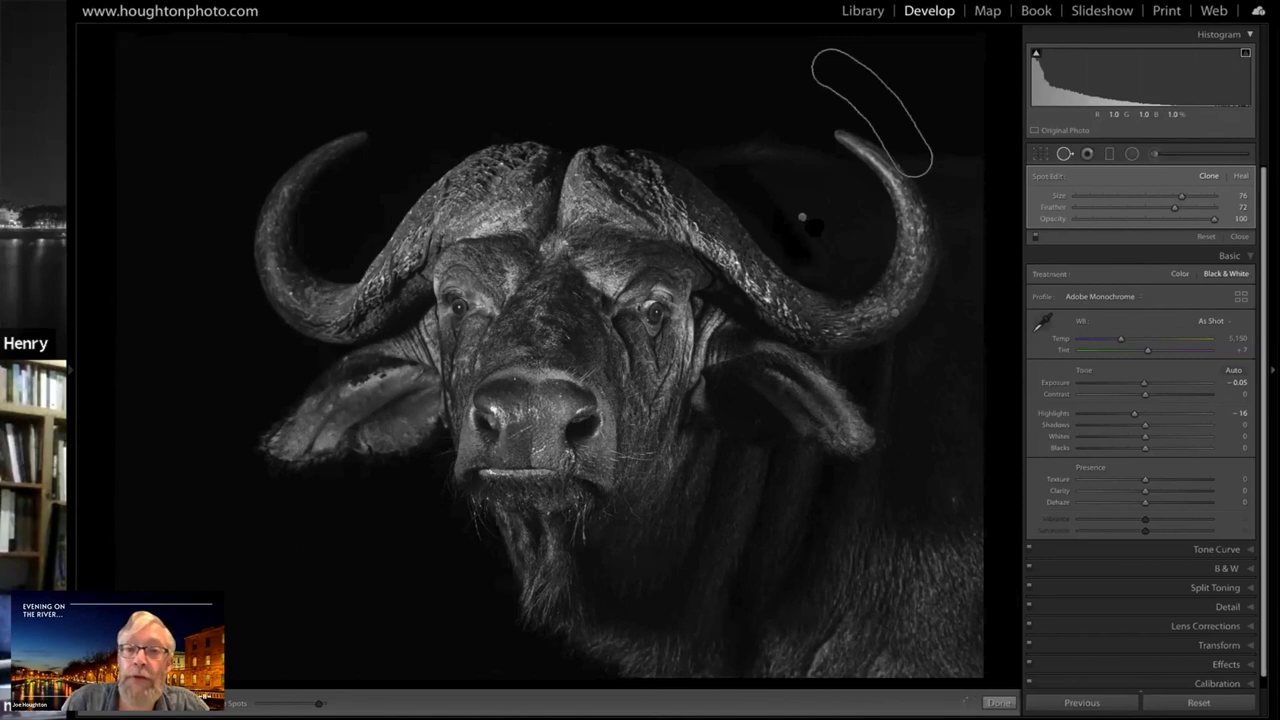
Adjust the position of the clone stroke inside the shadow-side horn's curve and finish spot removal
{"action": "left_click", "coordinate": [816, 226]}
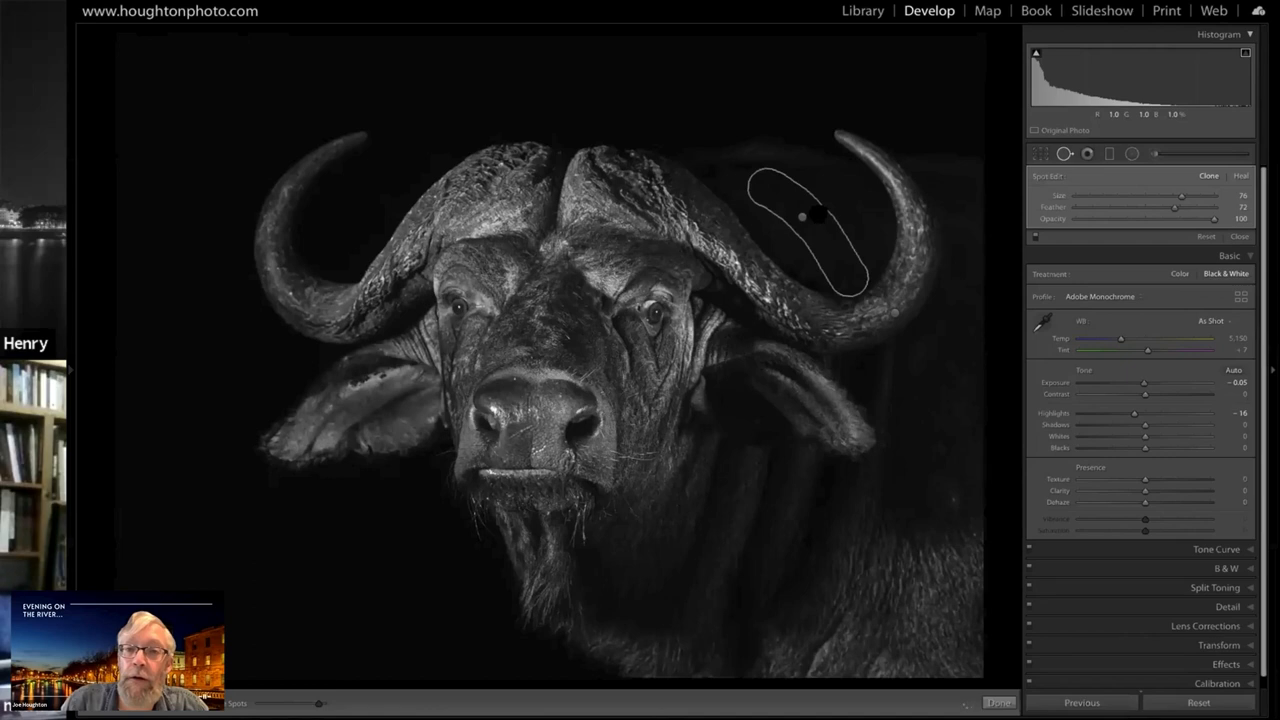
{"action": "left_click_drag", "start_coordinate": [818, 213], "coordinate": [822, 217]}
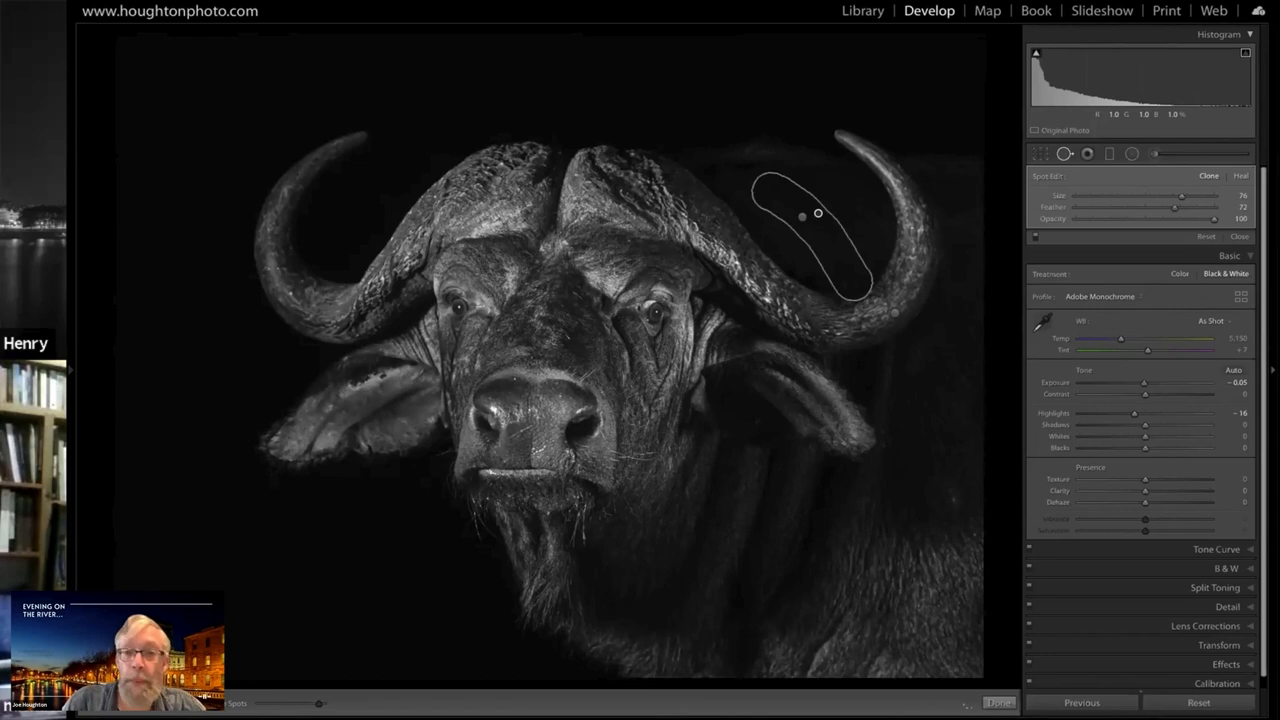
{"action": "key", "text": "q"}
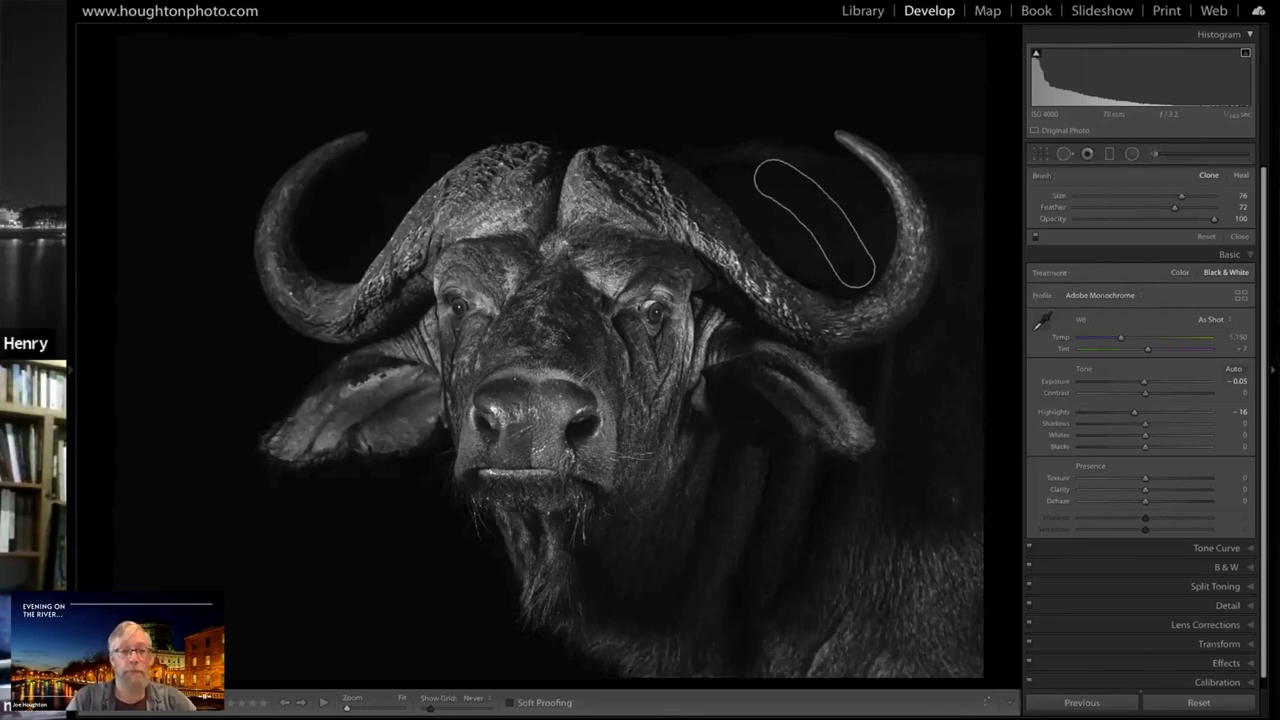
Compare the buffalo photo before and after editing in side-by-side, left/right split, stacked and top/bottom split views, ending side by side
{"action": "key", "text": "y"}
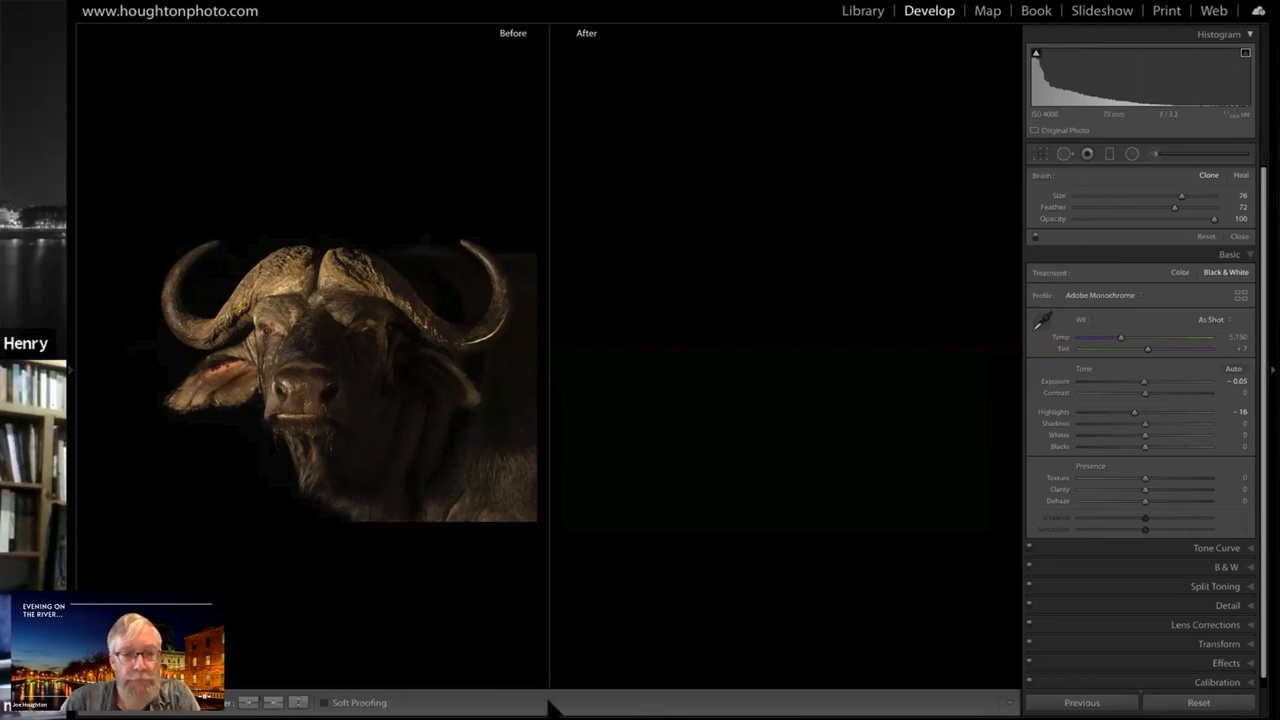
{"action": "left_click", "coordinate": [142, 703]}
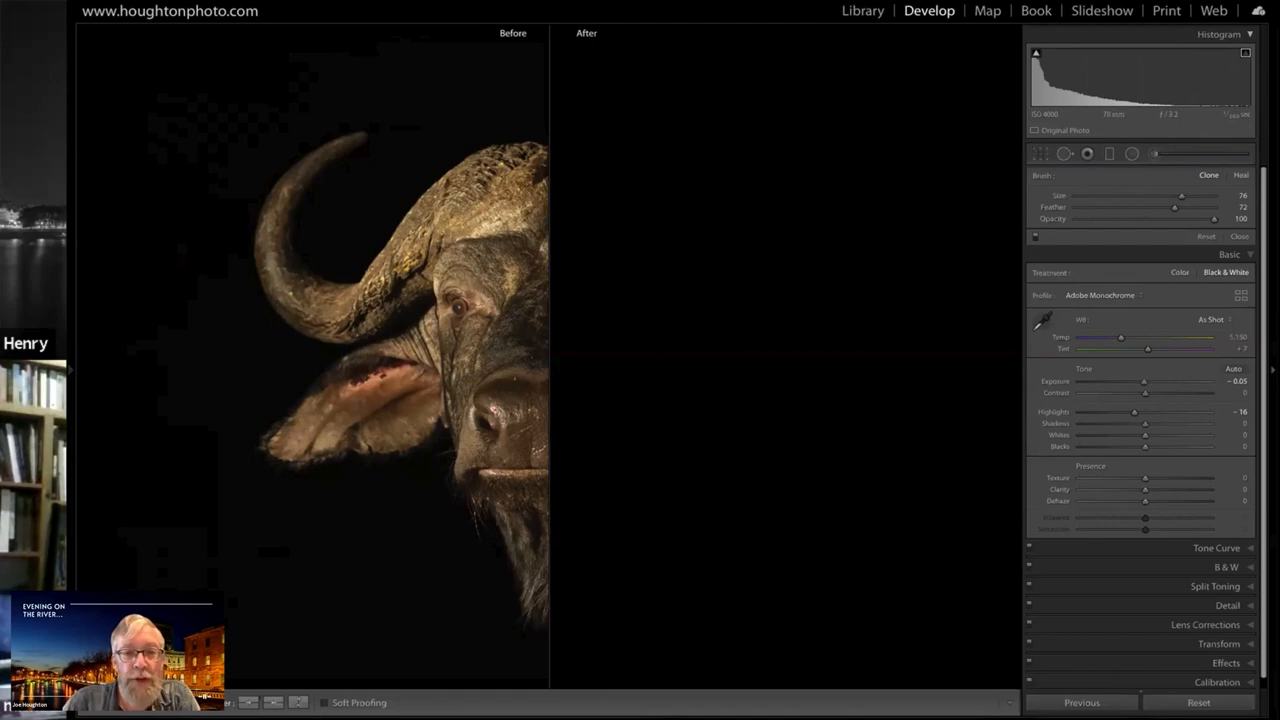
{"action": "key", "text": "shift+r"}
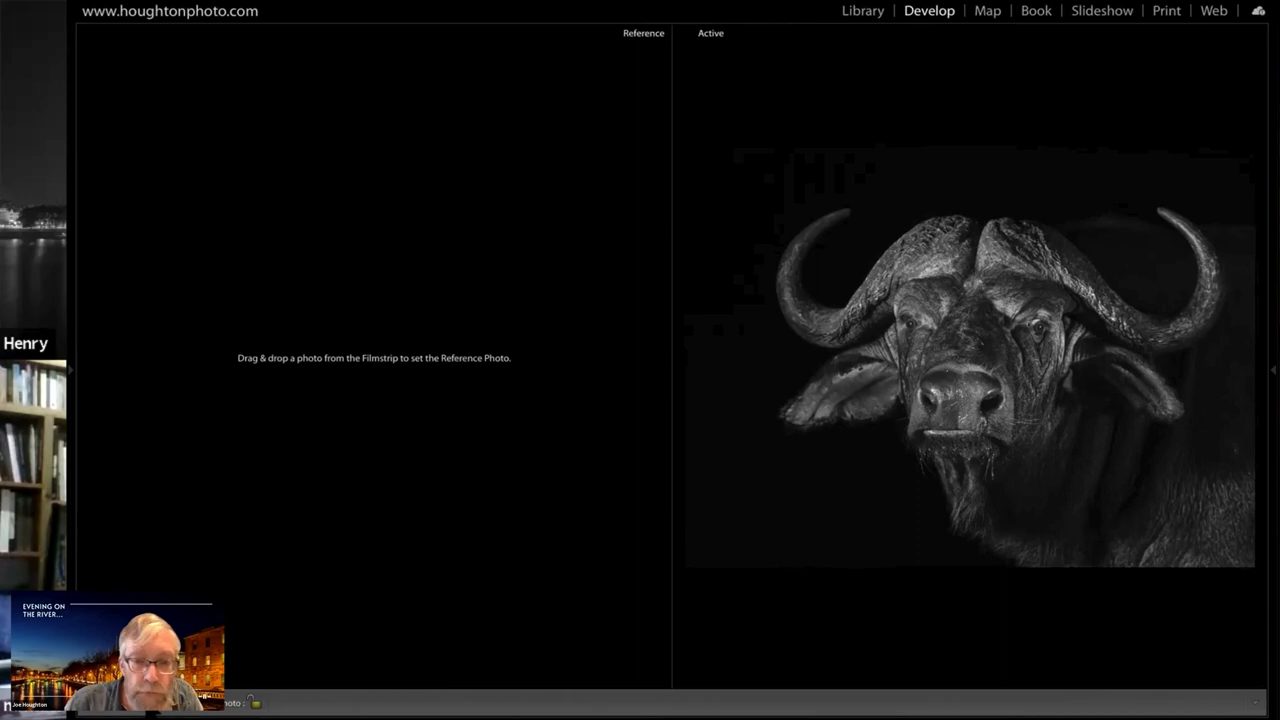
{"action": "key", "text": "shift+y"}
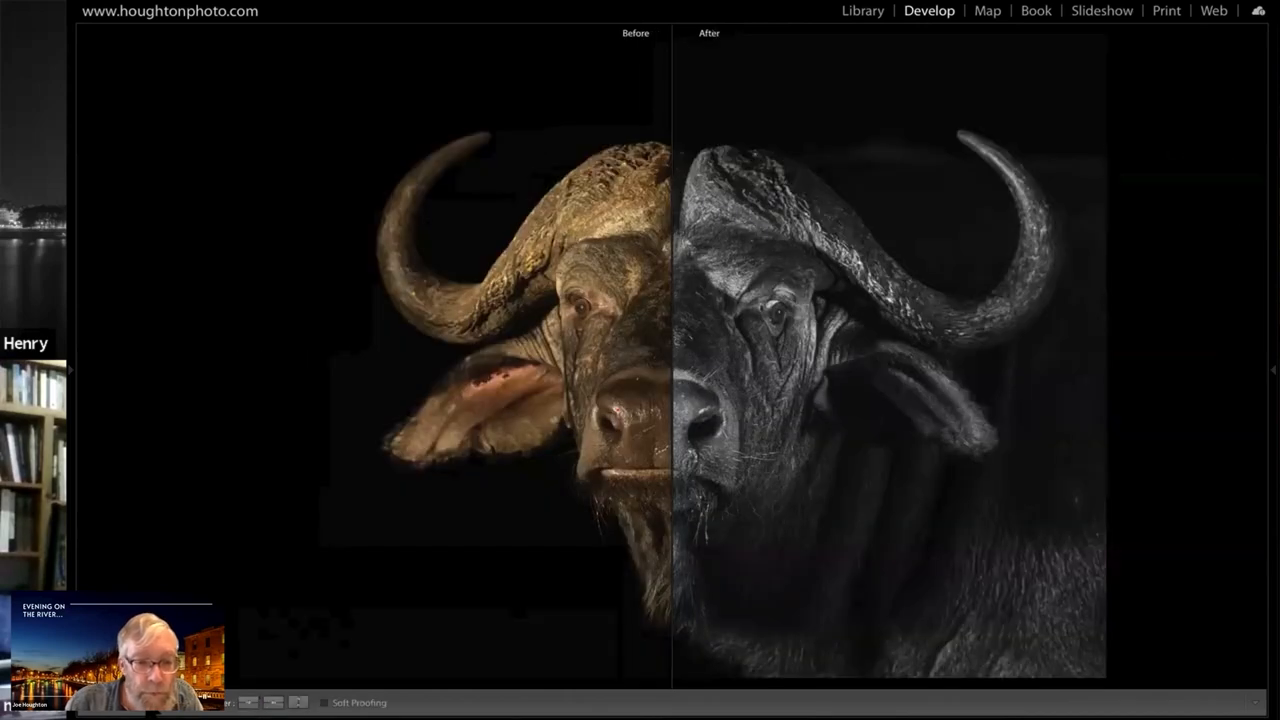
{"action": "key", "text": "alt+y"}
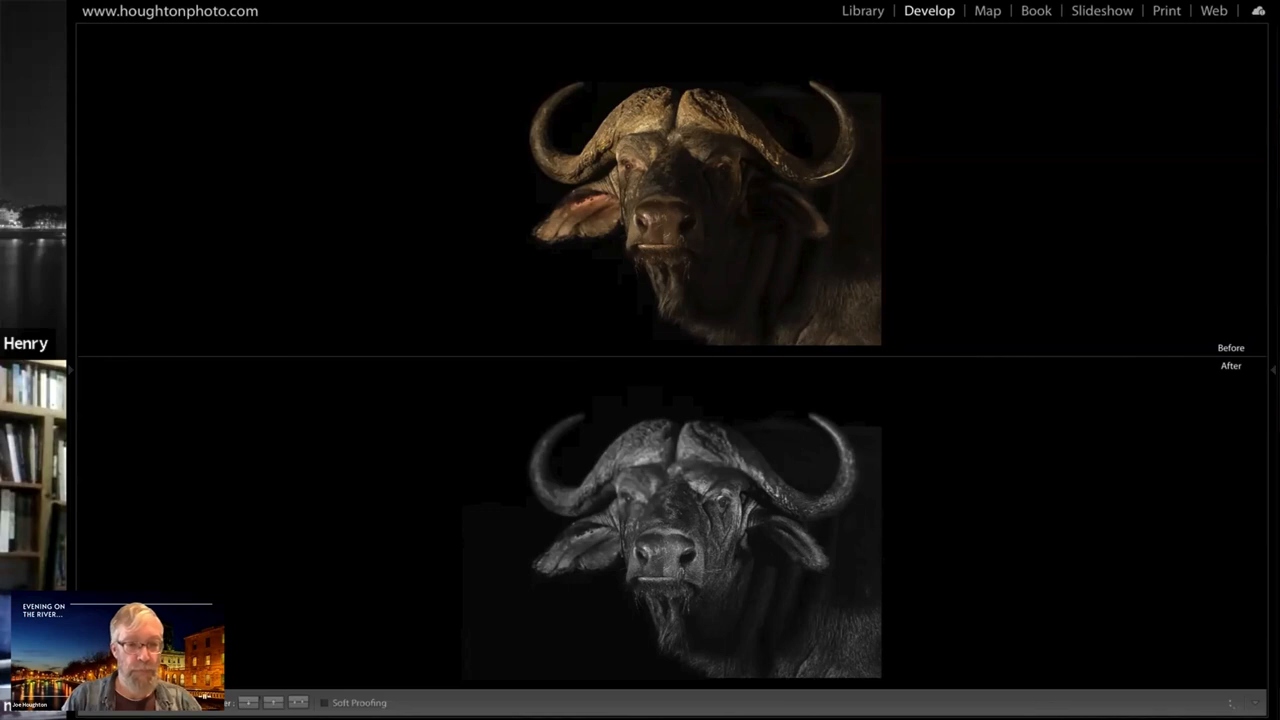
{"action": "key", "text": "z"}
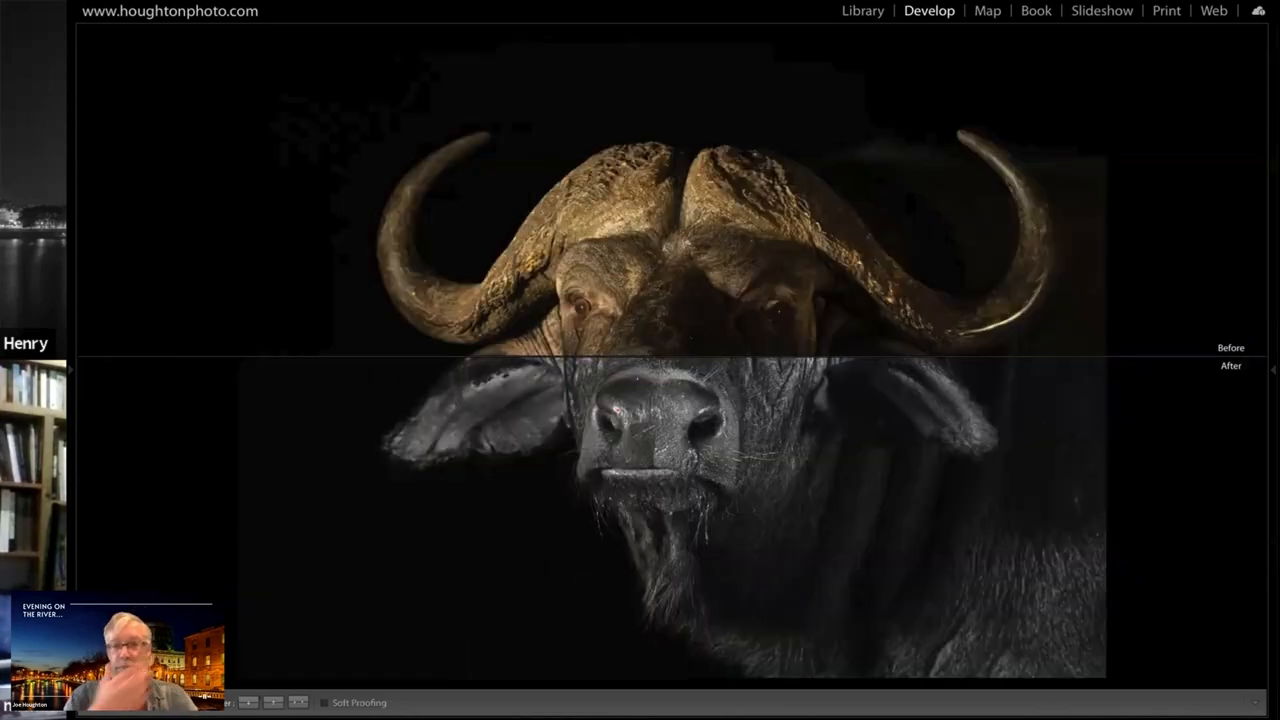
{"action": "key", "text": "y"}
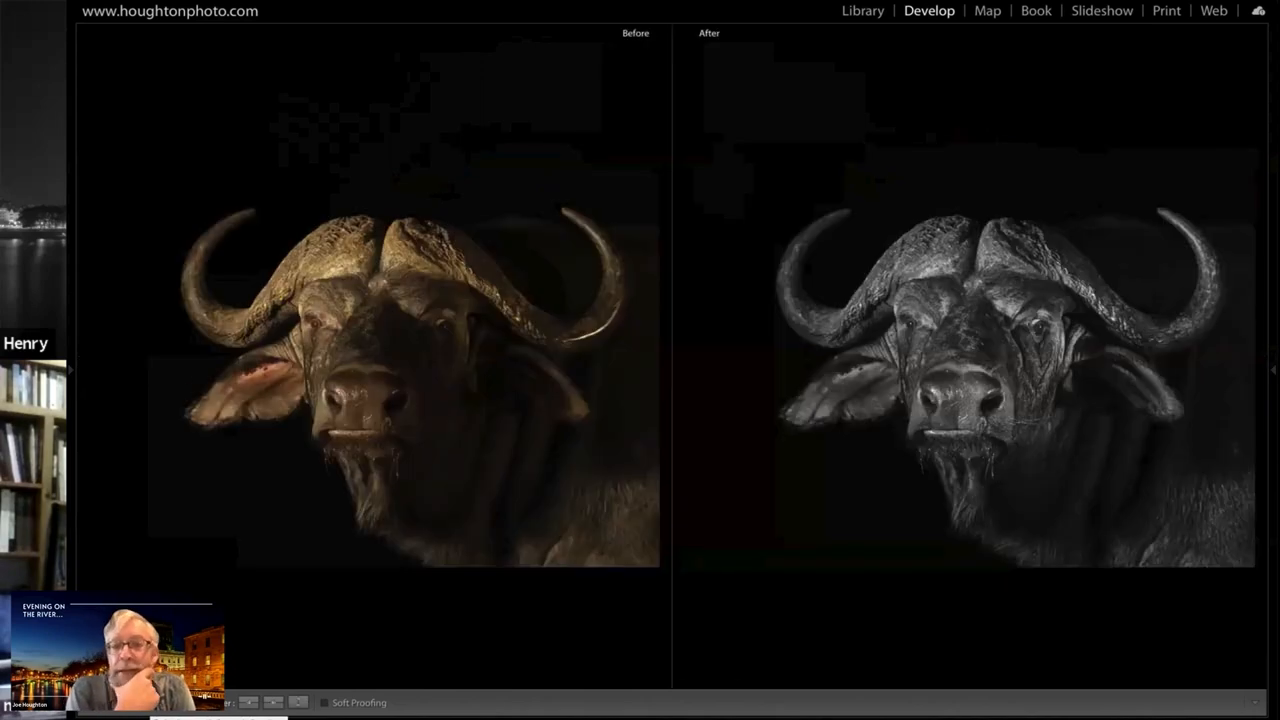